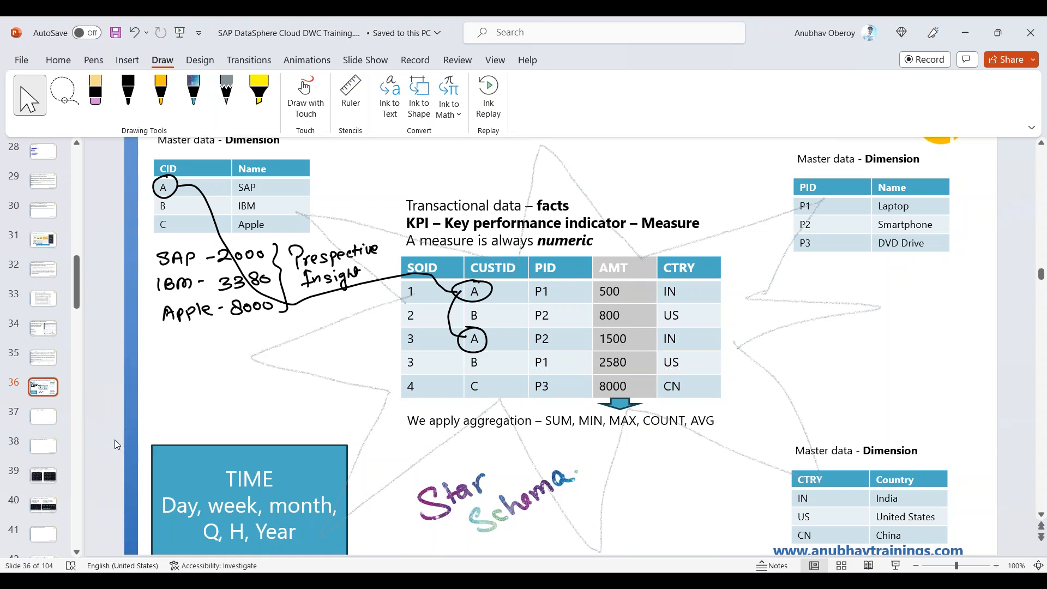
{"action": "left_click", "coordinate": [43, 416]}
{"action": "scroll", "coordinate": [371, 418], "scroll_direction": "up", "scroll_amount": 1}
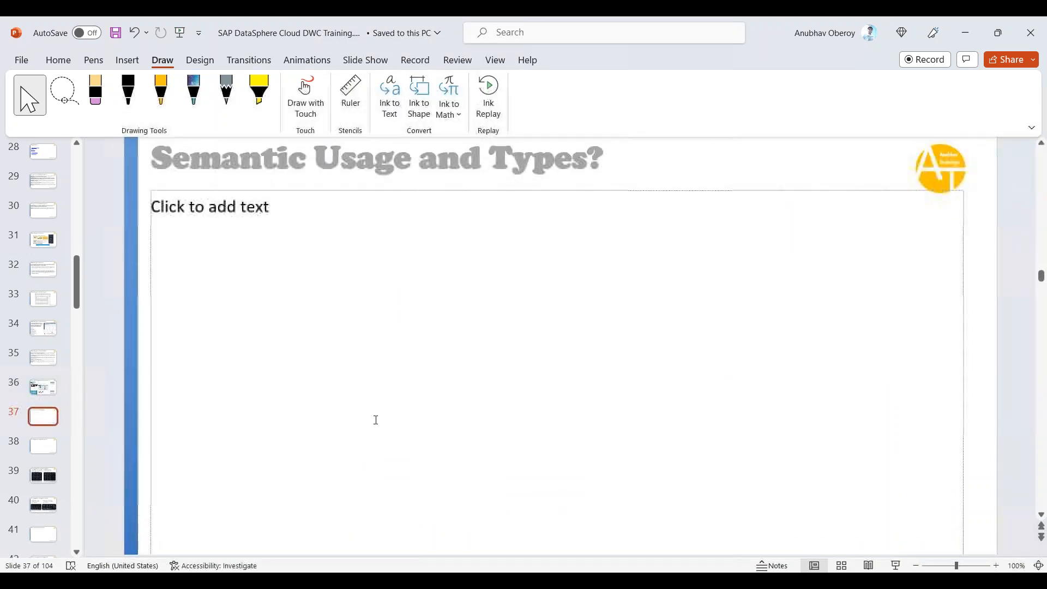
{"action": "scroll", "coordinate": [378, 418], "scroll_direction": "down", "scroll_amount": 2}
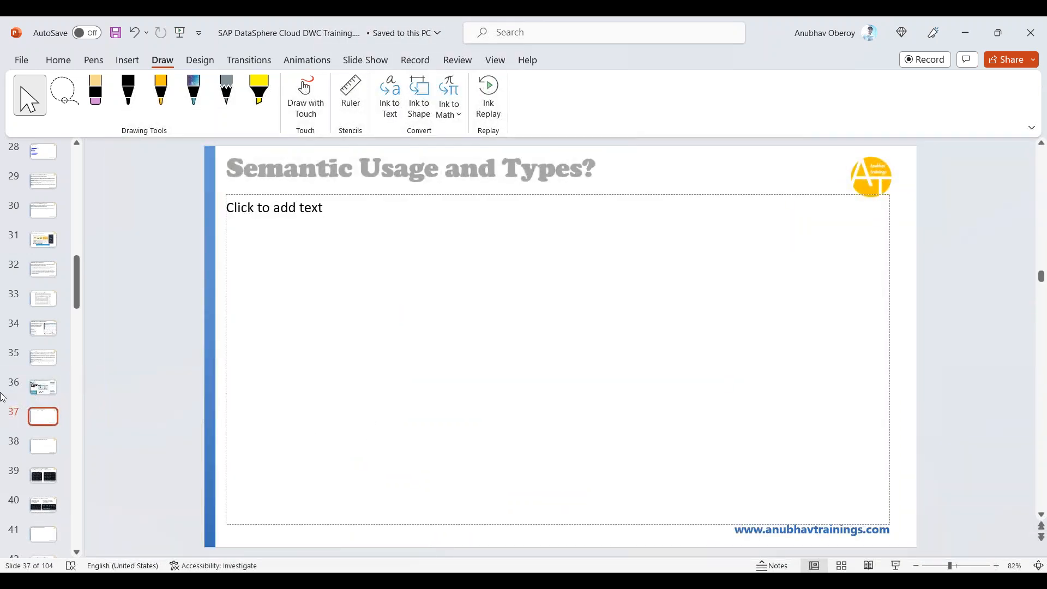
{"action": "left_click", "coordinate": [49, 388]}
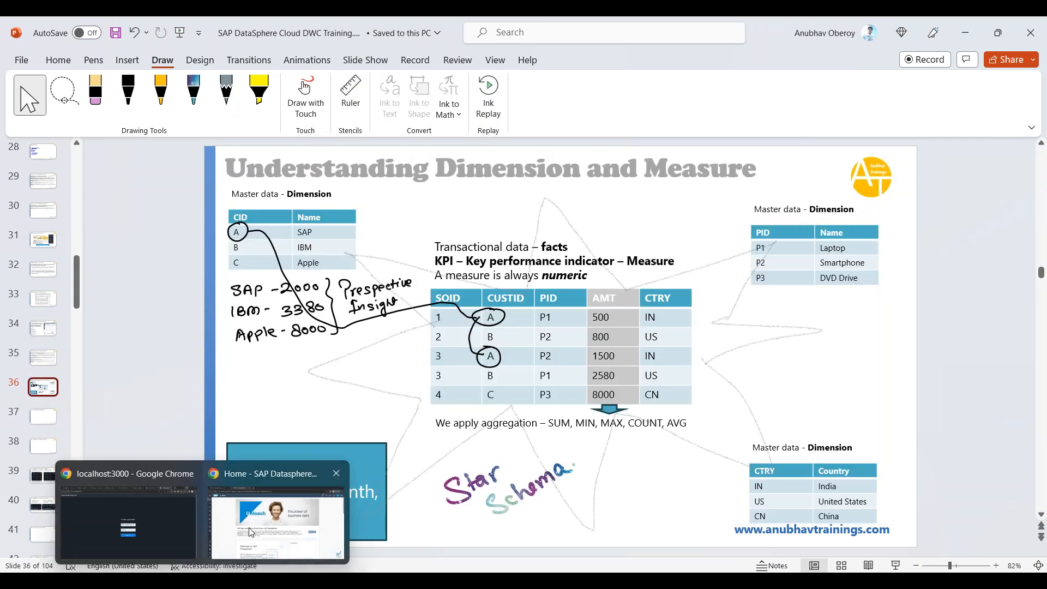
Step: Switch to SAP Datasphere in the browser and open the training space in the Data Builder
{"action": "left_click", "coordinate": [278, 521]}
{"action": "left_click", "coordinate": [13, 85]}
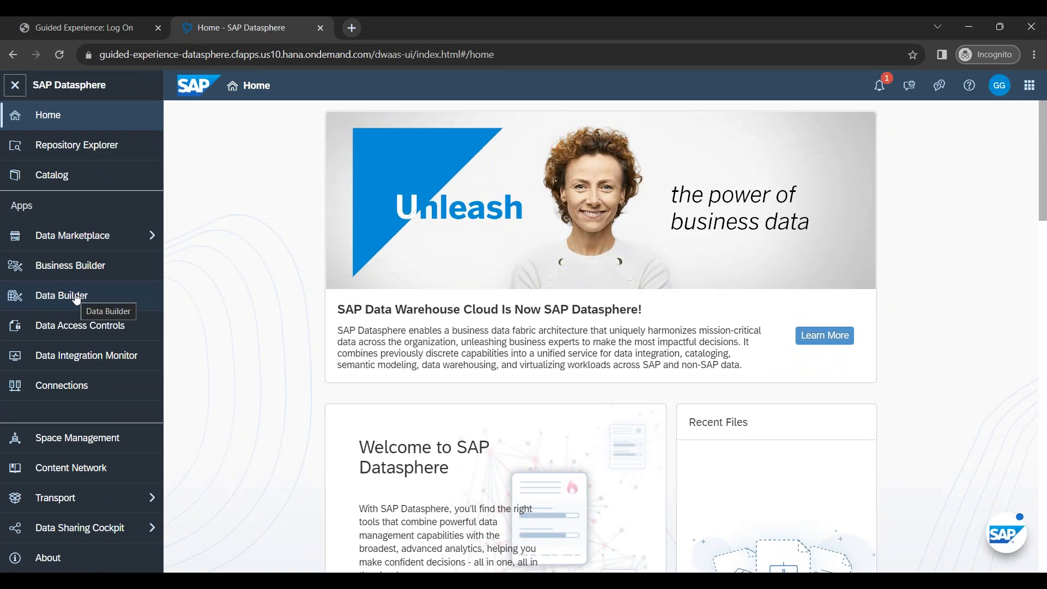
{"action": "left_click", "coordinate": [77, 297]}
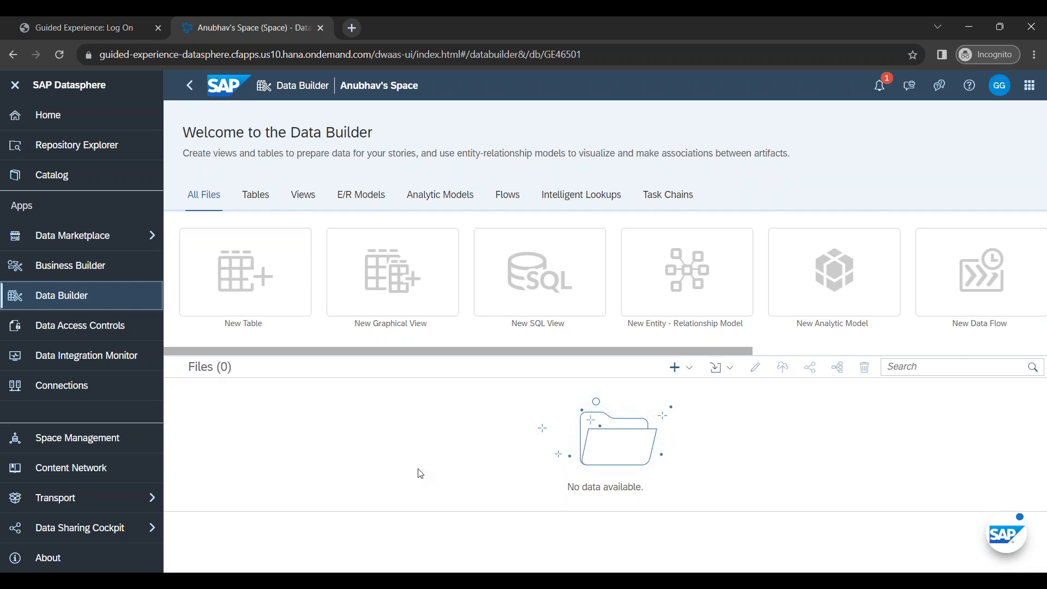
Step: Import the CSV file SalesOrders.csv from the data kits folder inside DataSphere, using its first row as column header
{"action": "left_click", "coordinate": [728, 376]}
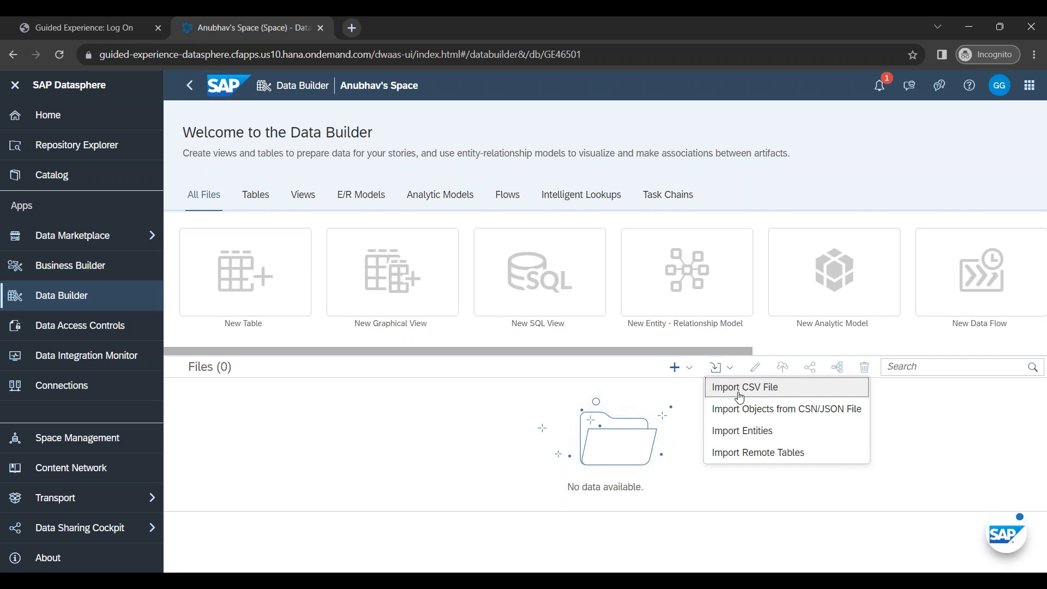
{"action": "left_click", "coordinate": [740, 393]}
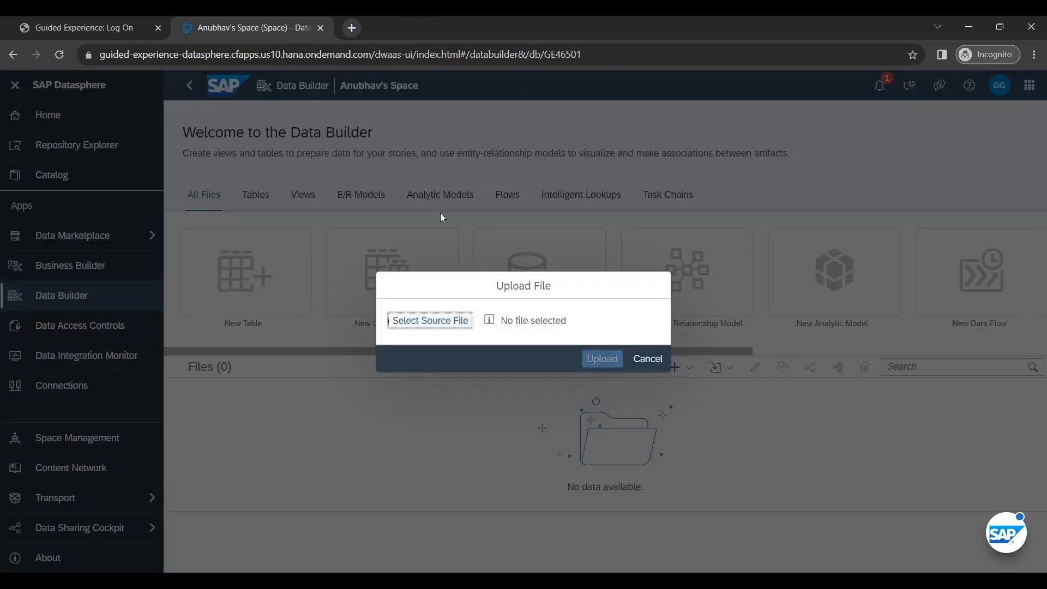
{"action": "left_click", "coordinate": [434, 323]}
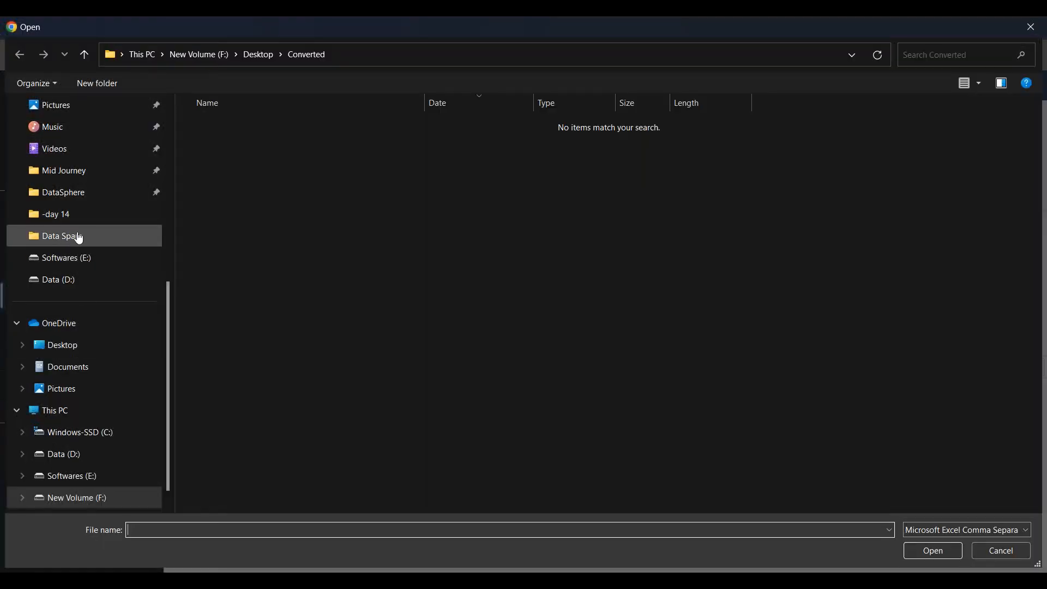
{"action": "left_click", "coordinate": [79, 238]}
{"action": "left_click", "coordinate": [83, 193]}
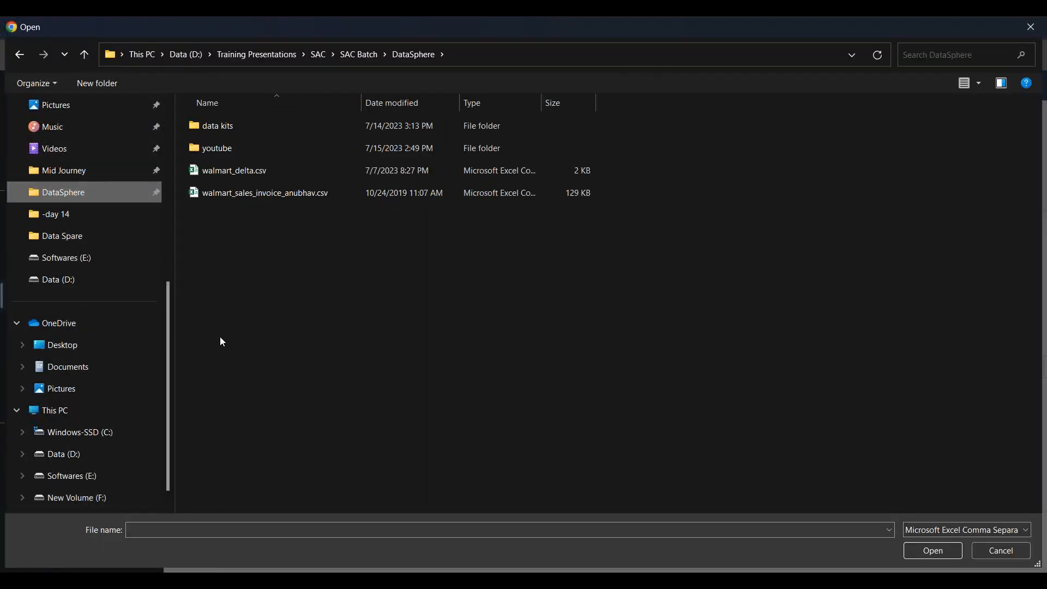
{"action": "left_click", "coordinate": [229, 127]}
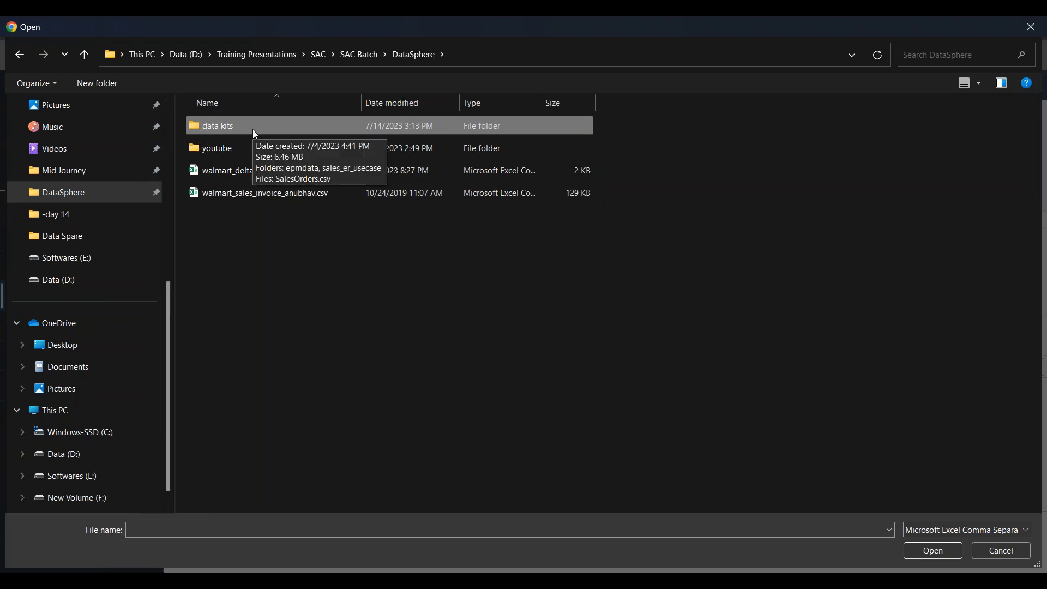
{"action": "double_click", "coordinate": [240, 126]}
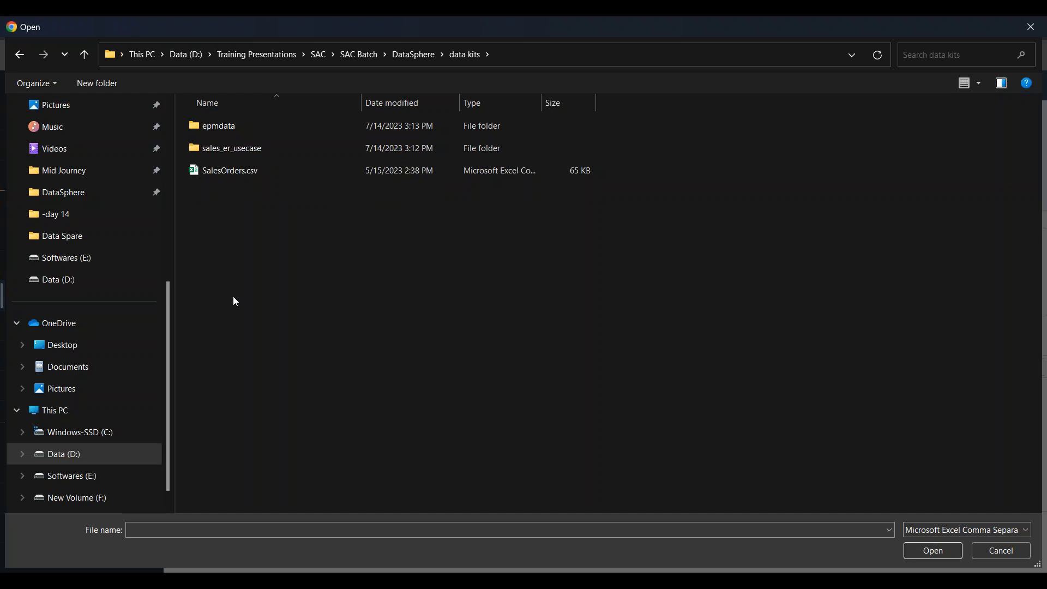
{"action": "left_click", "coordinate": [223, 171]}
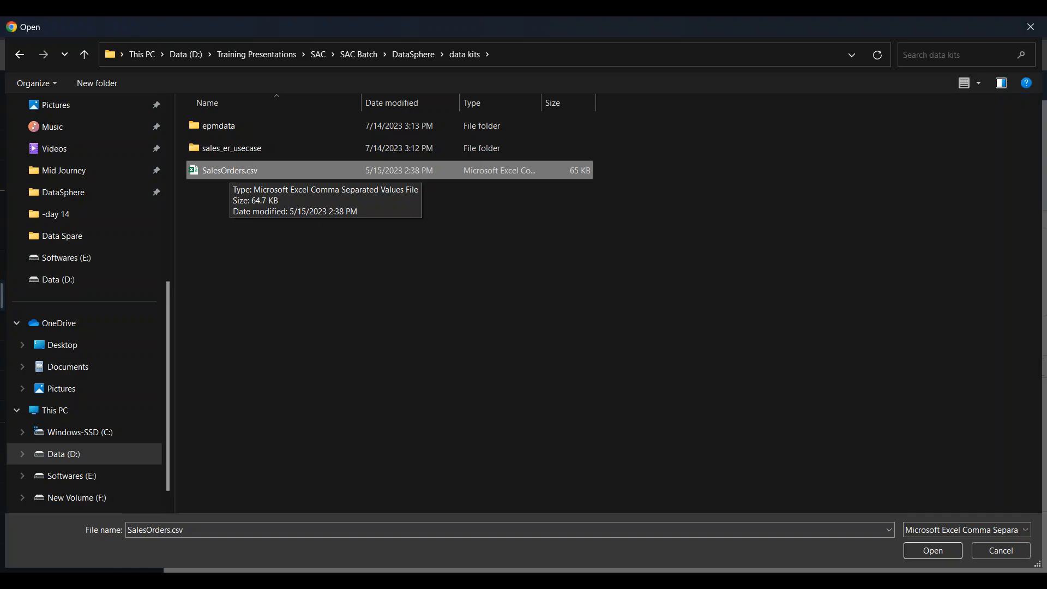
{"action": "double_click", "coordinate": [229, 171]}
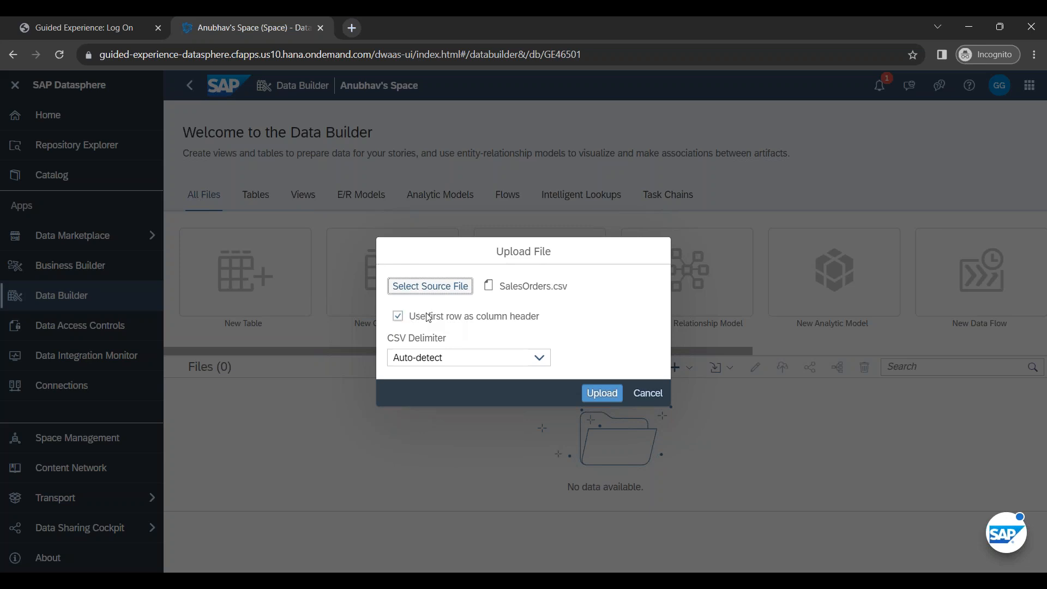
{"action": "left_click", "coordinate": [600, 394]}
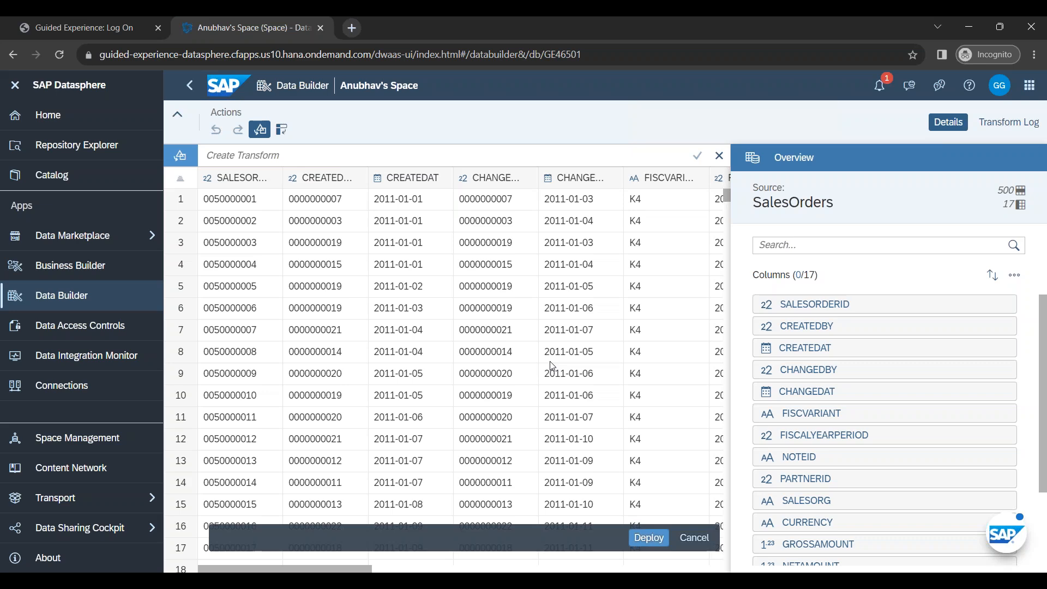
Step: Collapse the side navigation and review the transforms offered for the SALESORDERID and CREATEDBY columns together
{"action": "left_click", "coordinate": [19, 92]}
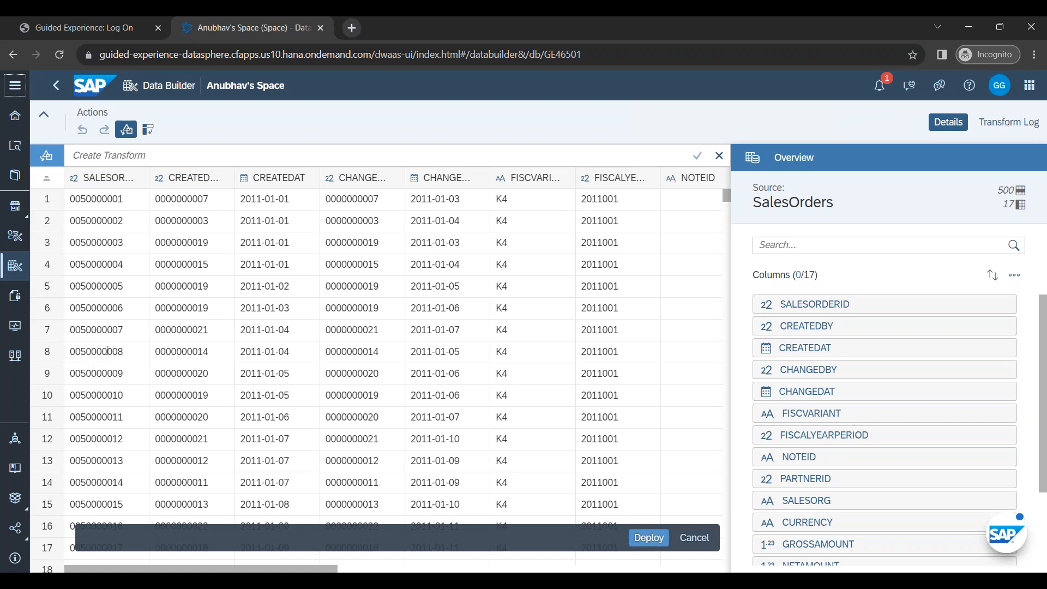
{"action": "left_click", "coordinate": [109, 180]}
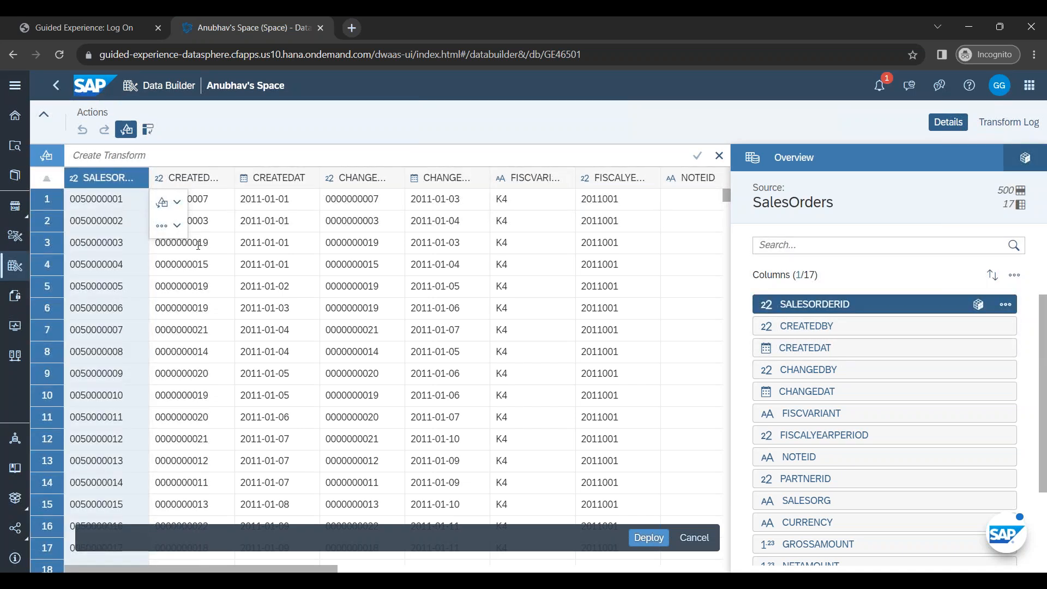
{"action": "left_click", "coordinate": [192, 186], "text": "ctrl"}
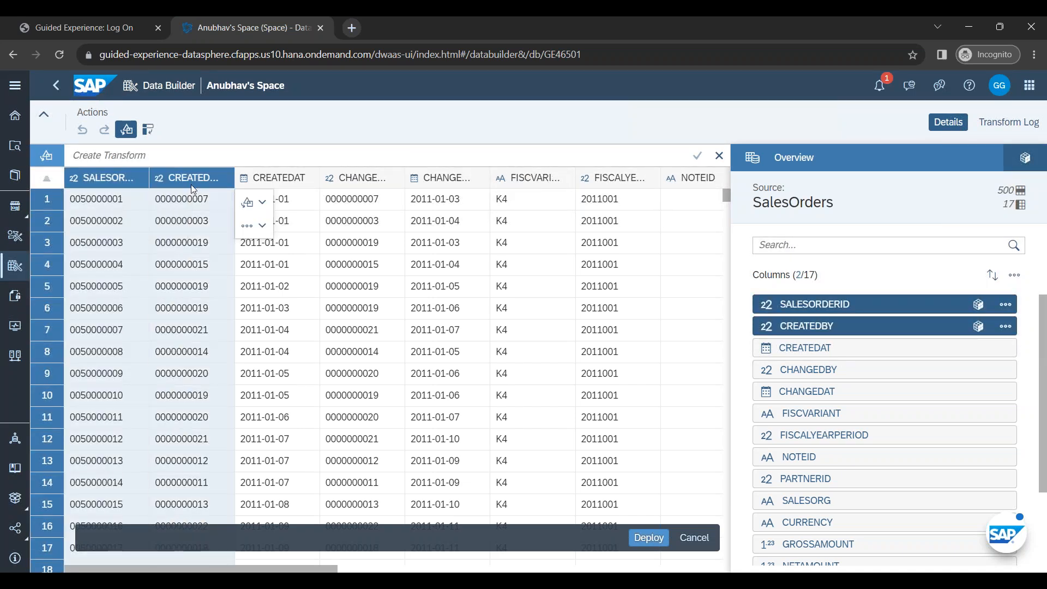
{"action": "left_click", "coordinate": [252, 225]}
{"action": "left_click", "coordinate": [334, 225]}
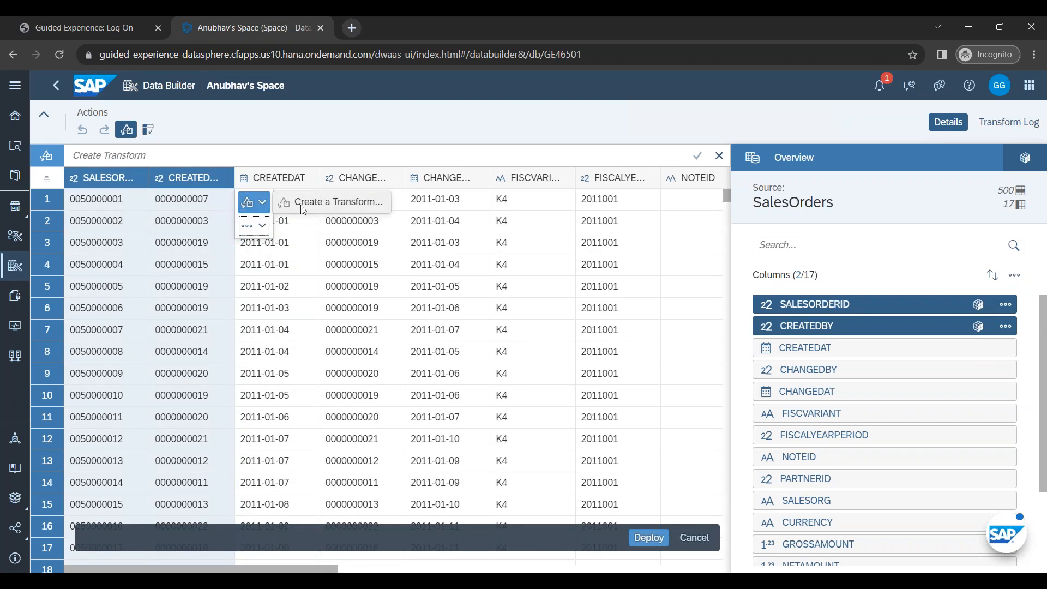
{"action": "left_click", "coordinate": [247, 203]}
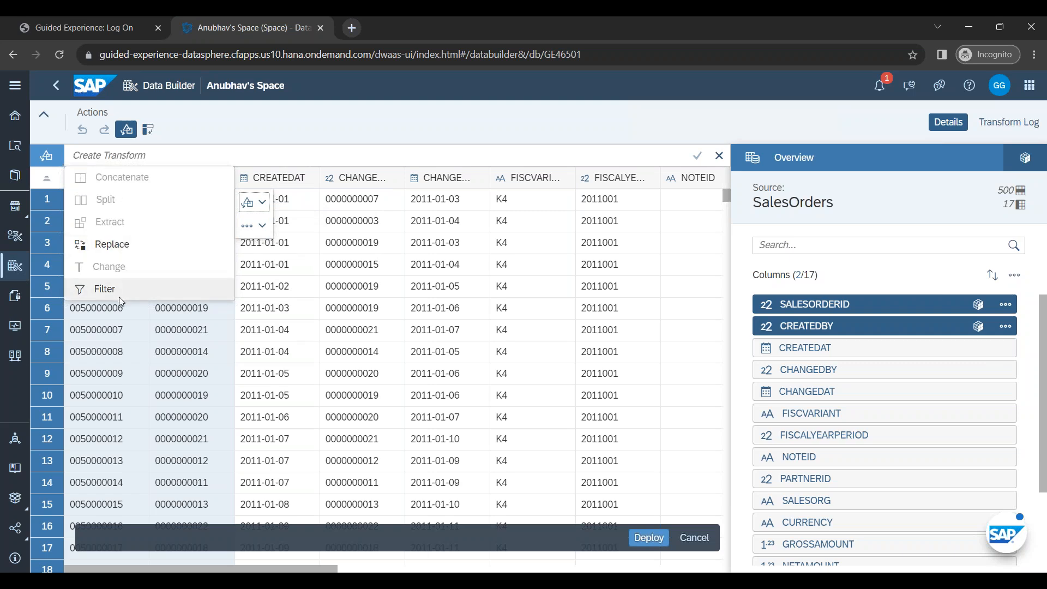
{"action": "left_click", "coordinate": [153, 373]}
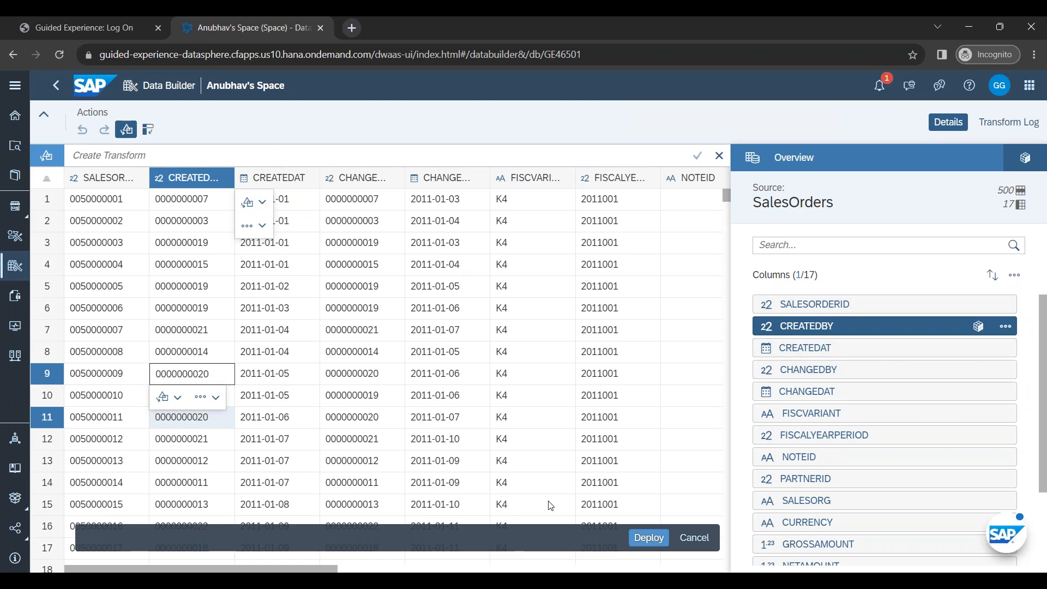
Step: Examine the column details and data distribution of SALESORG, including its number of unique values
{"action": "left_click_drag", "start_coordinate": [292, 569], "coordinate": [517, 568]}
{"action": "left_click", "coordinate": [329, 181]}
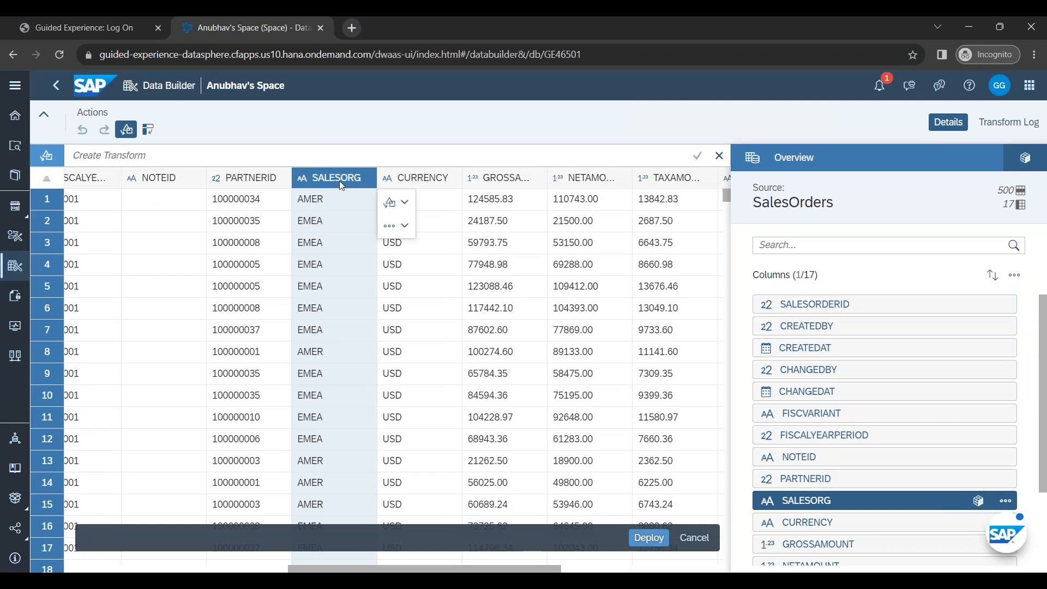
{"action": "left_click", "coordinate": [1026, 161]}
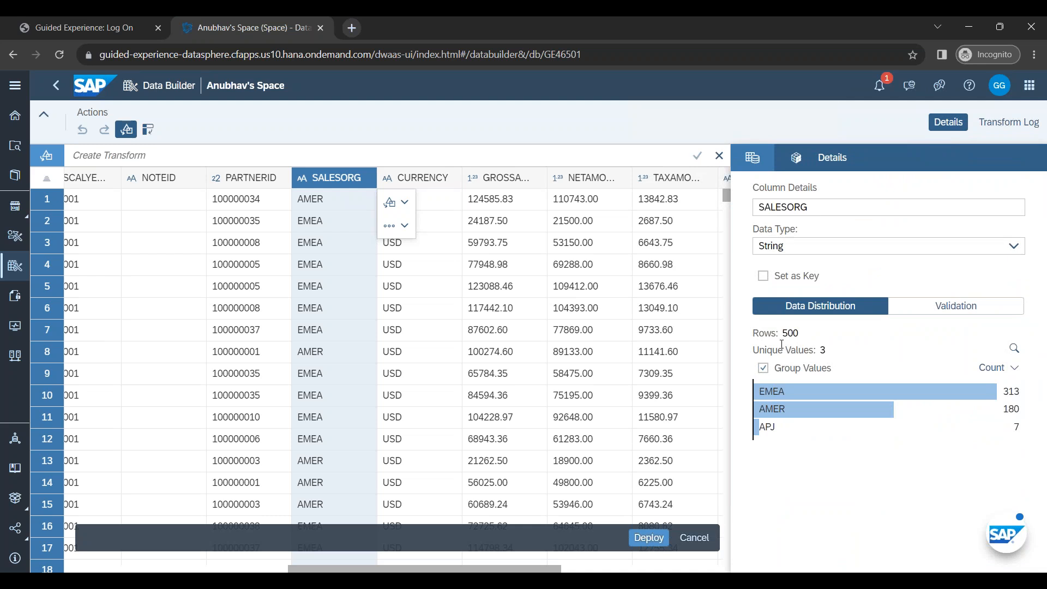
{"action": "double_click", "coordinate": [822, 350]}
Step: Check the detected data types of the SALESORDERID and CREATEDBY columns and the alternative types available
{"action": "left_click_drag", "start_coordinate": [339, 569], "coordinate": [87, 562]}
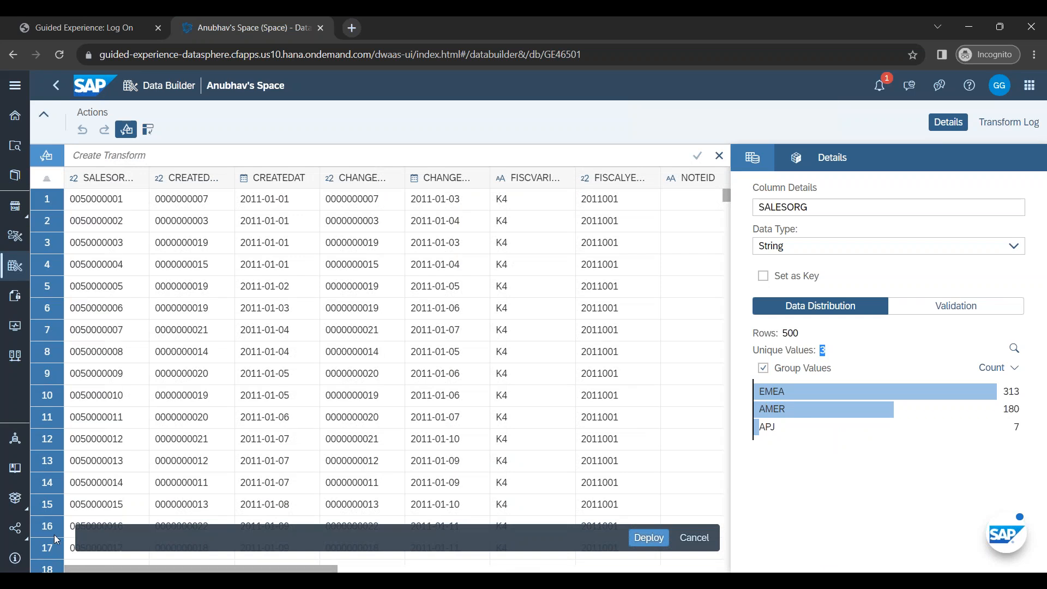
{"action": "left_click", "coordinate": [104, 180]}
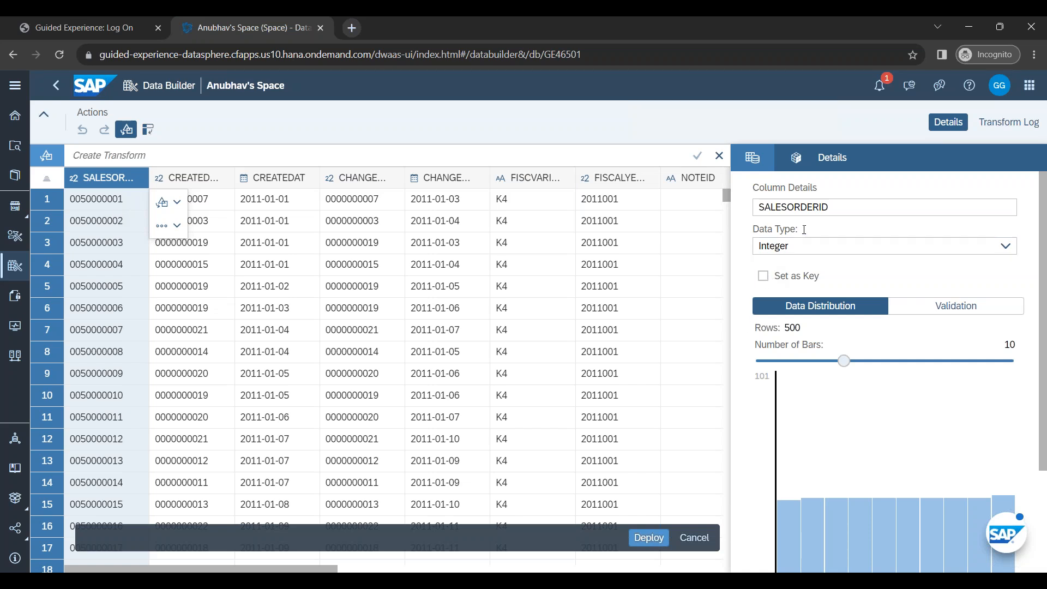
{"action": "left_click", "coordinate": [817, 248]}
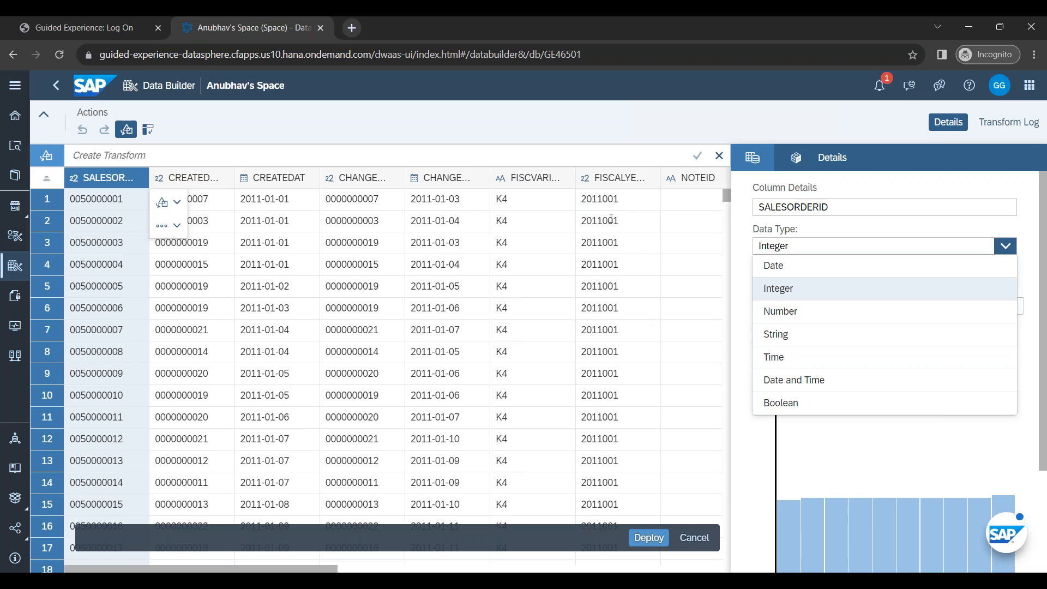
{"action": "left_click", "coordinate": [200, 184]}
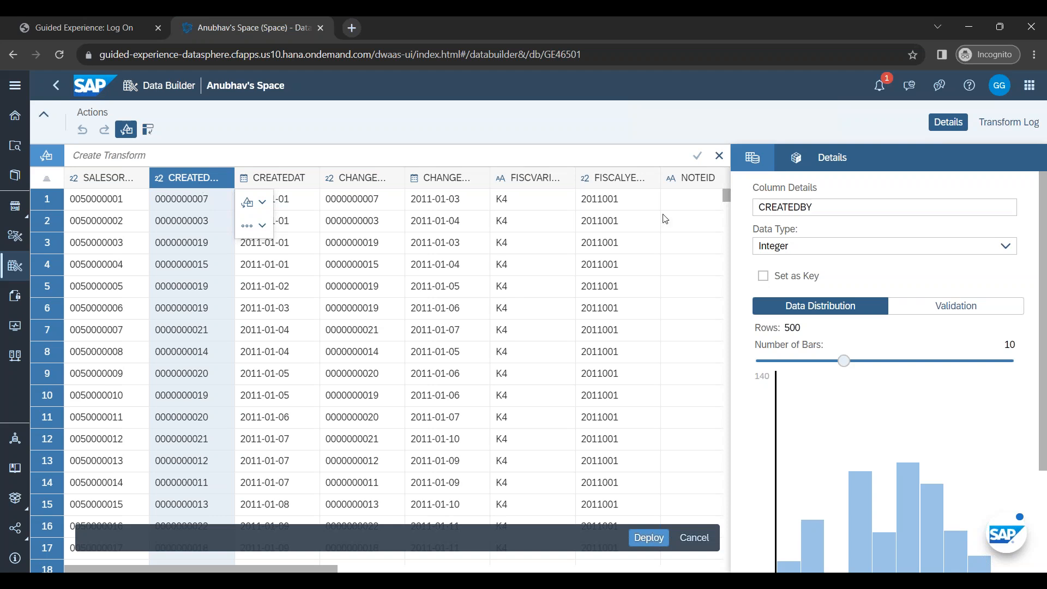
{"action": "left_click", "coordinate": [1004, 247]}
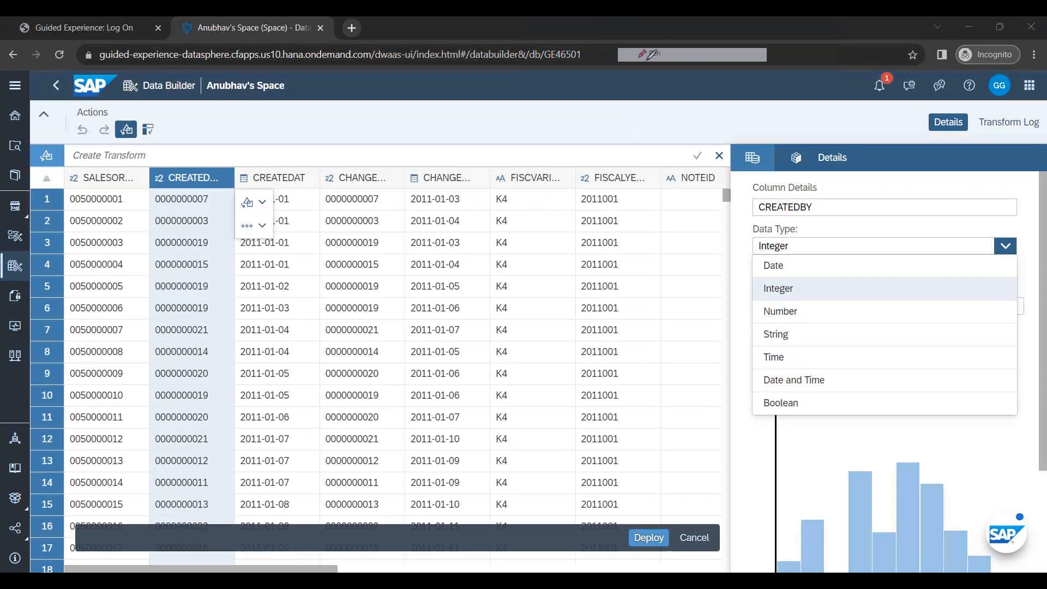
{"action": "mouse_move", "coordinate": [424, 157]}
{"action": "left_mouse_down"}
{"action": "mouse_move", "coordinate": [428, 188]}
{"action": "mouse_move", "coordinate": [433, 145]}
{"action": "mouse_move", "coordinate": [424, 157]}
{"action": "left_mouse_up"}
{"action": "mouse_move", "coordinate": [340, 164]}
{"action": "left_mouse_down"}
{"action": "mouse_move", "coordinate": [321, 184]}
{"action": "mouse_move", "coordinate": [354, 170]}
{"action": "mouse_move", "coordinate": [334, 158]}
{"action": "left_mouse_up"}
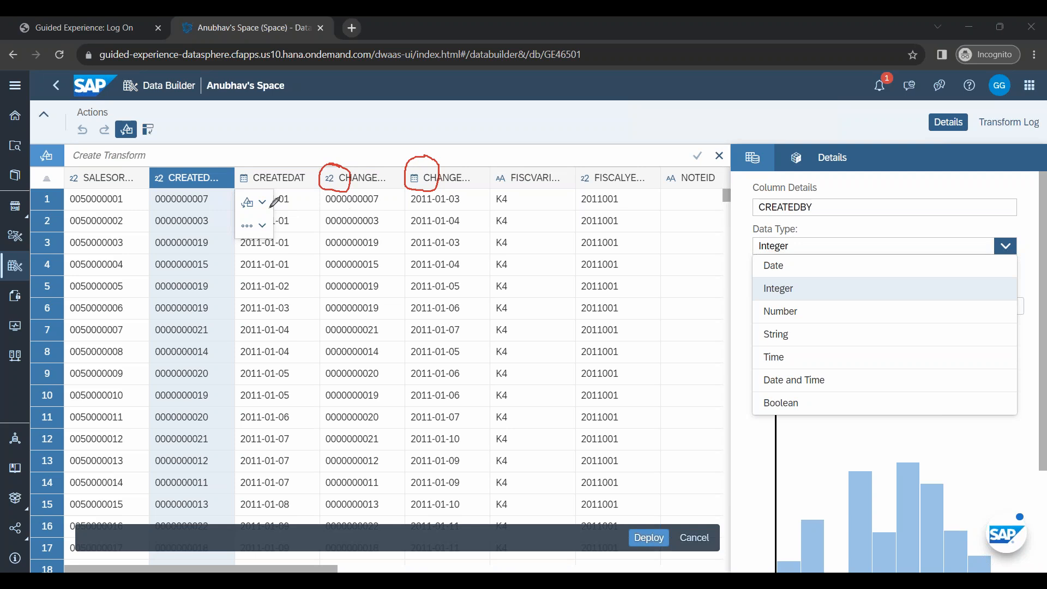
{"action": "mouse_move", "coordinate": [162, 162]}
{"action": "left_mouse_down"}
{"action": "mouse_move", "coordinate": [149, 185]}
{"action": "mouse_move", "coordinate": [184, 163]}
{"action": "mouse_move", "coordinate": [162, 160]}
{"action": "left_mouse_up"}
{"action": "mouse_move", "coordinate": [248, 159]}
{"action": "left_mouse_down"}
{"action": "mouse_move", "coordinate": [230, 181]}
{"action": "mouse_move", "coordinate": [262, 164]}
{"action": "mouse_move", "coordinate": [251, 158]}
{"action": "left_mouse_up"}
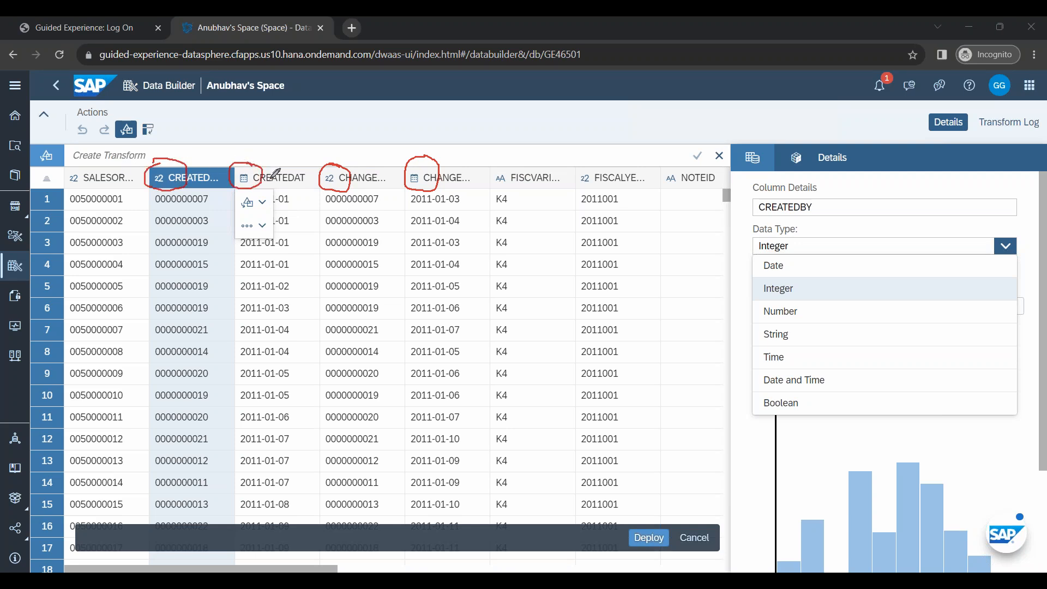
{"action": "mouse_move", "coordinate": [600, 170]}
{"action": "left_mouse_down"}
{"action": "mouse_move", "coordinate": [585, 164]}
{"action": "mouse_move", "coordinate": [592, 191]}
{"action": "mouse_move", "coordinate": [601, 168]}
{"action": "mouse_move", "coordinate": [589, 164]}
{"action": "left_mouse_up"}
{"action": "mouse_move", "coordinate": [514, 163]}
{"action": "left_mouse_down"}
{"action": "mouse_move", "coordinate": [490, 181]}
{"action": "mouse_move", "coordinate": [528, 158]}
{"action": "mouse_move", "coordinate": [508, 158]}
{"action": "left_mouse_up"}
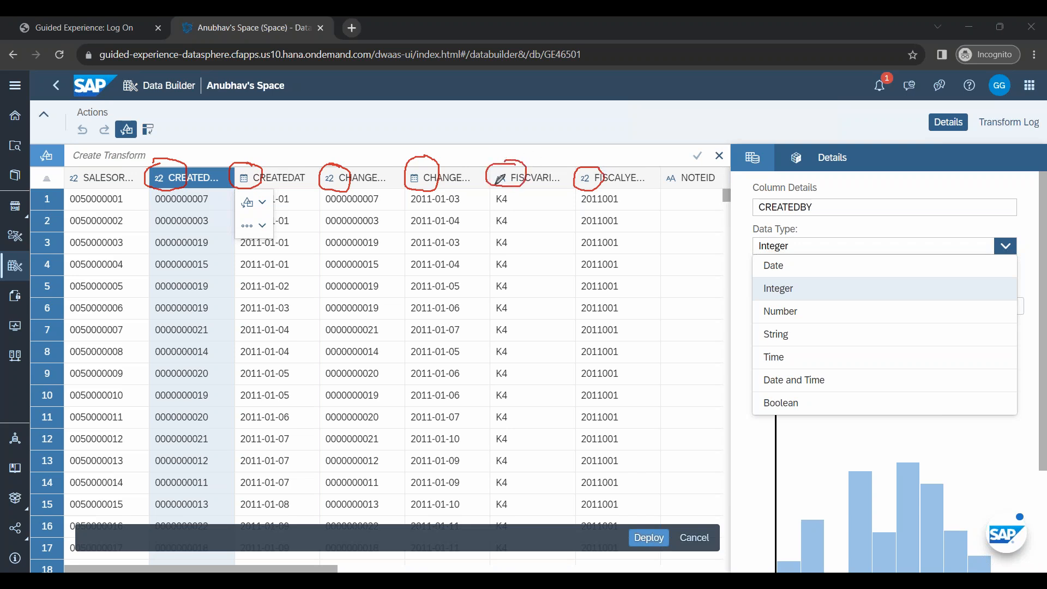
{"action": "right_click", "coordinate": [555, 150]}
{"action": "left_click", "coordinate": [587, 231]}
{"action": "right_click", "coordinate": [537, 147]}
{"action": "left_click", "coordinate": [551, 156]}
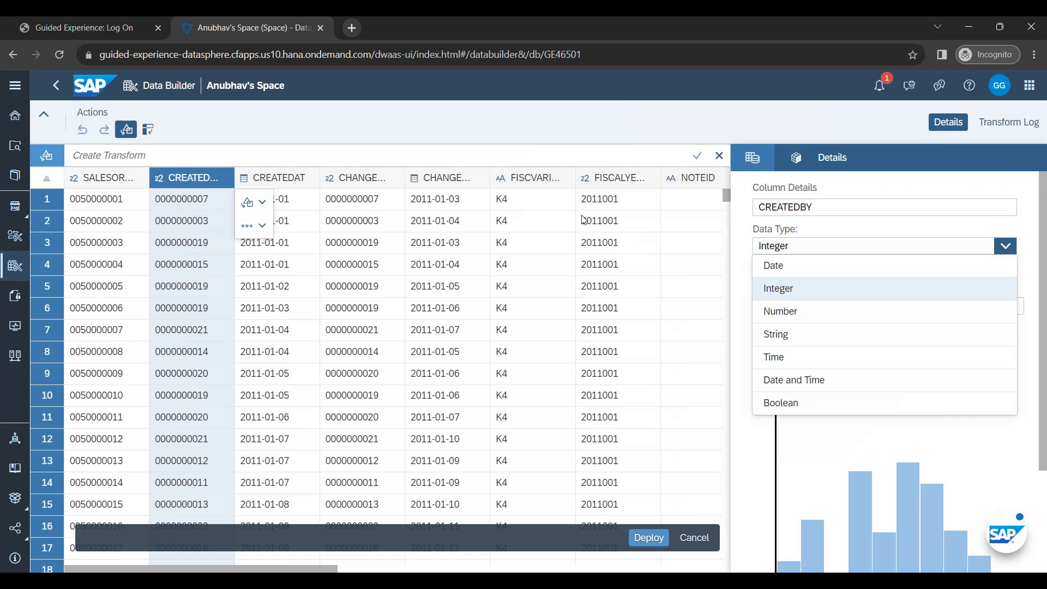
Step: Close the data type choices unchanged and inspect the data distribution histogram of the SALESORDERID column
{"action": "left_click", "coordinate": [799, 119]}
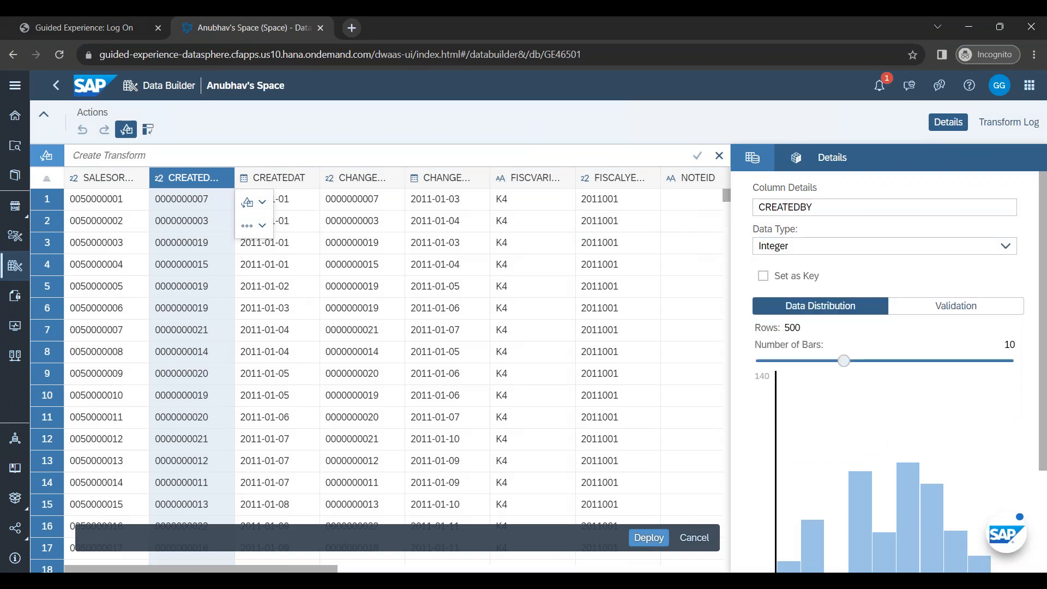
{"action": "left_click", "coordinate": [102, 184]}
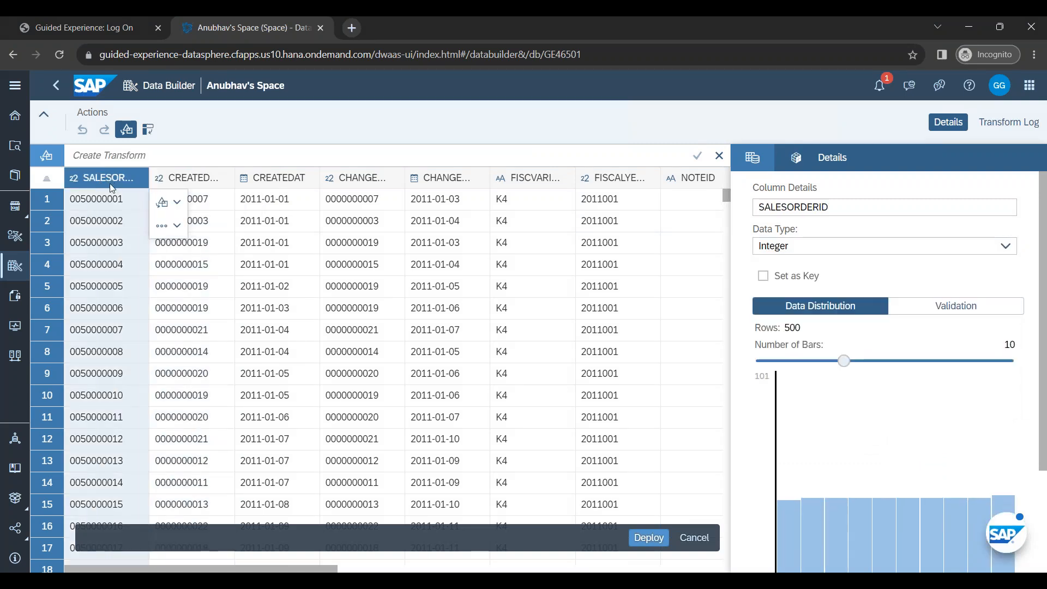
{"action": "scroll", "coordinate": [898, 463], "scroll_direction": "down", "scroll_amount": 3}
{"action": "mouse_move", "coordinate": [788, 423]}
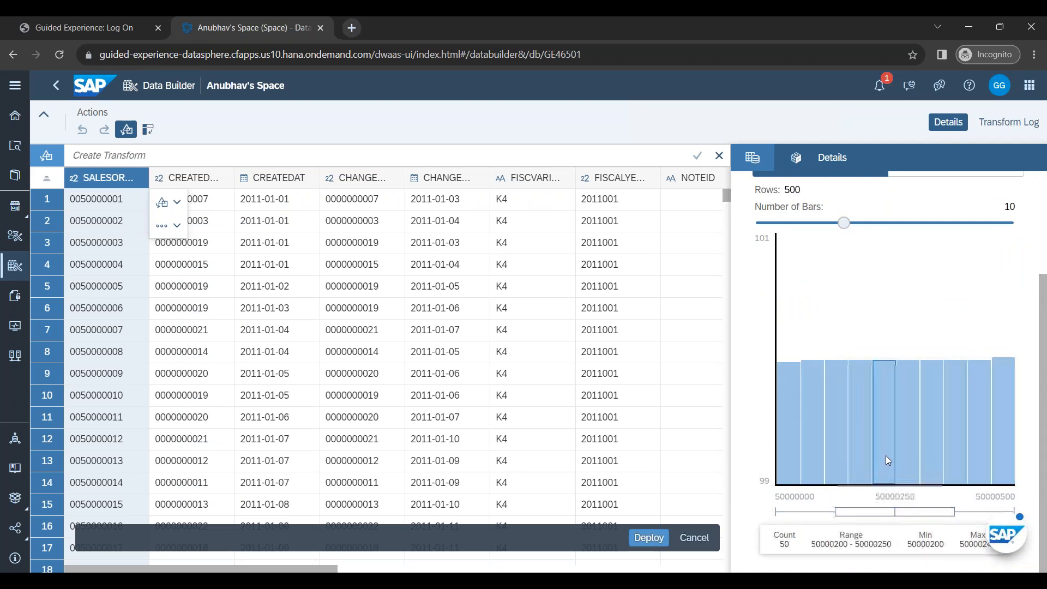
{"action": "scroll", "coordinate": [885, 456], "scroll_direction": "up", "scroll_amount": 3}
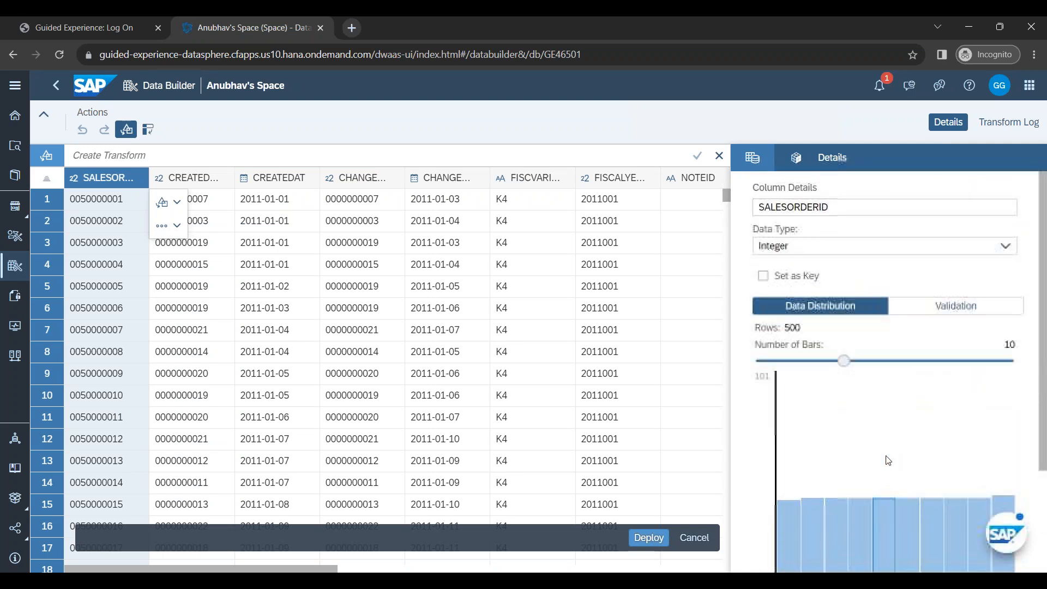
Step: Check the validation results of the SALESORDERID column and set the column as the key
{"action": "left_click", "coordinate": [917, 312]}
{"action": "left_click_drag", "start_coordinate": [848, 327], "coordinate": [931, 330]}
{"action": "left_click", "coordinate": [912, 378]}
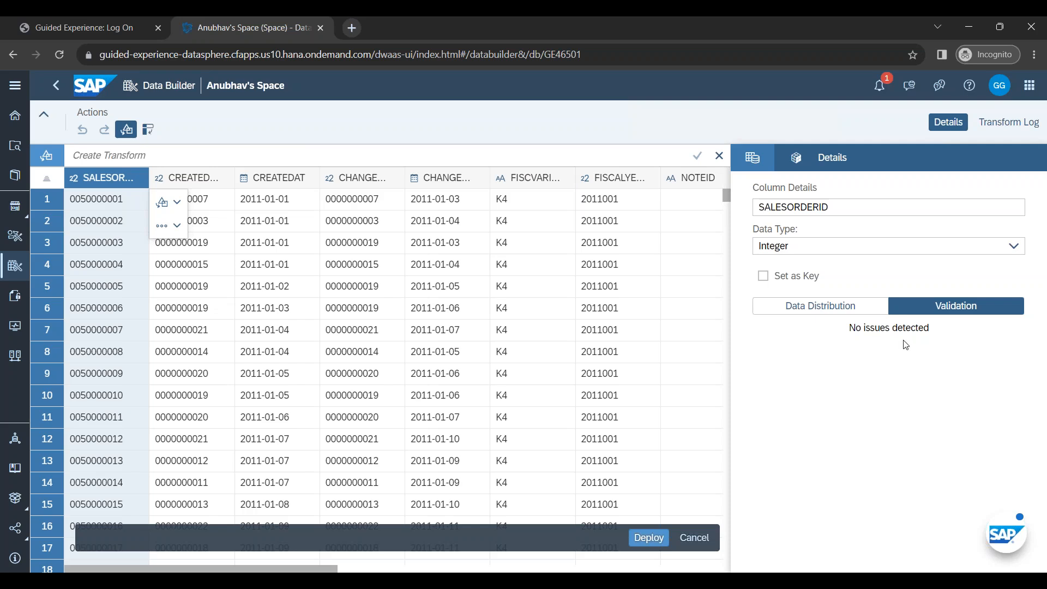
{"action": "left_click", "coordinate": [763, 277]}
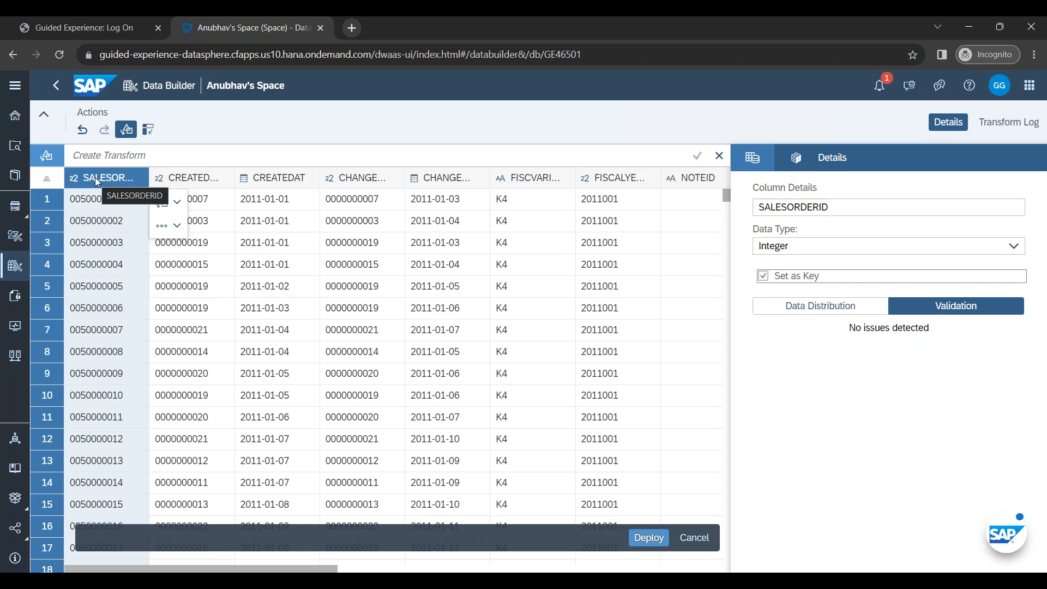
Step: Deploy the table with the business name Sales Orders and the technical name Sales_Orders
{"action": "left_click", "coordinate": [649, 538]}
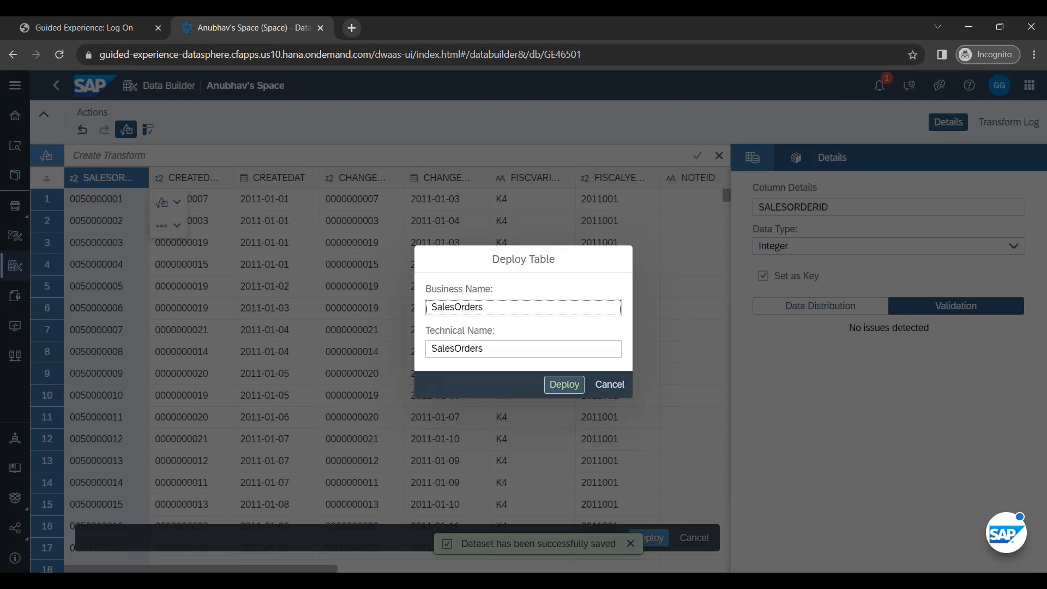
{"action": "left_click_drag", "start_coordinate": [483, 307], "coordinate": [415, 307]}
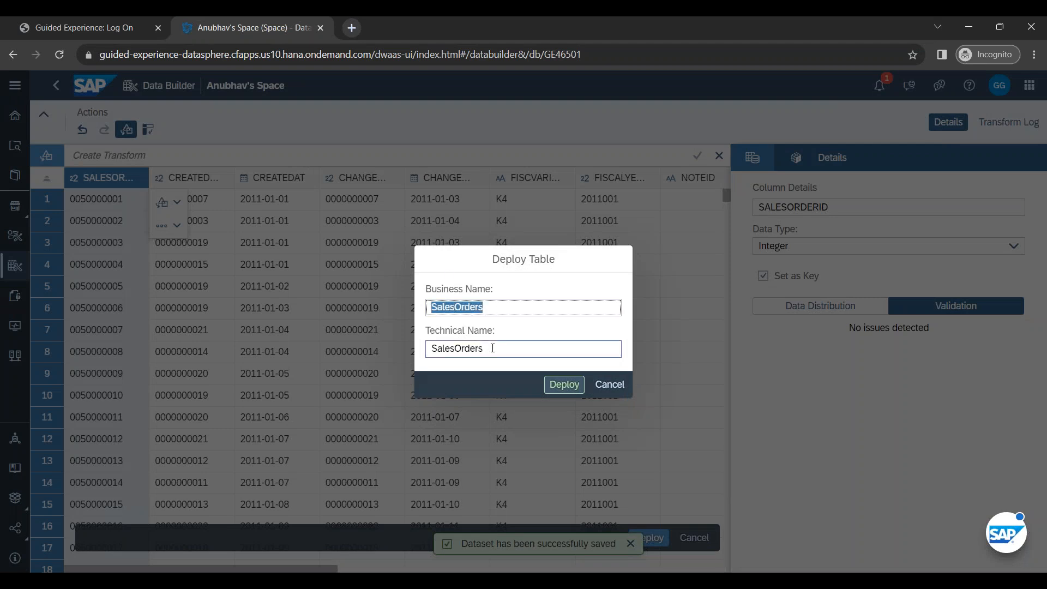
{"action": "left_click_drag", "start_coordinate": [492, 348], "coordinate": [412, 345]}
{"action": "left_click", "coordinate": [511, 309]}
{"action": "left_click_drag", "start_coordinate": [512, 308], "coordinate": [418, 307]}
{"action": "left_click", "coordinate": [471, 307]}
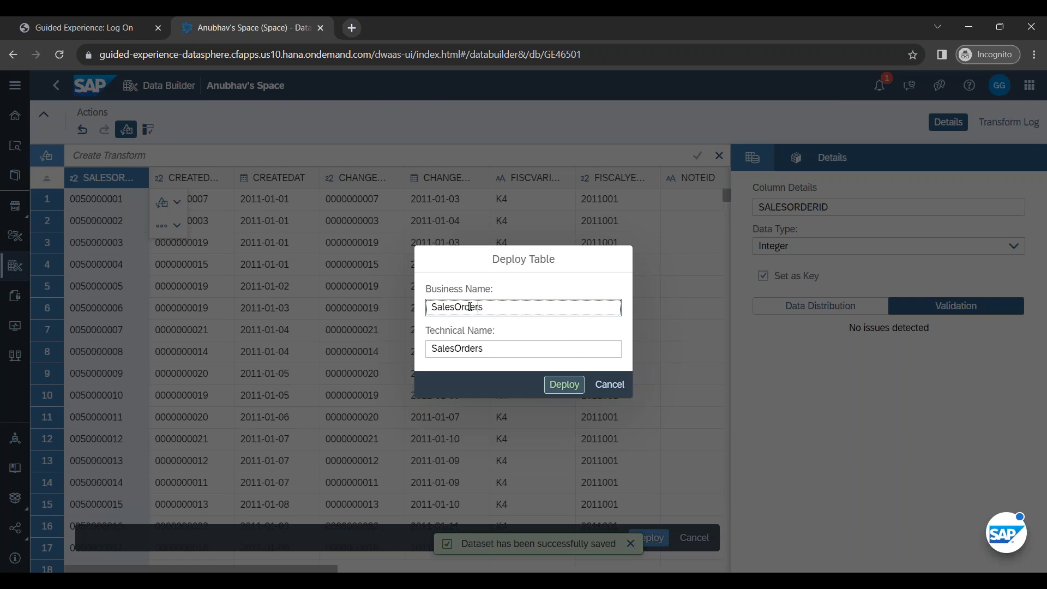
{"action": "left_click_drag", "start_coordinate": [504, 307], "coordinate": [425, 309]}
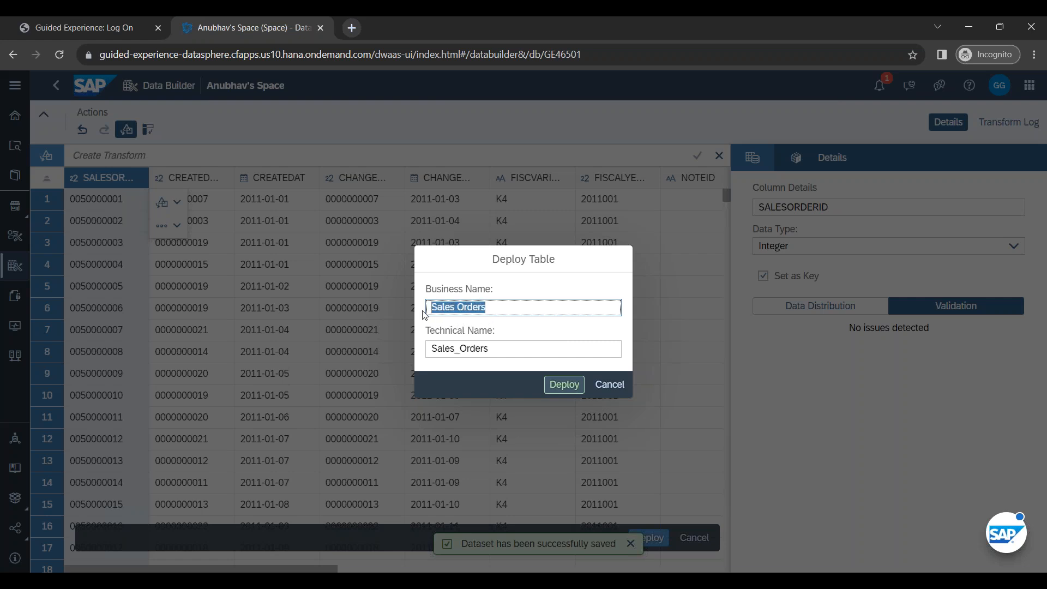
{"action": "left_click", "coordinate": [503, 307]}
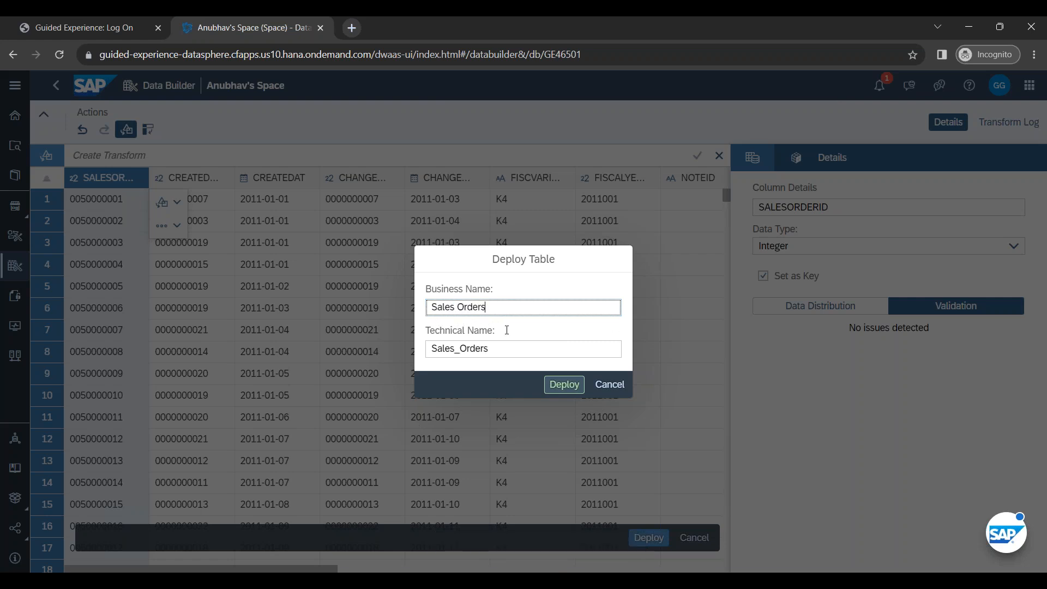
{"action": "left_click", "coordinate": [508, 349]}
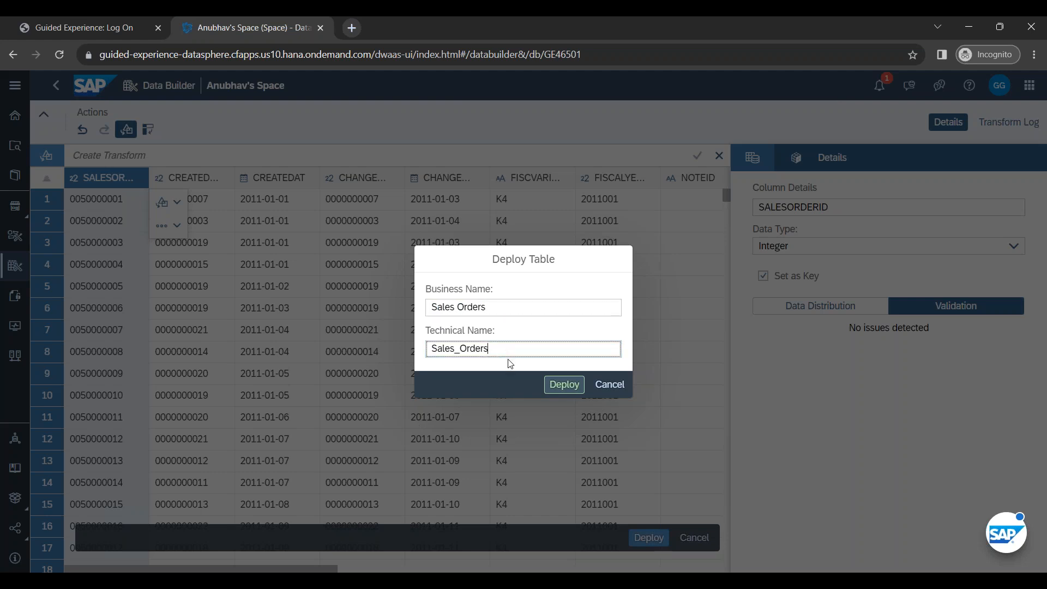
{"action": "left_click", "coordinate": [555, 386]}
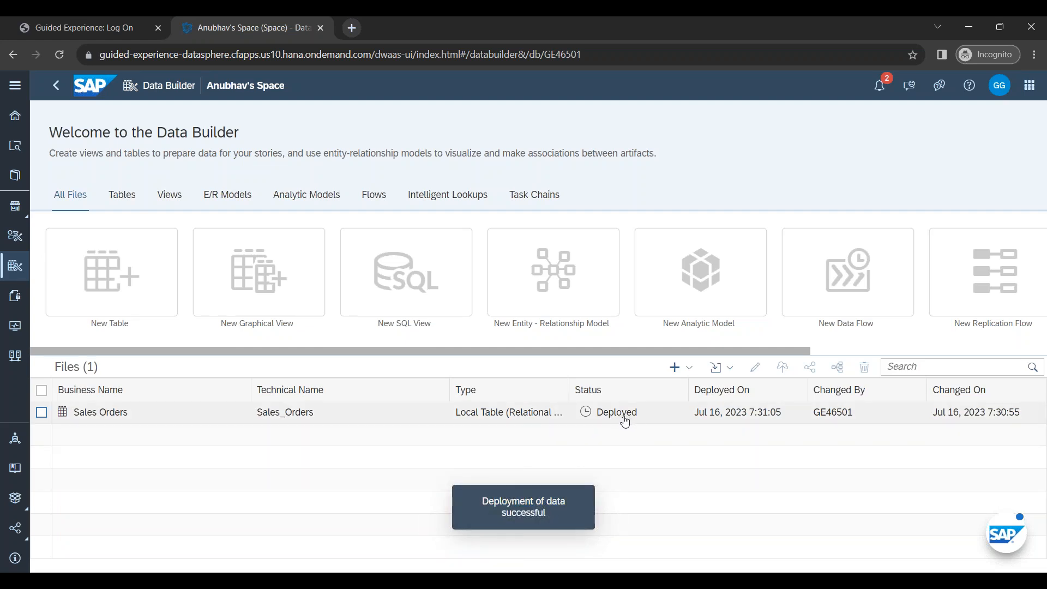
Step: Switch to the PowerPoint training deck and go back to the Helpful links slide
{"action": "left_click", "coordinate": [233, 580]}
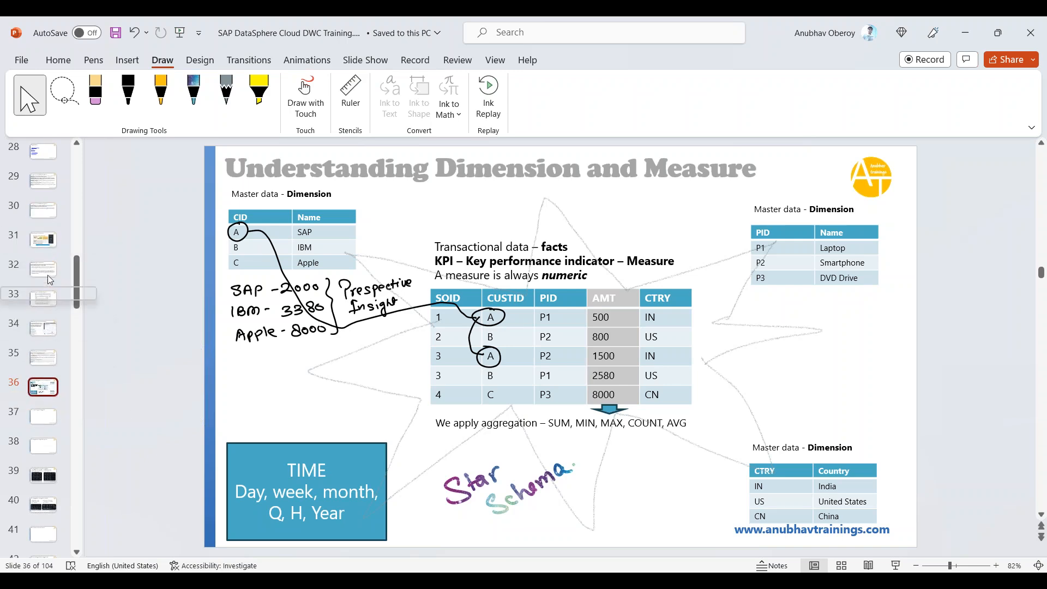
{"action": "left_click", "coordinate": [43, 240]}
{"action": "key", "text": "Up"}
{"action": "key", "text": "Up"}
{"action": "key", "text": "Up"}
{"action": "key", "text": "Up"}
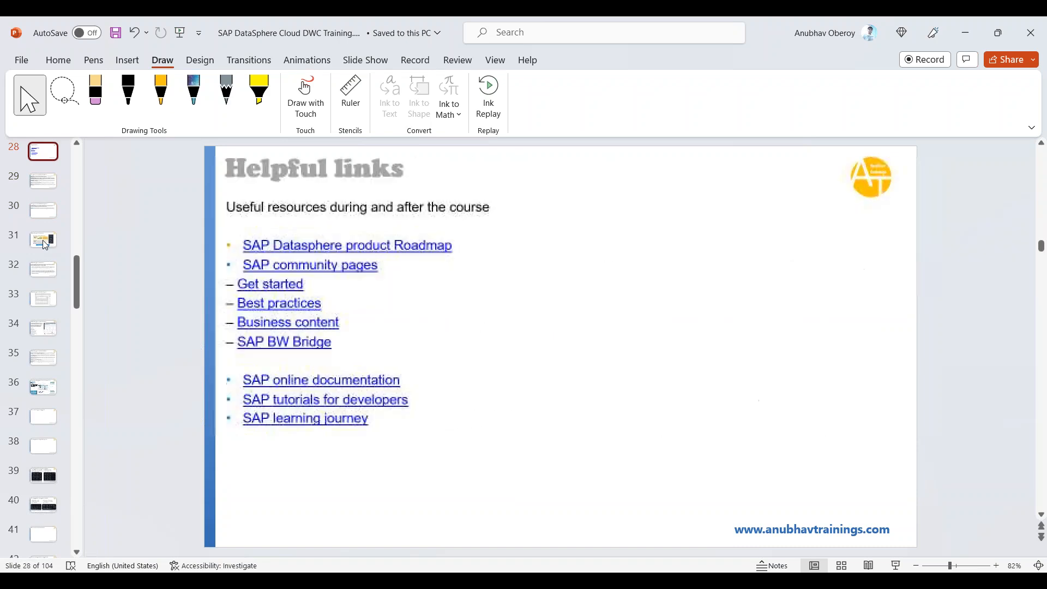
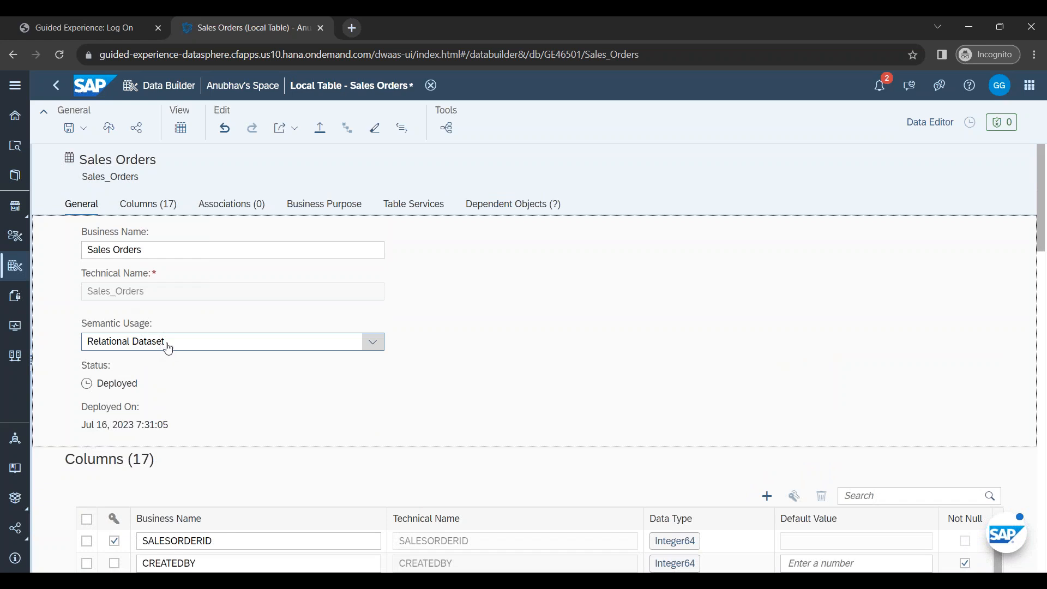
Step: Try Dimension as the semantic usage of the Sales Orders table and settle on Fact
{"action": "left_click", "coordinate": [173, 348]}
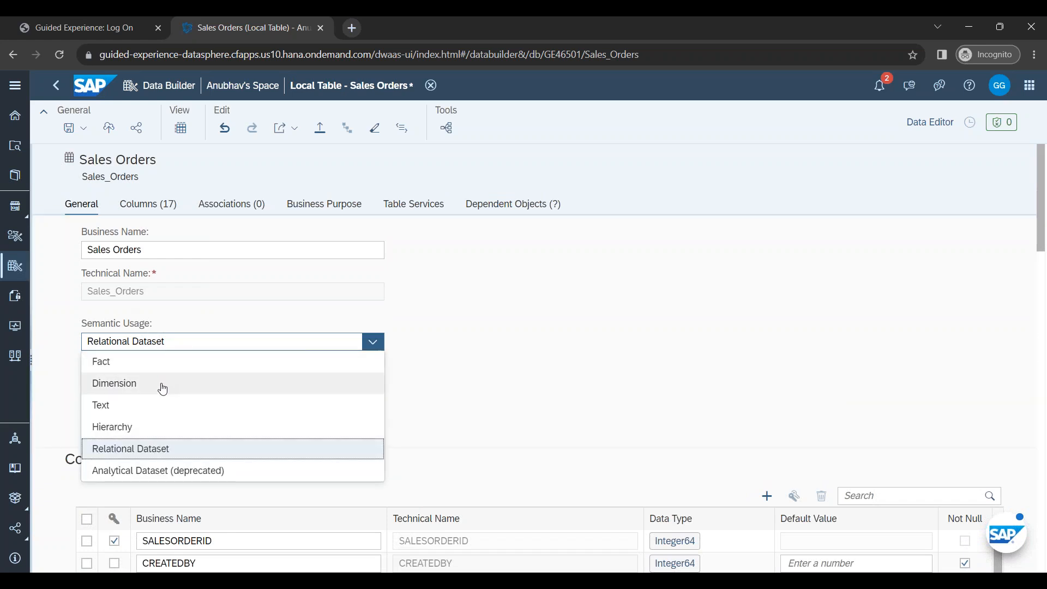
{"action": "left_click", "coordinate": [161, 384]}
{"action": "left_click", "coordinate": [169, 343]}
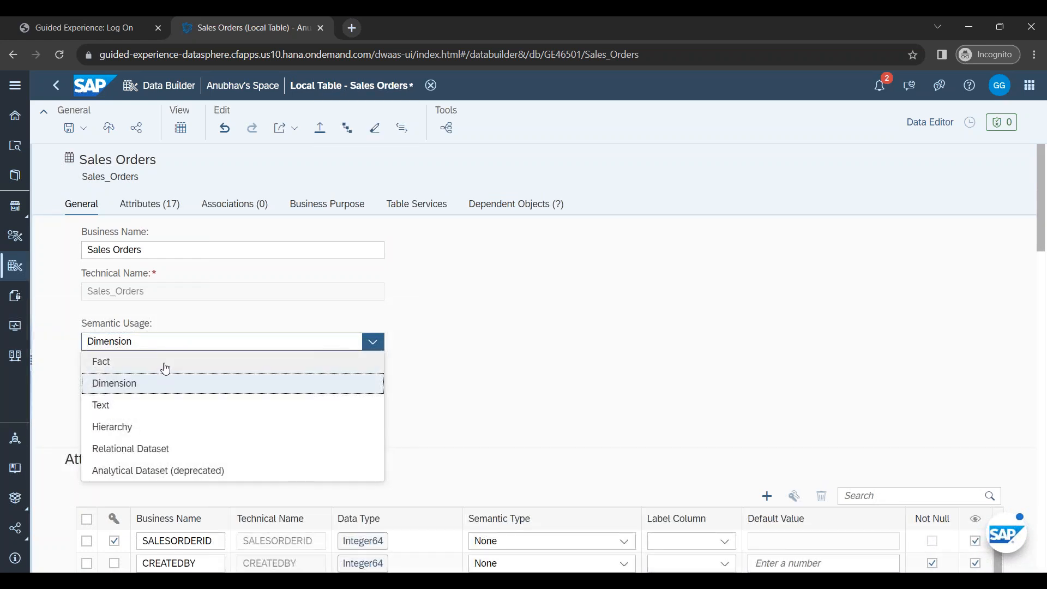
{"action": "left_click", "coordinate": [165, 362]}
Step: Review the attributes of the Sales Orders table and the label column and semantic type choices for SALESORDERID
{"action": "scroll", "coordinate": [169, 526], "scroll_direction": "down", "scroll_amount": 5}
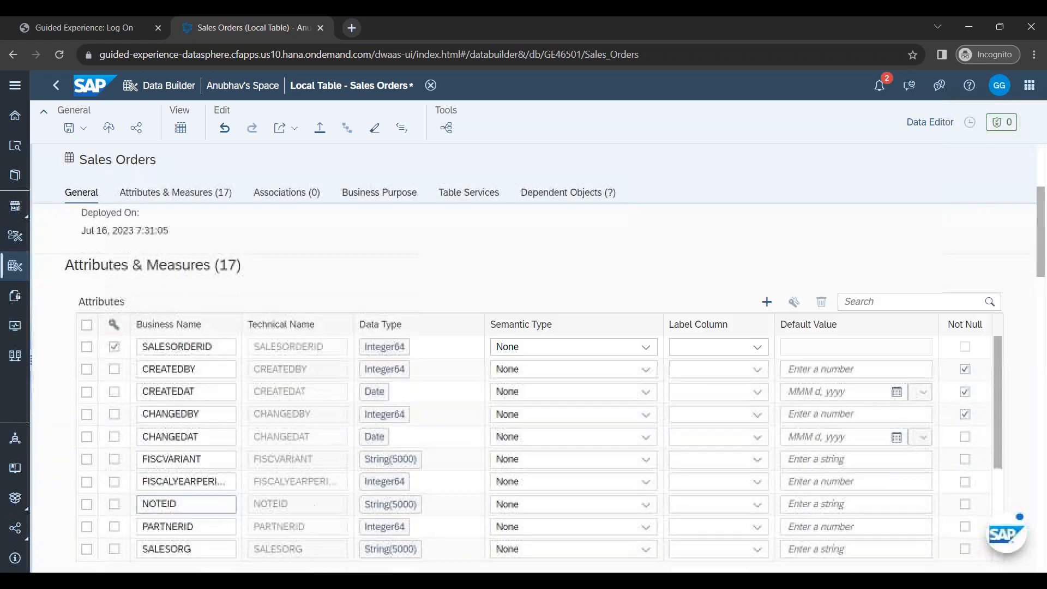
{"action": "scroll", "coordinate": [187, 464], "scroll_direction": "down", "scroll_amount": 3}
{"action": "scroll", "coordinate": [187, 466], "scroll_direction": "up", "scroll_amount": 8}
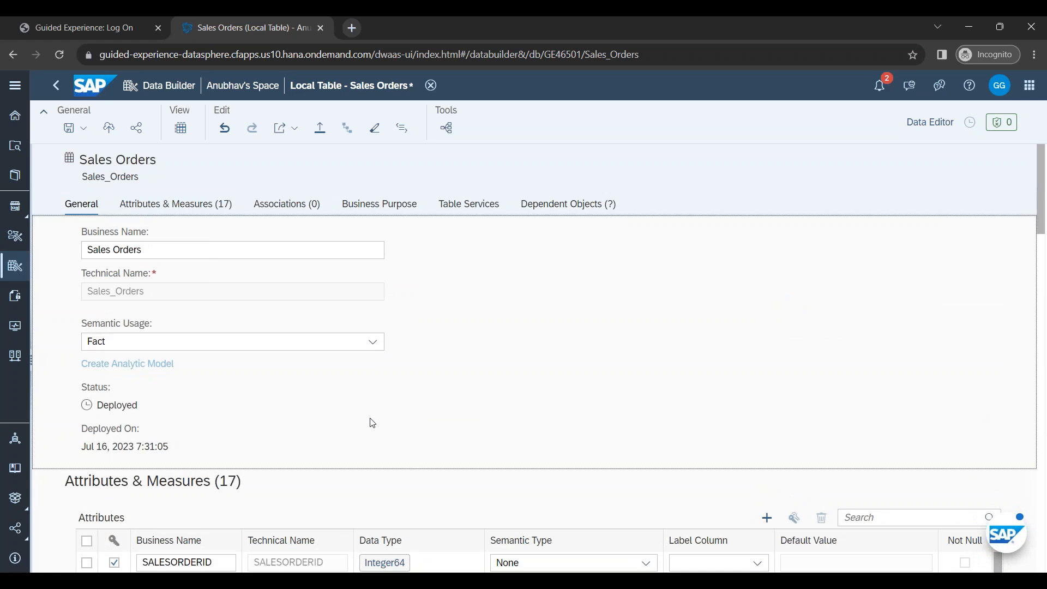
{"action": "scroll", "coordinate": [376, 423], "scroll_direction": "down", "scroll_amount": 4}
{"action": "left_click", "coordinate": [154, 347]}
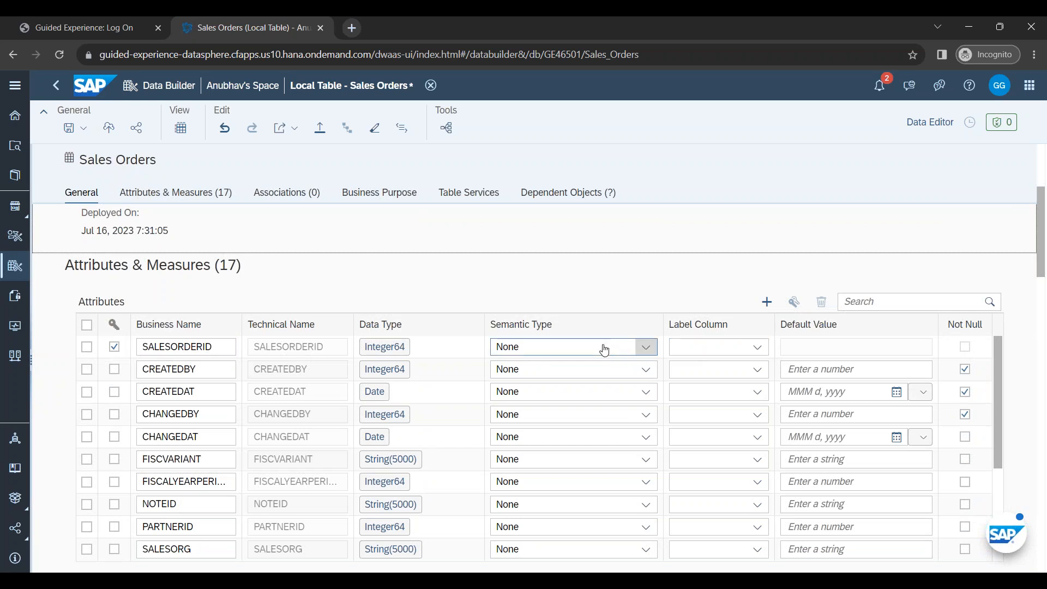
{"action": "left_click", "coordinate": [757, 347]}
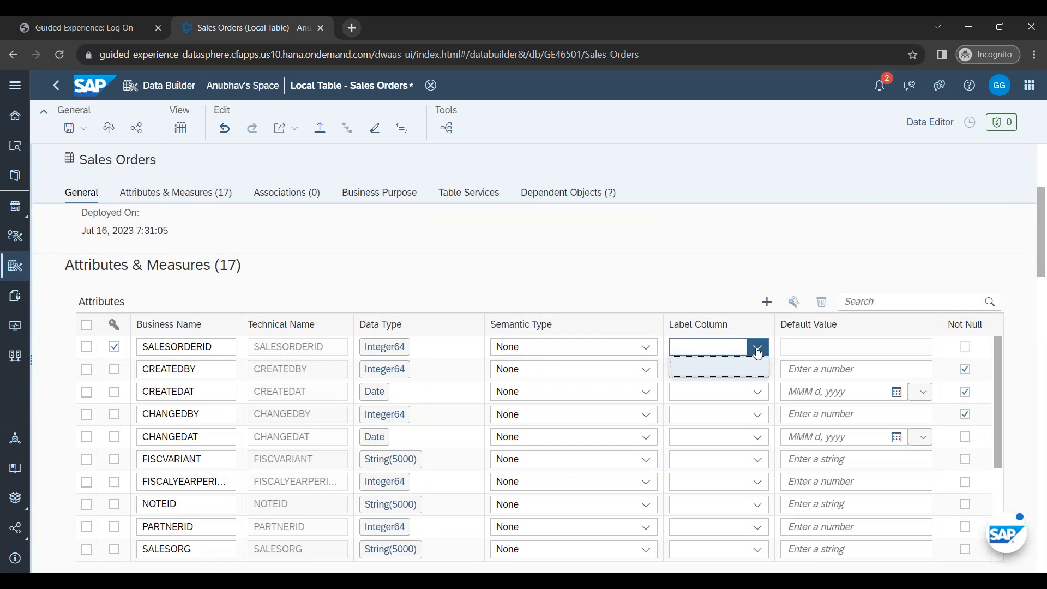
{"action": "left_click", "coordinate": [696, 274]}
{"action": "left_click", "coordinate": [645, 348]}
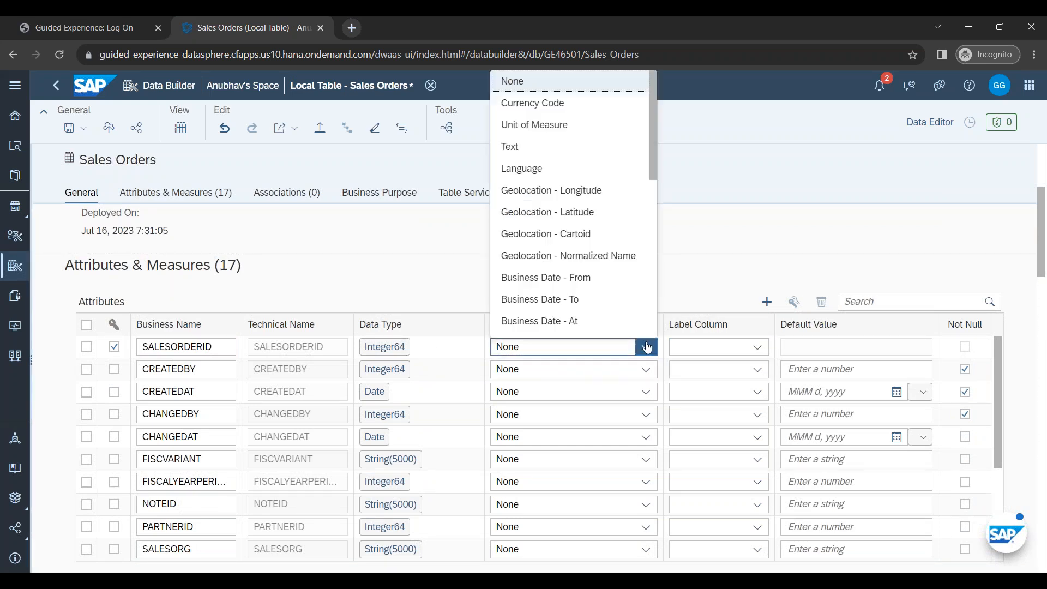
{"action": "left_click_drag", "start_coordinate": [653, 117], "coordinate": [650, 96]}
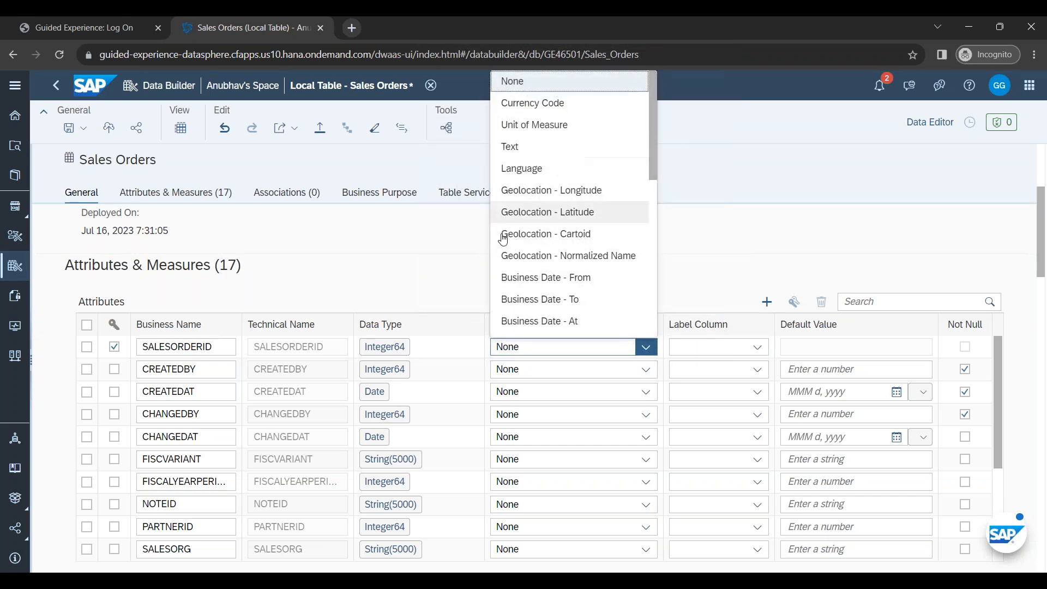
{"action": "left_click", "coordinate": [425, 251]}
Step: Look through the data types available for the SALESORDERID attribute and close the list without choosing one
{"action": "left_click", "coordinate": [392, 350]}
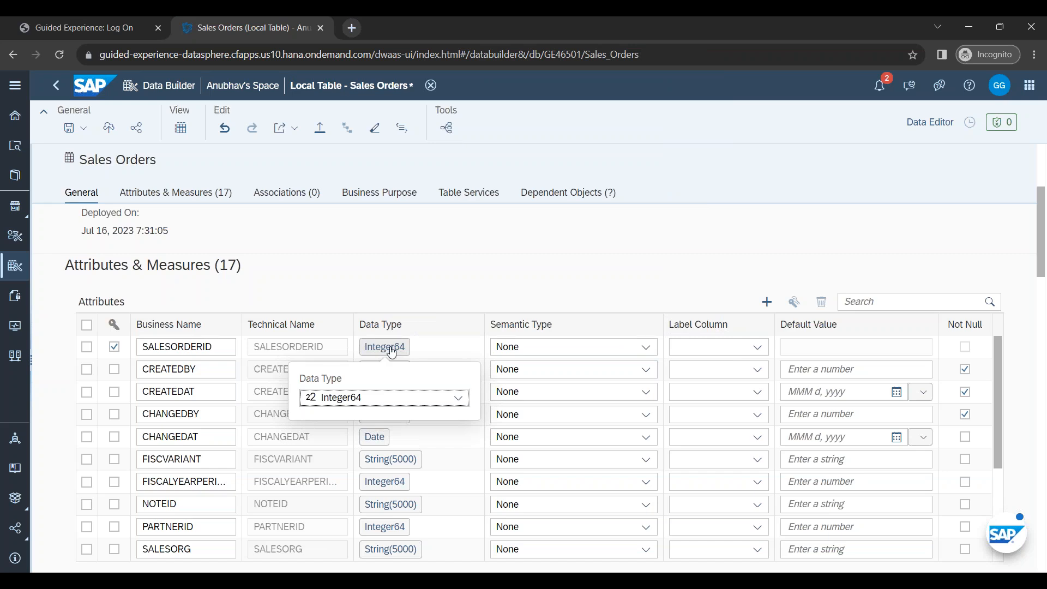
{"action": "left_click", "coordinate": [458, 397]}
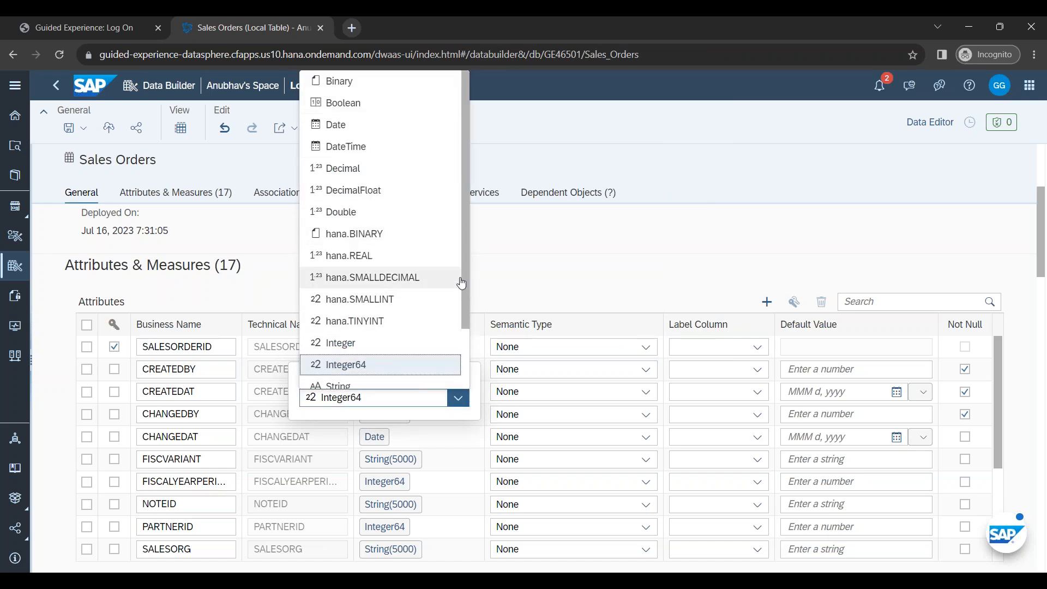
{"action": "left_click_drag", "start_coordinate": [466, 261], "coordinate": [466, 348]}
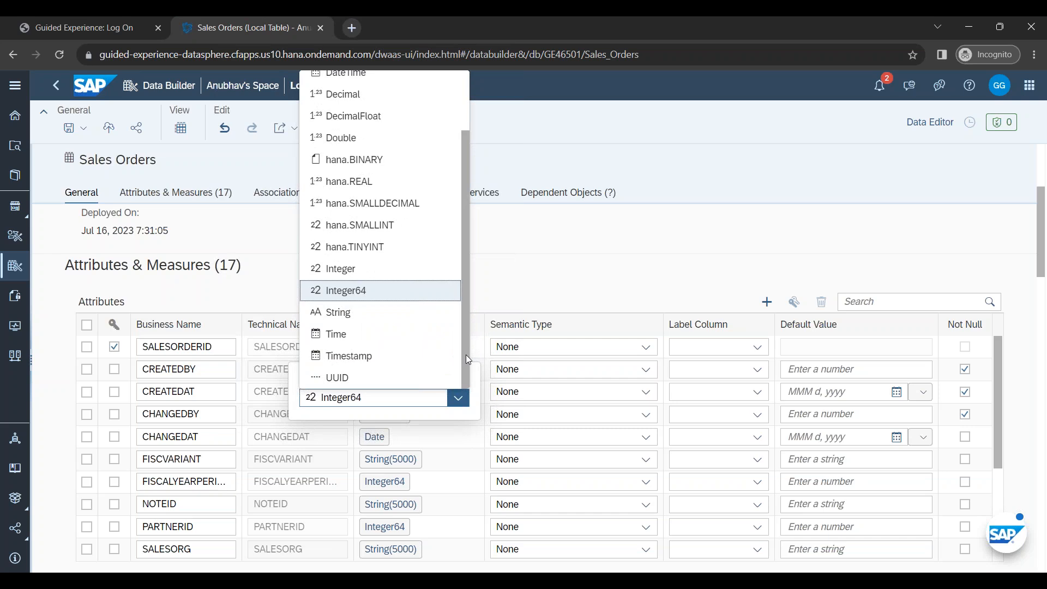
{"action": "left_click_drag", "start_coordinate": [468, 359], "coordinate": [462, 224]}
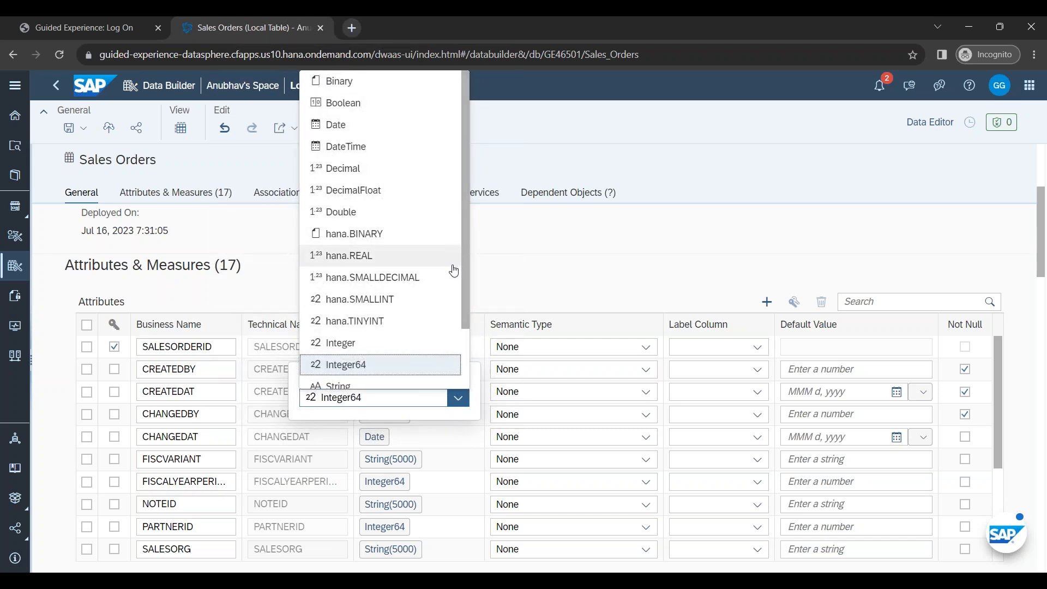
{"action": "left_click", "coordinate": [525, 284]}
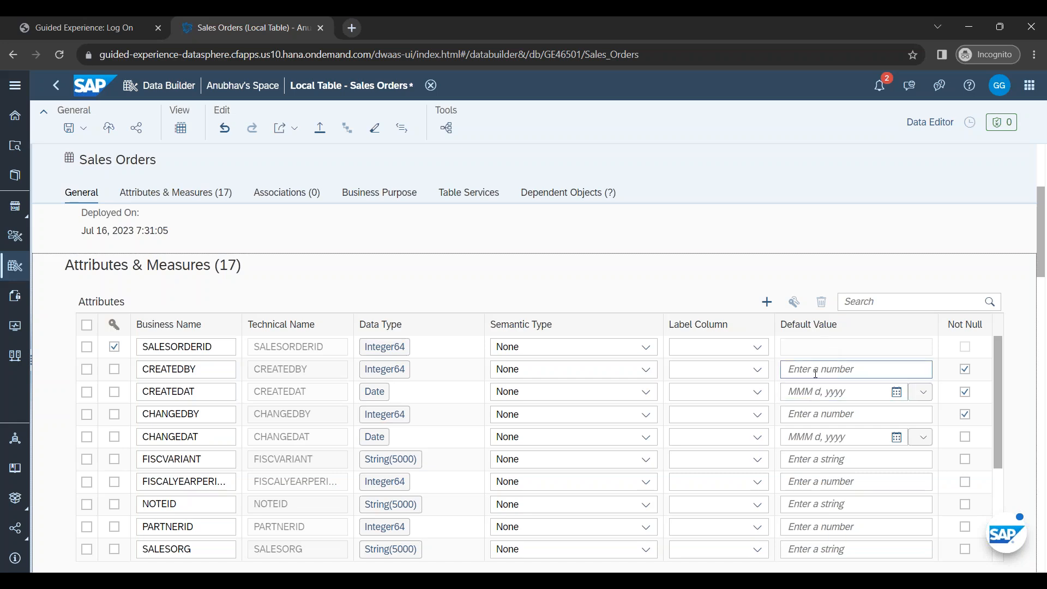
Step: Examine the default value and Not Null settings across the whole attribute list
{"action": "scroll", "coordinate": [809, 499], "scroll_direction": "down", "scroll_amount": 3}
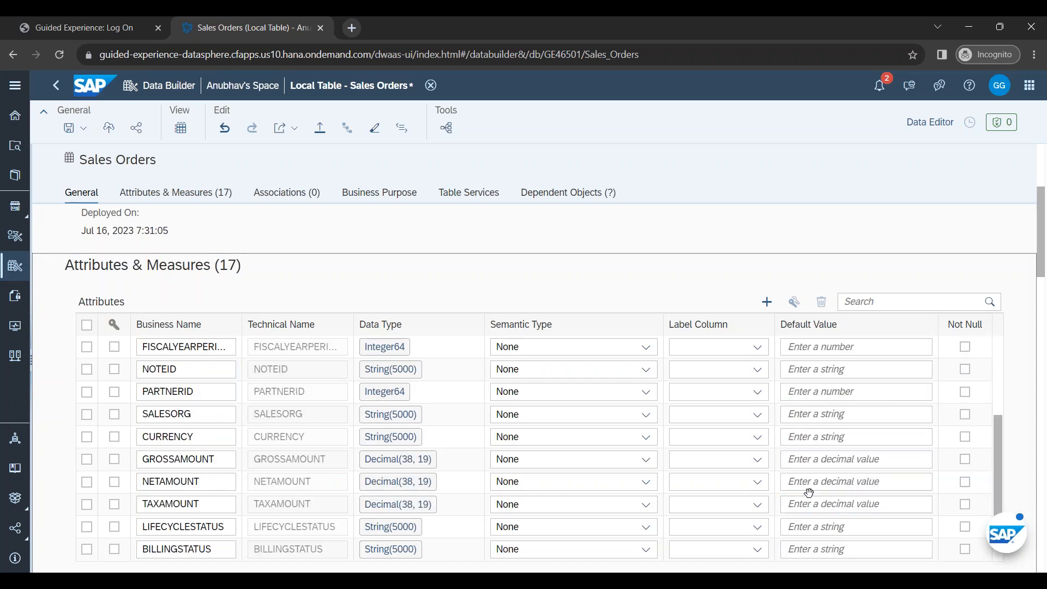
{"action": "scroll", "coordinate": [809, 495], "scroll_direction": "down", "scroll_amount": 1}
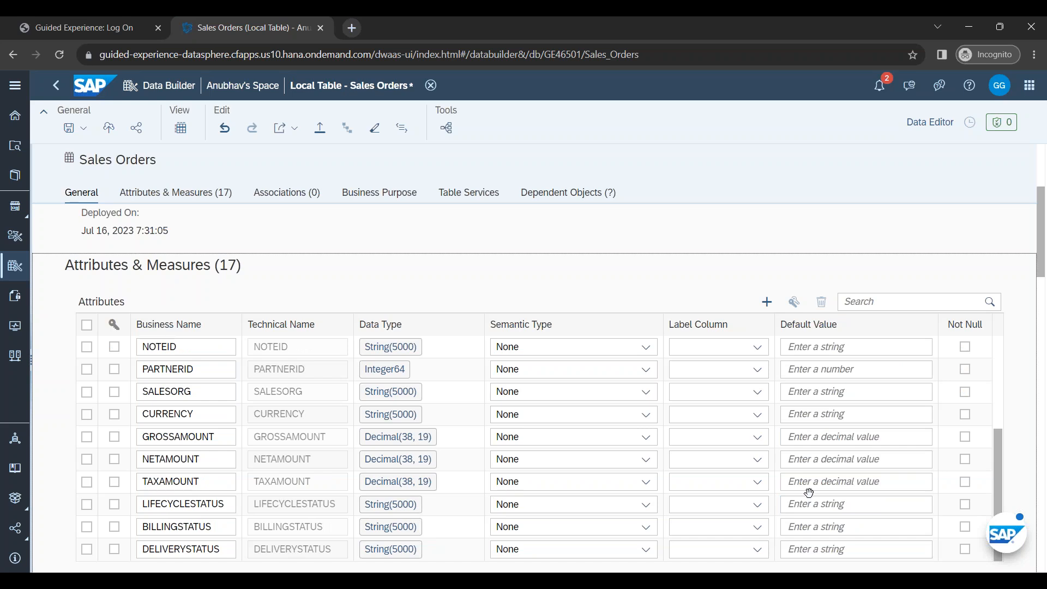
{"action": "scroll", "coordinate": [810, 493], "scroll_direction": "up", "scroll_amount": 3}
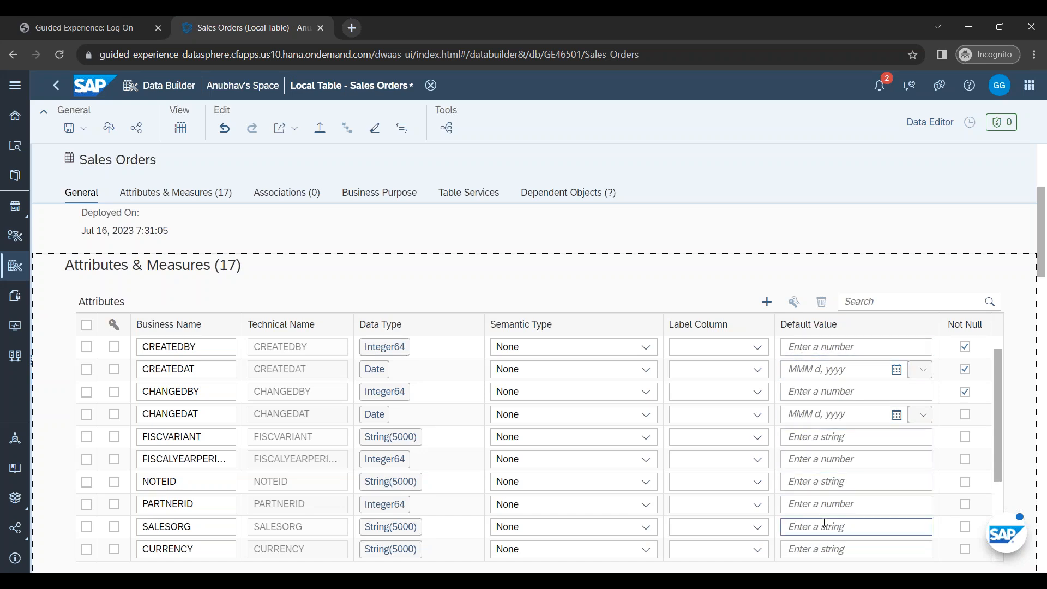
{"action": "scroll", "coordinate": [824, 522], "scroll_direction": "up", "scroll_amount": 1}
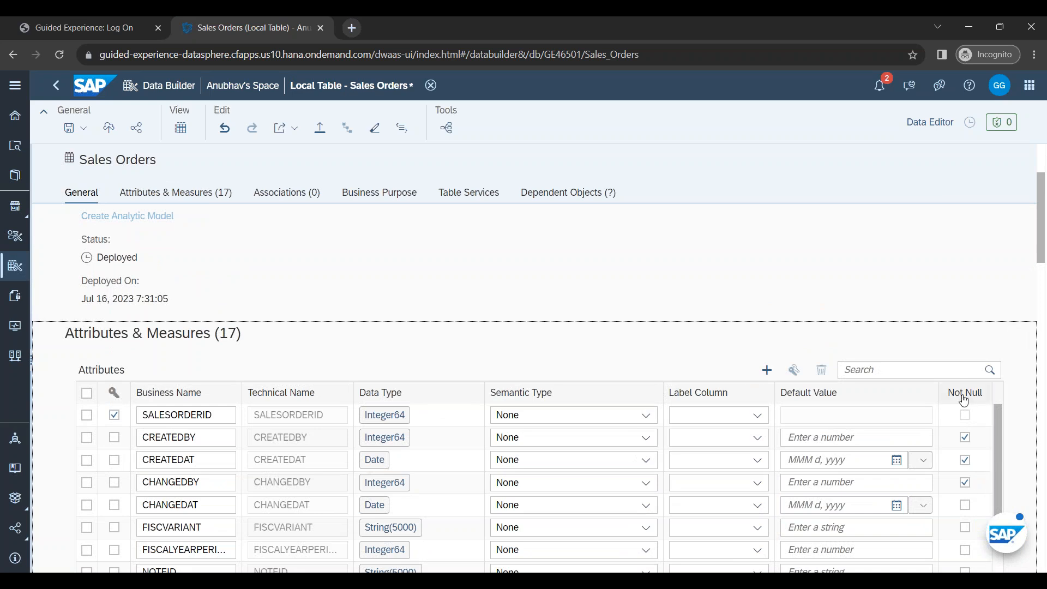
{"action": "left_click", "coordinate": [962, 484]}
{"action": "left_click", "coordinate": [87, 437]}
{"action": "left_click", "coordinate": [91, 458]}
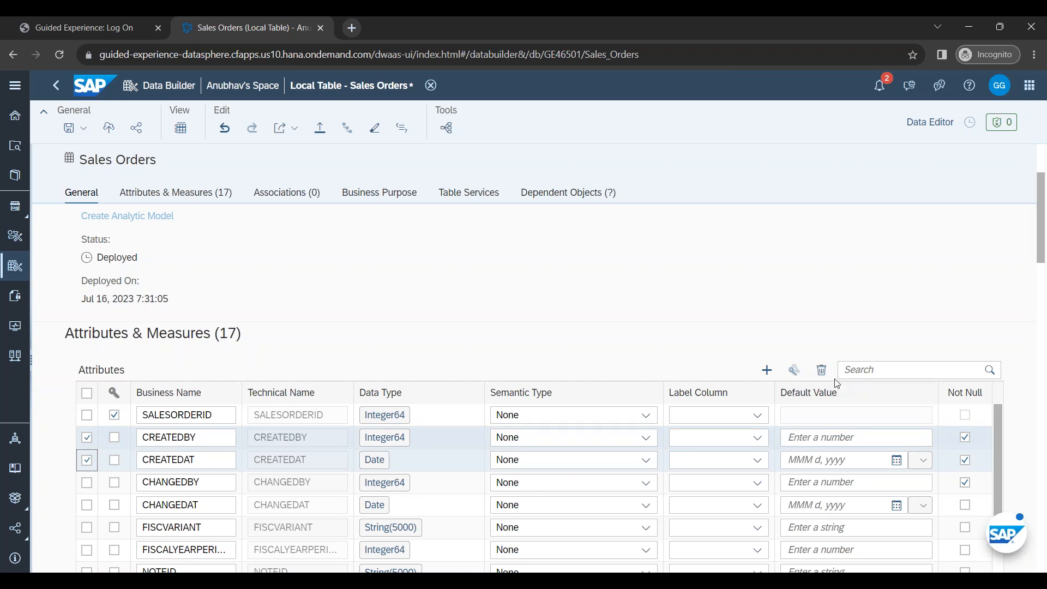
{"action": "left_click", "coordinate": [87, 460]}
{"action": "left_click", "coordinate": [87, 438]}
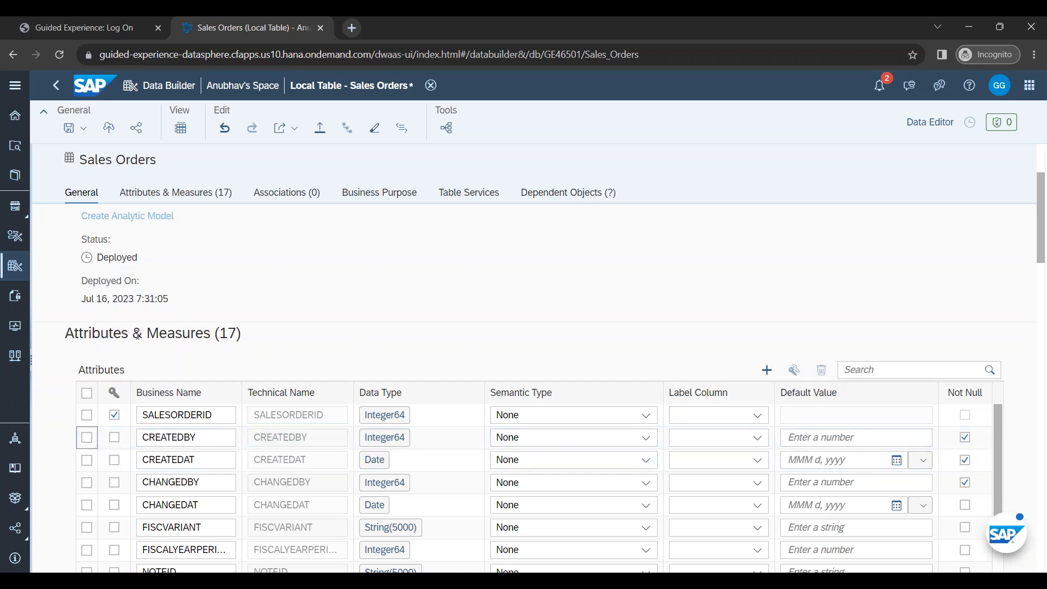
{"action": "double_click", "coordinate": [224, 333]}
{"action": "left_click", "coordinate": [261, 343]}
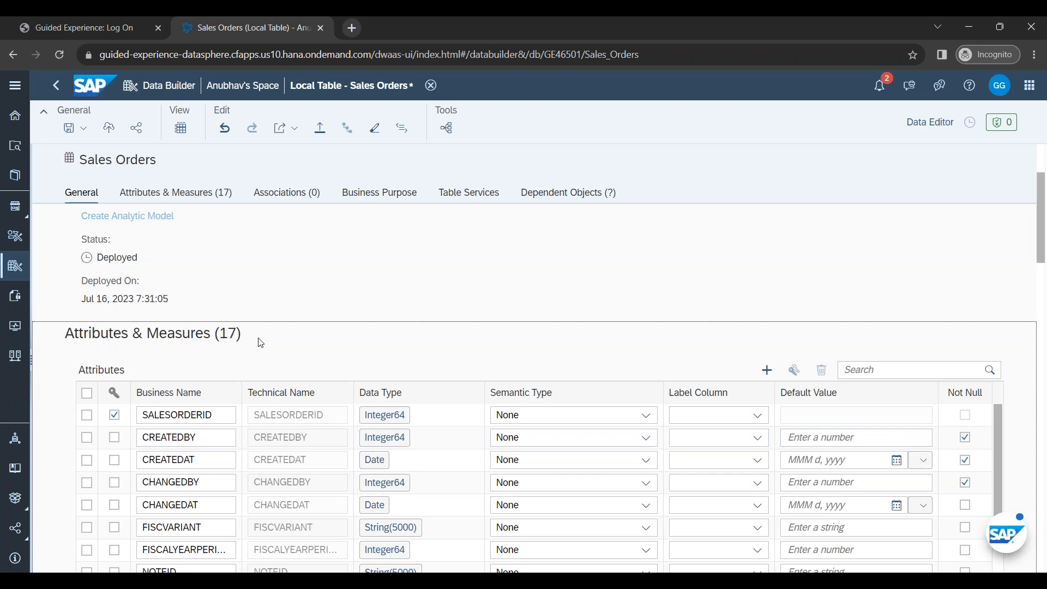
Step: Look over the Attributes & Measures, Associations and Business Purpose sections of the Sales Orders table
{"action": "left_click", "coordinate": [175, 197]}
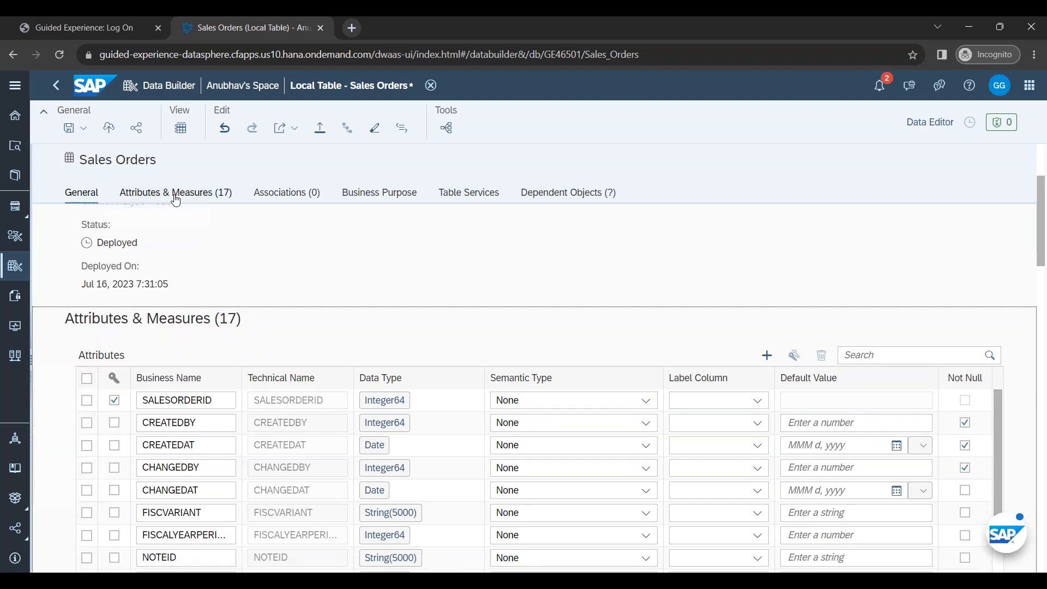
{"action": "left_click", "coordinate": [317, 194]}
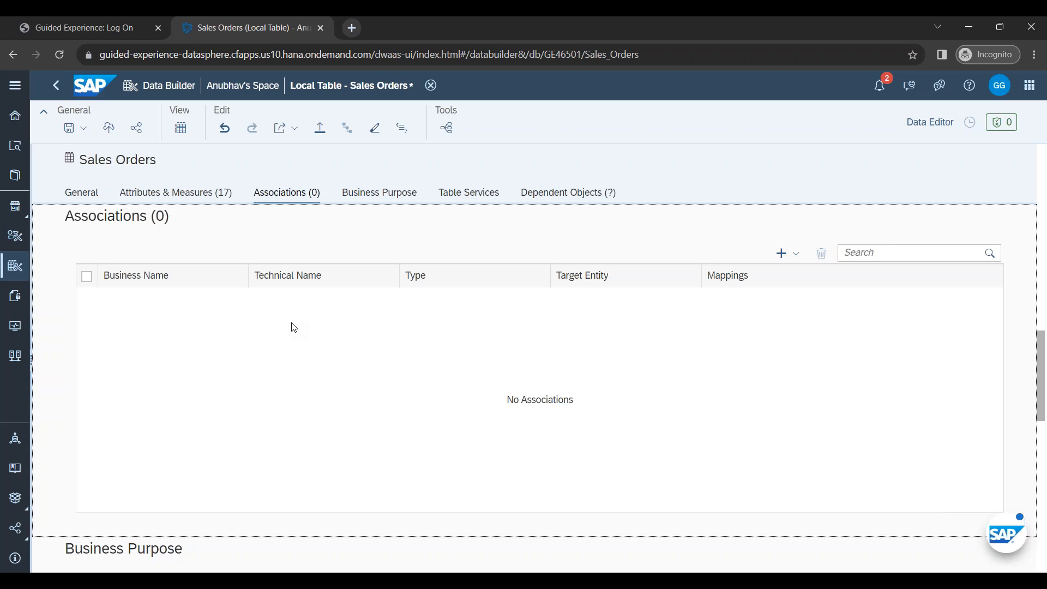
{"action": "left_click", "coordinate": [386, 197]}
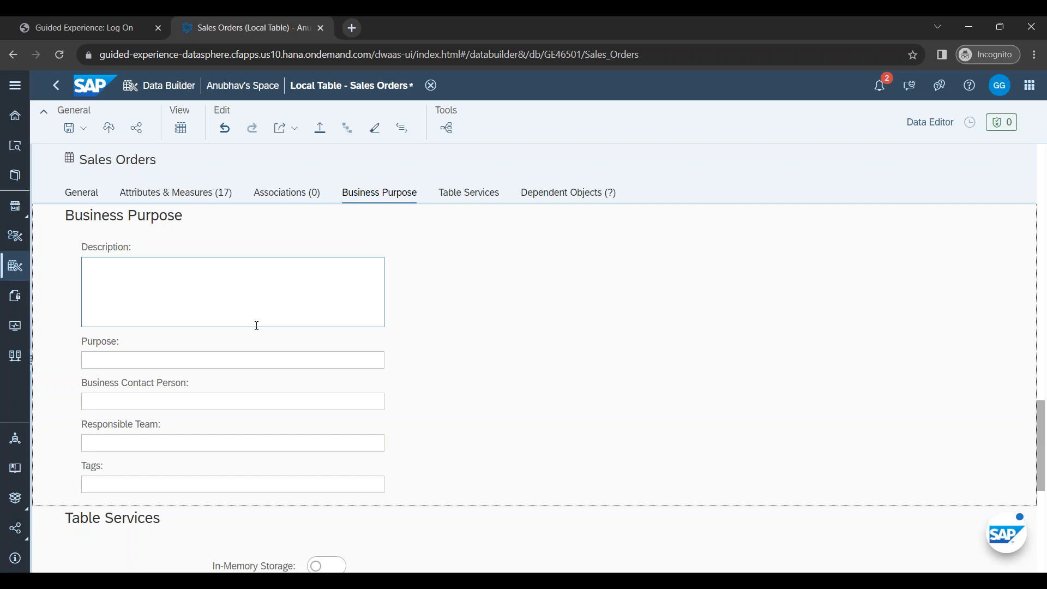
Step: Turn on in-memory storage for the Sales Orders table and check its dependent objects
{"action": "left_click", "coordinate": [485, 199]}
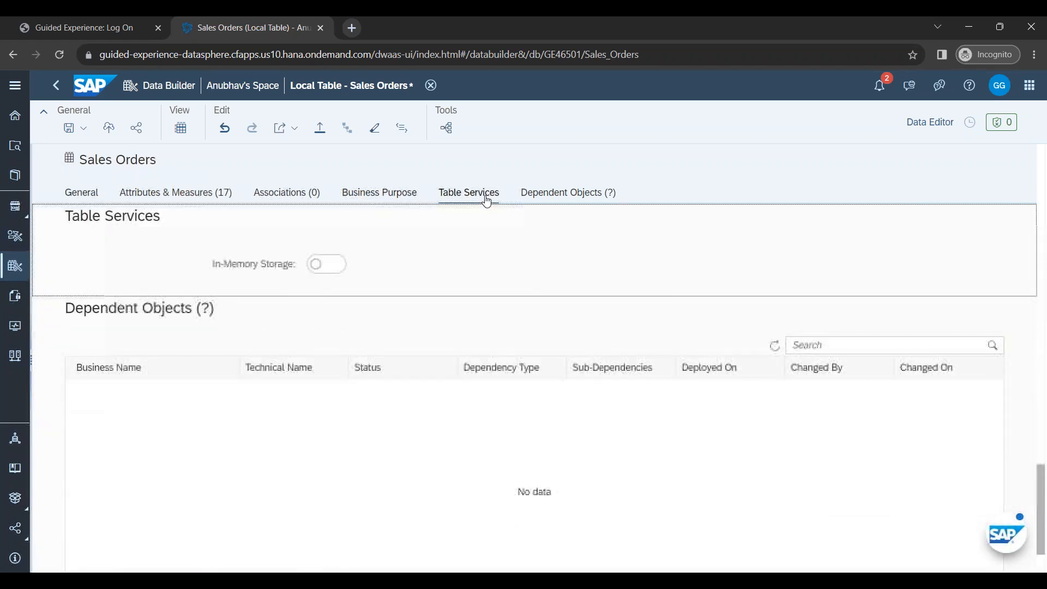
{"action": "left_click", "coordinate": [326, 273]}
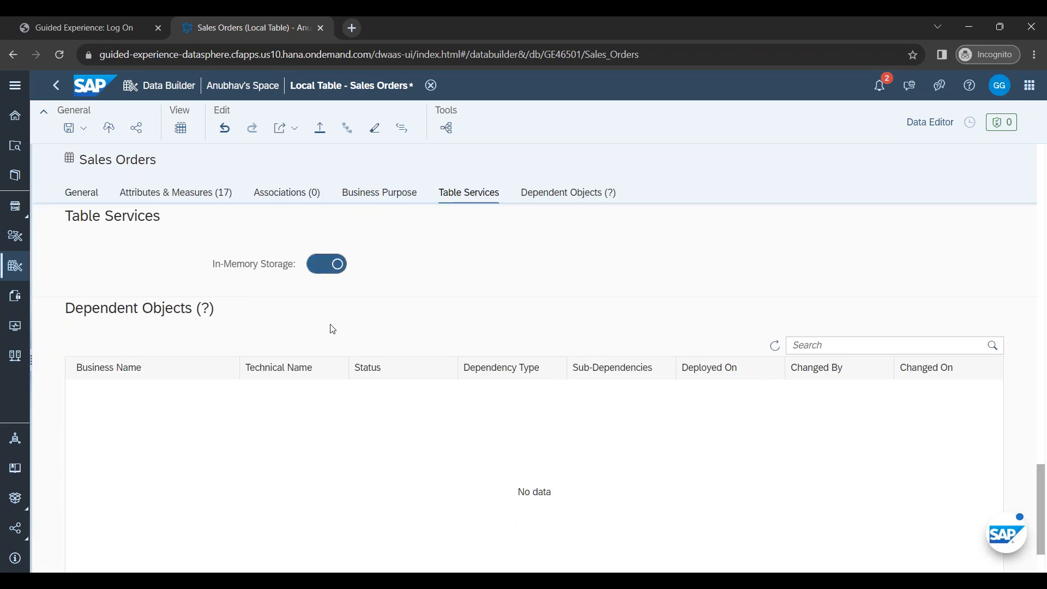
{"action": "left_click", "coordinate": [329, 271]}
{"action": "left_click", "coordinate": [329, 271]}
{"action": "left_click", "coordinate": [586, 196]}
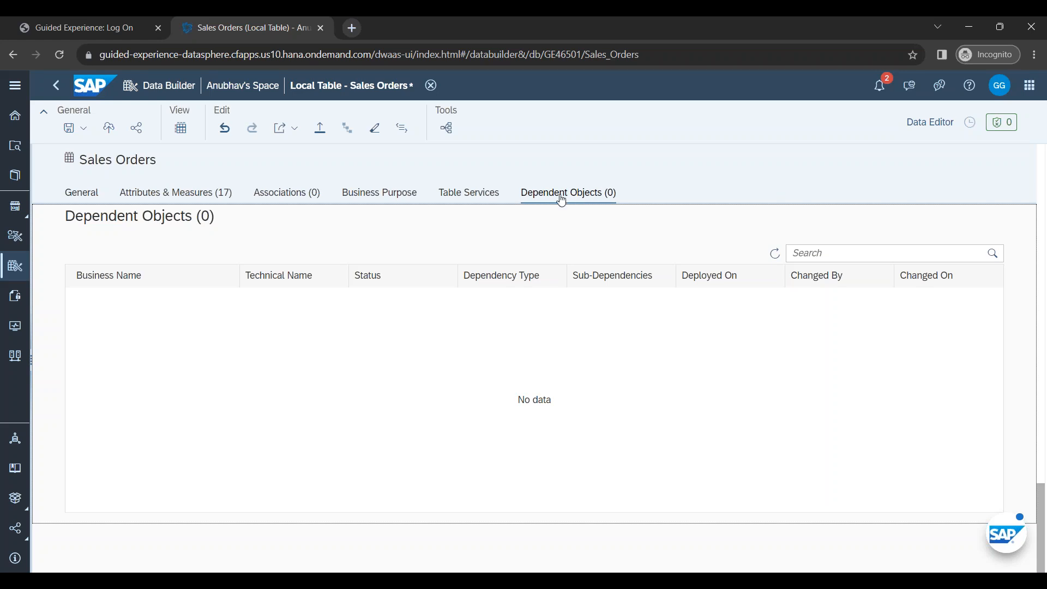
Step: Save the changed Sales Orders table and deploy it again
{"action": "scroll", "coordinate": [404, 306], "scroll_direction": "up", "scroll_amount": 10}
{"action": "scroll", "coordinate": [409, 299], "scroll_direction": "up", "scroll_amount": 8}
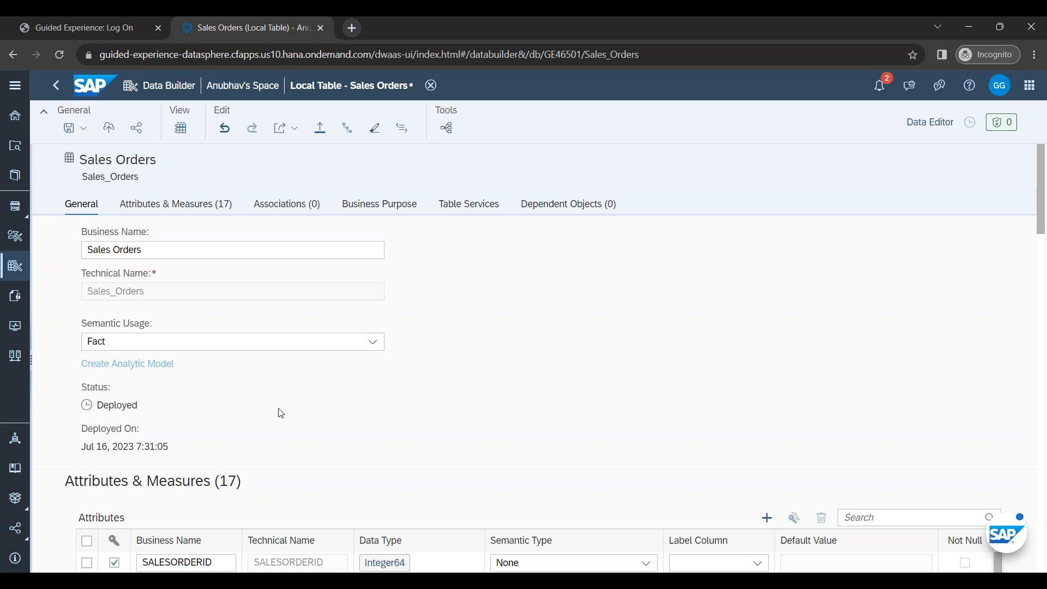
{"action": "left_click", "coordinate": [83, 128]}
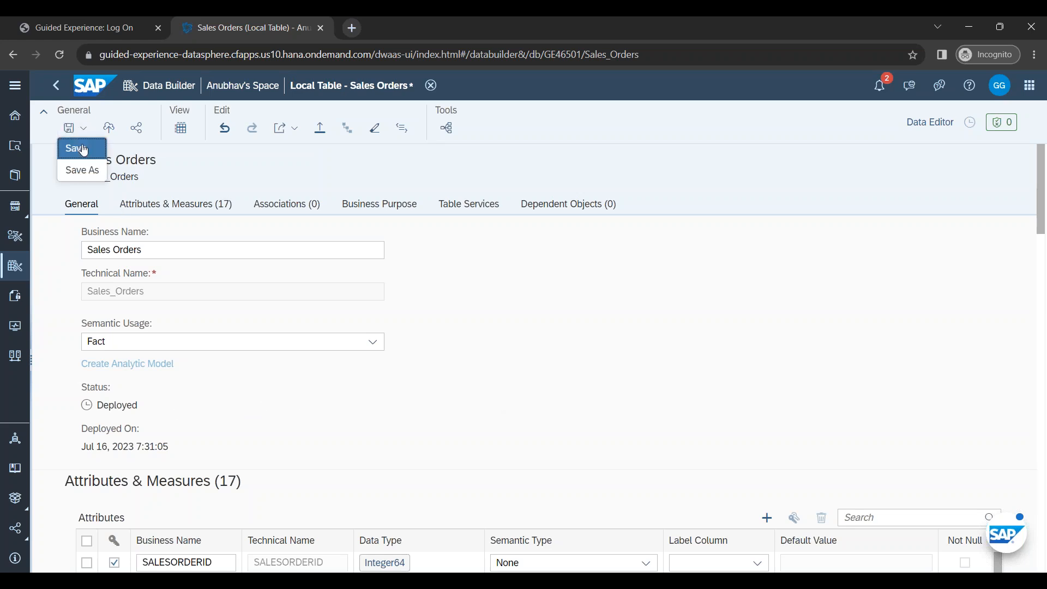
{"action": "left_click", "coordinate": [81, 148]}
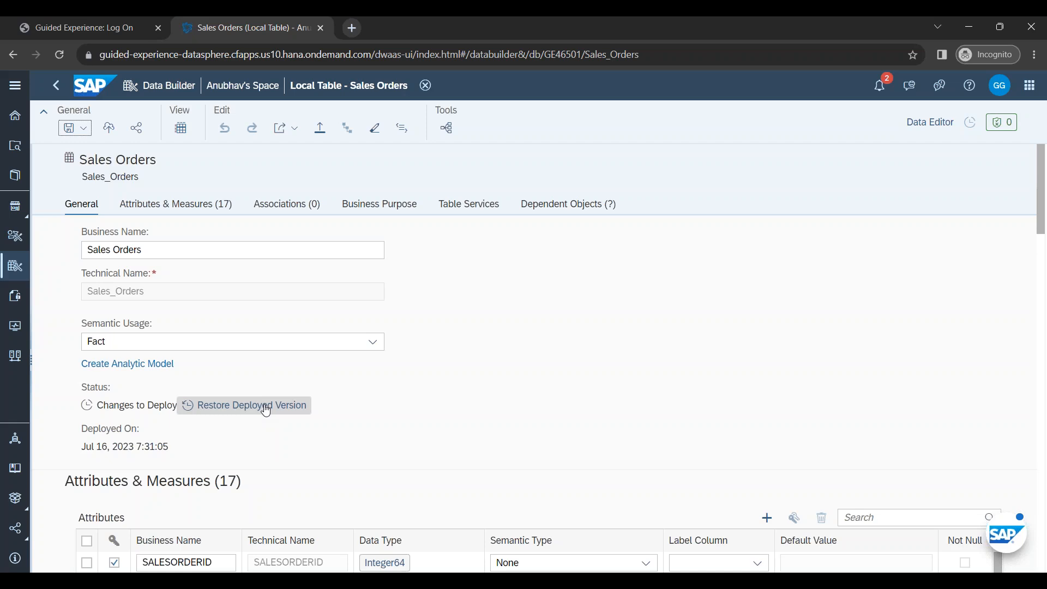
{"action": "left_click", "coordinate": [108, 128]}
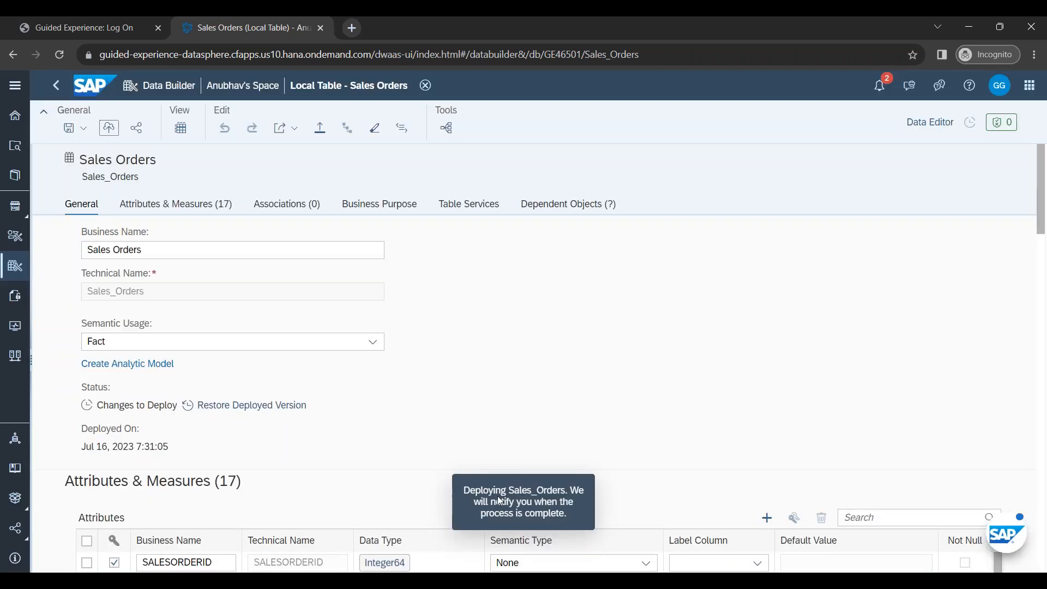
{"action": "left_click_drag", "start_coordinate": [473, 502], "coordinate": [581, 510]}
{"action": "left_click_drag", "start_coordinate": [486, 516], "coordinate": [554, 519]}
{"action": "left_click", "coordinate": [549, 489]}
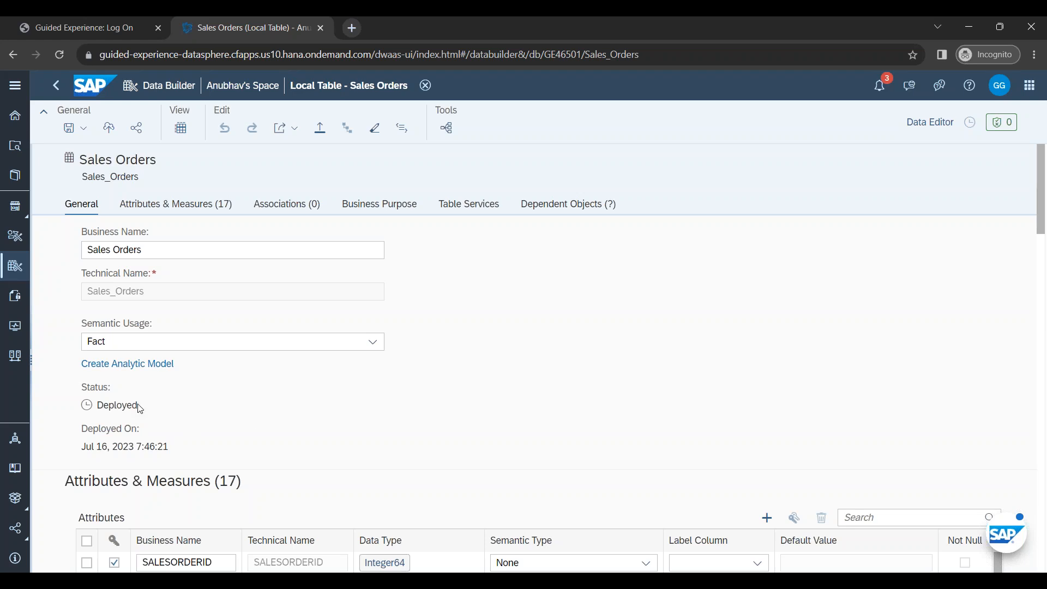
Step: Check the deployment status of the Sales Orders table and look over its attributes and associations
{"action": "left_click_drag", "start_coordinate": [138, 407], "coordinate": [89, 407]}
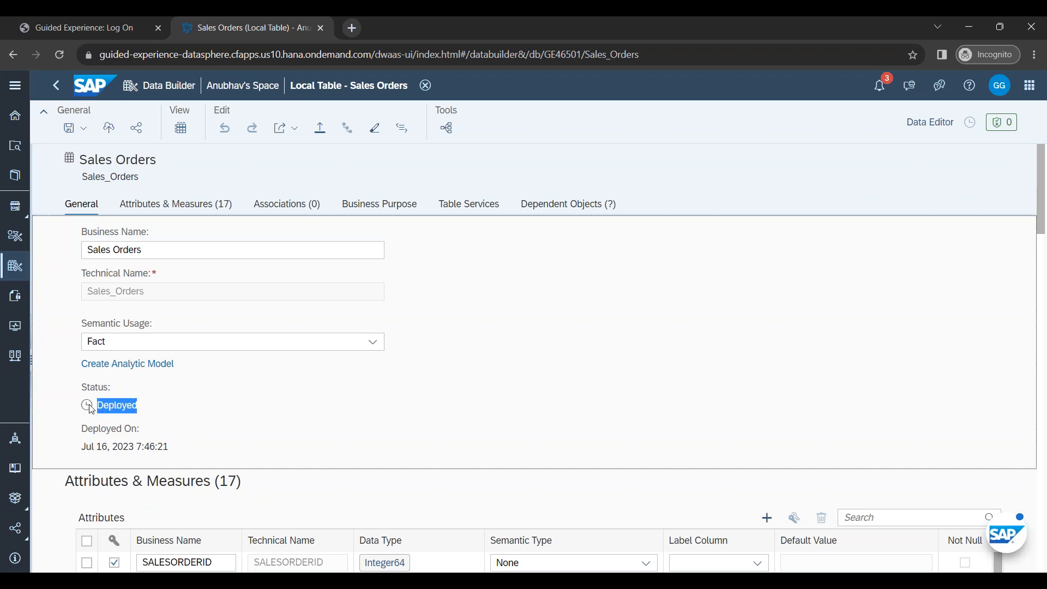
{"action": "left_click", "coordinate": [218, 420]}
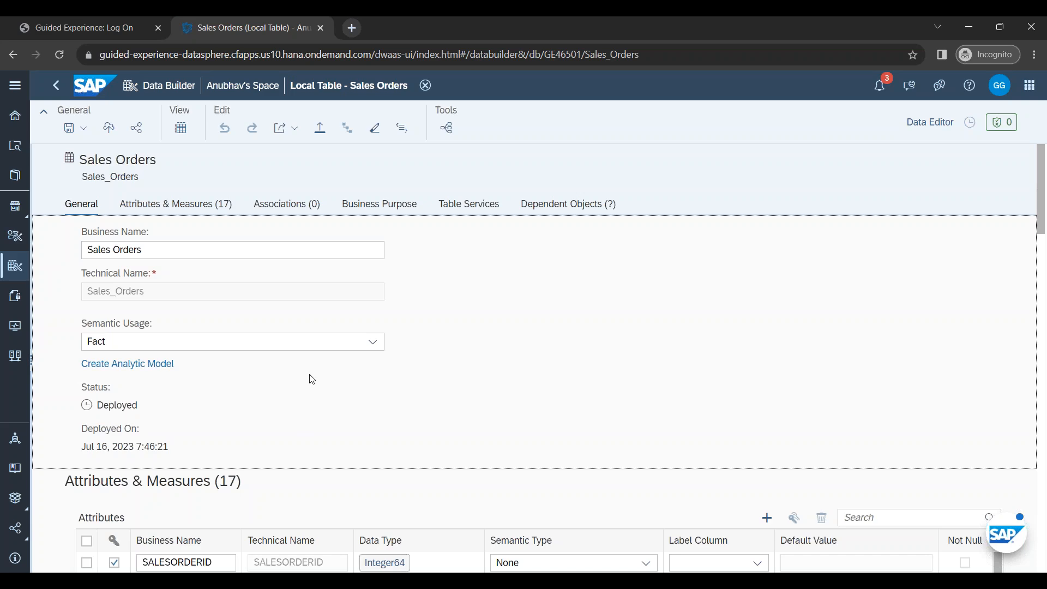
{"action": "scroll", "coordinate": [343, 420], "scroll_direction": "down", "scroll_amount": 5}
{"action": "scroll", "coordinate": [343, 420], "scroll_direction": "down", "scroll_amount": 10}
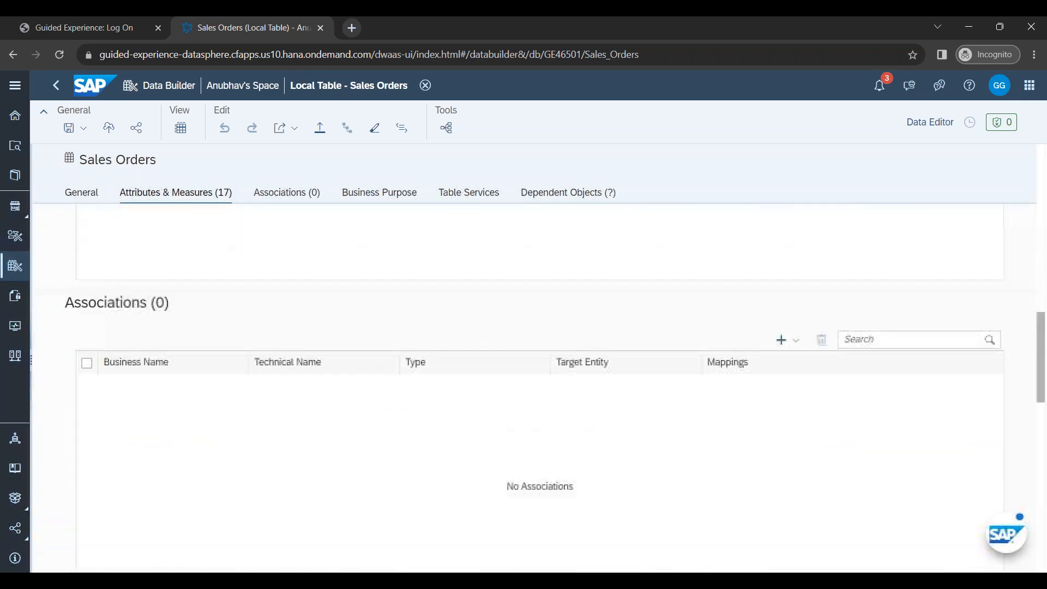
{"action": "scroll", "coordinate": [343, 420], "scroll_direction": "up", "scroll_amount": 7}
{"action": "scroll", "coordinate": [343, 421], "scroll_direction": "up", "scroll_amount": 8}
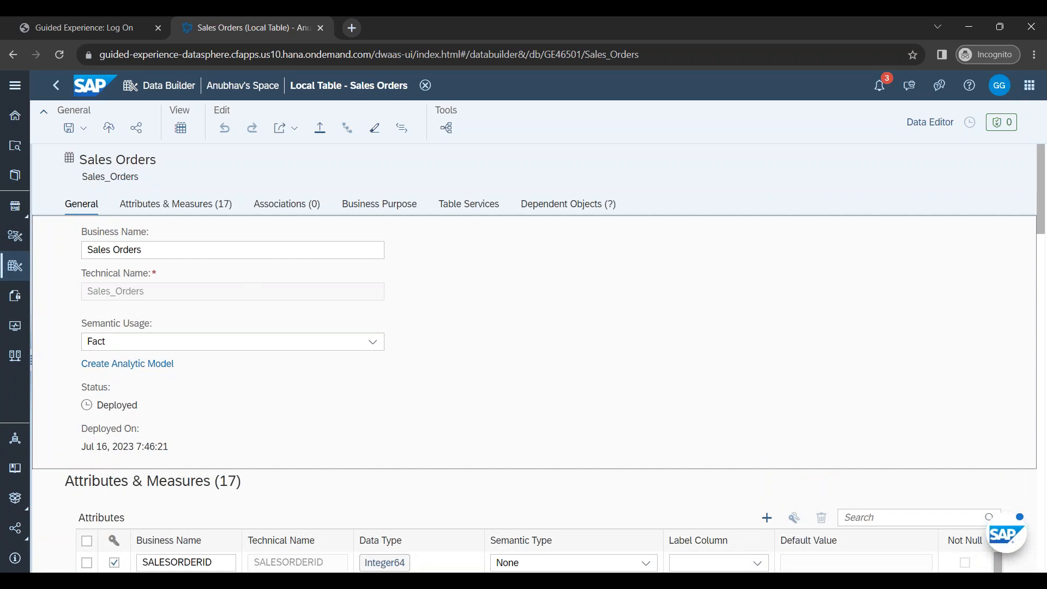
Step: Preview the data of the Sales Orders table, close the preview and return to the space's file list
{"action": "left_click", "coordinate": [182, 130]}
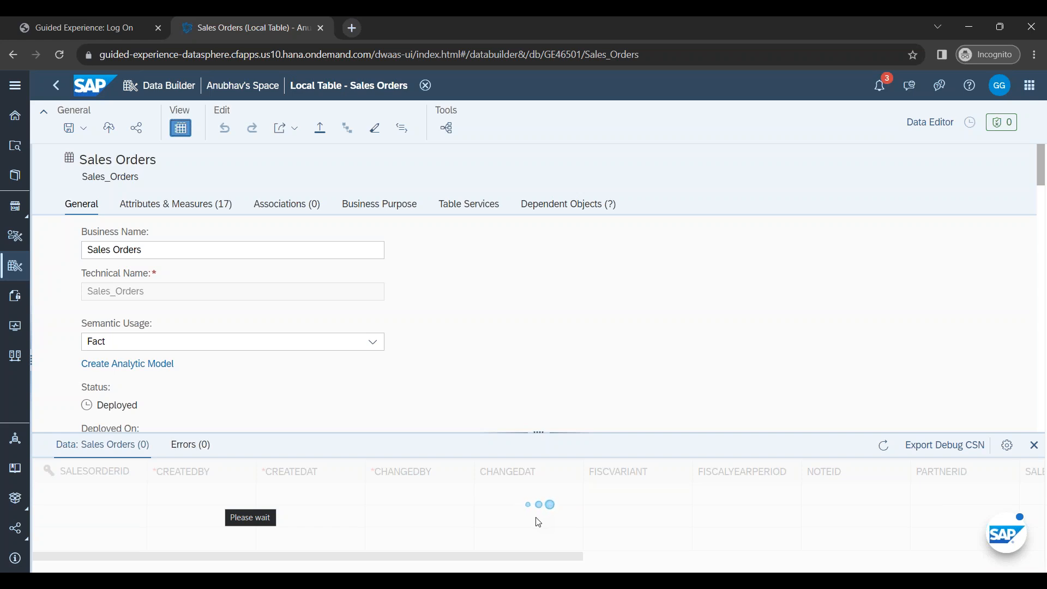
{"action": "scroll", "coordinate": [382, 523], "scroll_direction": "down", "scroll_amount": 7}
{"action": "scroll", "coordinate": [385, 521], "scroll_direction": "down", "scroll_amount": 5}
{"action": "scroll", "coordinate": [389, 516], "scroll_direction": "up", "scroll_amount": 5}
{"action": "scroll", "coordinate": [389, 515], "scroll_direction": "up", "scroll_amount": 8}
{"action": "left_click", "coordinate": [1030, 446]}
{"action": "left_click", "coordinate": [560, 347]}
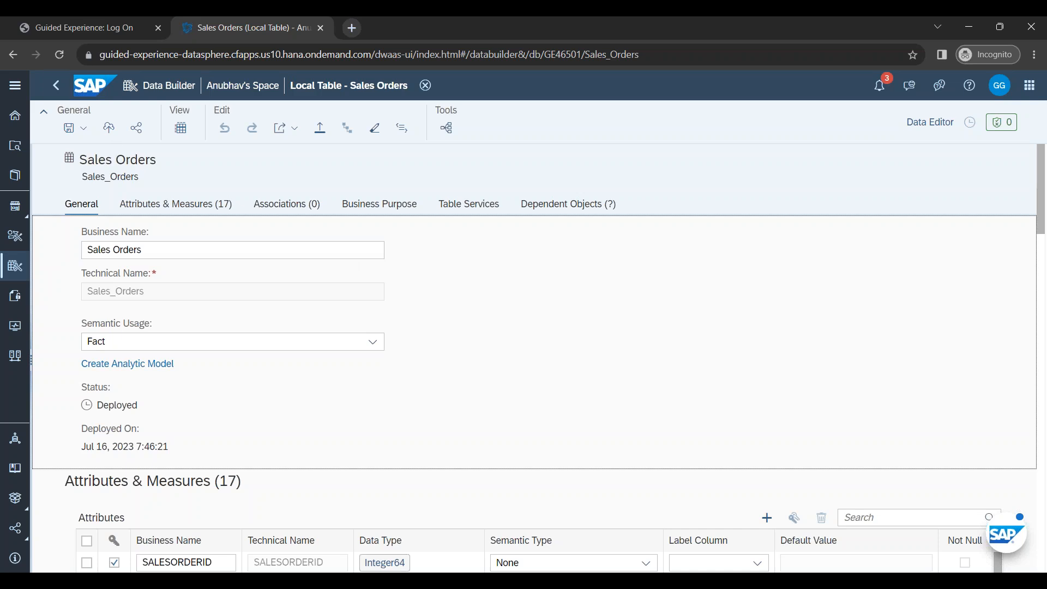
{"action": "left_click", "coordinate": [54, 86]}
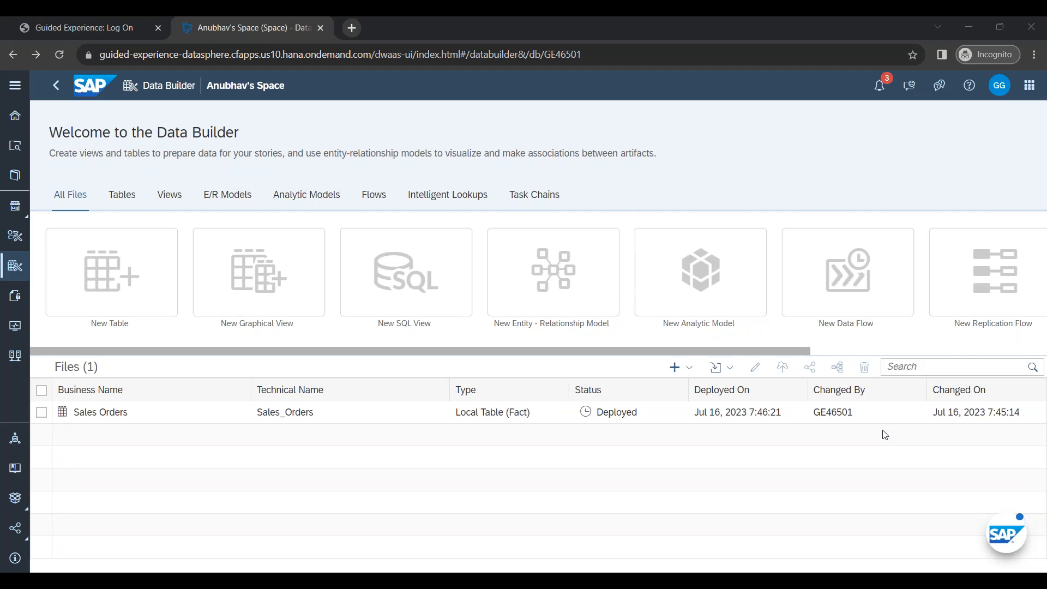
Step: Switch to PowerPoint and add the bullets "Upload data" and "Assigning semantic types" to the "Creating table using CSV upload" slide
{"action": "left_click", "coordinate": [298, 577]}
{"action": "scroll", "coordinate": [288, 463], "scroll_direction": "down", "scroll_amount": 1}
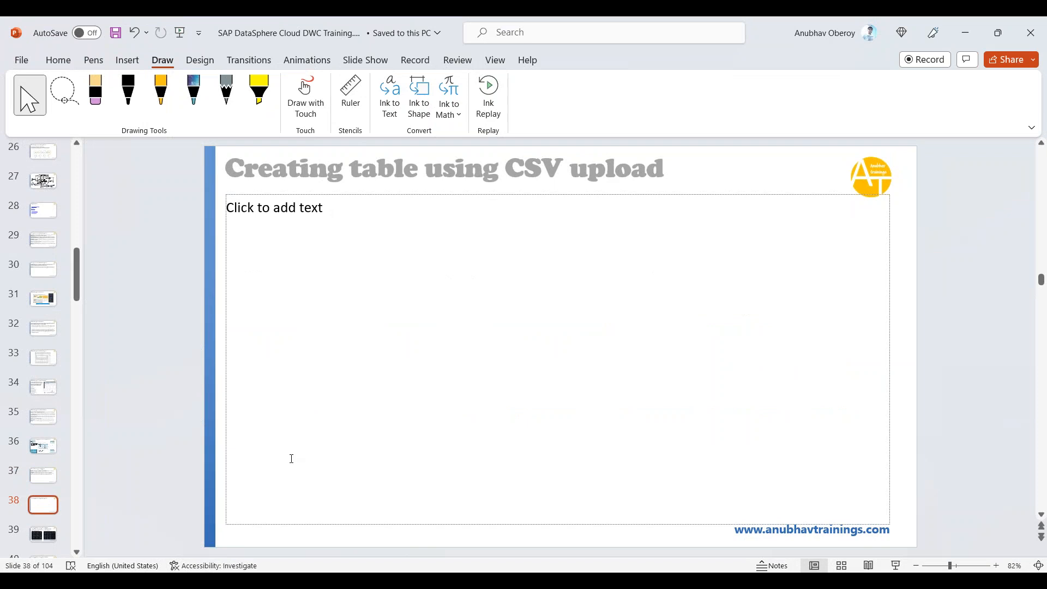
{"action": "left_click", "coordinate": [376, 210]}
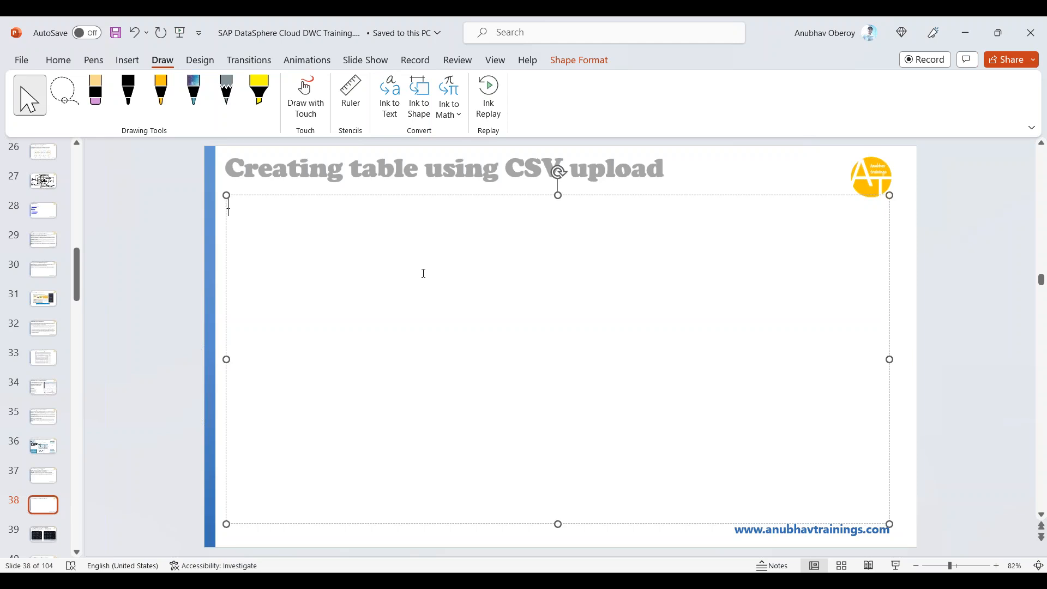
{"action": "type", "text": "Upload data"}
{"action": "key", "text": "Return"}
{"action": "type", "text": "Assign"}
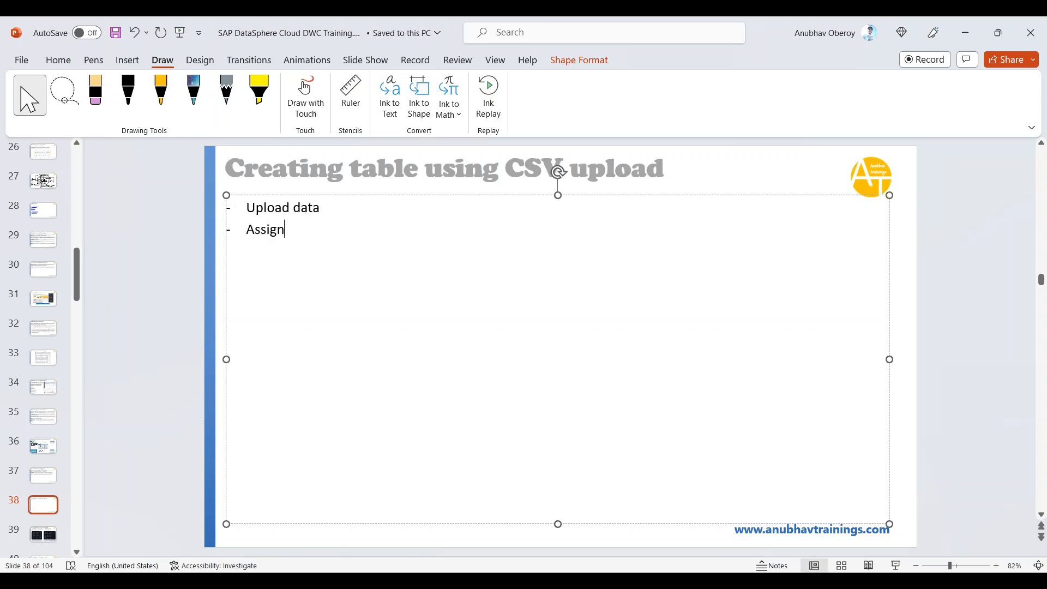
{"action": "type", "text": "ing semantic types"}
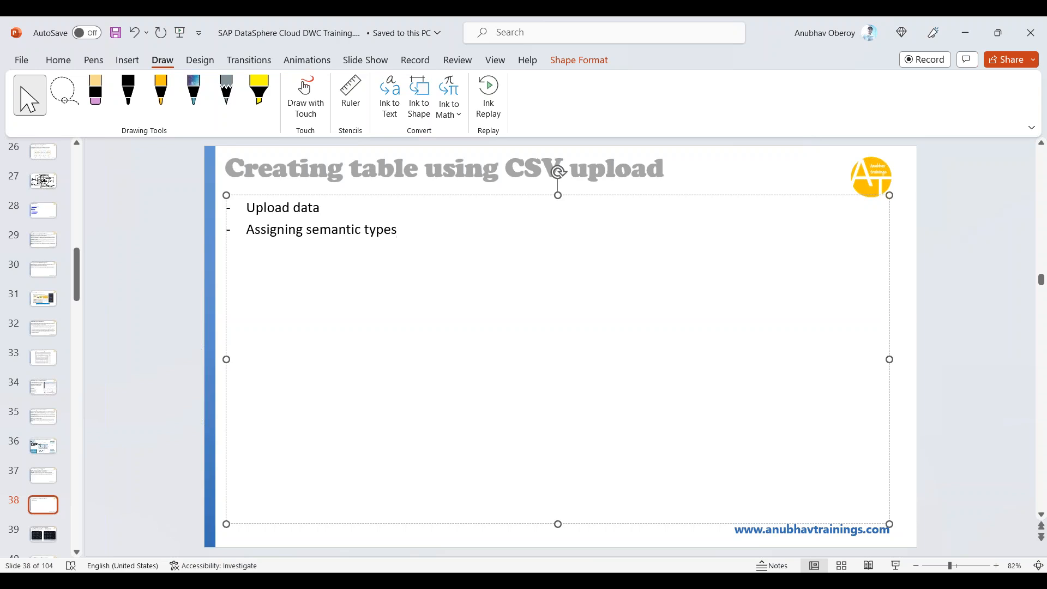
Step: Add a third bullet: "Define Primary keys, compound keys, default value, column visibility, associations, field names, data types, descriptions, semantics"
{"action": "type", "text": "Define Primary keys, co"}
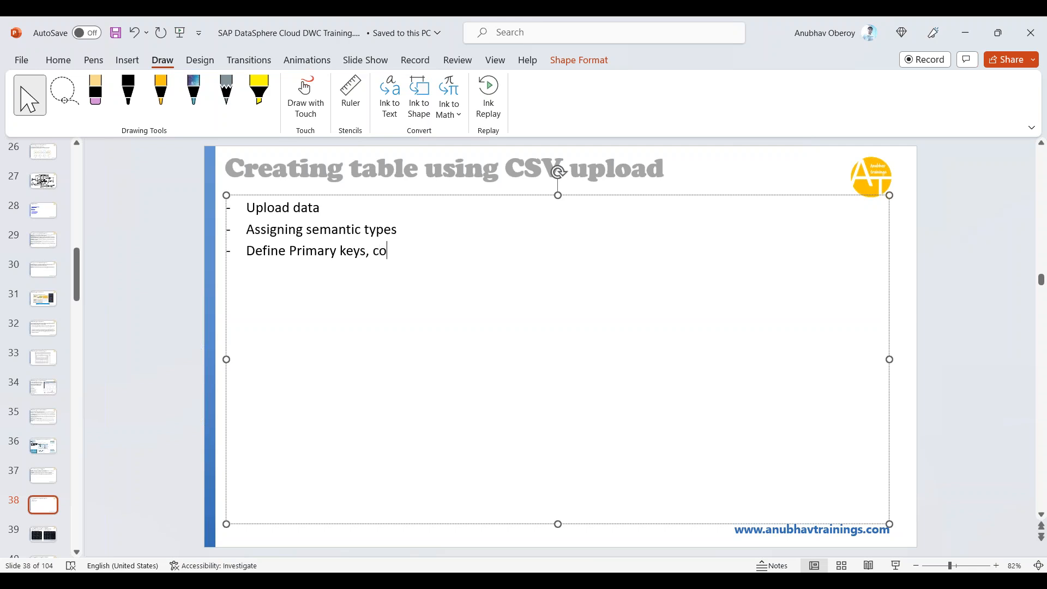
{"action": "type", "text": "mpound keys, "}
{"action": "type", "text": "default v"}
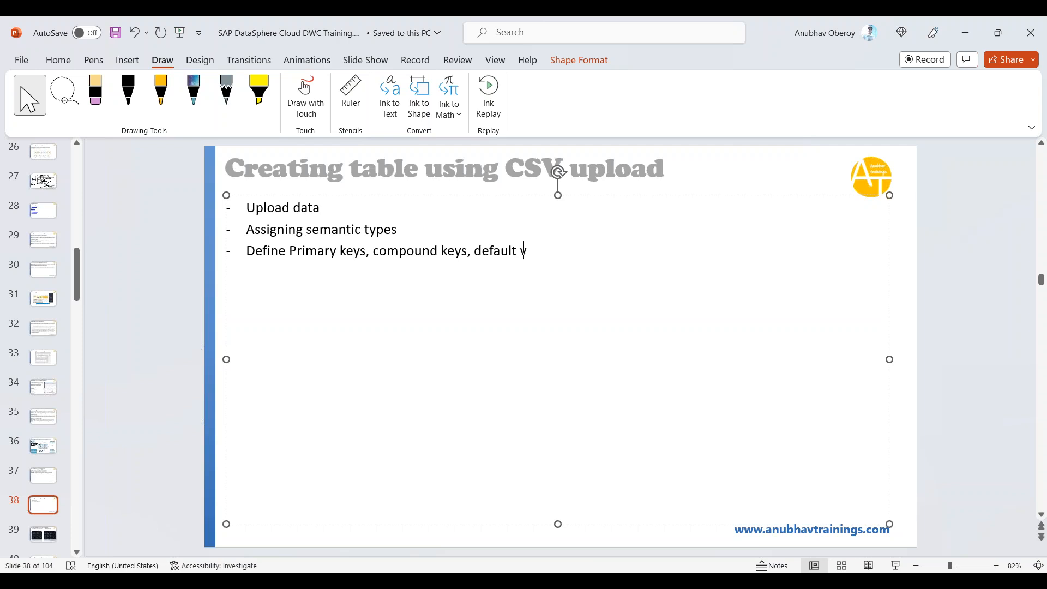
{"action": "type", "text": "alue, column visivb"}
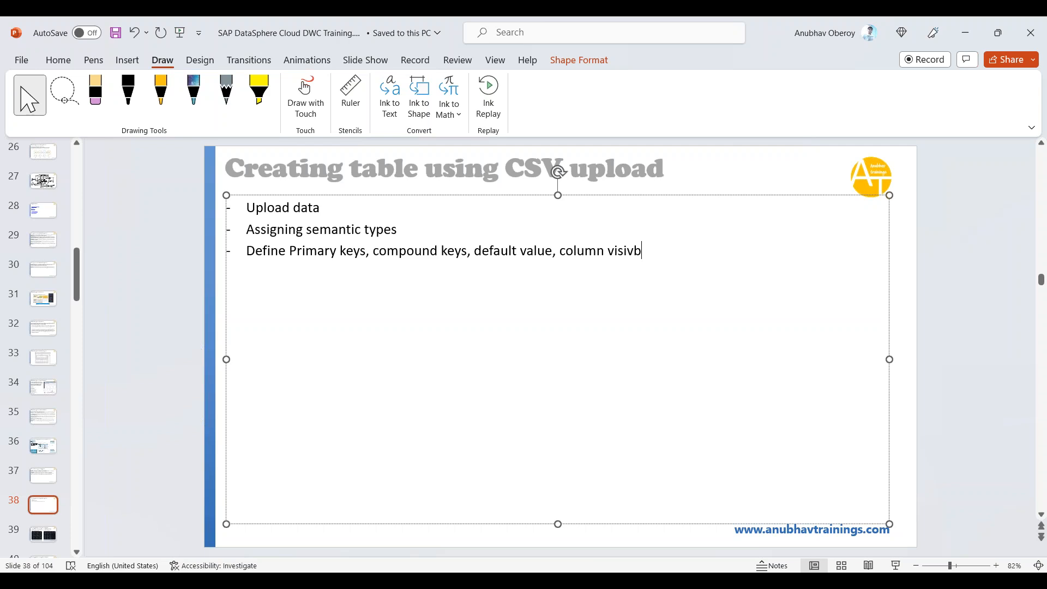
{"action": "key", "text": "BackSpace"}
{"action": "key", "text": "BackSpace"}
{"action": "type", "text": "bility, associations, fi"}
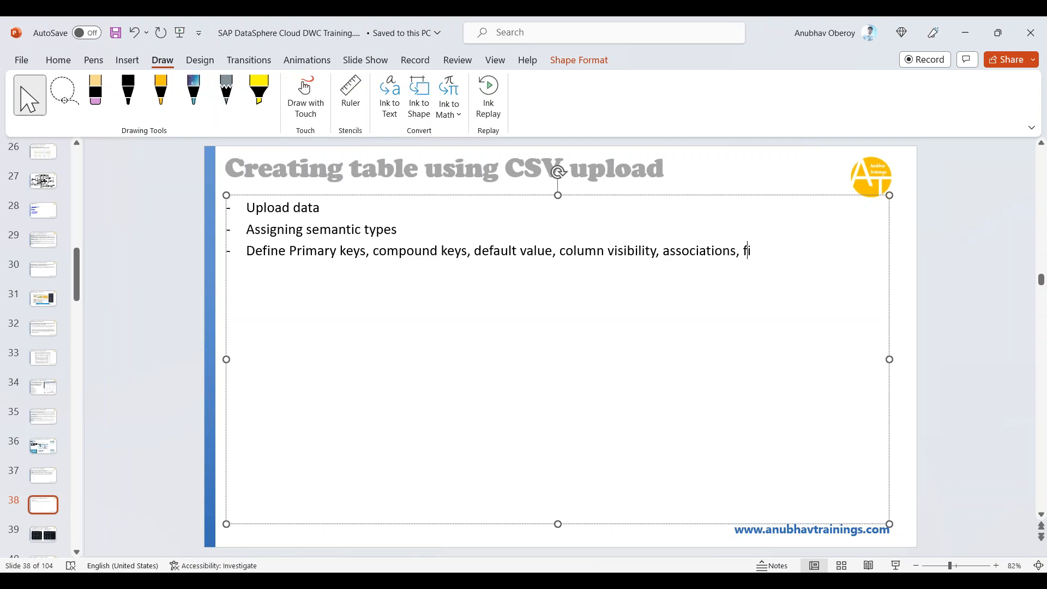
{"action": "type", "text": "eld names, data ty"}
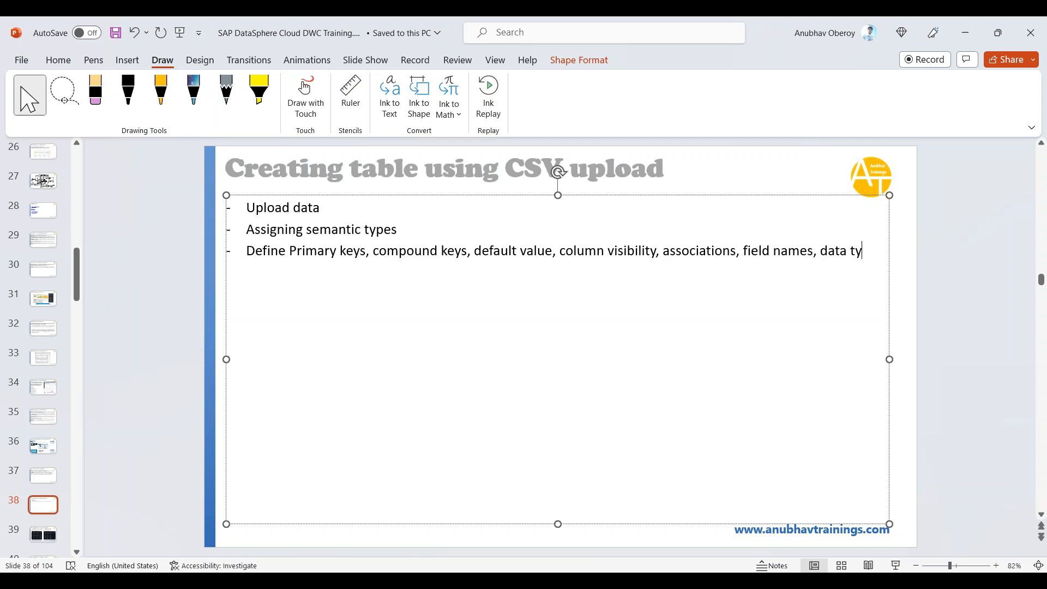
{"action": "type", "text": "pes, descriptions, s"}
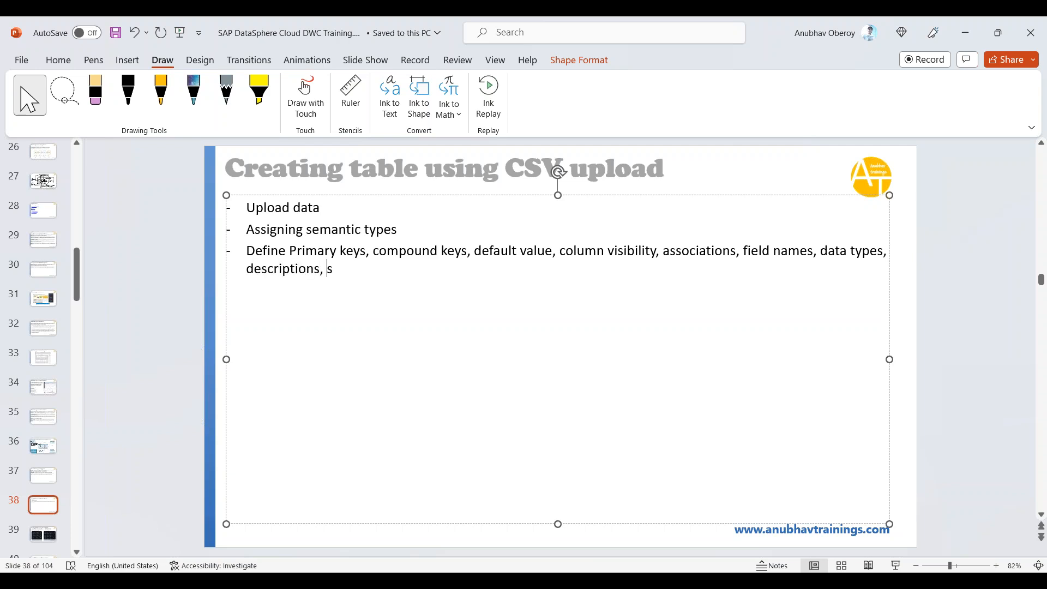
{"action": "type", "text": "emantics"}
Step: Add two more bullets to the slide: "Delete and upload new data" and "Preview and share table with other spaces"
{"action": "key", "text": "Return"}
{"action": "type", "text": "Delete ar"}
{"action": "type", "text": "d uplo"}
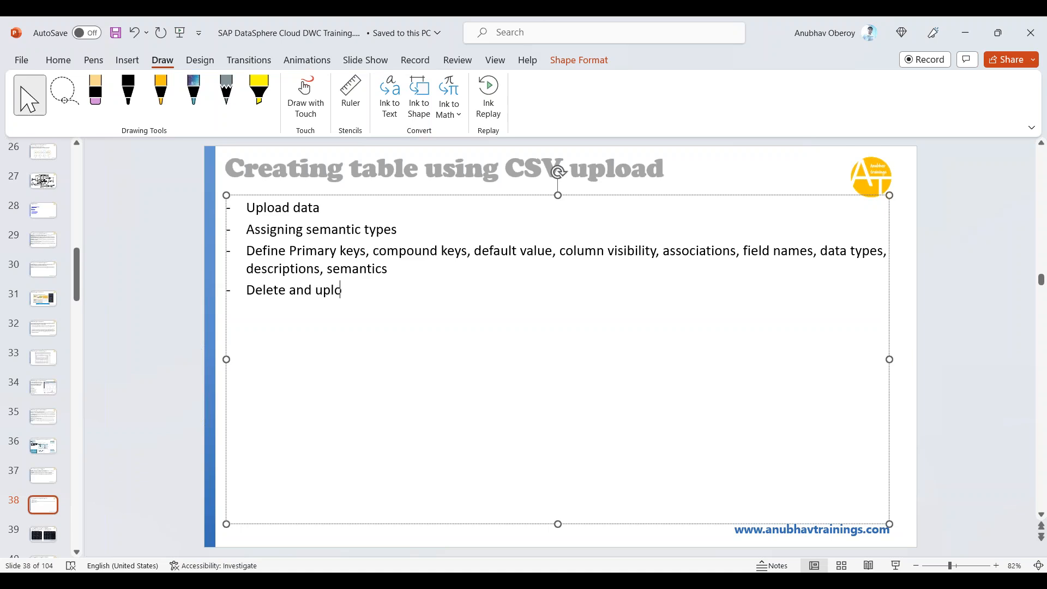
{"action": "type", "text": "ad new data"}
{"action": "key", "text": "Return"}
{"action": "type", "text": "Priview"}
{"action": "key", "text": "BackSpace"}
{"action": "key", "text": "BackSpace"}
{"action": "key", "text": "BackSpace"}
{"action": "key", "text": "BackSpace"}
{"action": "key", "text": "BackSpace"}
{"action": "type", "text": "evie"}
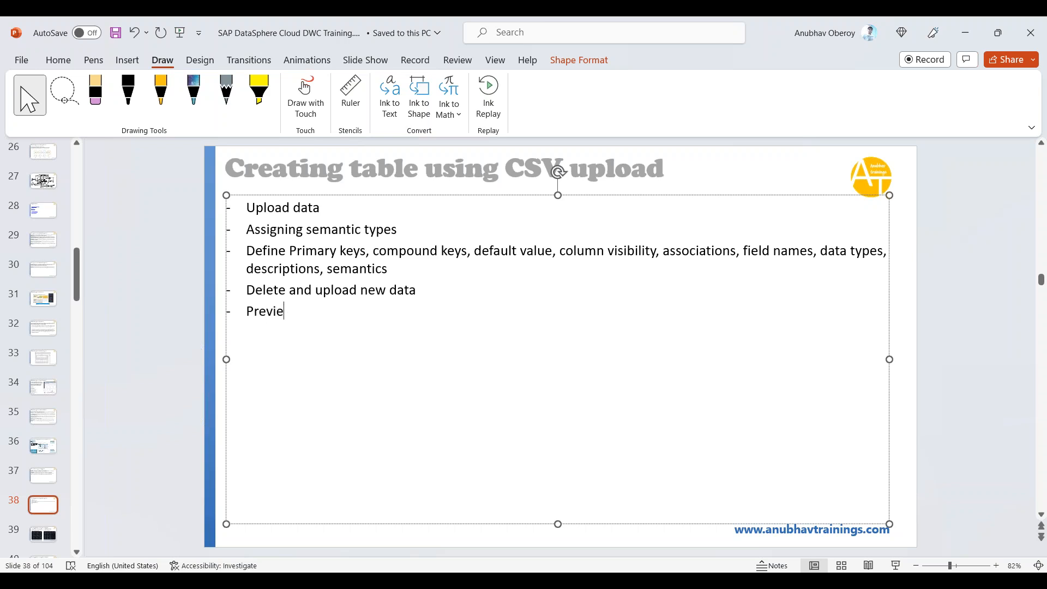
{"action": "type", "text": "w and share tab"}
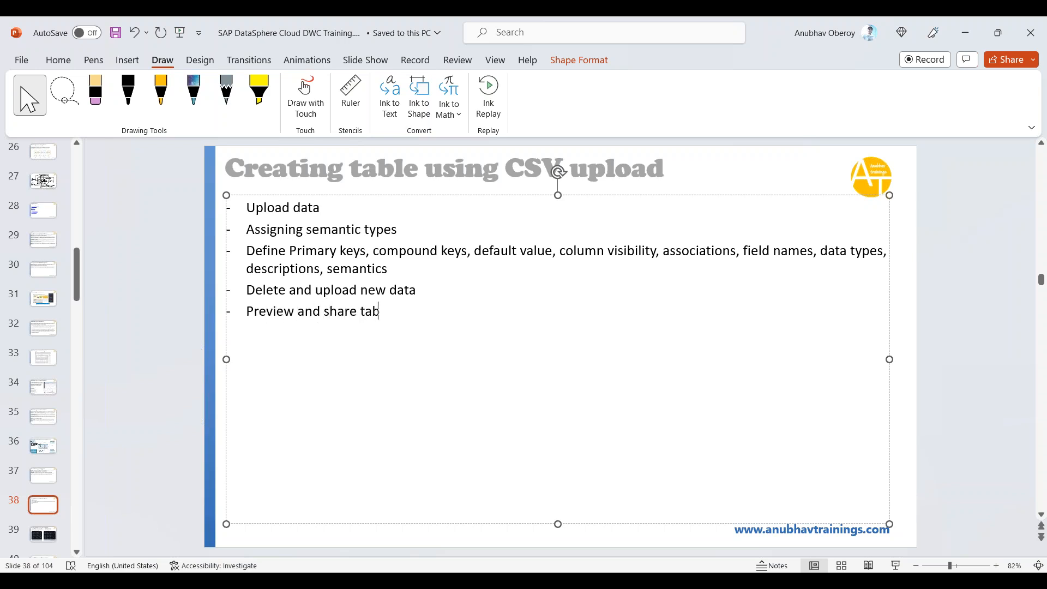
{"action": "type", "text": "le with other spaces"}
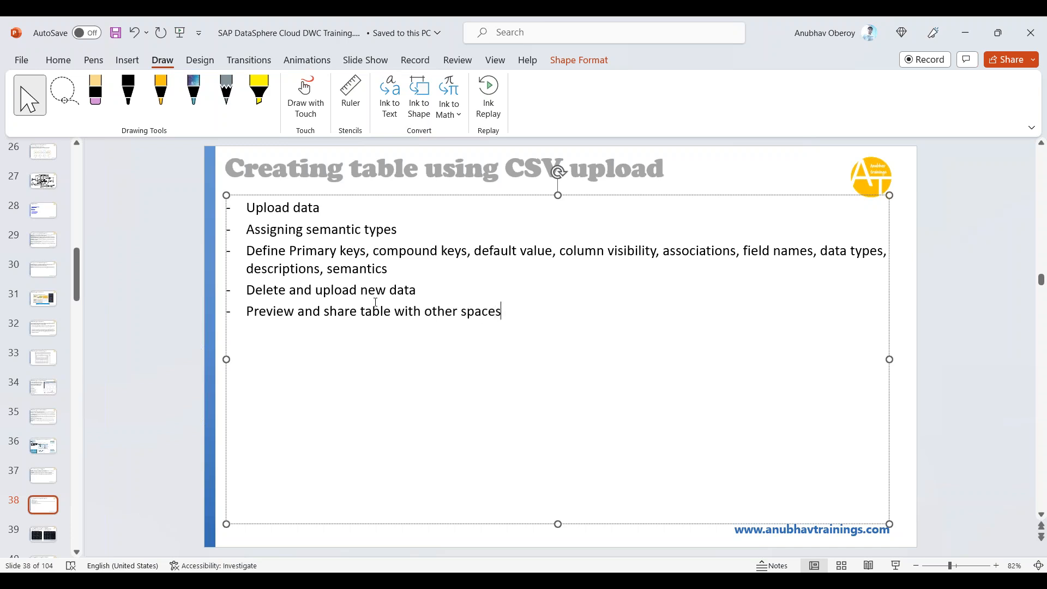
Step: Switch back to SAP Datasphere and open the Sales Orders table from the file list
{"action": "mouse_move", "coordinate": [203, 570]}
{"action": "left_click", "coordinate": [278, 523]}
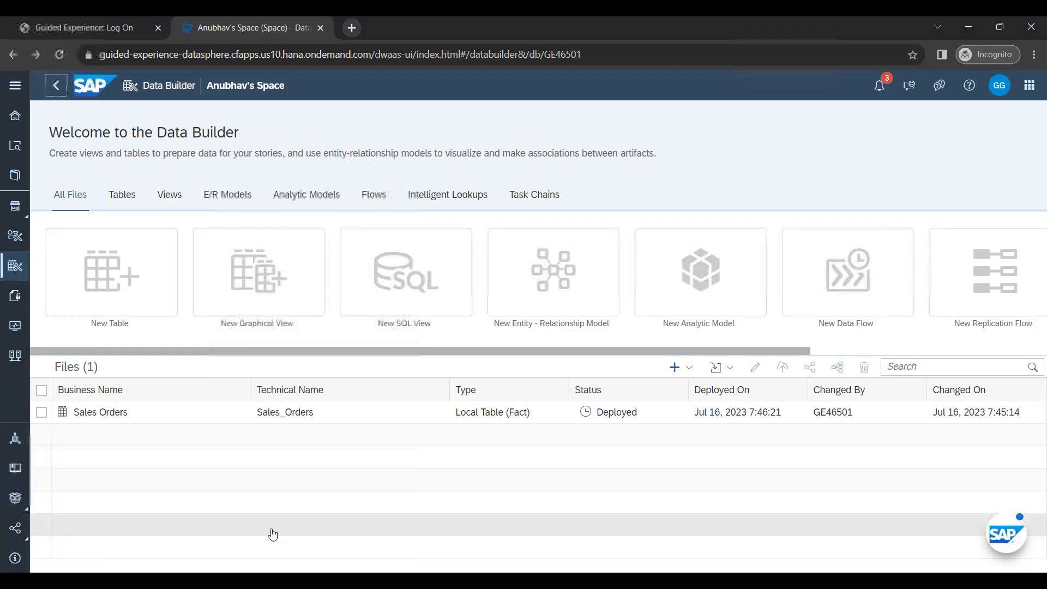
{"action": "left_click", "coordinate": [115, 412]}
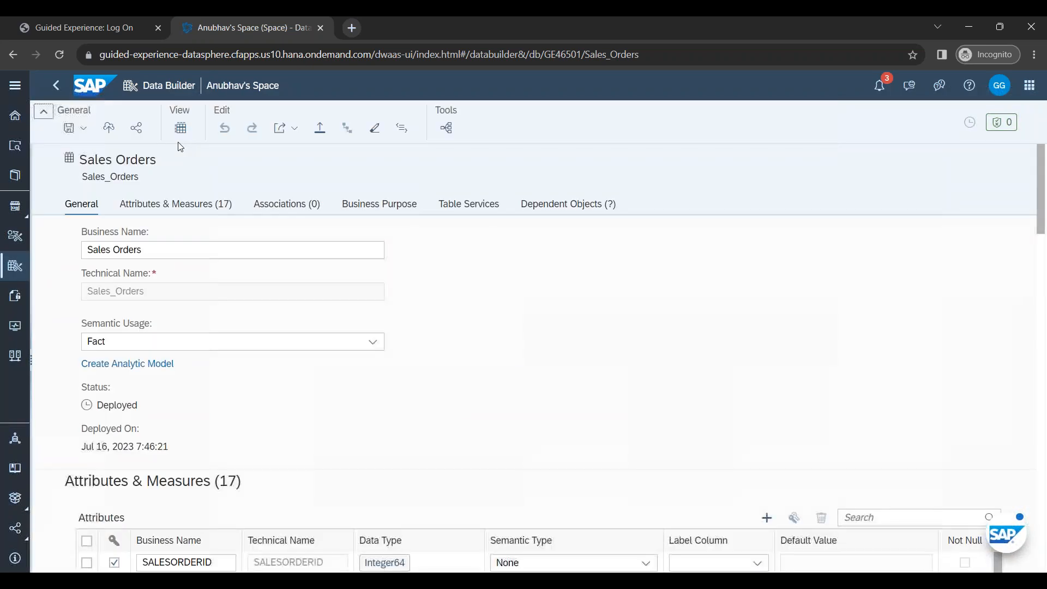
Step: Examine the spaces available for sharing the Sales Orders table, and close the sharing dialog without choosing one
{"action": "left_click", "coordinate": [136, 128]}
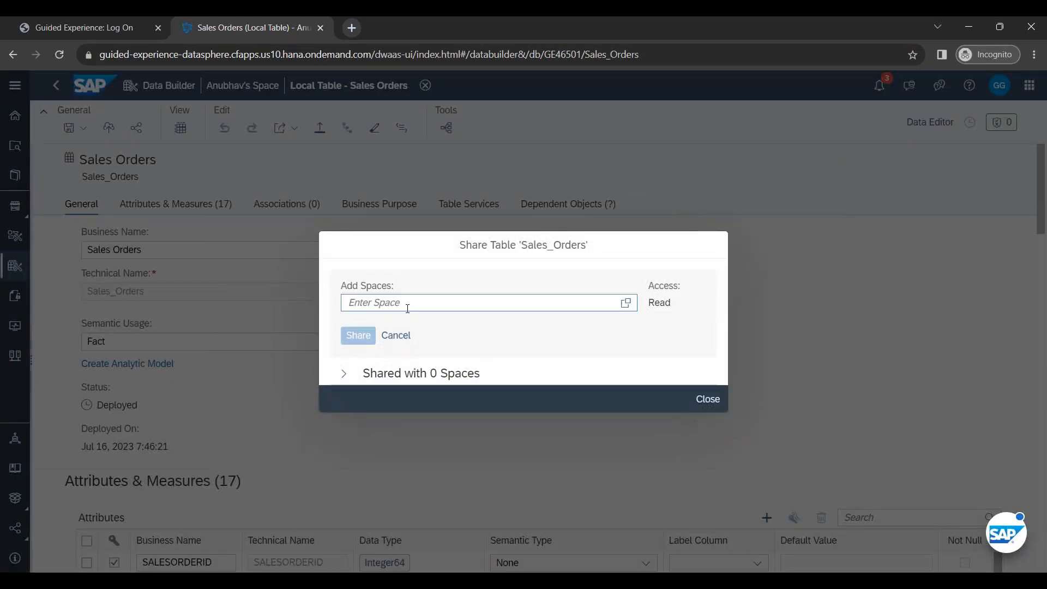
{"action": "left_click", "coordinate": [627, 303]}
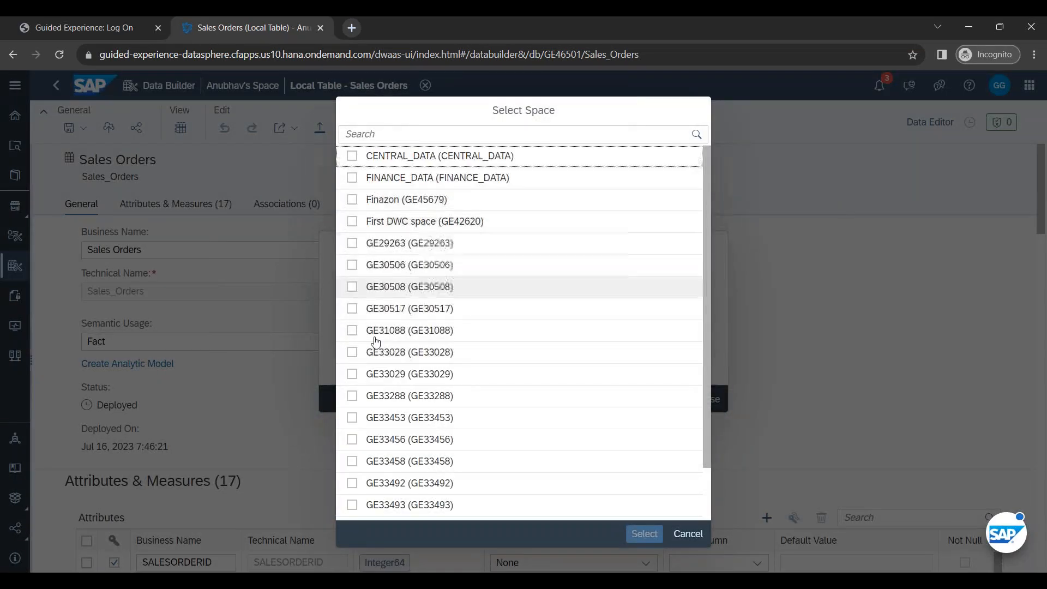
{"action": "scroll", "coordinate": [368, 425], "scroll_direction": "down", "scroll_amount": 5}
{"action": "scroll", "coordinate": [373, 423], "scroll_direction": "up", "scroll_amount": 5}
{"action": "scroll", "coordinate": [373, 422], "scroll_direction": "down", "scroll_amount": 15}
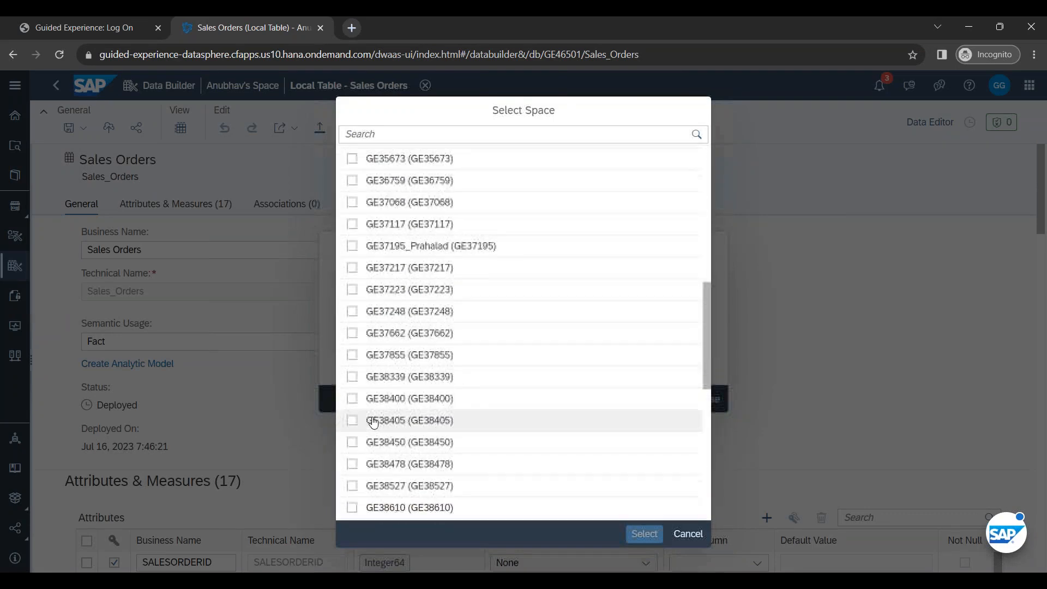
{"action": "scroll", "coordinate": [373, 423], "scroll_direction": "down", "scroll_amount": 3}
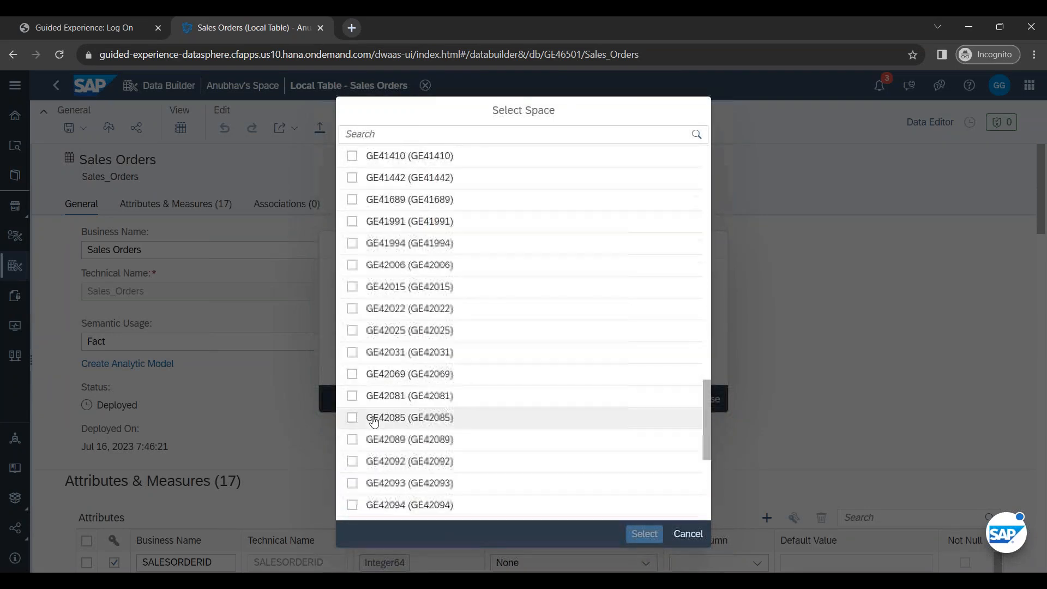
{"action": "left_click", "coordinate": [686, 533]}
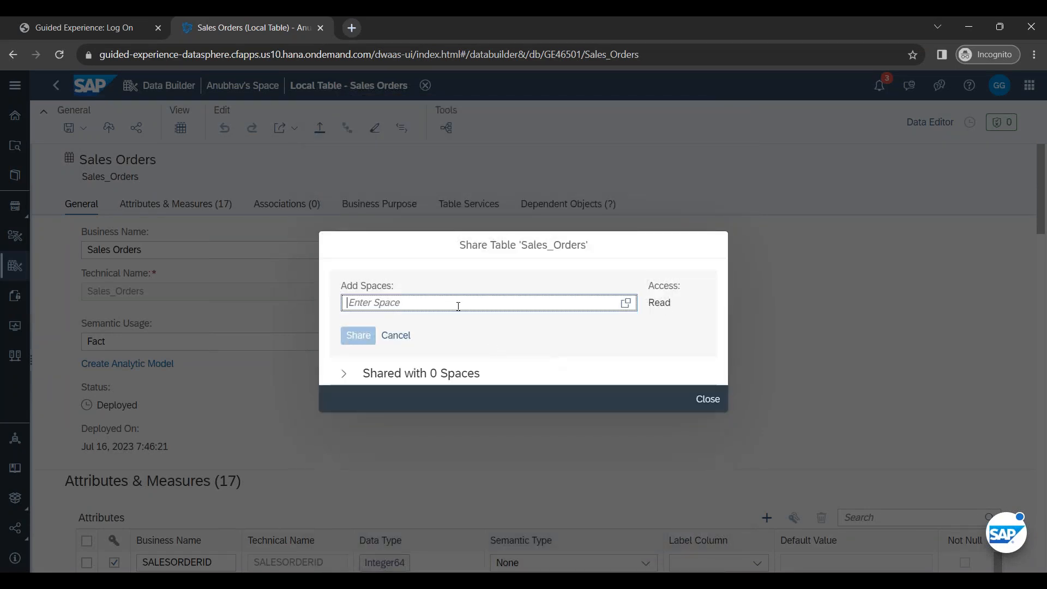
{"action": "left_click", "coordinate": [707, 398]}
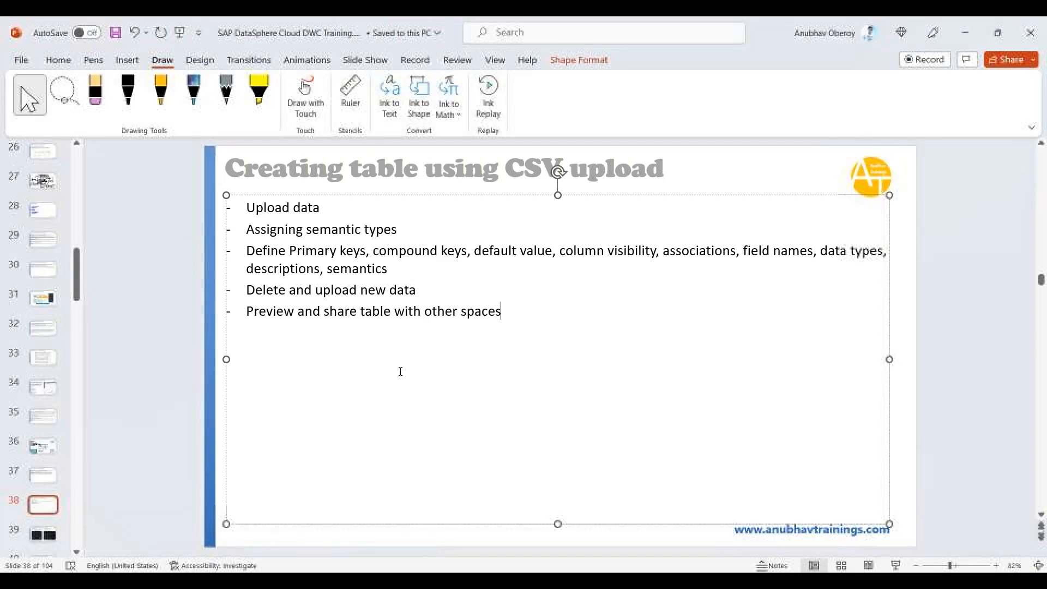
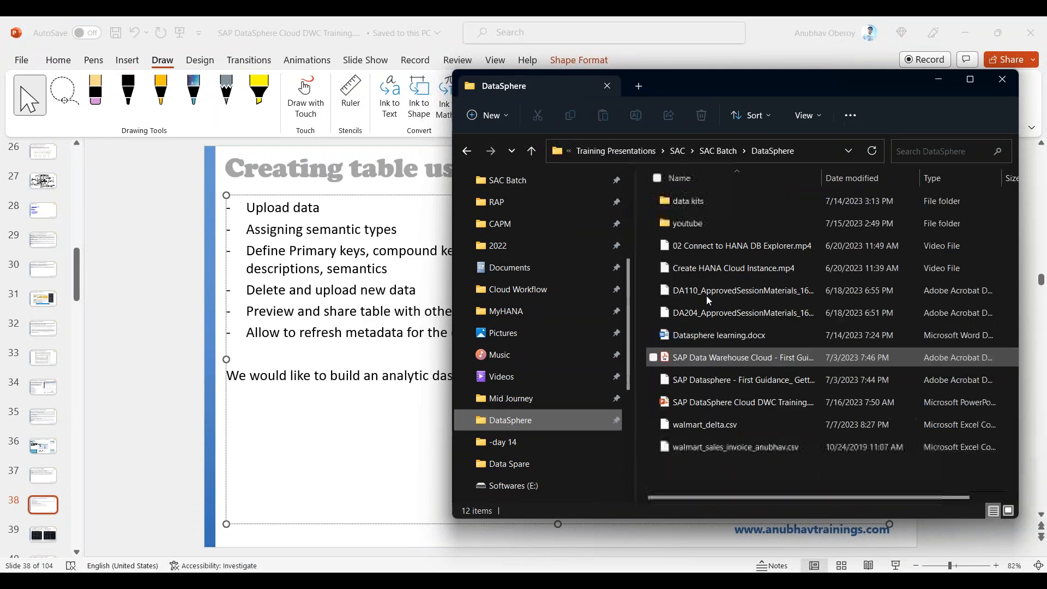
Step: Examine the files in the sales_er_usecase folder inside data kits, and return to the PowerPoint slide
{"action": "double_click", "coordinate": [718, 204]}
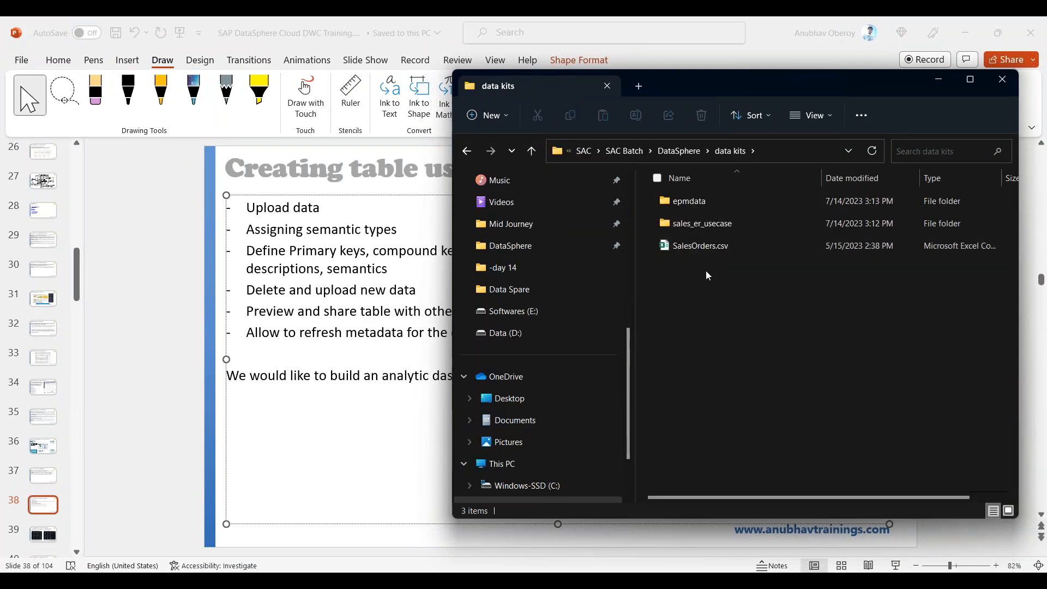
{"action": "left_click", "coordinate": [688, 226]}
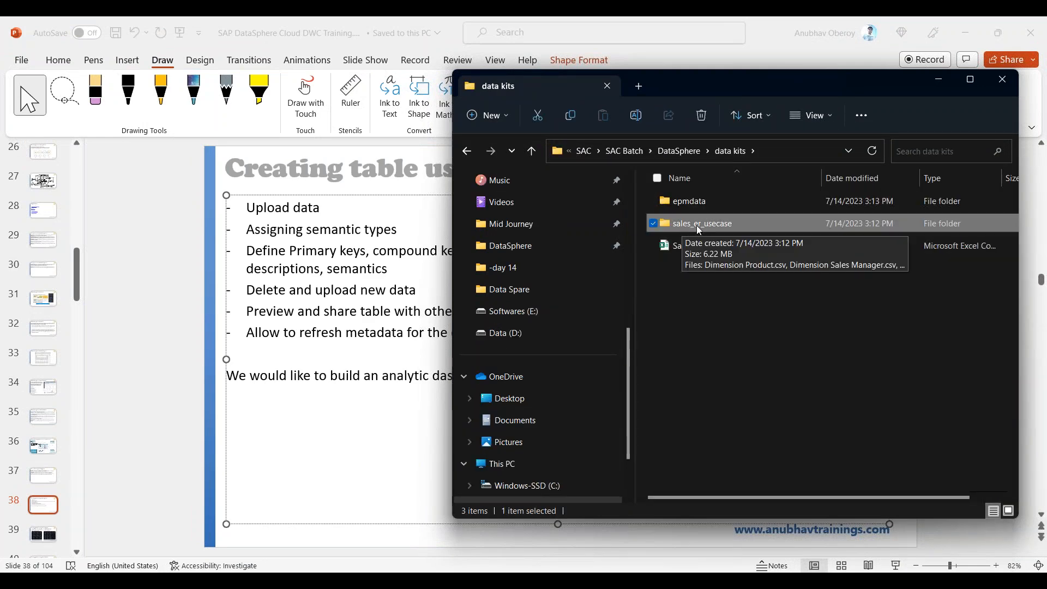
{"action": "double_click", "coordinate": [714, 224]}
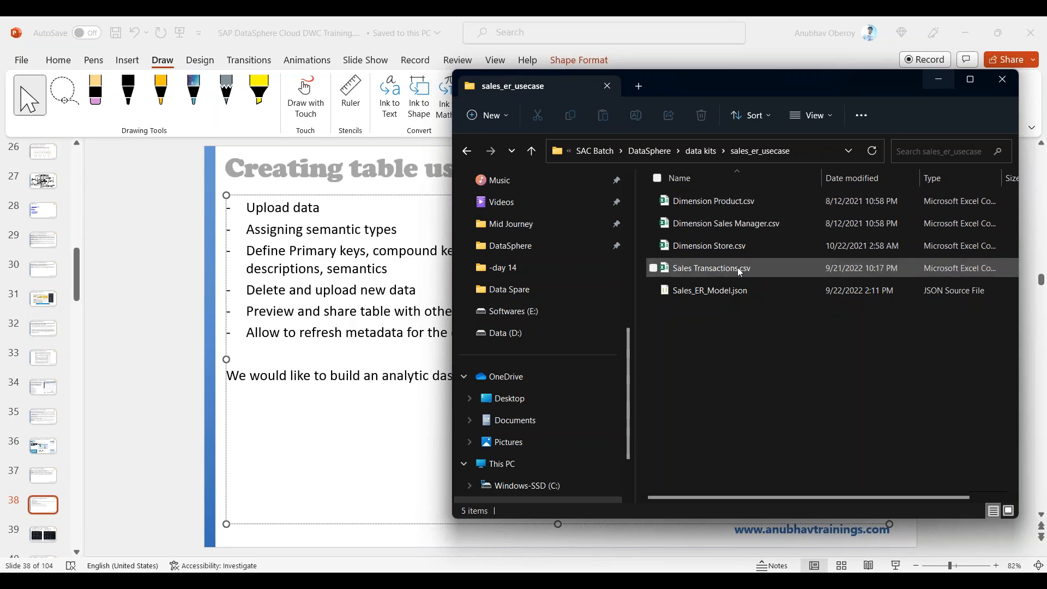
{"action": "left_click", "coordinate": [383, 450]}
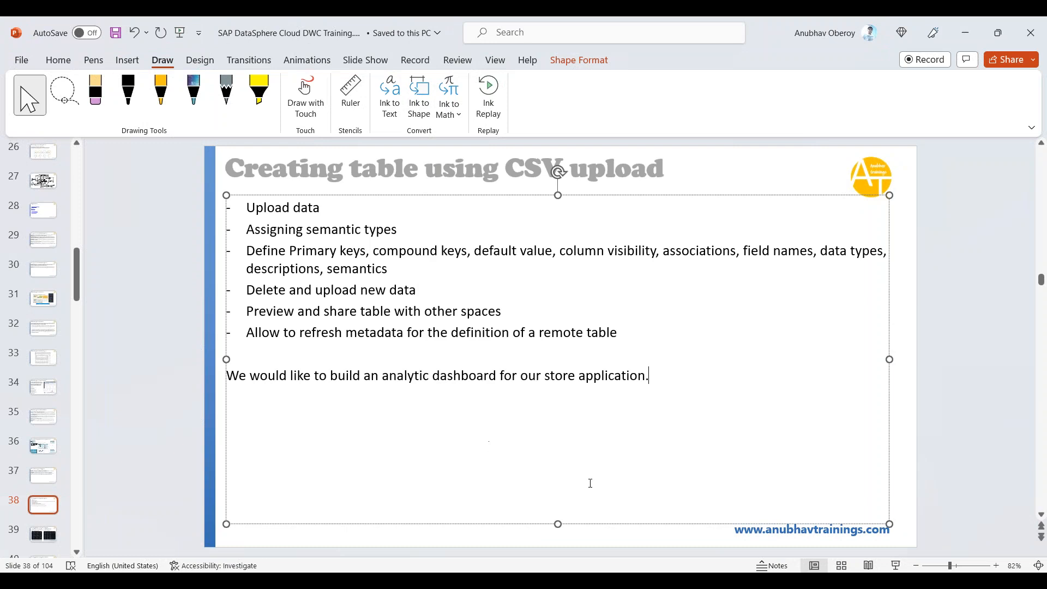
{"action": "left_click", "coordinate": [524, 546]}
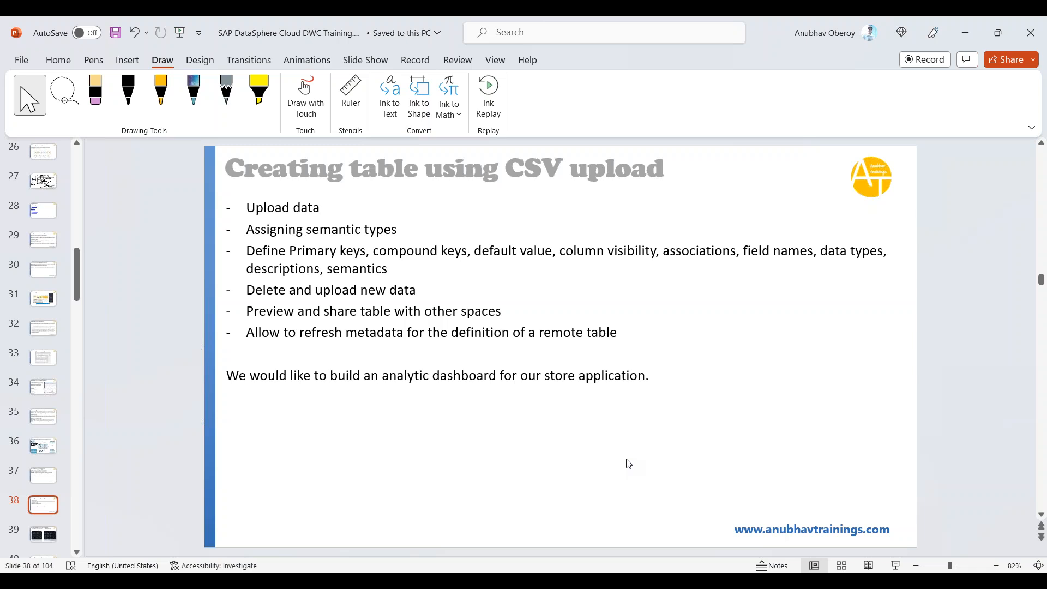
Step: Advance to the "Creating Tables using 'New Table'" slide, switch to SAP Datasphere and start a new table in the Data Builder
{"action": "scroll", "coordinate": [626, 459], "scroll_direction": "down", "scroll_amount": 1}
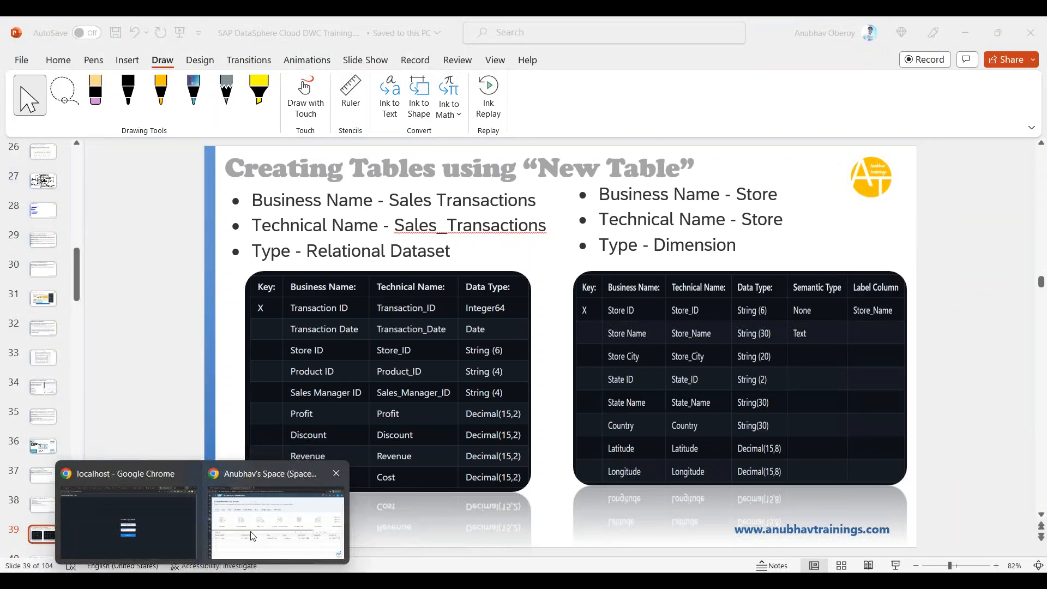
{"action": "left_click", "coordinate": [251, 537]}
{"action": "left_click", "coordinate": [116, 306]}
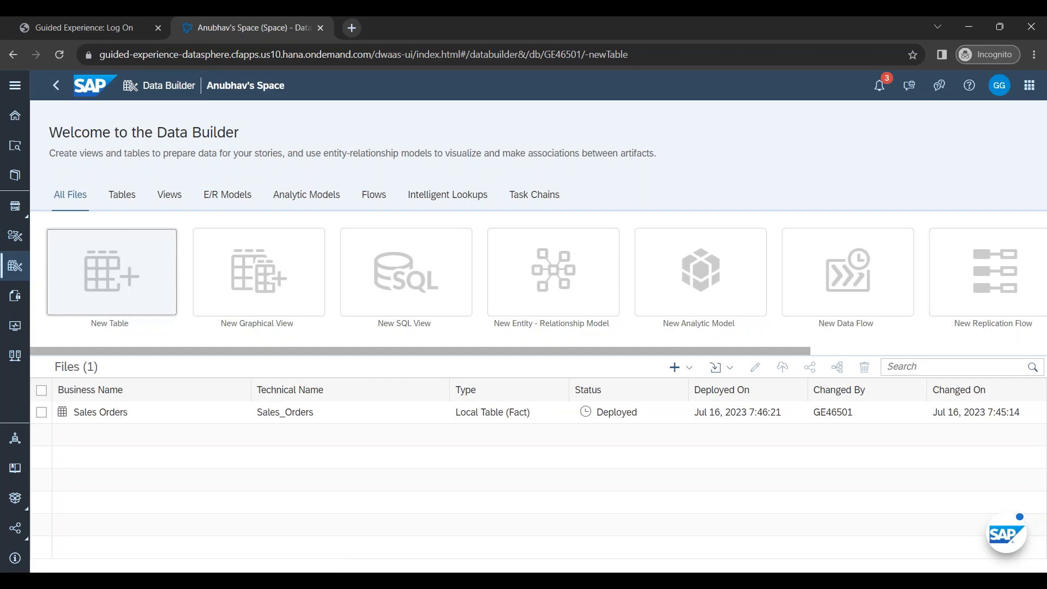
Step: Collapse PowerPoint's slide thumbnails and arrange the slide side by side with the SAP Datasphere browser window
{"action": "key", "text": "alt+Tab"}
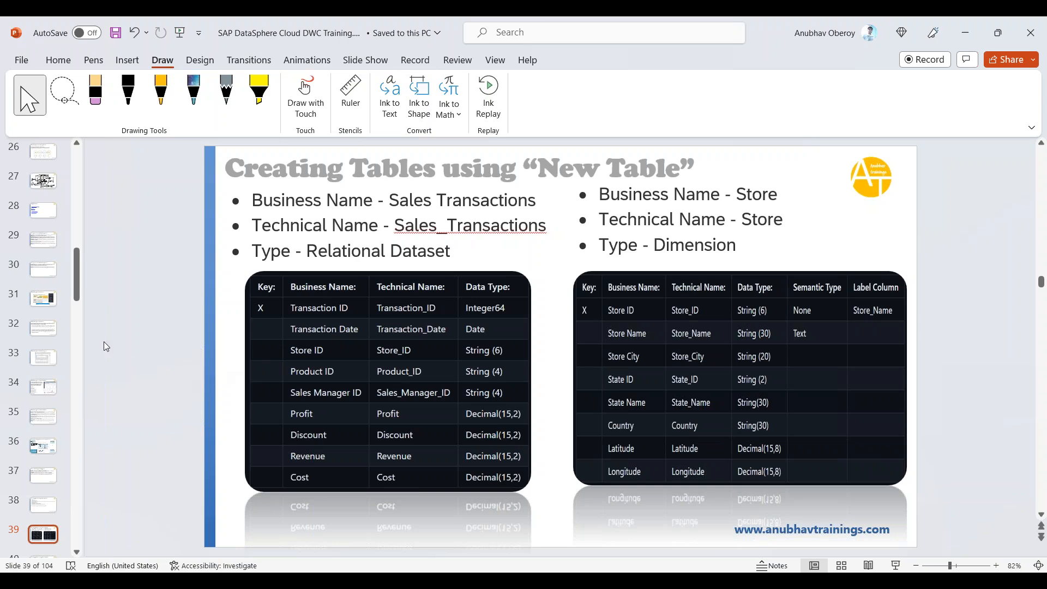
{"action": "left_click_drag", "start_coordinate": [82, 339], "coordinate": [16, 333]}
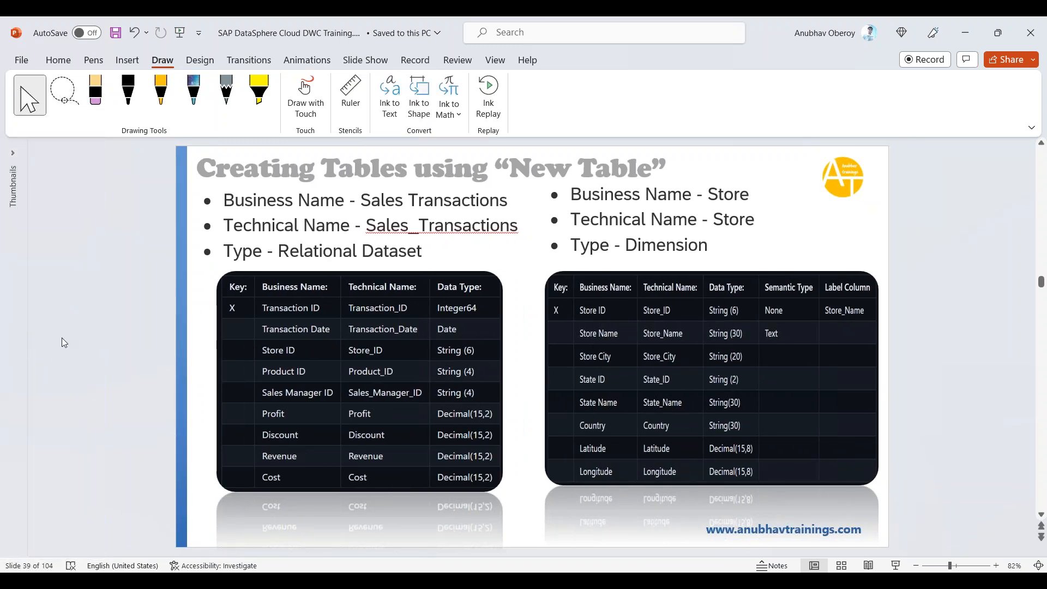
{"action": "key", "text": "super+Right"}
{"action": "left_click", "coordinate": [60, 284]}
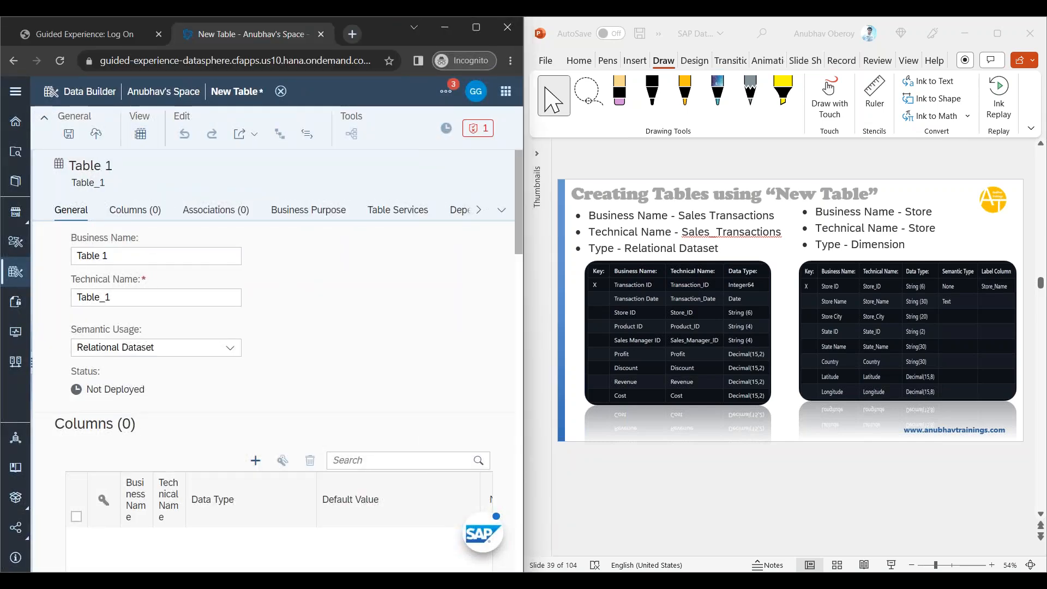
Step: Widen the browser's share of the split screen and enlarge the slide to 100% on the Sales Transactions table specification
{"action": "left_click_drag", "start_coordinate": [524, 314], "coordinate": [636, 314]}
{"action": "scroll", "coordinate": [782, 368], "scroll_direction": "up", "scroll_amount": 4, "text": "ctrl"}
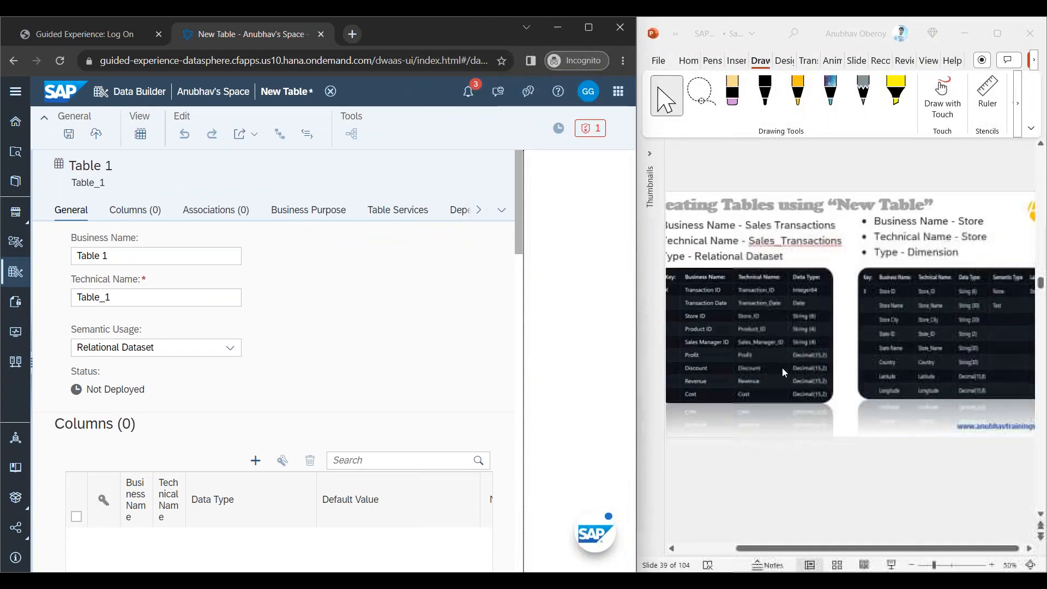
{"action": "left_click_drag", "start_coordinate": [804, 552], "coordinate": [731, 549]}
{"action": "scroll", "coordinate": [782, 420], "scroll_direction": "up", "scroll_amount": 4, "text": "ctrl"}
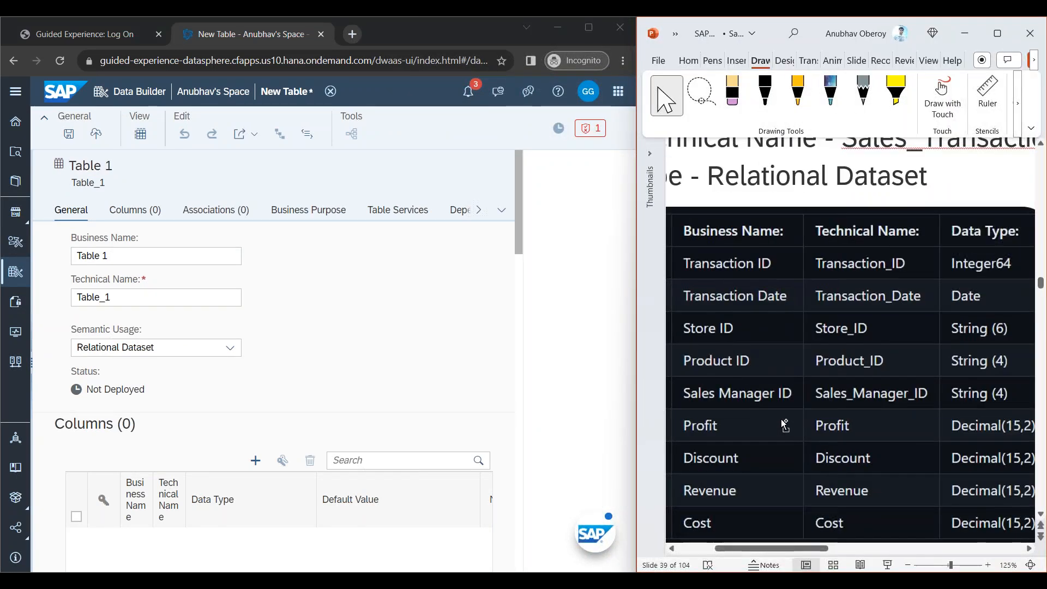
{"action": "scroll", "coordinate": [781, 420], "scroll_direction": "down", "scroll_amount": 2, "text": "ctrl"}
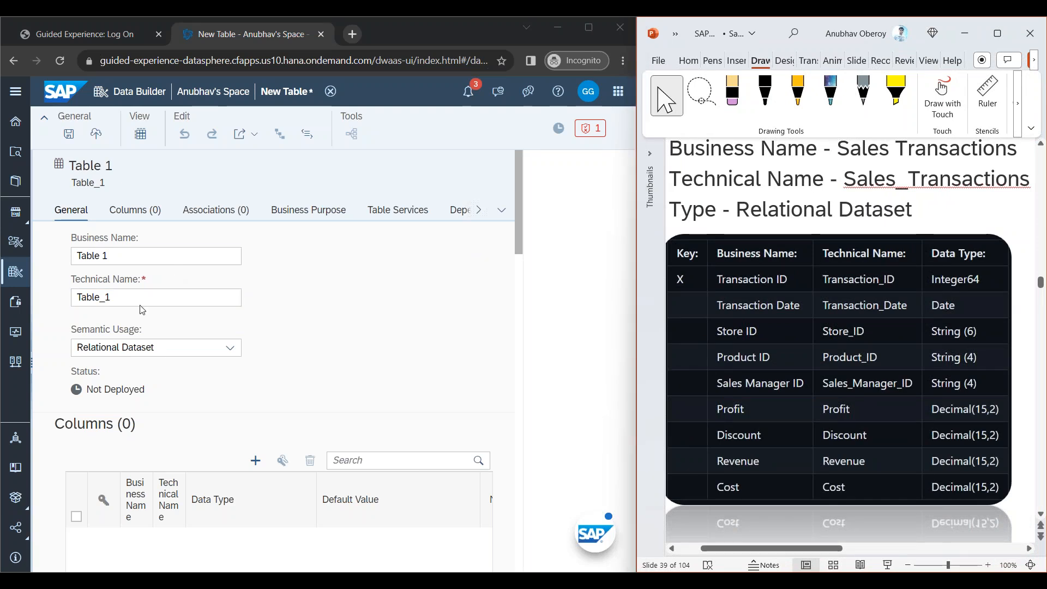
Step: Set the new table's business name to "Sales Transaction" and keep Relational Dataset as its semantic usage
{"action": "left_click_drag", "start_coordinate": [110, 256], "coordinate": [52, 254]}
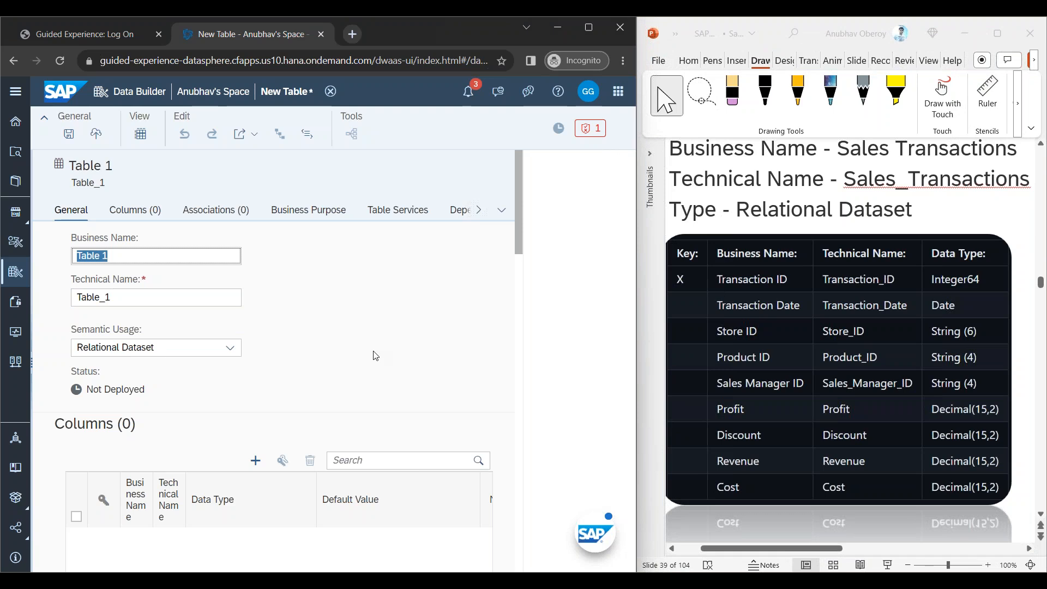
{"action": "type", "text": "Sales Transaction"}
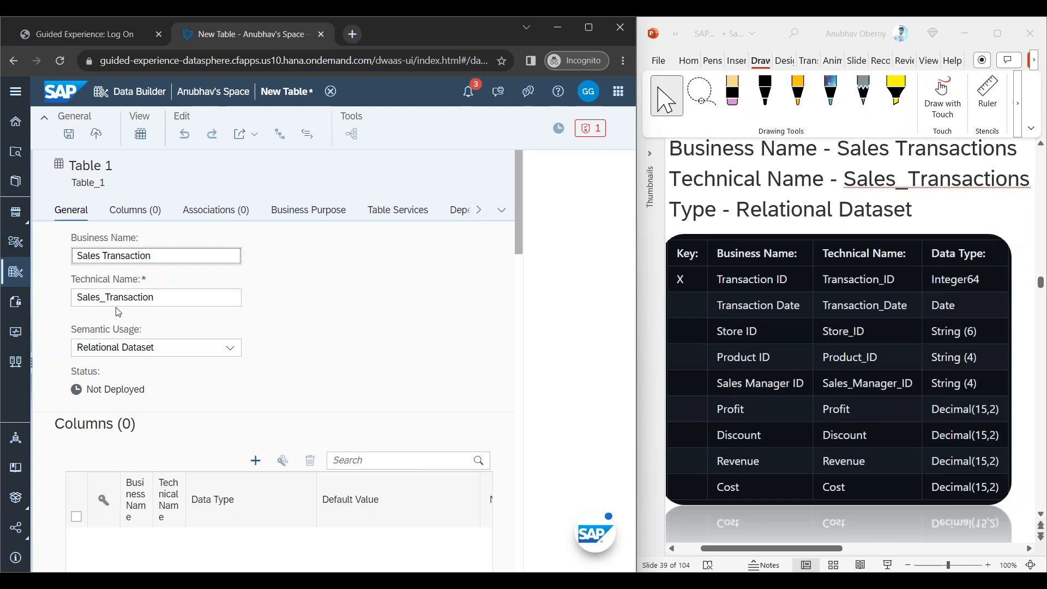
{"action": "left_click_drag", "start_coordinate": [100, 298], "coordinate": [103, 299]}
{"action": "left_click", "coordinate": [133, 298]}
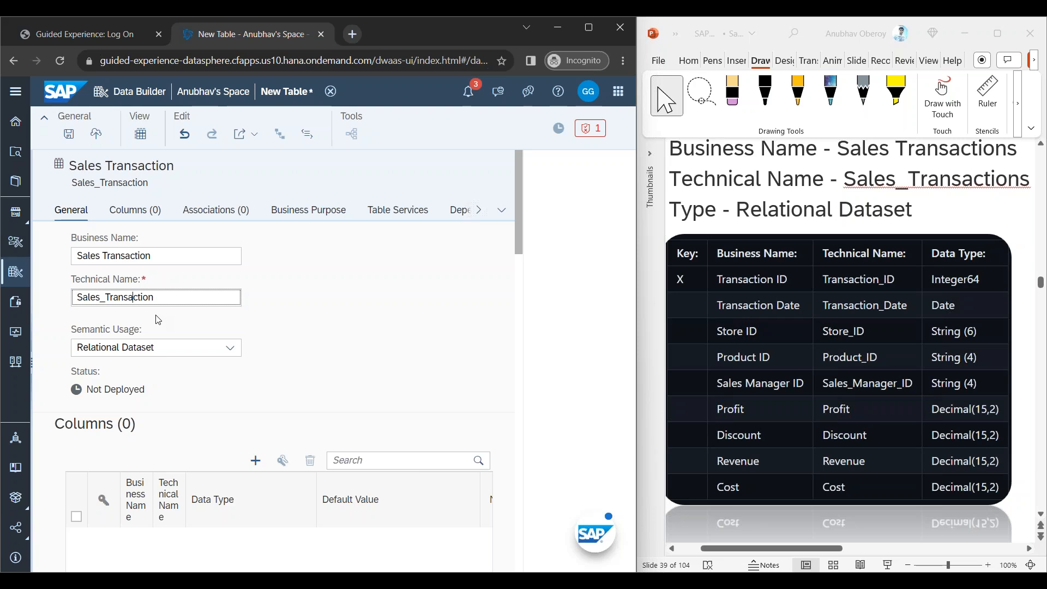
{"action": "left_click", "coordinate": [232, 349]}
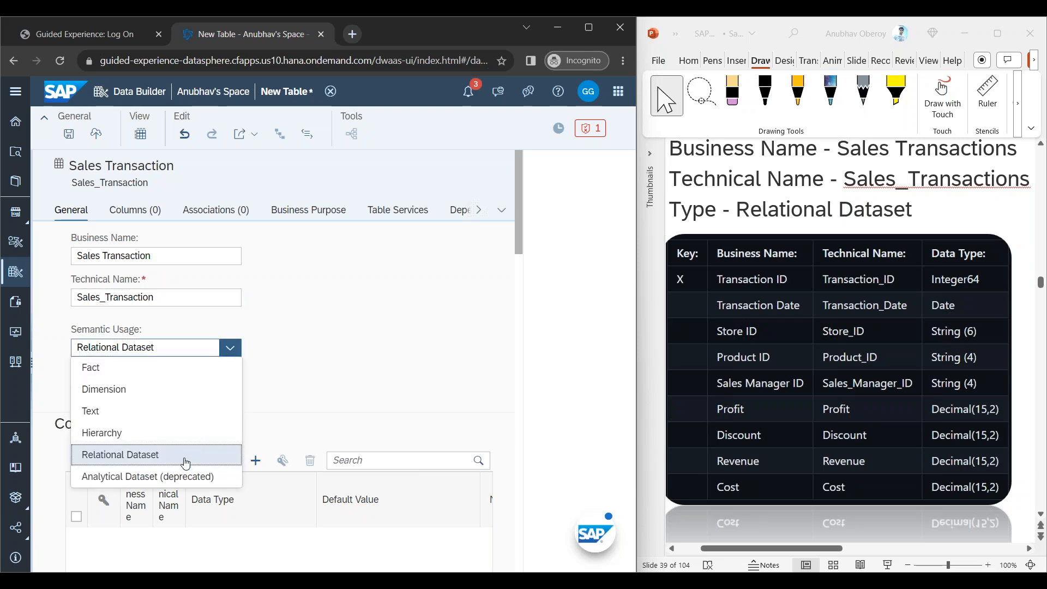
{"action": "left_click", "coordinate": [400, 345]}
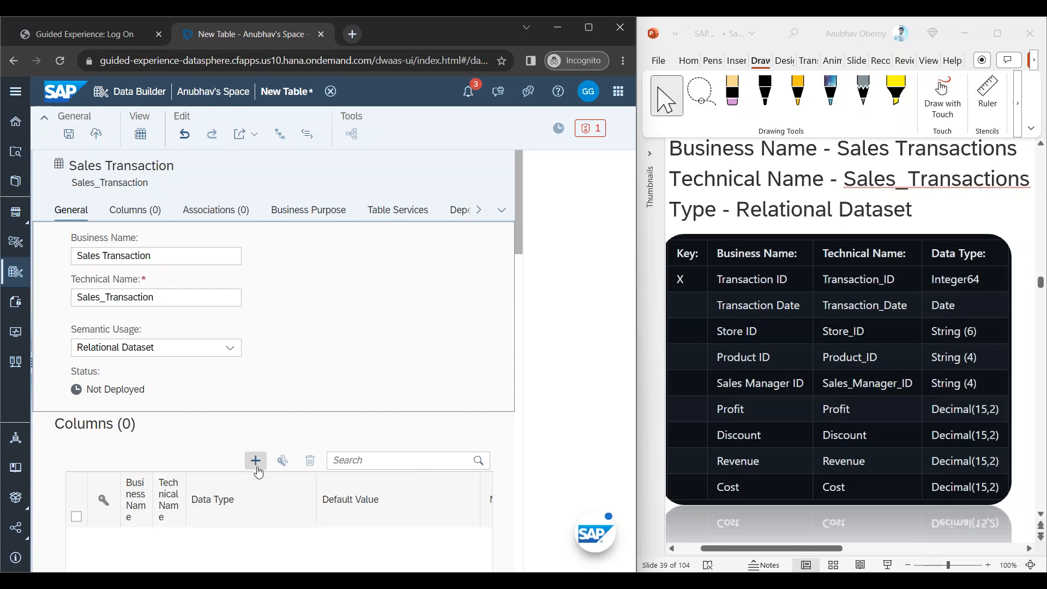
Step: Reduce the browser zoom to 90% and add eight blank columns to the Sales Transaction table
{"action": "scroll", "coordinate": [267, 390], "scroll_direction": "down", "scroll_amount": 5}
{"action": "scroll", "coordinate": [259, 364], "scroll_direction": "up", "scroll_amount": 3}
{"action": "key", "text": "ctrl+plus"}
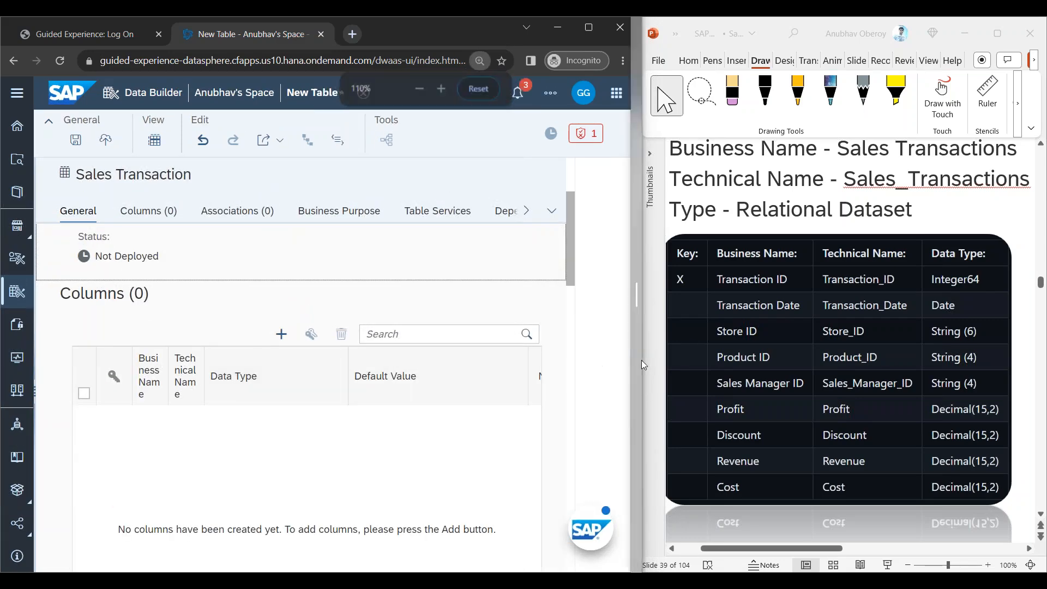
{"action": "key", "text": "ctrl+minus"}
{"action": "key", "text": "ctrl+minus"}
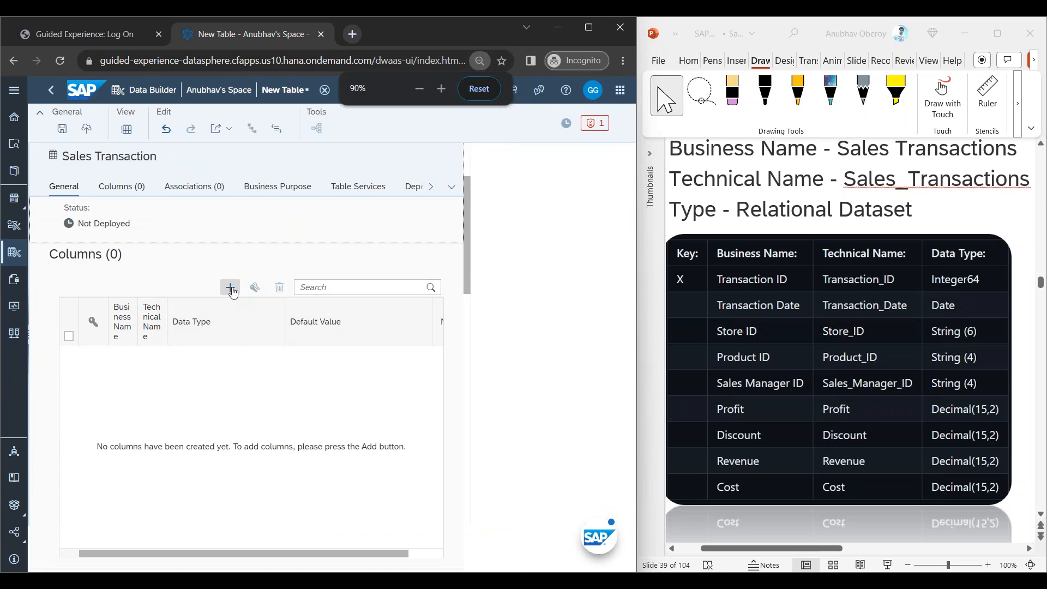
{"action": "left_click", "coordinate": [230, 287]}
{"action": "left_click", "coordinate": [230, 287]}
{"action": "left_click", "coordinate": [230, 287]}
{"action": "left_click", "coordinate": [230, 287]}
{"action": "left_click", "coordinate": [230, 287]}
{"action": "left_click", "coordinate": [230, 287]}
{"action": "left_click", "coordinate": [230, 287]}
{"action": "left_click", "coordinate": [231, 287]}
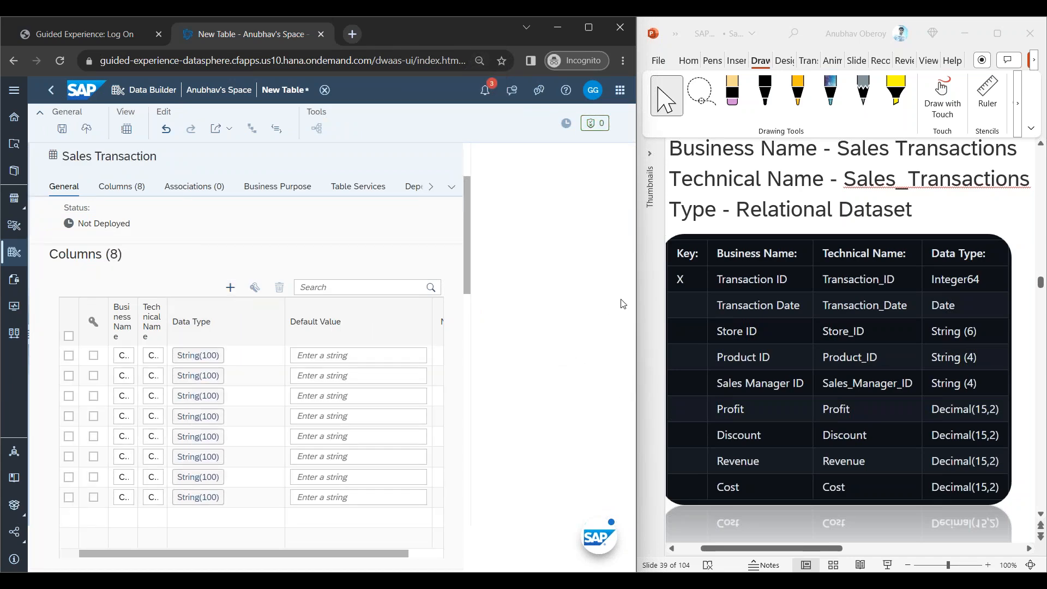
Step: Detach the browser window from the split screen and maximise it to give the table editor more room
{"action": "left_click_drag", "start_coordinate": [637, 303], "coordinate": [682, 301]}
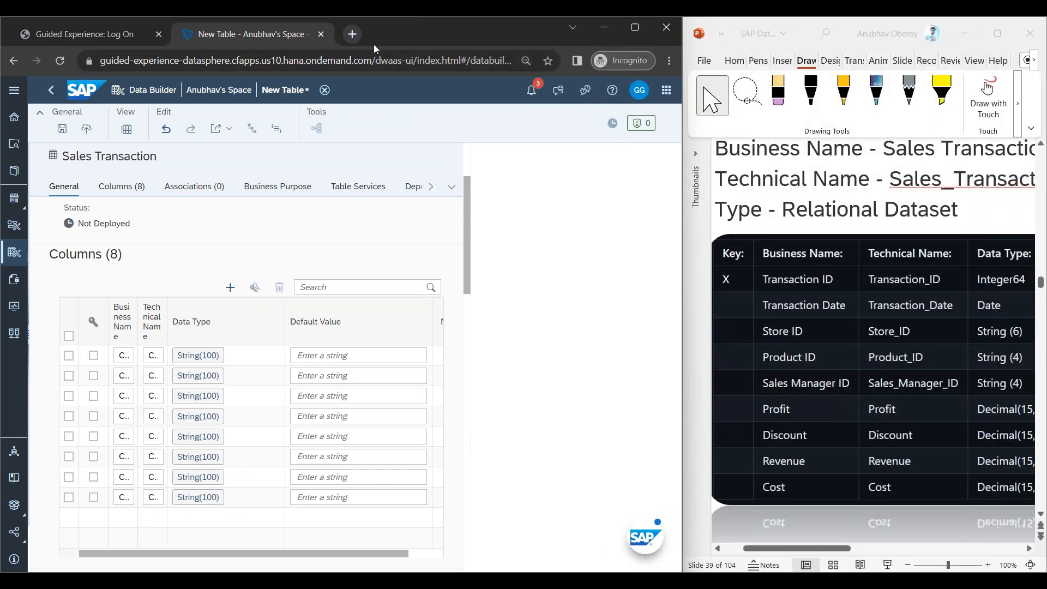
{"action": "left_click_drag", "start_coordinate": [384, 42], "coordinate": [500, 78]}
{"action": "left_click", "coordinate": [506, 80]}
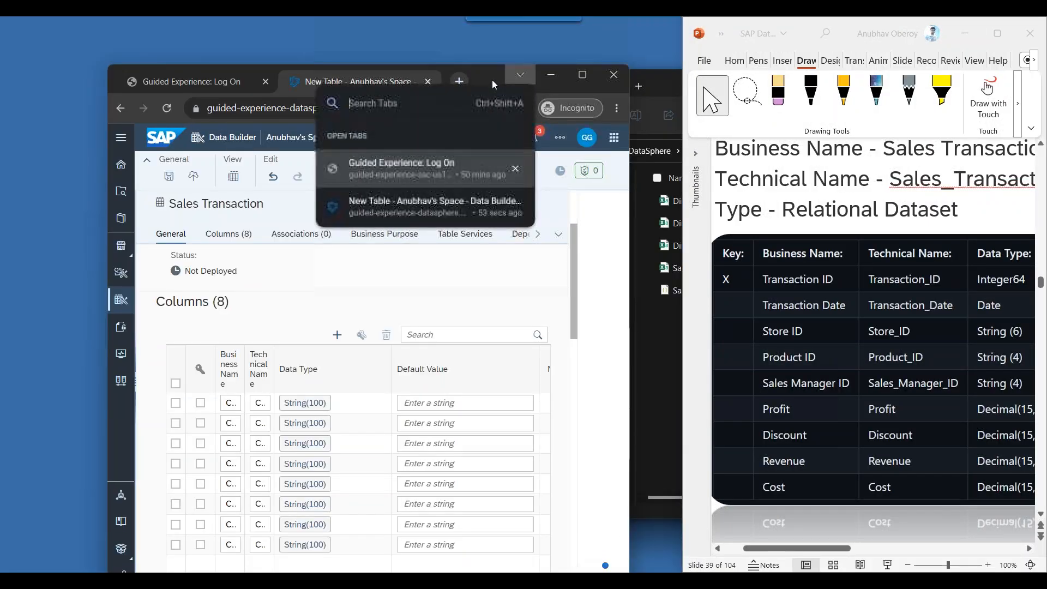
{"action": "double_click", "coordinate": [492, 80]}
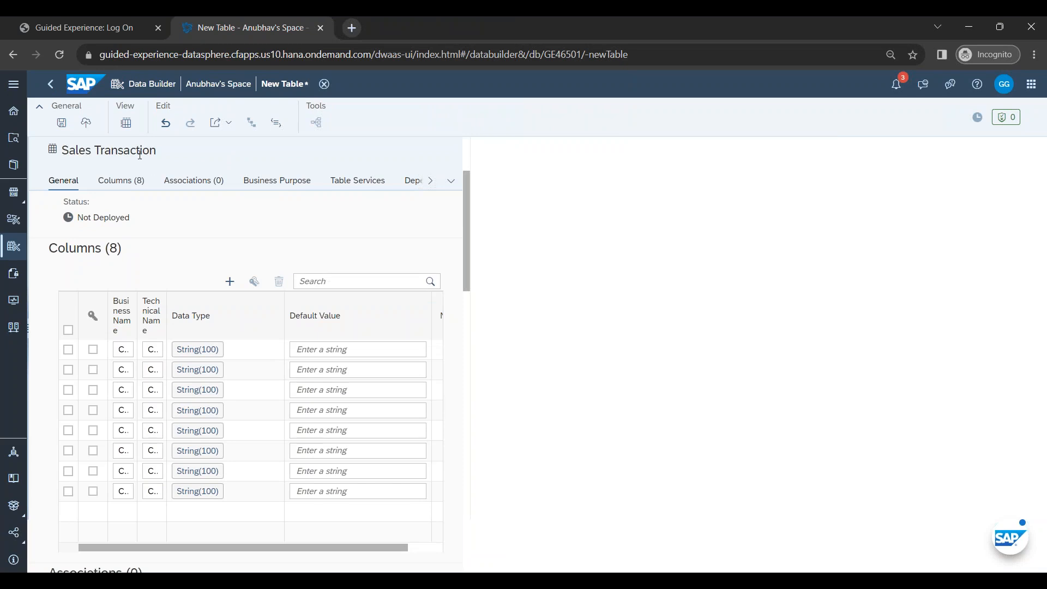
{"action": "left_click", "coordinate": [13, 200]}
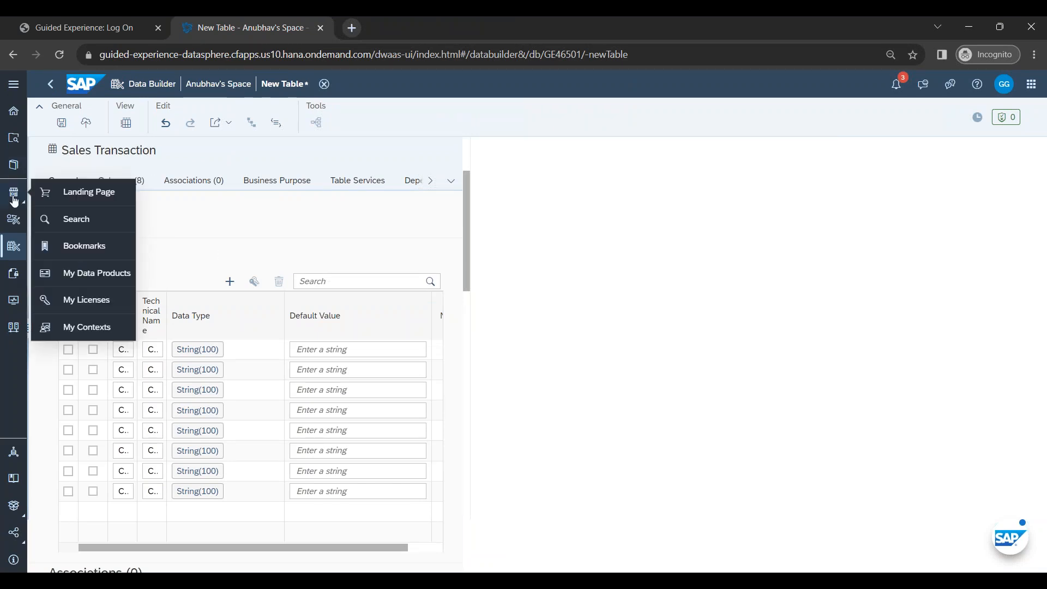
{"action": "left_click", "coordinate": [9, 249]}
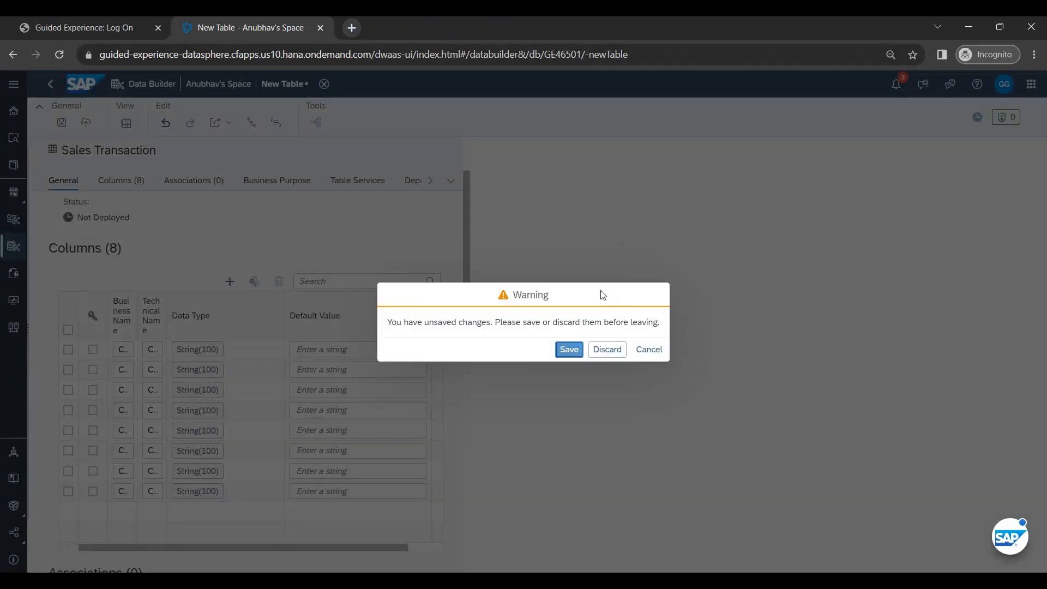
{"action": "left_click", "coordinate": [649, 350]}
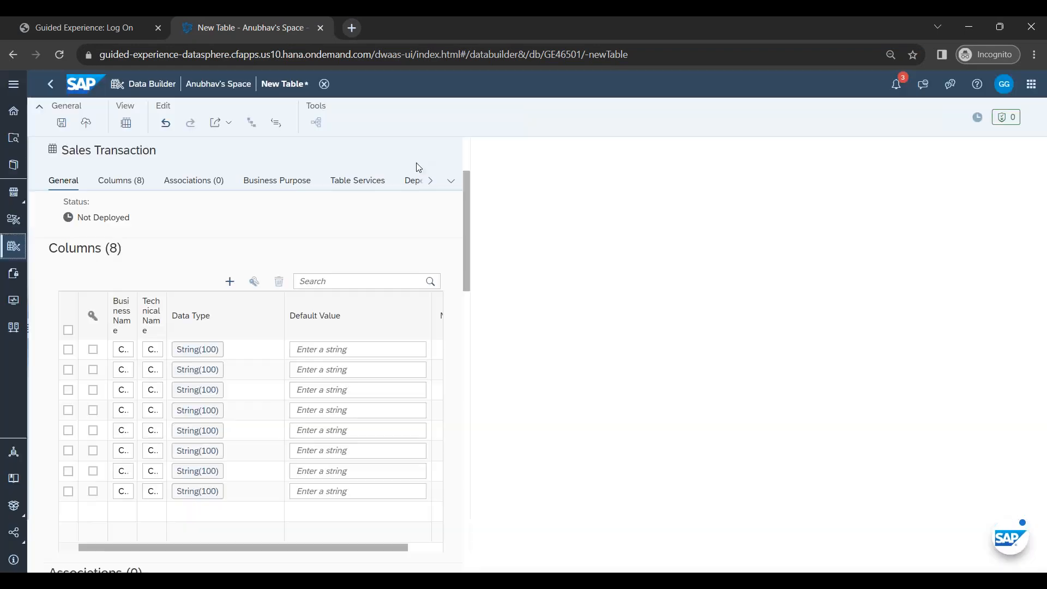
Step: Leave the table editor saving the Sales Transaction table, and reopen that table from the Data Builder file list
{"action": "left_click", "coordinate": [15, 254]}
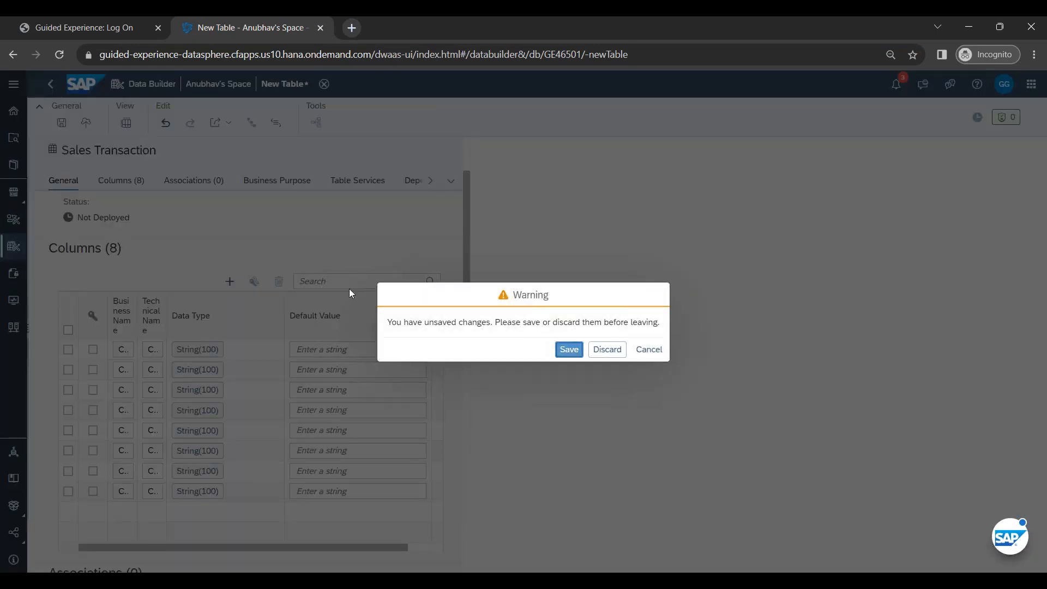
{"action": "left_click", "coordinate": [568, 356]}
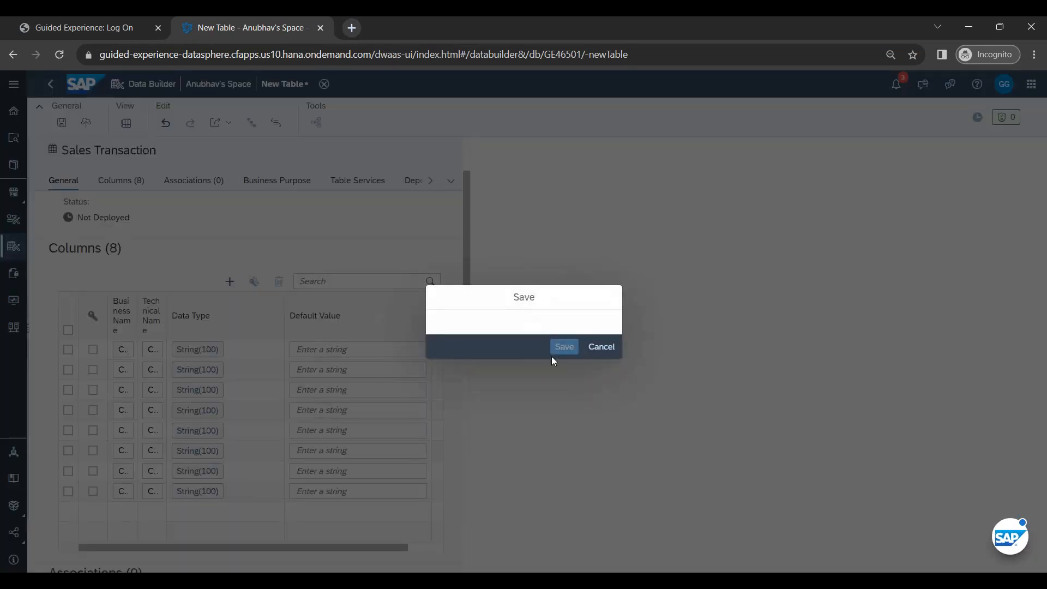
{"action": "left_click", "coordinate": [563, 380]}
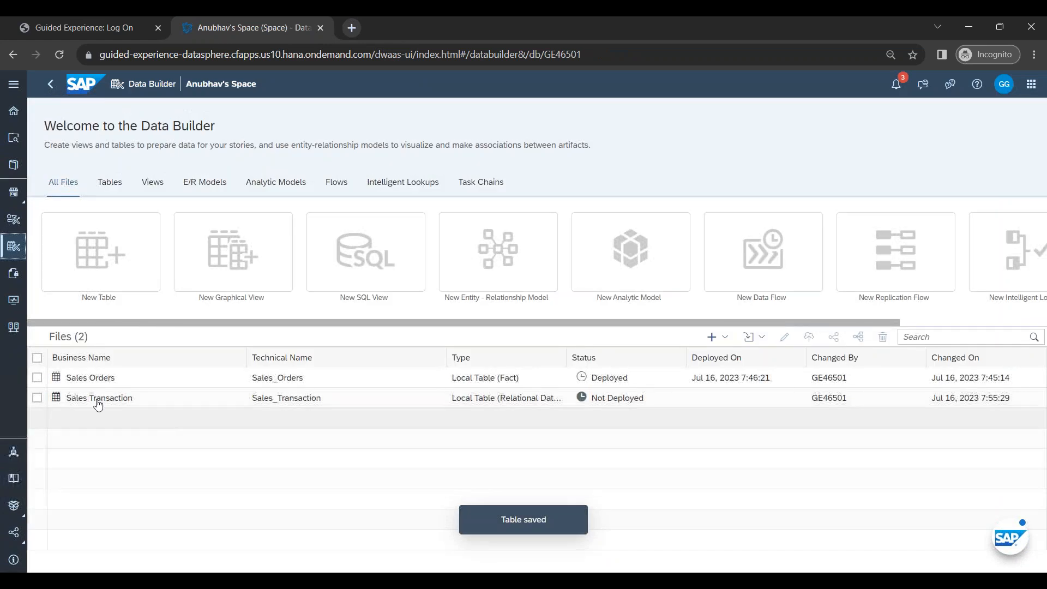
{"action": "left_click", "coordinate": [96, 401]}
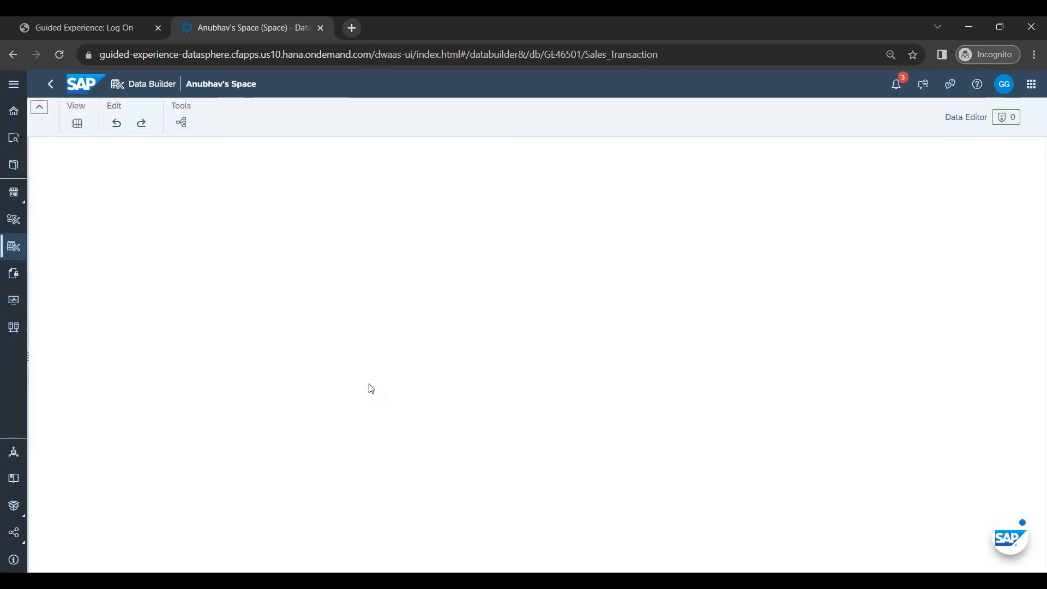
Step: Dock the browser beside the slide, mark the table's first column as key and name it "Transaction ID"
{"action": "key", "text": "super+Left"}
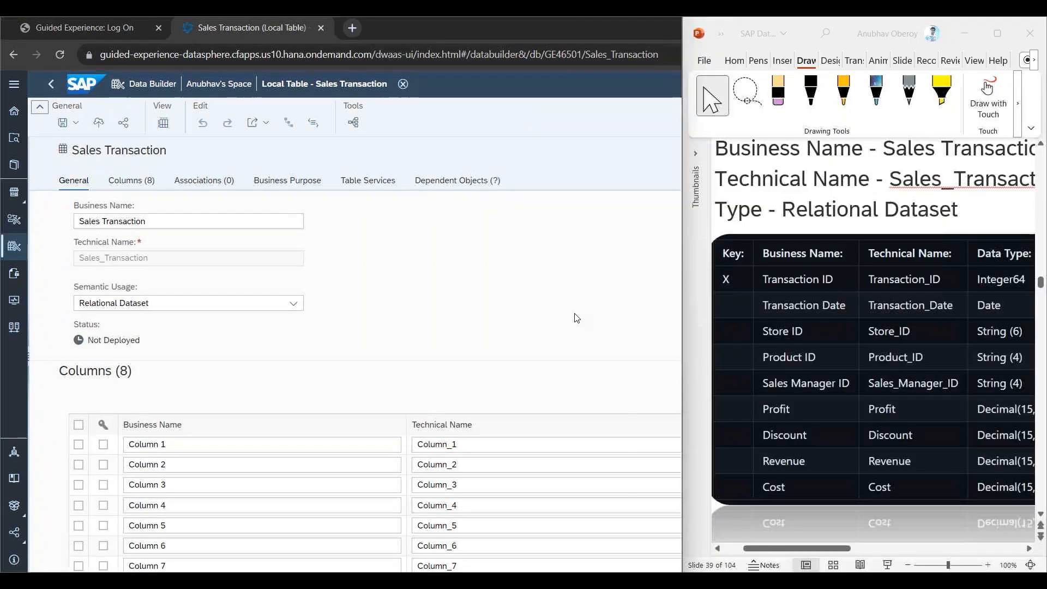
{"action": "scroll", "coordinate": [465, 356], "scroll_direction": "down", "scroll_amount": 2}
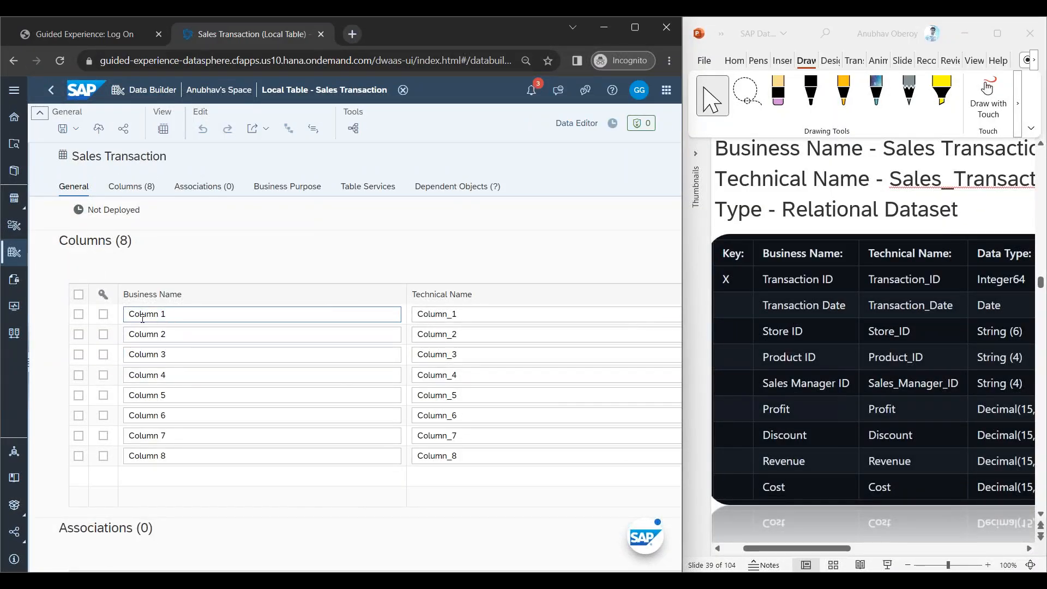
{"action": "left_click", "coordinate": [104, 316]}
{"action": "key", "text": "Tab"}
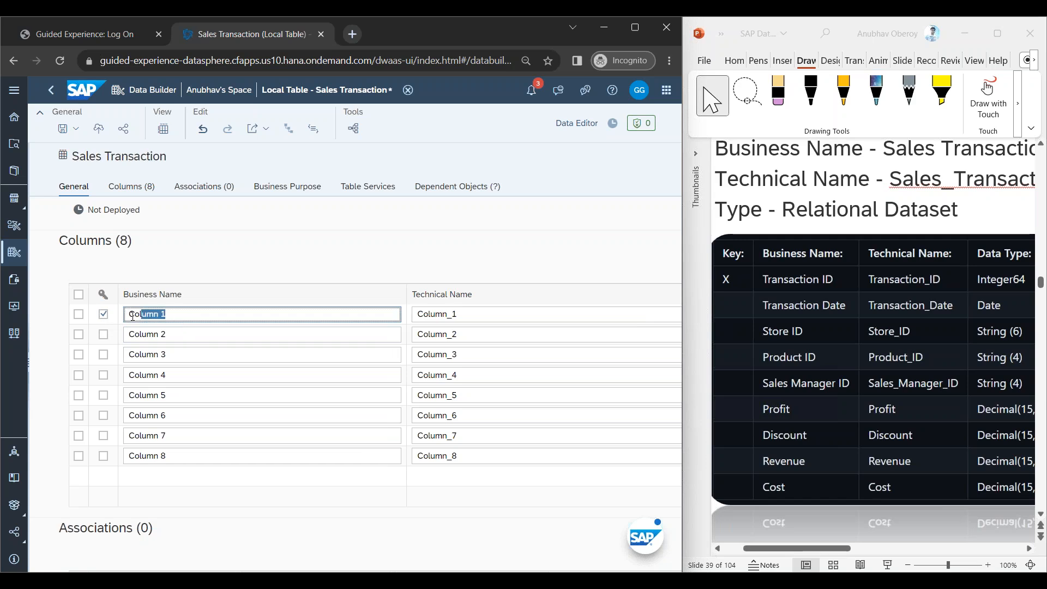
{"action": "type", "text": "Tr"}
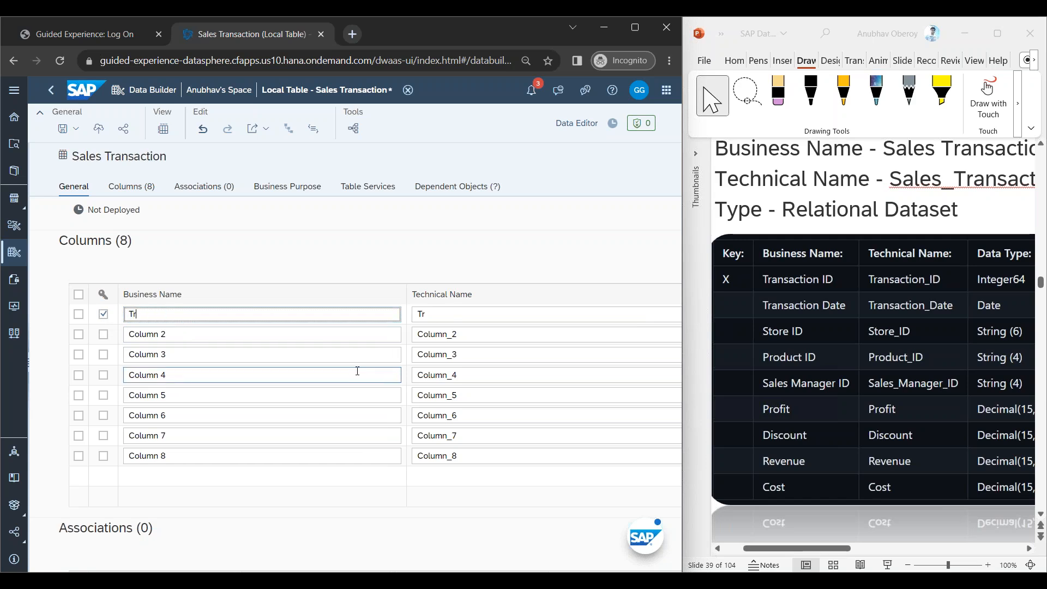
{"action": "type", "text": "ansaction ID"}
{"action": "left_click", "coordinate": [374, 539]}
{"action": "mouse_move", "coordinate": [527, 406]}
{"action": "left_mouse_down"}
{"action": "mouse_move", "coordinate": [708, 405]}
{"action": "mouse_move", "coordinate": [536, 413]}
{"action": "left_mouse_up"}
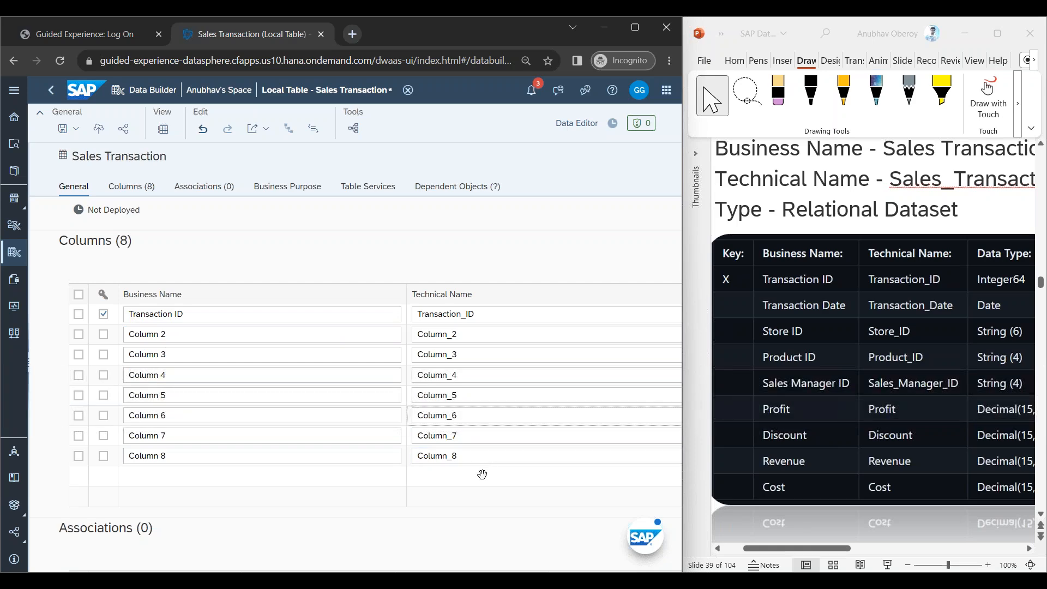
{"action": "left_click", "coordinate": [436, 566]}
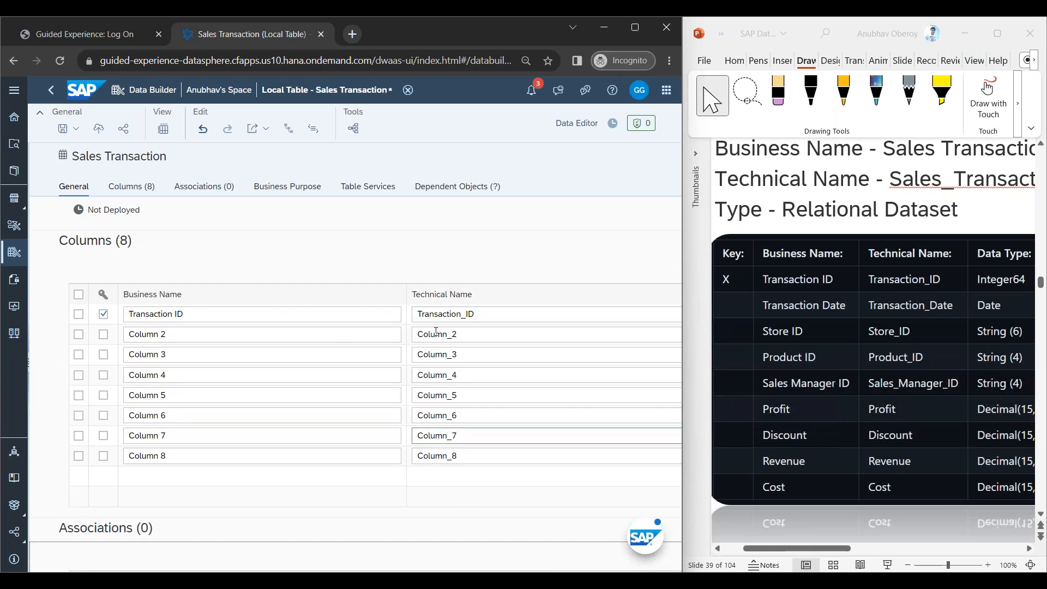
{"action": "left_click_drag", "start_coordinate": [420, 45], "coordinate": [420, 49]}
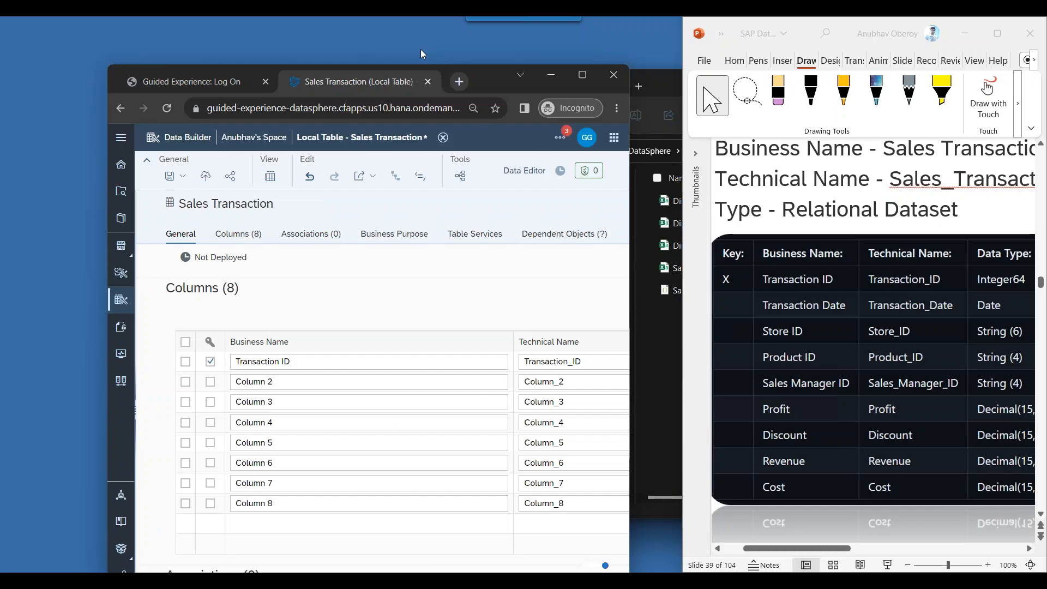
{"action": "double_click", "coordinate": [574, 77]}
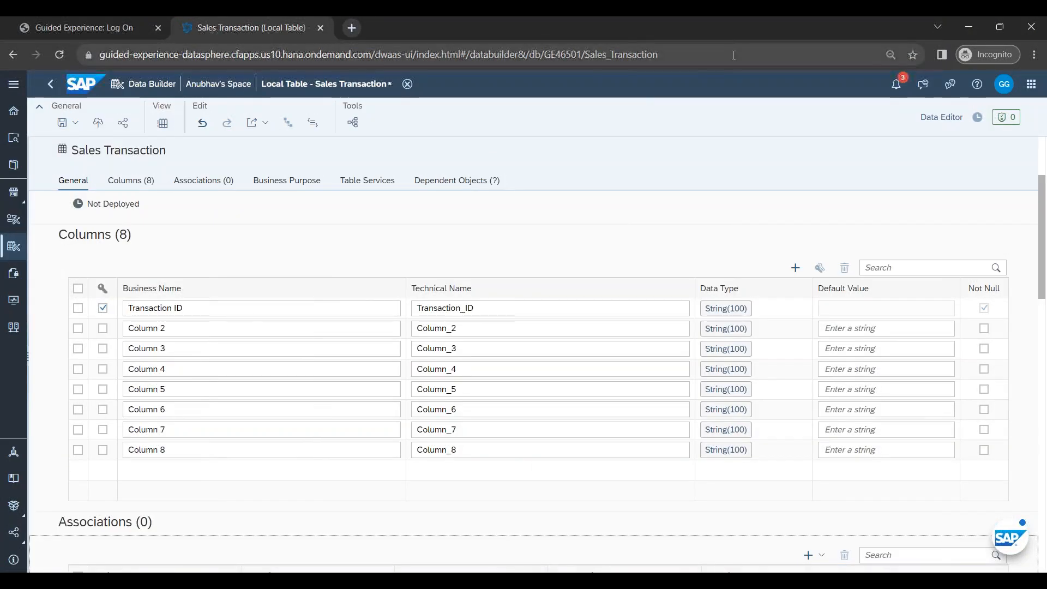
{"action": "key", "text": "super+Left"}
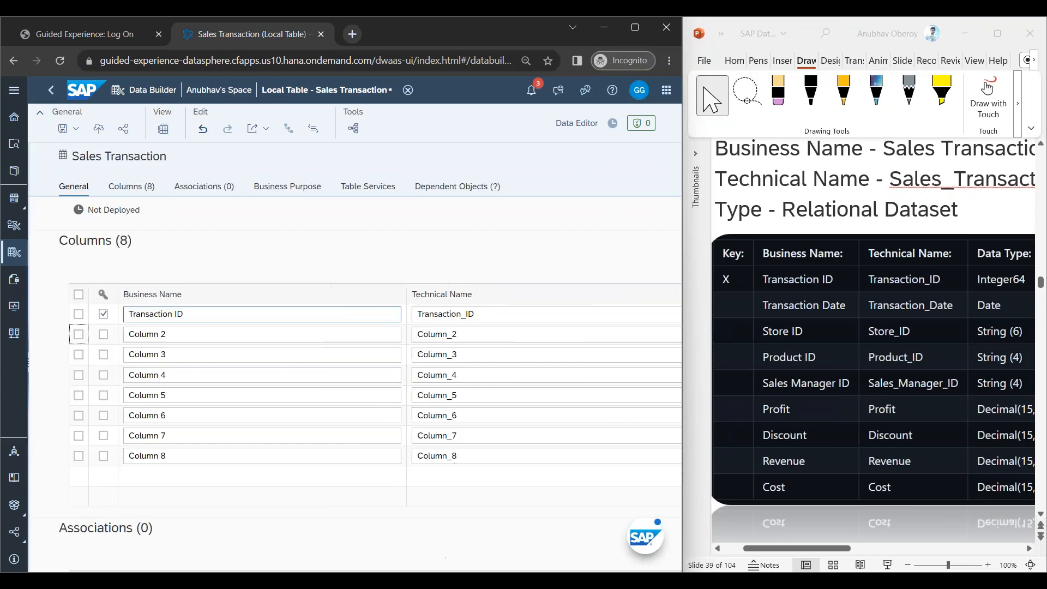
Step: Set the Transaction_ID column's data type to Integer64 and widen the slide's share of the split screen
{"action": "scroll", "coordinate": [351, 315], "scroll_direction": "right", "scroll_amount": 5}
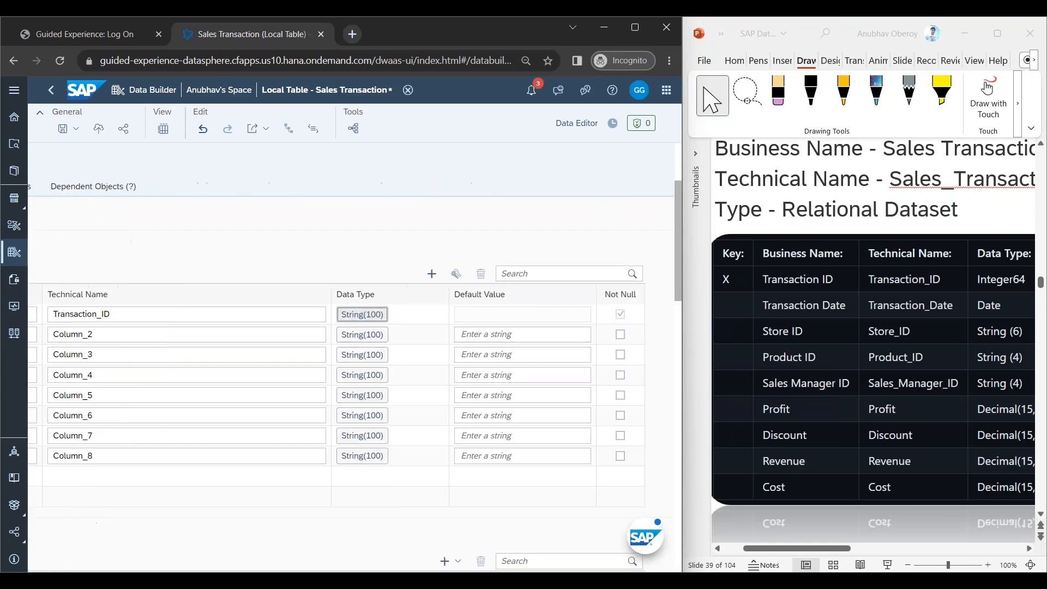
{"action": "left_click", "coordinate": [379, 320]}
{"action": "left_click", "coordinate": [371, 362]}
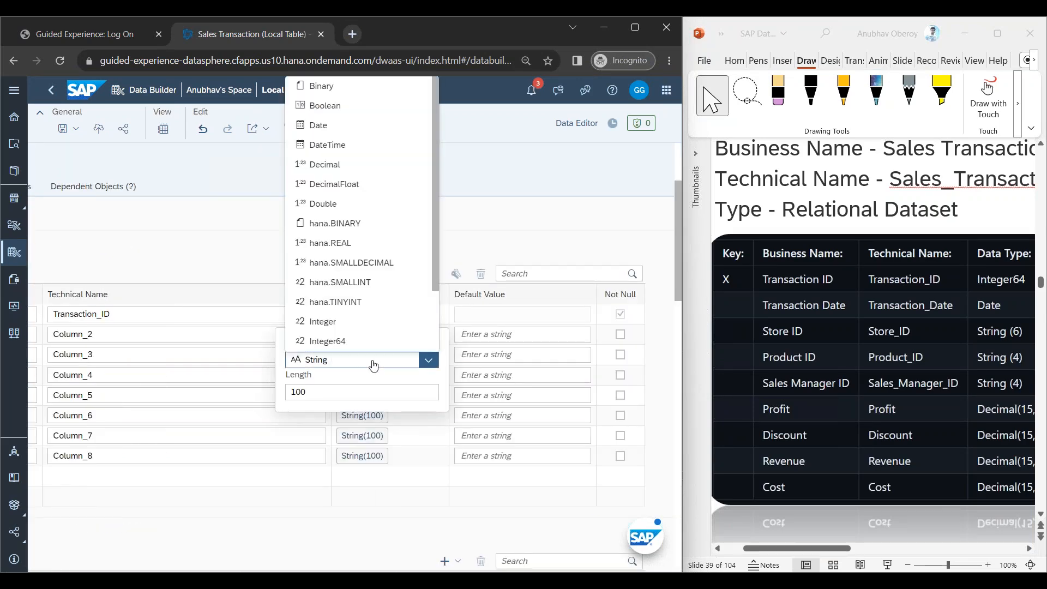
{"action": "left_click", "coordinate": [355, 322]}
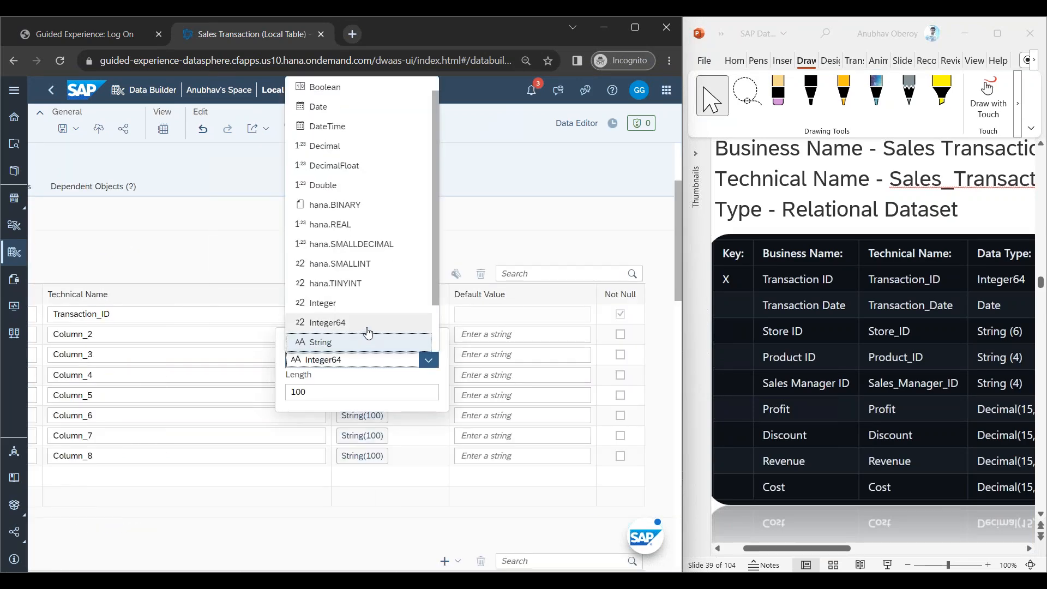
{"action": "left_click", "coordinate": [496, 321]}
{"action": "mouse_move", "coordinate": [683, 448]}
{"action": "left_click_drag", "start_coordinate": [683, 448], "coordinate": [645, 448]}
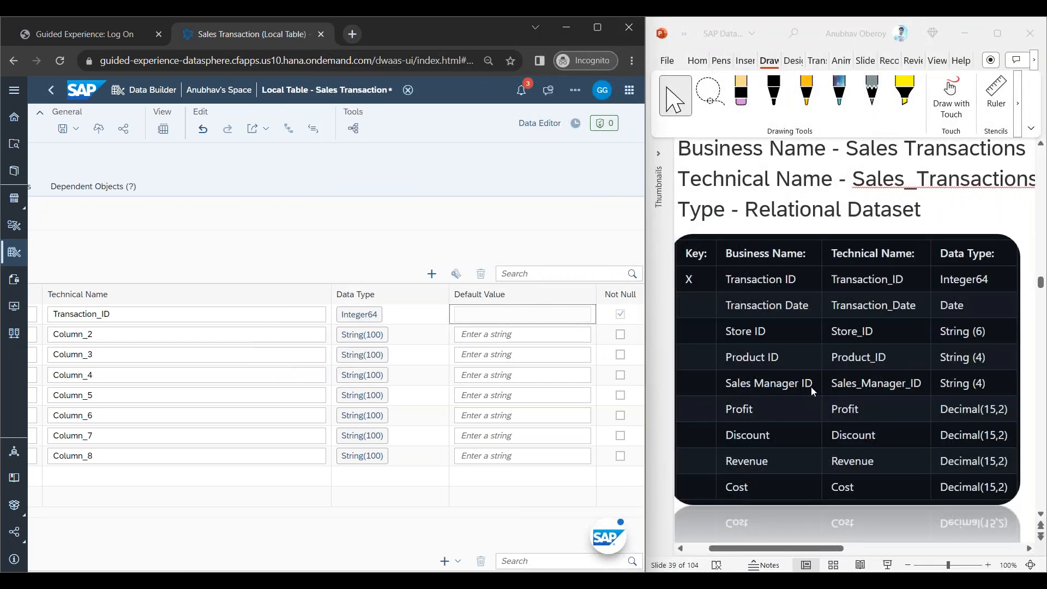
Step: Set the business names of the second and third columns to "Transaction Date" and "Store ID"
{"action": "left_click", "coordinate": [298, 313]}
{"action": "key", "text": "ctrl+a"}
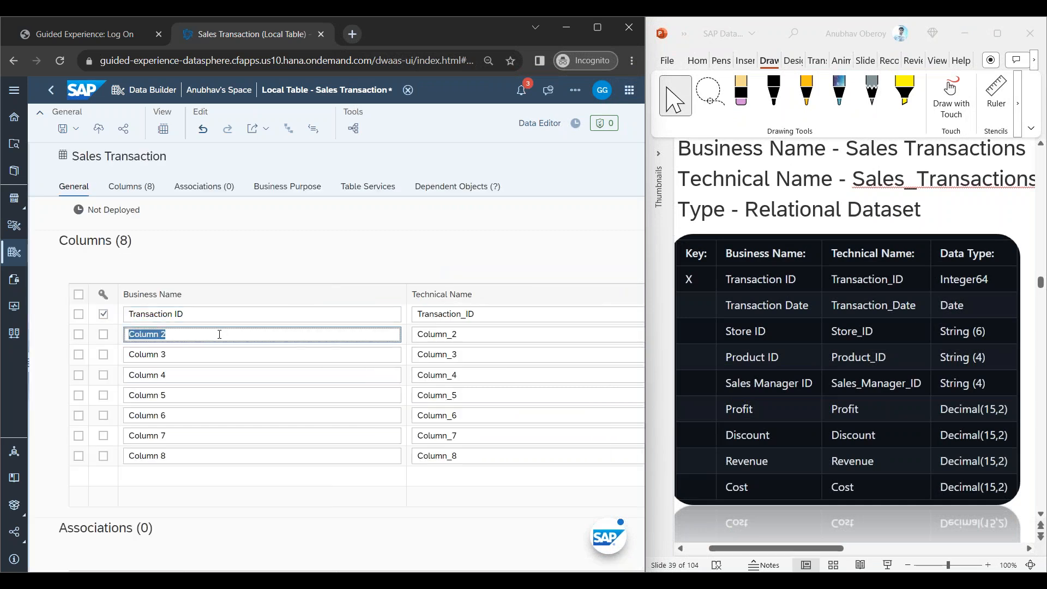
{"action": "type", "text": "Tran"}
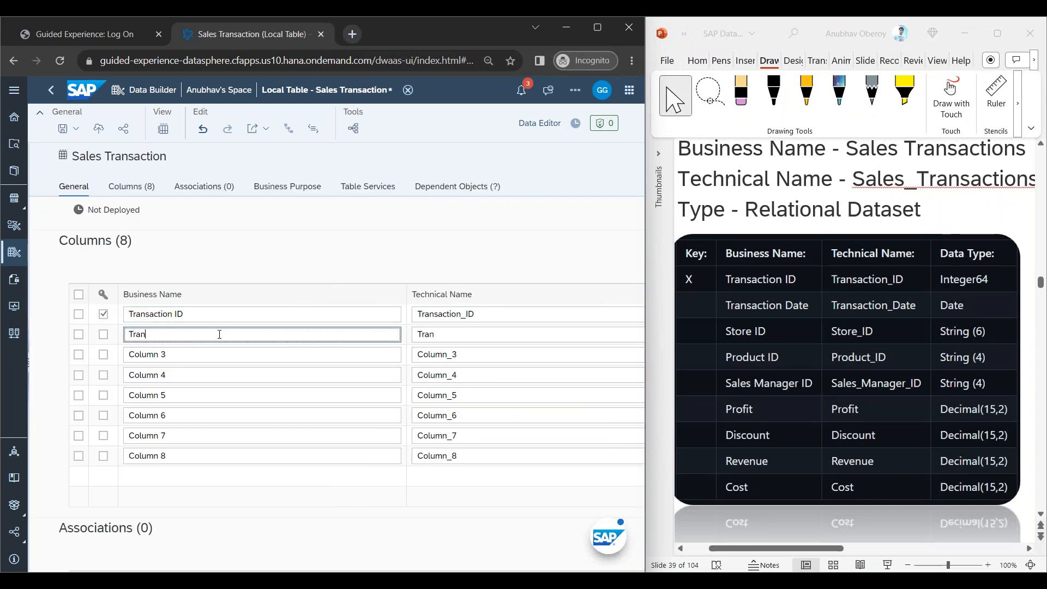
{"action": "type", "text": "saction"}
{"action": "left_click", "coordinate": [159, 354]}
{"action": "key", "text": "ctrl+a"}
{"action": "type", "text": "Store ID"}
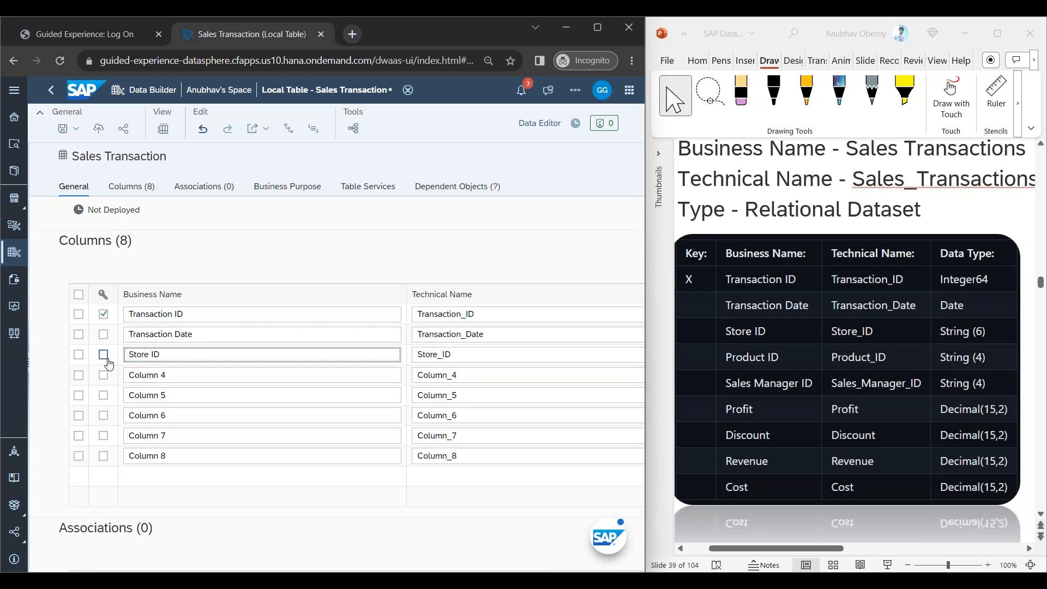
Step: Set the business names of the fourth and fifth columns to "Product ID" and "Sales Manager ID"
{"action": "left_click", "coordinate": [163, 375]}
{"action": "key", "text": "ctrl+a"}
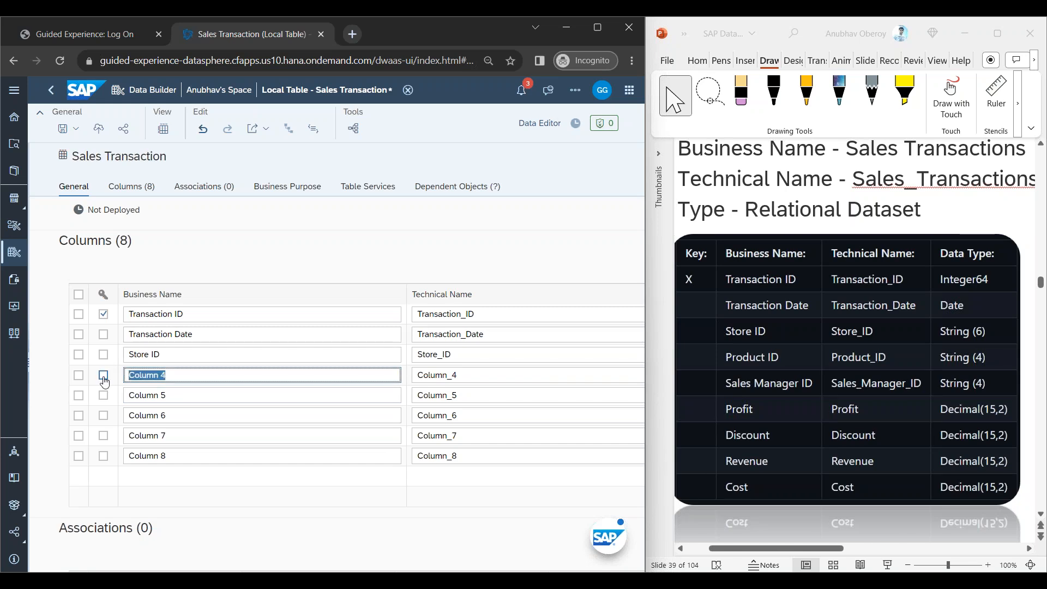
{"action": "type", "text": "Product ID"}
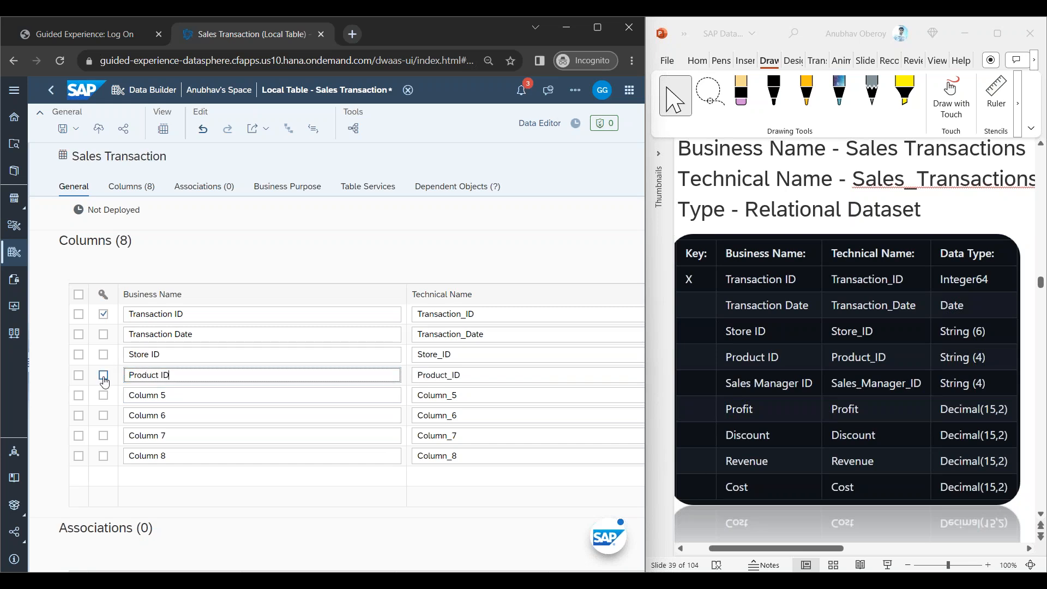
{"action": "left_click", "coordinate": [191, 395]}
{"action": "left_click", "coordinate": [180, 392]}
{"action": "key", "text": "ctrl+a"}
{"action": "type", "text": "Sales Manager ID"}
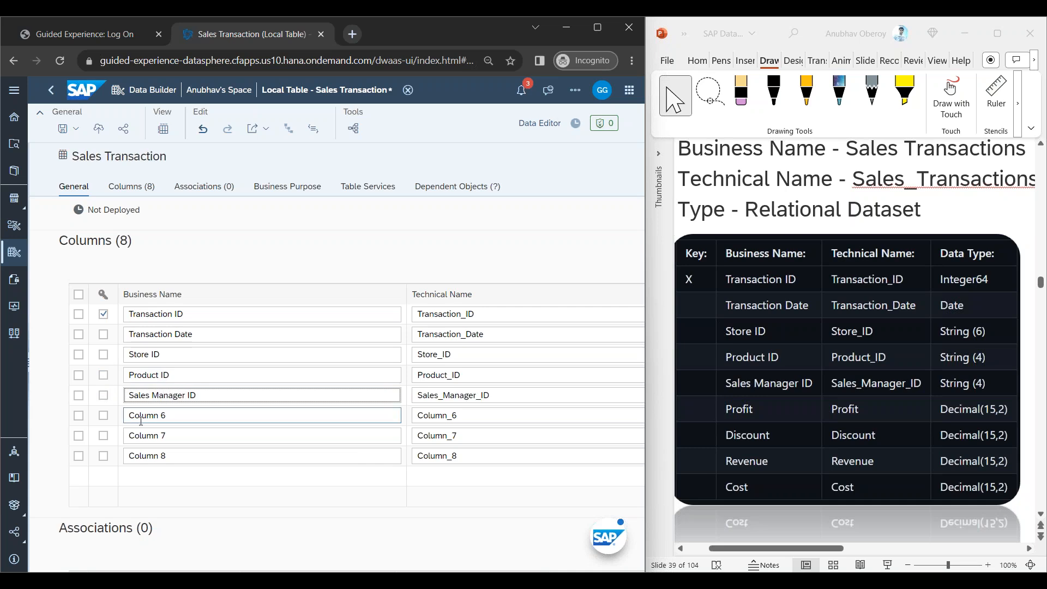
Step: Set the business names of the sixth, seventh and eighth columns to "Profit", "Discount" and "Revenue"
{"action": "left_click", "coordinate": [171, 416]}
{"action": "key", "text": "ctrl+a"}
{"action": "type", "text": "P"}
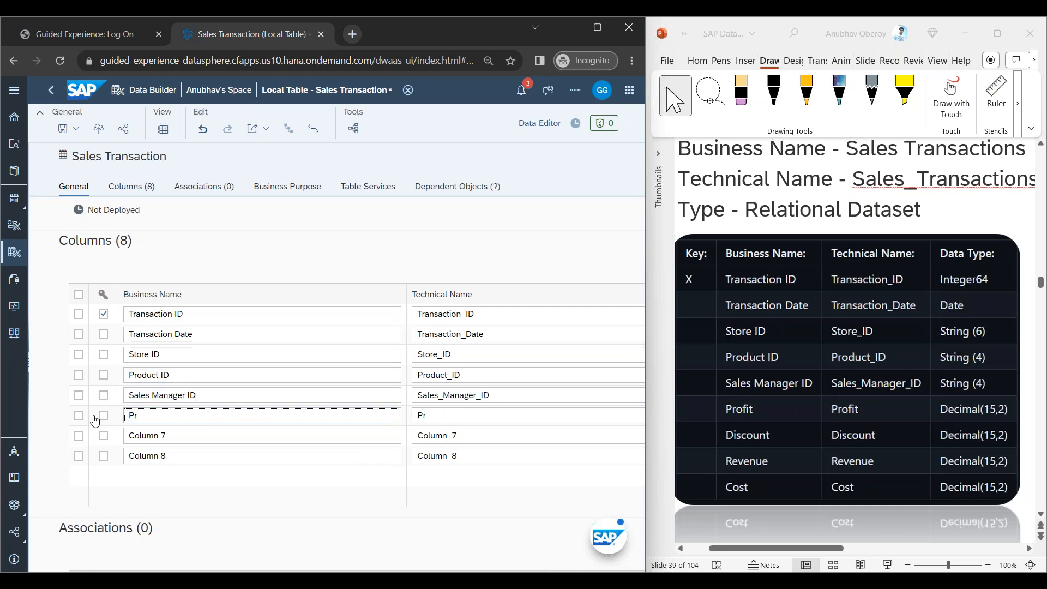
{"action": "left_click", "coordinate": [179, 435]}
{"action": "key", "text": "ctrl+a"}
{"action": "type", "text": "Discoun"}
{"action": "left_click", "coordinate": [193, 454]}
{"action": "key", "text": "ctrl+a"}
{"action": "type", "text": "Revenu"}
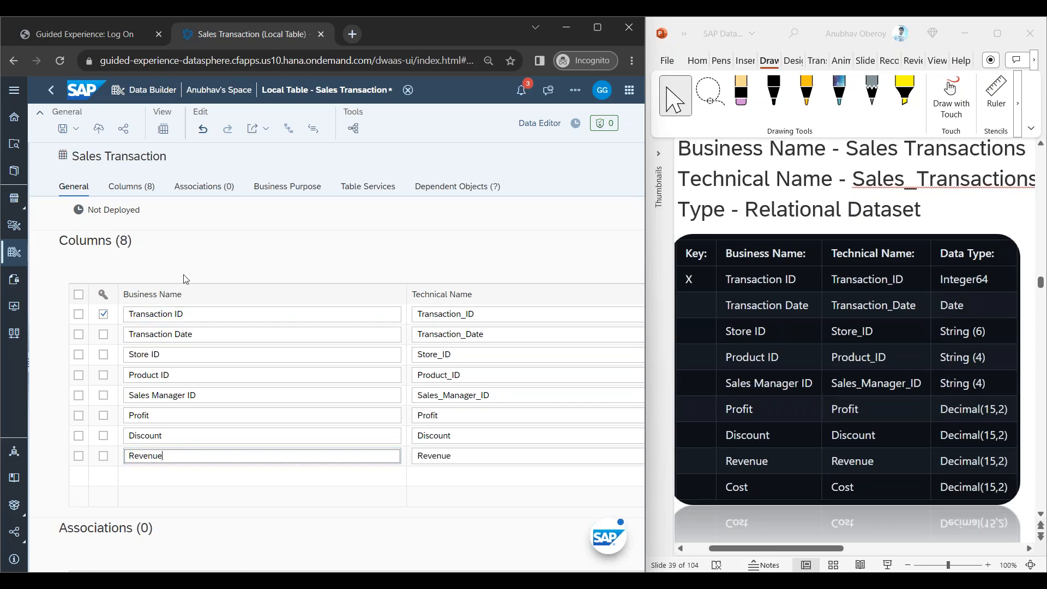
Step: Add a ninth column to the table and set its business name to "Cost"
{"action": "scroll", "coordinate": [374, 341], "scroll_direction": "right", "scroll_amount": 5}
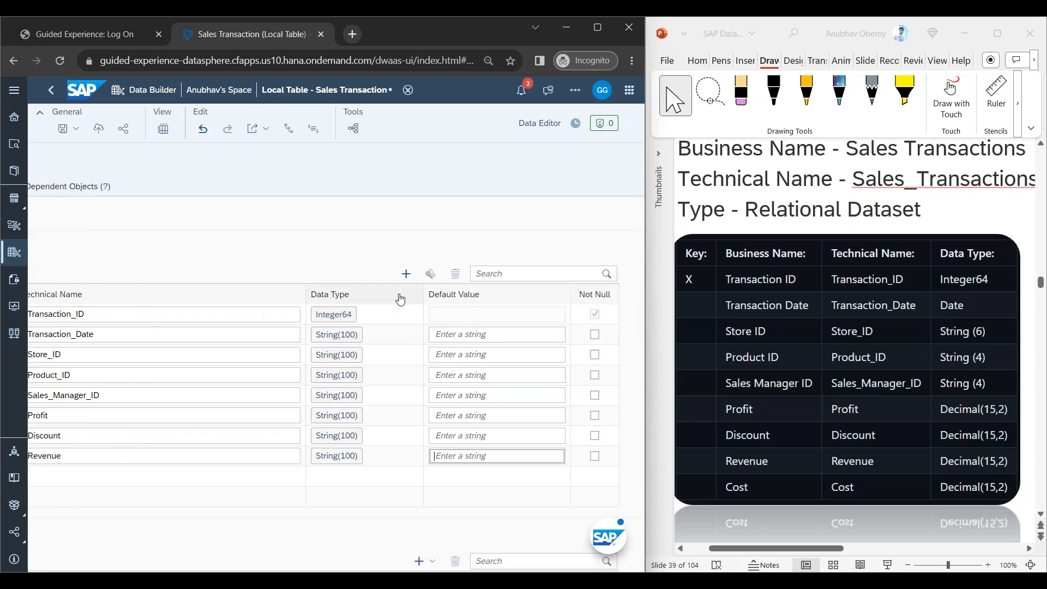
{"action": "left_click", "coordinate": [406, 273]}
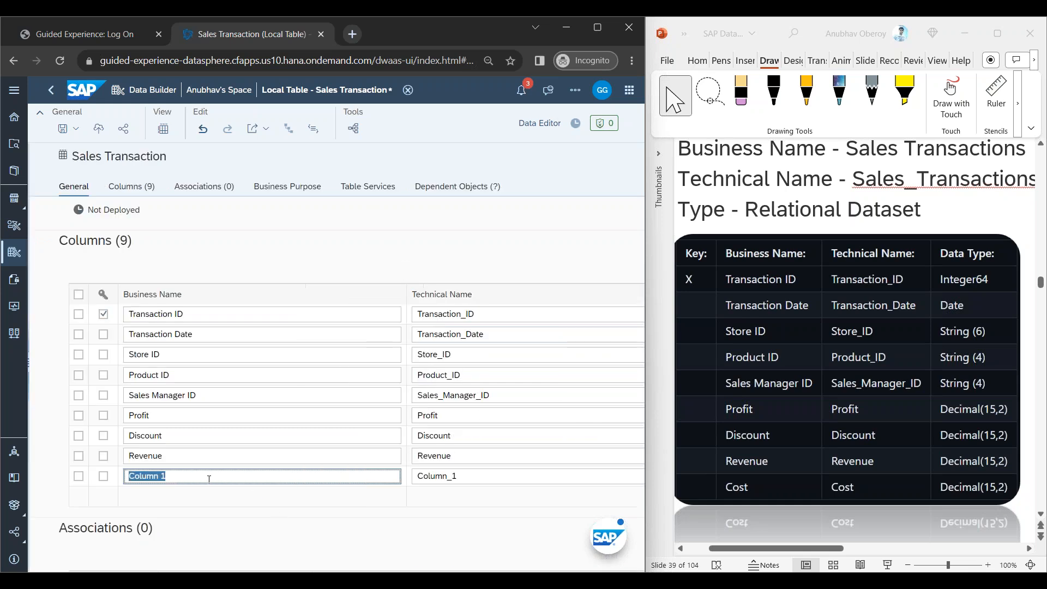
{"action": "type", "text": "C"}
{"action": "key", "text": "Tab"}
{"action": "key", "text": "Tab"}
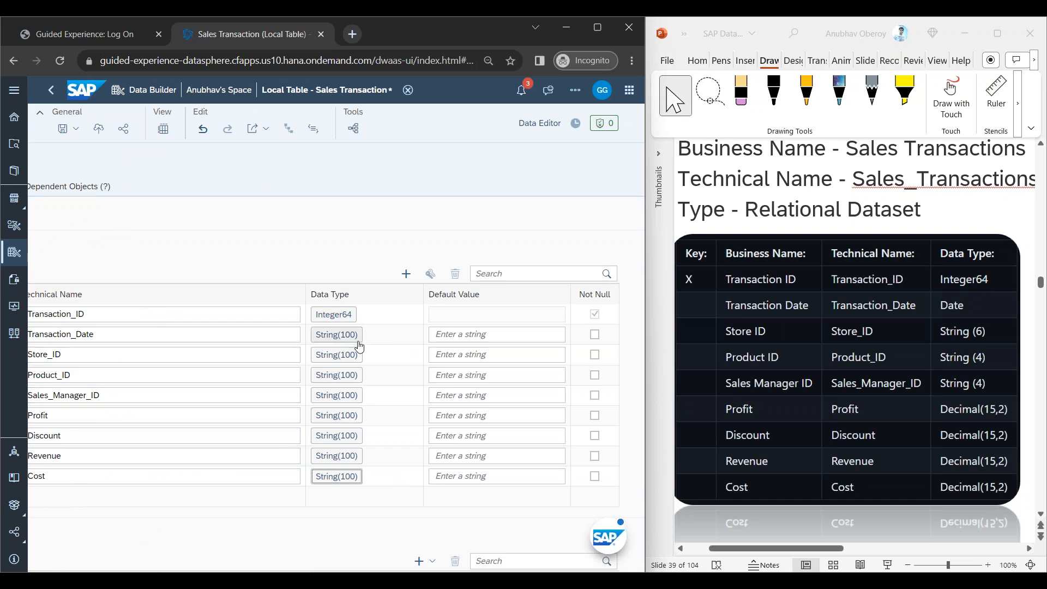
Step: Change the Transaction_Date column's data type to Date
{"action": "left_click", "coordinate": [355, 340]}
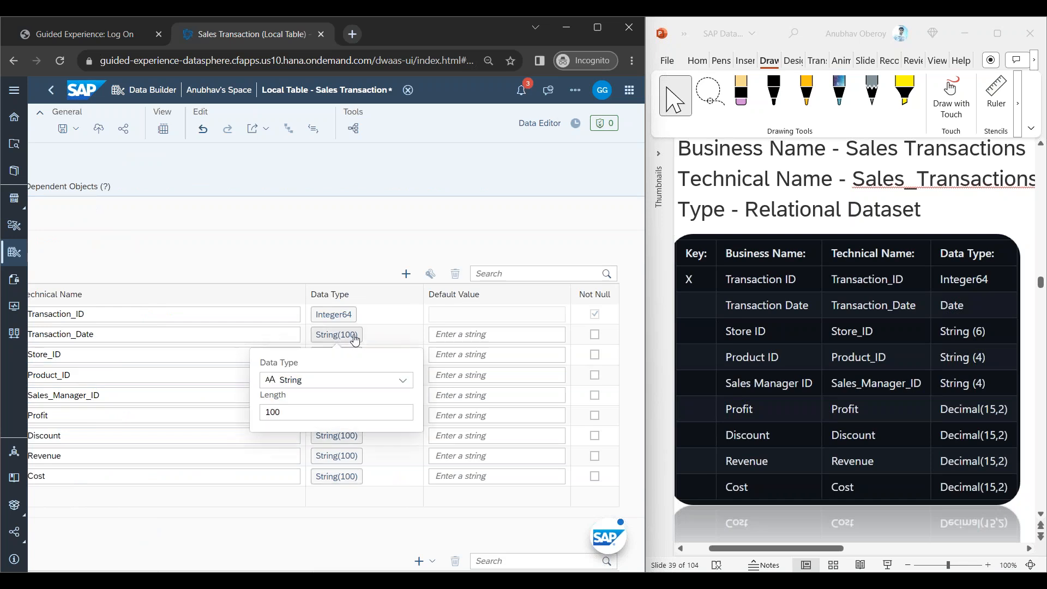
{"action": "left_click", "coordinate": [334, 380]}
{"action": "key", "text": "d"}
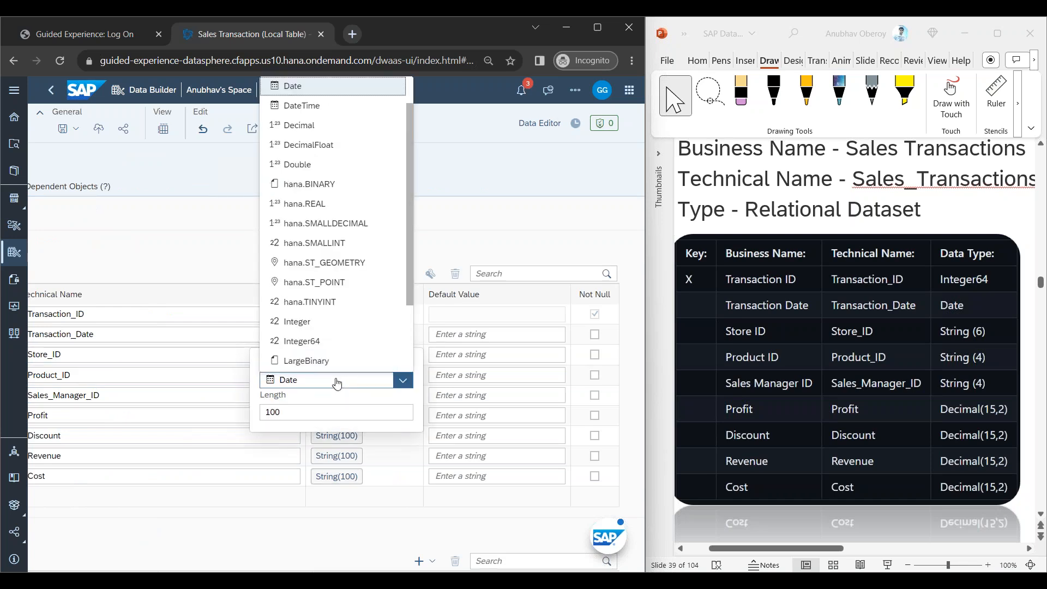
{"action": "left_click", "coordinate": [297, 87]}
{"action": "left_click", "coordinate": [398, 326]}
Step: Set the Store_ID column's String length to 6
{"action": "left_click", "coordinate": [353, 356]}
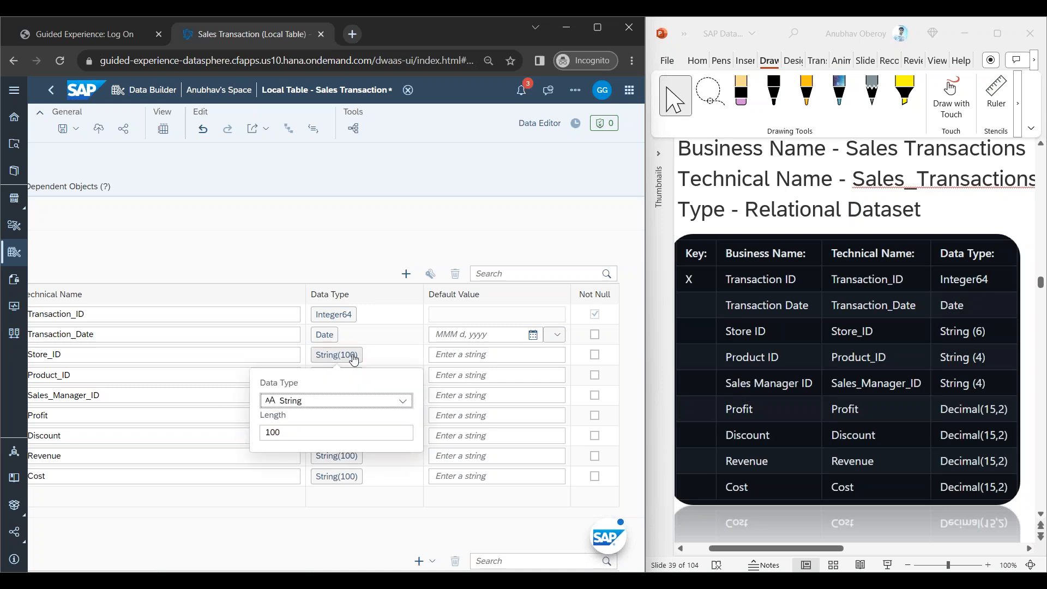
{"action": "left_click", "coordinate": [338, 400]}
{"action": "left_click", "coordinate": [306, 432]}
{"action": "double_click", "coordinate": [306, 432]}
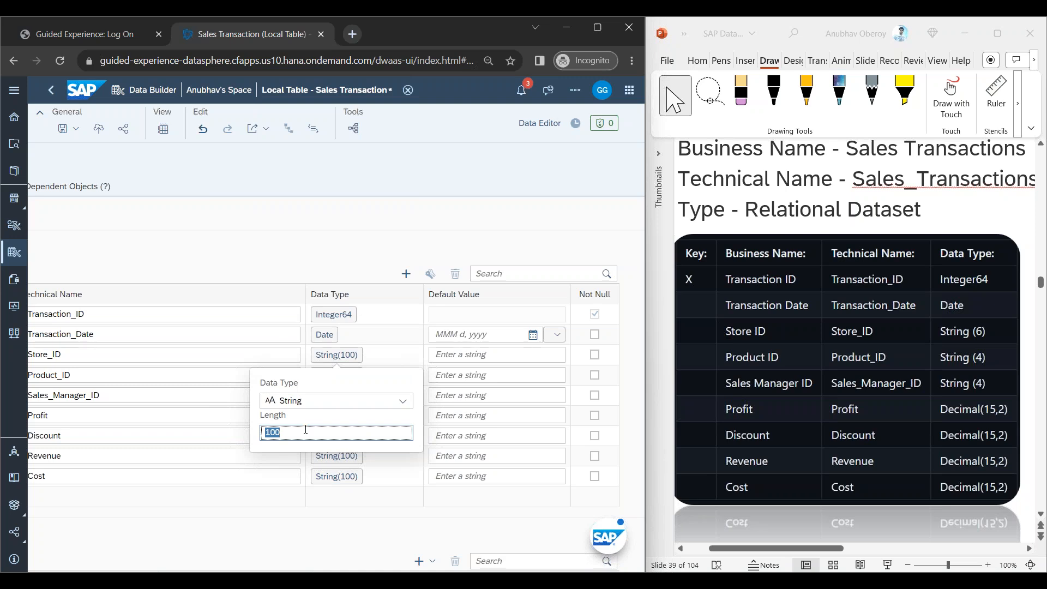
{"action": "type", "text": "6"}
{"action": "key", "text": "Return"}
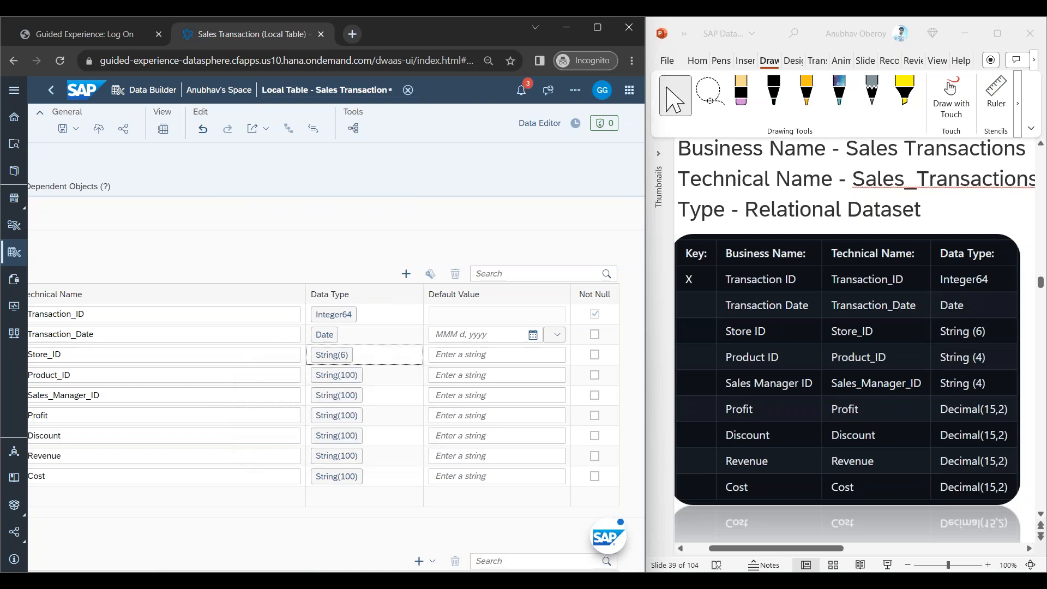
Step: Set the String length of the Product_ID and Sales_Manager_ID columns to 4
{"action": "left_click", "coordinate": [352, 380]}
{"action": "double_click", "coordinate": [330, 448]}
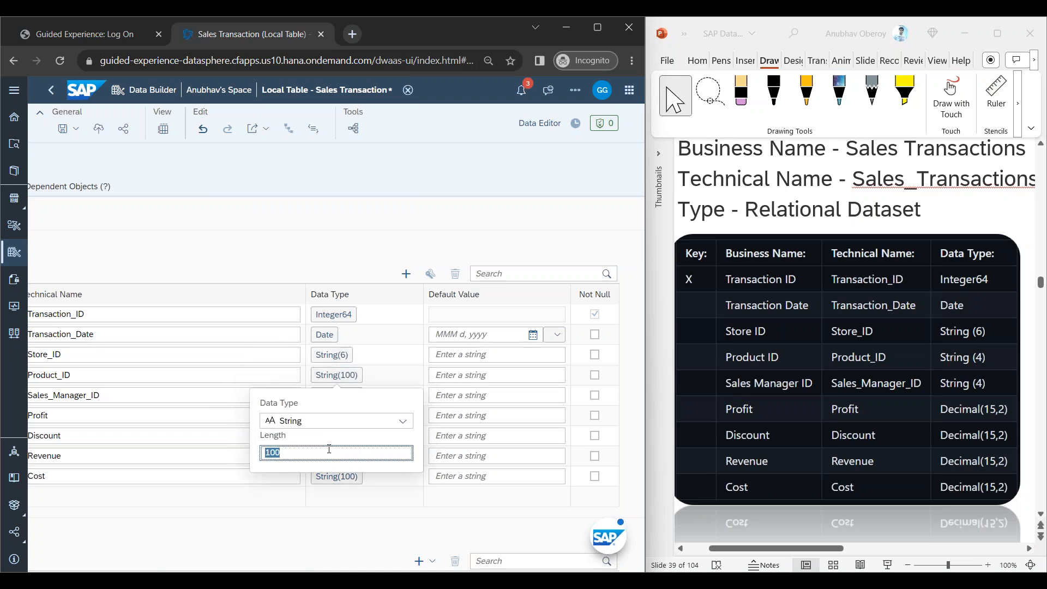
{"action": "type", "text": "4"}
{"action": "key", "text": "Return"}
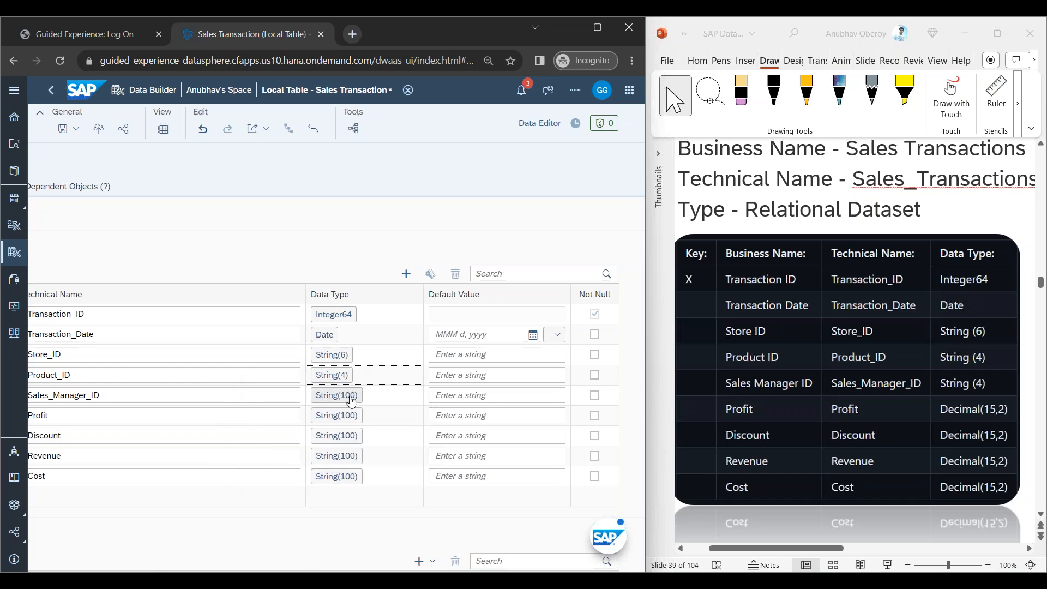
{"action": "left_click", "coordinate": [350, 403]}
{"action": "double_click", "coordinate": [331, 477]}
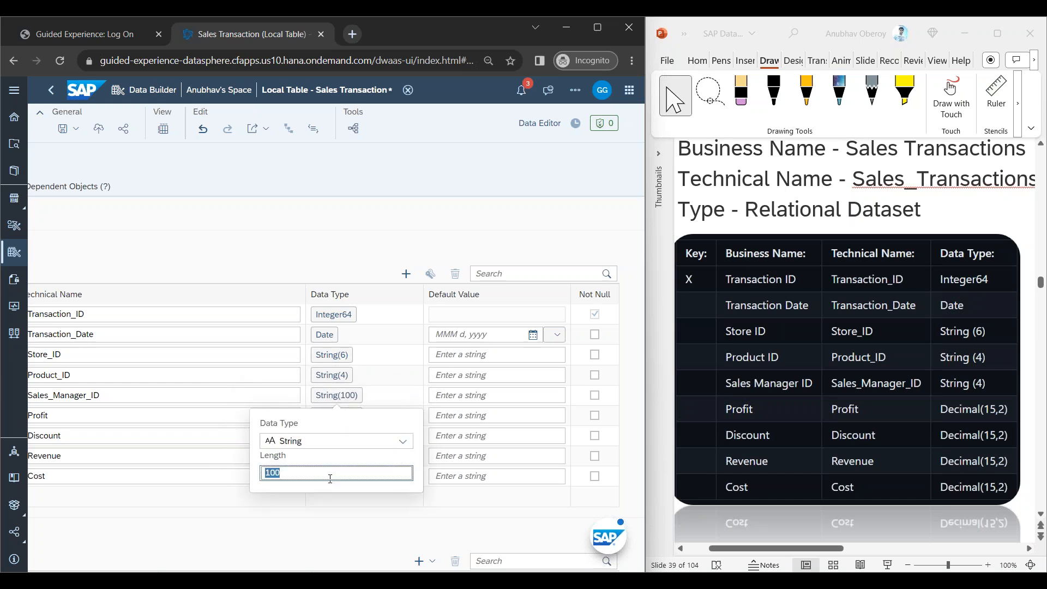
{"action": "type", "text": "4"}
{"action": "key", "text": "Return"}
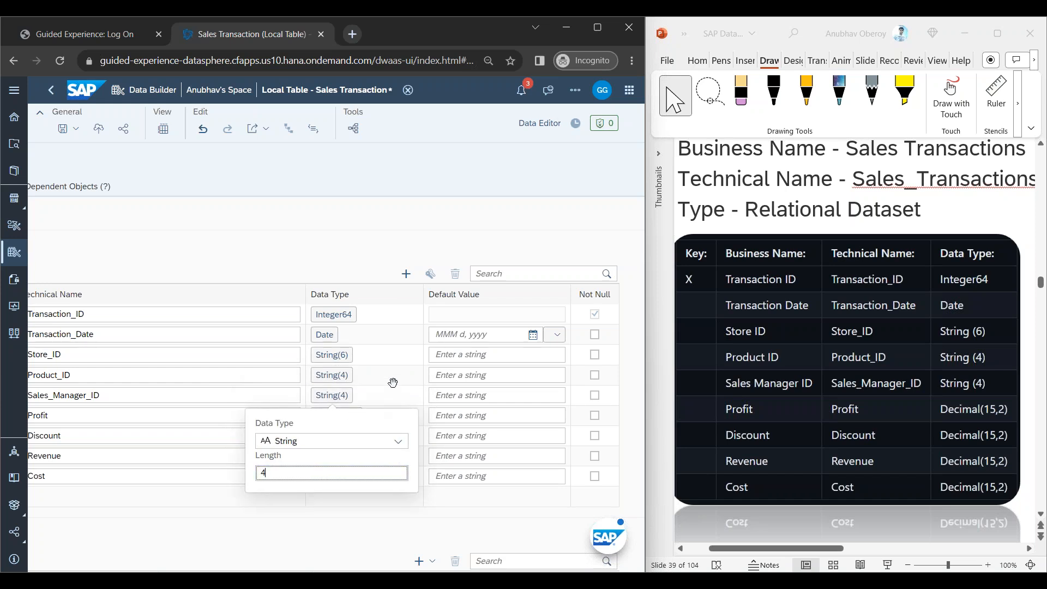
Step: Change the Profit column's data type to Decimal with precision 15, giving Decimal(15, 2)
{"action": "left_click", "coordinate": [352, 418]}
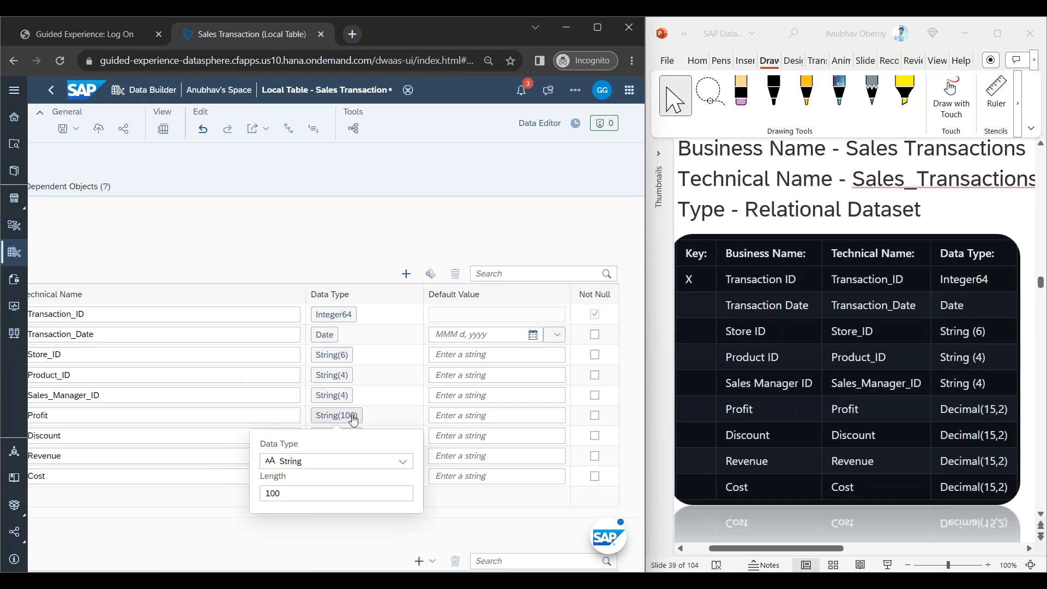
{"action": "left_click", "coordinate": [355, 461]}
{"action": "key", "text": "d"}
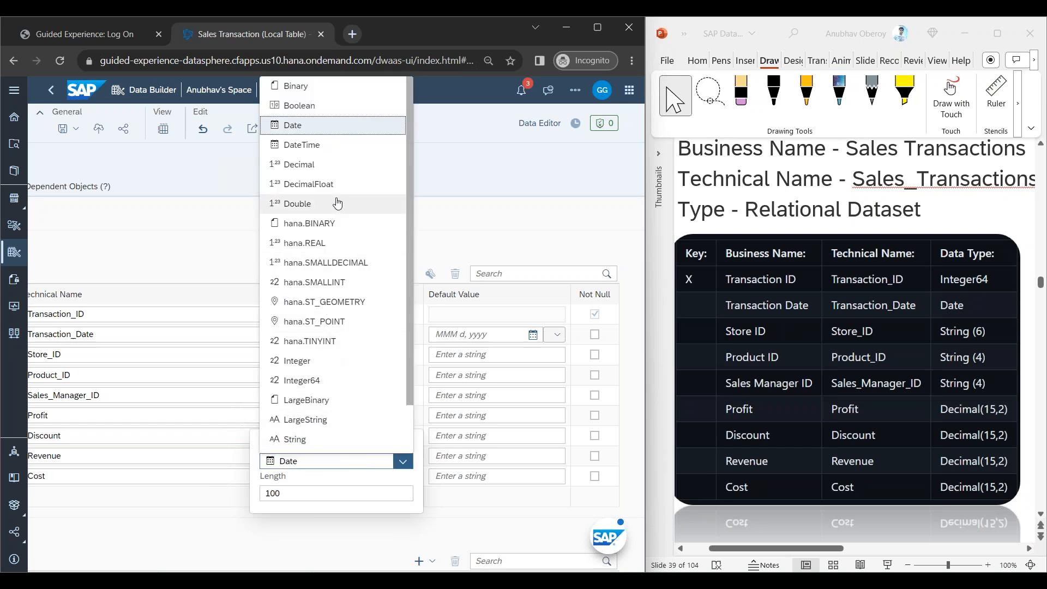
{"action": "left_click", "coordinate": [332, 164]}
{"action": "double_click", "coordinate": [296, 494]}
{"action": "type", "text": "15"}
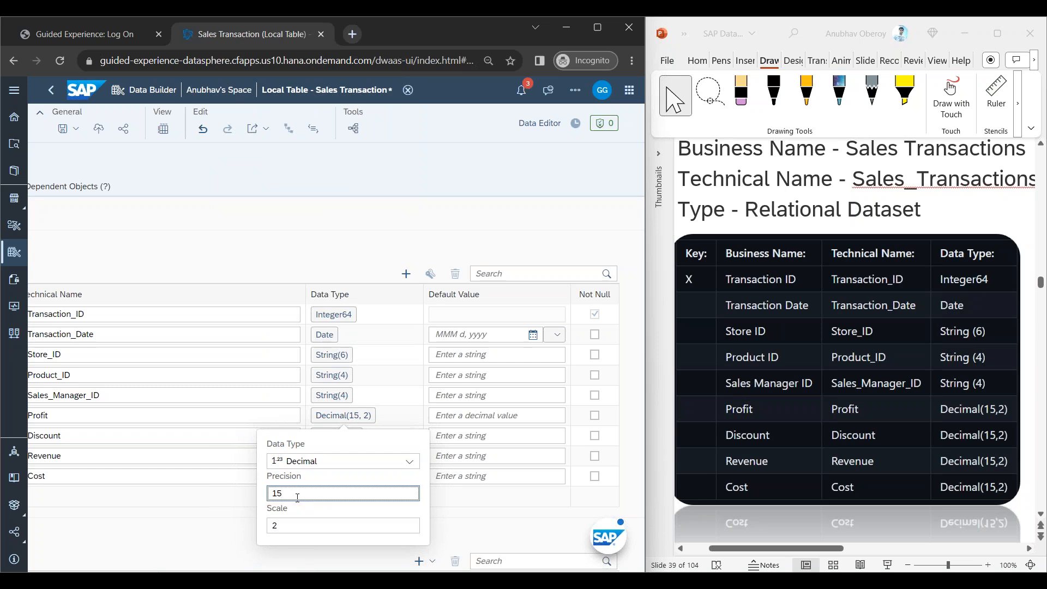
Step: Change the Discount column's data type to Decimal with precision 15, giving Decimal(15, 2)
{"action": "left_click", "coordinate": [349, 436]}
{"action": "left_click", "coordinate": [347, 485]}
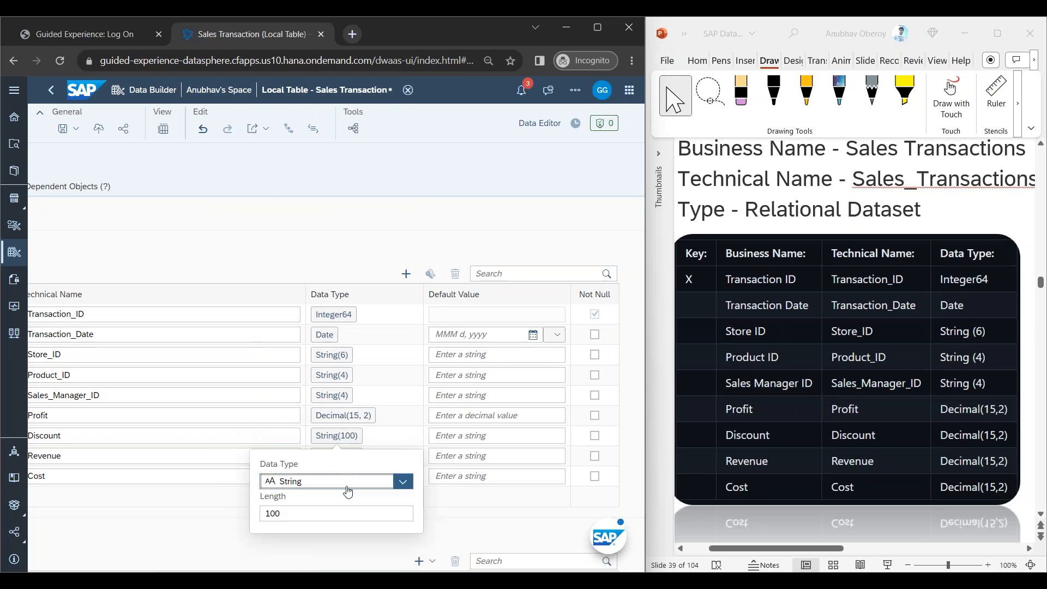
{"action": "type", "text": "de"}
{"action": "left_click", "coordinate": [326, 173]}
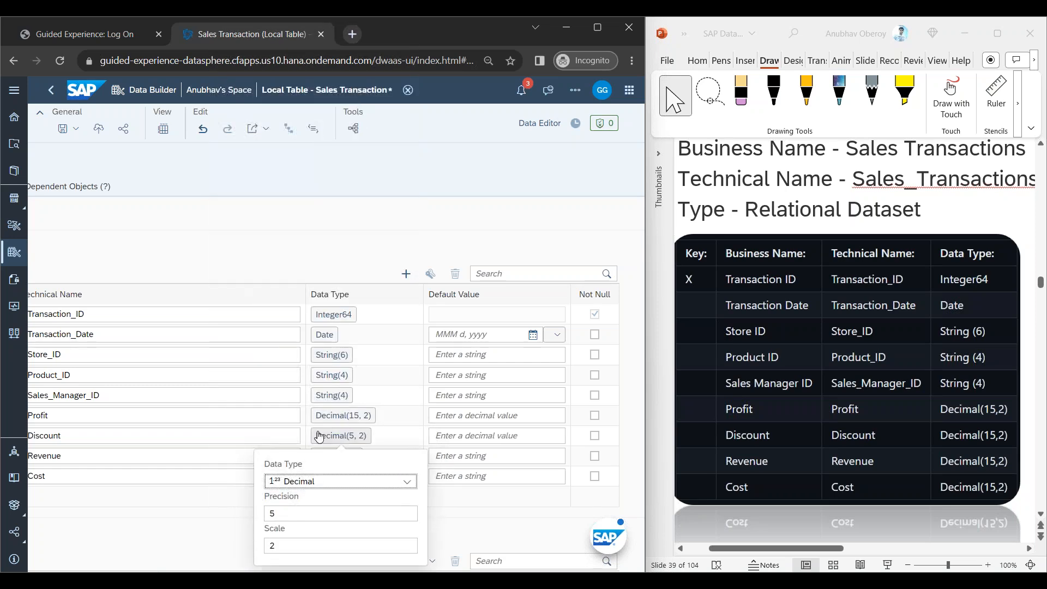
{"action": "double_click", "coordinate": [306, 511]}
{"action": "type", "text": "15"}
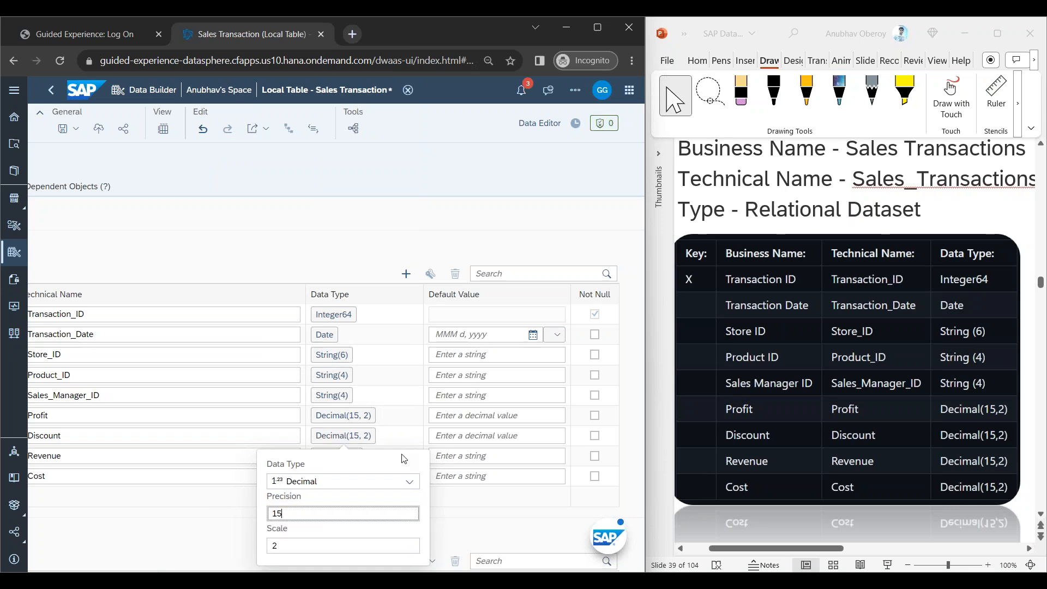
{"action": "left_click_drag", "start_coordinate": [401, 454], "coordinate": [369, 441]}
{"action": "left_click", "coordinate": [476, 544]}
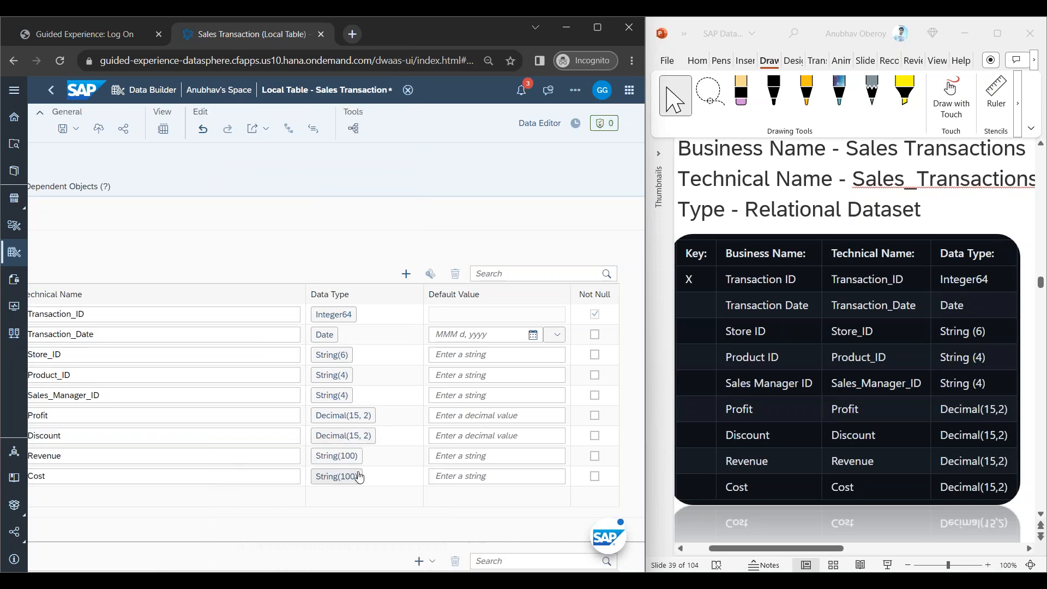
Step: Change the Revenue column's data type to Decimal with precision 15, giving Decimal(15, 2)
{"action": "left_click", "coordinate": [348, 457]}
{"action": "left_click", "coordinate": [374, 502]}
{"action": "key", "text": "d"}
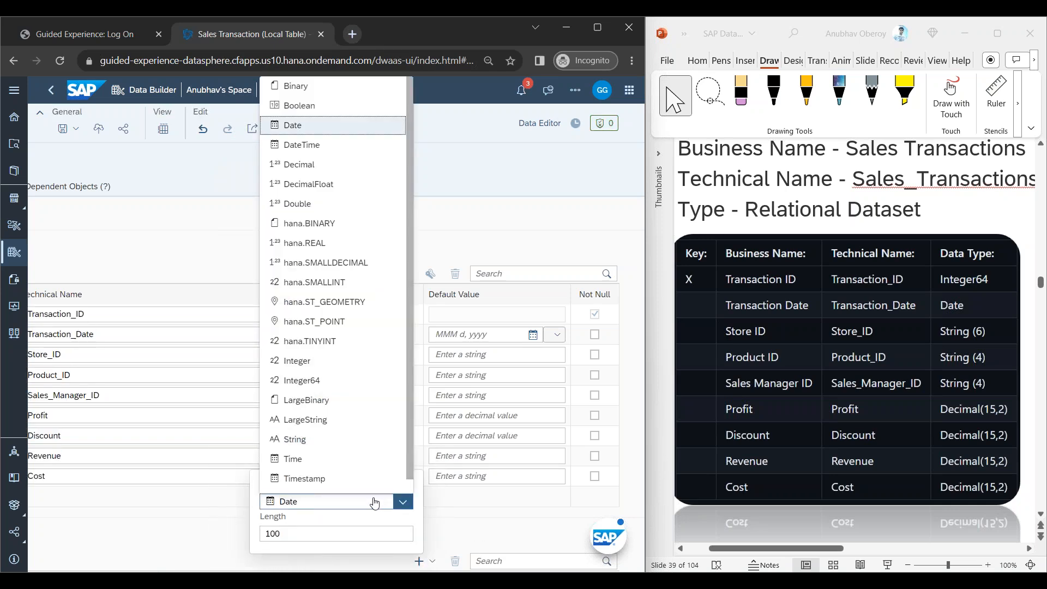
{"action": "key", "text": "d"}
{"action": "key", "text": "d"}
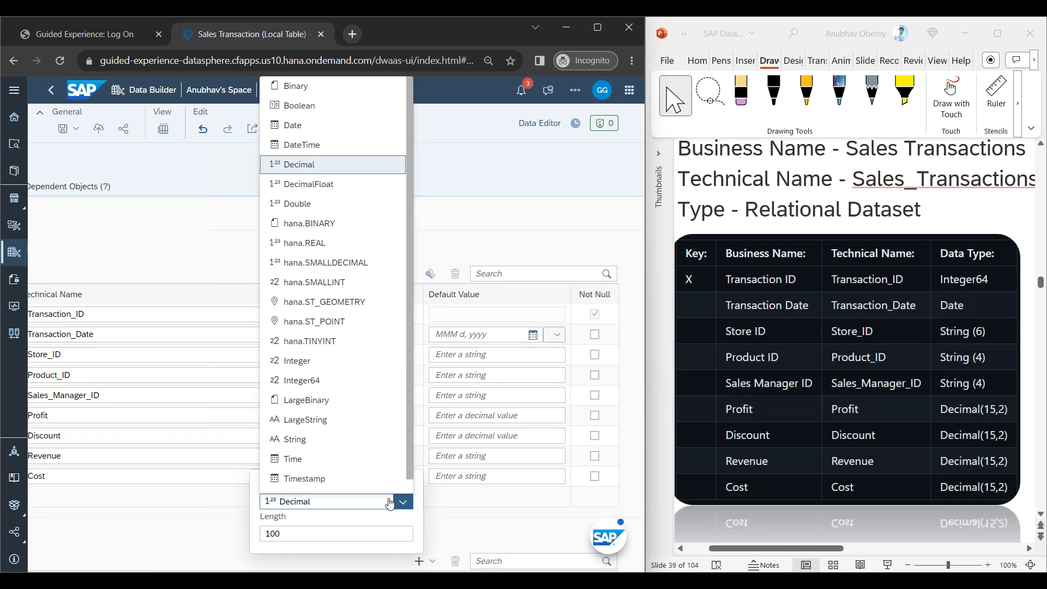
{"action": "left_click", "coordinate": [390, 503]}
{"action": "left_click", "coordinate": [345, 529]}
{"action": "type", "text": "15"}
{"action": "left_click", "coordinate": [453, 517]}
Step: Change the Cost column's data type to Decimal with precision 15, giving Decimal(15, 2)
{"action": "left_click", "coordinate": [345, 479]}
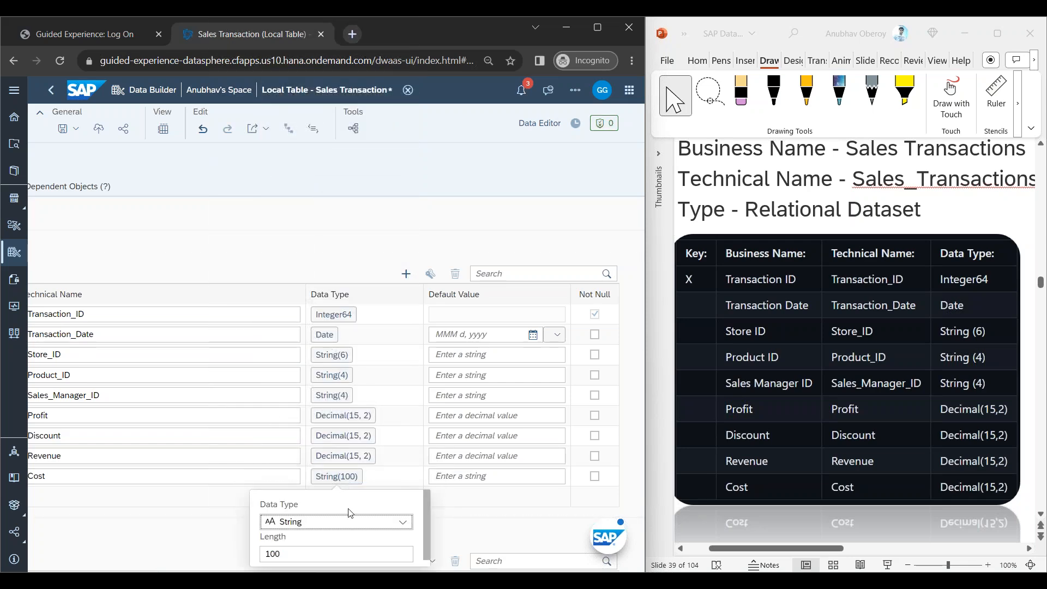
{"action": "left_click", "coordinate": [347, 519]}
{"action": "key", "text": "d"}
{"action": "key", "text": "d"}
{"action": "key", "text": "d"}
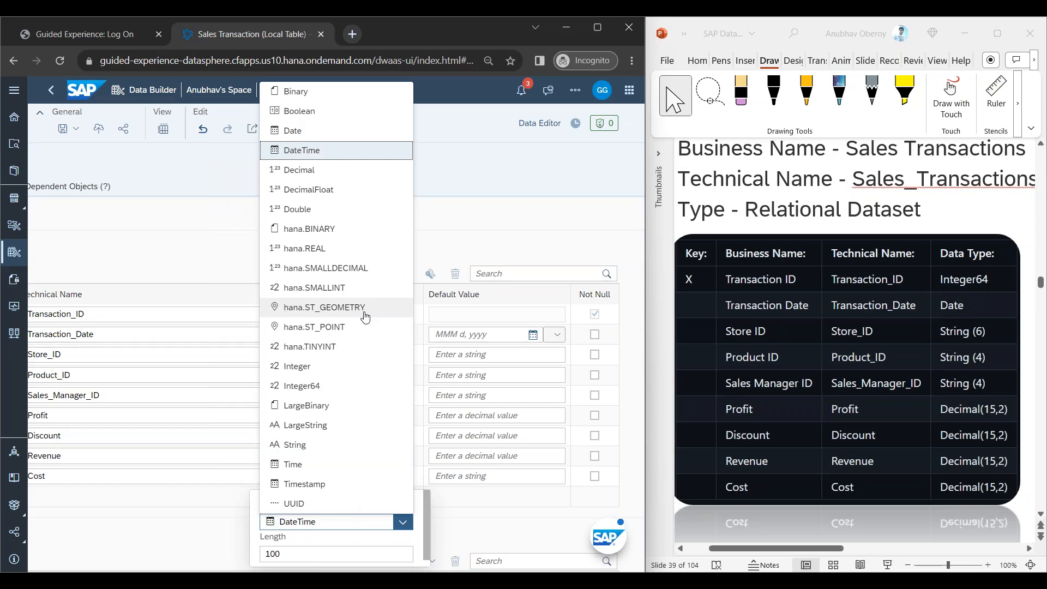
{"action": "key", "text": "Return"}
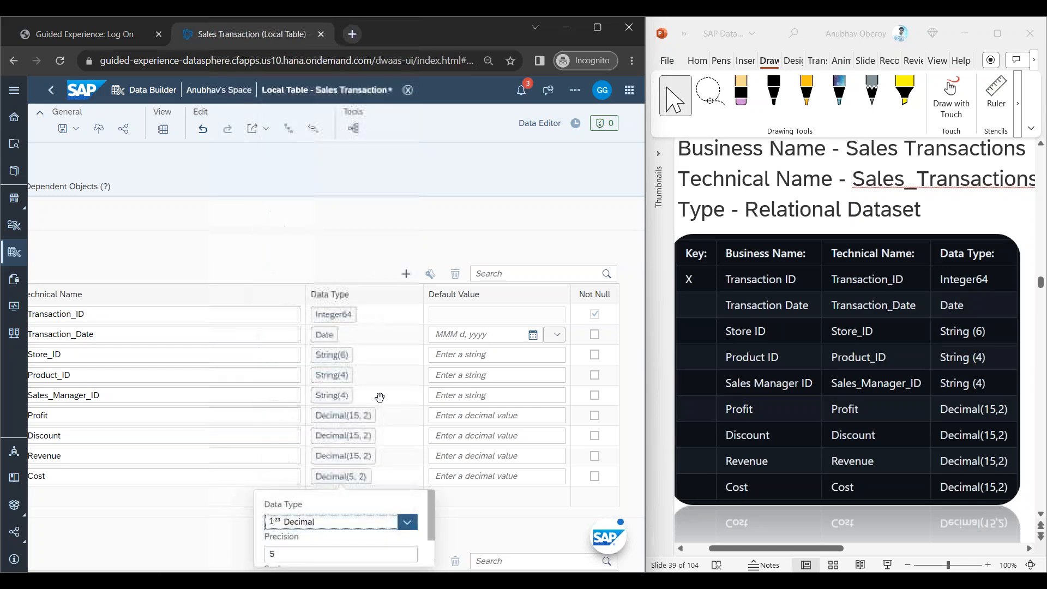
{"action": "left_click", "coordinate": [304, 549]}
{"action": "double_click", "coordinate": [304, 549]}
{"action": "type", "text": "15"}
{"action": "left_click", "coordinate": [476, 537]}
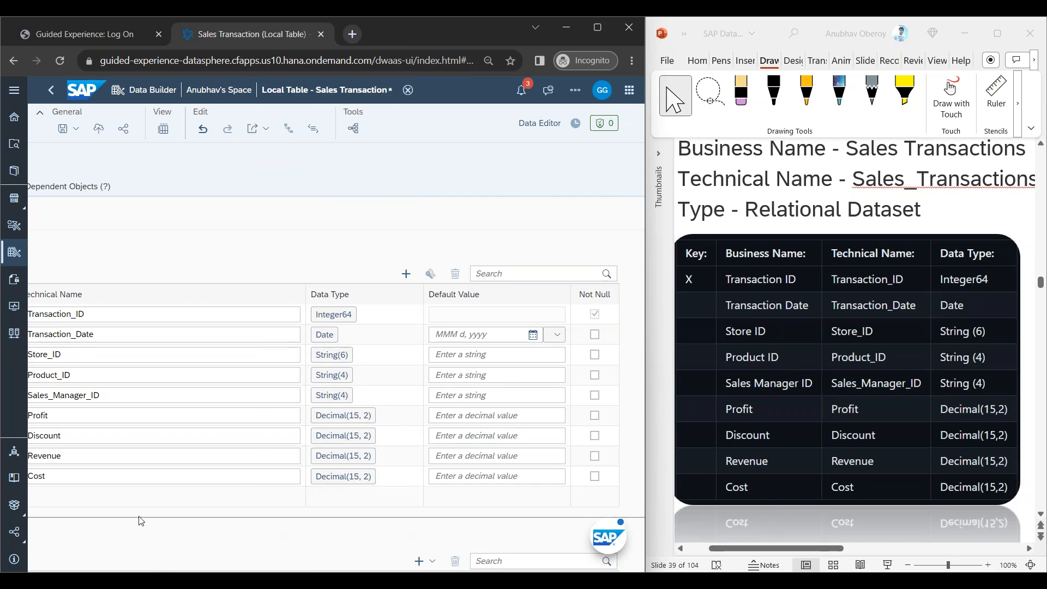
Step: Deploy the Sales Transaction table and return to the Data Builder's file overview
{"action": "left_click_drag", "start_coordinate": [119, 478], "coordinate": [2, 466]}
{"action": "left_click", "coordinate": [109, 456]}
{"action": "key", "text": "shift+Tab"}
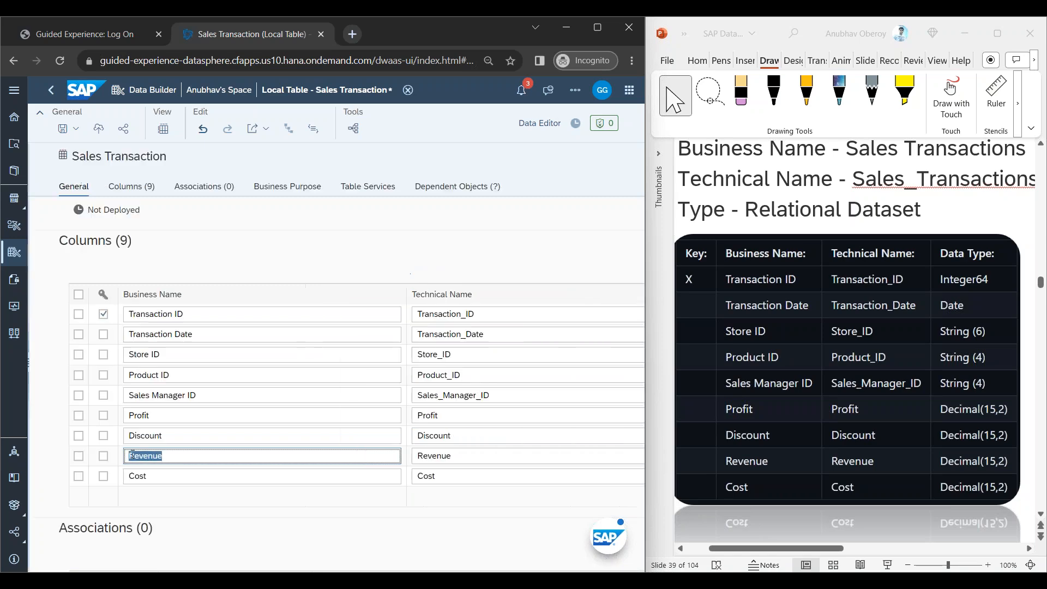
{"action": "scroll", "coordinate": [237, 390], "scroll_direction": "down", "scroll_amount": 7}
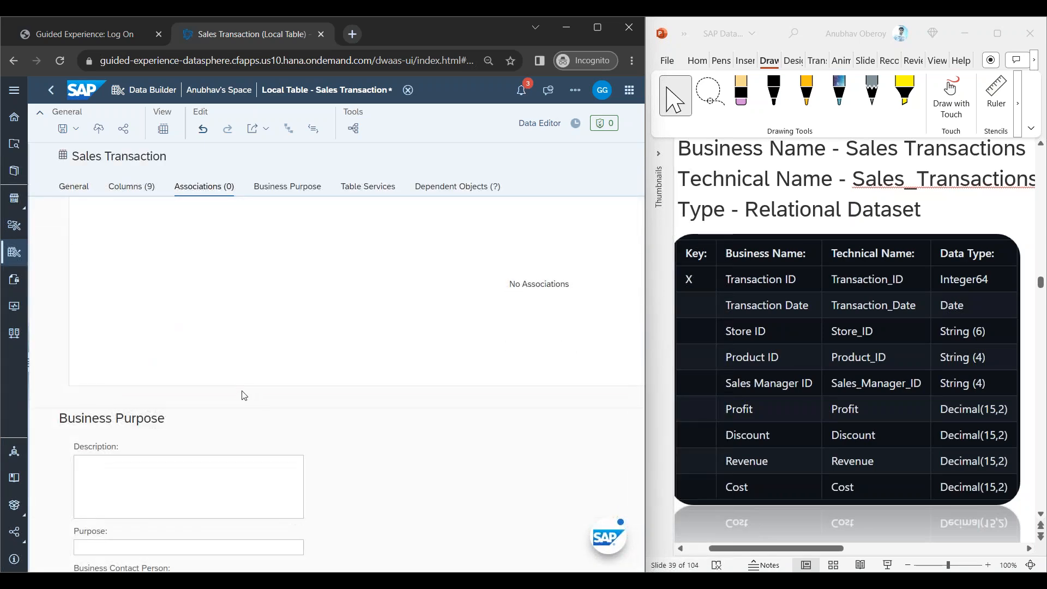
{"action": "scroll", "coordinate": [217, 465], "scroll_direction": "down", "scroll_amount": 3}
{"action": "scroll", "coordinate": [222, 481], "scroll_direction": "up", "scroll_amount": 12}
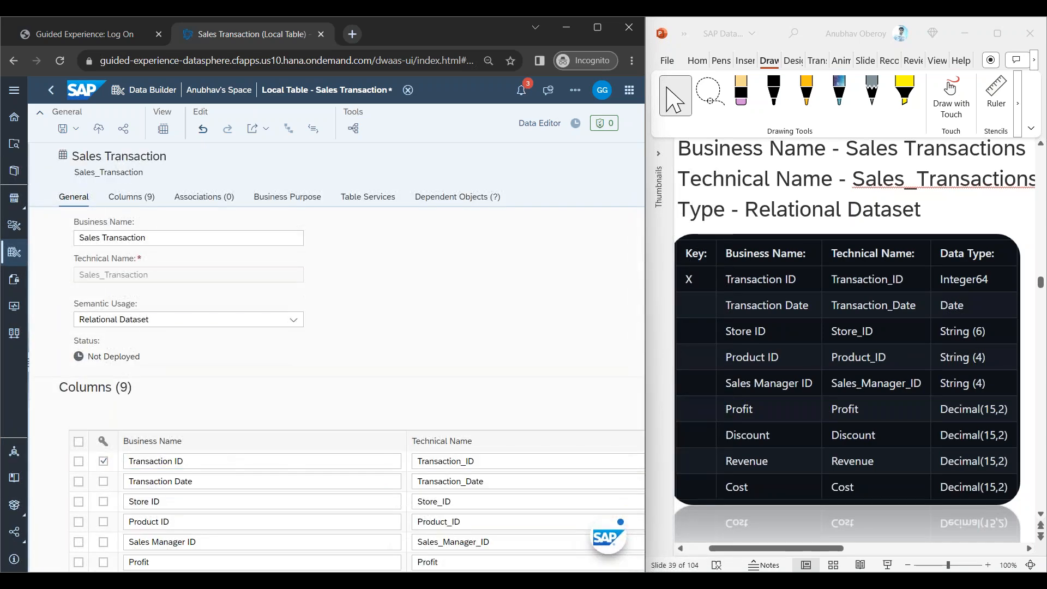
{"action": "left_click", "coordinate": [99, 129]}
{"action": "left_click", "coordinate": [15, 251]}
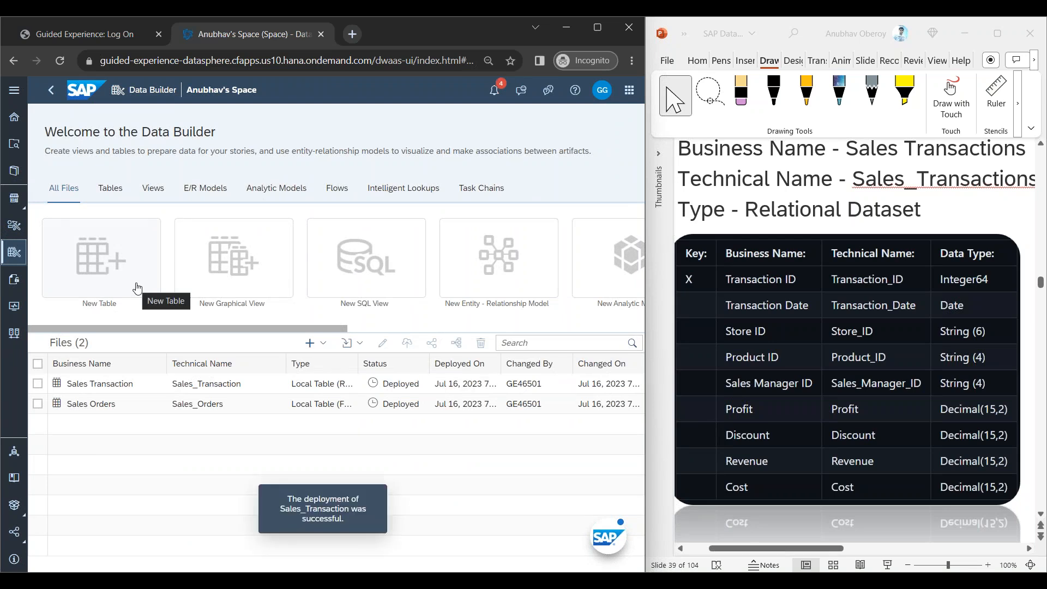
{"action": "left_click_drag", "start_coordinate": [288, 499], "coordinate": [348, 523]}
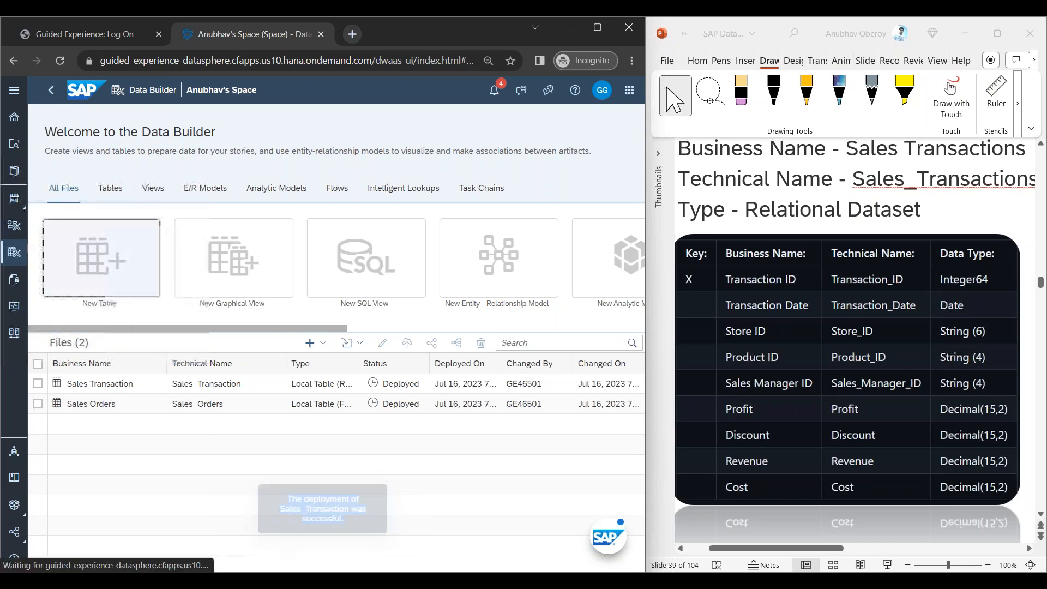
Step: Create a new local table and set its business name to "Store", following the slide's Store table definition
{"action": "left_click", "coordinate": [123, 281]}
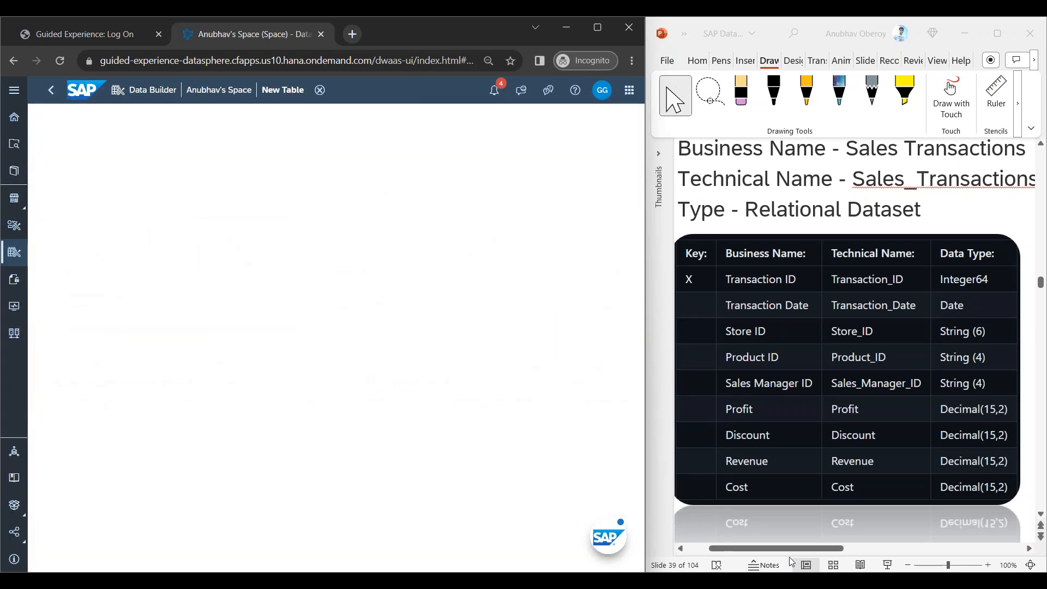
{"action": "left_click", "coordinate": [800, 549]}
{"action": "left_click_drag", "start_coordinate": [849, 550], "coordinate": [885, 553]}
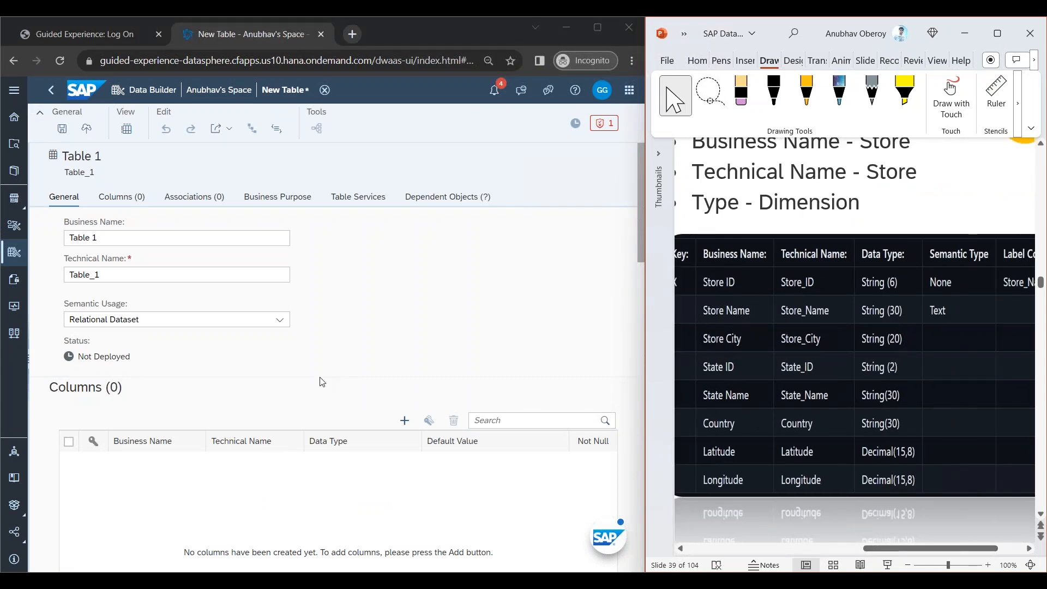
{"action": "triple_click", "coordinate": [100, 237]}
{"action": "type", "text": "Store"}
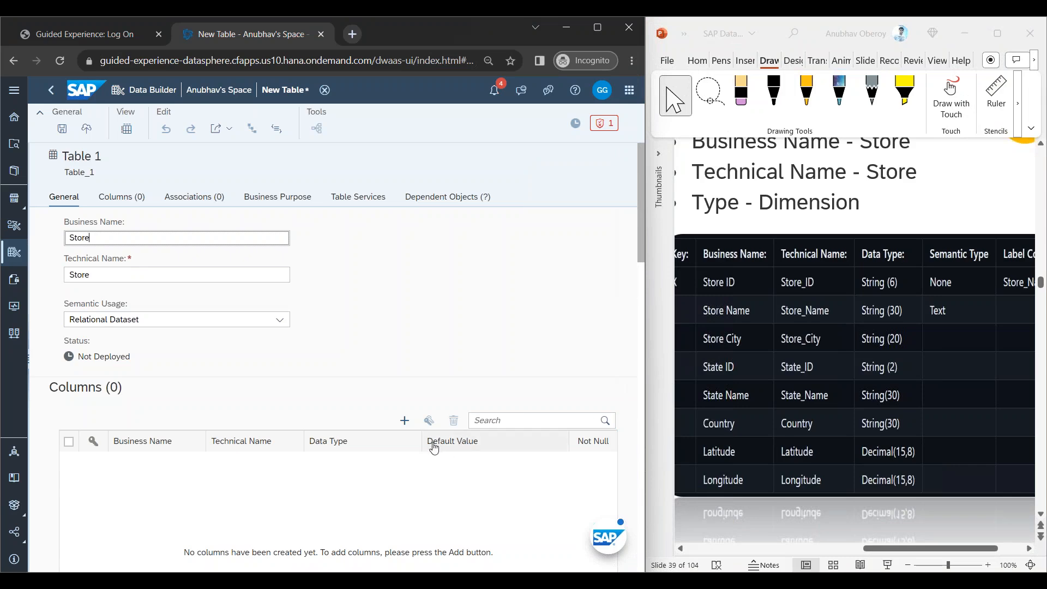
Step: Add nine columns to the Store table
{"action": "left_click", "coordinate": [404, 420]}
{"action": "left_click", "coordinate": [405, 422]}
{"action": "left_click", "coordinate": [404, 420]}
{"action": "left_click", "coordinate": [404, 421]}
{"action": "left_click", "coordinate": [404, 421]}
{"action": "left_click", "coordinate": [404, 420]}
{"action": "left_click", "coordinate": [404, 420]}
{"action": "scroll", "coordinate": [411, 426], "scroll_direction": "down", "scroll_amount": 3}
{"action": "left_click", "coordinate": [404, 274]}
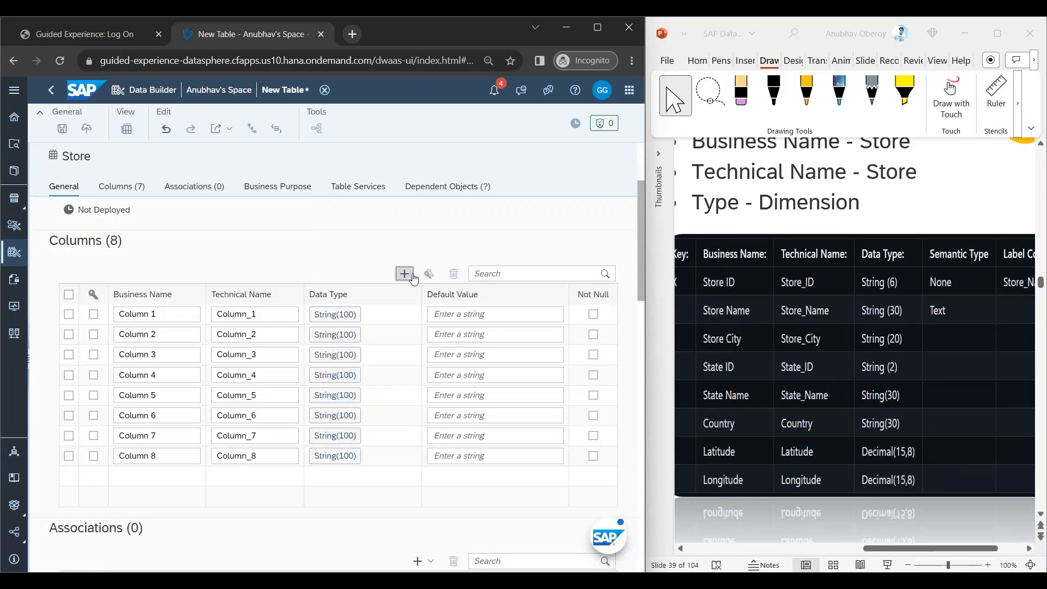
{"action": "left_click", "coordinate": [404, 273]}
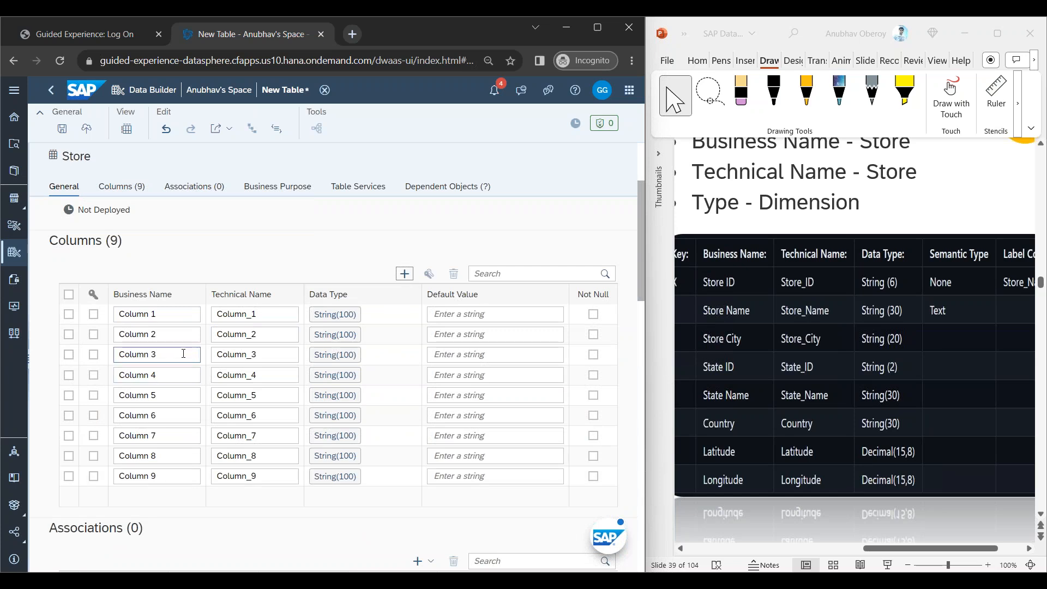
Step: Set the first column's business name to "Store ID" and mark it as the key column
{"action": "triple_click", "coordinate": [171, 317]}
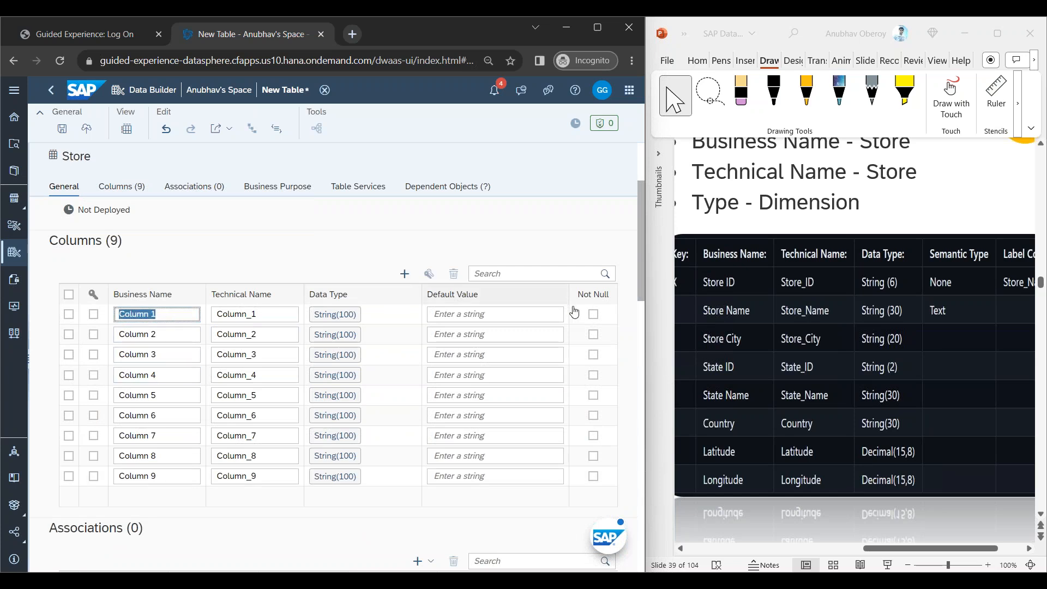
{"action": "scroll", "coordinate": [769, 363], "scroll_direction": "up", "scroll_amount": 1}
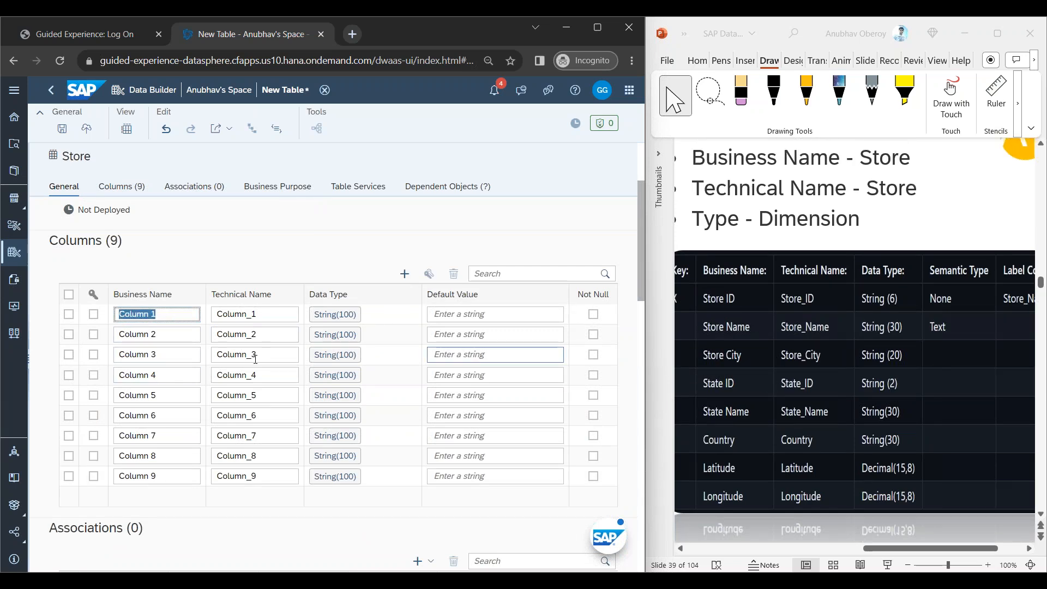
{"action": "type", "text": "Sotre"}
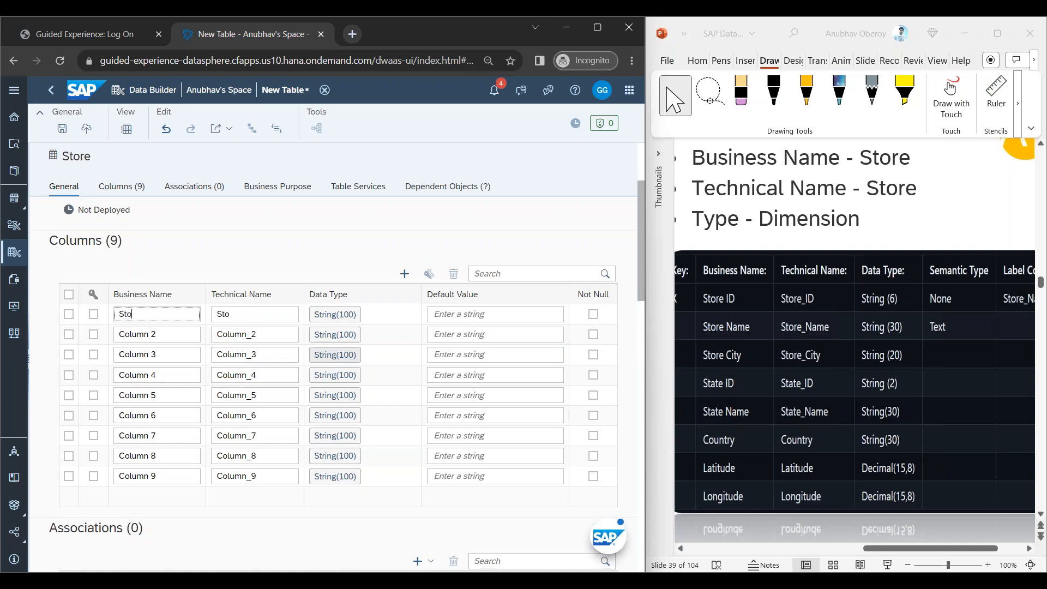
{"action": "left_click", "coordinate": [93, 314]}
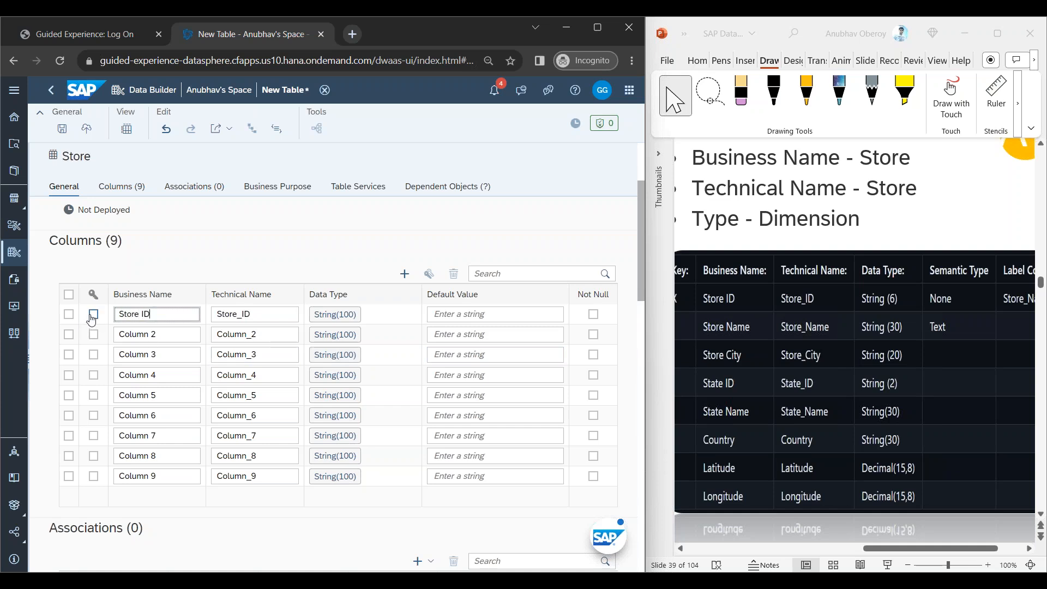
Step: Set the business names of the second and third columns to "Store Name" and "Store City"
{"action": "double_click", "coordinate": [170, 328]}
{"action": "triple_click", "coordinate": [170, 328]}
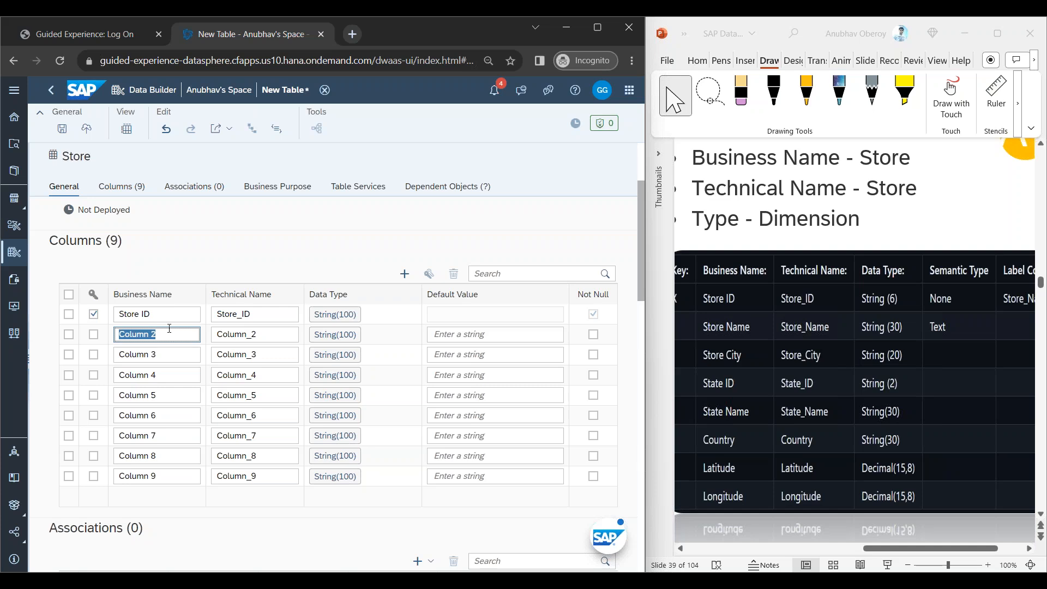
{"action": "type", "text": "Store Name"}
{"action": "double_click", "coordinate": [168, 354]}
{"action": "triple_click", "coordinate": [167, 353]}
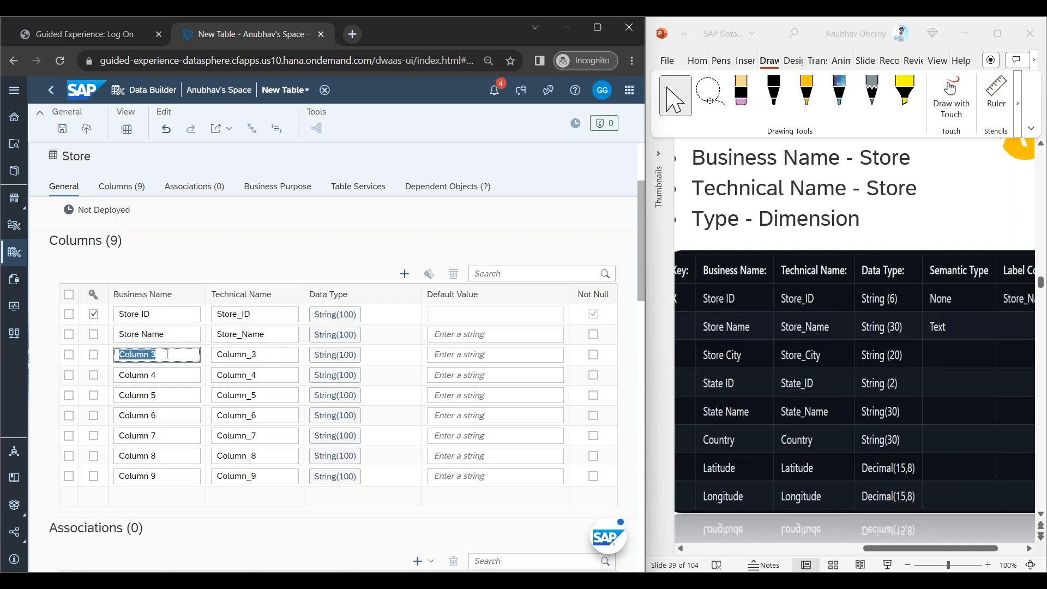
{"action": "type", "text": "Store City"}
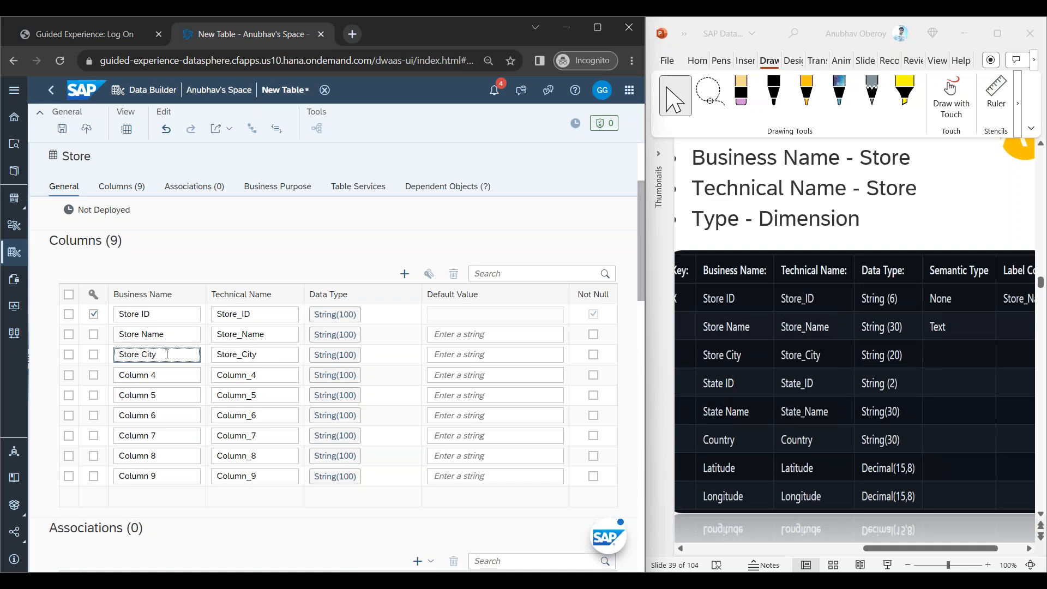
Step: Set the business names of the fourth and fifth columns to "State ID" and "State Name"
{"action": "left_click", "coordinate": [169, 375]}
{"action": "double_click", "coordinate": [169, 374]}
{"action": "triple_click", "coordinate": [168, 374]}
{"action": "type", "text": "State ID"}
{"action": "triple_click", "coordinate": [162, 398]}
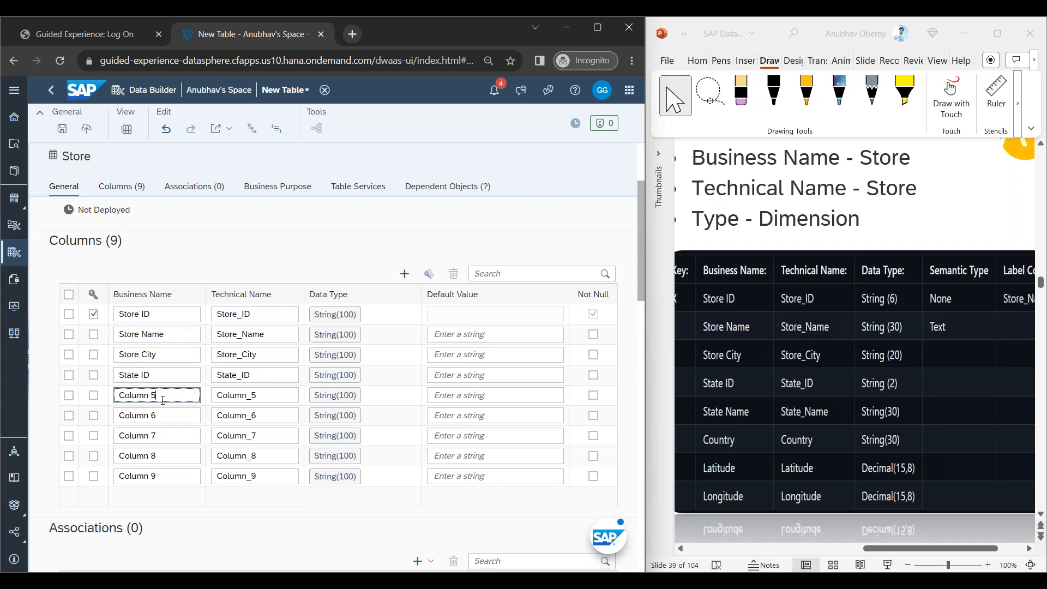
{"action": "type", "text": "State Name"}
Step: Set the business names of the sixth to eighth columns to "Country", "Latitude" and "Longitude"
{"action": "triple_click", "coordinate": [163, 415]}
{"action": "type", "text": "Co"}
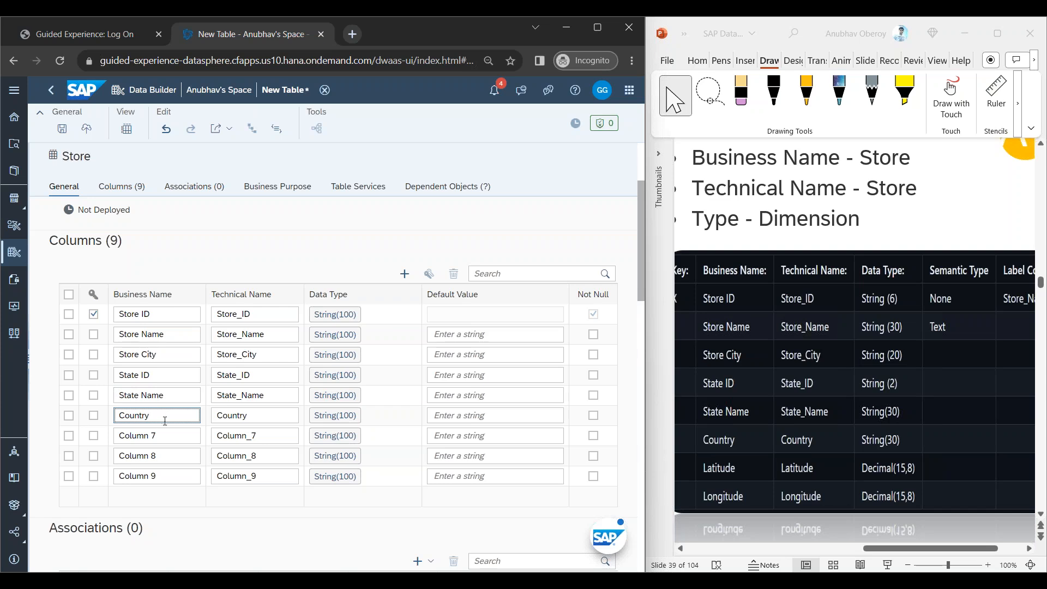
{"action": "triple_click", "coordinate": [166, 436]}
{"action": "type", "text": "Latitude"}
{"action": "double_click", "coordinate": [178, 455]}
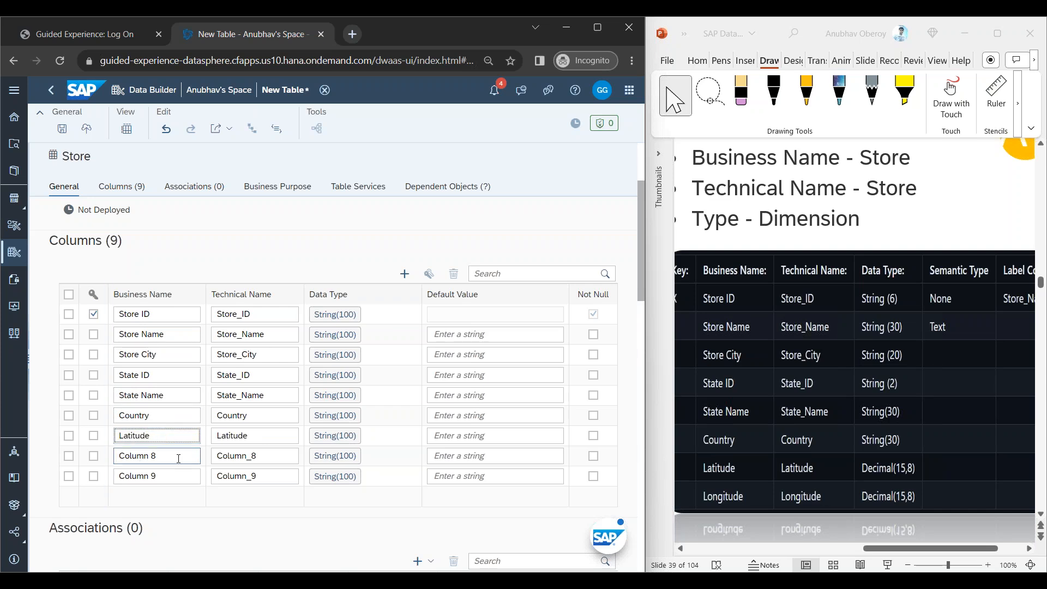
{"action": "triple_click", "coordinate": [178, 455]}
{"action": "type", "text": "Longitude"}
Step: Delete the unused ninth column and set the Store table's semantic usage to Dimension
{"action": "left_click", "coordinate": [69, 476]}
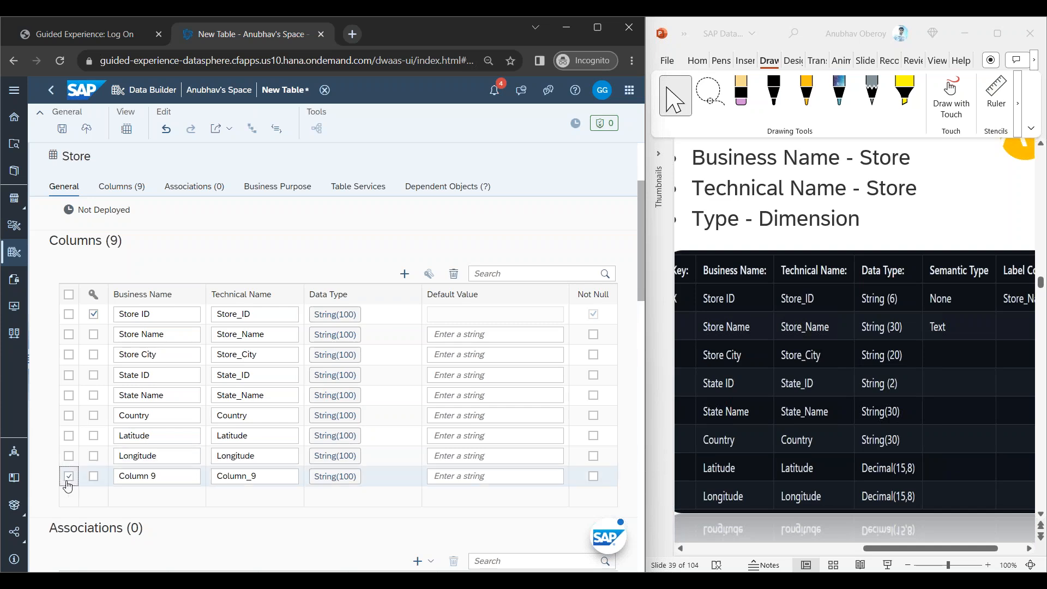
{"action": "left_click", "coordinate": [454, 274]}
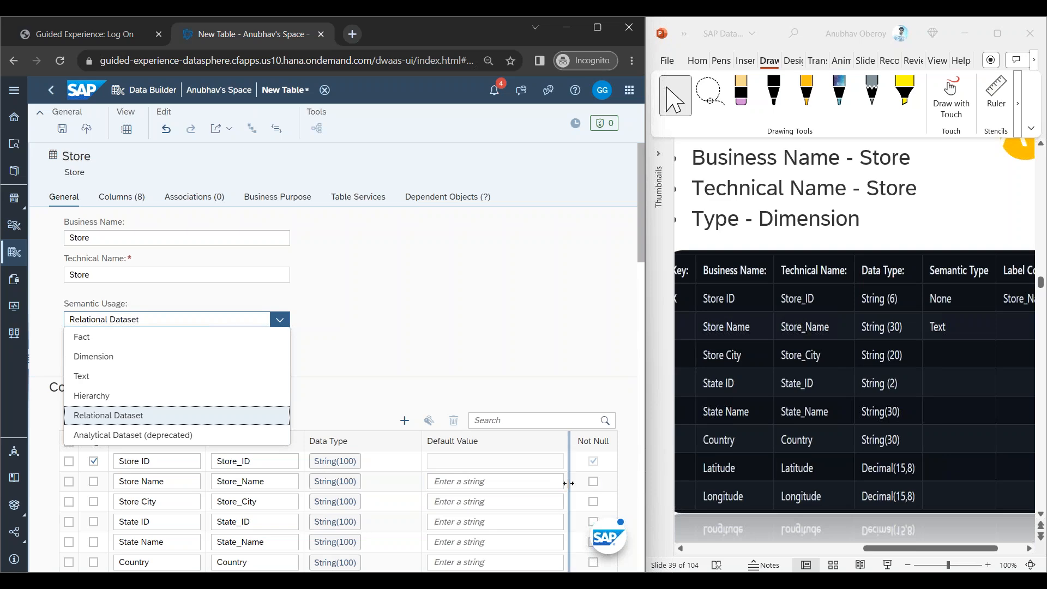
{"action": "left_click", "coordinate": [117, 361]}
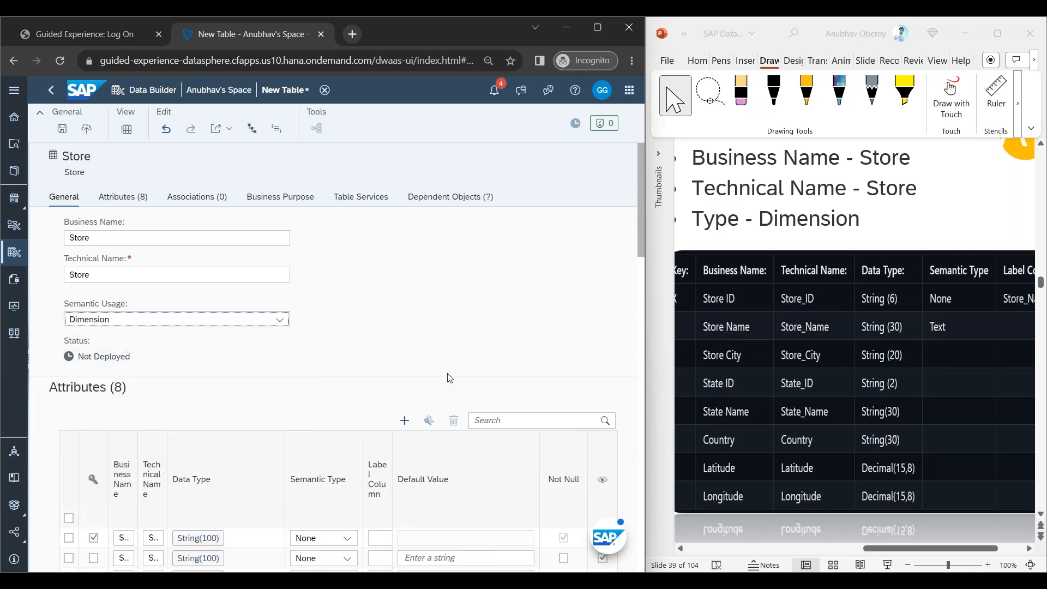
Step: Maximize the browser window and set the page zoom to 110%
{"action": "scroll", "coordinate": [447, 376], "scroll_direction": "down", "scroll_amount": 5}
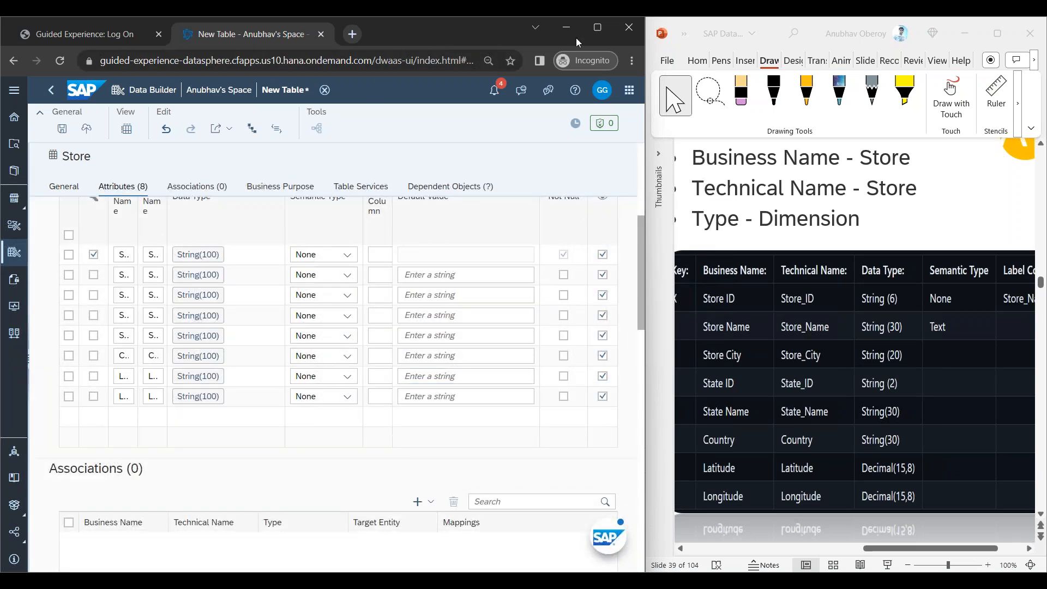
{"action": "left_click", "coordinate": [596, 36]}
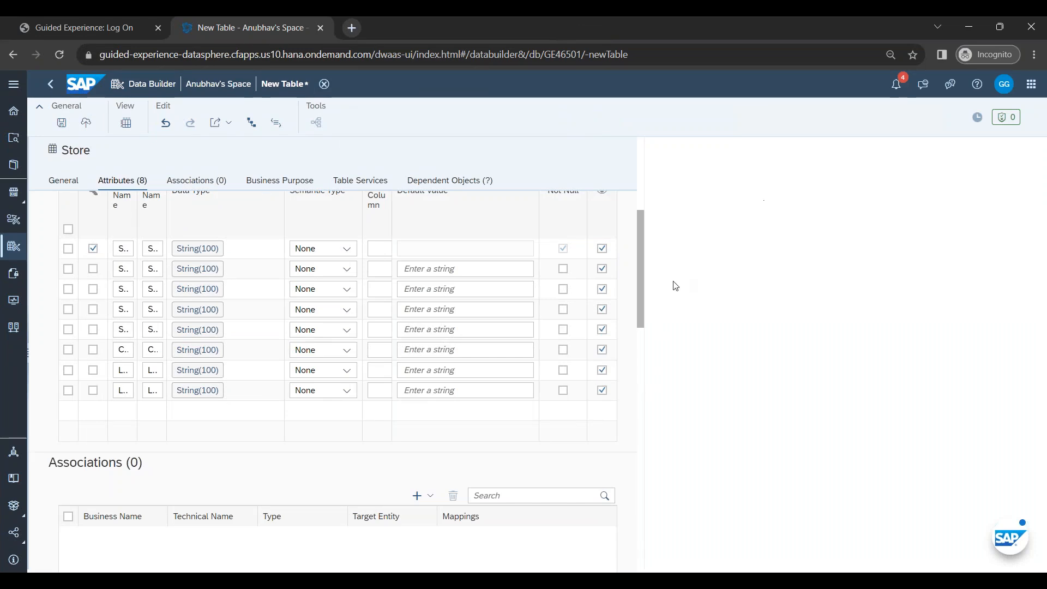
{"action": "key", "text": "ctrl+minus"}
{"action": "key", "text": "ctrl+minus"}
{"action": "key", "text": "ctrl+minus"}
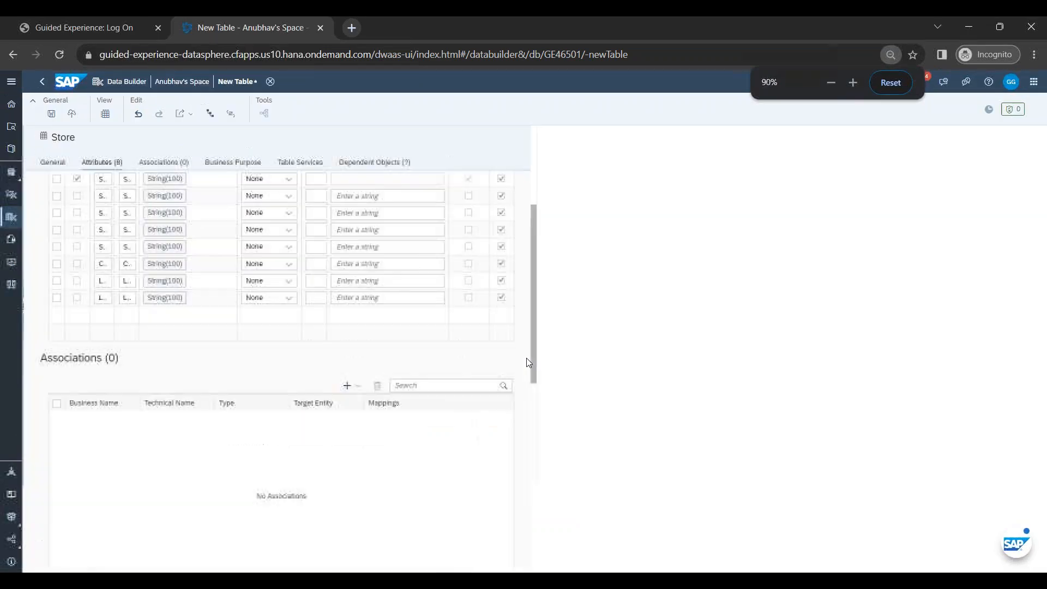
{"action": "key", "text": "ctrl+plus"}
{"action": "key", "text": "ctrl+plus"}
{"action": "key", "text": "ctrl+plus"}
{"action": "key", "text": "ctrl+plus"}
{"action": "key", "text": "ctrl+plus"}
{"action": "key", "text": "ctrl+minus"}
{"action": "key", "text": "ctrl+minus"}
{"action": "key", "text": "ctrl+minus"}
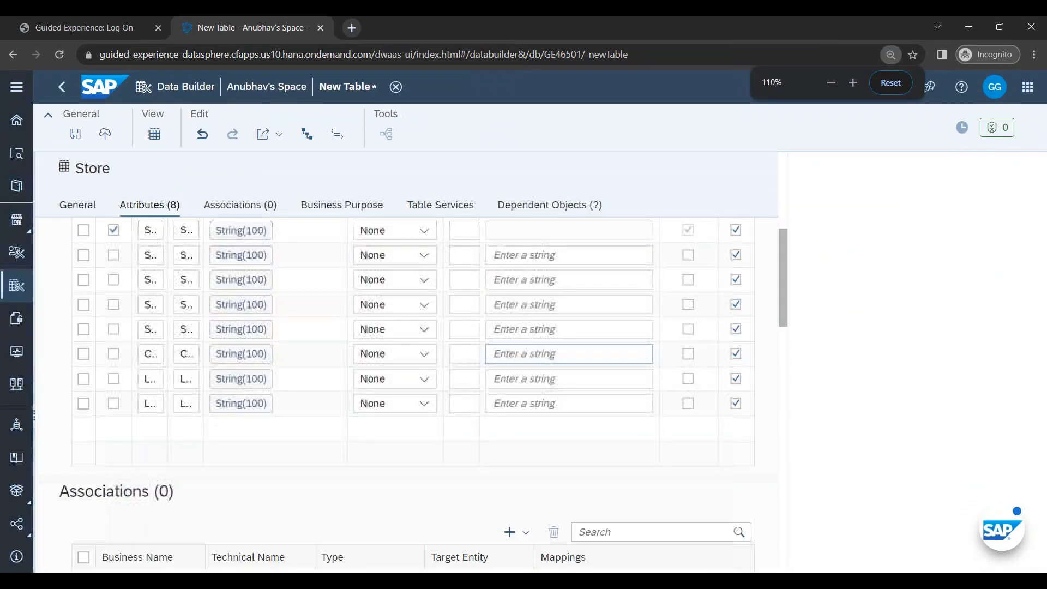
Step: Save the Store table, return to the Data Builder's file overview and reopen the table from the file list
{"action": "left_click", "coordinate": [79, 136]}
{"action": "left_click", "coordinate": [572, 392]}
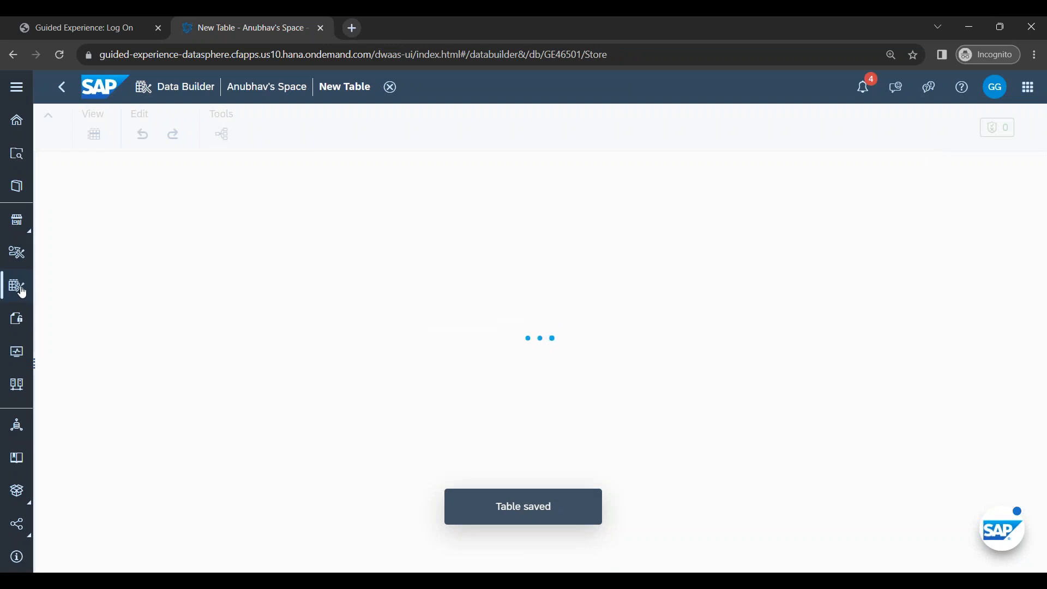
{"action": "left_click", "coordinate": [22, 293]}
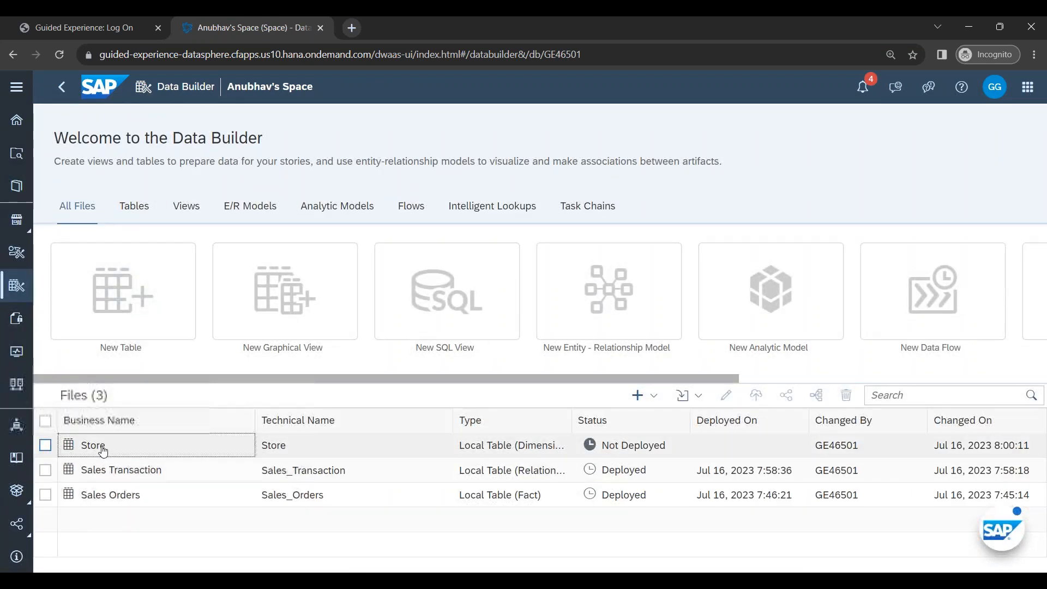
{"action": "left_click", "coordinate": [94, 445]}
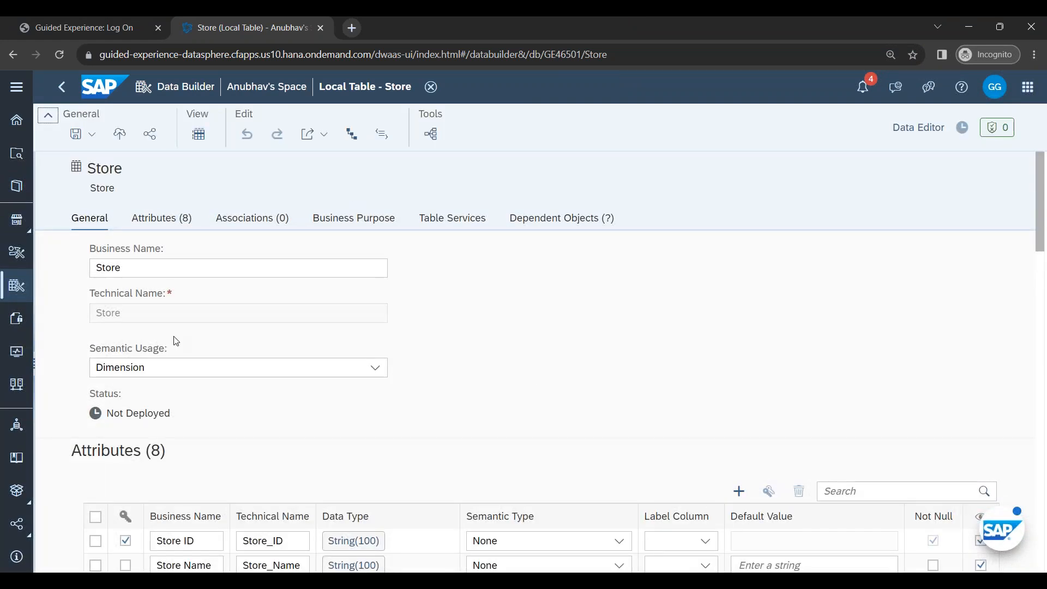
Step: Inspect the label column choices available for the Store ID attribute
{"action": "scroll", "coordinate": [627, 358], "scroll_direction": "down", "scroll_amount": 4}
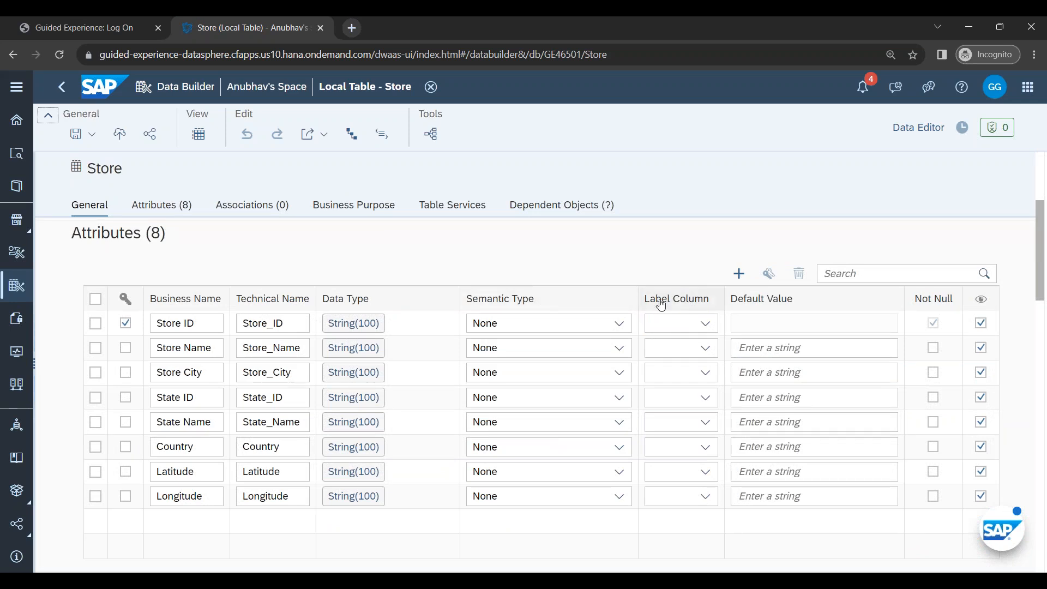
{"action": "left_click", "coordinate": [244, 327]}
{"action": "left_click", "coordinate": [274, 348]}
{"action": "left_click", "coordinate": [254, 324]}
{"action": "left_click", "coordinate": [284, 355]}
{"action": "left_click", "coordinate": [705, 324]}
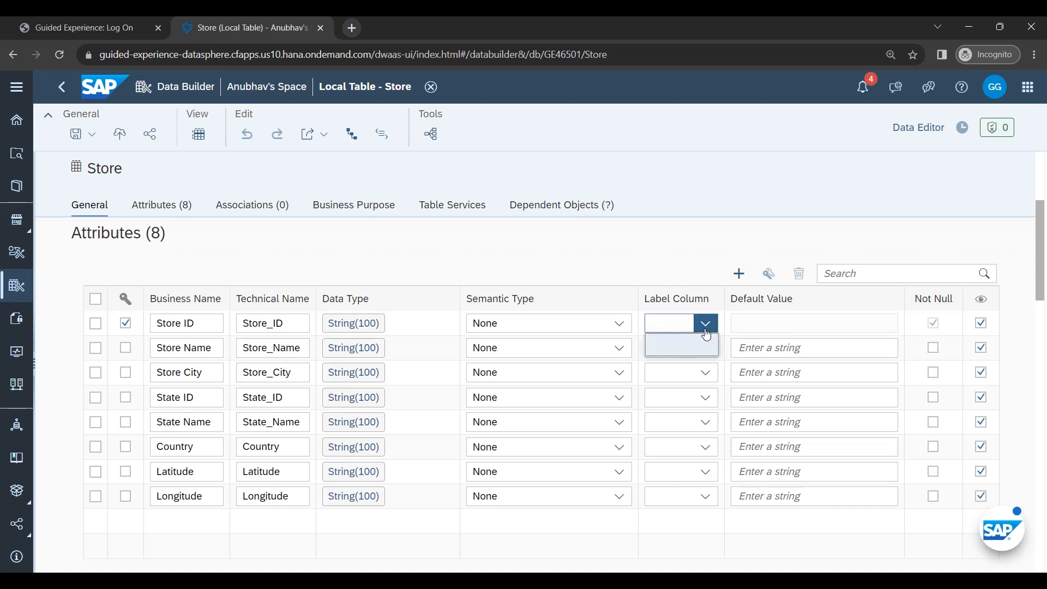
Step: Reload the Store table page and recheck the label column choices for Store ID
{"action": "key", "text": "F5"}
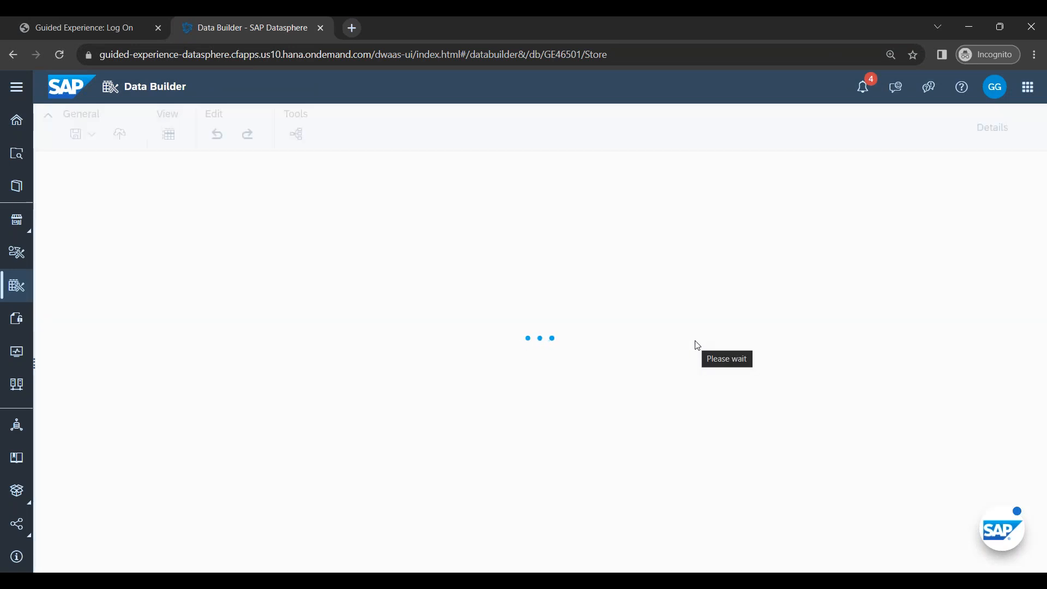
{"action": "scroll", "coordinate": [694, 343], "scroll_direction": "down", "scroll_amount": 8}
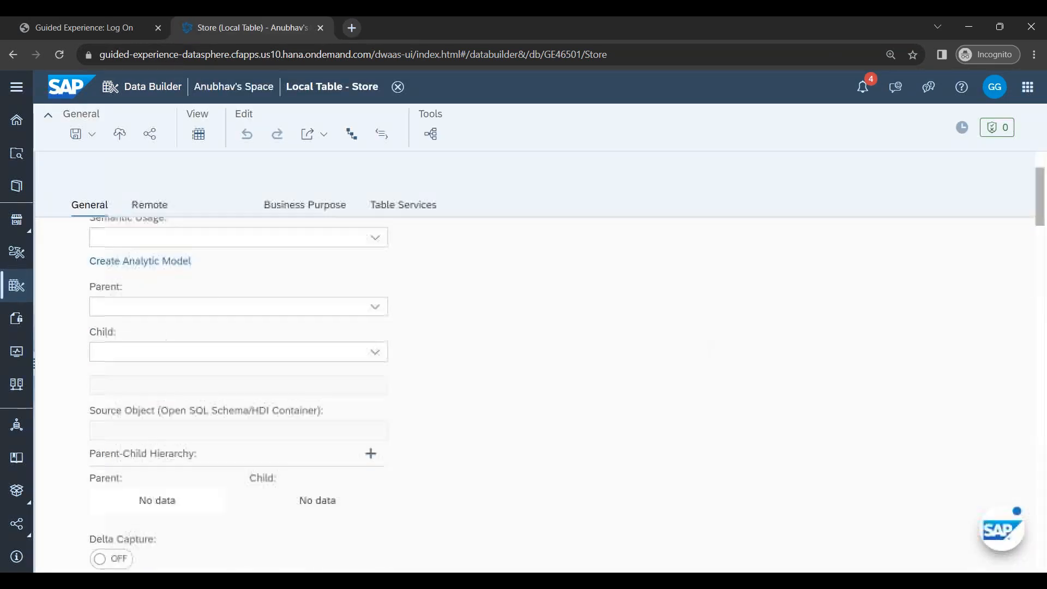
{"action": "scroll", "coordinate": [692, 346], "scroll_direction": "down", "scroll_amount": 6}
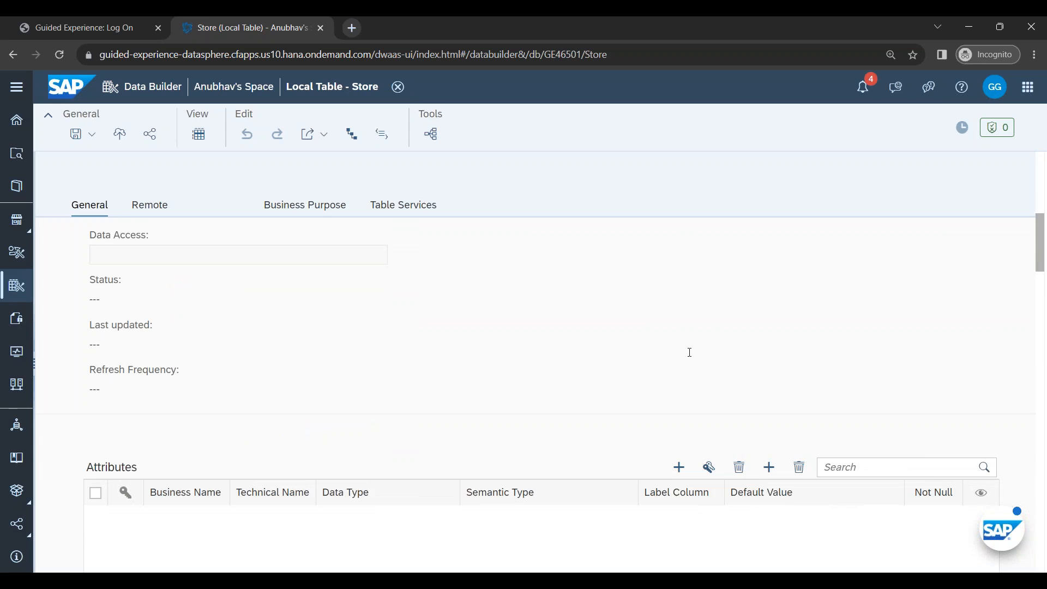
{"action": "scroll", "coordinate": [688, 360], "scroll_direction": "down", "scroll_amount": 5}
{"action": "left_click", "coordinate": [703, 312]}
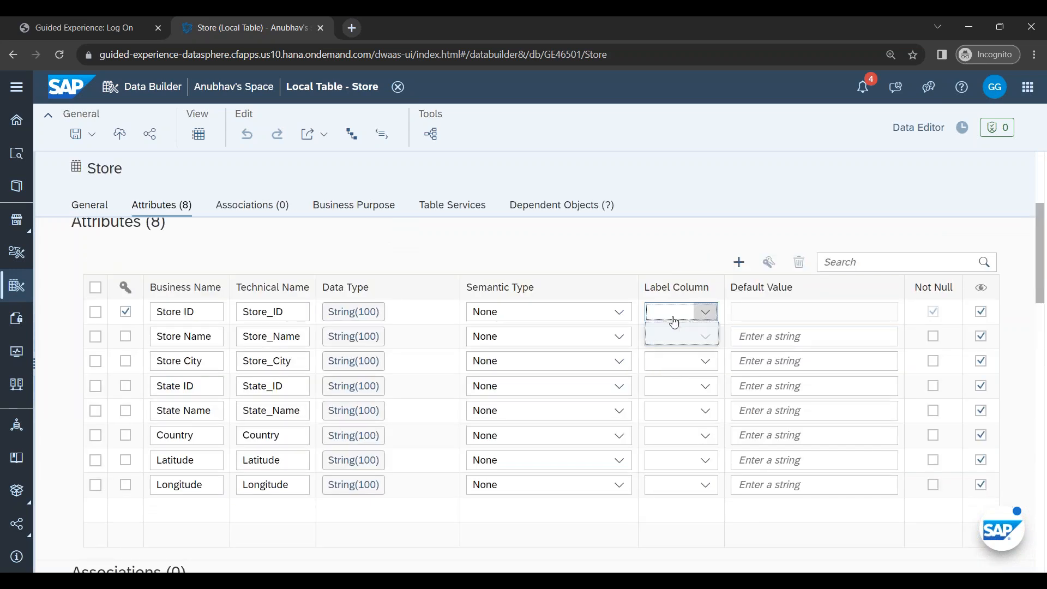
{"action": "left_click", "coordinate": [620, 311]}
{"action": "left_click", "coordinate": [571, 409]}
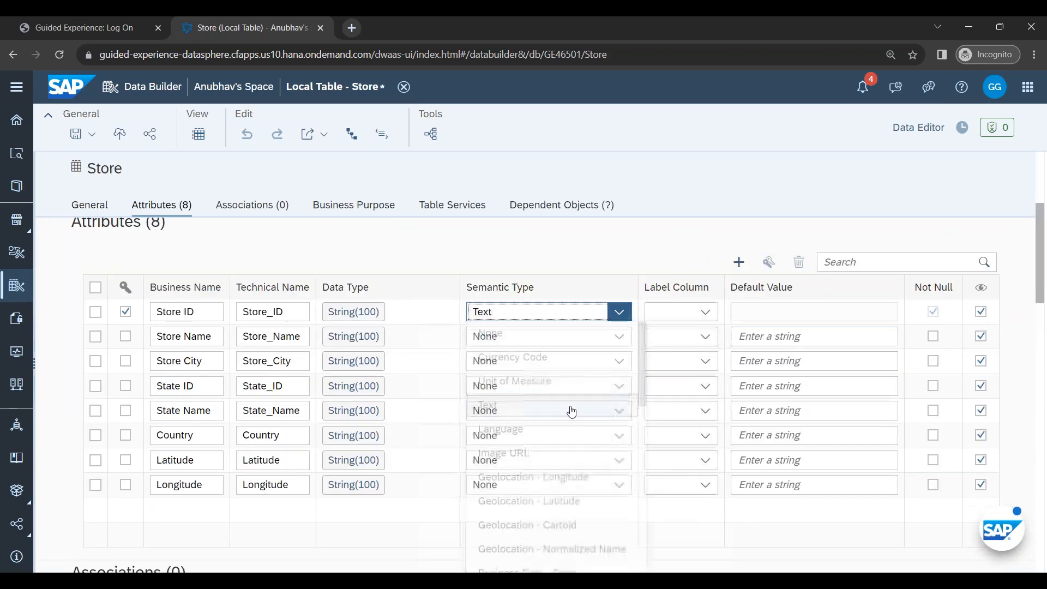
{"action": "left_click", "coordinate": [620, 311]}
{"action": "left_click", "coordinate": [593, 334]}
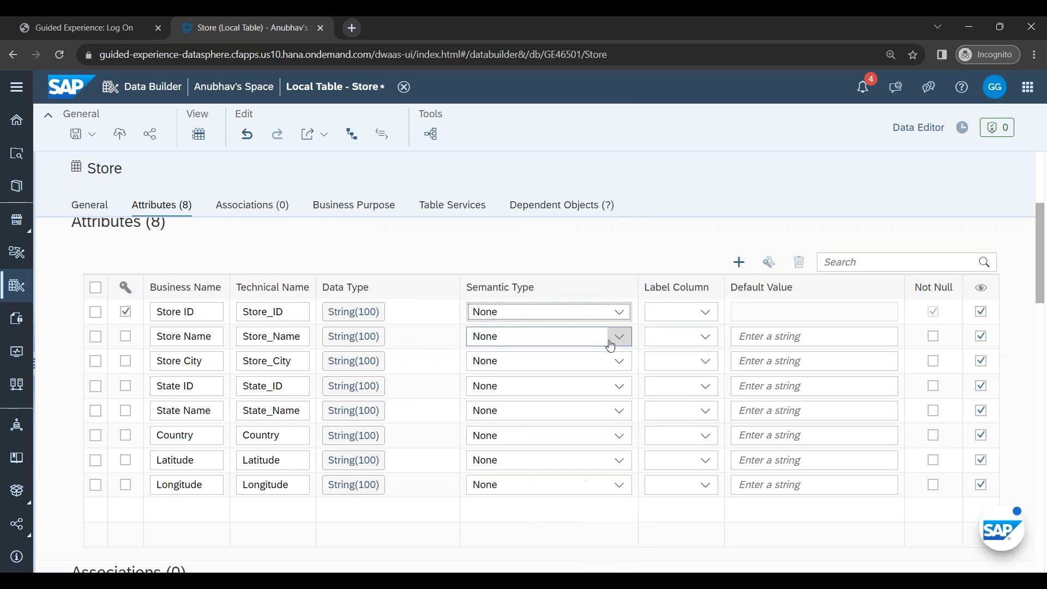
Step: Set the semantic type of the Store Name and State Name attributes to Text
{"action": "left_click", "coordinate": [610, 343]}
{"action": "left_click", "coordinate": [514, 158]}
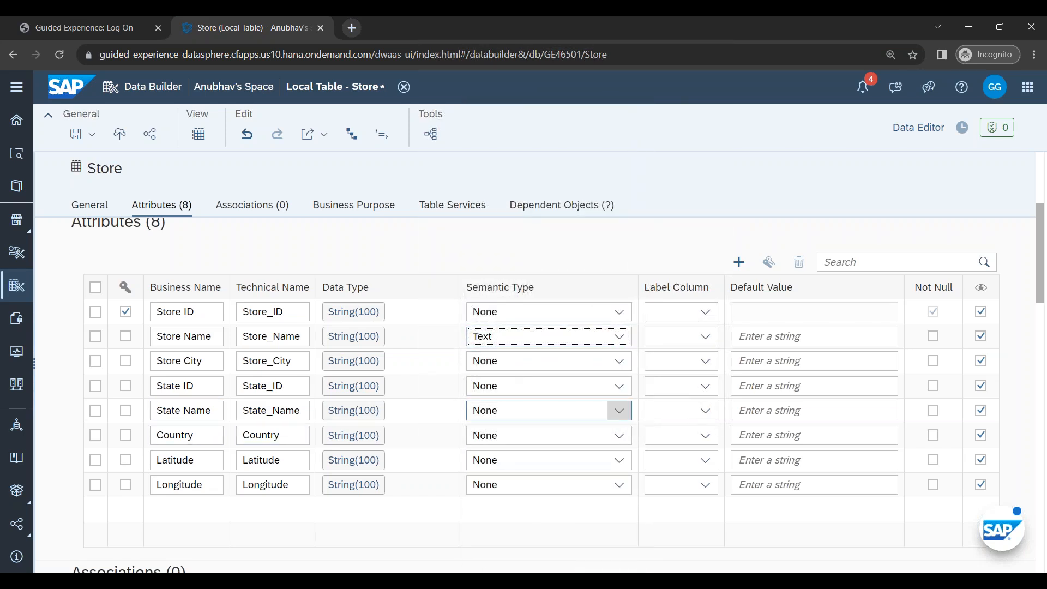
{"action": "left_click", "coordinate": [619, 410]}
{"action": "left_click", "coordinate": [496, 155]}
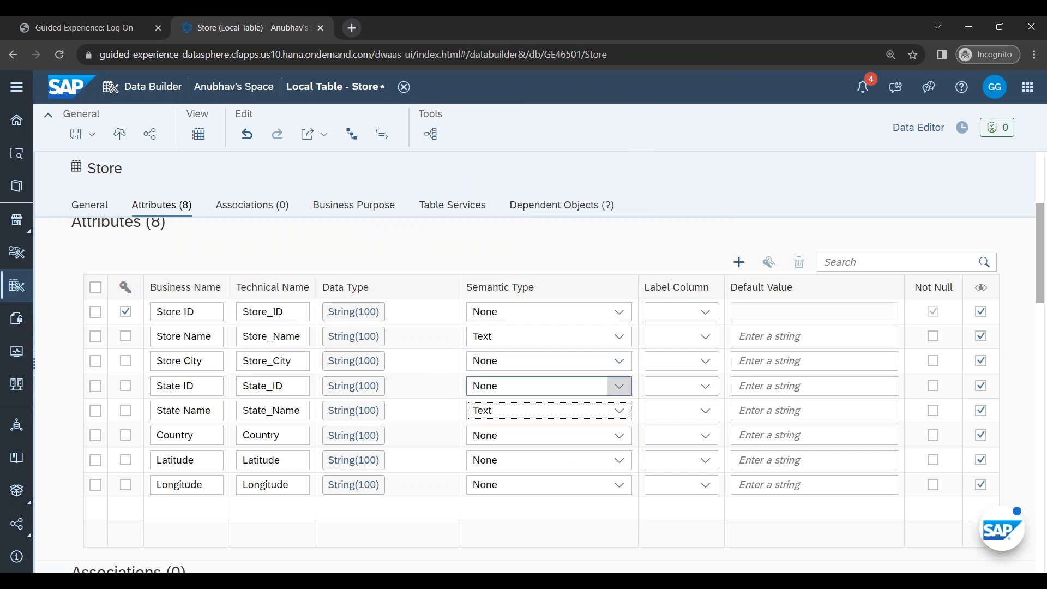
Step: Assign Store Name as the label column of Store ID and State Name as the label column of State ID
{"action": "left_click", "coordinate": [709, 318]}
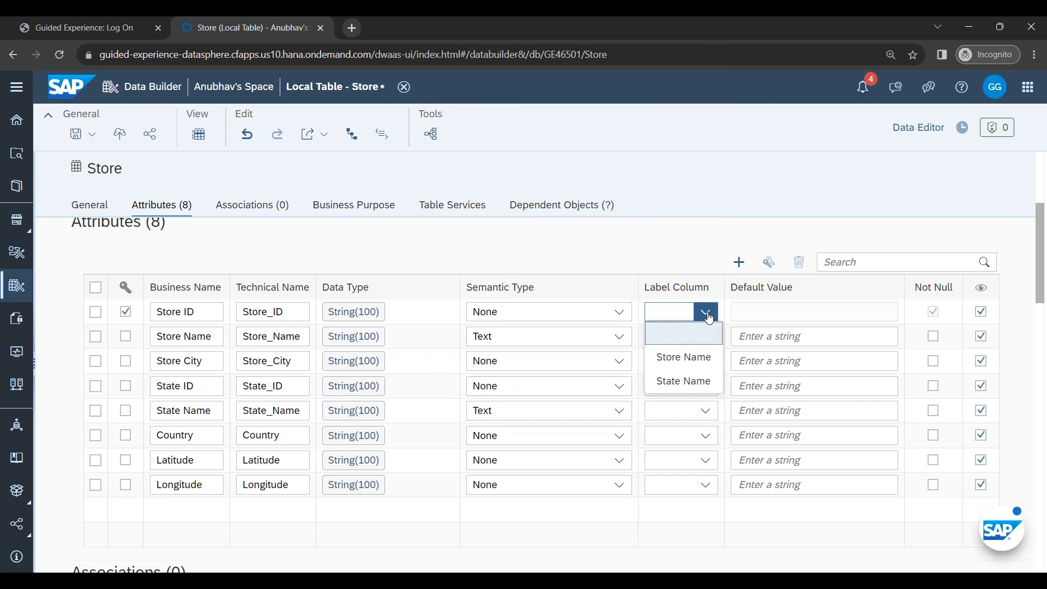
{"action": "left_click", "coordinate": [694, 369]}
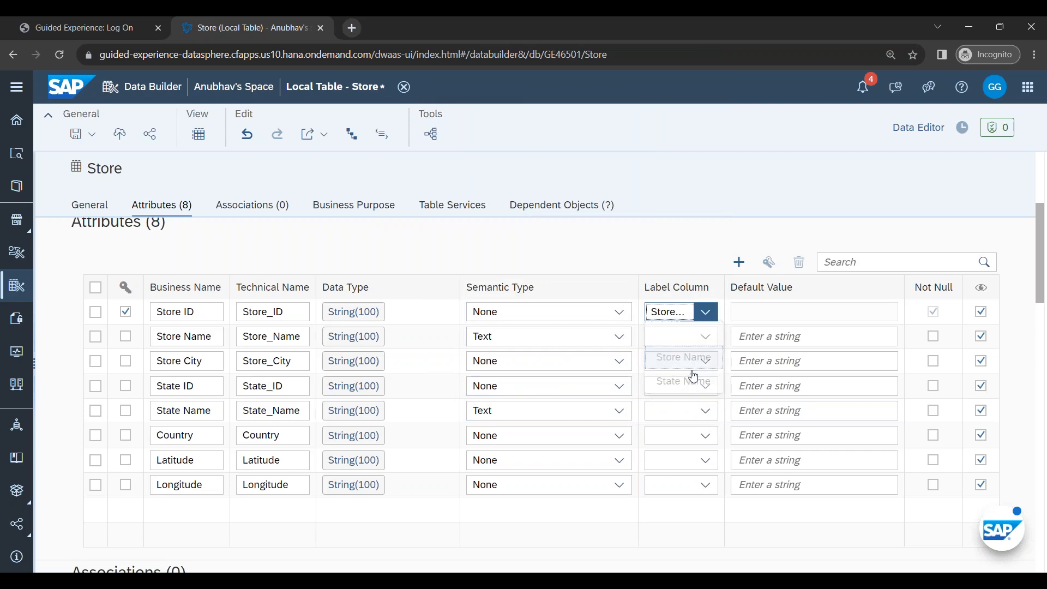
{"action": "left_click", "coordinate": [714, 389]}
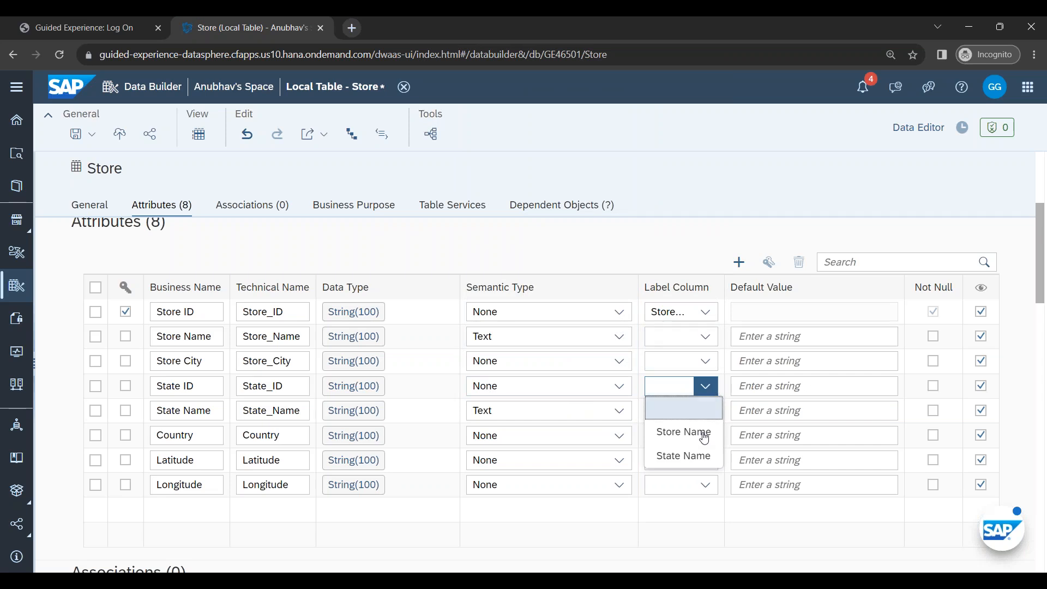
{"action": "left_click", "coordinate": [700, 454]}
{"action": "left_click", "coordinate": [206, 385]}
{"action": "left_click", "coordinate": [211, 410]}
{"action": "left_click", "coordinate": [214, 387]}
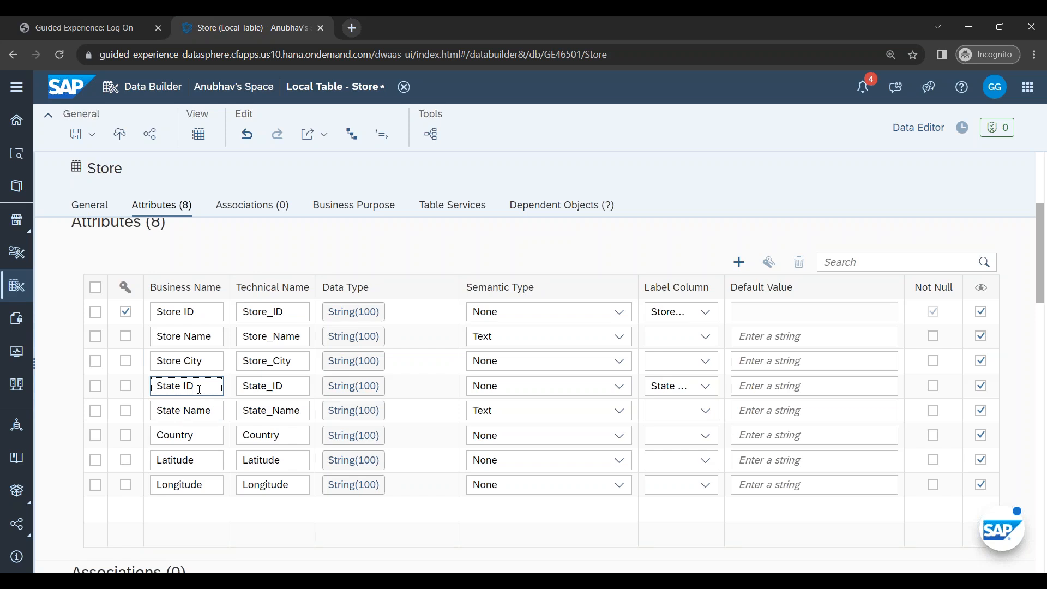
{"action": "left_click_drag", "start_coordinate": [212, 410], "coordinate": [159, 410]}
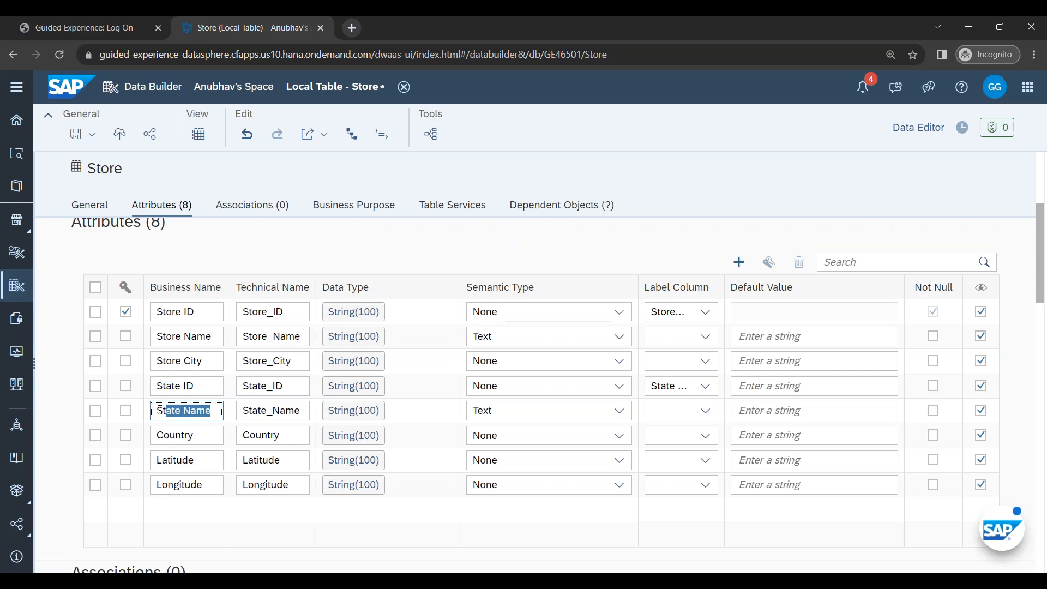
{"action": "left_click", "coordinate": [196, 385]}
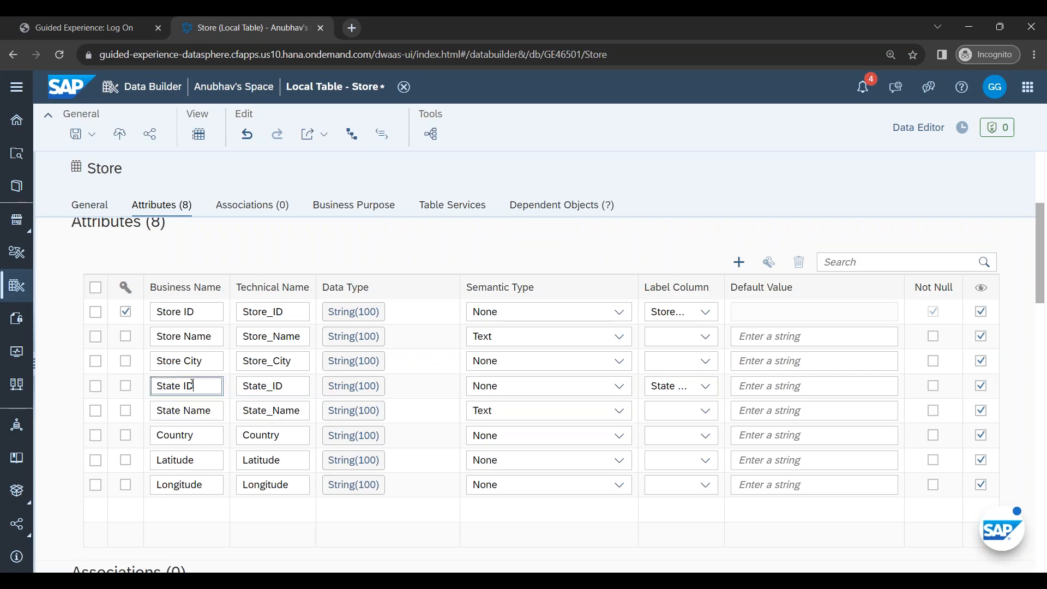
{"action": "left_click", "coordinate": [219, 413]}
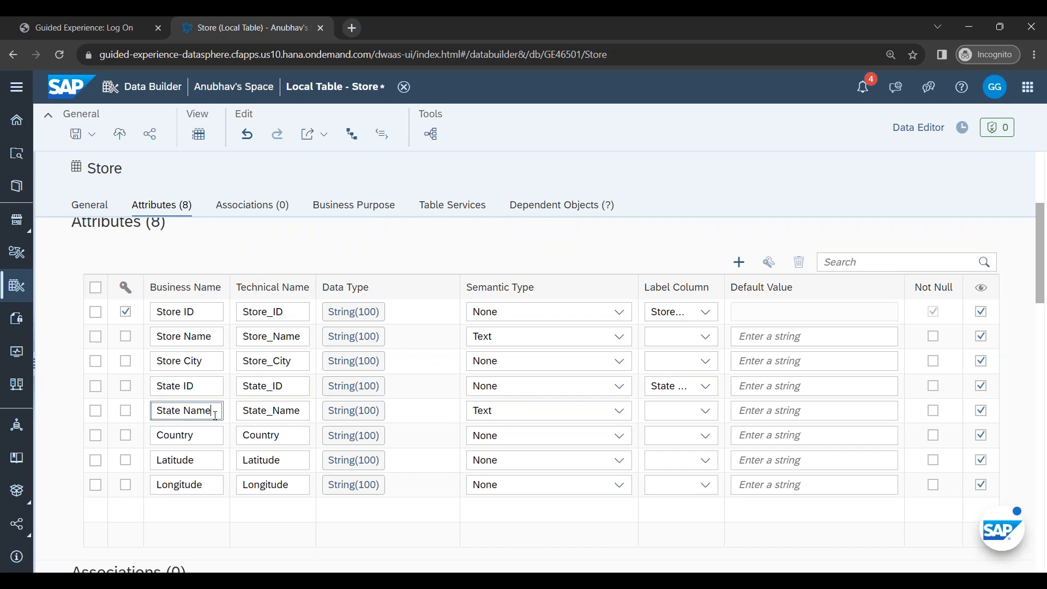
{"action": "left_click", "coordinate": [204, 386]}
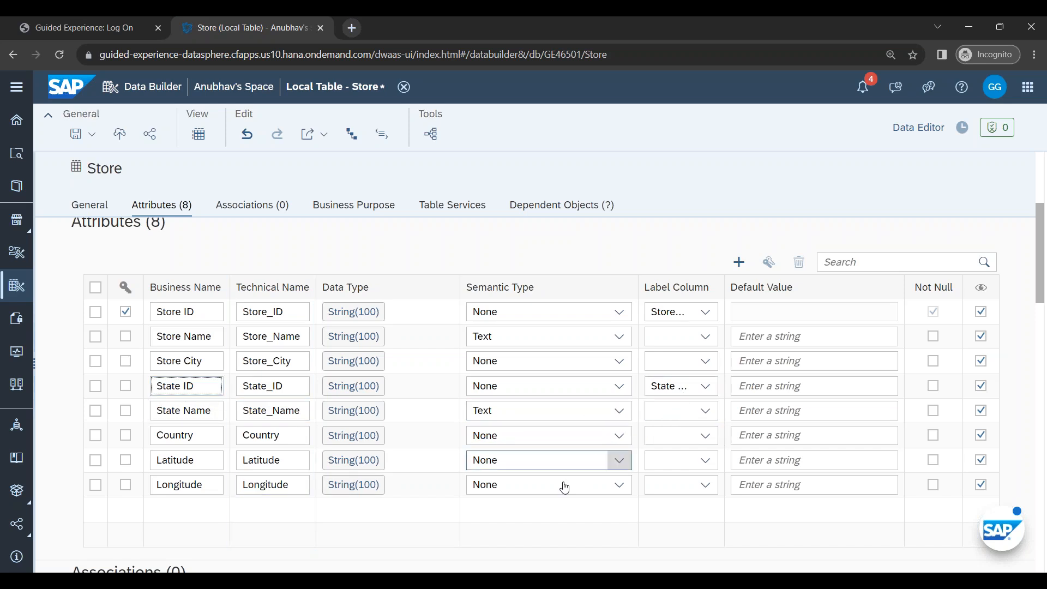
{"action": "scroll", "coordinate": [385, 541], "scroll_direction": "up", "scroll_amount": 3}
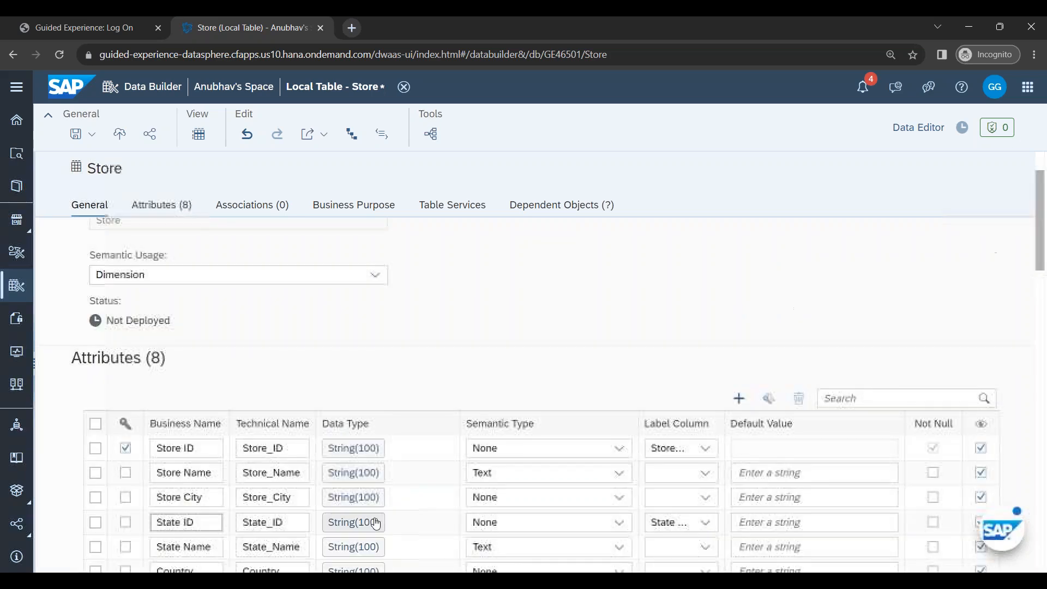
Step: Deploy the Store table after reviewing its attribute list
{"action": "scroll", "coordinate": [311, 369], "scroll_direction": "down", "scroll_amount": 4}
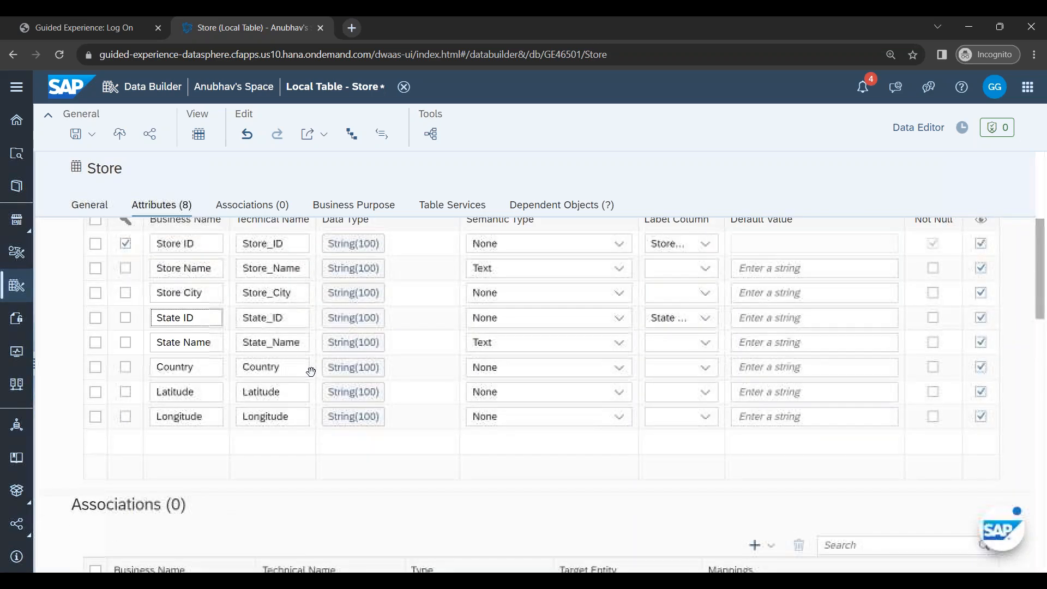
{"action": "scroll", "coordinate": [311, 371], "scroll_direction": "up", "scroll_amount": 1}
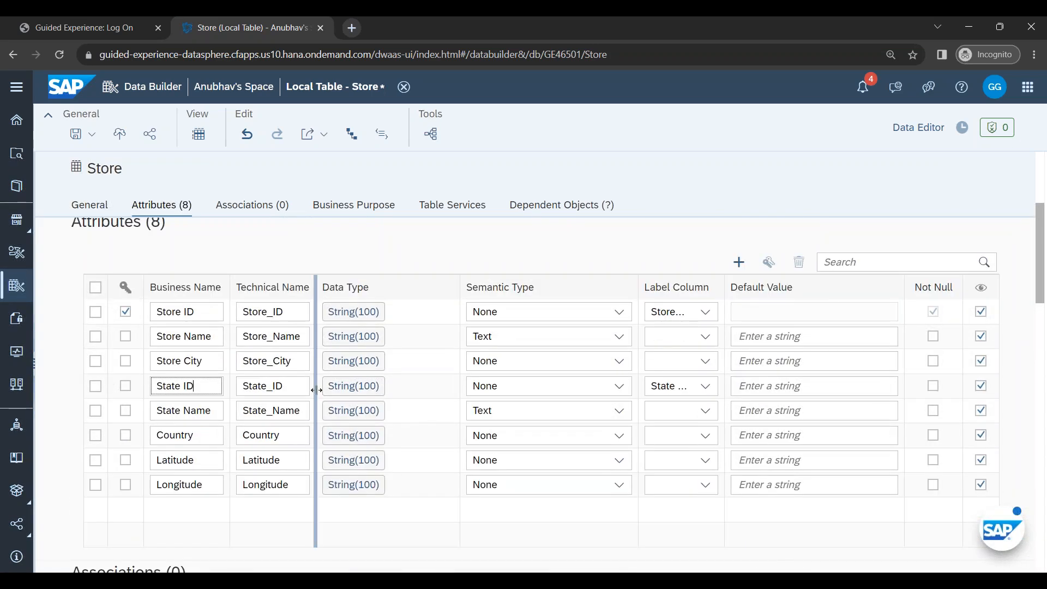
{"action": "left_click", "coordinate": [119, 134]}
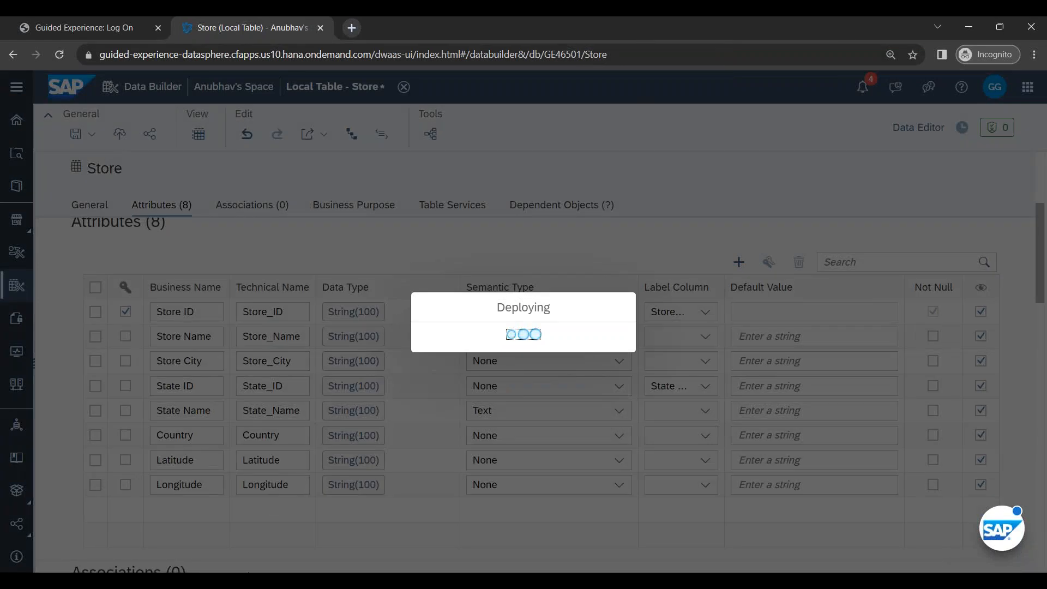
Step: Switch to the PowerPoint slides and examine the Product dimension table specification on slide 40
{"action": "mouse_move", "coordinate": [233, 581]}
{"action": "left_click", "coordinate": [232, 522]}
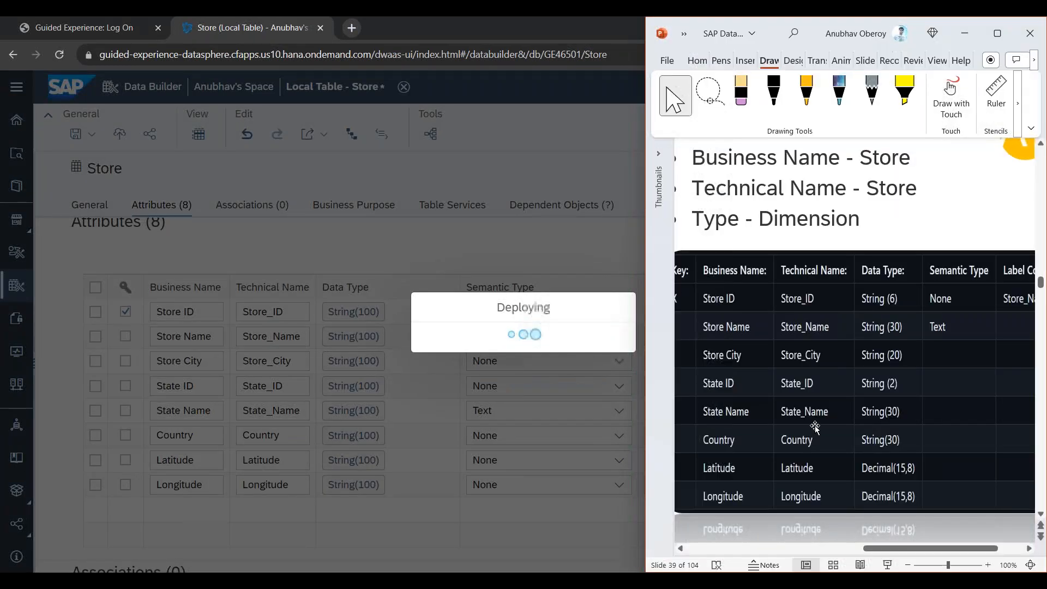
{"action": "scroll", "coordinate": [829, 405], "scroll_direction": "down", "scroll_amount": 3, "text": "ctrl"}
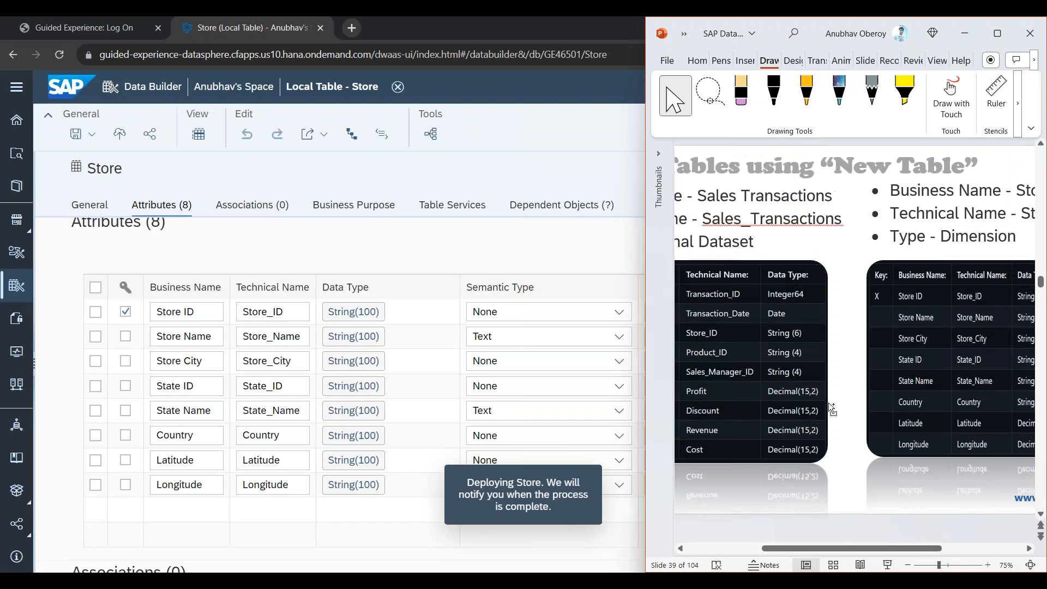
{"action": "scroll", "coordinate": [829, 405], "scroll_direction": "down", "scroll_amount": 2}
{"action": "scroll", "coordinate": [829, 404], "scroll_direction": "down", "scroll_amount": 5}
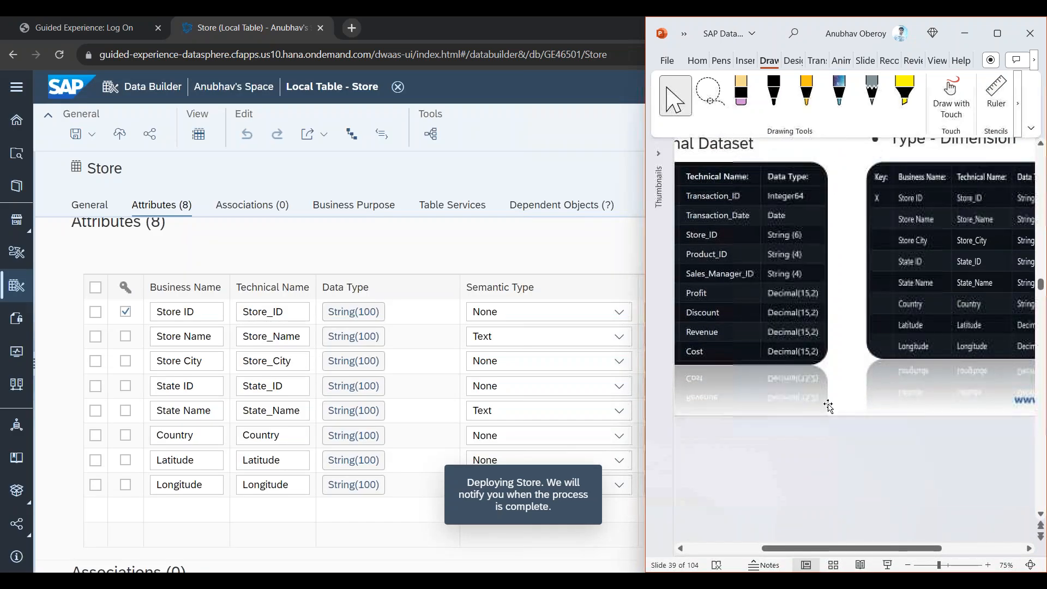
{"action": "scroll", "coordinate": [829, 404], "scroll_direction": "up", "scroll_amount": 5, "text": "ctrl"}
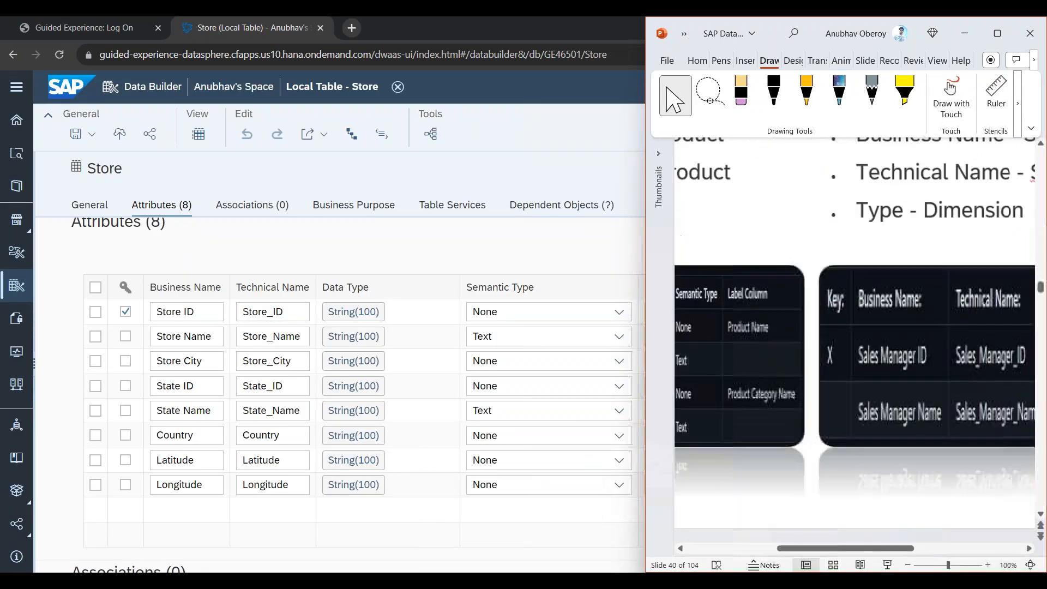
{"action": "left_click_drag", "start_coordinate": [841, 549], "coordinate": [752, 541]}
{"action": "scroll", "coordinate": [789, 505], "scroll_direction": "down", "scroll_amount": 3, "text": "ctrl"}
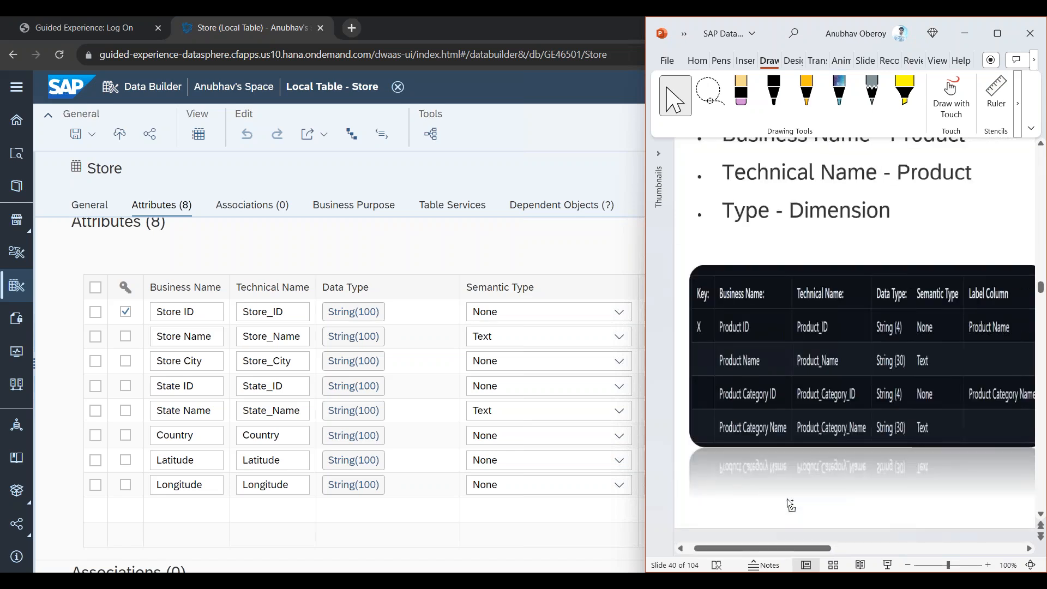
{"action": "scroll", "coordinate": [793, 384], "scroll_direction": "up", "scroll_amount": 1}
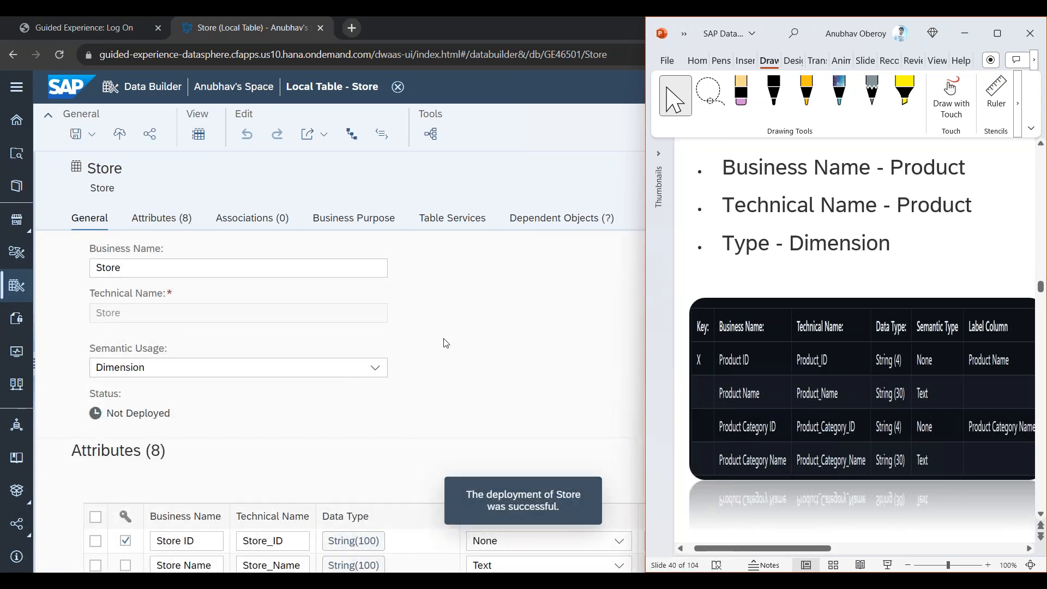
Step: Return to the Data Builder in the browser, start a new table, and place the browser window beside the slides
{"action": "left_click", "coordinate": [18, 286]}
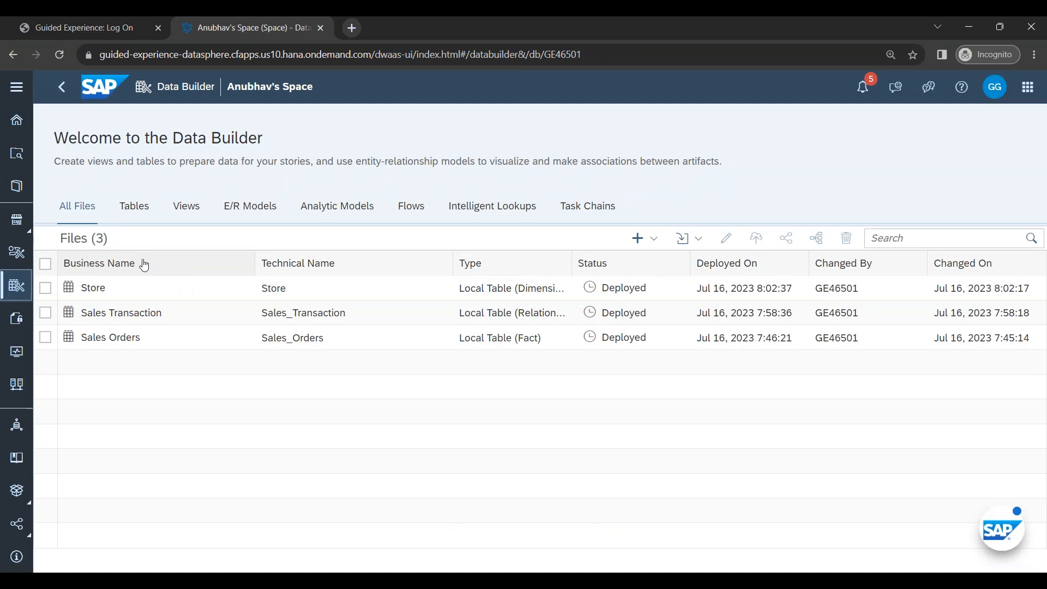
{"action": "left_click", "coordinate": [130, 209]}
{"action": "left_click", "coordinate": [114, 313]}
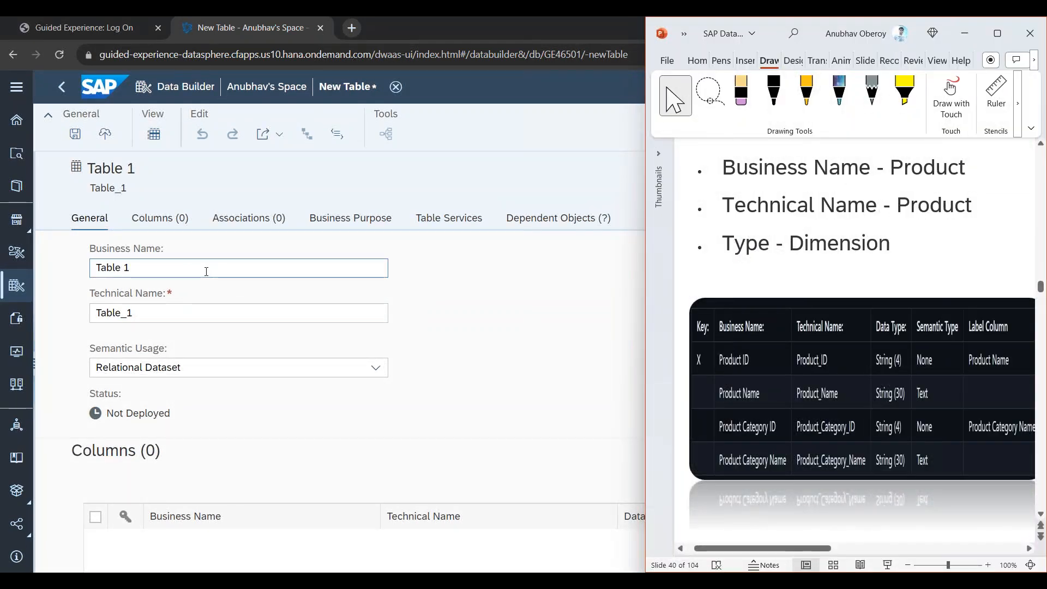
{"action": "double_click", "coordinate": [205, 271]}
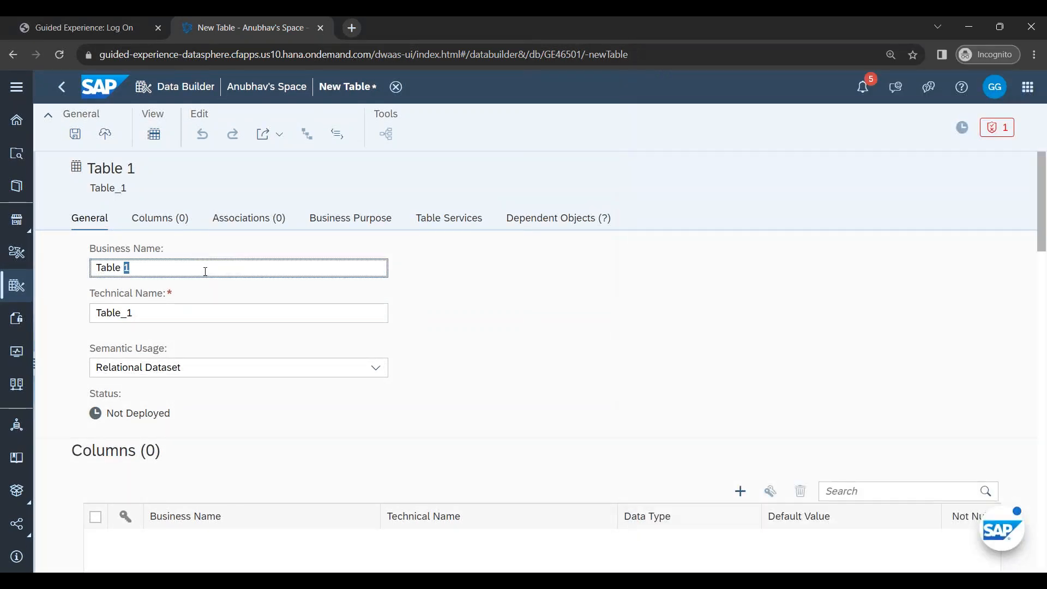
{"action": "key", "text": "super+Left"}
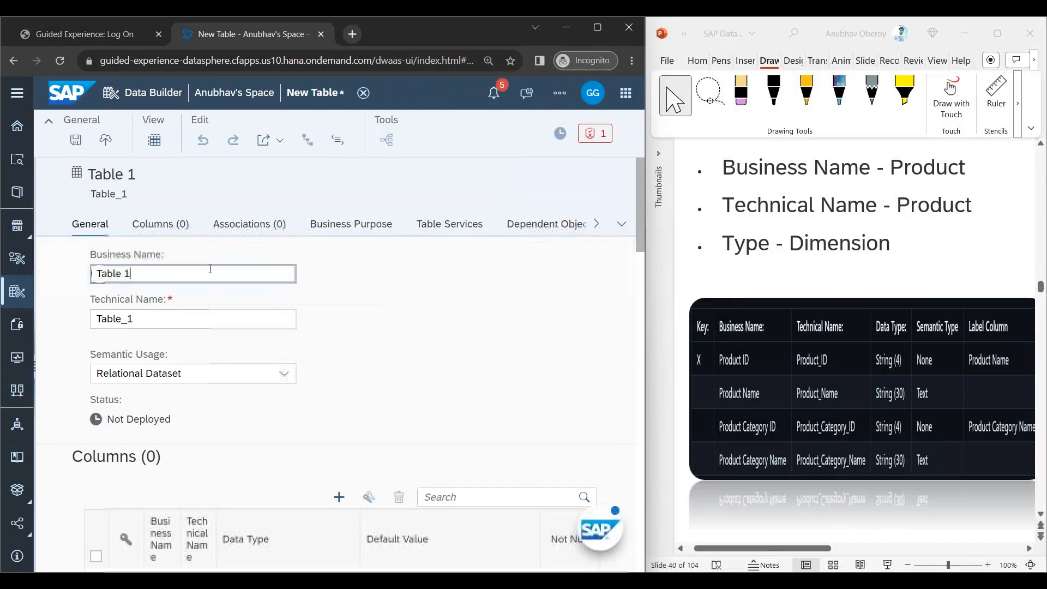
Step: Give the new table the business name Product and set its semantic usage to Dimension
{"action": "triple_click", "coordinate": [155, 280]}
{"action": "type", "text": "Product"}
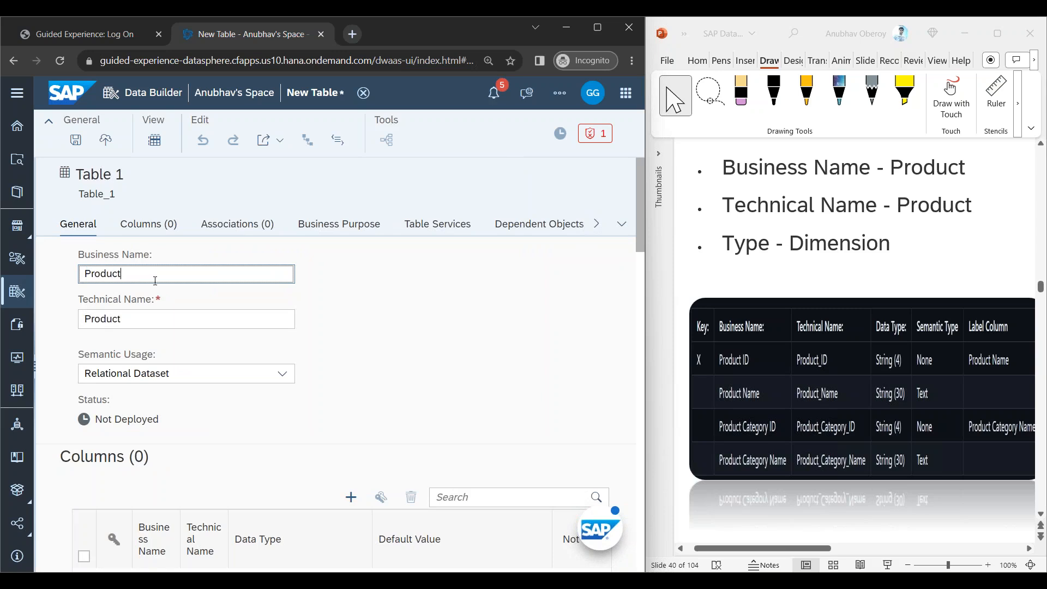
{"action": "left_click", "coordinate": [228, 374]}
{"action": "left_click", "coordinate": [246, 419]}
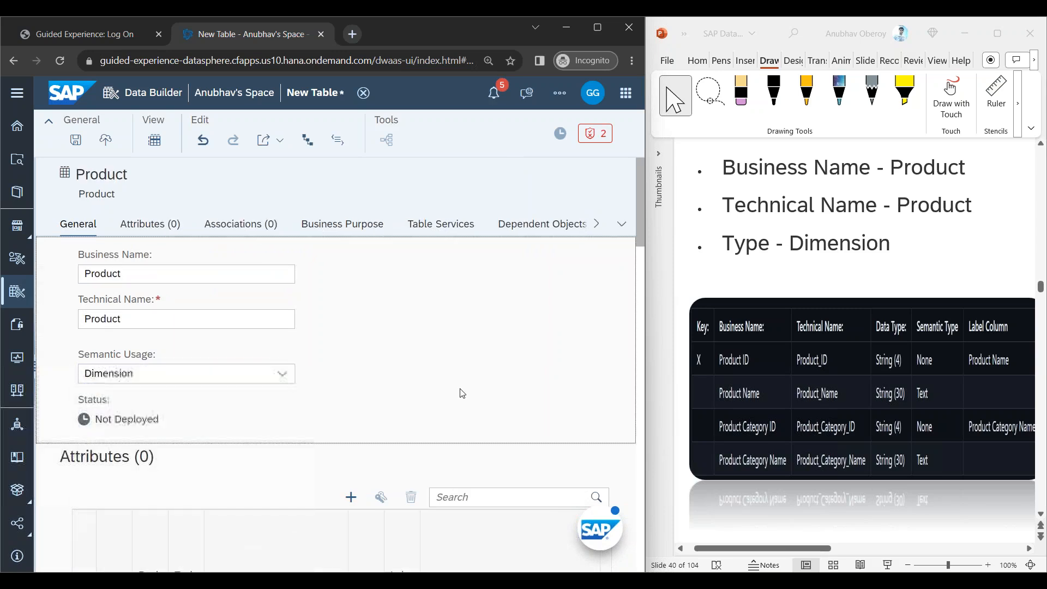
Step: Add four attributes to the Product table
{"action": "scroll", "coordinate": [460, 390], "scroll_direction": "down", "scroll_amount": 4}
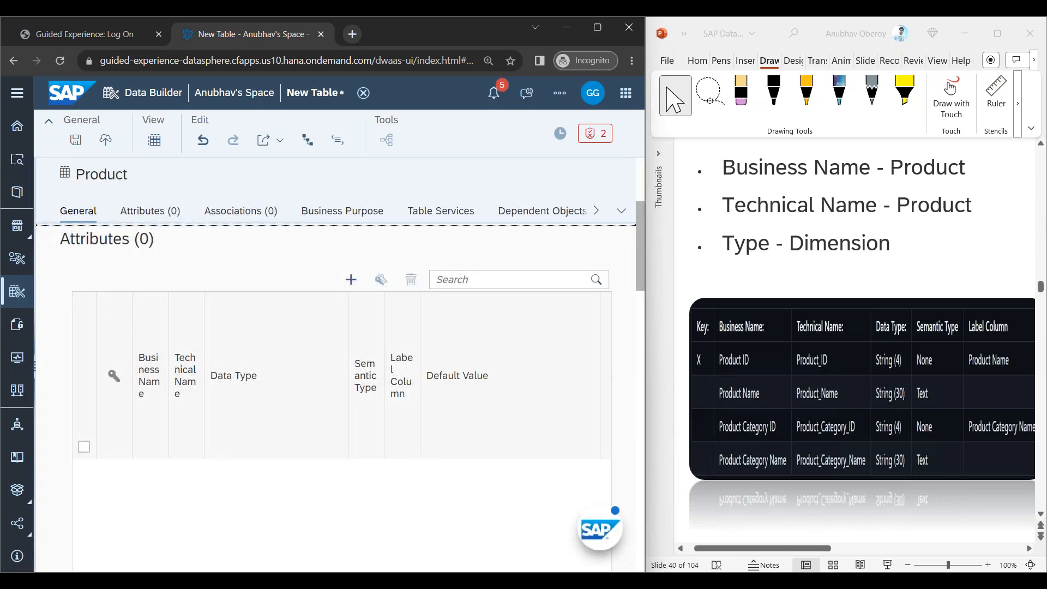
{"action": "left_click", "coordinate": [353, 284]}
{"action": "left_click", "coordinate": [354, 284]}
{"action": "left_click", "coordinate": [354, 283]}
{"action": "left_click", "coordinate": [353, 283]}
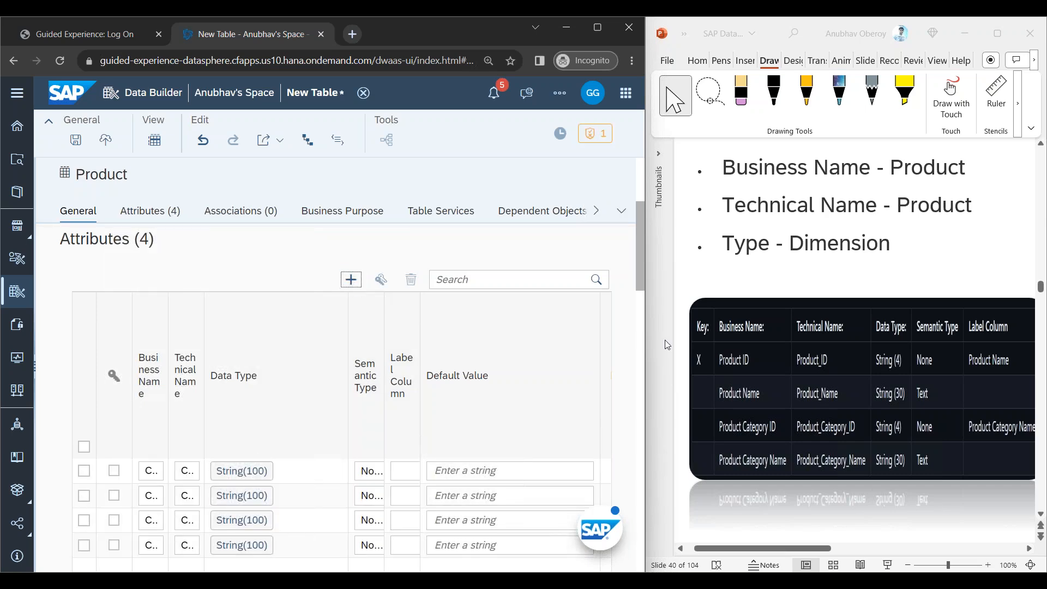
Step: Widen the browser window and the name columns of the attributes table
{"action": "left_click_drag", "start_coordinate": [648, 339], "coordinate": [719, 339]}
{"action": "left_click", "coordinate": [151, 362]}
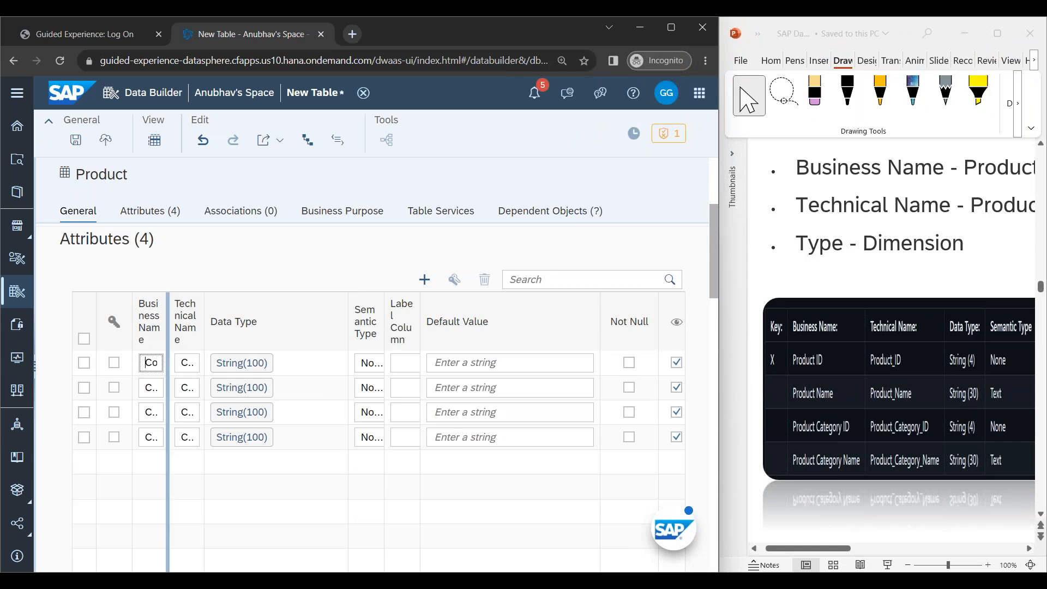
{"action": "left_click_drag", "start_coordinate": [167, 338], "coordinate": [290, 341]}
Step: Mark the first attribute as key and set its business name to Product ID
{"action": "left_click", "coordinate": [146, 447]}
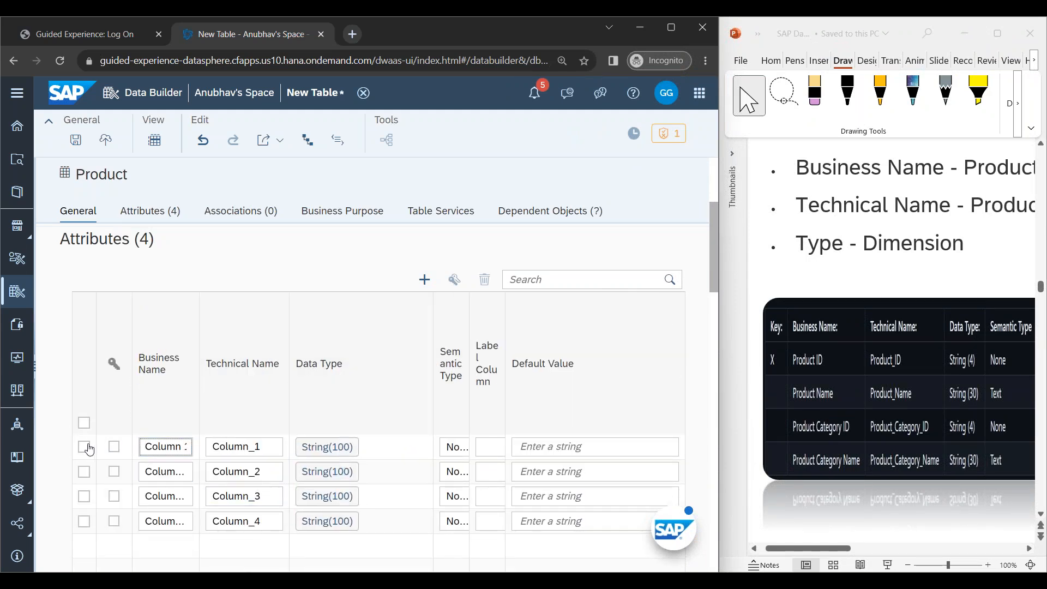
{"action": "left_click", "coordinate": [114, 448]}
{"action": "double_click", "coordinate": [178, 447]}
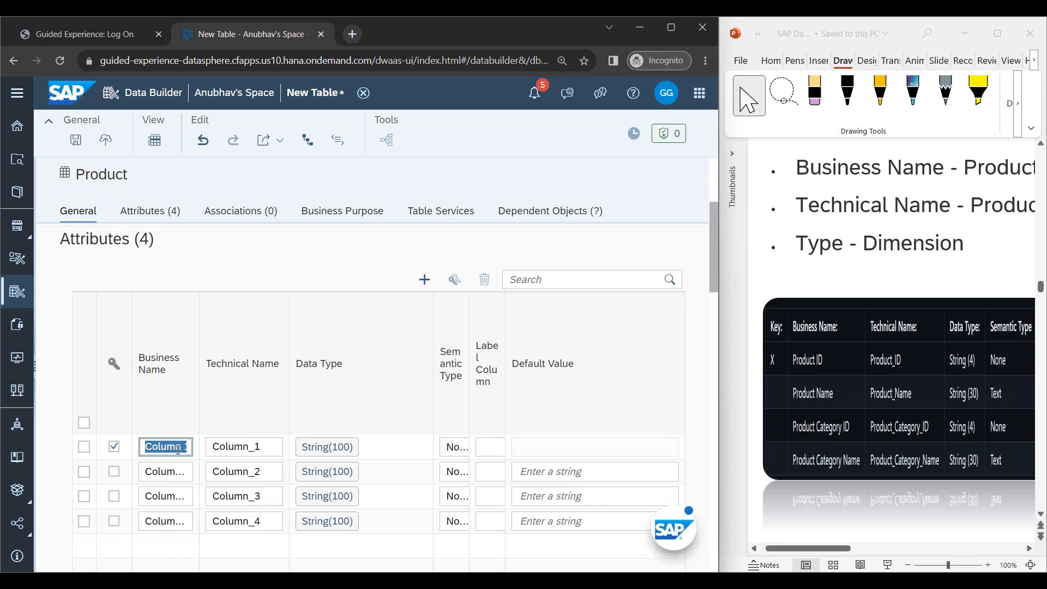
{"action": "type", "text": "Product U"}
{"action": "key", "text": "BackSpace"}
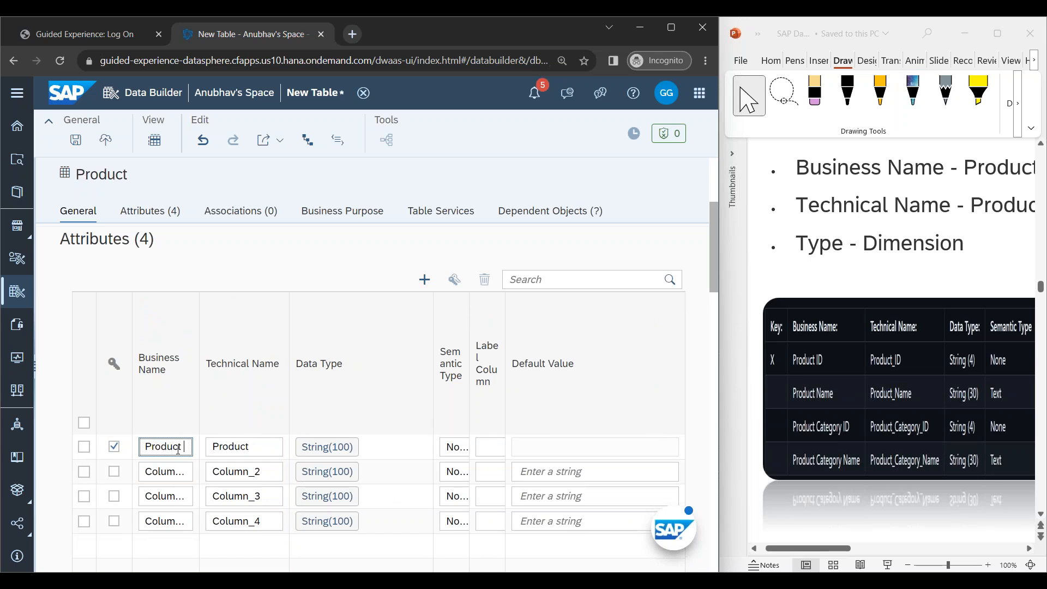
{"action": "type", "text": "ID"}
Step: Adjust the column widths of the attributes table so names, data types and semantic types are readable
{"action": "left_click_drag", "start_coordinate": [200, 455], "coordinate": [220, 455]}
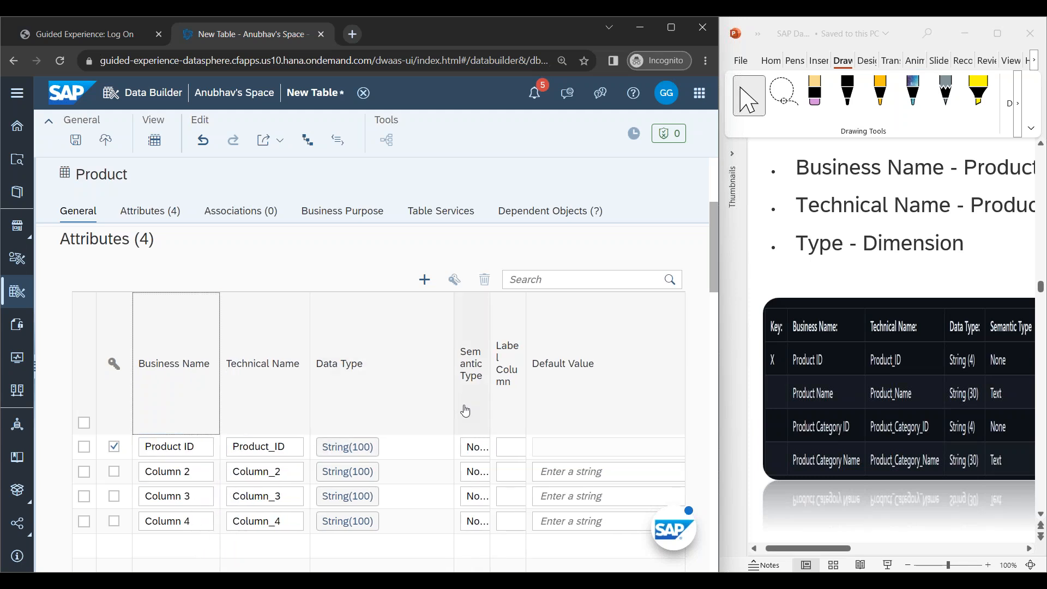
{"action": "left_click", "coordinate": [451, 403]}
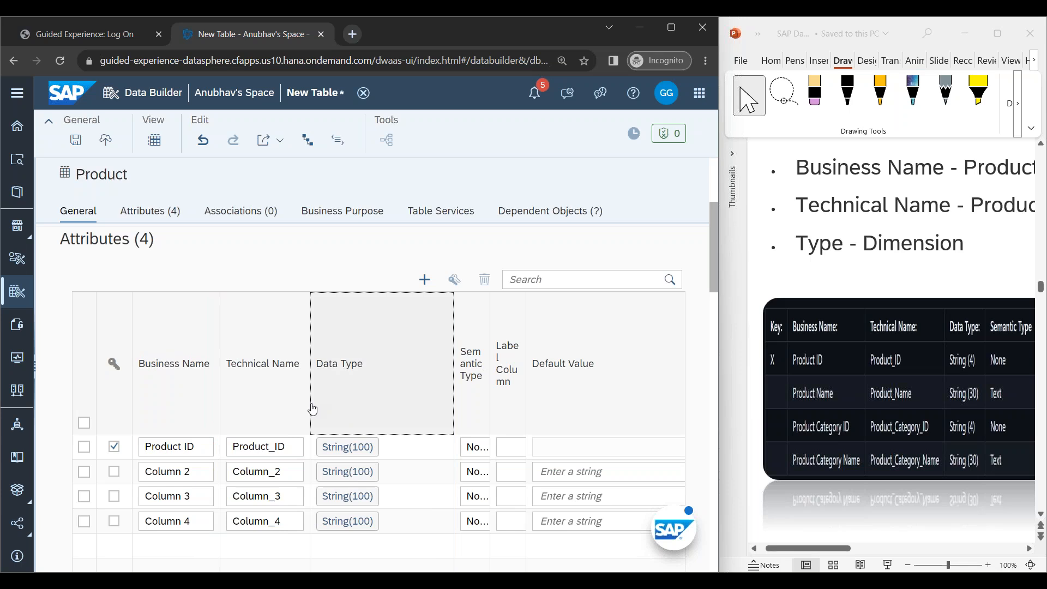
{"action": "left_click_drag", "start_coordinate": [312, 409], "coordinate": [371, 409]}
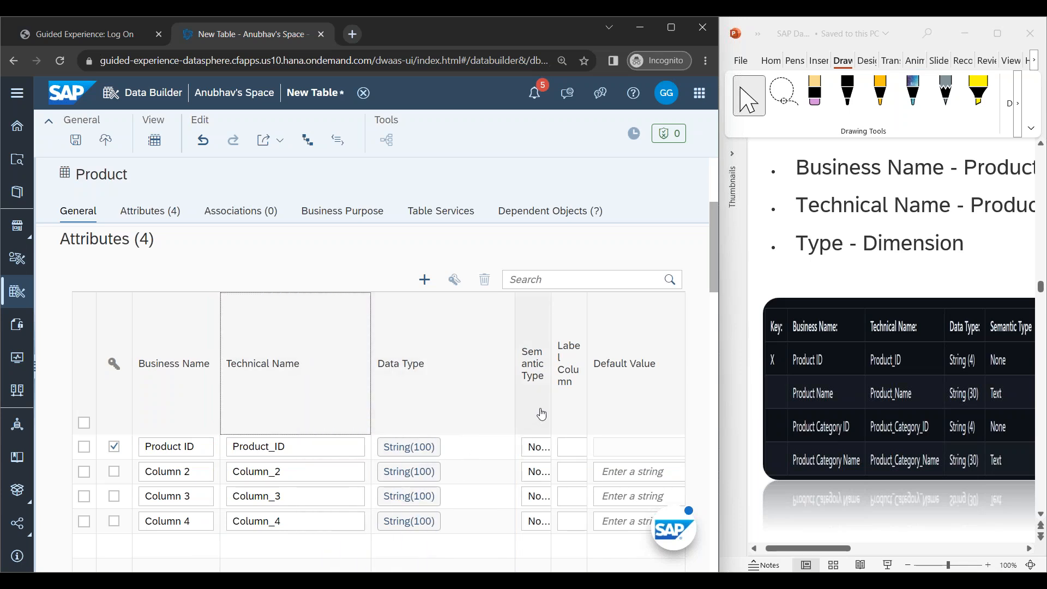
{"action": "mouse_move", "coordinate": [515, 401]}
{"action": "left_mouse_down"}
{"action": "mouse_move", "coordinate": [453, 398]}
{"action": "mouse_move", "coordinate": [512, 410]}
{"action": "left_mouse_up"}
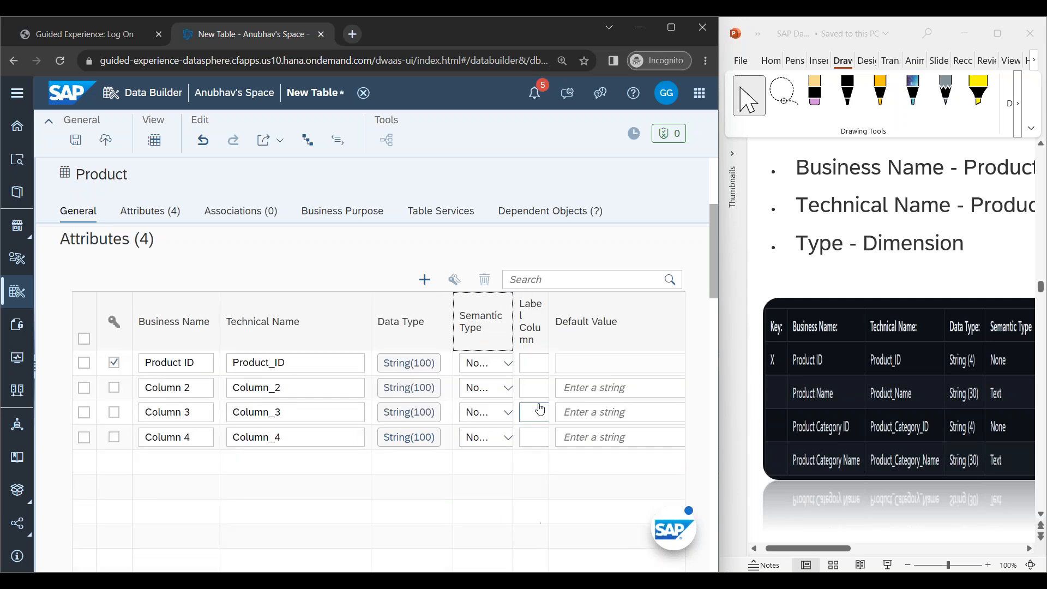
Step: Name the remaining three attributes Product Name, Product Category ID and Product Category Name
{"action": "left_click", "coordinate": [175, 387]}
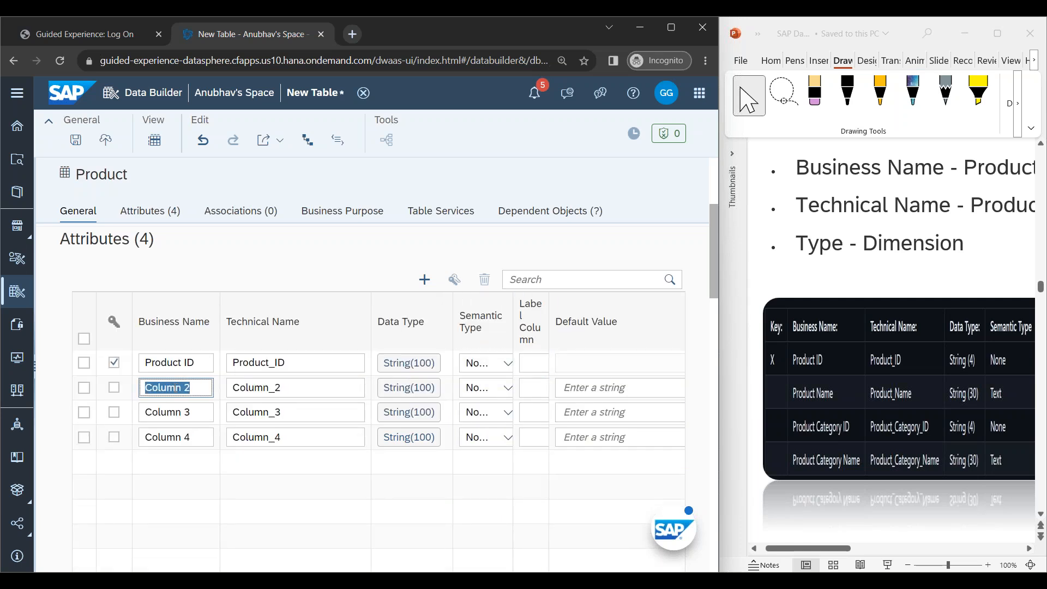
{"action": "type", "text": "Produ"}
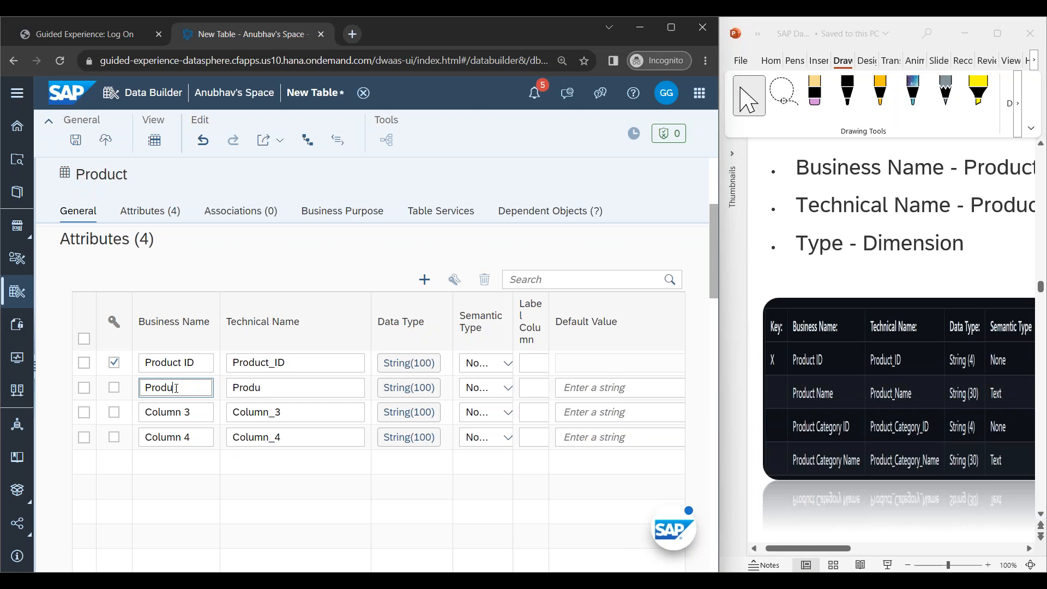
{"action": "type", "text": "ct Name"}
{"action": "left_click", "coordinate": [178, 412]}
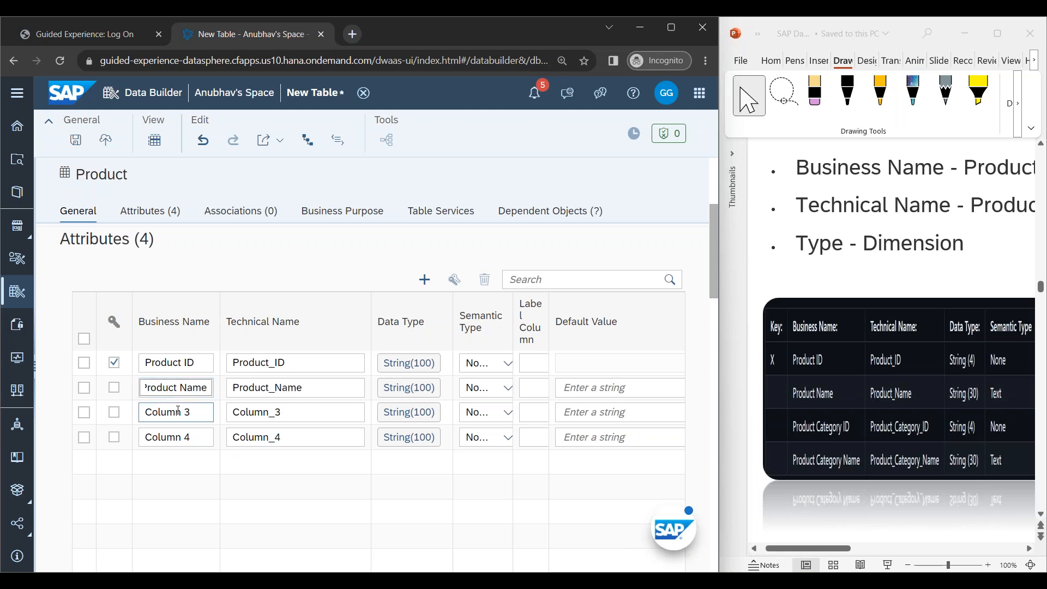
{"action": "type", "text": "Product Category ID"}
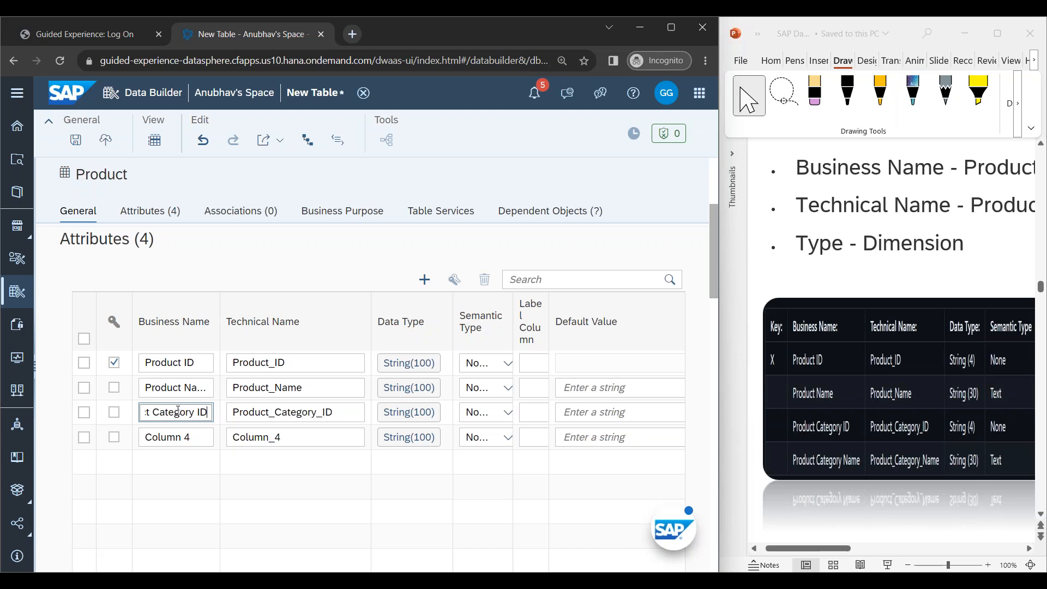
{"action": "left_click", "coordinate": [187, 437]}
{"action": "type", "text": "Product Category Name"}
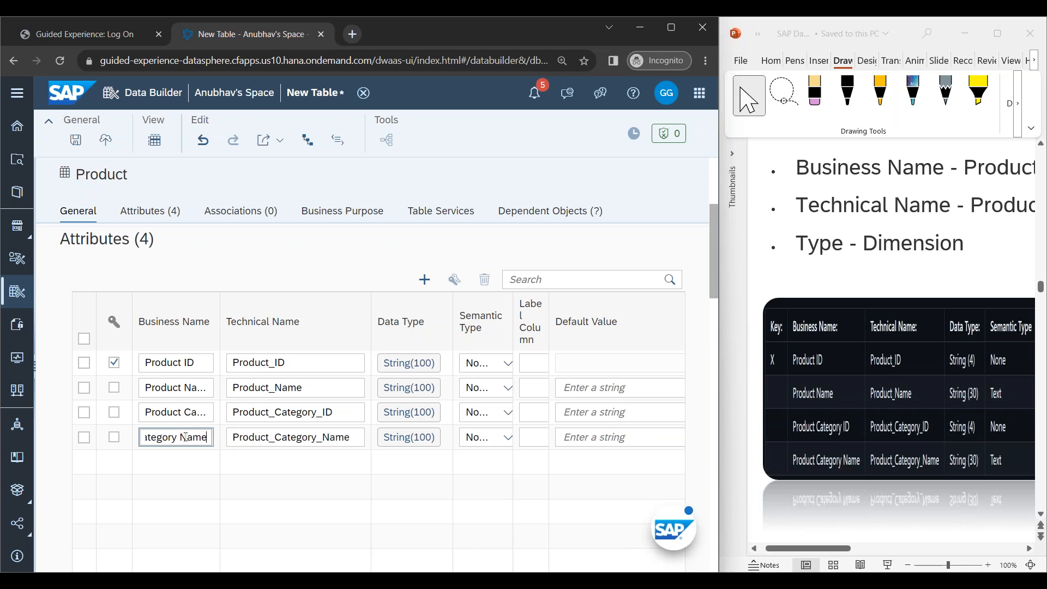
{"action": "left_click", "coordinate": [299, 487]}
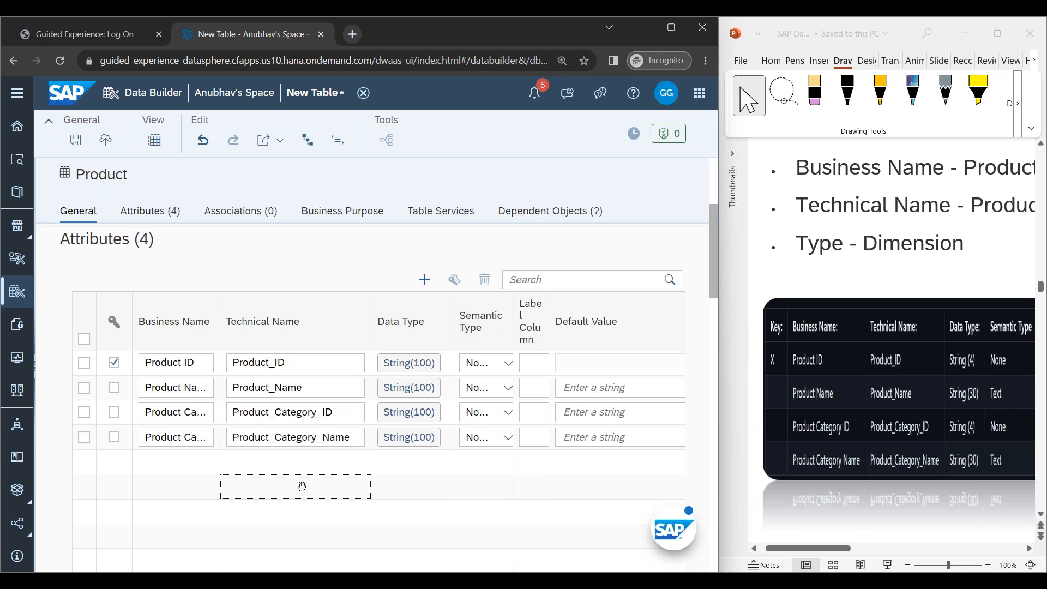
Step: Set the string length of Product ID to 4 and of Product Name to 30
{"action": "left_click", "coordinate": [418, 364]}
{"action": "left_click_drag", "start_coordinate": [348, 457], "coordinate": [309, 459]}
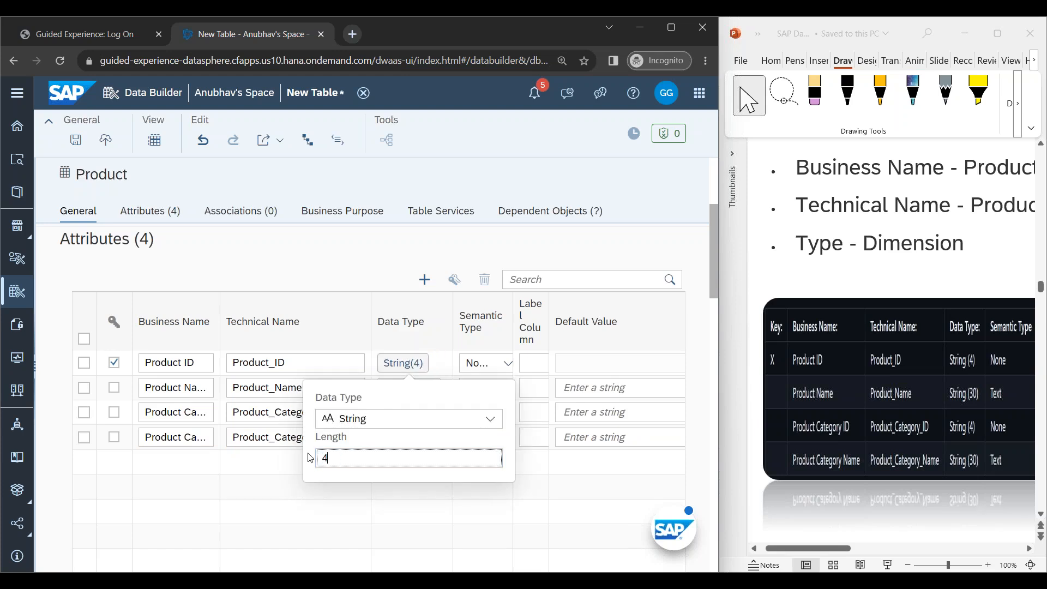
{"action": "left_click", "coordinate": [358, 264]}
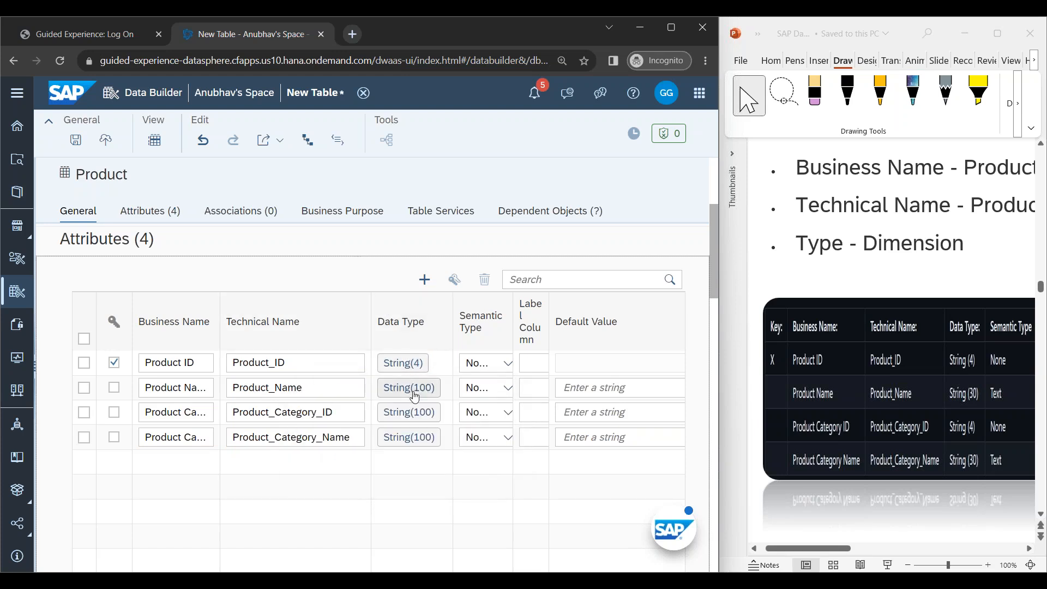
{"action": "left_click", "coordinate": [409, 388]}
{"action": "double_click", "coordinate": [382, 483]}
{"action": "type", "text": "30"}
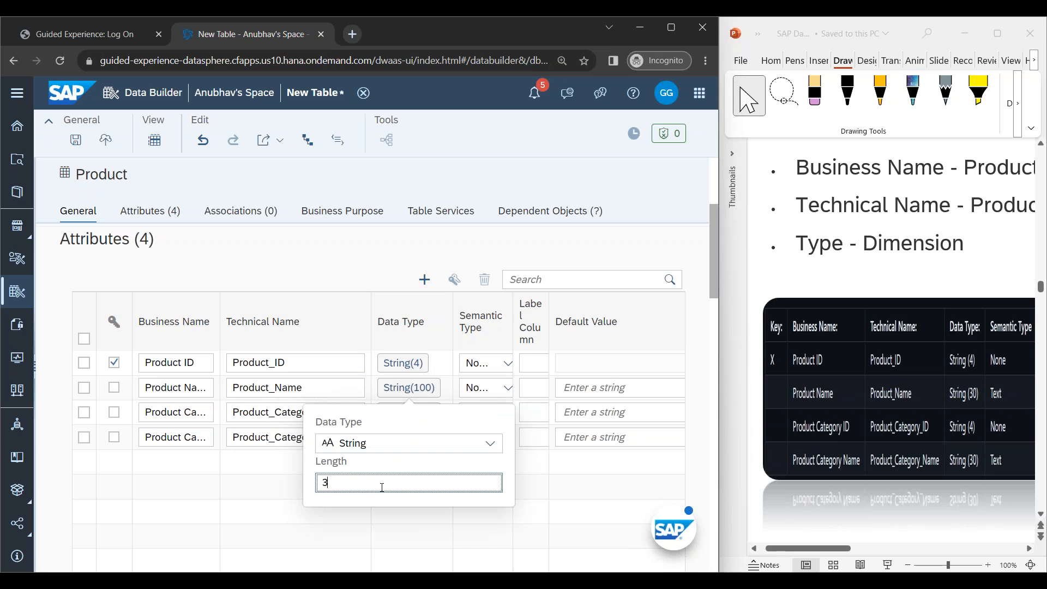
{"action": "left_click", "coordinate": [548, 529]}
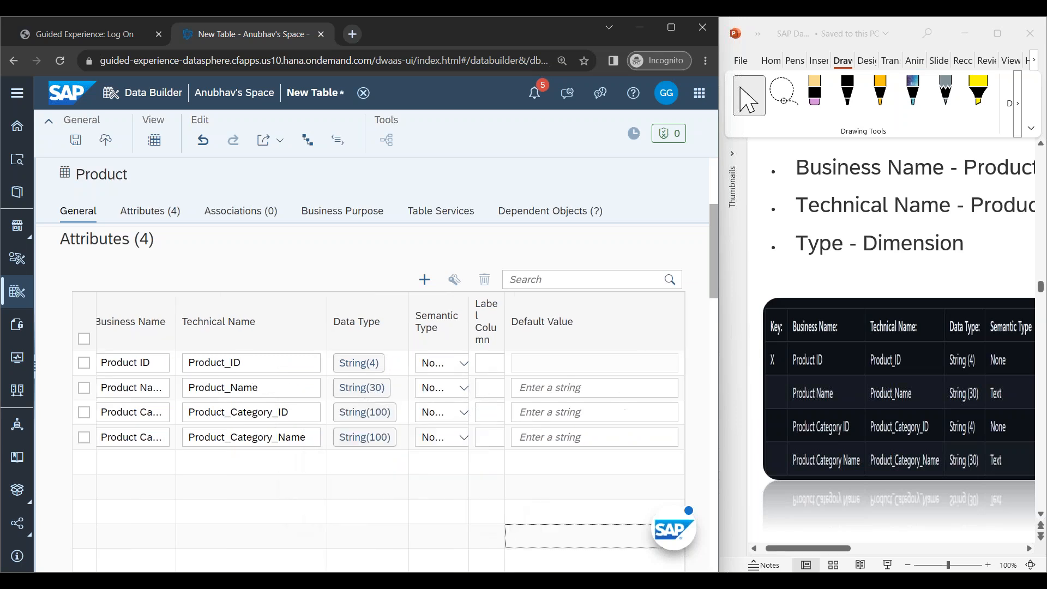
Step: Set the string length of Product Category ID to 4 and of Product Category Name to 30
{"action": "left_click", "coordinate": [365, 411]}
{"action": "left_click", "coordinate": [364, 507]}
{"action": "type", "text": "4"}
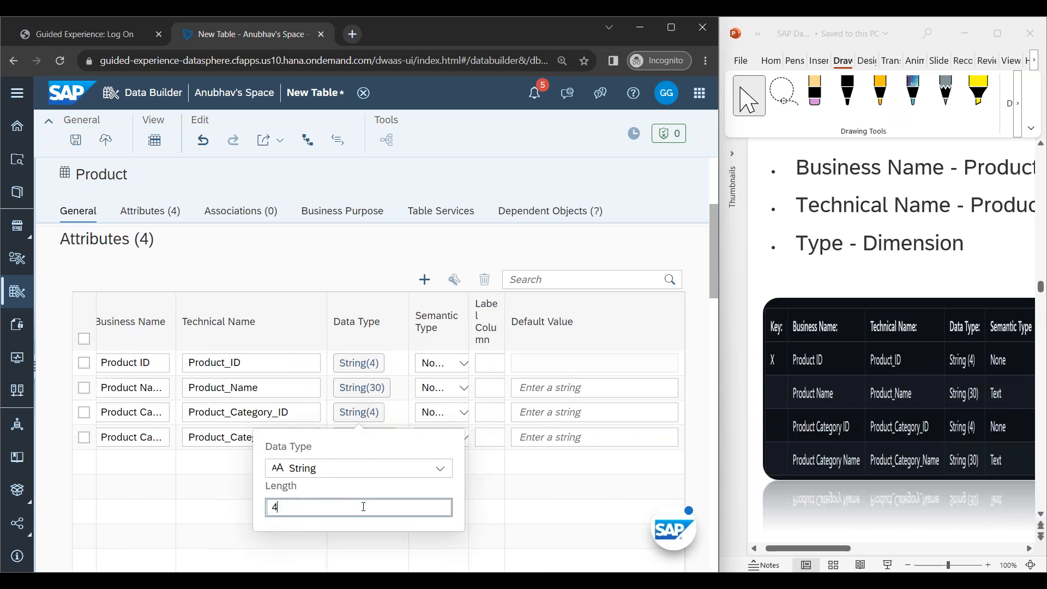
{"action": "left_click", "coordinate": [518, 527]}
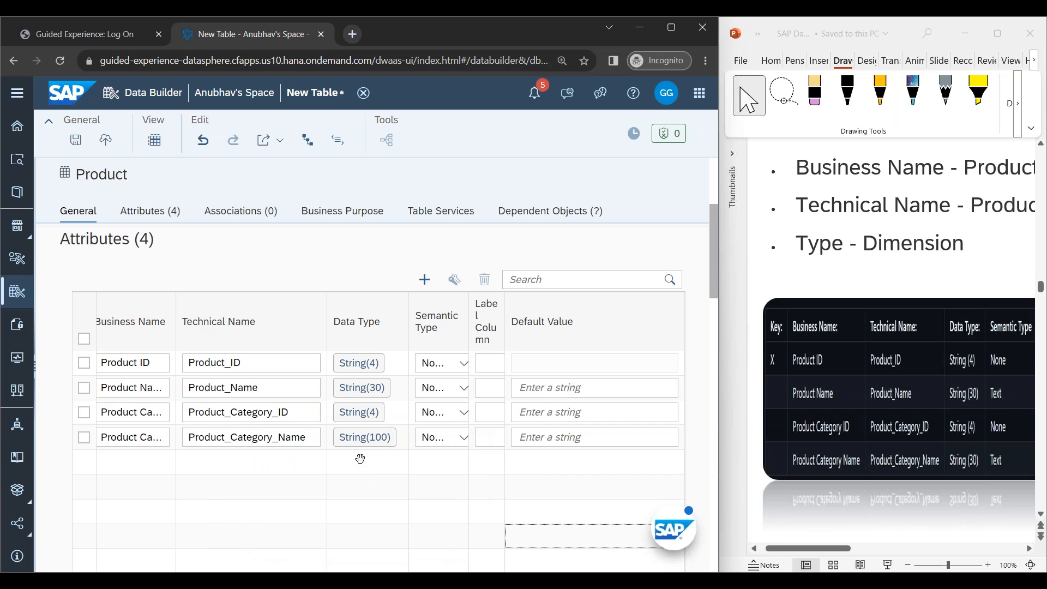
{"action": "left_click", "coordinate": [364, 437]}
{"action": "left_click", "coordinate": [351, 530]}
{"action": "type", "text": "30"}
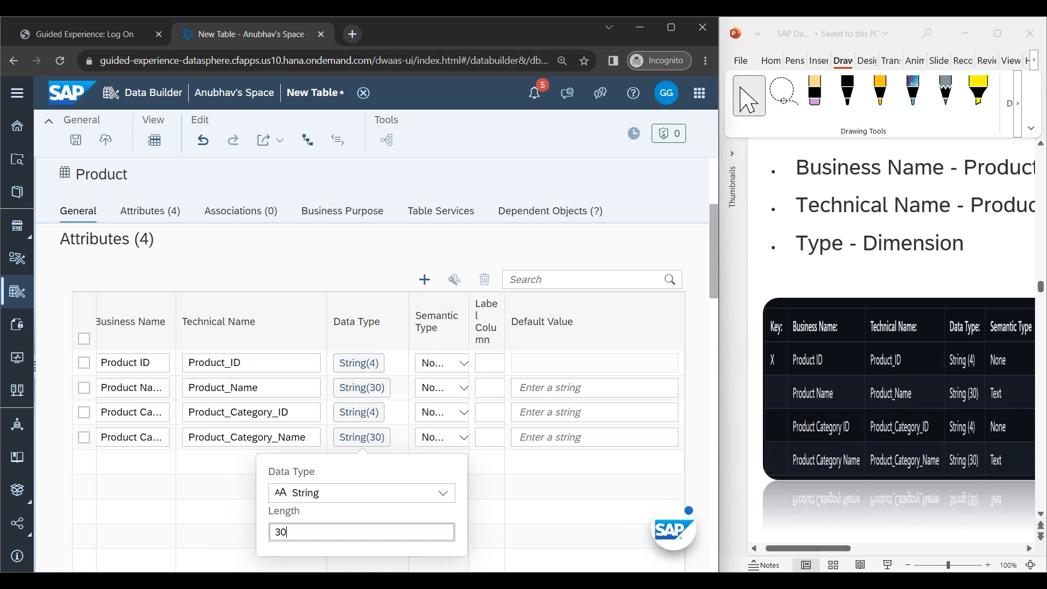
Step: Set the semantic type of Product Name and Product Category Name to Text
{"action": "left_click", "coordinate": [463, 387]}
{"action": "left_click", "coordinate": [463, 388]}
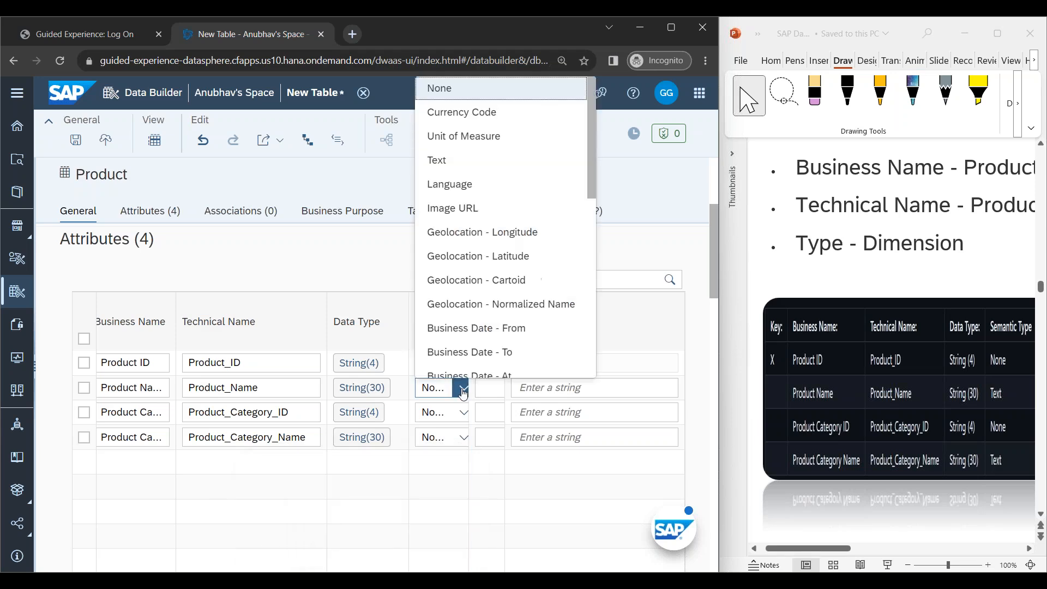
{"action": "left_click", "coordinate": [462, 168]}
{"action": "left_click", "coordinate": [462, 436]}
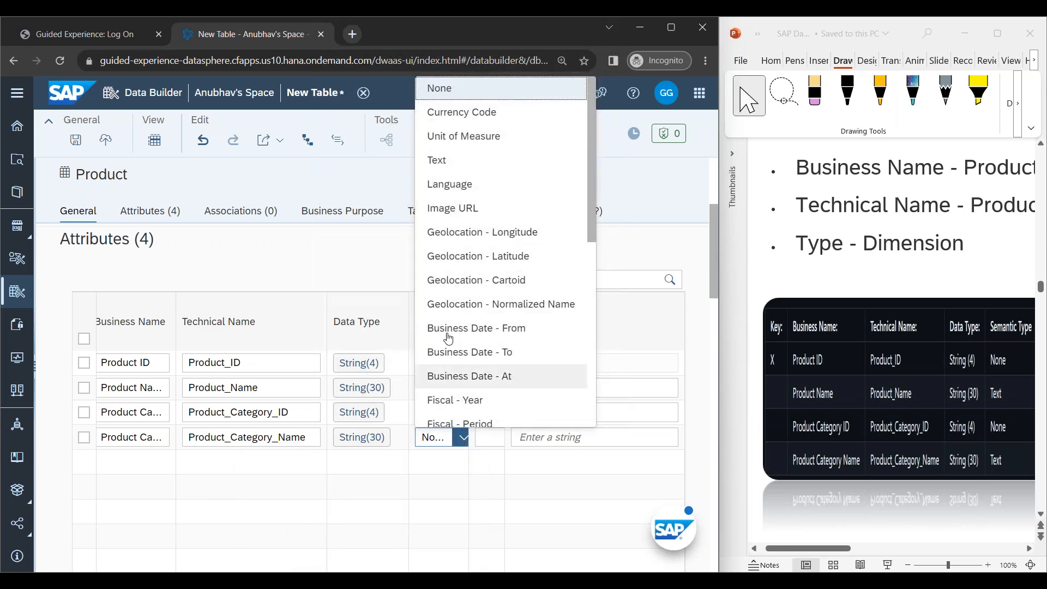
{"action": "left_click", "coordinate": [452, 168]}
Step: Assign Product Name as label column for Product ID and Product Category Name as label column for Product Category ID
{"action": "left_click", "coordinate": [490, 414]}
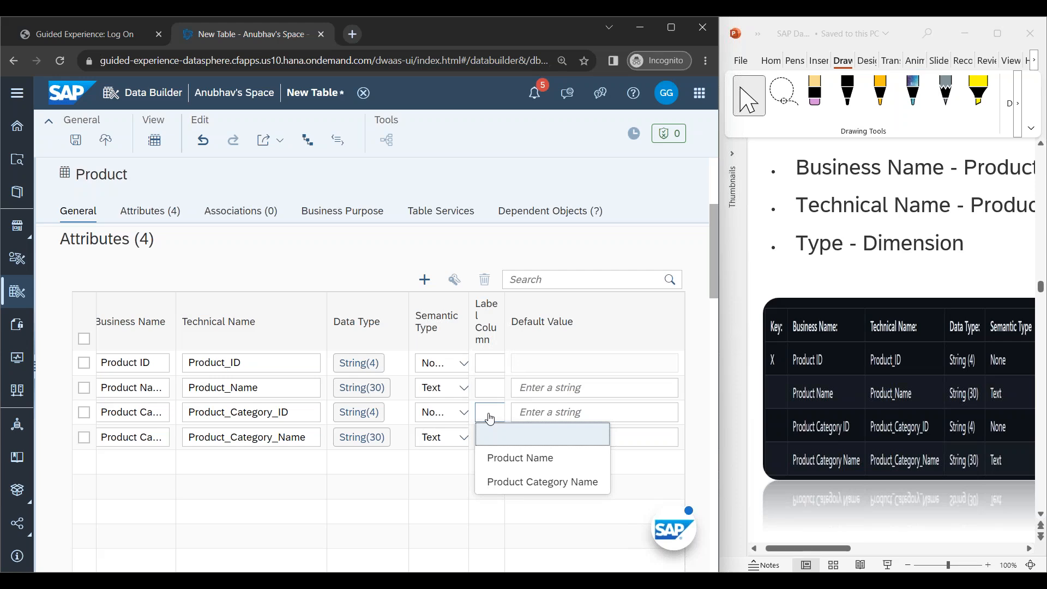
{"action": "left_click", "coordinate": [299, 257]}
{"action": "scroll", "coordinate": [299, 257], "scroll_direction": "up", "scroll_amount": 5}
{"action": "left_click", "coordinate": [183, 373]}
{"action": "left_click", "coordinate": [478, 335]}
{"action": "scroll", "coordinate": [480, 349], "scroll_direction": "down", "scroll_amount": 5}
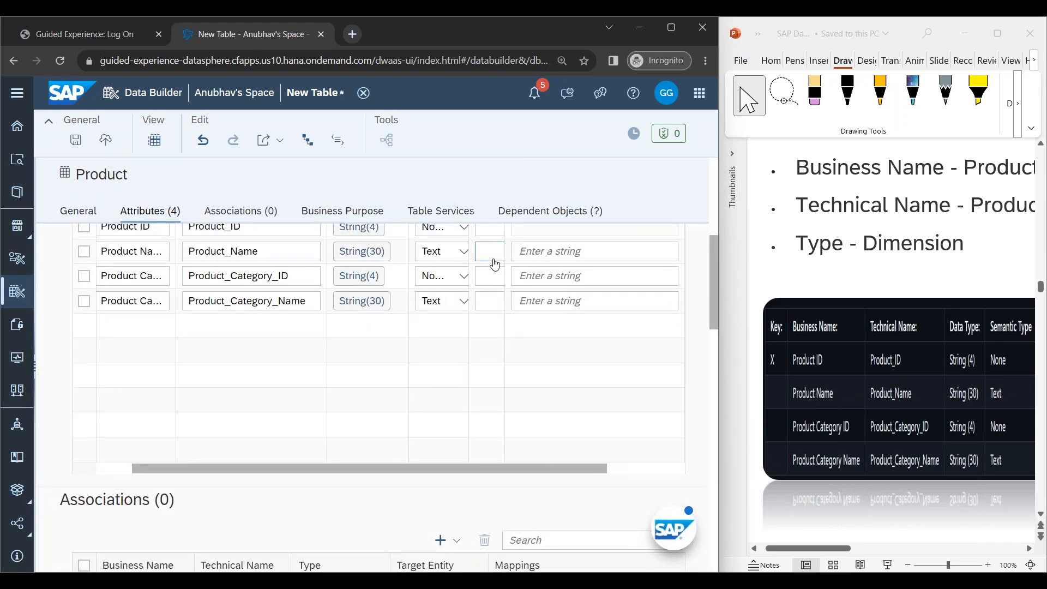
{"action": "scroll", "coordinate": [495, 265], "scroll_direction": "up", "scroll_amount": 1}
{"action": "left_click", "coordinate": [490, 297]}
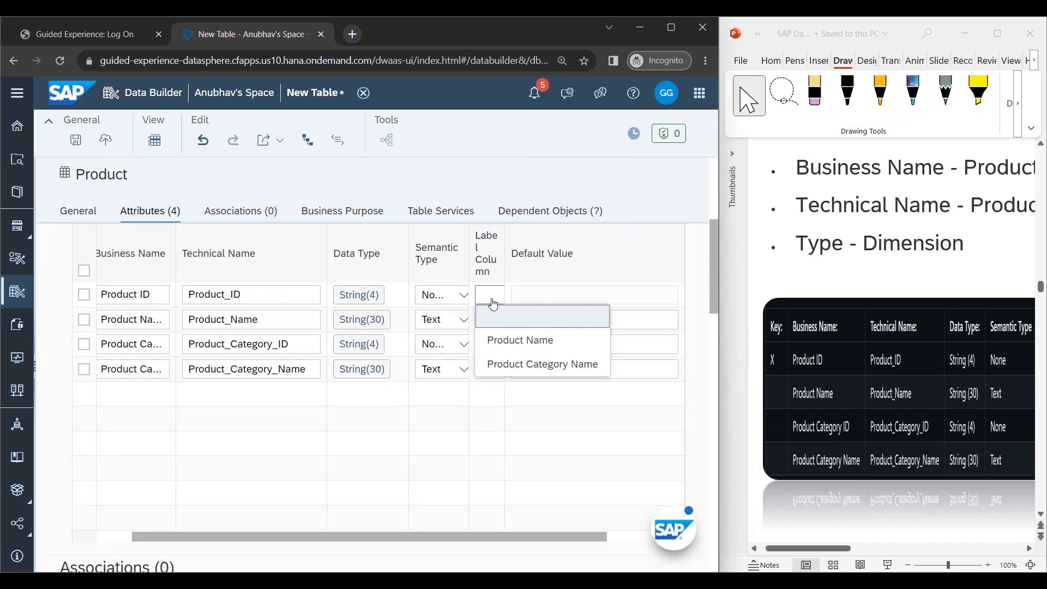
{"action": "left_click", "coordinate": [505, 347]}
{"action": "left_click", "coordinate": [490, 344]}
{"action": "left_click", "coordinate": [506, 413]}
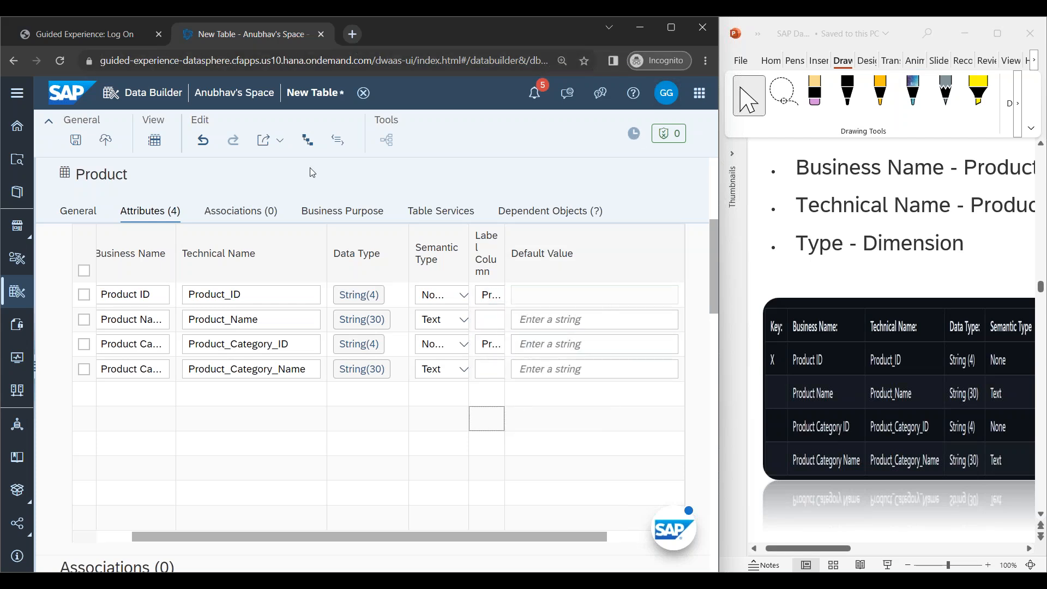
Step: Save and deploy the Product table and start another new table in the Data Builder
{"action": "left_click", "coordinate": [106, 141]}
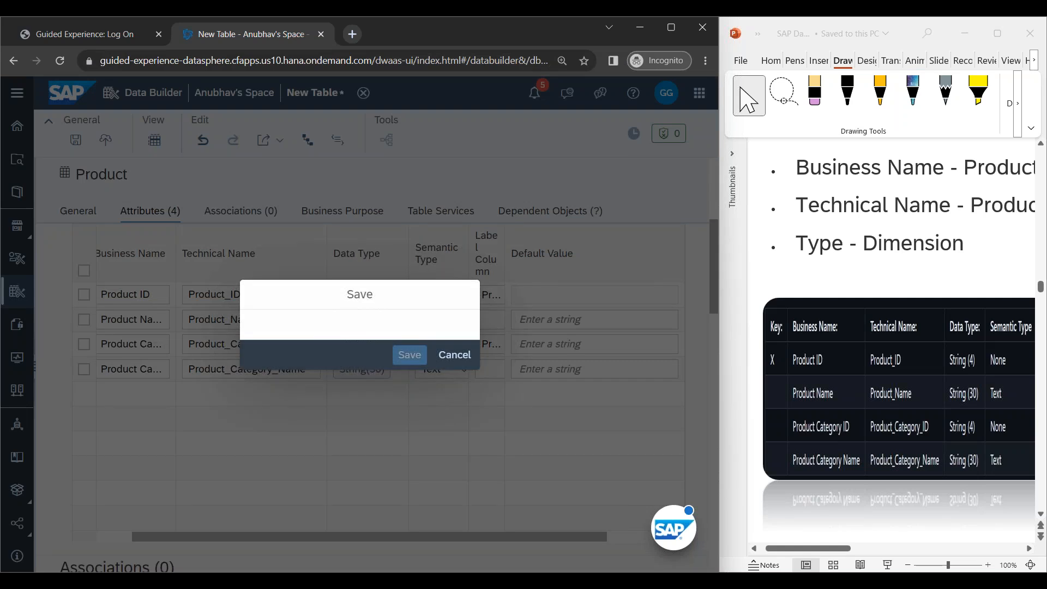
{"action": "left_click", "coordinate": [410, 396]}
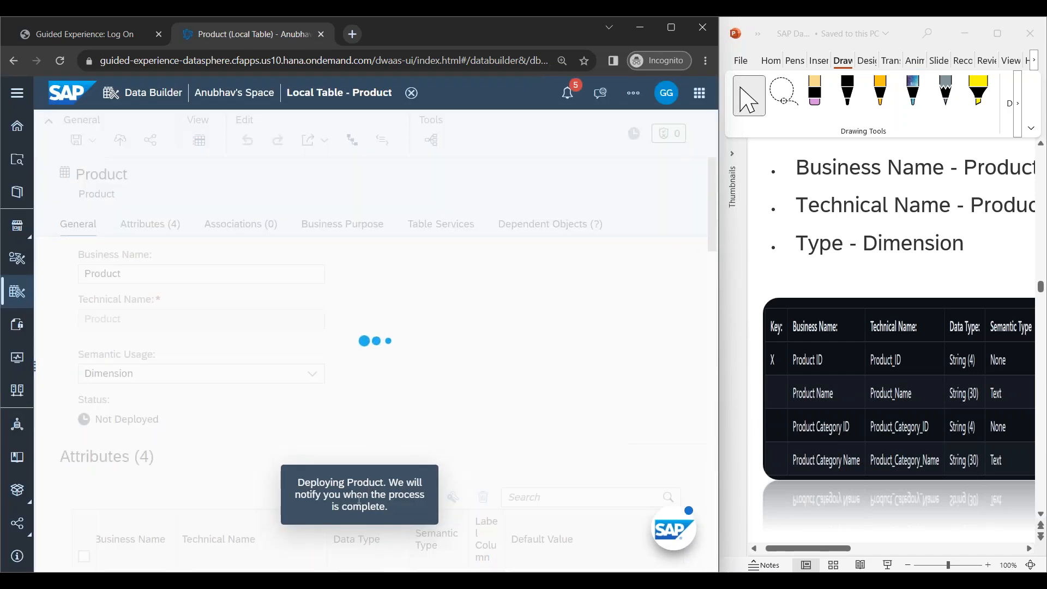
{"action": "left_click", "coordinate": [17, 291]}
{"action": "left_click", "coordinate": [121, 306]}
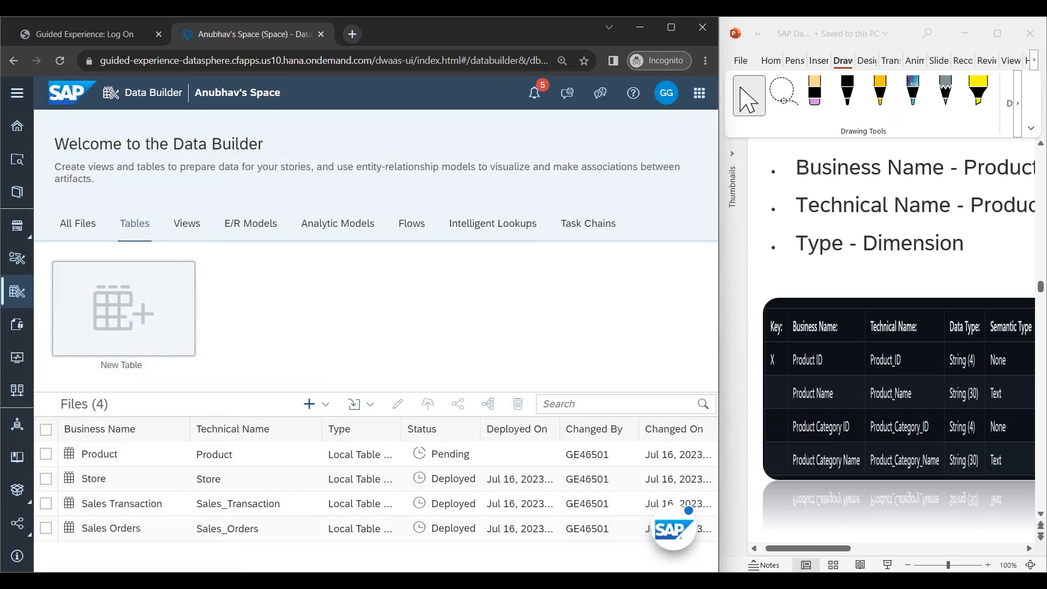
Step: Try to rename the new table as Sales Manager and set its semantic usage to Dimension
{"action": "left_click_drag", "start_coordinate": [819, 548], "coordinate": [941, 555]}
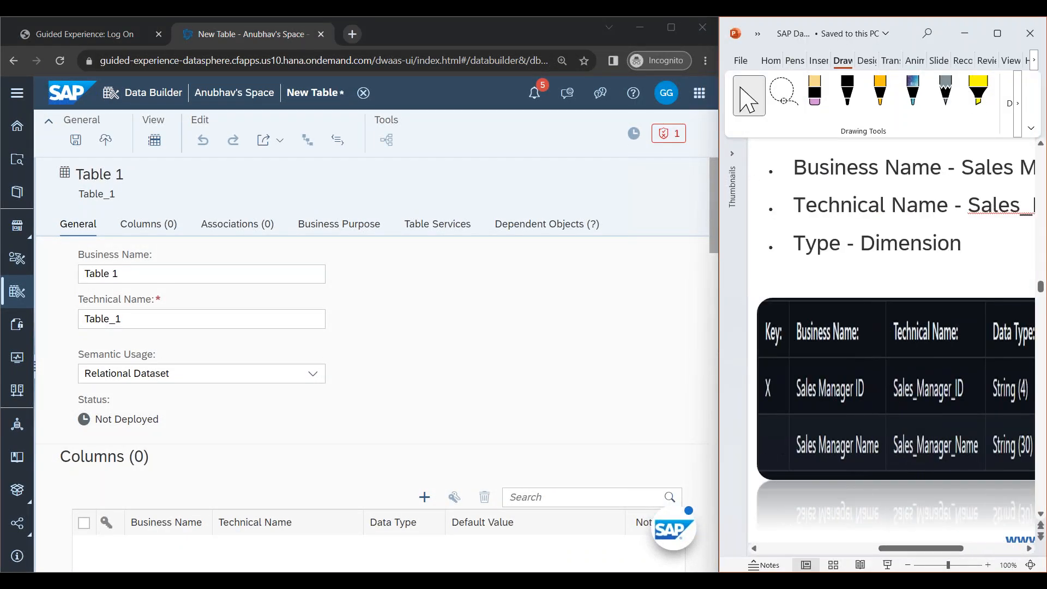
{"action": "left_click", "coordinate": [148, 273]}
{"action": "key", "text": "ctrl+a"}
{"action": "type", "text": "Sales M"}
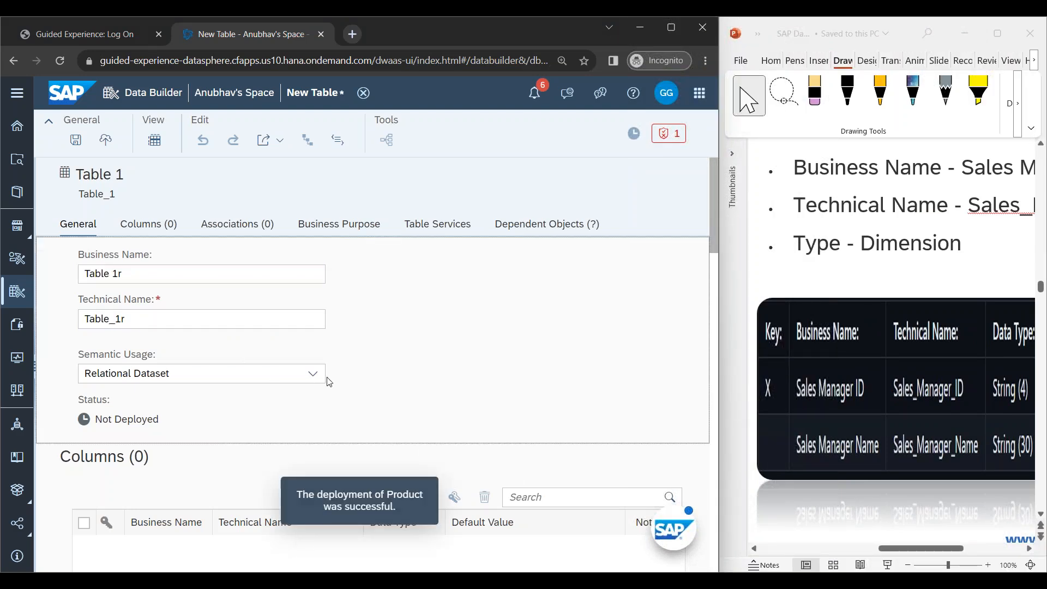
{"action": "left_click", "coordinate": [313, 374]}
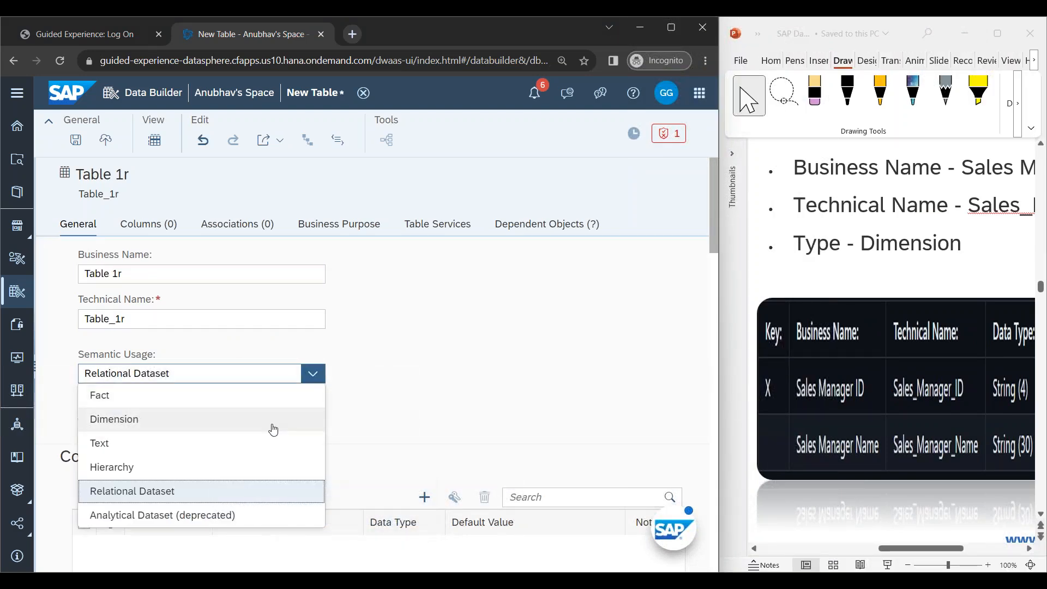
{"action": "left_click", "coordinate": [269, 420]}
Step: Add three attributes to the new dimension table
{"action": "scroll", "coordinate": [404, 437], "scroll_direction": "down", "scroll_amount": 5}
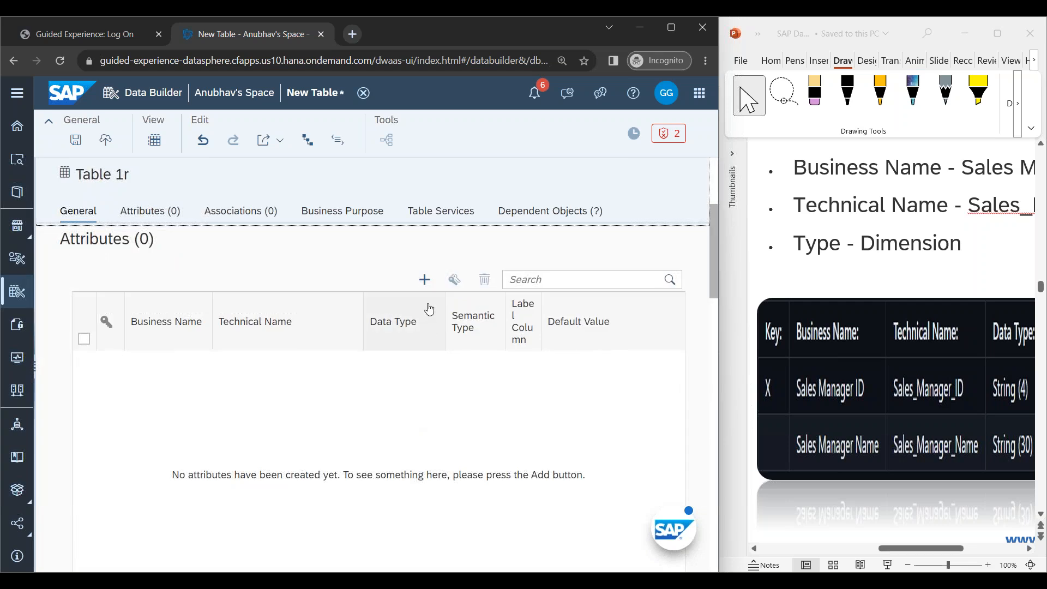
{"action": "left_click", "coordinate": [424, 280]}
{"action": "left_click", "coordinate": [424, 281]}
{"action": "left_click", "coordinate": [424, 281]}
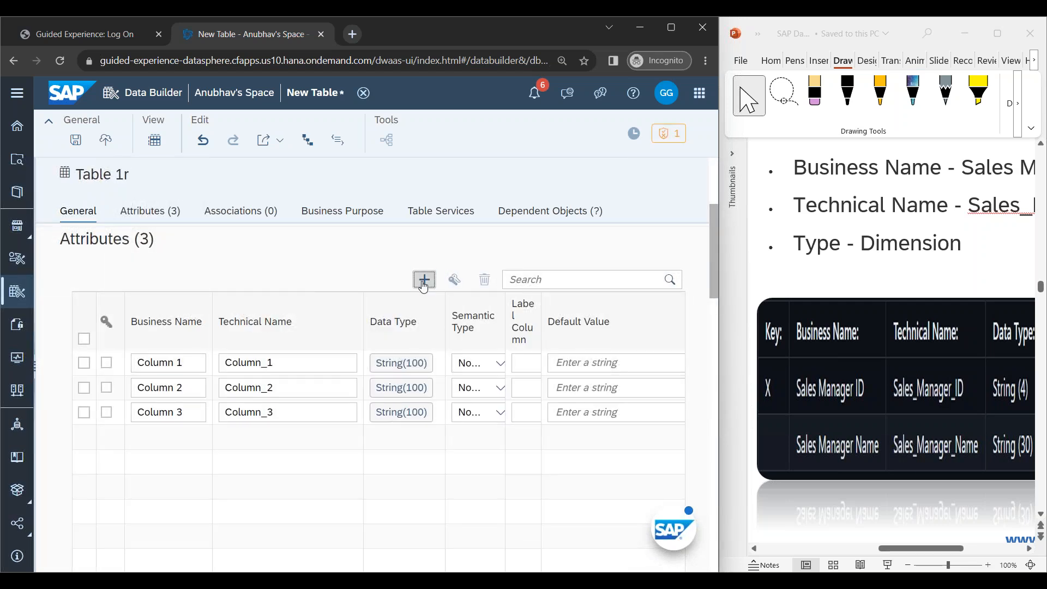
{"action": "left_click", "coordinate": [84, 414]}
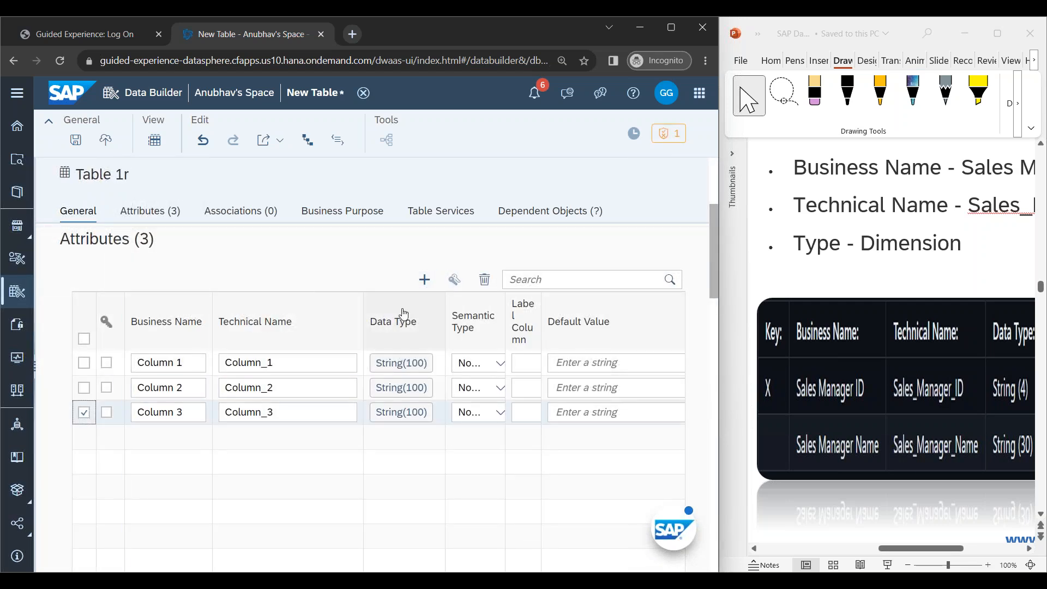
{"action": "left_click", "coordinate": [484, 279]}
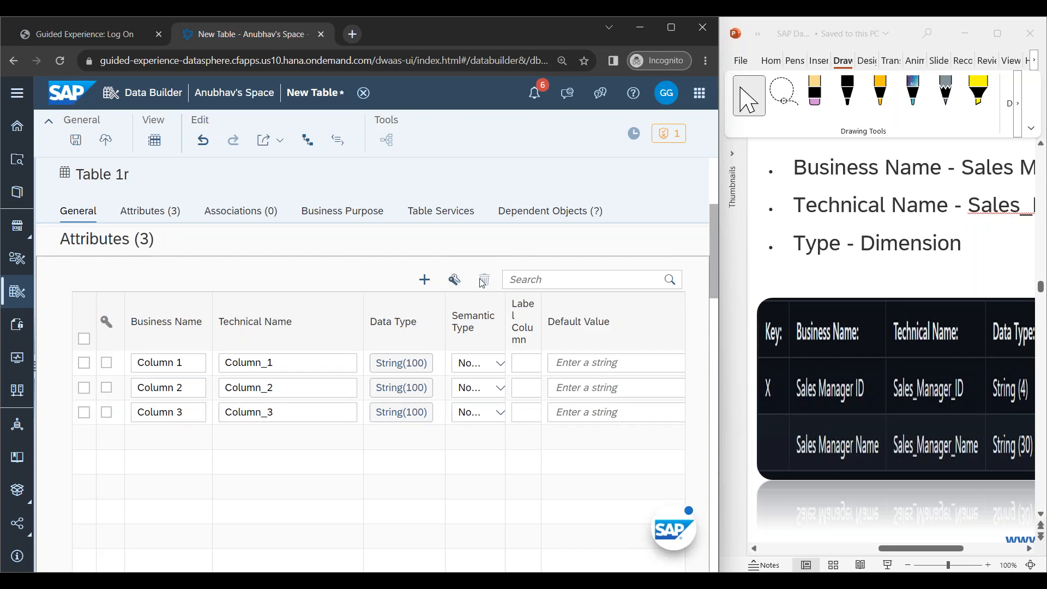
{"action": "scroll", "coordinate": [129, 423], "scroll_direction": "up", "scroll_amount": 4}
{"action": "left_click", "coordinate": [424, 496]}
Step: Set the business names of the first two attributes to Sales Manager ID and Sales Manager Name
{"action": "scroll", "coordinate": [415, 450], "scroll_direction": "down", "scroll_amount": 5}
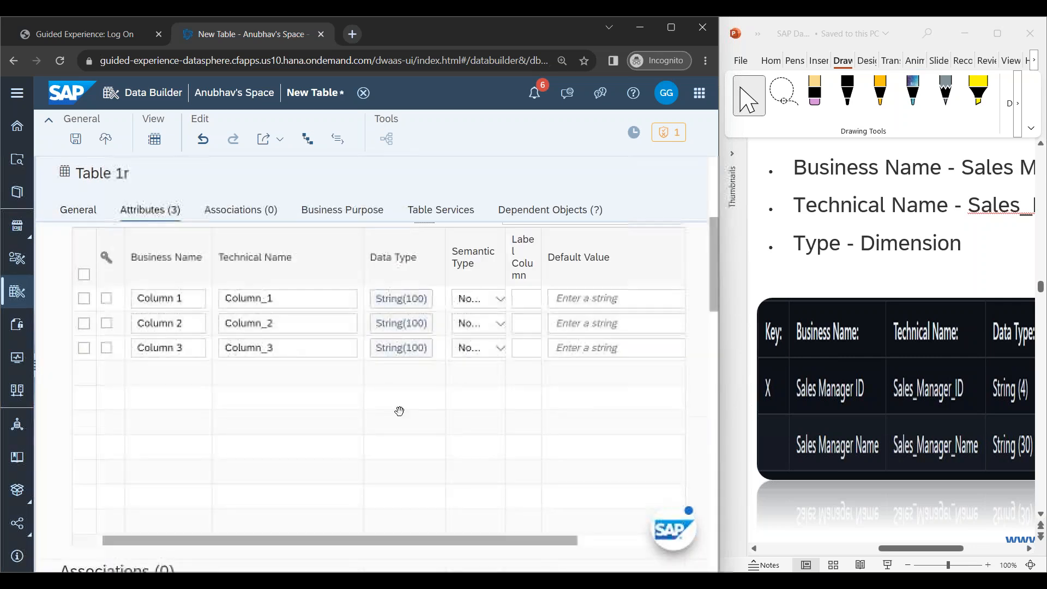
{"action": "triple_click", "coordinate": [188, 289]}
{"action": "type", "text": "Sa"}
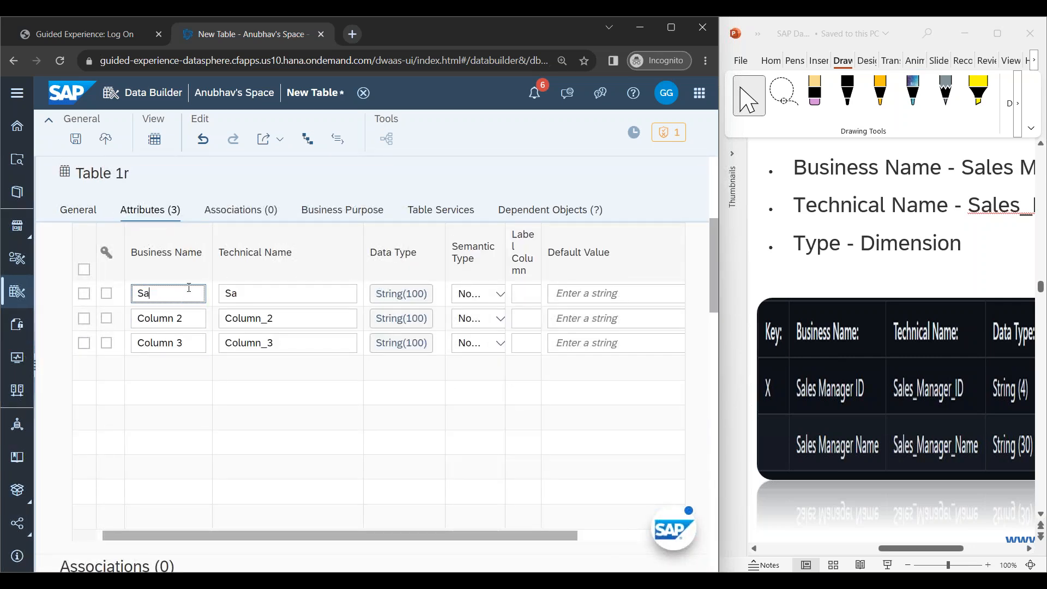
{"action": "type", "text": "les Manager ID"}
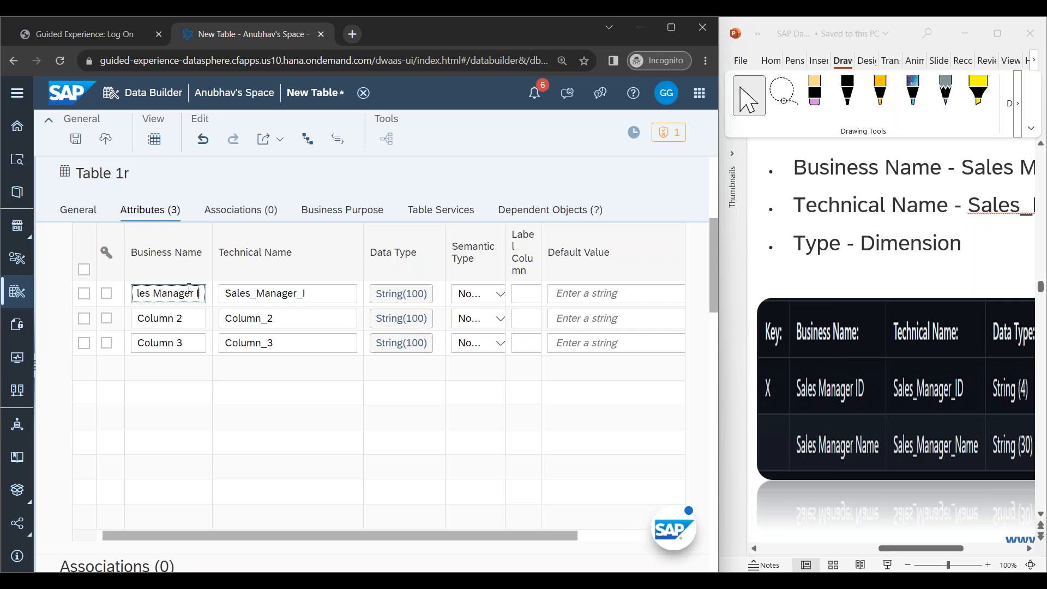
{"action": "triple_click", "coordinate": [184, 319]}
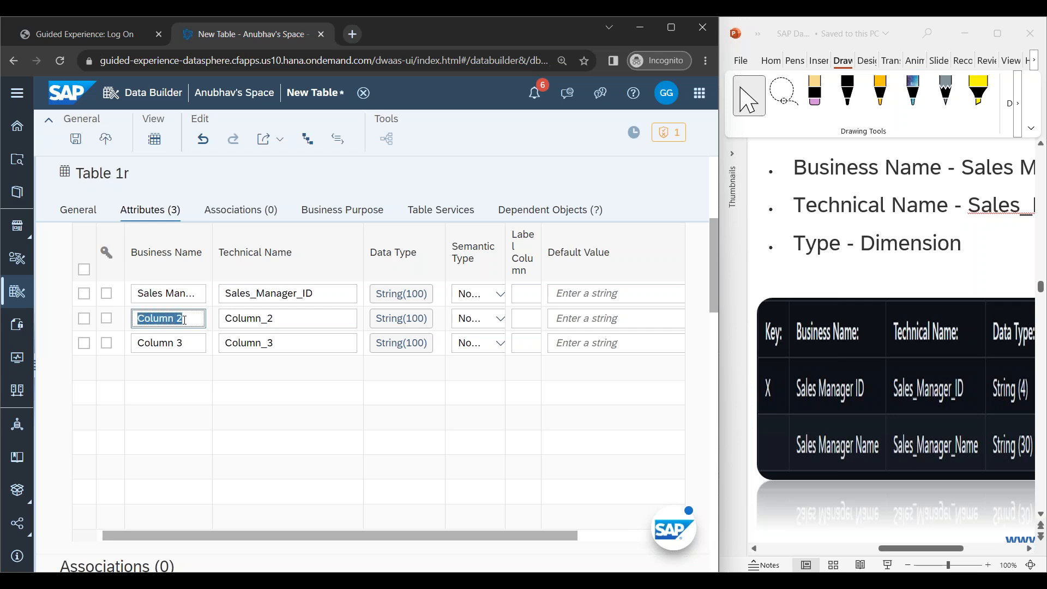
{"action": "type", "text": "Sales Manager Name"}
Step: Name the third attribute Country and give it the default value US
{"action": "left_click", "coordinate": [187, 342]}
{"action": "triple_click", "coordinate": [187, 342]}
{"action": "type", "text": "Location"}
{"action": "triple_click", "coordinate": [187, 342]}
{"action": "type", "text": "Co"}
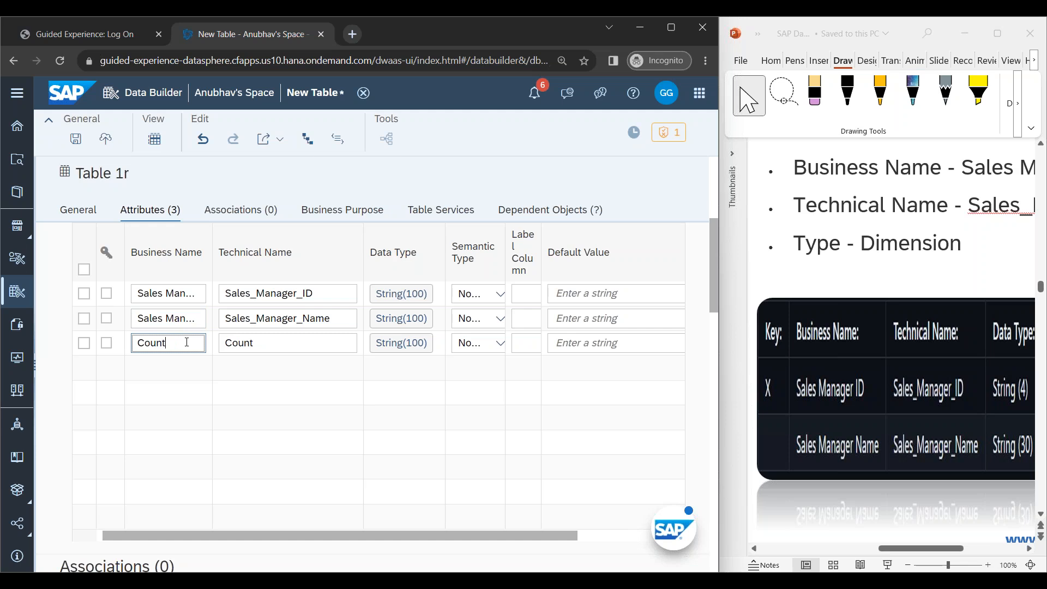
{"action": "left_click", "coordinate": [575, 345]}
{"action": "type", "text": "US"}
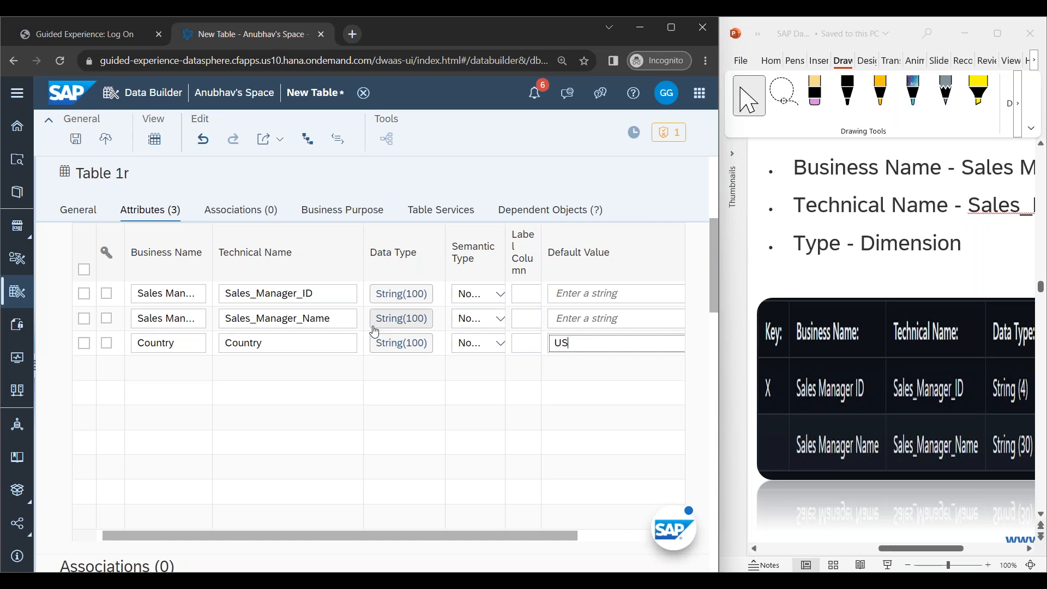
Step: Set the semantic type of Sales Manager Name to Text and make it the label column for Sales Manager ID
{"action": "left_click", "coordinate": [499, 326]}
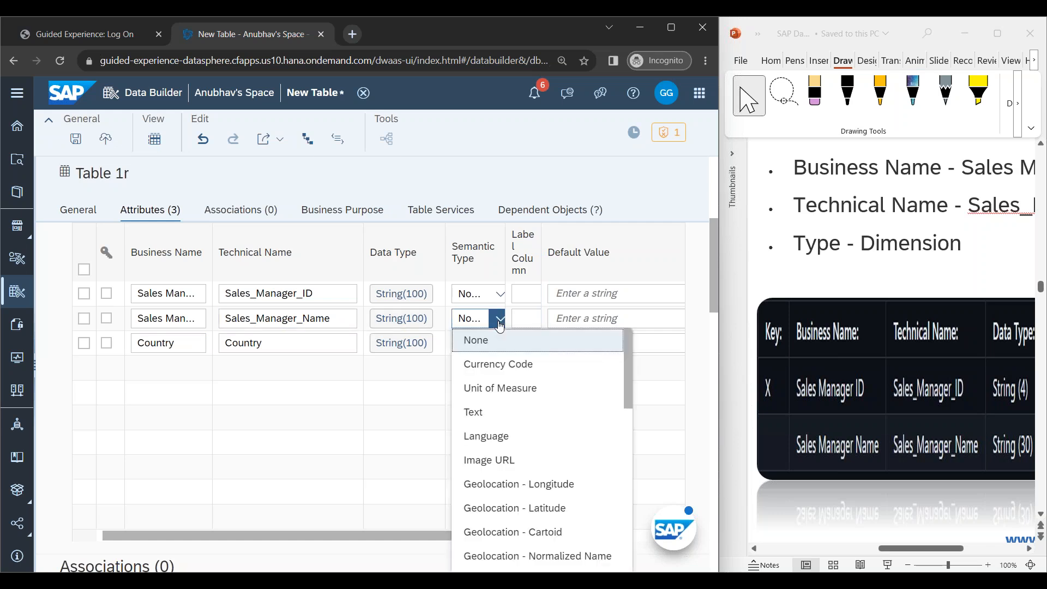
{"action": "left_click", "coordinate": [500, 410]}
{"action": "left_click", "coordinate": [534, 297]}
{"action": "left_click", "coordinate": [535, 336]}
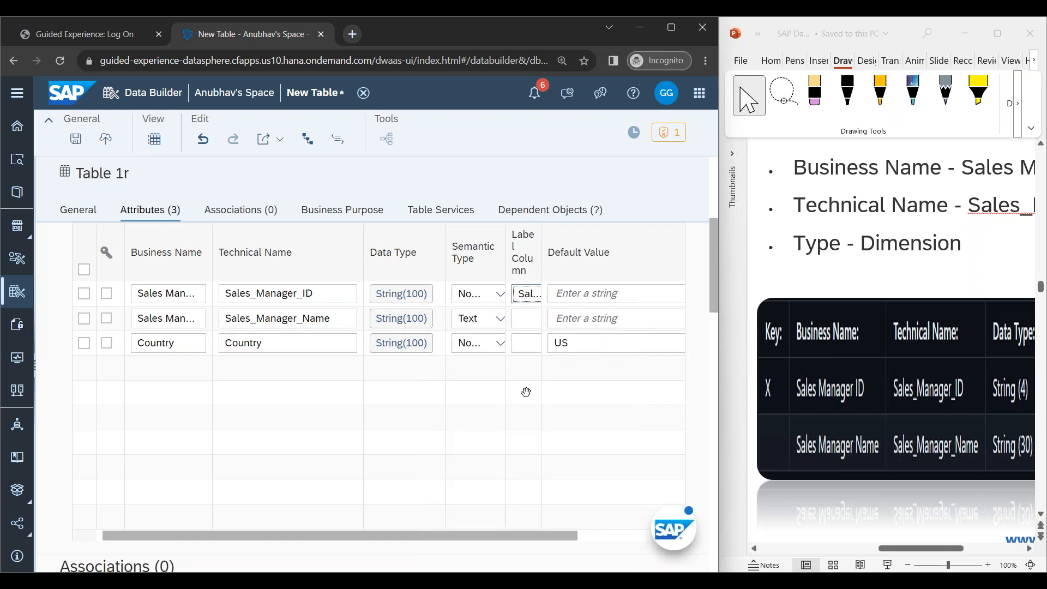
{"action": "scroll", "coordinate": [264, 428], "scroll_direction": "up", "scroll_amount": 4}
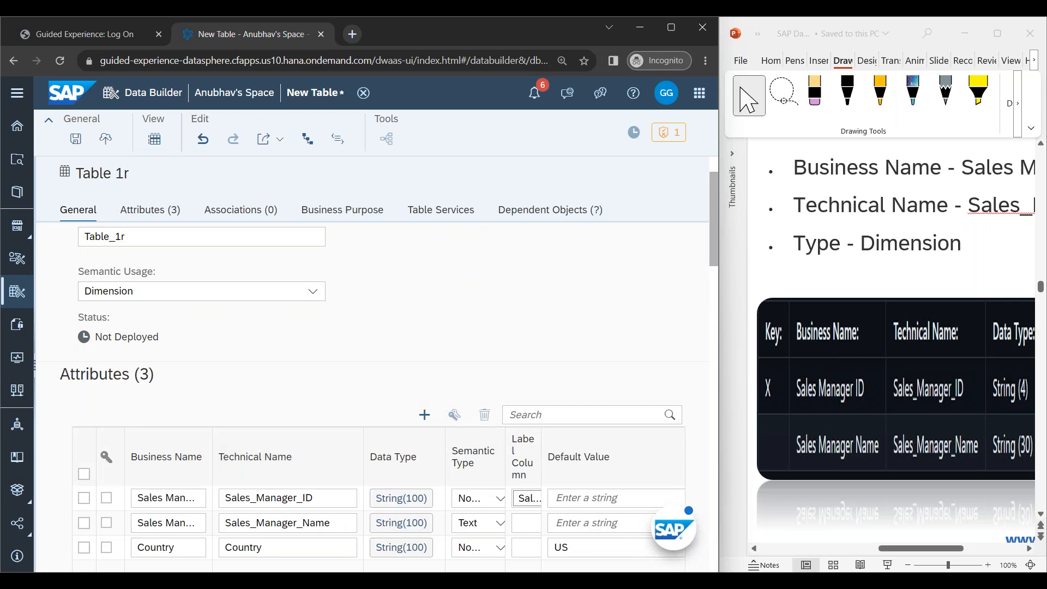
{"action": "scroll", "coordinate": [273, 428], "scroll_direction": "down", "scroll_amount": 1}
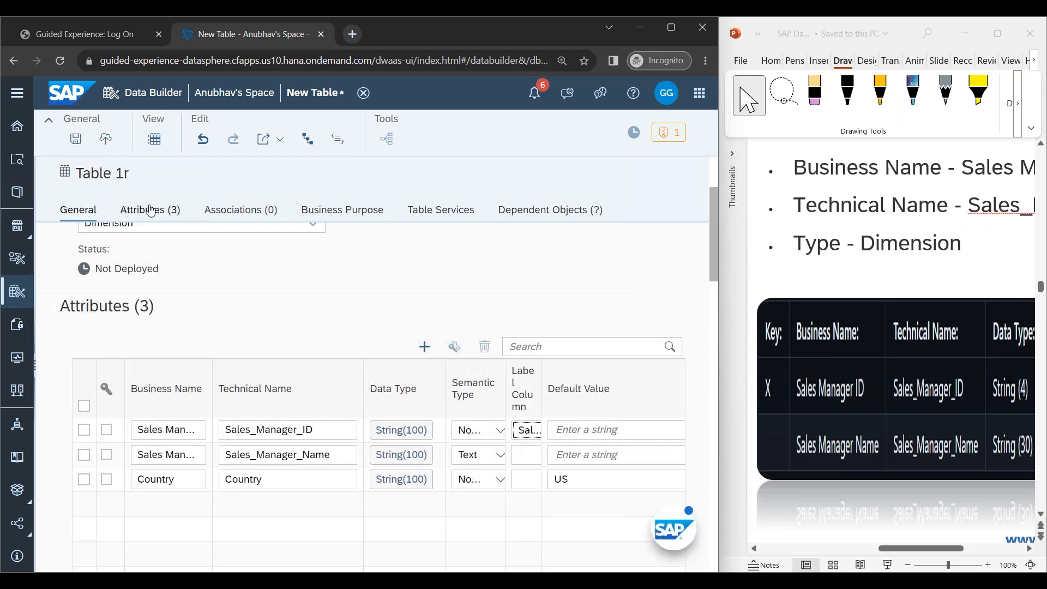
{"action": "left_click", "coordinate": [105, 138]}
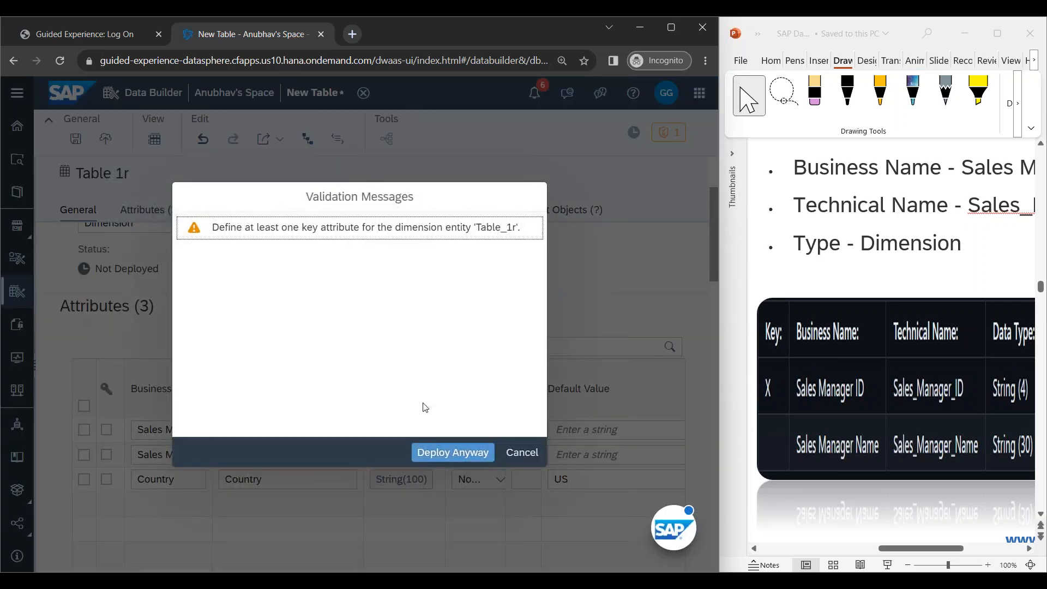
{"action": "left_click", "coordinate": [522, 452]}
Step: Mark Sales Manager ID as the key attribute and set the table's business name to Sales Manager
{"action": "left_click", "coordinate": [106, 430]}
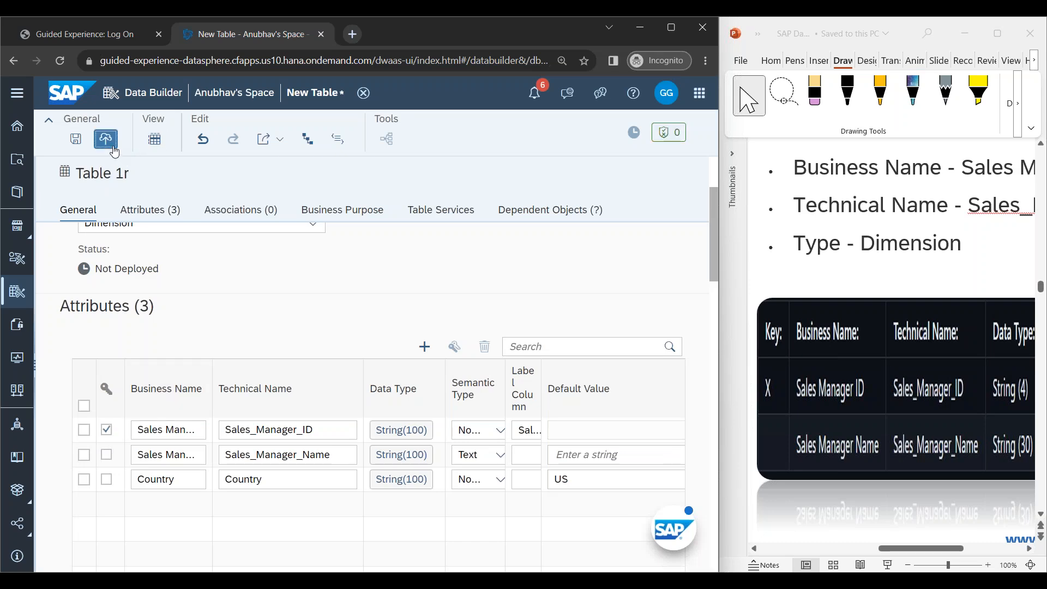
{"action": "left_click", "coordinate": [75, 139]}
{"action": "left_click", "coordinate": [454, 394]}
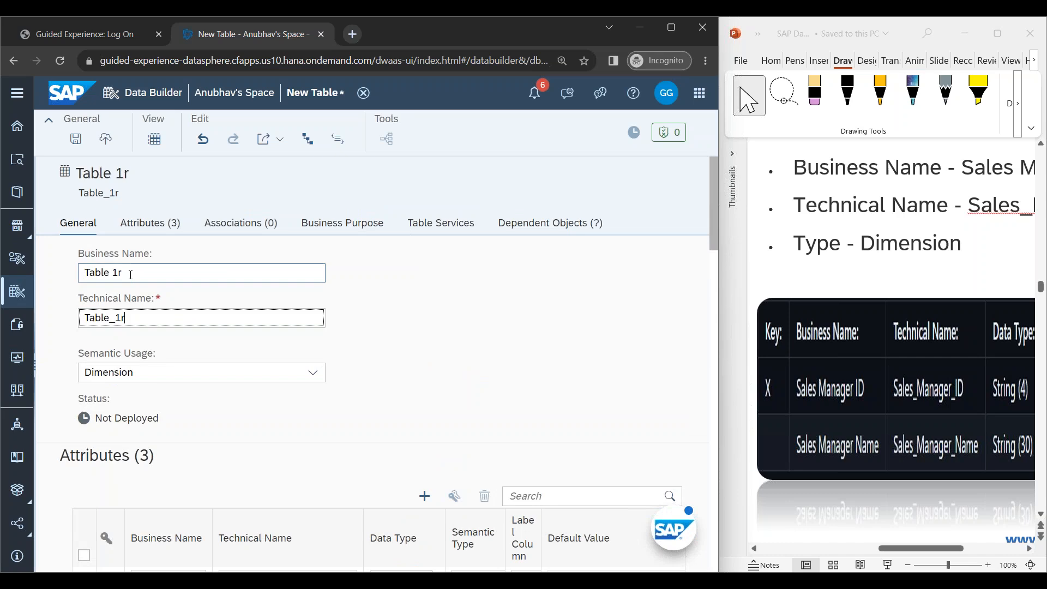
{"action": "triple_click", "coordinate": [131, 272]}
{"action": "type", "text": "Sal"}
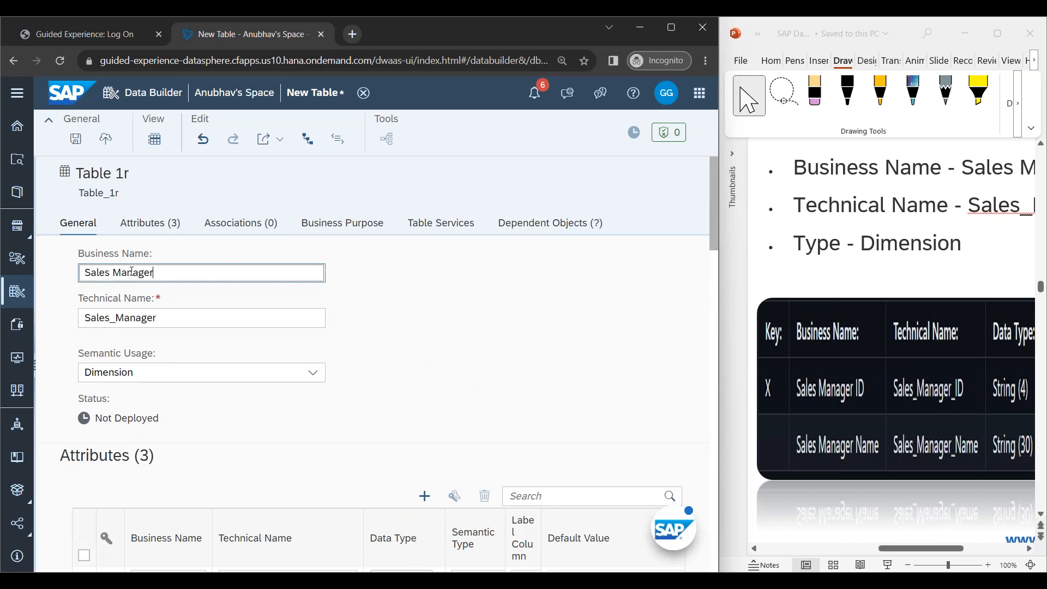
Step: Save and deploy the new dimension table with business name Sales Manager and technical name Sales_Manager
{"action": "left_click", "coordinate": [366, 316]}
{"action": "scroll", "coordinate": [366, 321], "scroll_direction": "down", "scroll_amount": 3}
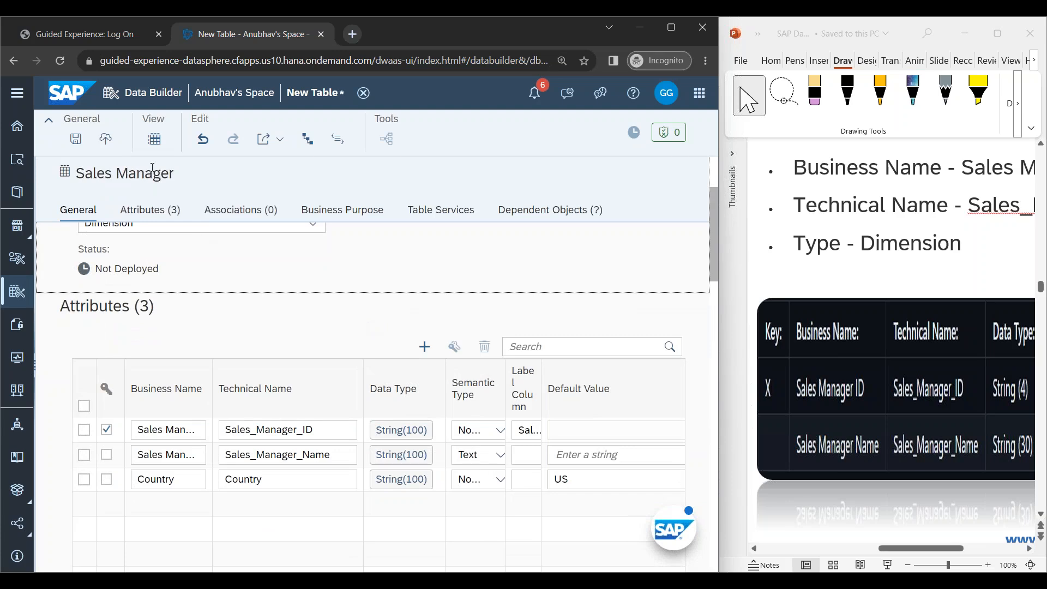
{"action": "left_click", "coordinate": [107, 141]}
{"action": "left_click", "coordinate": [410, 395]}
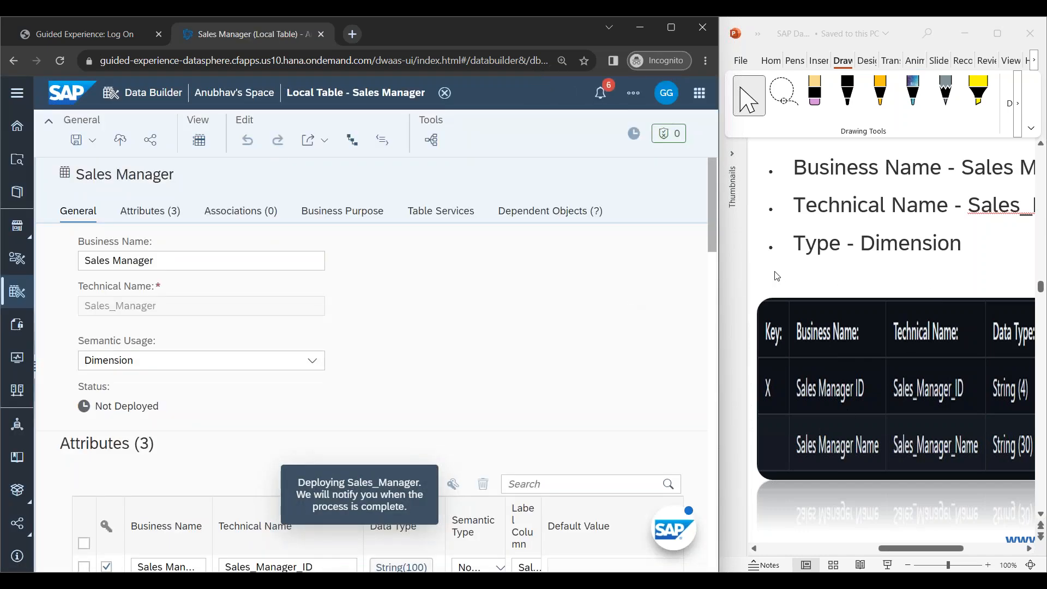
Step: Maximize the PowerPoint presentation window and the SAP Datasphere browser window so each fills the screen
{"action": "left_click", "coordinate": [779, 274]}
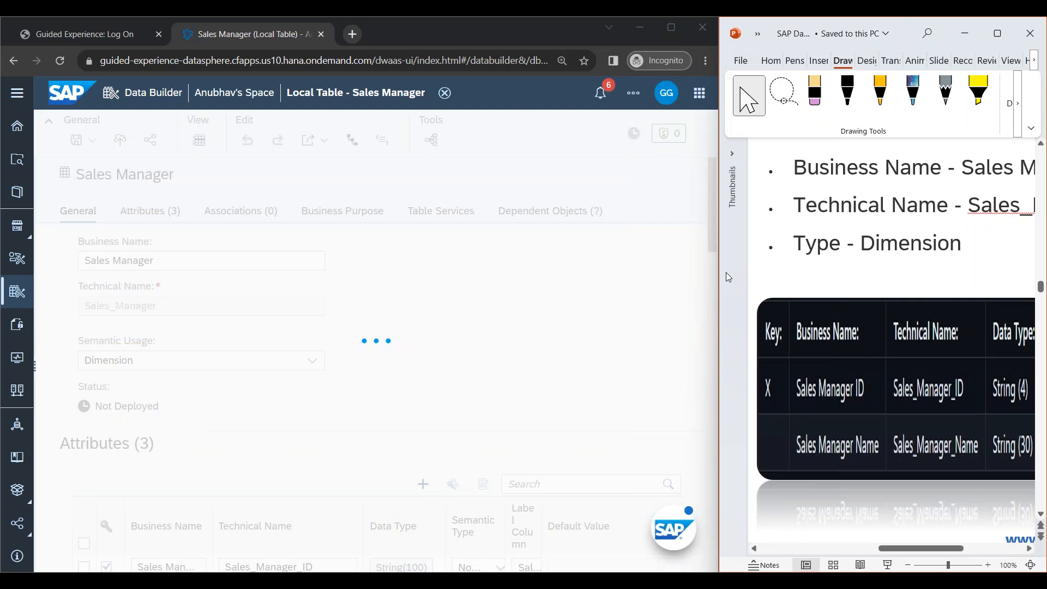
{"action": "key", "text": "super+Left"}
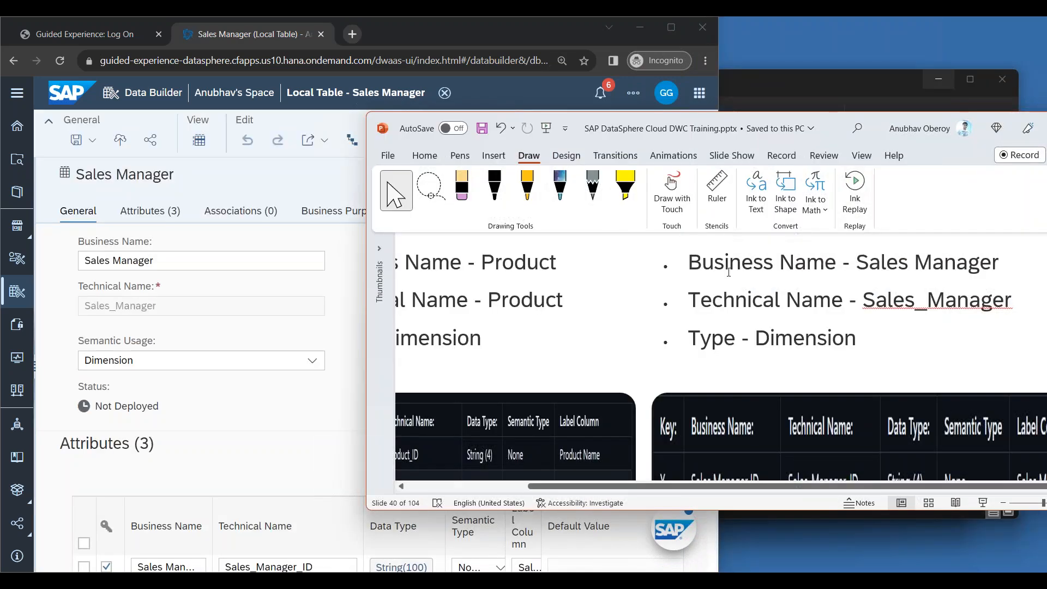
{"action": "double_click", "coordinate": [826, 122]}
{"action": "key", "text": "alt+Tab"}
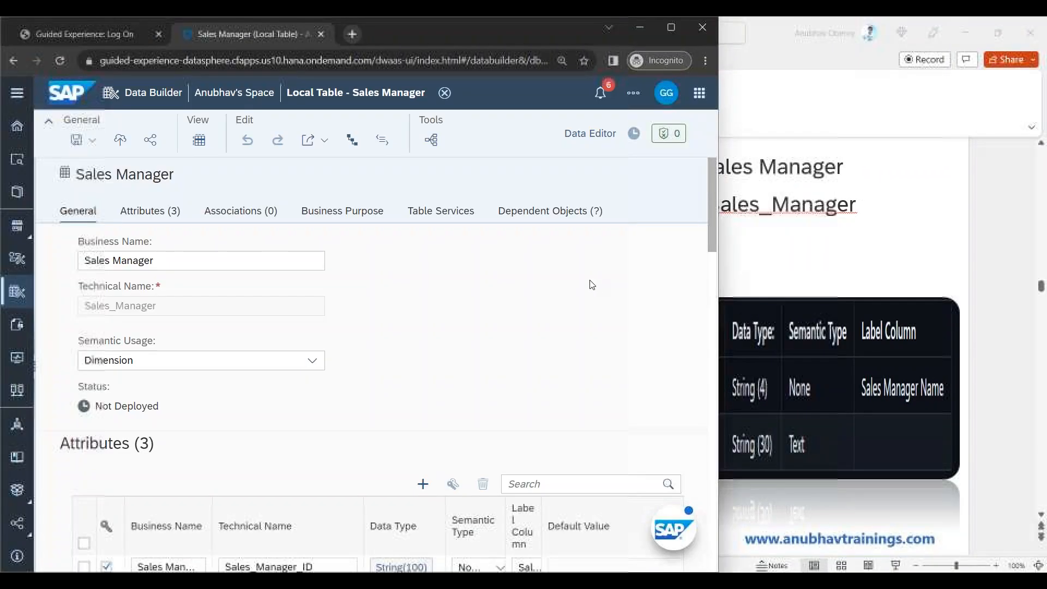
{"action": "double_click", "coordinate": [473, 45]}
{"action": "left_click", "coordinate": [575, 74]}
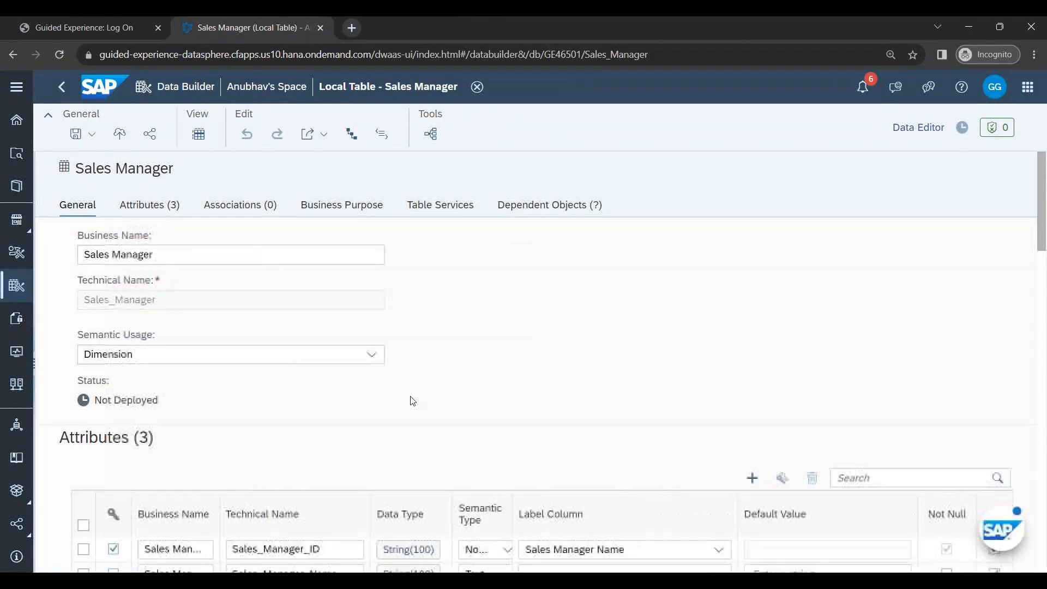
Step: Widen the Semantic Type column in the Sales Manager attributes list and check the table's deployment status and attributes
{"action": "scroll", "coordinate": [404, 395], "scroll_direction": "down", "scroll_amount": 6}
{"action": "scroll", "coordinate": [404, 391], "scroll_direction": "up", "scroll_amount": 4}
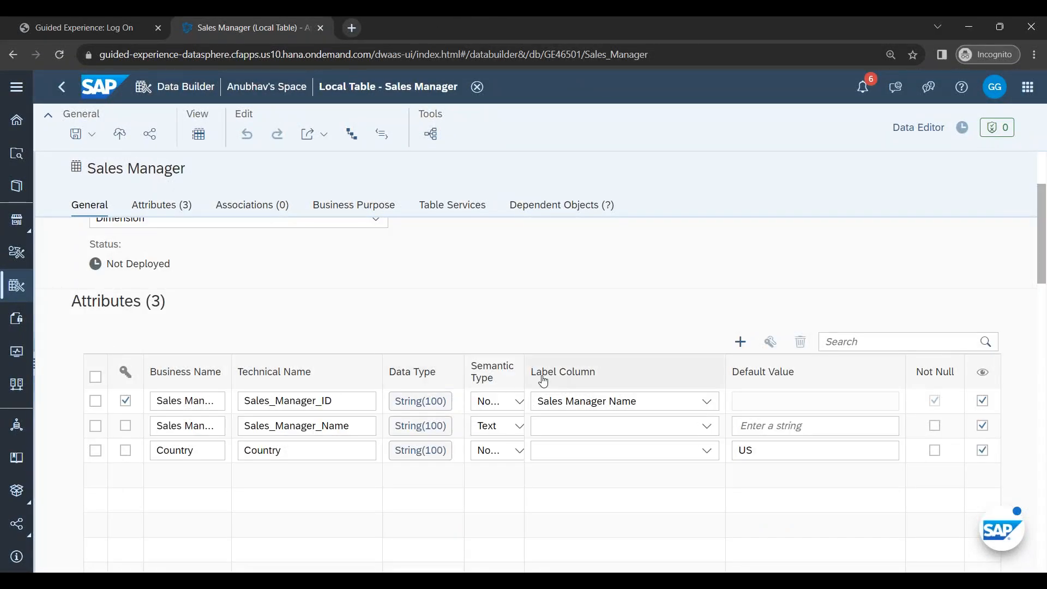
{"action": "left_click_drag", "start_coordinate": [523, 372], "coordinate": [571, 372]}
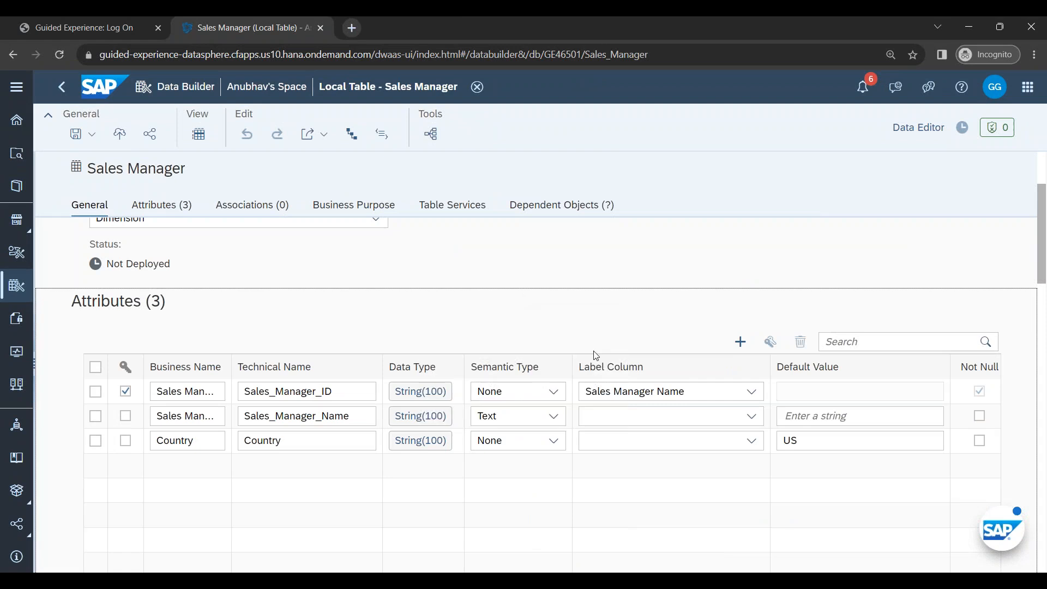
{"action": "scroll", "coordinate": [218, 326], "scroll_direction": "up", "scroll_amount": 3}
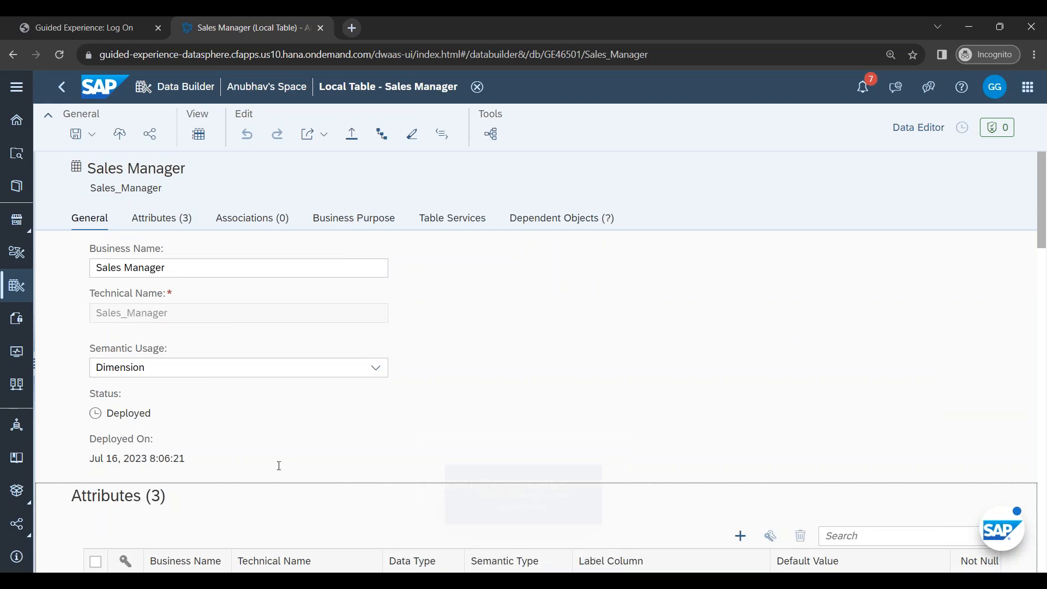
{"action": "scroll", "coordinate": [278, 465], "scroll_direction": "down", "scroll_amount": 2}
{"action": "scroll", "coordinate": [278, 465], "scroll_direction": "down", "scroll_amount": 3}
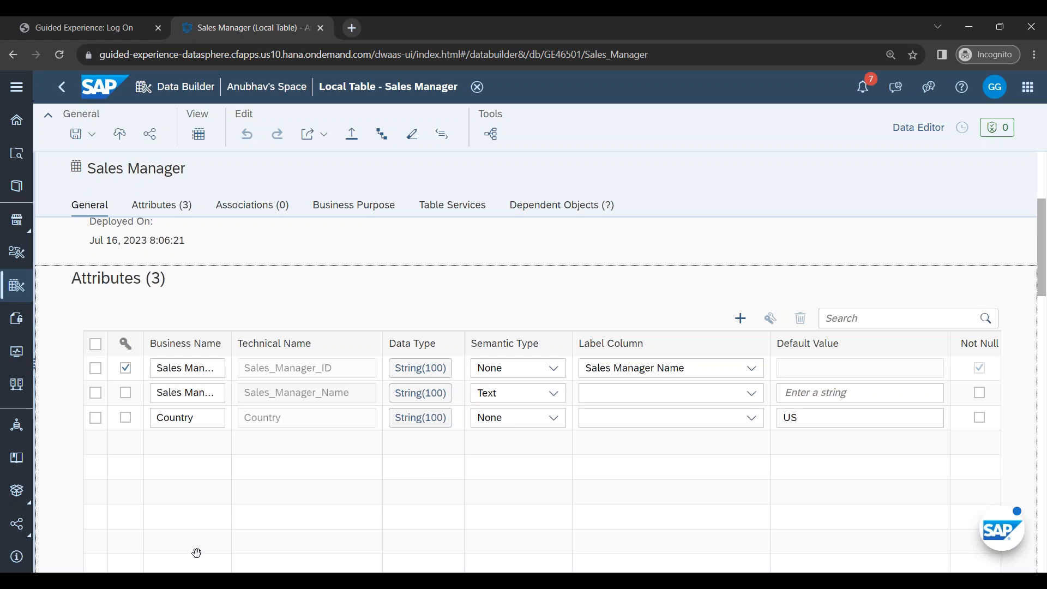
Step: Open the Clock app, start the 5 min timer in expanded view, and return to the Sales Manager table
{"action": "key", "text": "super"}
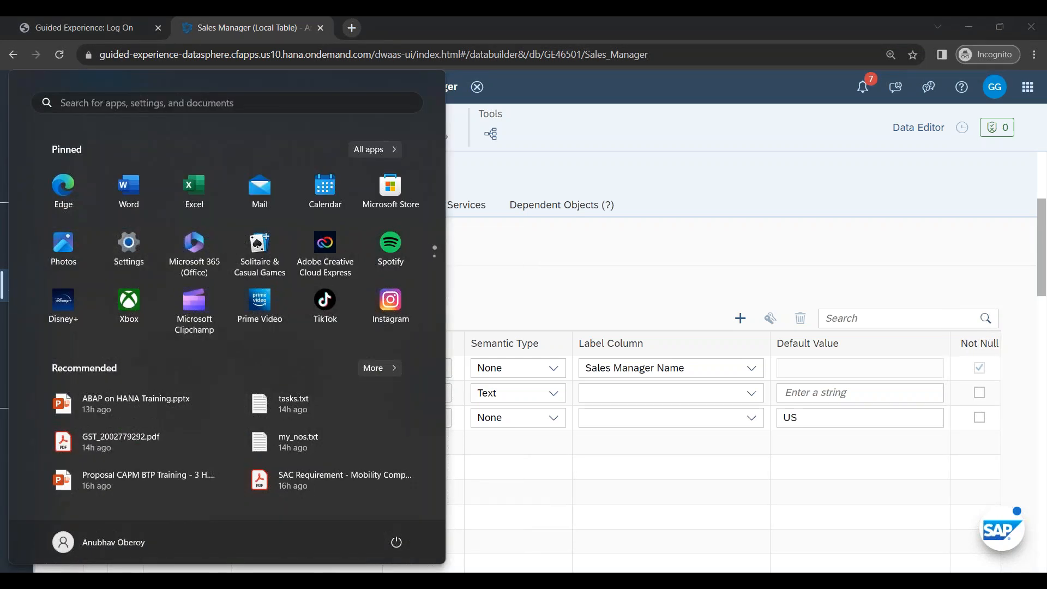
{"action": "type", "text": "clo"}
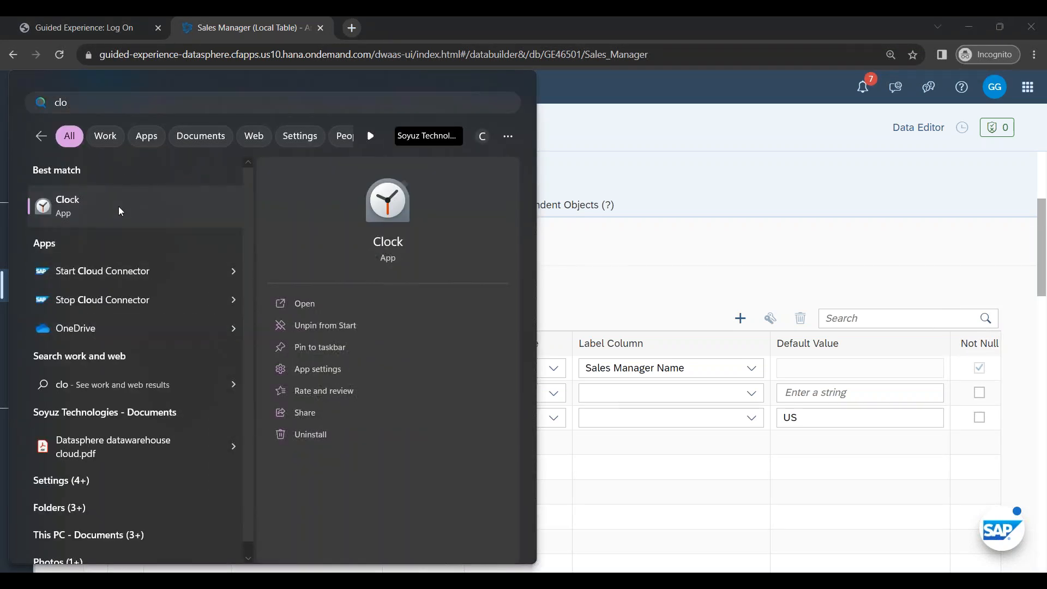
{"action": "left_click", "coordinate": [120, 211]}
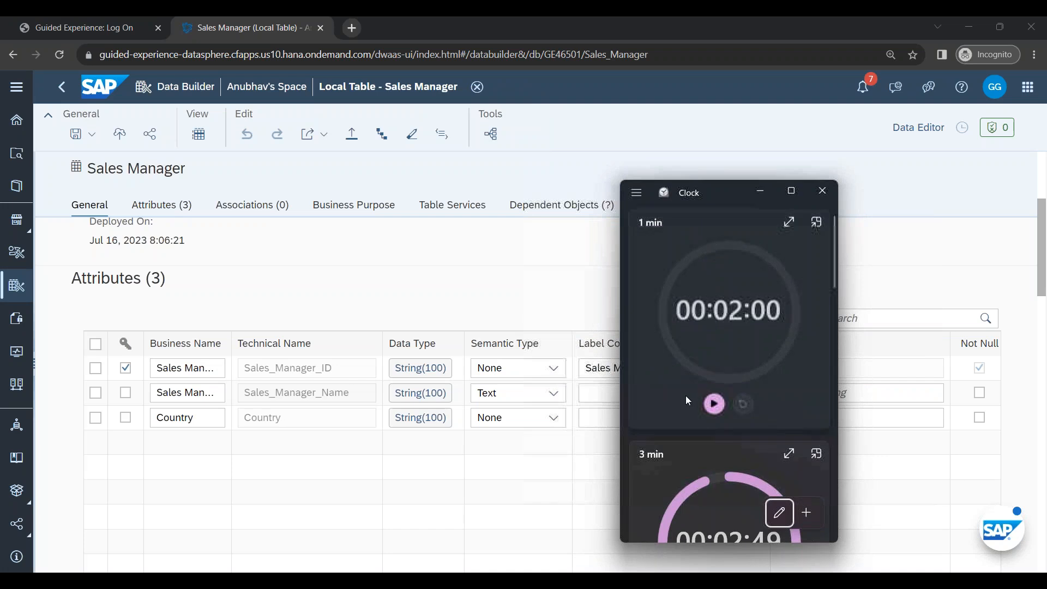
{"action": "scroll", "coordinate": [725, 436], "scroll_direction": "down", "scroll_amount": 6}
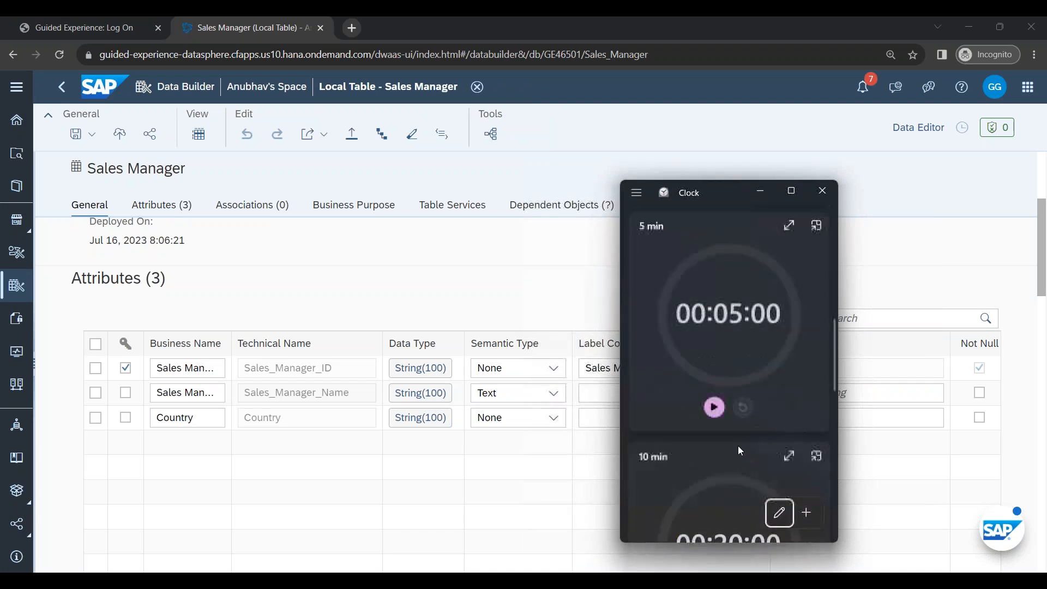
{"action": "left_click", "coordinate": [714, 407]}
{"action": "left_click", "coordinate": [789, 226]}
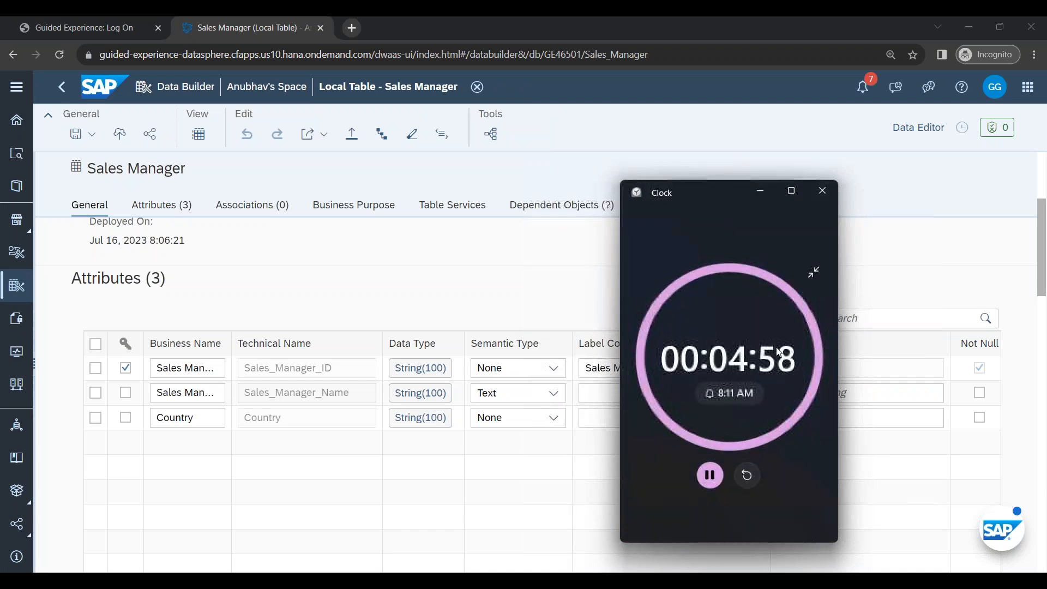
{"action": "left_click", "coordinate": [976, 97]}
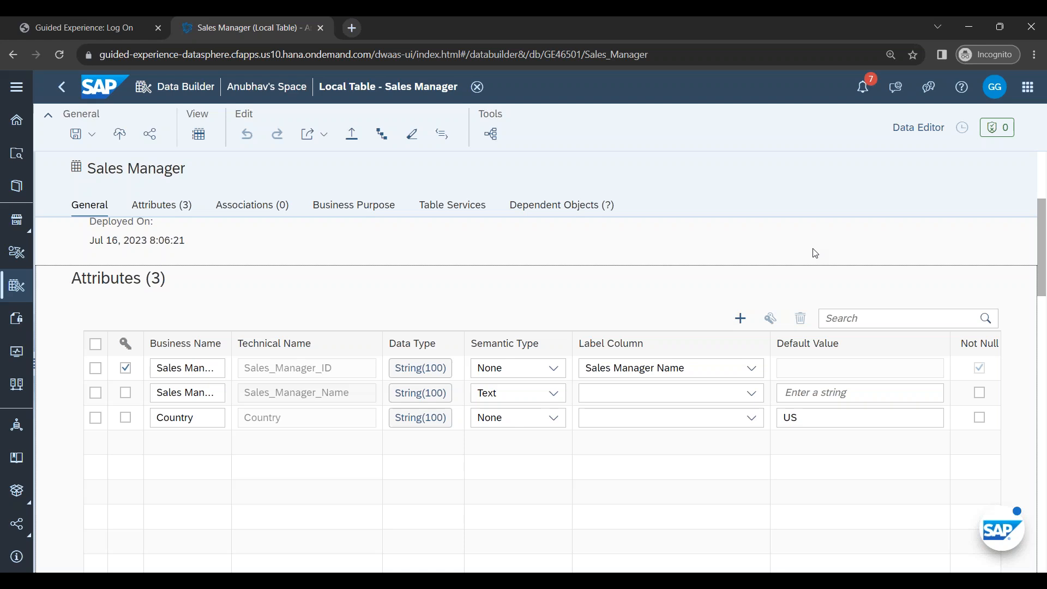
Step: Switch to the PowerPoint training presentation and go to the slide titled Time & Generate Time Data
{"action": "scroll", "coordinate": [659, 276], "scroll_direction": "up", "scroll_amount": 3}
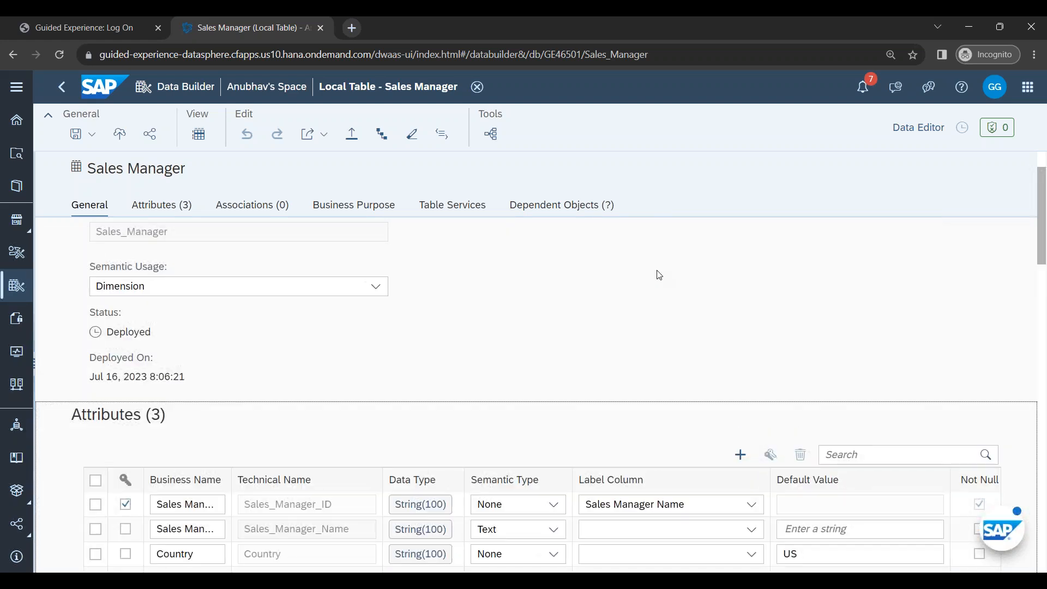
{"action": "left_click", "coordinate": [229, 579]}
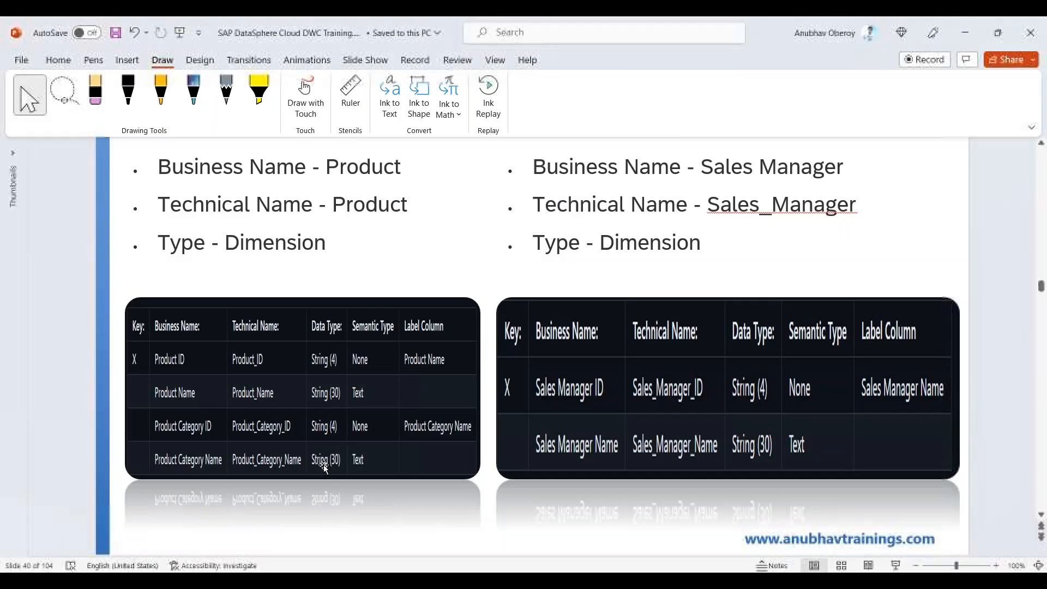
{"action": "scroll", "coordinate": [325, 466], "scroll_direction": "down", "scroll_amount": 1}
{"action": "scroll", "coordinate": [324, 466], "scroll_direction": "down", "scroll_amount": 5}
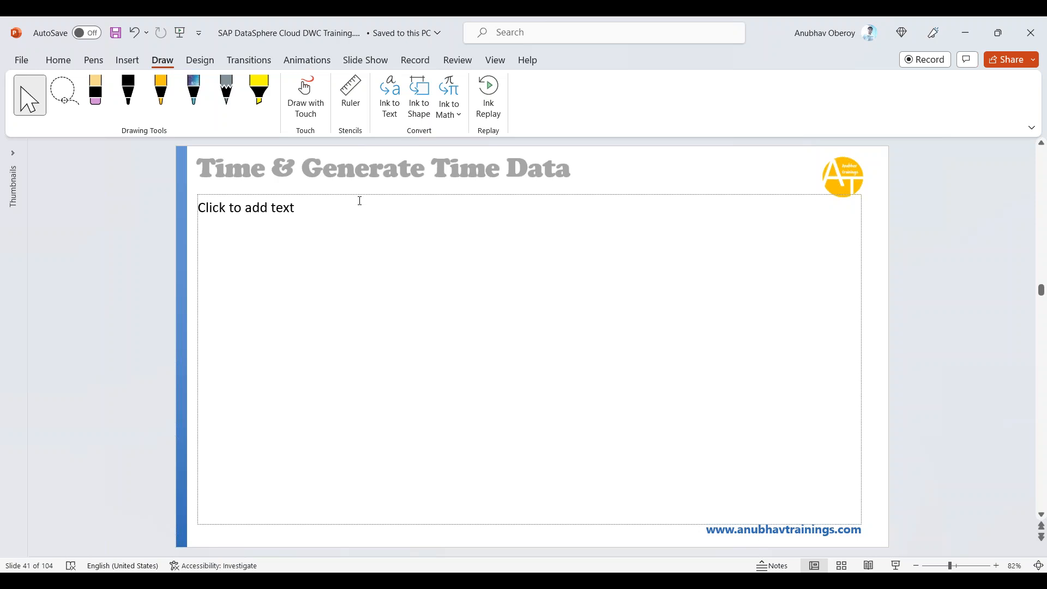
Step: Add the first dashed bullet to the slide body: "Time is a dimension which represents day, week, month, Q, H, Y"
{"action": "left_click", "coordinate": [253, 221]}
{"action": "type", "text": "Ti"}
{"action": "key", "text": "BackSpace"}
{"action": "key", "text": "BackSpace"}
{"action": "type", "text": "Time"}
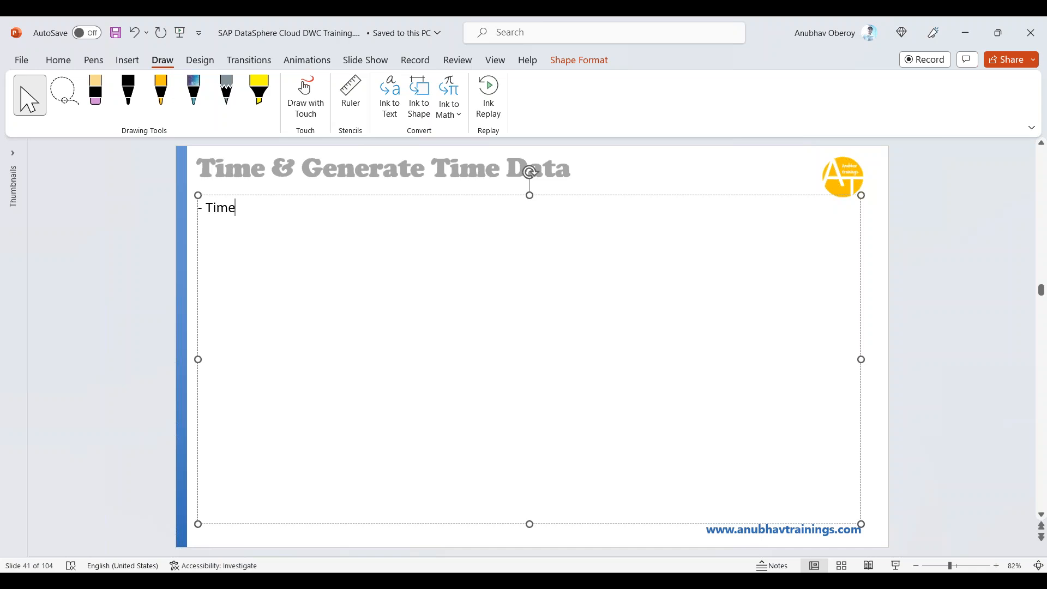
{"action": "type", "text": " is a dimension which re"}
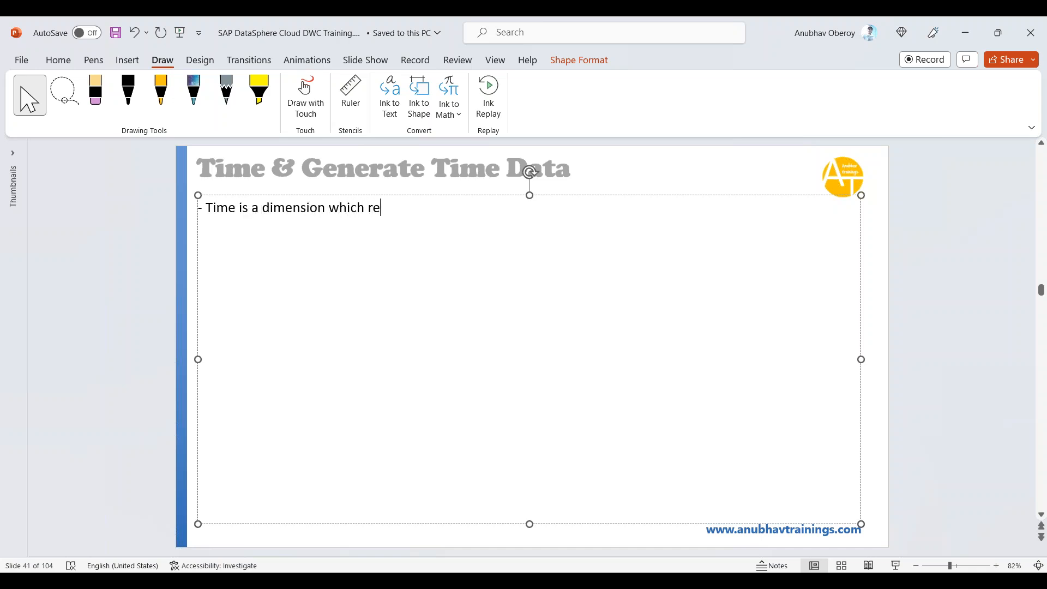
{"action": "type", "text": "presents day, week, "}
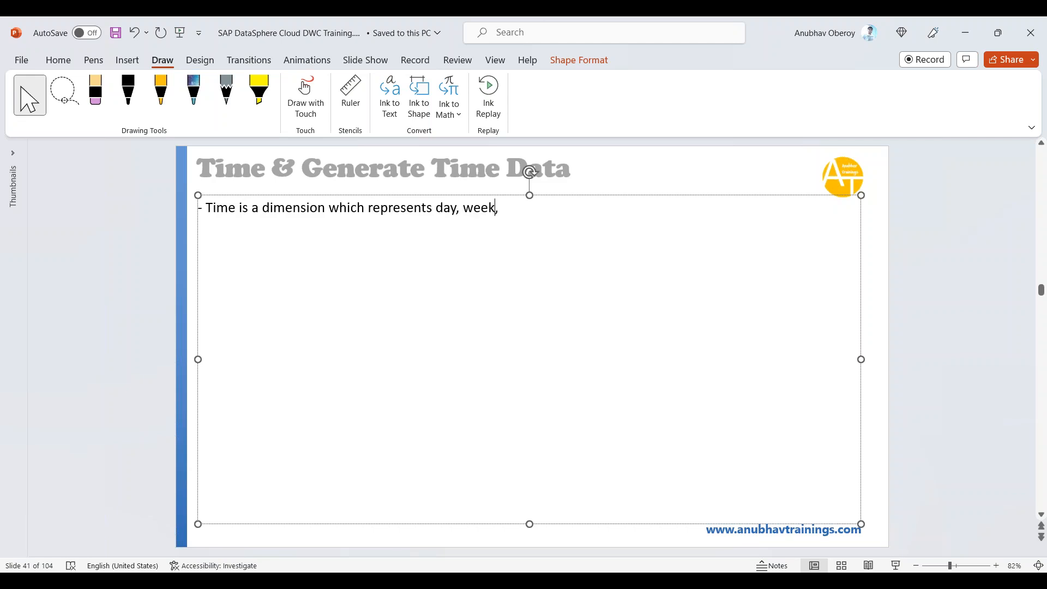
{"action": "type", "text": "month"}
{"action": "type", "text": ".,"}
{"action": "key", "text": "Left"}
{"action": "key", "text": "Left"}
{"action": "key", "text": "BackSpace"}
{"action": "type", "text": "Q, H, Y"}
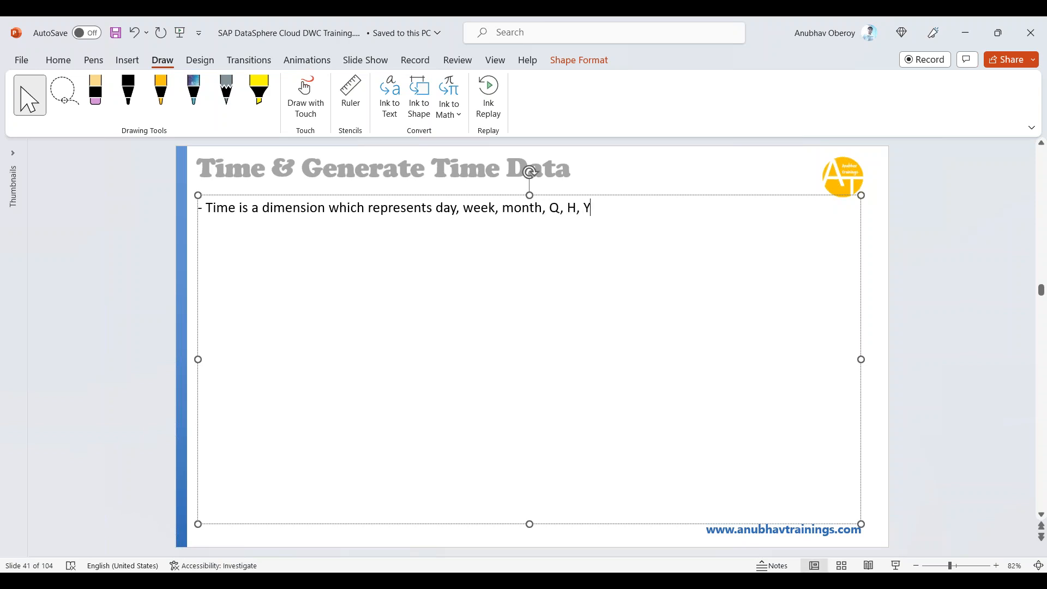
{"action": "key", "text": "Return"}
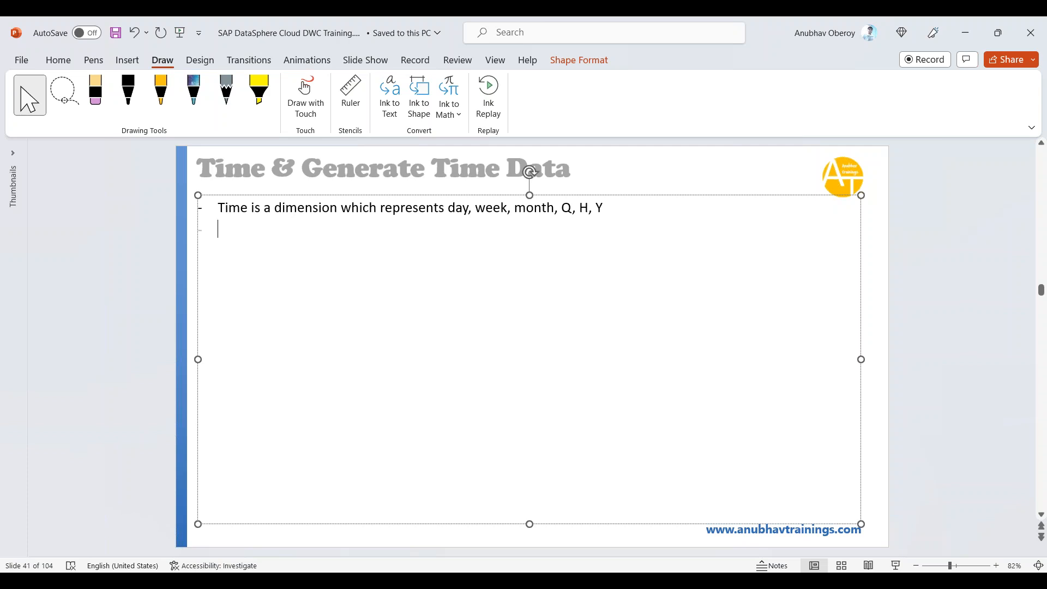
Step: Add a second bullet reading "We can enrich our models and stories with time dimension"
{"action": "type", "text": "We can enti"}
{"action": "key", "text": "BackSpace"}
{"action": "key", "text": "BackSpace"}
{"action": "type", "text": "rich our models"}
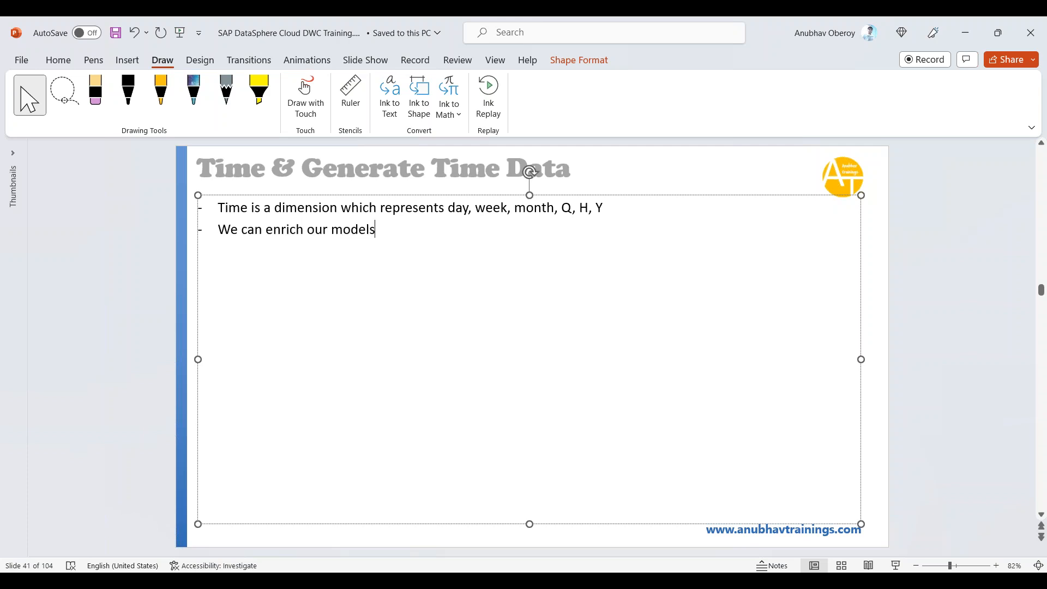
{"action": "type", "text": " w"}
{"action": "key", "text": "BackSpace"}
{"action": "type", "text": "and stories with time dimension"}
{"action": "key", "text": "Return"}
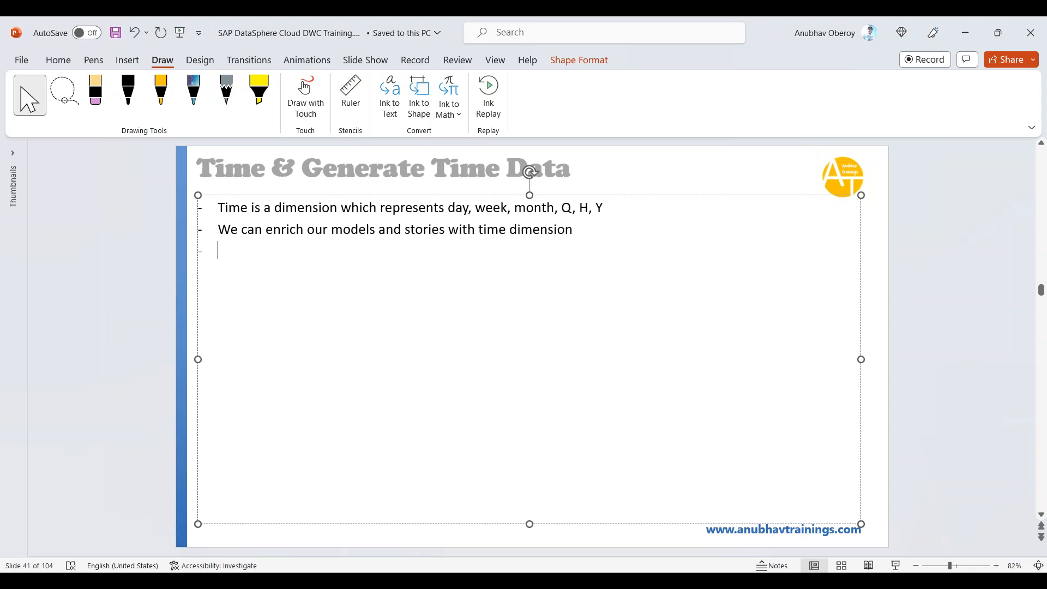
Step: Begin the third bullet with the text "By Default time is treated by system as"
{"action": "type", "text": "By Default time is t"}
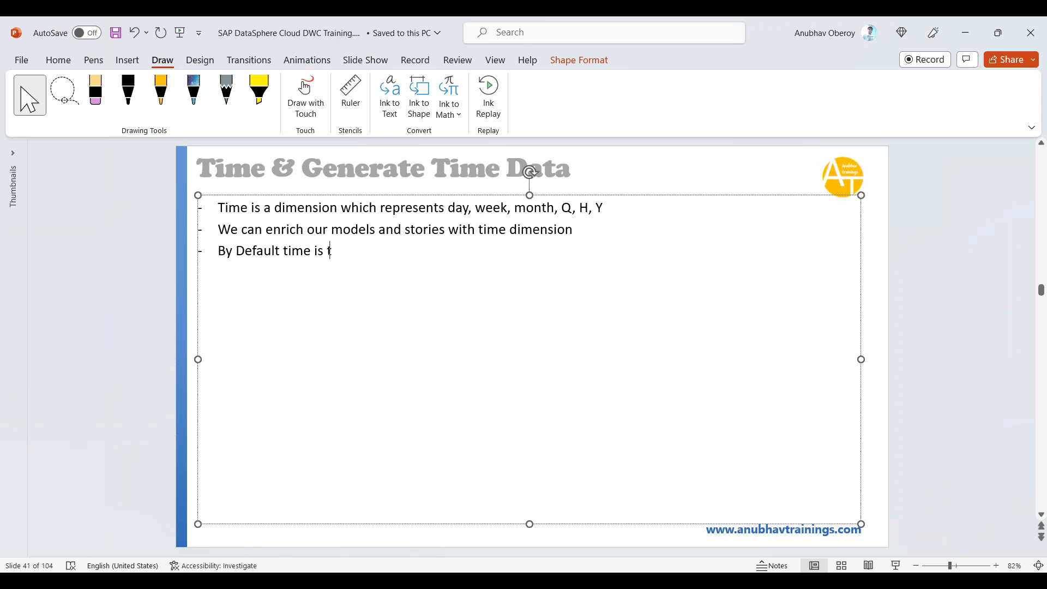
{"action": "type", "text": "reac"}
{"action": "key", "text": "BackSpace"}
{"action": "type", "text": "ted by system as a"}
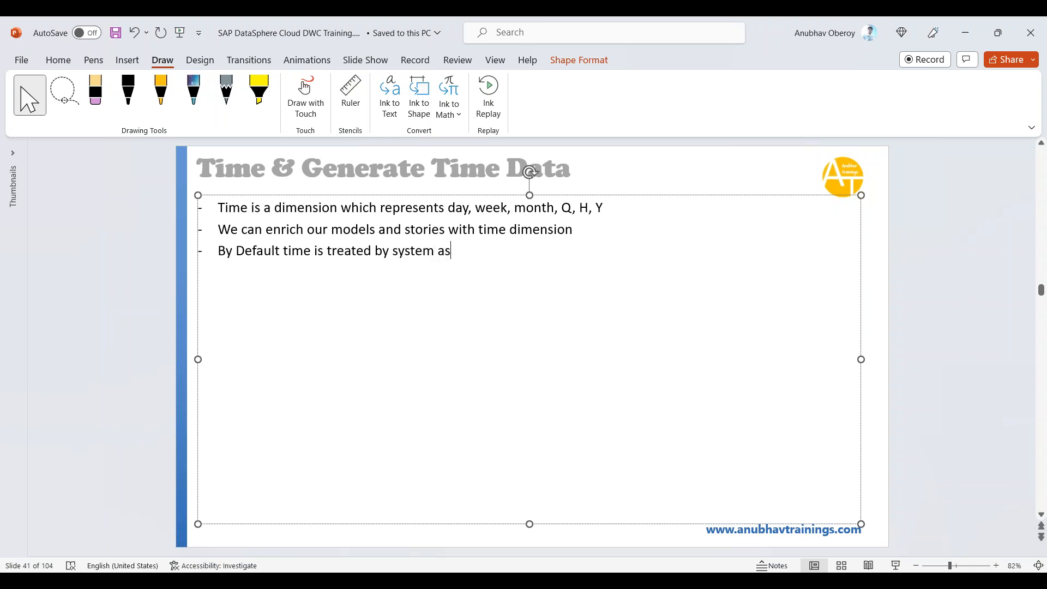
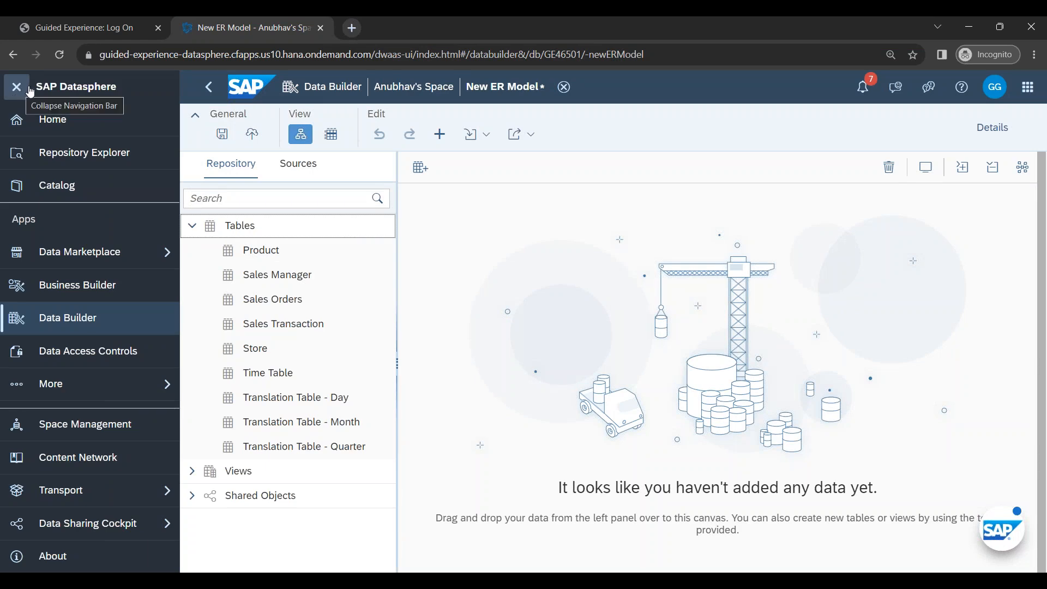
Step: Collapse the Datasphere navigation bar and examine the table relationships on PowerPoint's enlarged Store ER Diagram slide
{"action": "left_click", "coordinate": [16, 86]}
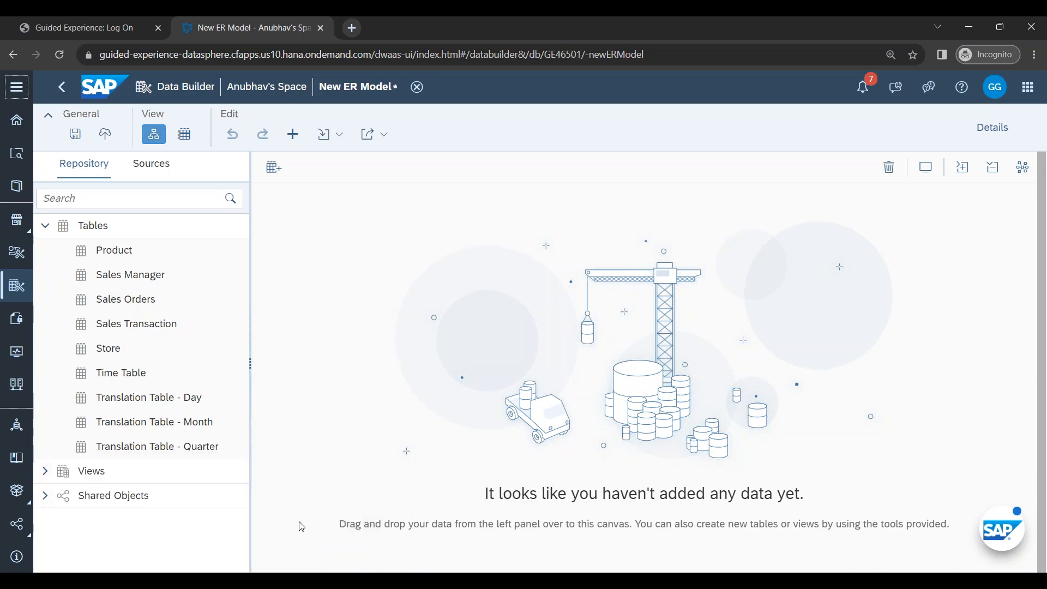
{"action": "left_click", "coordinate": [302, 526]}
{"action": "scroll", "coordinate": [362, 467], "scroll_direction": "down", "scroll_amount": 1}
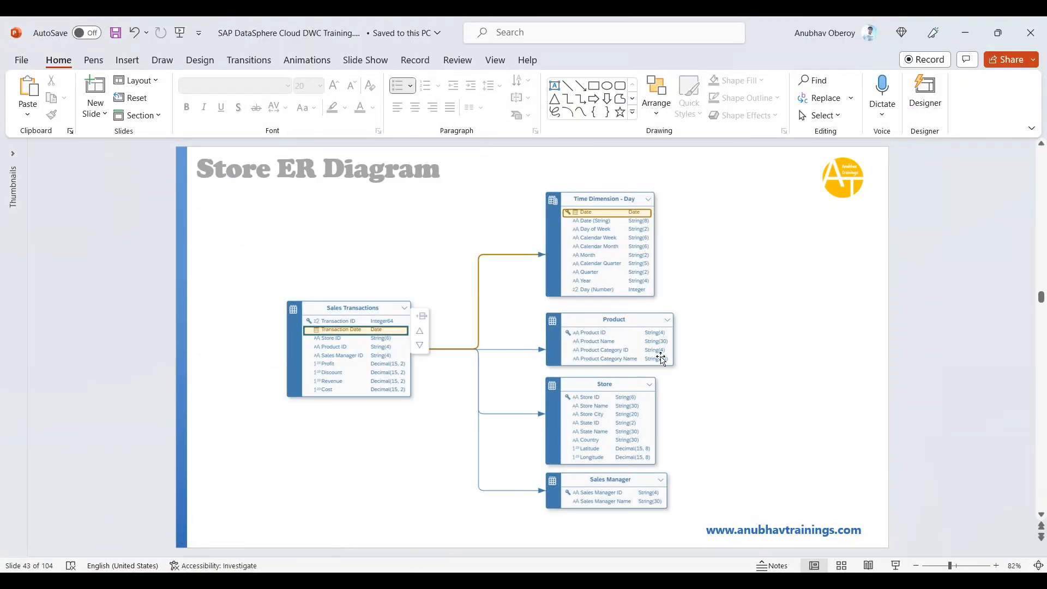
{"action": "scroll", "coordinate": [618, 381], "scroll_direction": "up", "scroll_amount": 2}
{"action": "scroll", "coordinate": [588, 397], "scroll_direction": "up", "scroll_amount": 5}
{"action": "scroll", "coordinate": [587, 397], "scroll_direction": "down", "scroll_amount": 5}
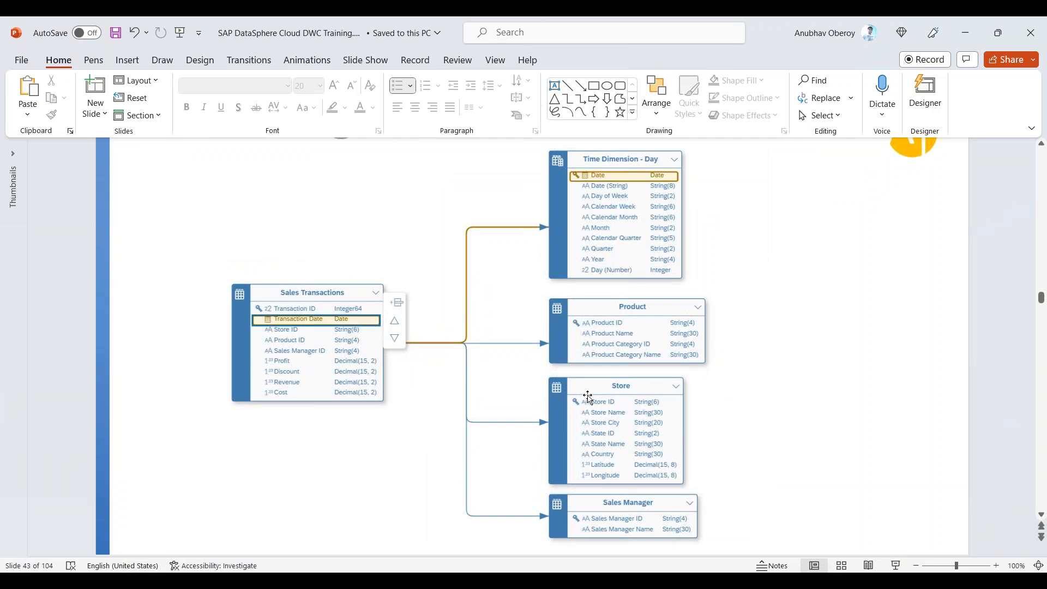
Step: Switch back to SAP Datasphere, add the Sales Transaction table to the ER model canvas, and compare it with the Store ER Diagram slide
{"action": "key", "text": "alt+Tab"}
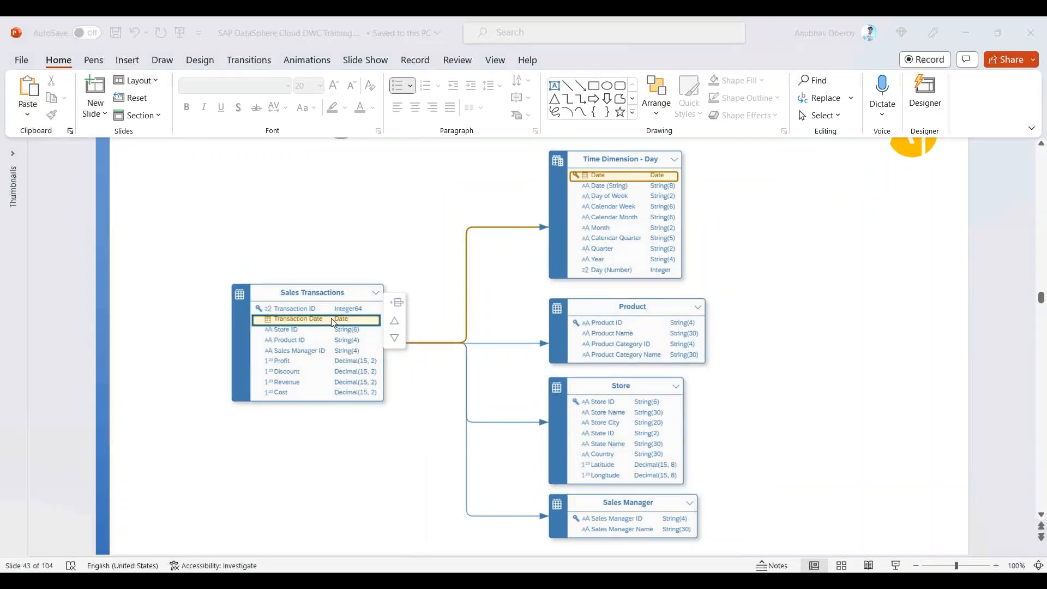
{"action": "left_click_drag", "start_coordinate": [140, 323], "coordinate": [400, 326]}
{"action": "key", "text": "alt+Tab"}
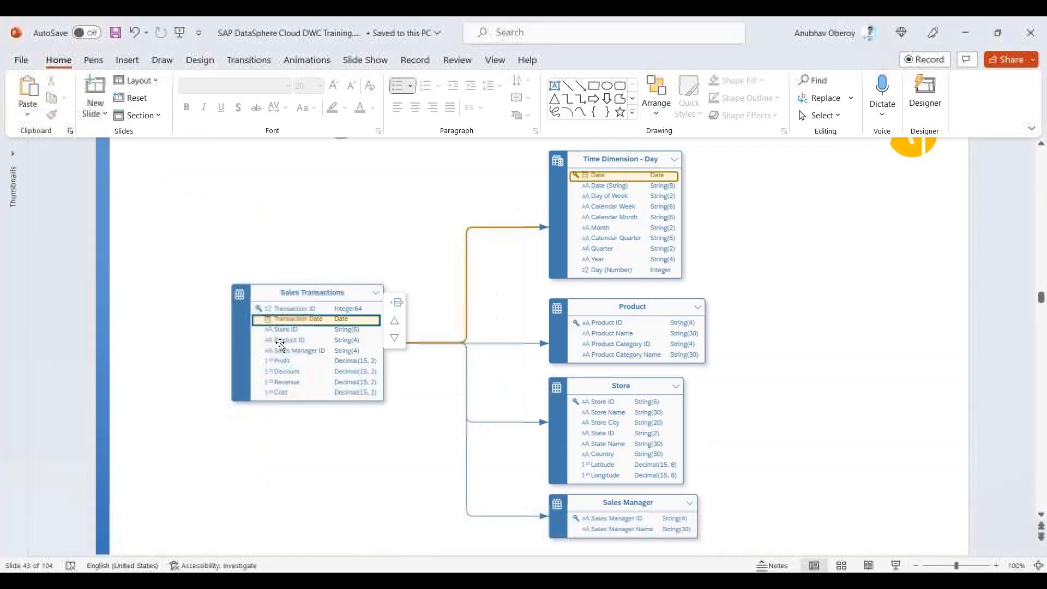
{"action": "key", "text": "alt+Tab"}
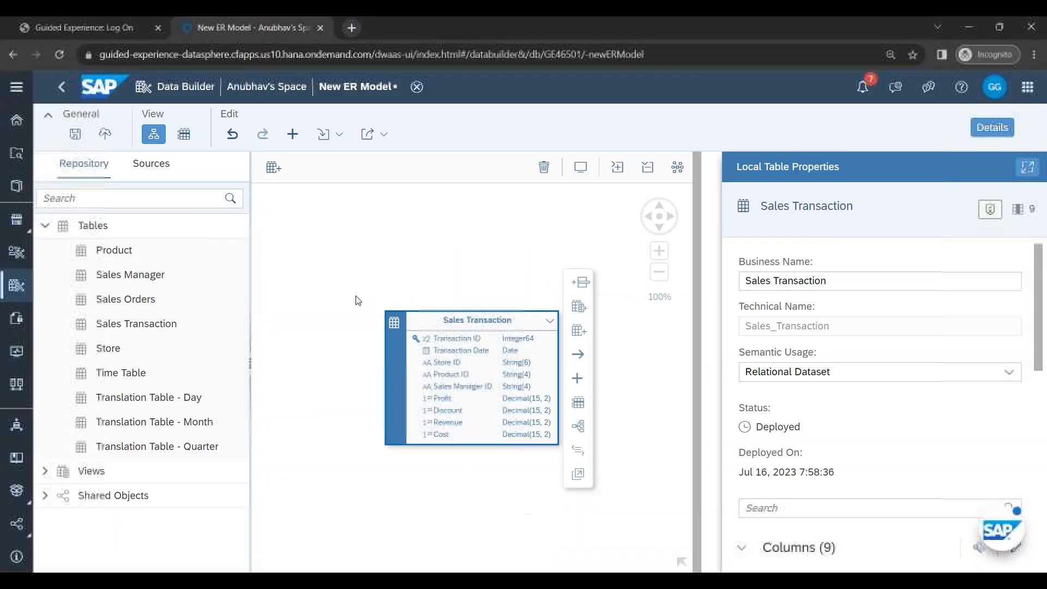
Step: Add Translation Table - Day to the ER model canvas and check PowerPoint's Store ER Diagram slide for the remaining tables
{"action": "left_click_drag", "start_coordinate": [159, 397], "coordinate": [593, 279]}
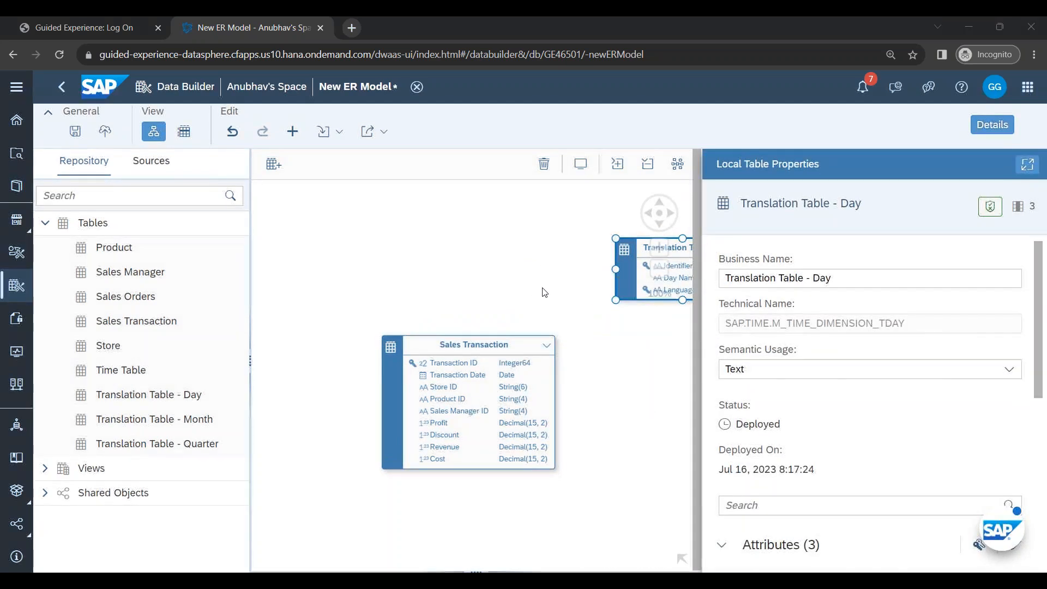
{"action": "key", "text": "alt+Tab"}
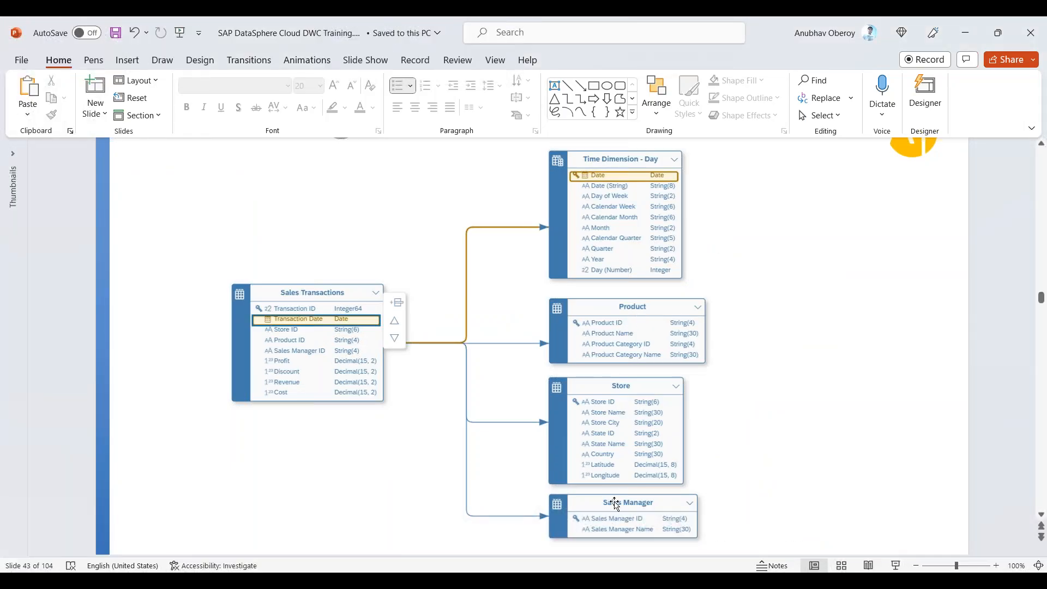
{"action": "key", "text": "alt+Tab"}
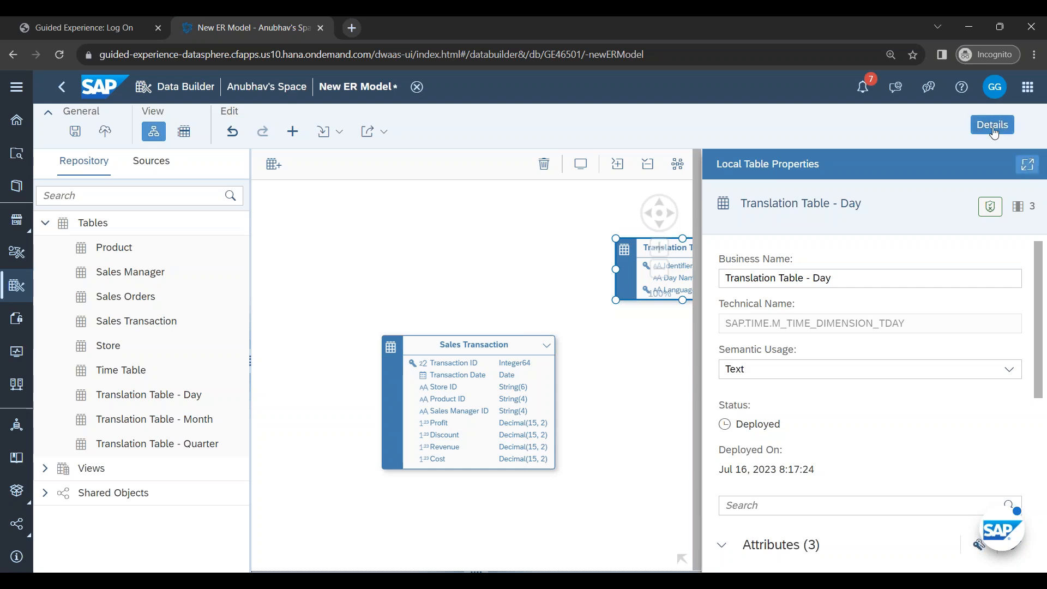
Step: Hide the table properties and add the Product, Store and Sales Manager tables below Translation Table - Day
{"action": "left_click", "coordinate": [993, 130]}
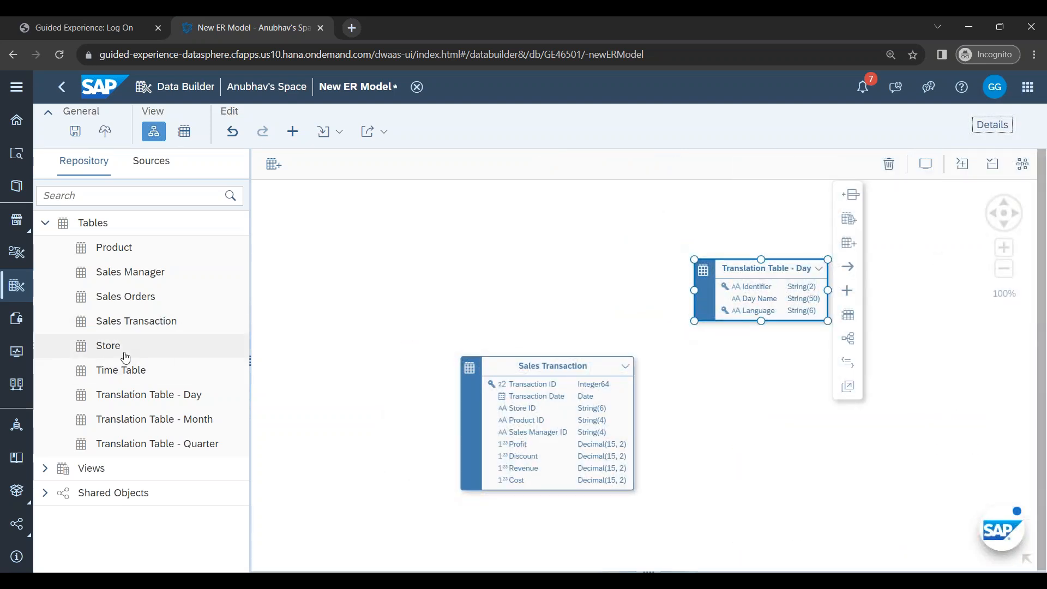
{"action": "left_click_drag", "start_coordinate": [123, 251], "coordinate": [813, 372]}
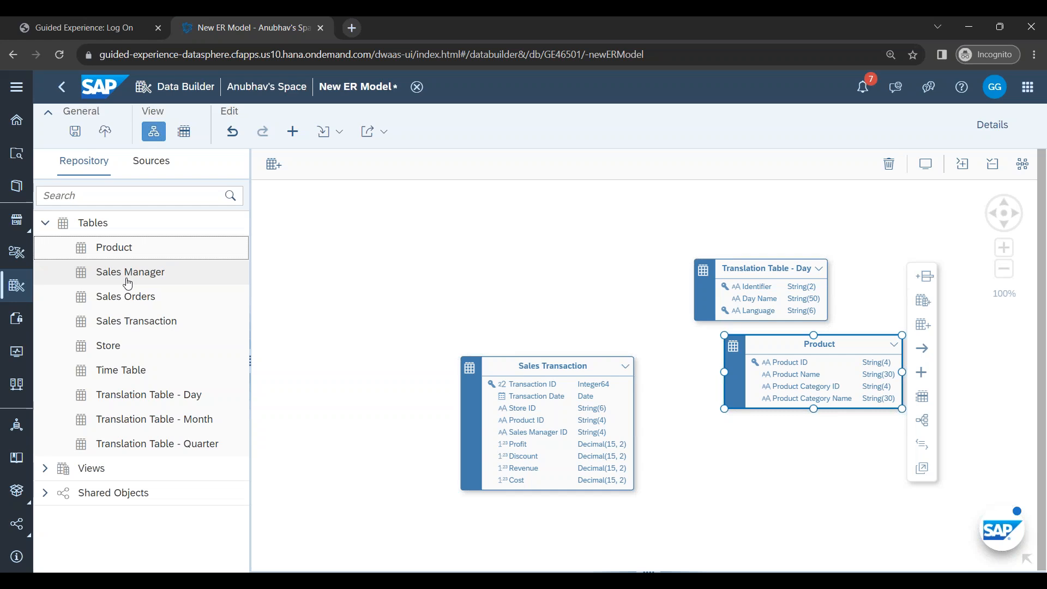
{"action": "left_click_drag", "start_coordinate": [102, 349], "coordinate": [797, 467]}
{"action": "left_click_drag", "start_coordinate": [130, 272], "coordinate": [823, 535]}
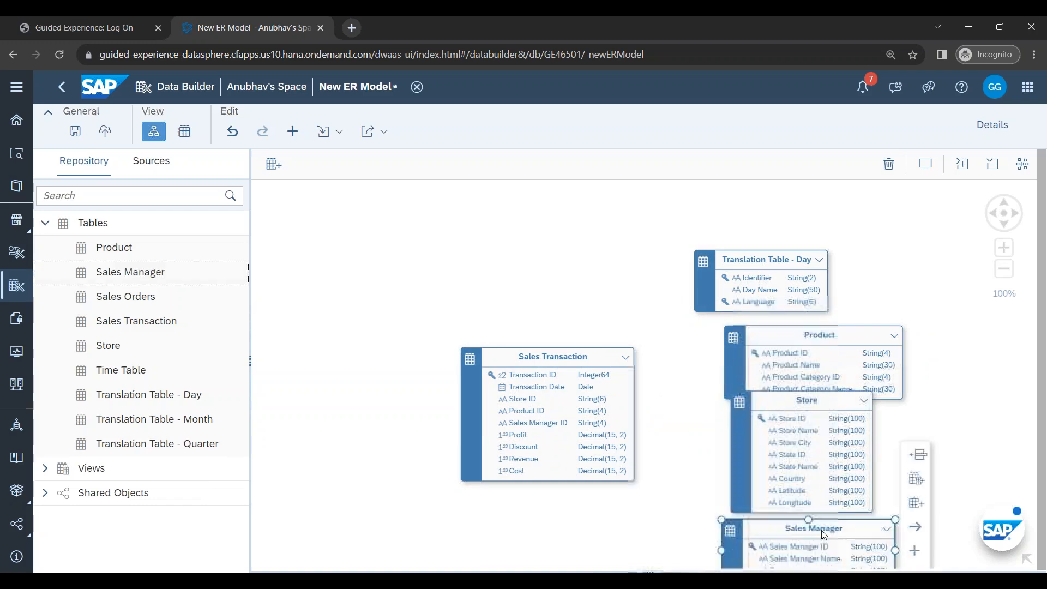
Step: Spread the four related tables into a non-overlapping vertical column and move Sales Transaction farther away to their left
{"action": "scroll", "coordinate": [824, 496], "scroll_direction": "down", "scroll_amount": 2}
{"action": "left_click", "coordinate": [666, 466]}
{"action": "left_click_drag", "start_coordinate": [529, 340], "coordinate": [419, 244]}
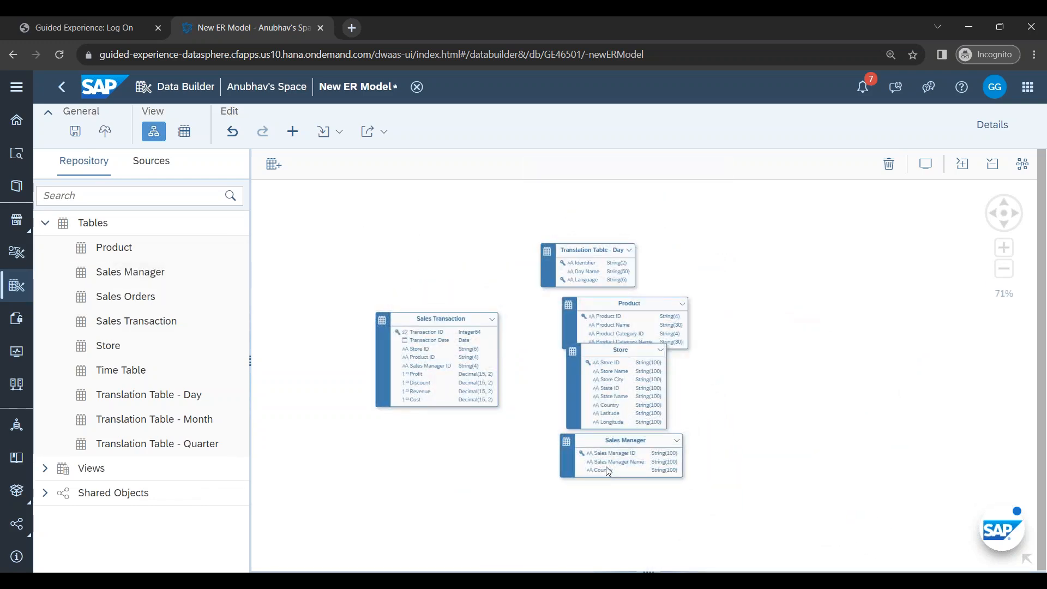
{"action": "left_click_drag", "start_coordinate": [622, 445], "coordinate": [631, 509]}
{"action": "left_click", "coordinate": [621, 354]}
{"action": "left_click_drag", "start_coordinate": [622, 354], "coordinate": [636, 403]}
{"action": "left_click", "coordinate": [631, 312]}
{"action": "mouse_move", "coordinate": [632, 312]}
{"action": "left_mouse_down"}
{"action": "mouse_move", "coordinate": [654, 322]}
{"action": "mouse_move", "coordinate": [622, 326]}
{"action": "left_mouse_up"}
{"action": "left_click_drag", "start_coordinate": [593, 250], "coordinate": [625, 253]}
{"action": "left_click_drag", "start_coordinate": [463, 346], "coordinate": [419, 347]}
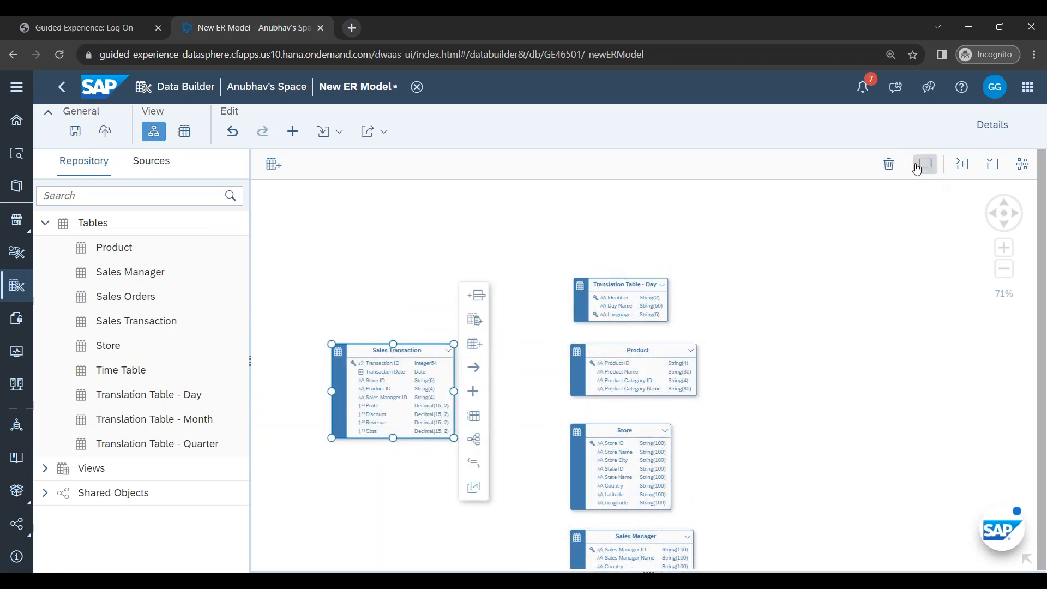
{"action": "left_click", "coordinate": [845, 334]}
Step: Create an association from Sales Transaction to Translation Table - Day and open its validation message
{"action": "scroll", "coordinate": [842, 349], "scroll_direction": "down", "scroll_amount": 2}
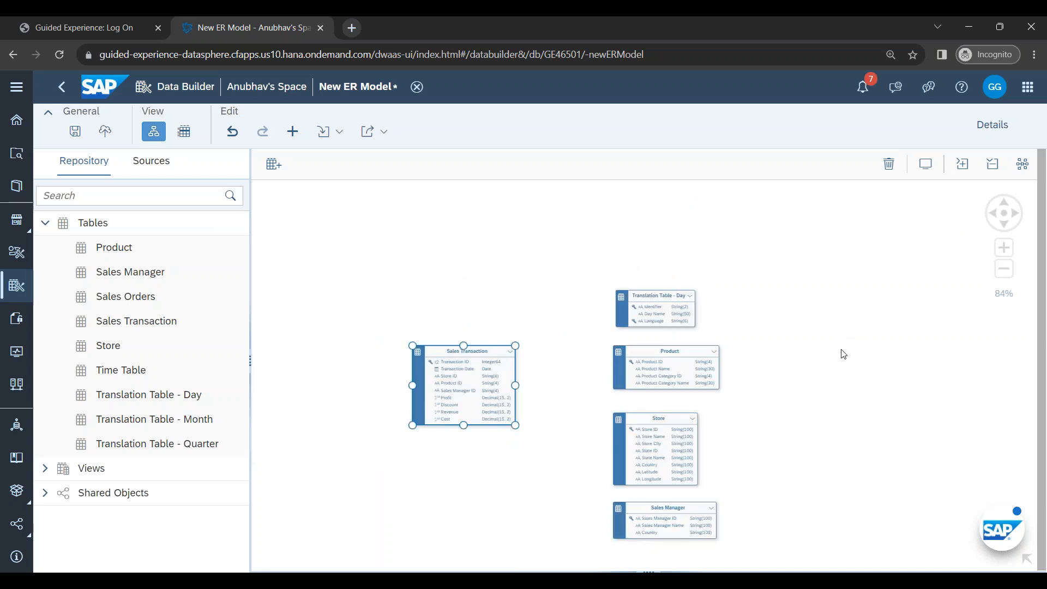
{"action": "left_click_drag", "start_coordinate": [821, 336], "coordinate": [811, 277]}
{"action": "scroll", "coordinate": [778, 347], "scroll_direction": "up", "scroll_amount": 3}
{"action": "left_click_drag", "start_coordinate": [737, 347], "coordinate": [845, 444]}
{"action": "left_click", "coordinate": [415, 293]}
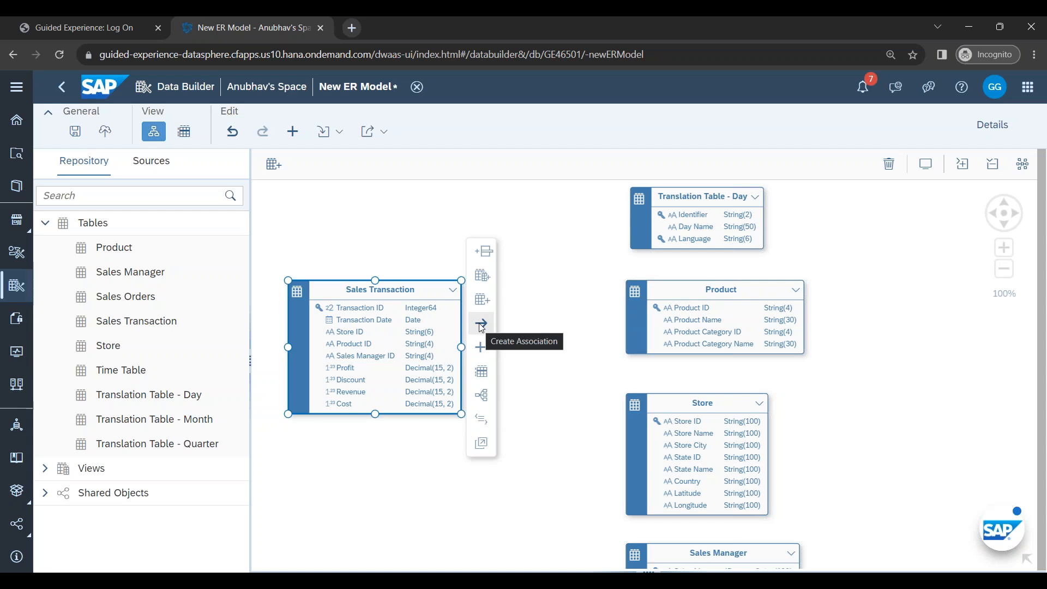
{"action": "left_click_drag", "start_coordinate": [482, 326], "coordinate": [647, 217]}
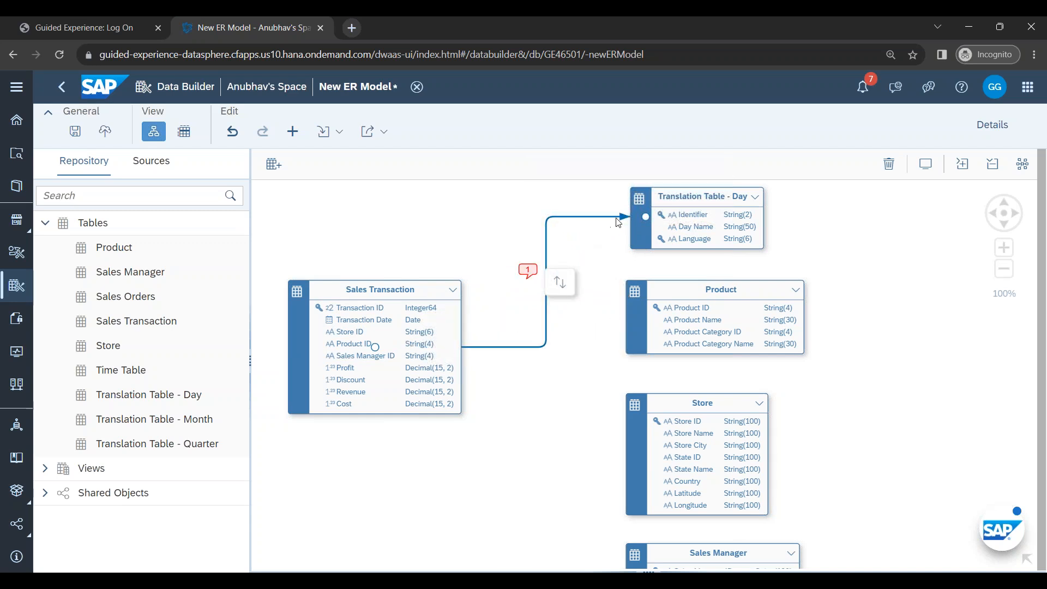
{"action": "left_click", "coordinate": [537, 277]}
{"action": "left_click", "coordinate": [530, 275]}
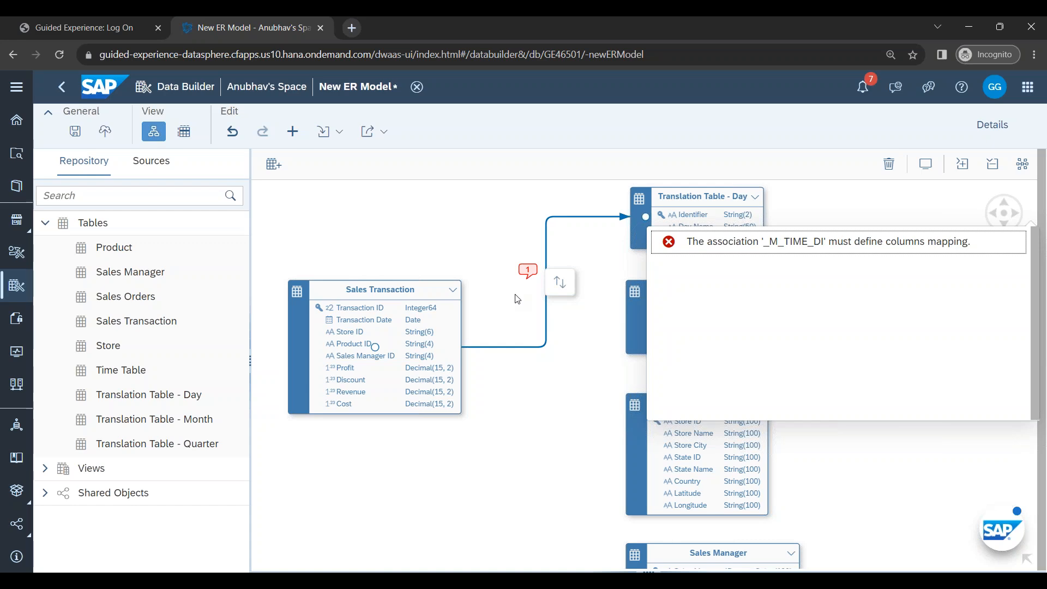
Step: Map Transaction Date to Identifier in the properties of the Sales Transaction to Translation Table - Day association
{"action": "left_click", "coordinate": [994, 125]}
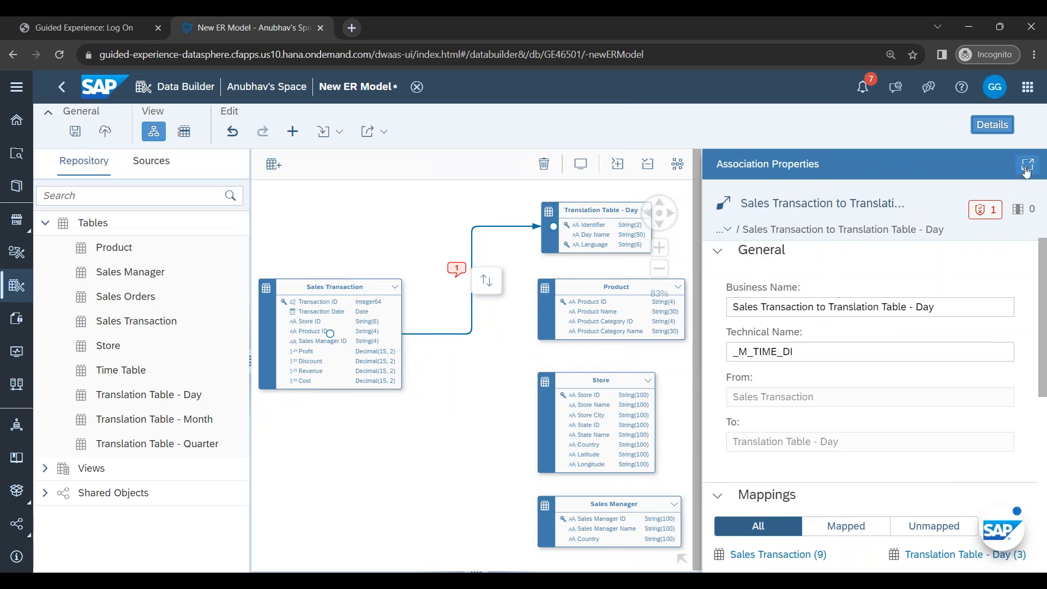
{"action": "left_click", "coordinate": [1028, 165]}
{"action": "scroll", "coordinate": [612, 358], "scroll_direction": "down", "scroll_amount": 5}
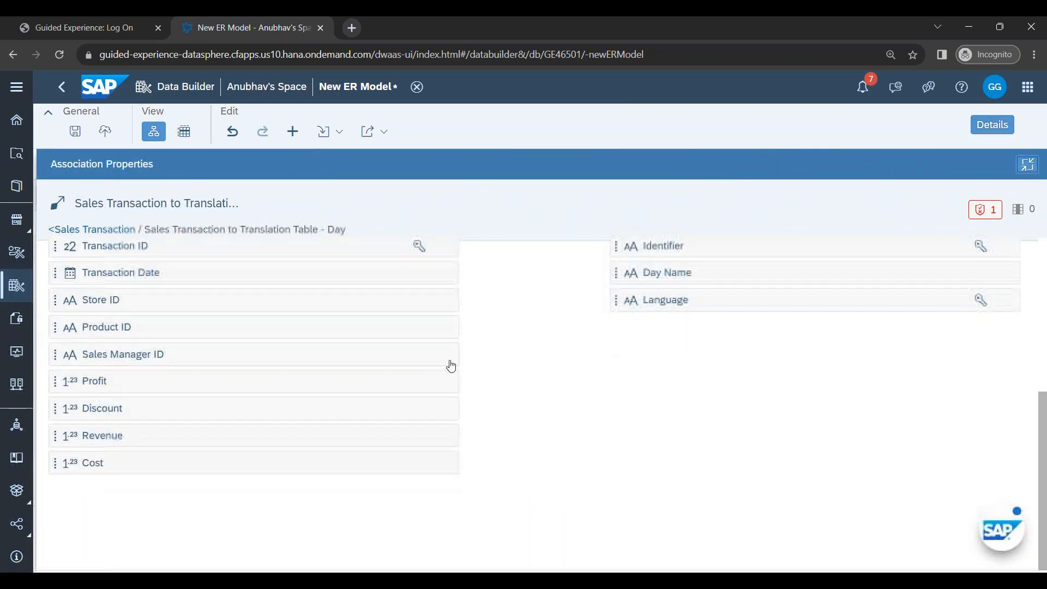
{"action": "scroll", "coordinate": [449, 362], "scroll_direction": "up", "scroll_amount": 3}
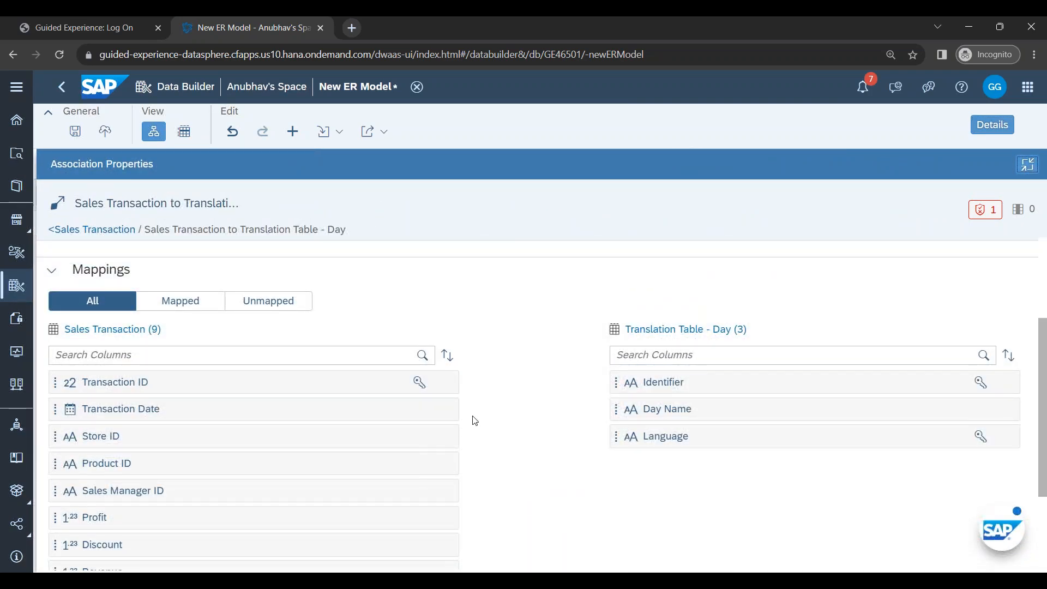
{"action": "scroll", "coordinate": [543, 420], "scroll_direction": "down", "scroll_amount": 1}
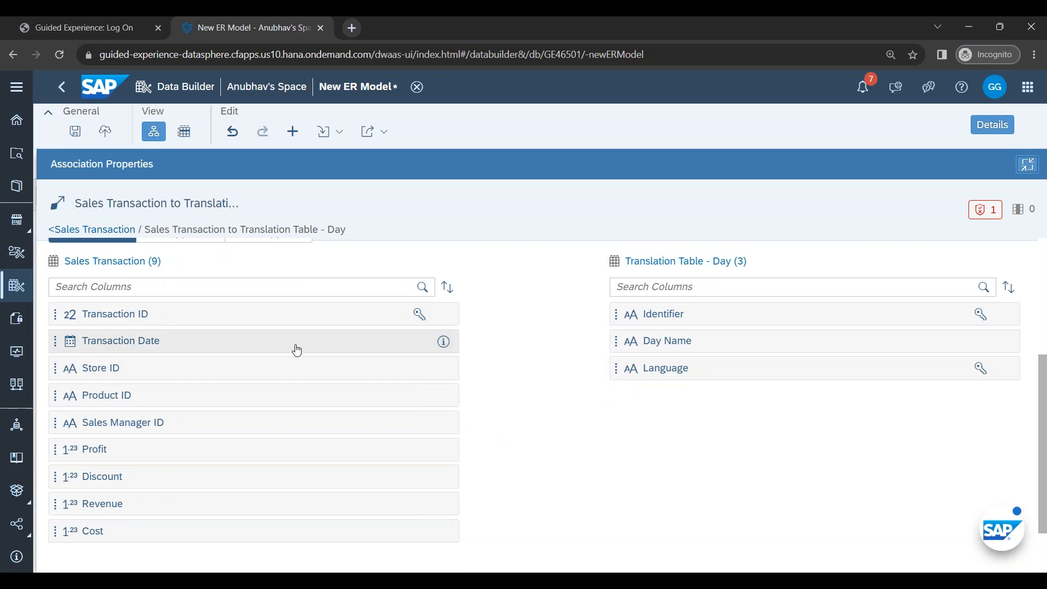
{"action": "left_click_drag", "start_coordinate": [293, 342], "coordinate": [656, 327]}
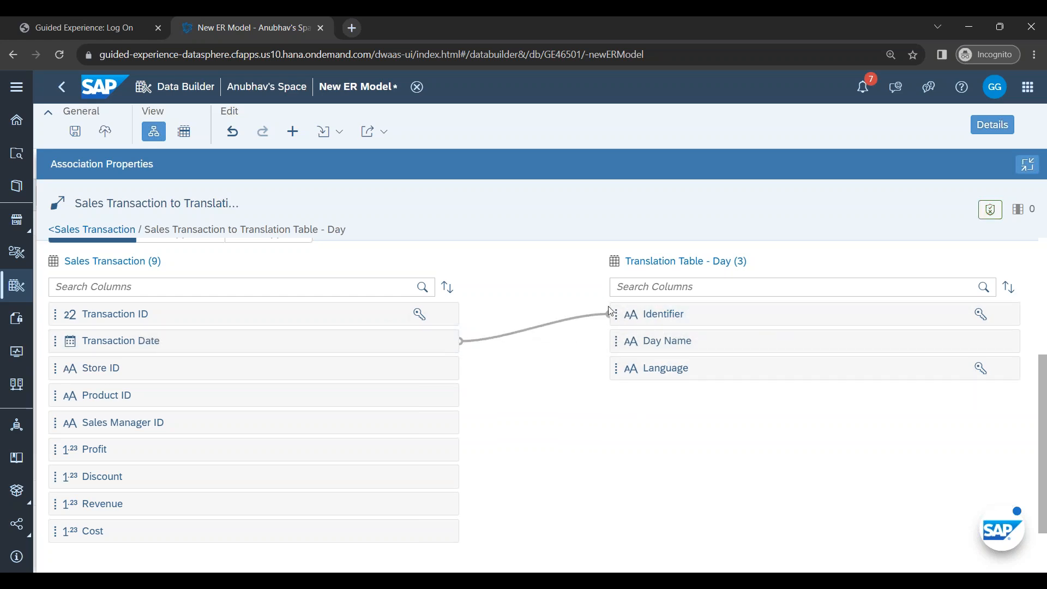
{"action": "left_click", "coordinate": [1027, 164]}
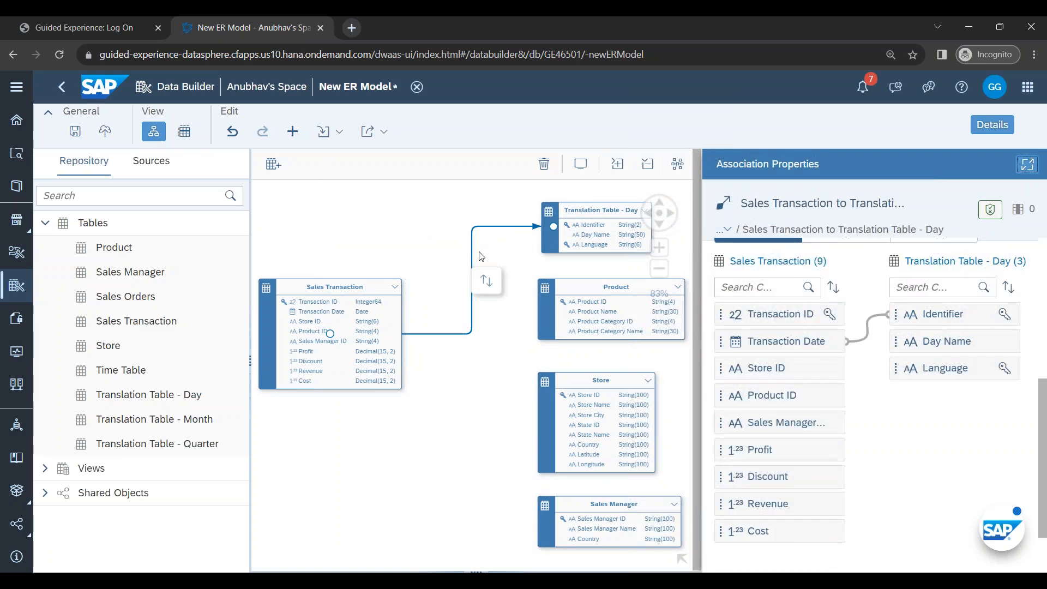
Step: Create an association from Sales Transaction to Product and check its Product ID mapping
{"action": "scroll", "coordinate": [780, 371], "scroll_direction": "up", "scroll_amount": 3}
{"action": "key", "text": "ctrl+minus"}
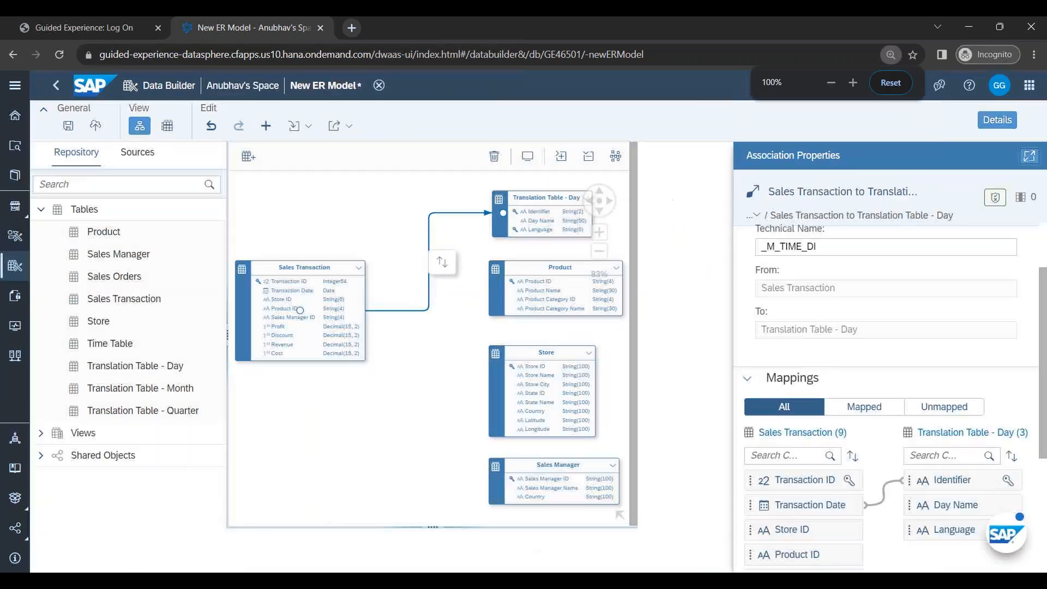
{"action": "scroll", "coordinate": [856, 452], "scroll_direction": "down", "scroll_amount": 3}
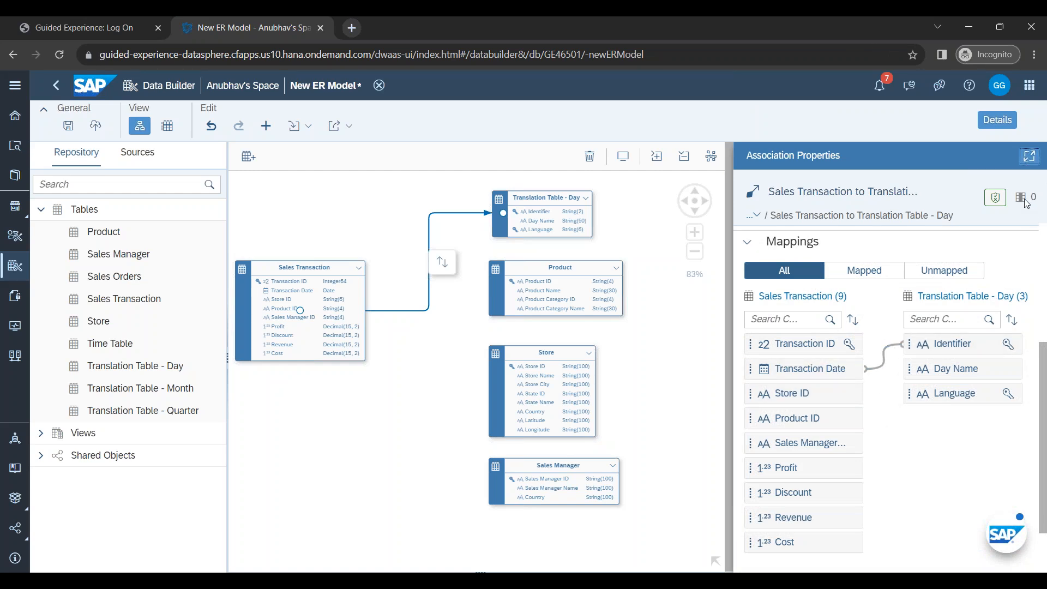
{"action": "left_click", "coordinate": [352, 321]}
{"action": "left_click", "coordinate": [507, 293]}
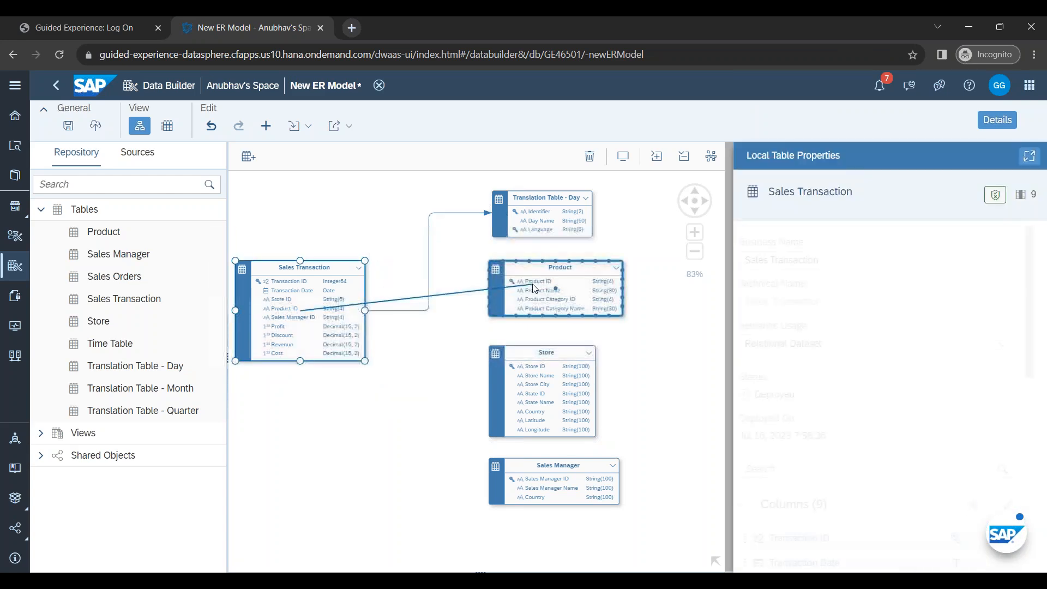
{"action": "left_click", "coordinate": [476, 285]}
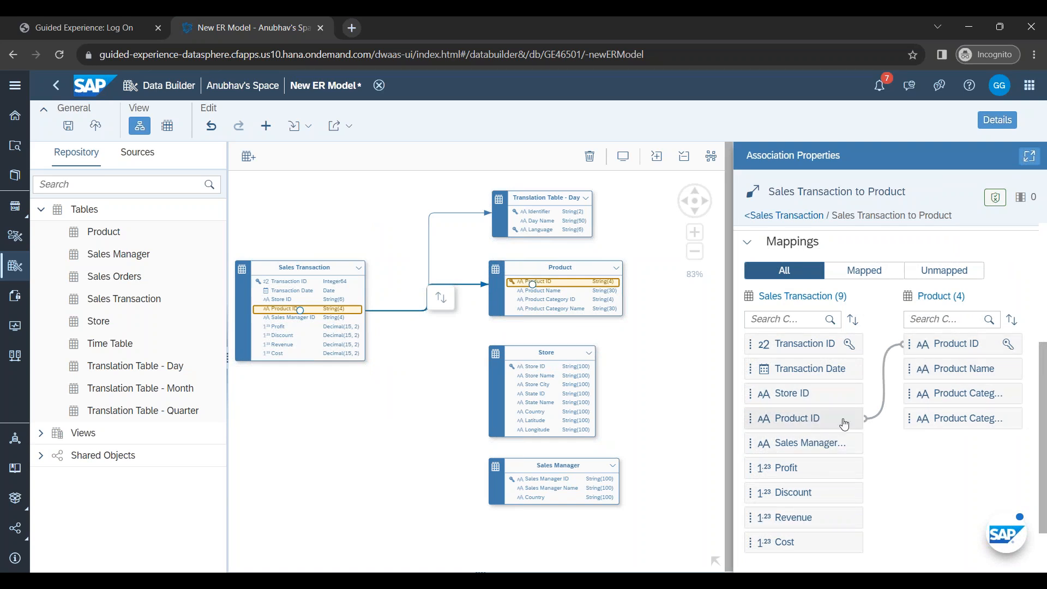
Step: Create associations from Sales Transaction to the Store table and to the Sales Manager table
{"action": "left_click", "coordinate": [345, 316]}
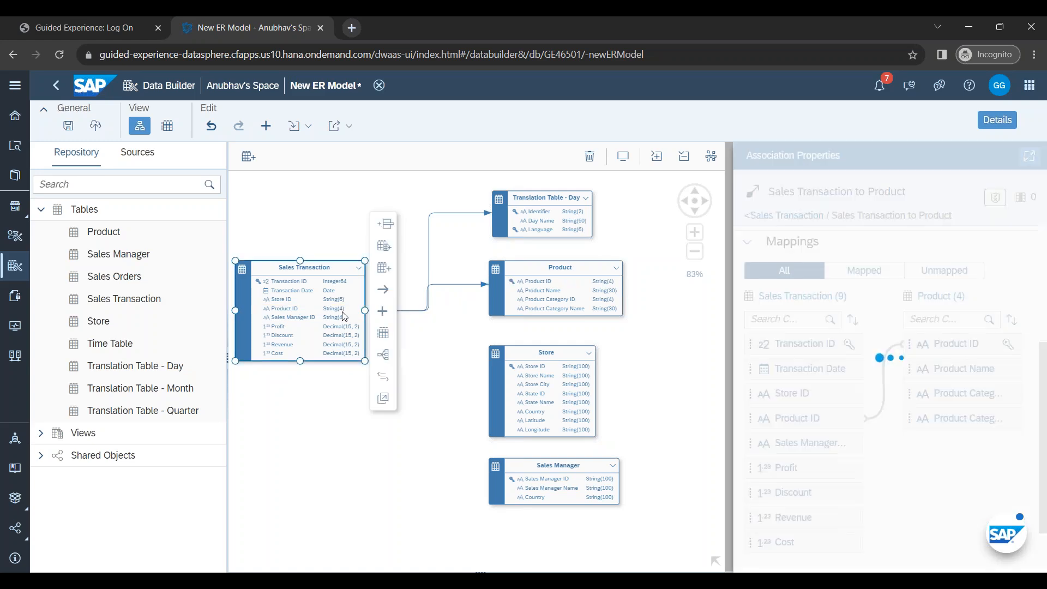
{"action": "left_click_drag", "start_coordinate": [381, 293], "coordinate": [493, 380]}
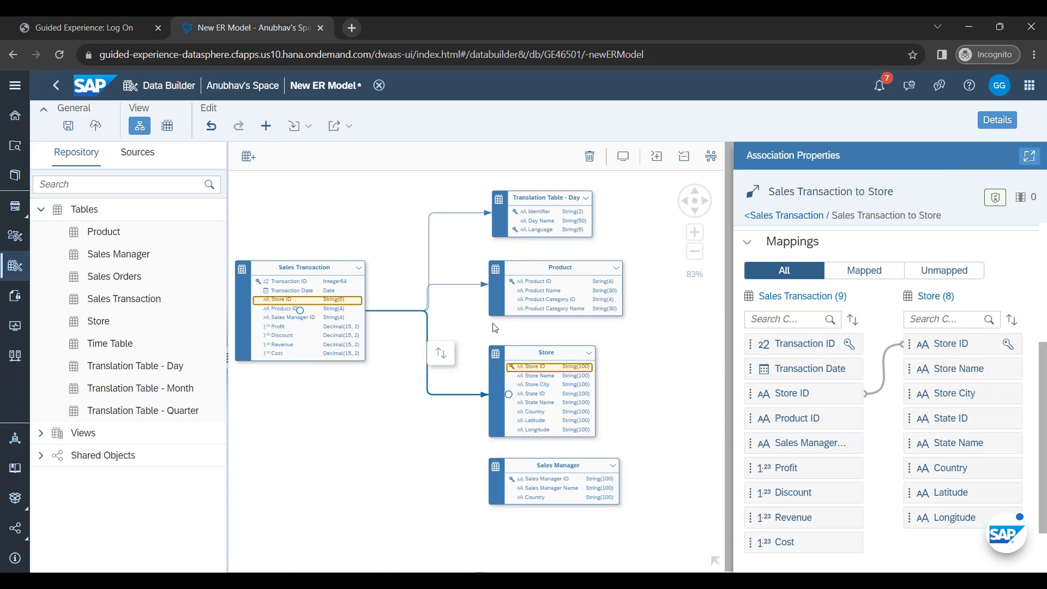
{"action": "mouse_move", "coordinate": [325, 328]}
{"action": "left_mouse_down"}
{"action": "mouse_move", "coordinate": [393, 355]}
{"action": "mouse_move", "coordinate": [330, 328]}
{"action": "left_mouse_up"}
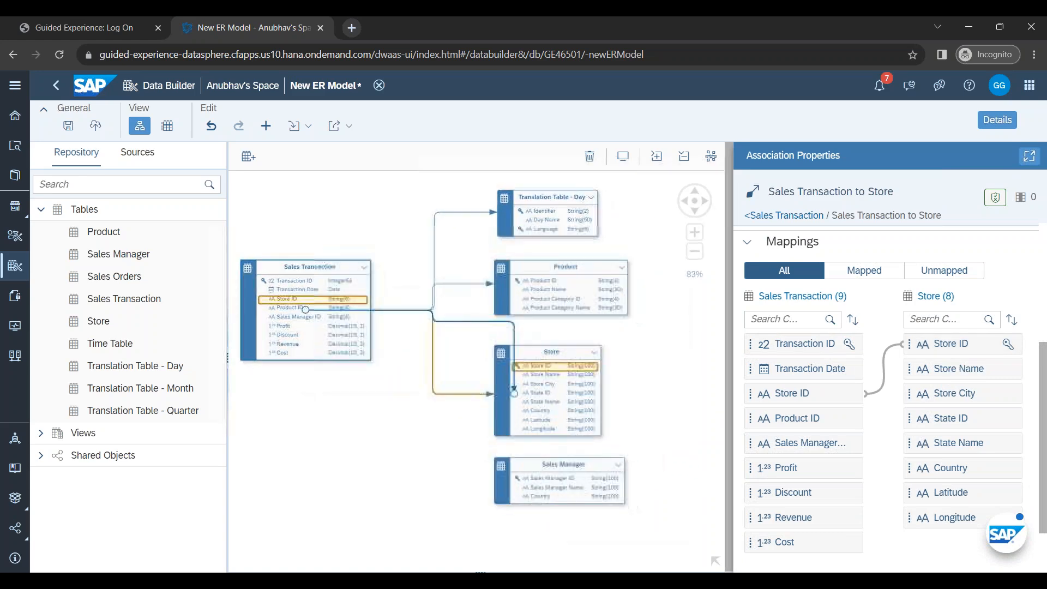
{"action": "left_click", "coordinate": [365, 331]}
{"action": "left_click_drag", "start_coordinate": [388, 295], "coordinate": [525, 472]}
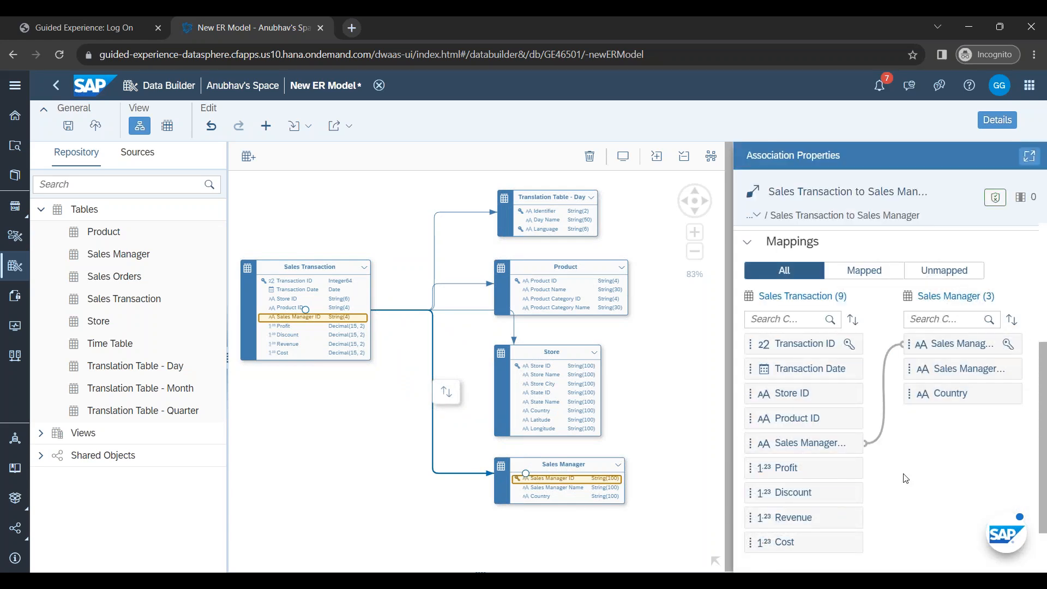
Step: Shift the Store table slightly and reroute the Sales Transaction to Store association so it enters Store's left edge
{"action": "left_click", "coordinate": [422, 501]}
{"action": "mouse_move", "coordinate": [542, 352]}
{"action": "left_mouse_down"}
{"action": "mouse_move", "coordinate": [549, 365]}
{"action": "mouse_move", "coordinate": [554, 342]}
{"action": "left_mouse_up"}
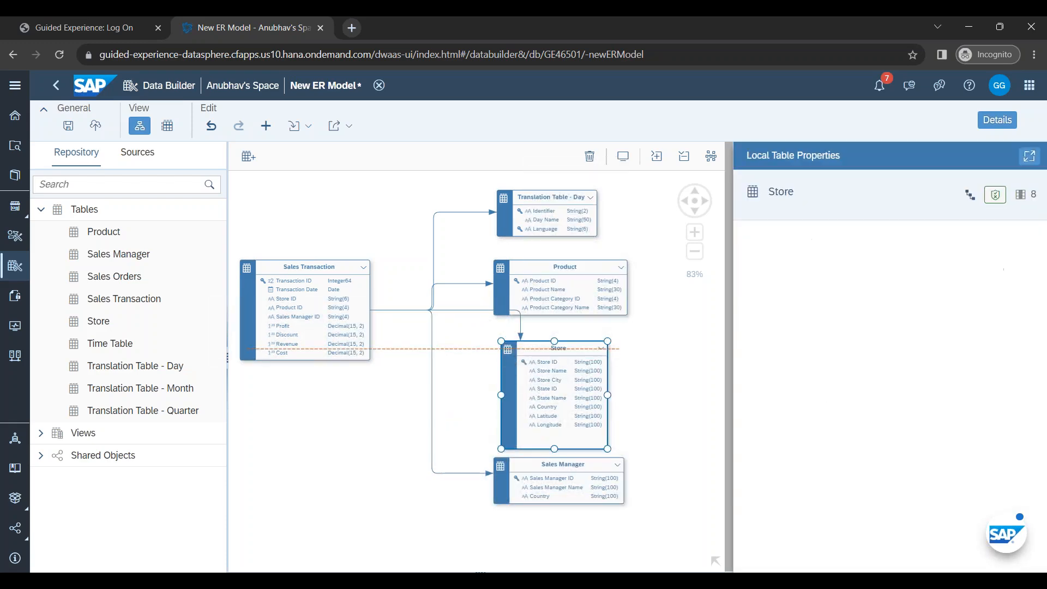
{"action": "left_click", "coordinate": [523, 343]}
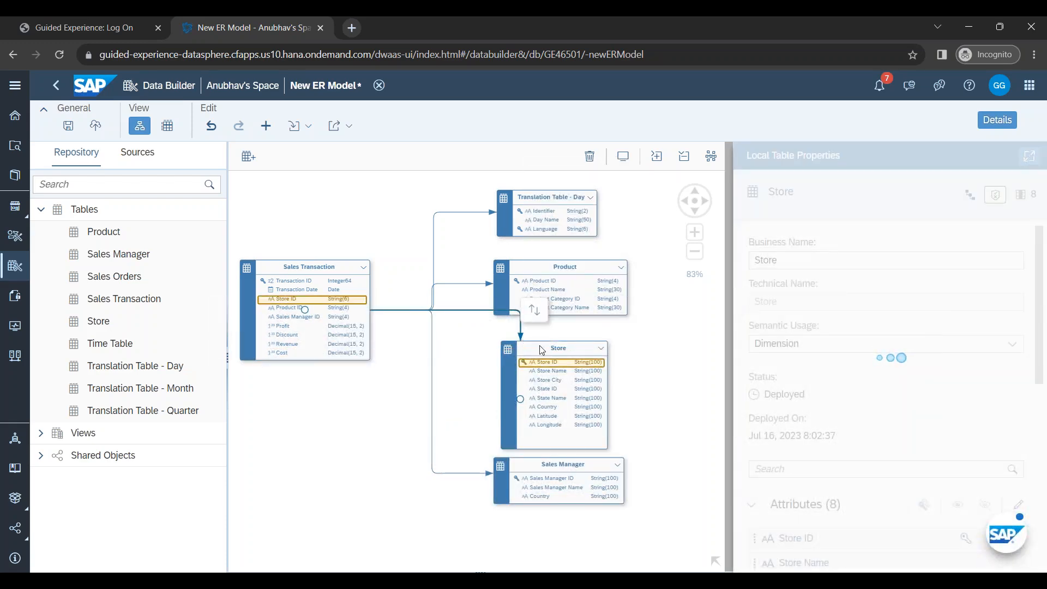
{"action": "left_click_drag", "start_coordinate": [520, 335], "coordinate": [501, 402]}
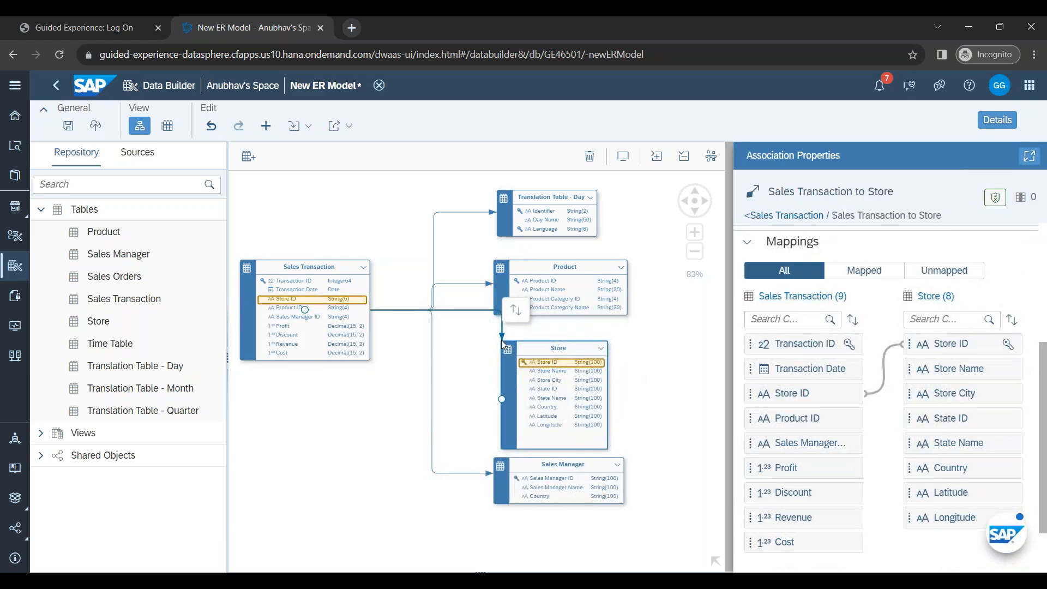
{"action": "left_click_drag", "start_coordinate": [502, 336], "coordinate": [483, 411]}
{"action": "left_click", "coordinate": [680, 389]}
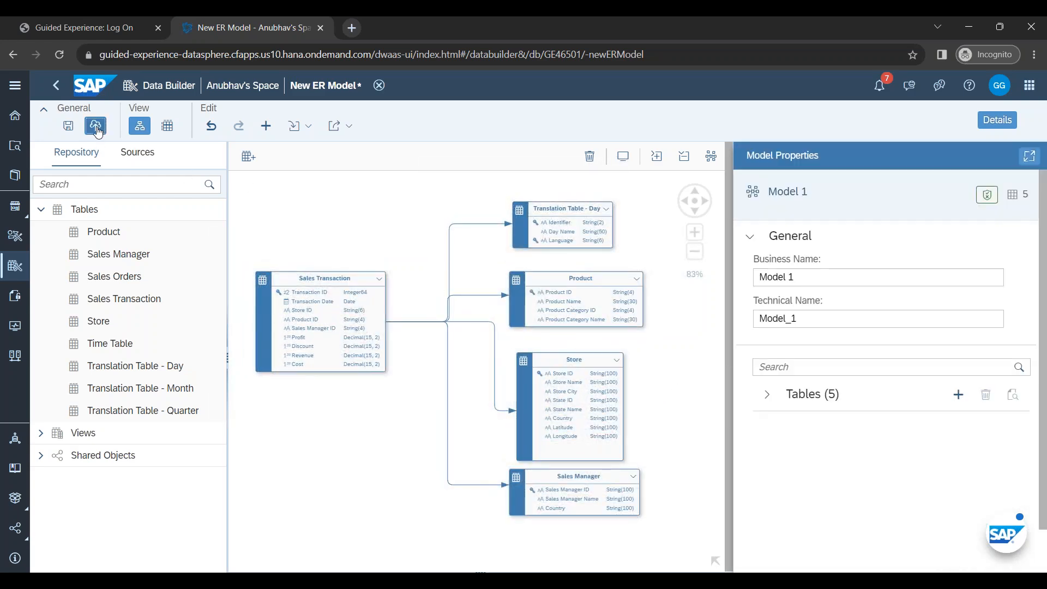
Step: Deploy the ER model, saving it with the business name "ER Model Store"
{"action": "left_click", "coordinate": [96, 126]}
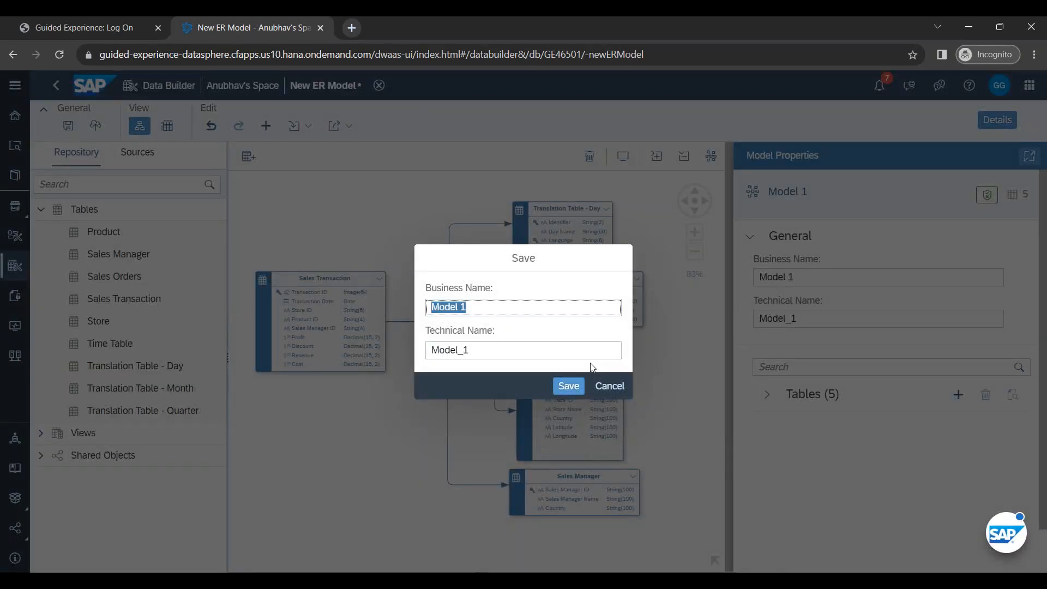
{"action": "type", "text": "ER Model Store"}
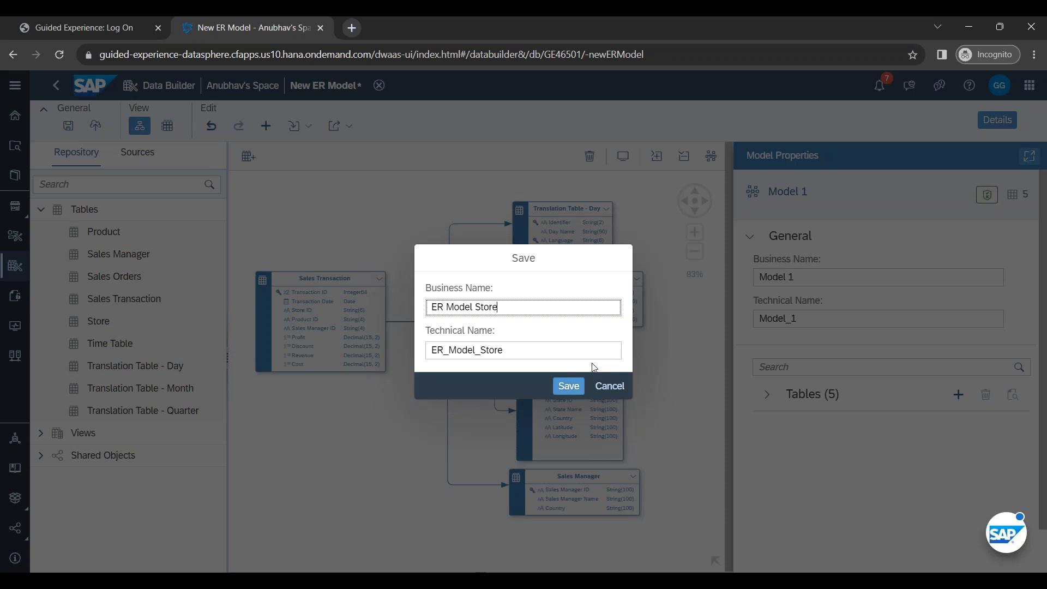
{"action": "left_click", "coordinate": [569, 386]}
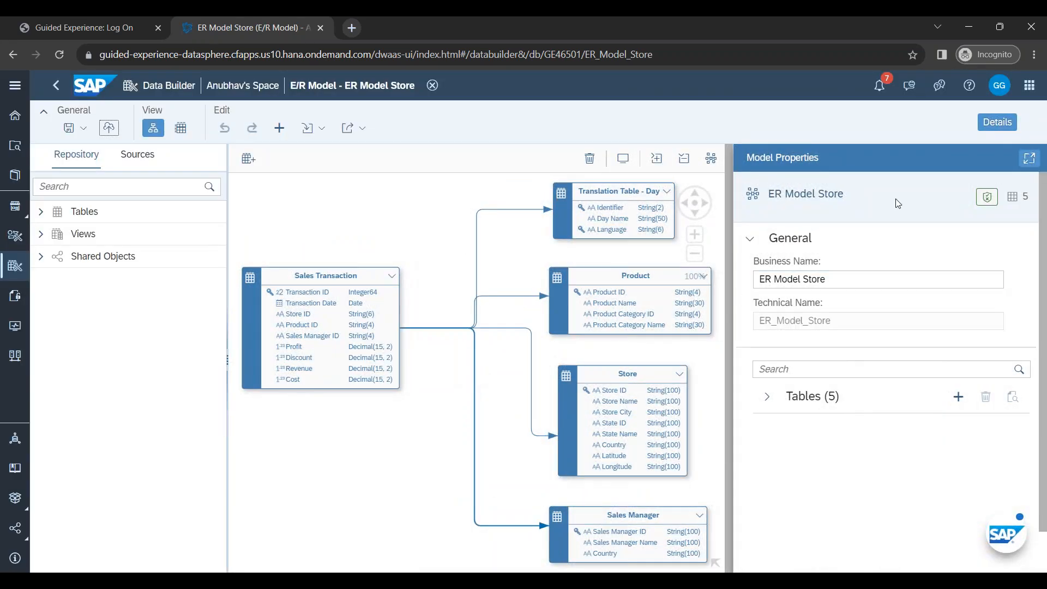
Step: Hide the model properties and look through the ER model's import and export options
{"action": "left_click", "coordinate": [1006, 131]}
{"action": "left_click_drag", "start_coordinate": [964, 350], "coordinate": [806, 327]}
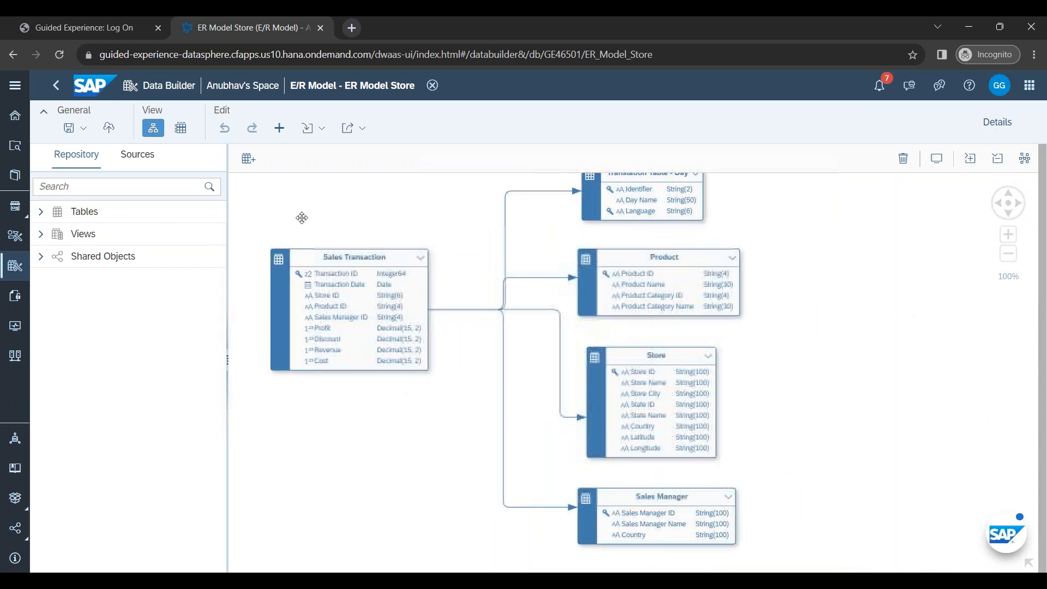
{"action": "left_click", "coordinate": [308, 129]}
{"action": "left_click", "coordinate": [308, 130]}
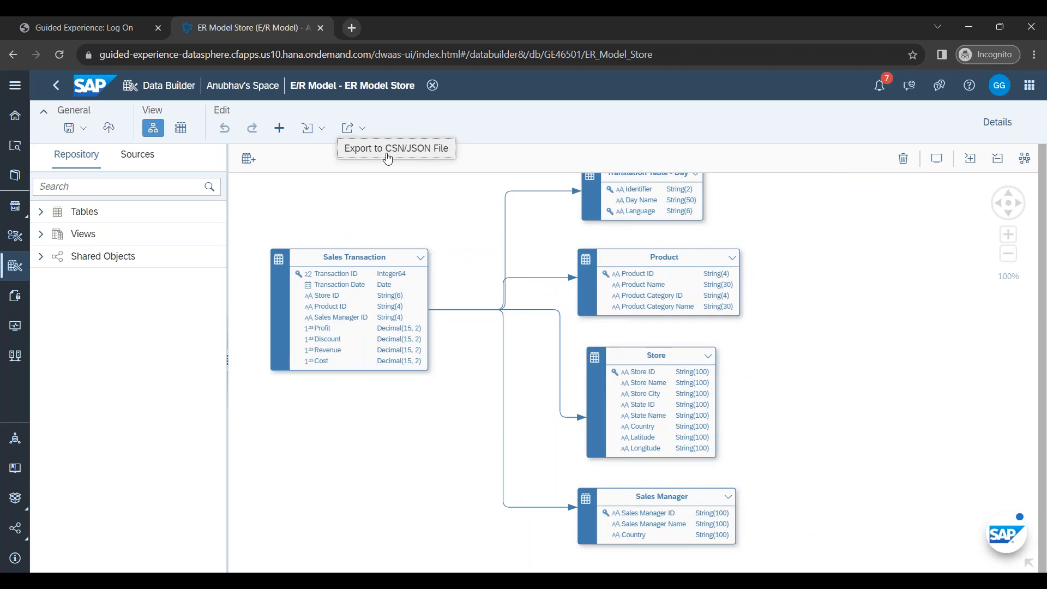
Step: Review the model's import options and locate the Sales_ER_Model.json file in the sales_er_usecase folder
{"action": "left_click", "coordinate": [308, 129]}
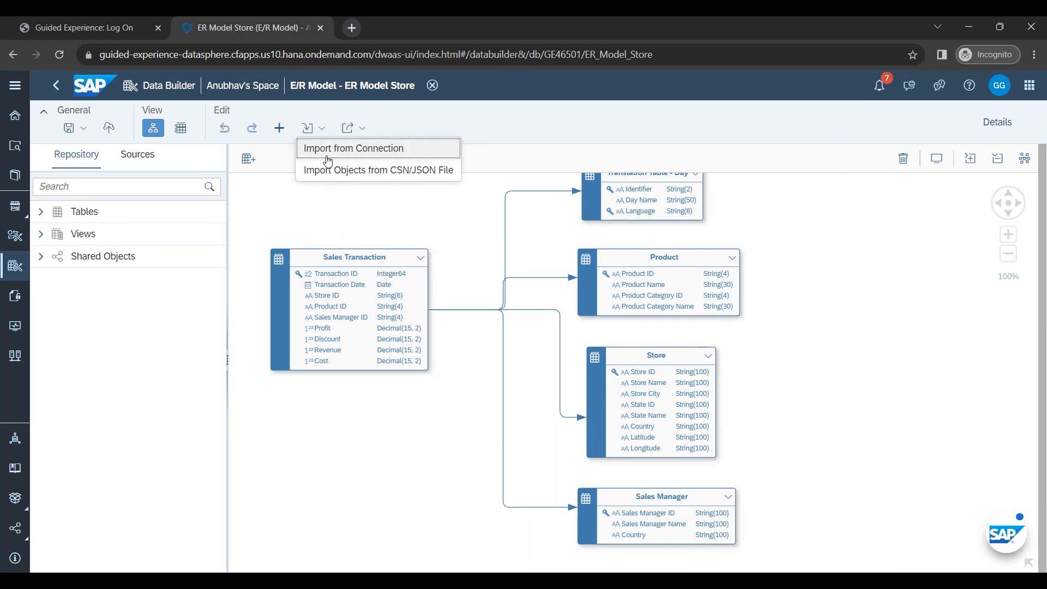
{"action": "left_click", "coordinate": [328, 200]}
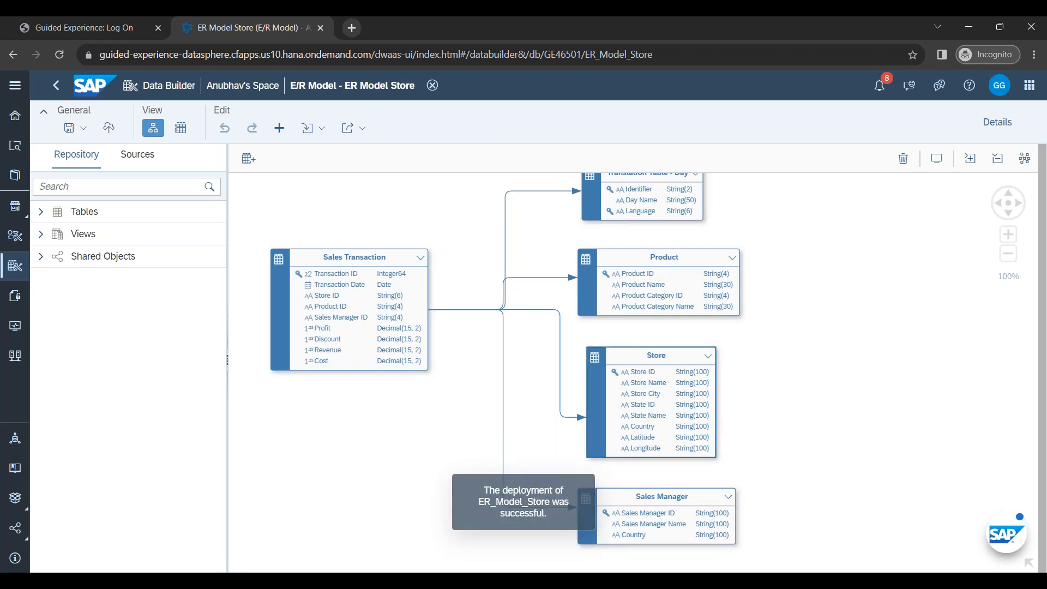
{"action": "left_click", "coordinate": [180, 579]}
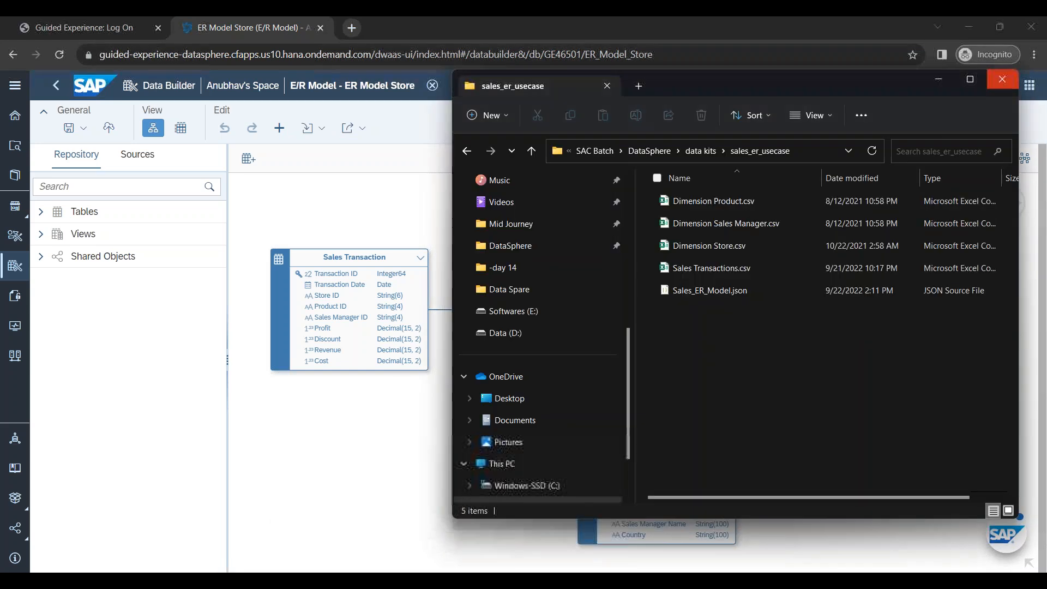
{"action": "left_click", "coordinate": [686, 298]}
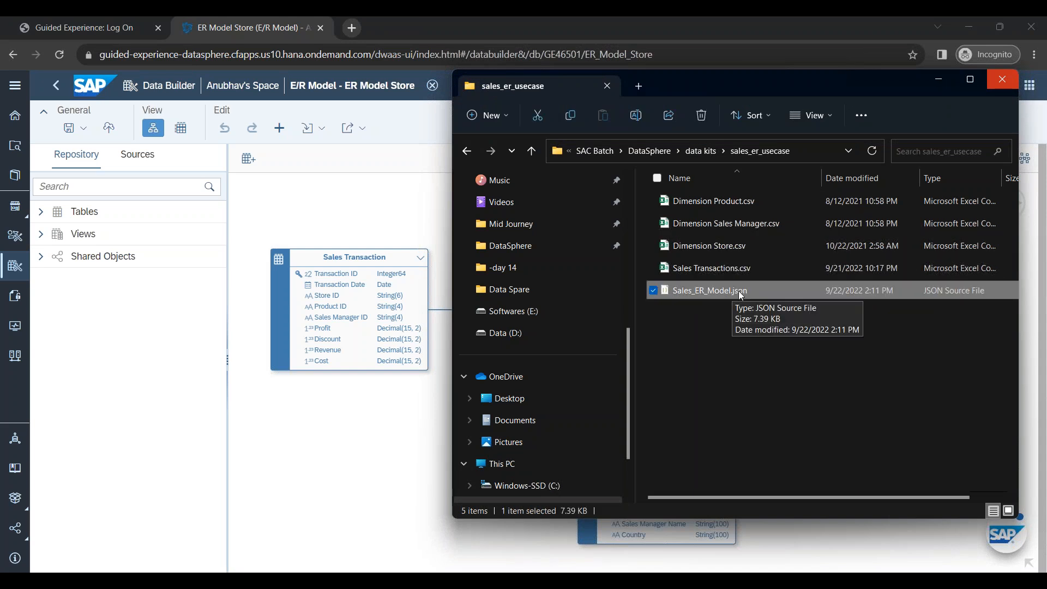
{"action": "left_click", "coordinate": [368, 433]}
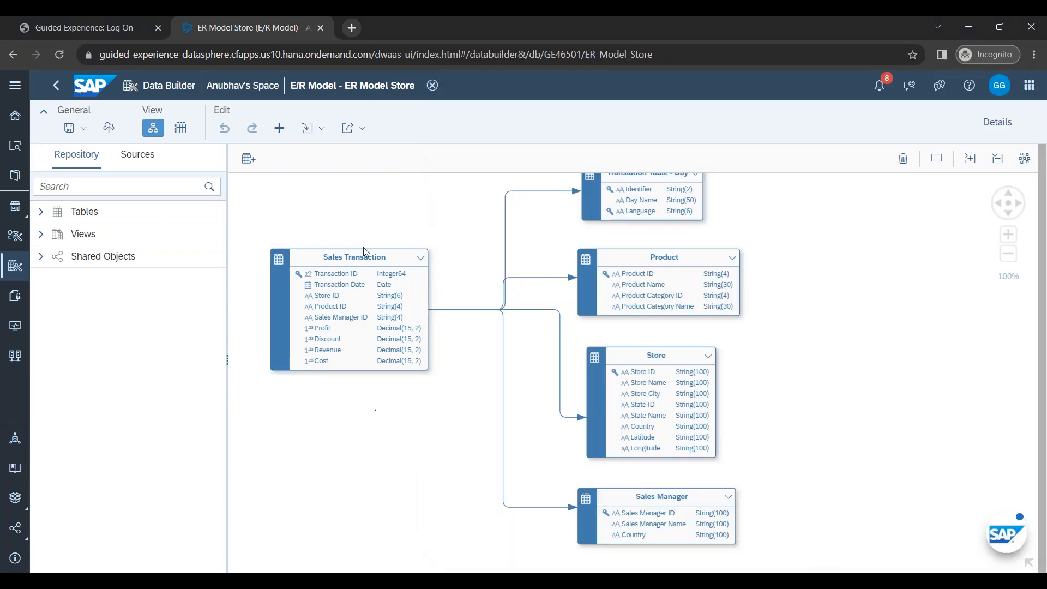
{"action": "left_click", "coordinate": [309, 129]}
{"action": "left_click", "coordinate": [335, 174]}
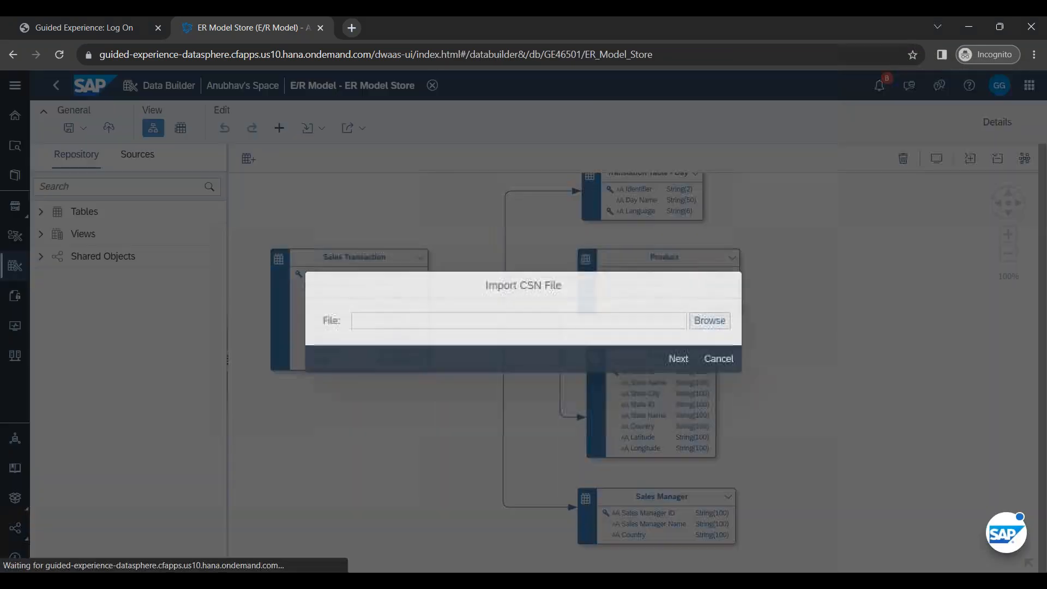
{"action": "left_click", "coordinate": [709, 321]}
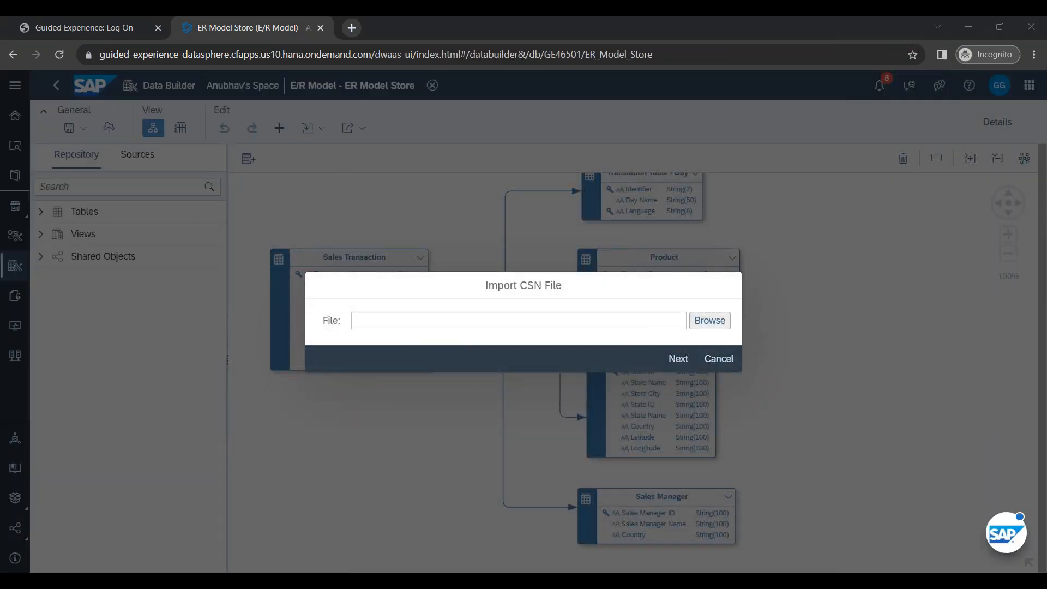
{"action": "double_click", "coordinate": [254, 142]}
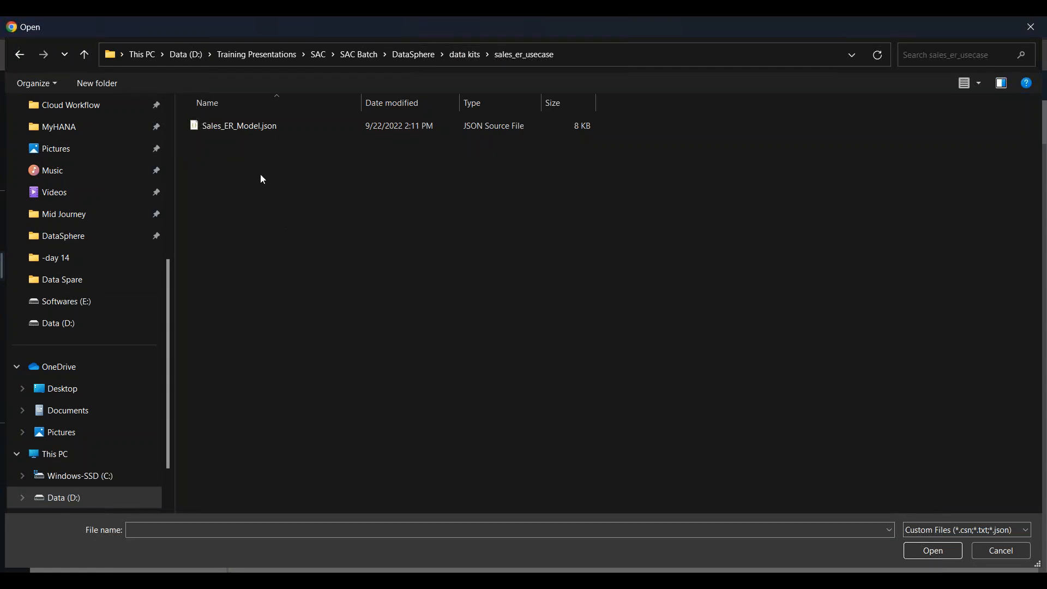
{"action": "left_click", "coordinate": [243, 128]}
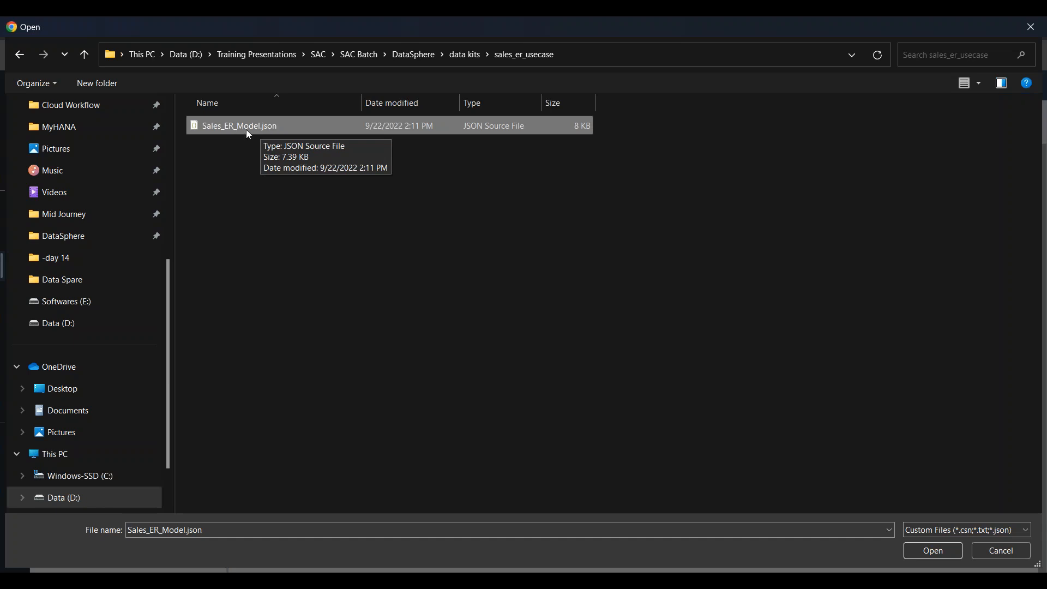
{"action": "left_click", "coordinate": [987, 552]}
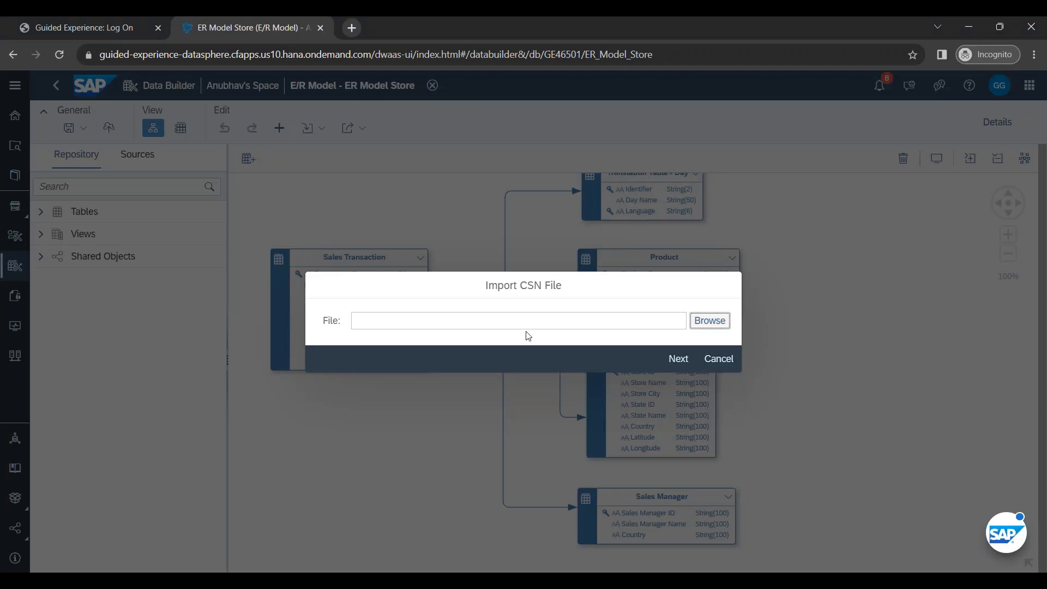
{"action": "left_click", "coordinate": [720, 359]}
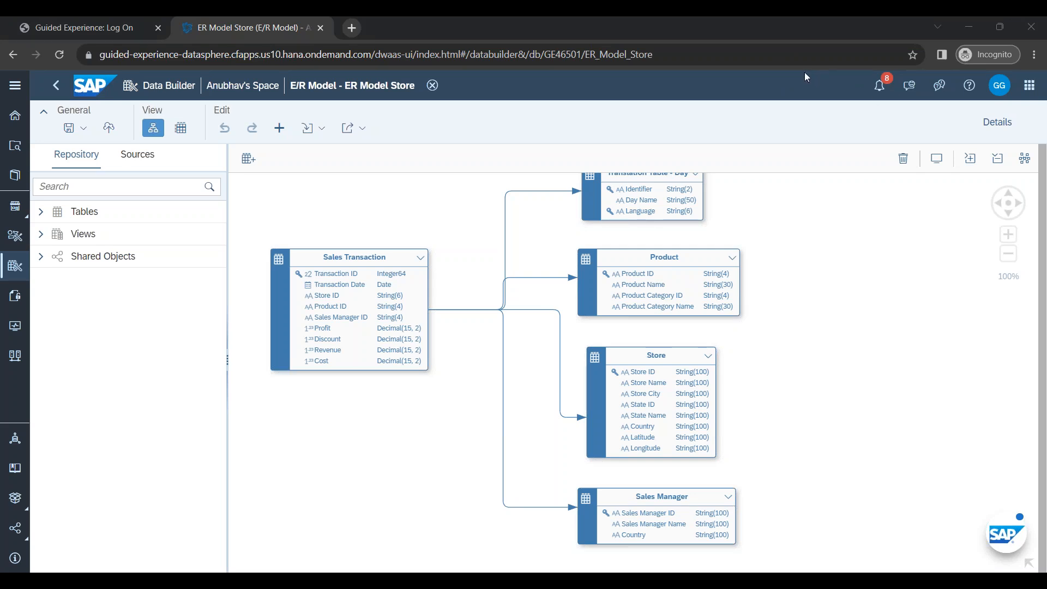
Step: Examine the column mappings of the Sales Transaction to Sales Manager association, including the mapped and unmapped views
{"action": "left_click", "coordinate": [486, 310]}
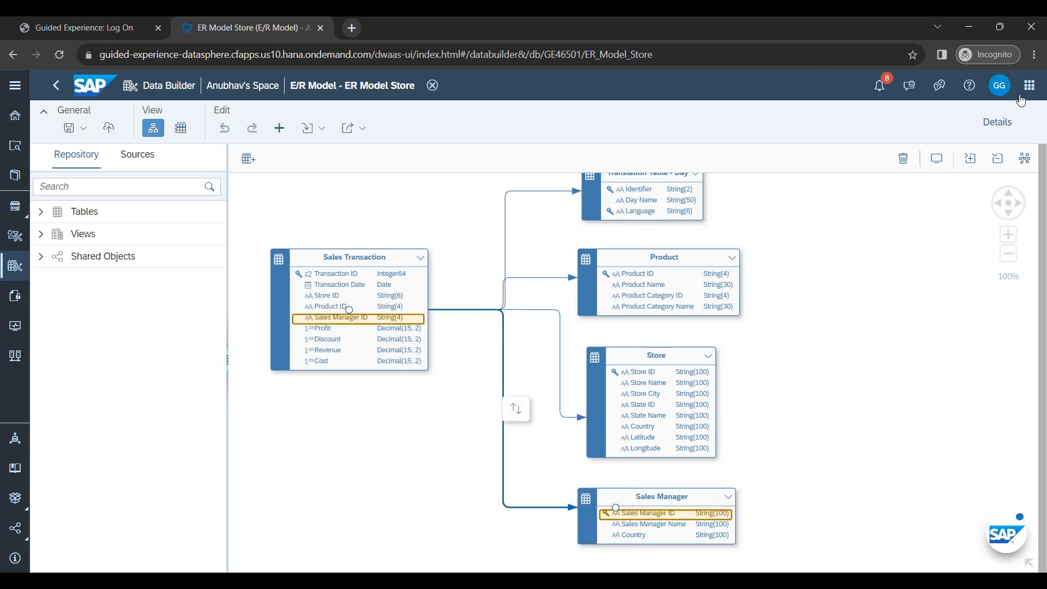
{"action": "left_click", "coordinate": [997, 122]}
{"action": "scroll", "coordinate": [879, 390], "scroll_direction": "down", "scroll_amount": 5}
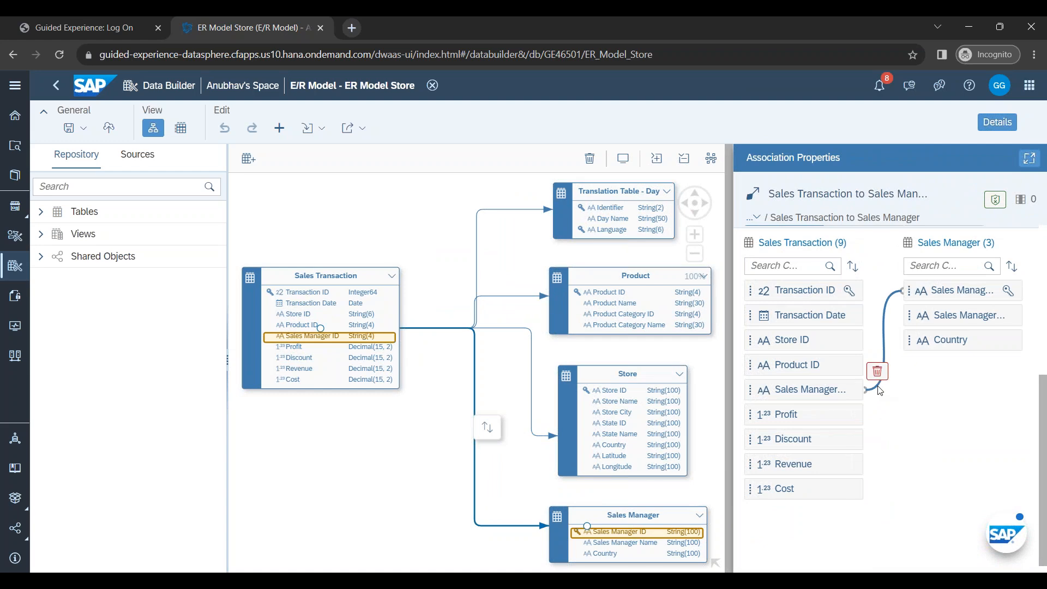
{"action": "scroll", "coordinate": [920, 376], "scroll_direction": "up", "scroll_amount": 4}
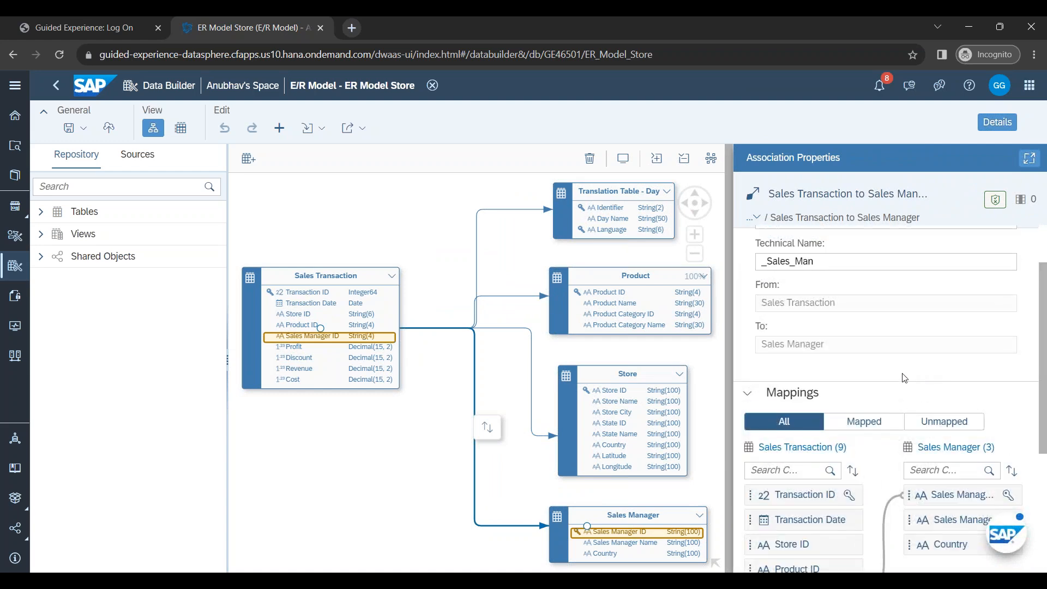
{"action": "left_click", "coordinate": [883, 430]}
{"action": "left_click", "coordinate": [933, 429]}
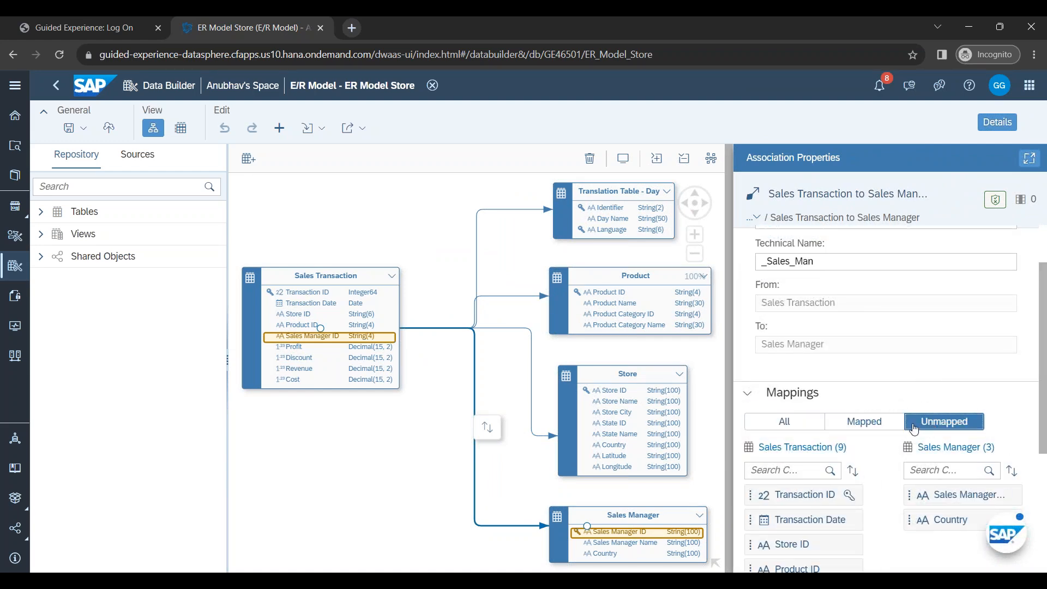
{"action": "left_click", "coordinate": [793, 424]}
{"action": "scroll", "coordinate": [867, 420], "scroll_direction": "down", "scroll_amount": 3}
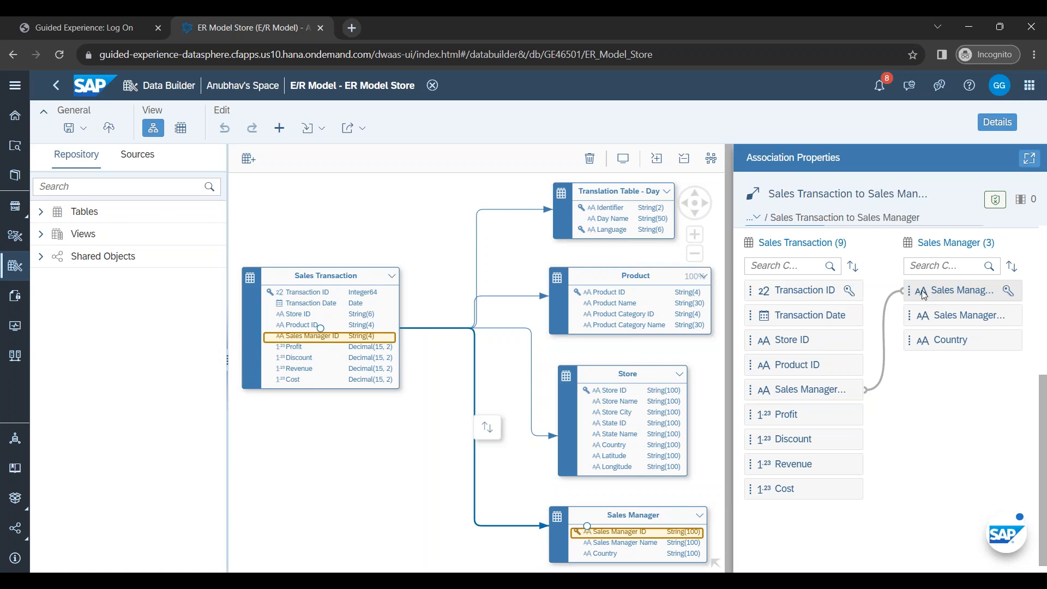
{"action": "left_click", "coordinate": [1001, 122]}
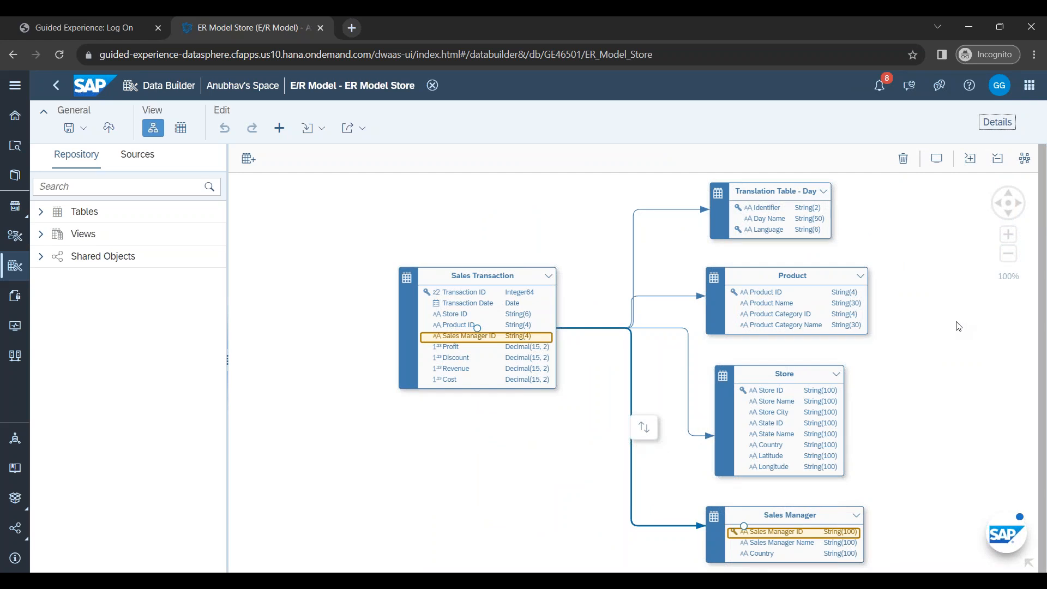
{"action": "left_click", "coordinate": [943, 347]}
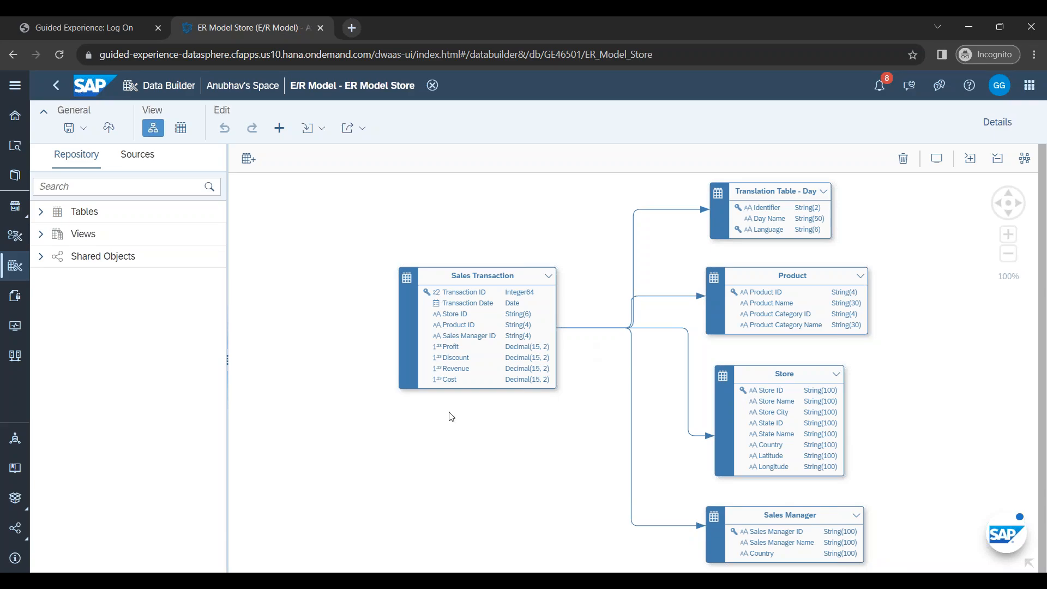
Step: Switch to the PowerPoint deck and start a bulleted list on the View Editor slide with "View on top of remote, replicated or local tables"
{"action": "left_click", "coordinate": [259, 582]}
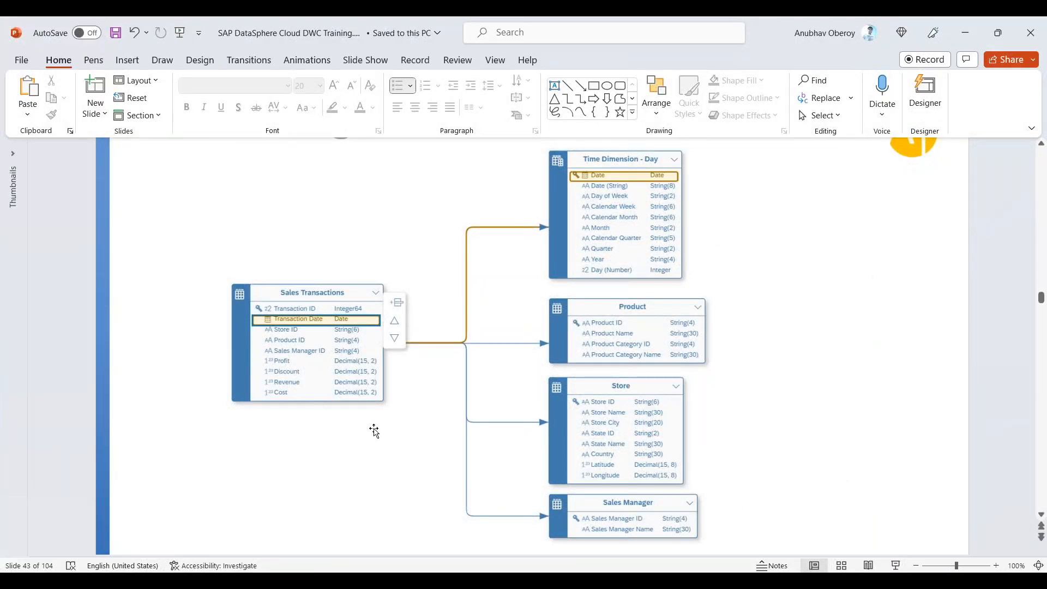
{"action": "scroll", "coordinate": [374, 431], "scroll_direction": "down", "scroll_amount": 2}
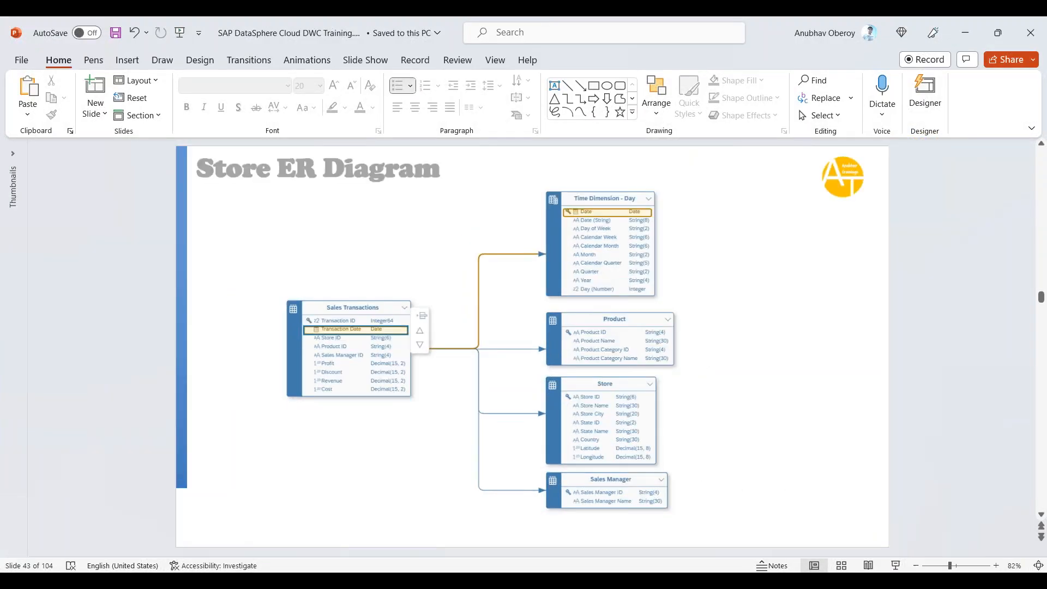
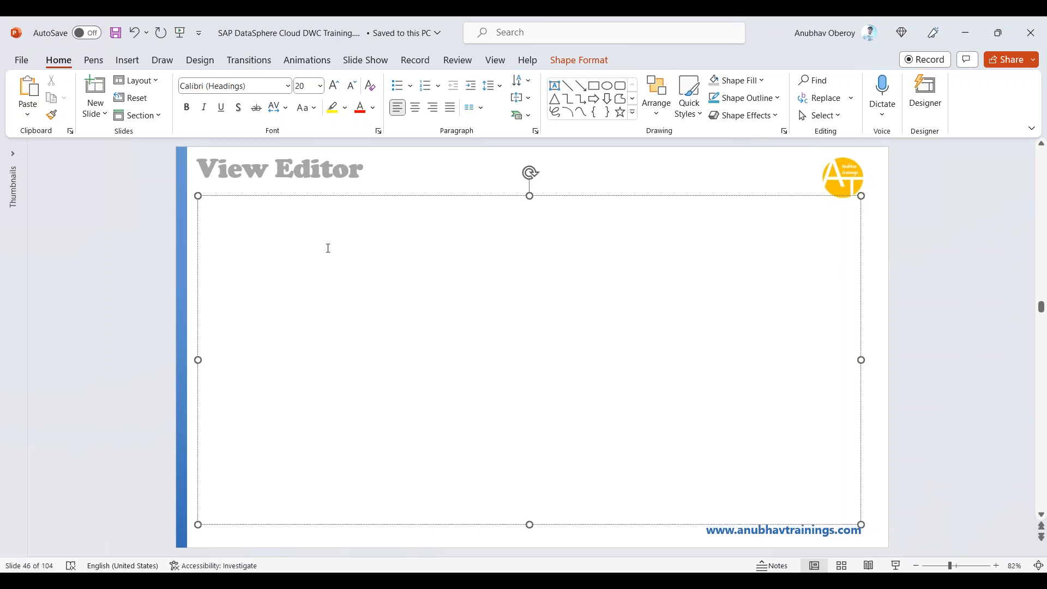
{"action": "left_click", "coordinate": [398, 86]}
{"action": "type", "text": "Vie"}
{"action": "key", "text": "BackSpace"}
{"action": "type", "text": "w on "}
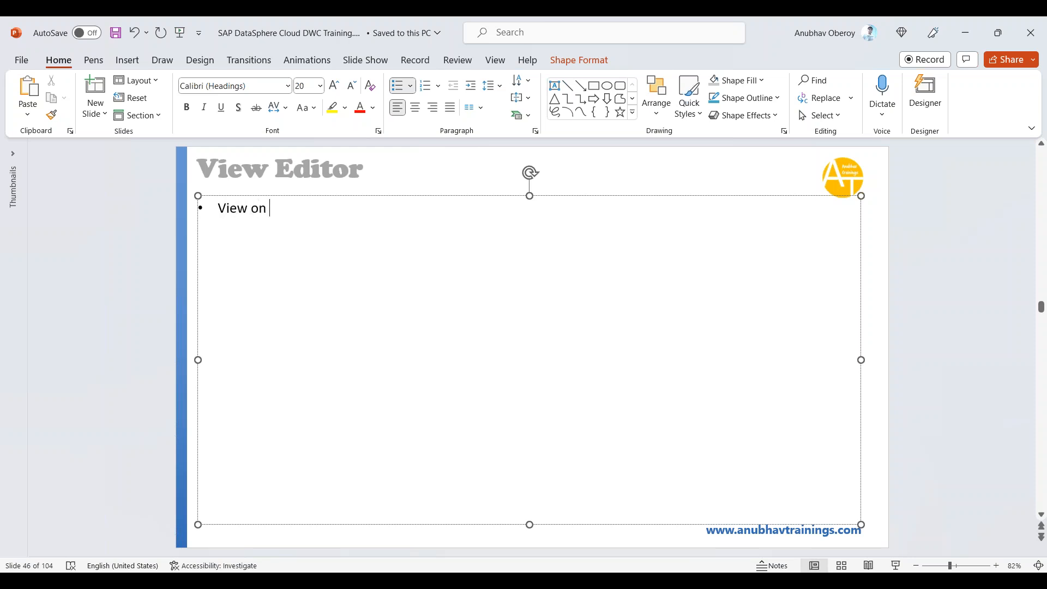
{"action": "type", "text": "top of remote, repli"}
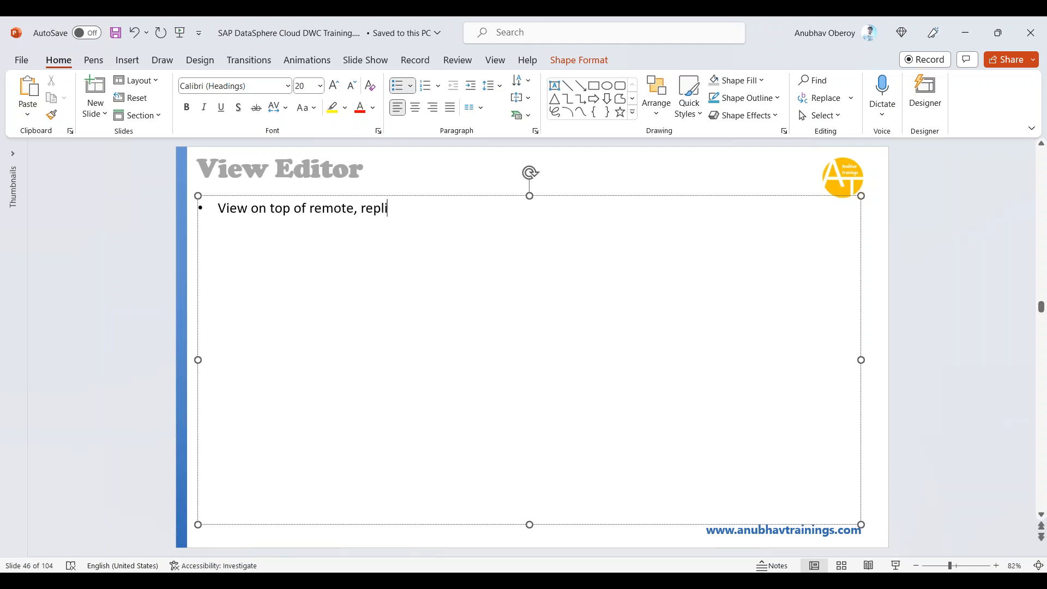
{"action": "type", "text": "cated or local tab"}
{"action": "type", "text": "les "}
Step: Add a second bullet reading "Define measure and attributes for fact data views"
{"action": "type", "text": "Define mes"}
{"action": "key", "text": "BackSpace"}
{"action": "type", "text": "asure"}
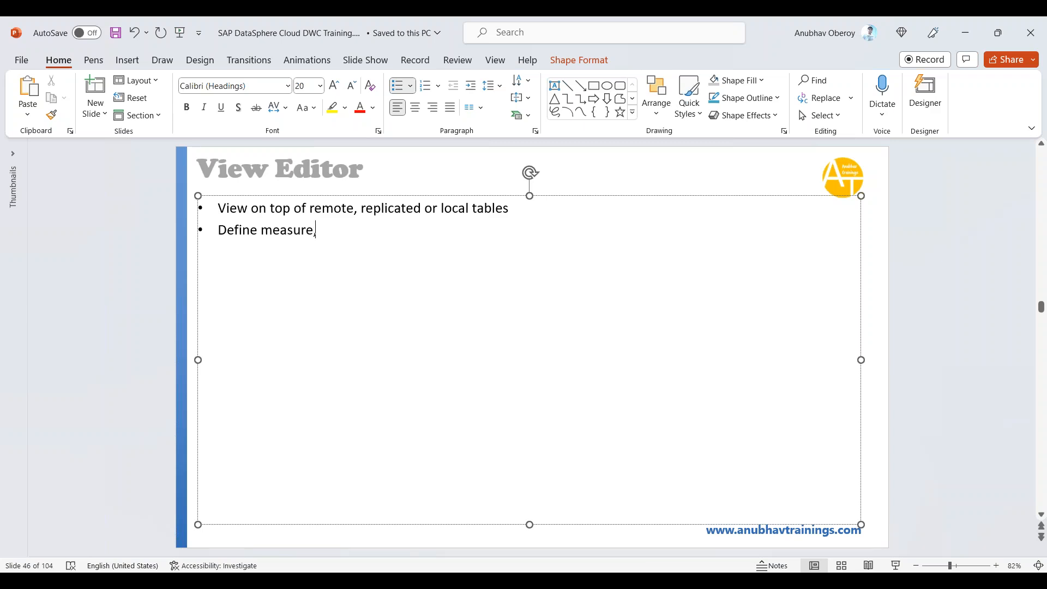
{"action": "type", "text": ","}
{"action": "key", "text": "BackSpace"}
{"action": "type", "text": "and attributes"}
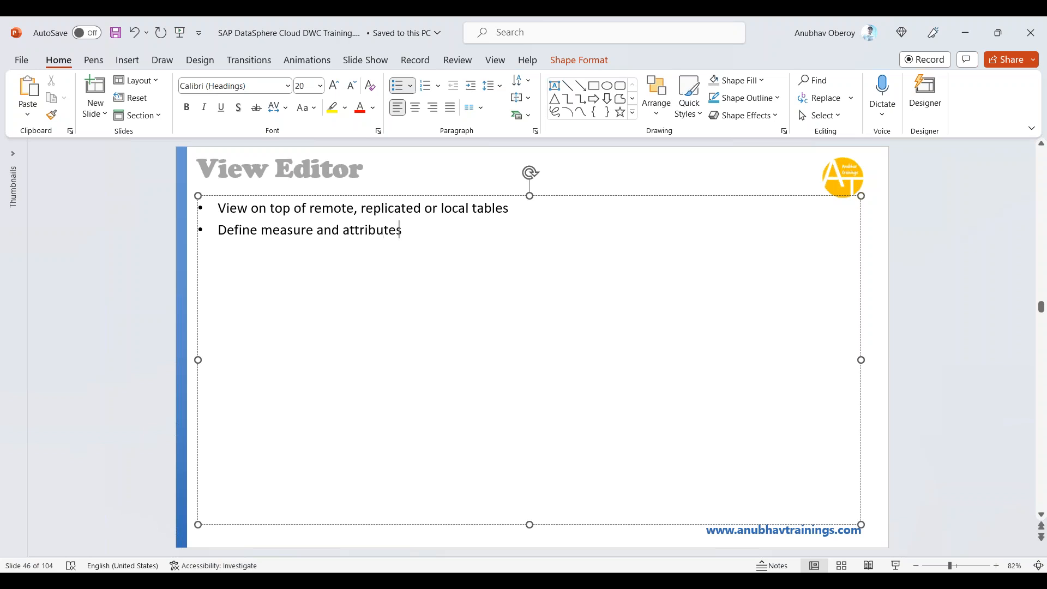
{"action": "type", "text": " for fact data views"}
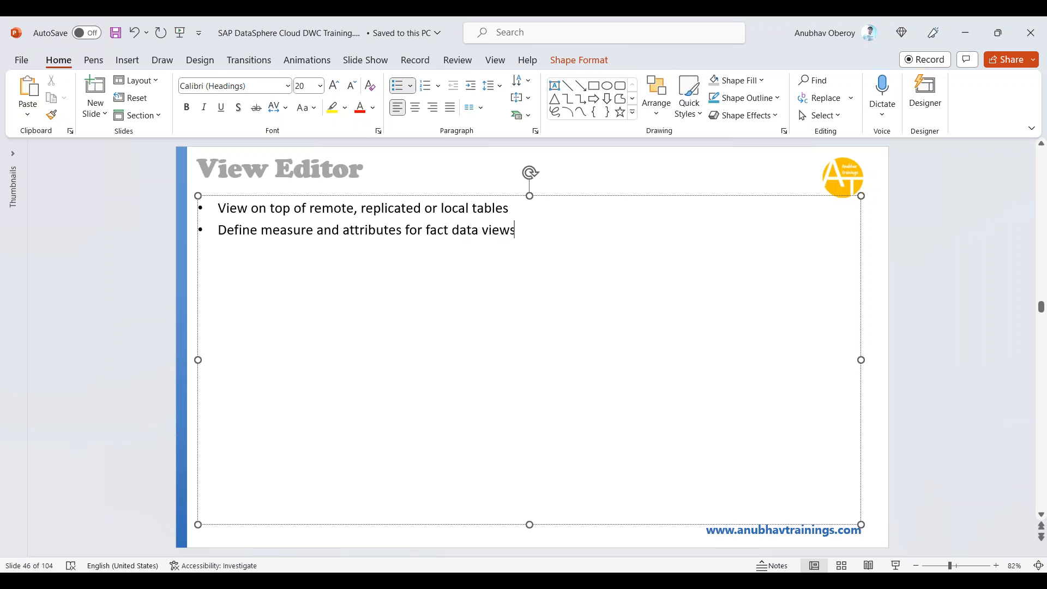
Step: Add the bullets "Create multi language text fields" and "Define join types, joins, associations, aggregations, unions"
{"action": "type", "text": "create multi language text "}
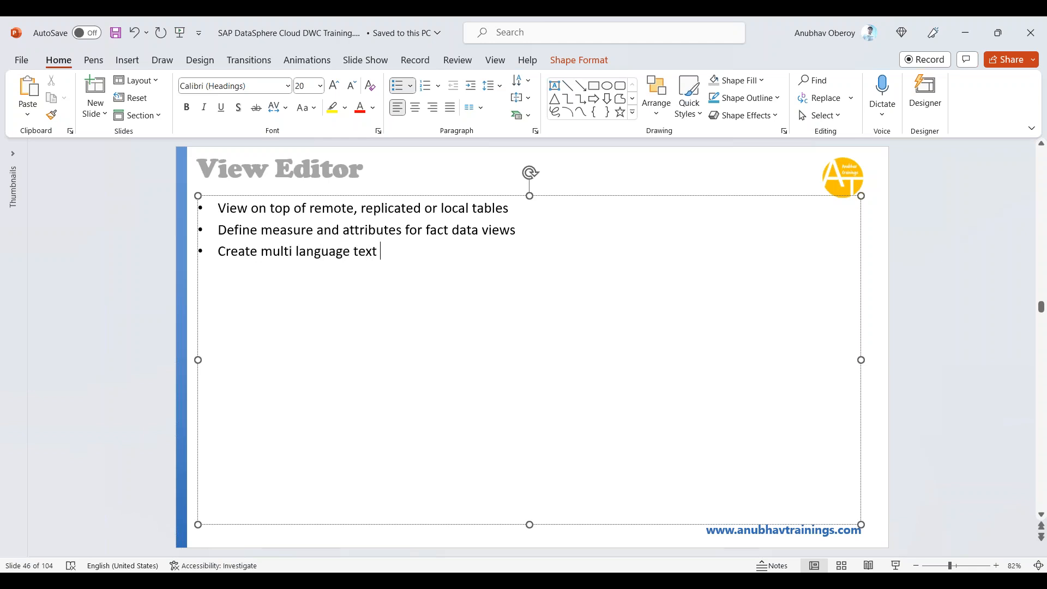
{"action": "type", "text": "fieldsdefine join ty"}
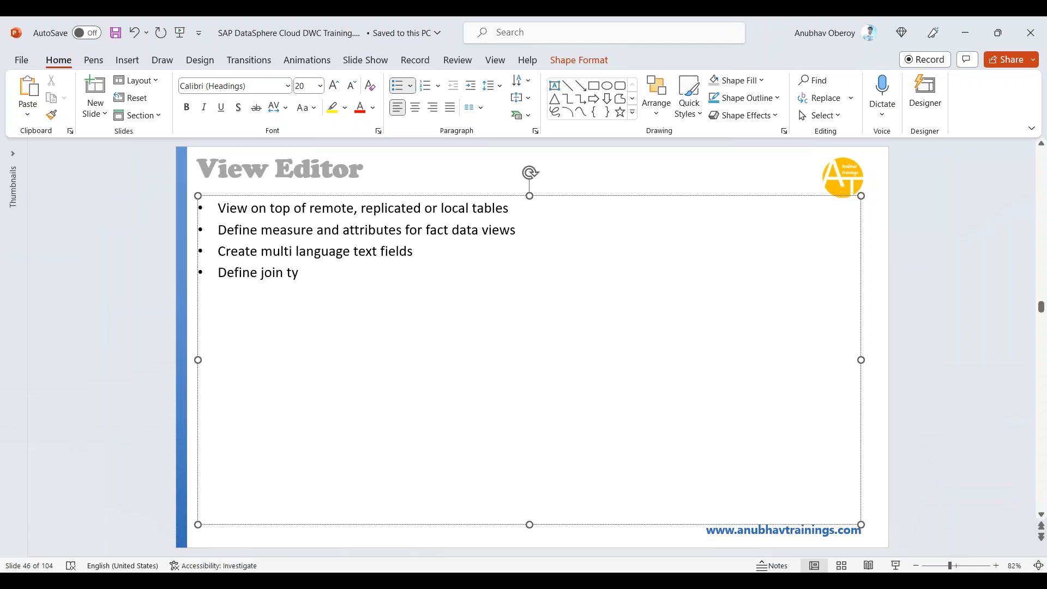
{"action": "type", "text": "pes, joins, associations, aggre"}
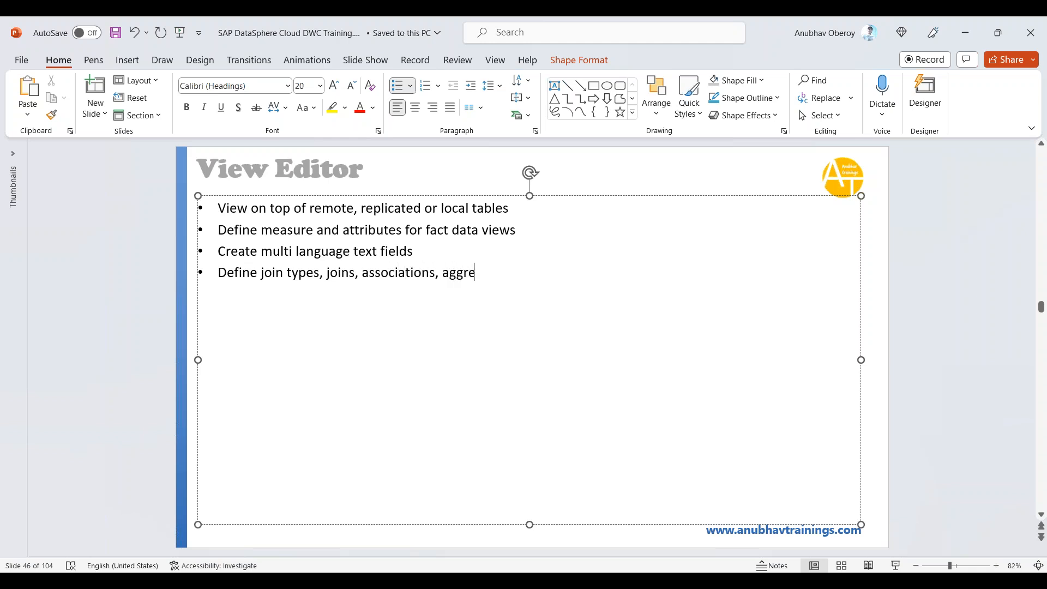
{"action": "type", "text": "gations, uno"}
{"action": "key", "text": "BackSpace"}
{"action": "type", "text": "ions"}
Step: Add a fifth bullet reading "Rename columns for reporting purpose"
{"action": "key", "text": "Return"}
{"action": "type", "text": "rename"}
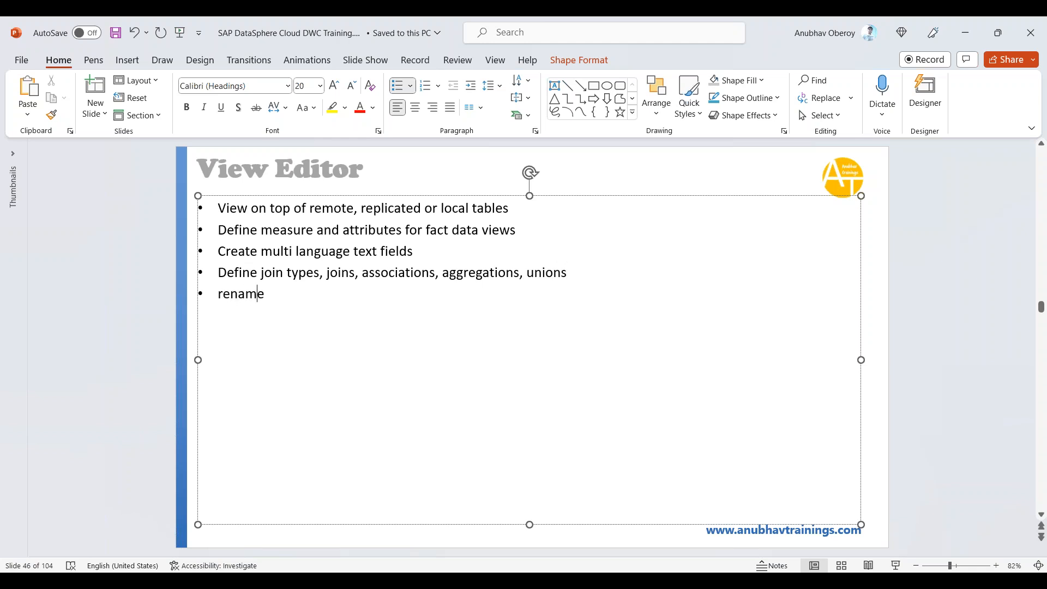
{"action": "type", "text": " columns for "}
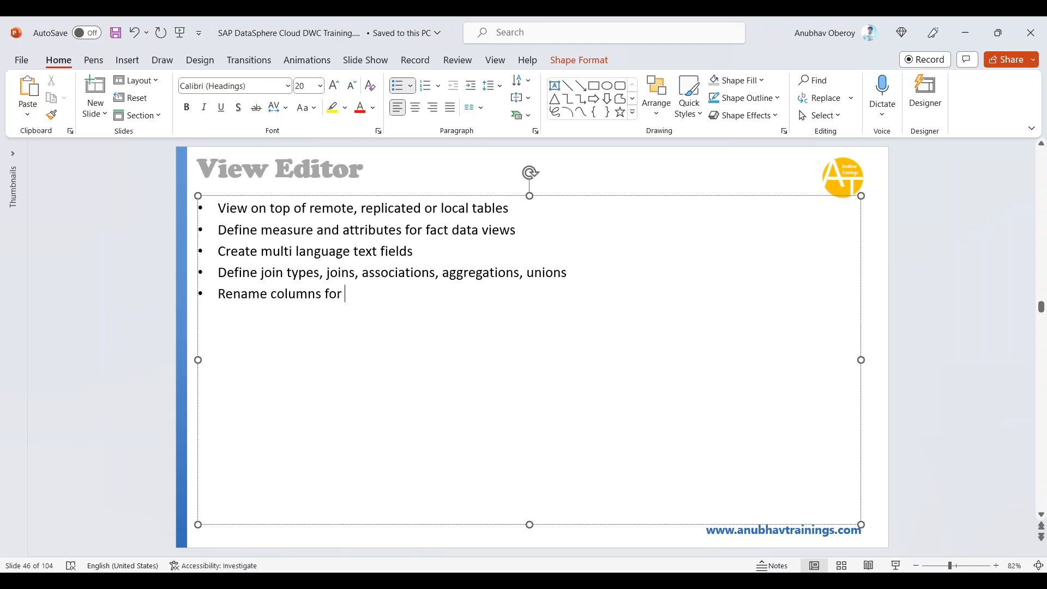
{"action": "type", "text": "reporting purpose"}
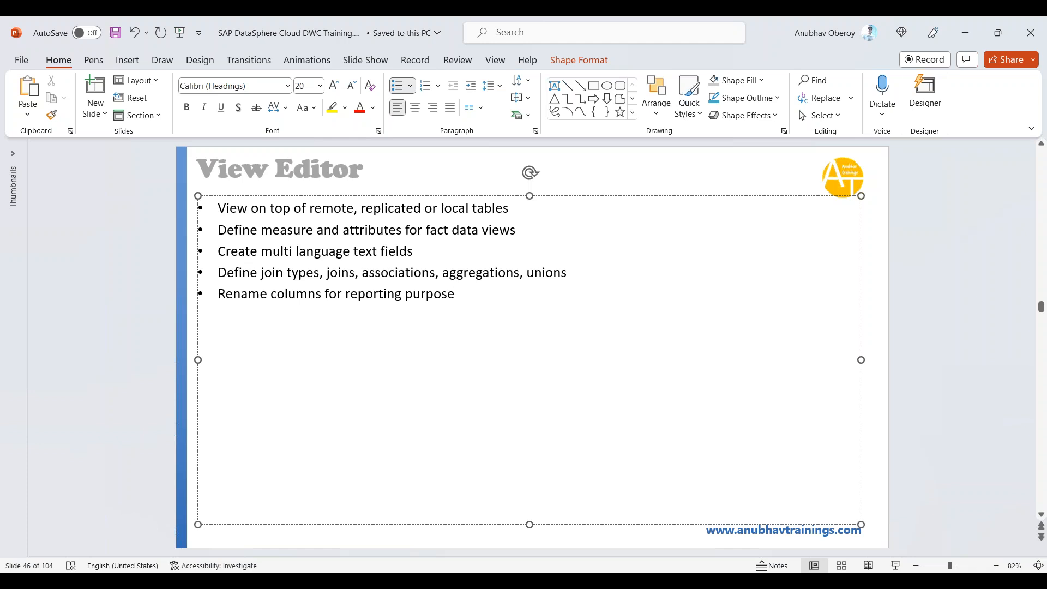
Step: Add a sixth bullet reading "Add filters to discard unnecessary data hence improve reporting performance"
{"action": "key", "text": "Return"}
{"action": "type", "text": "Add filters to discard "}
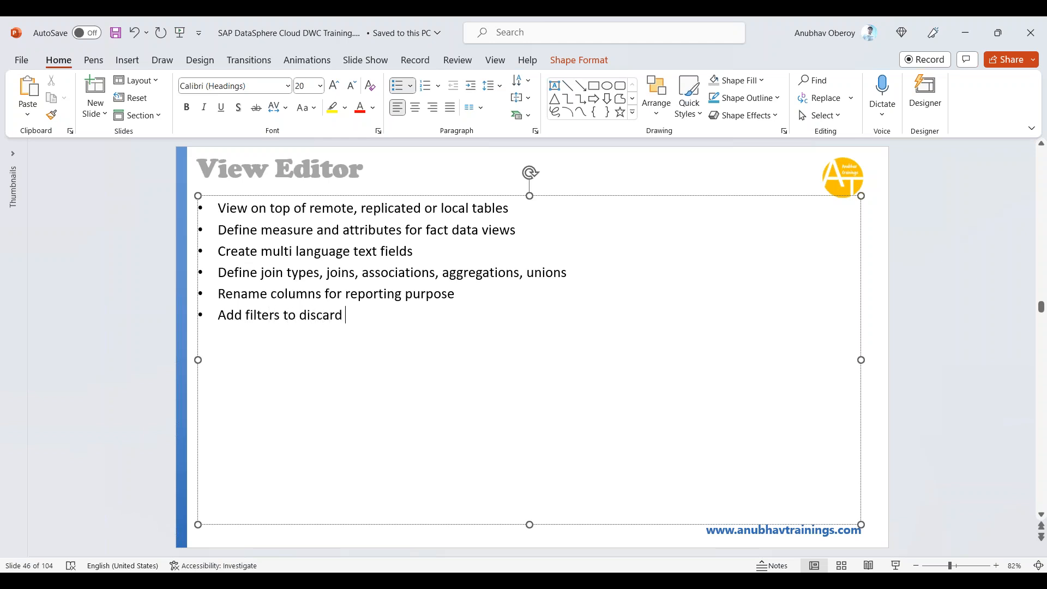
{"action": "type", "text": "unnecessary data "}
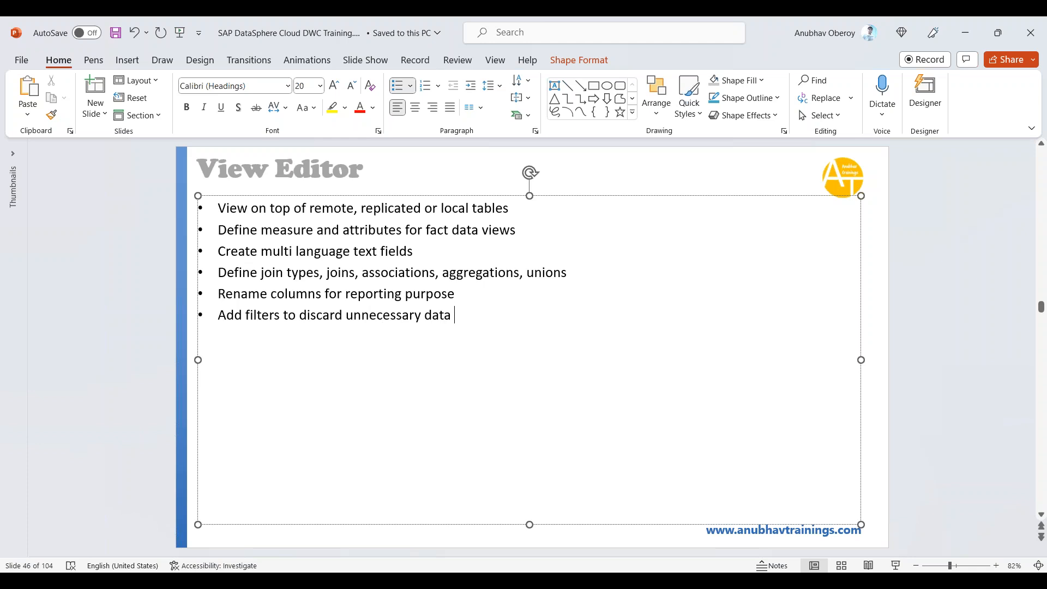
{"action": "type", "text": "hence improve reporting performance"}
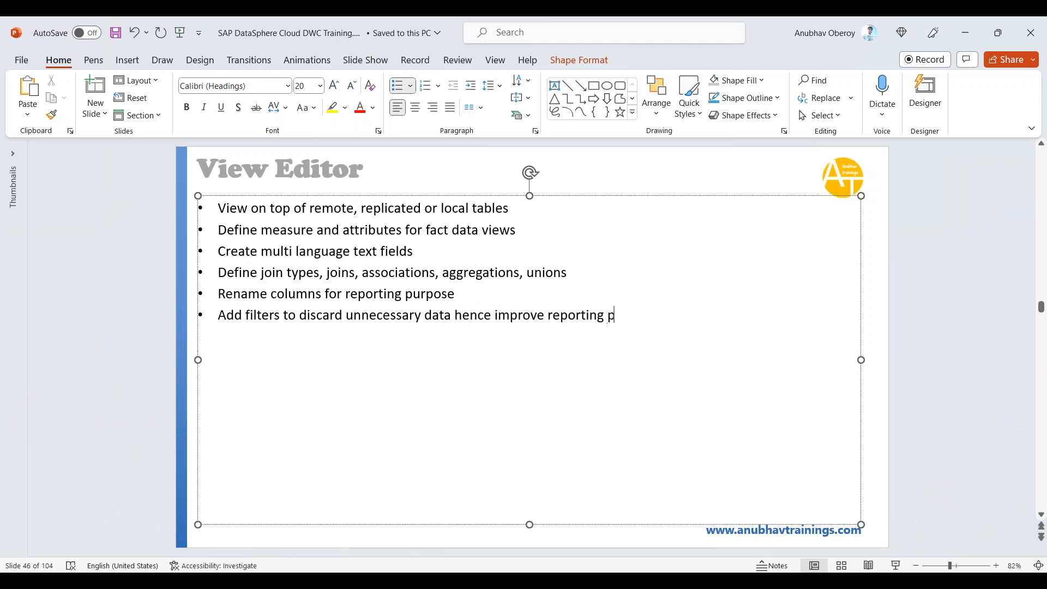
Step: Add a seventh bullet reading "We can project columns and also reduce volume of data transfers"
{"action": "key", "text": "Return"}
{"action": "type", "text": "We can proj"}
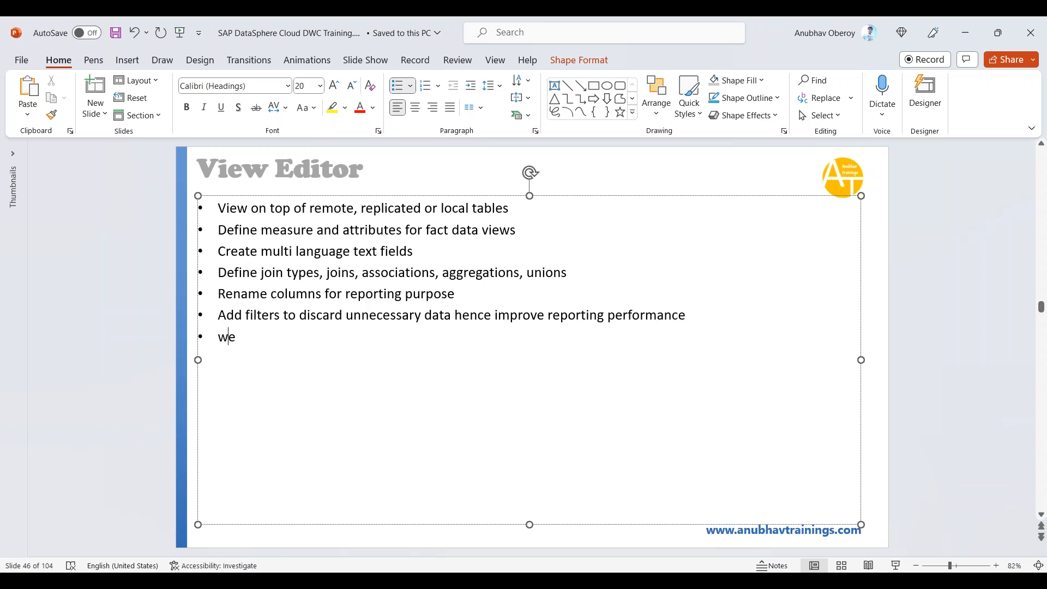
{"action": "type", "text": "ect columns"}
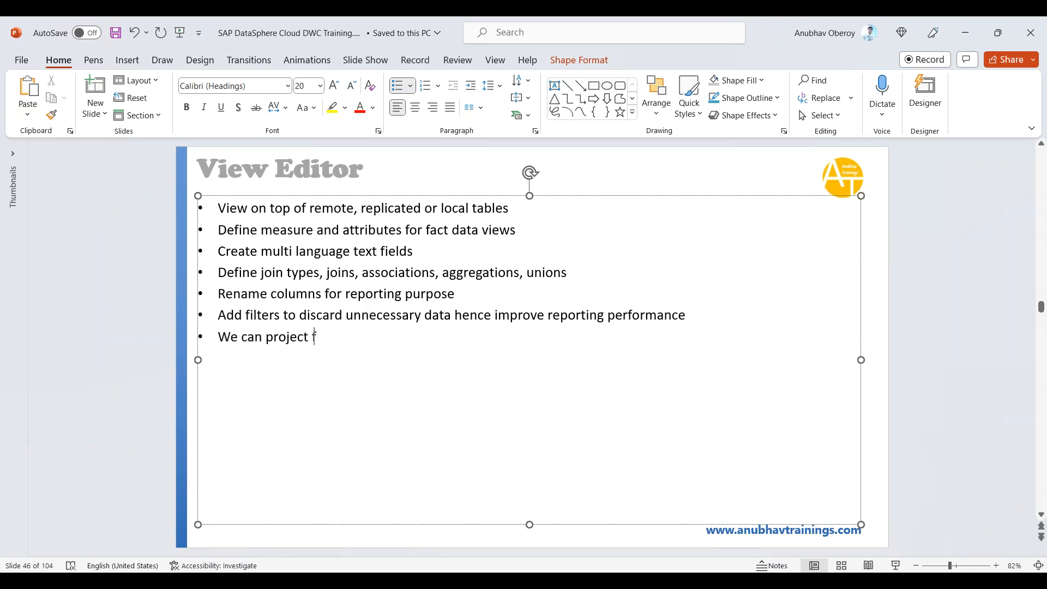
{"action": "type", "text": " and also reduce volume of data transfers"}
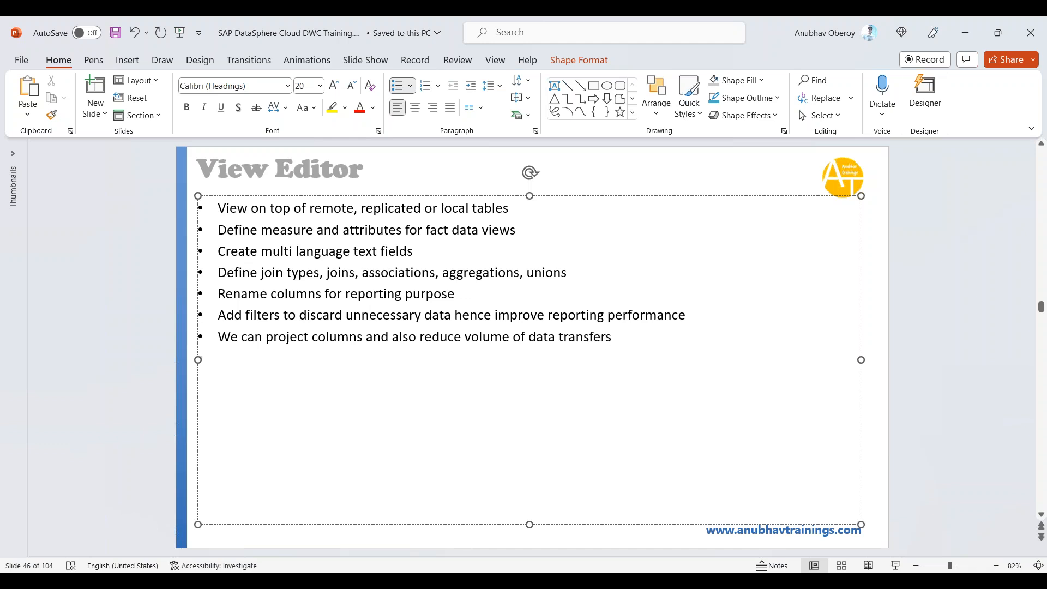
Step: Add the bullets "Apply access control, input parameters, view persistency" and "View data at each node", and save the presentation
{"action": "type", "text": "Apply access control,"}
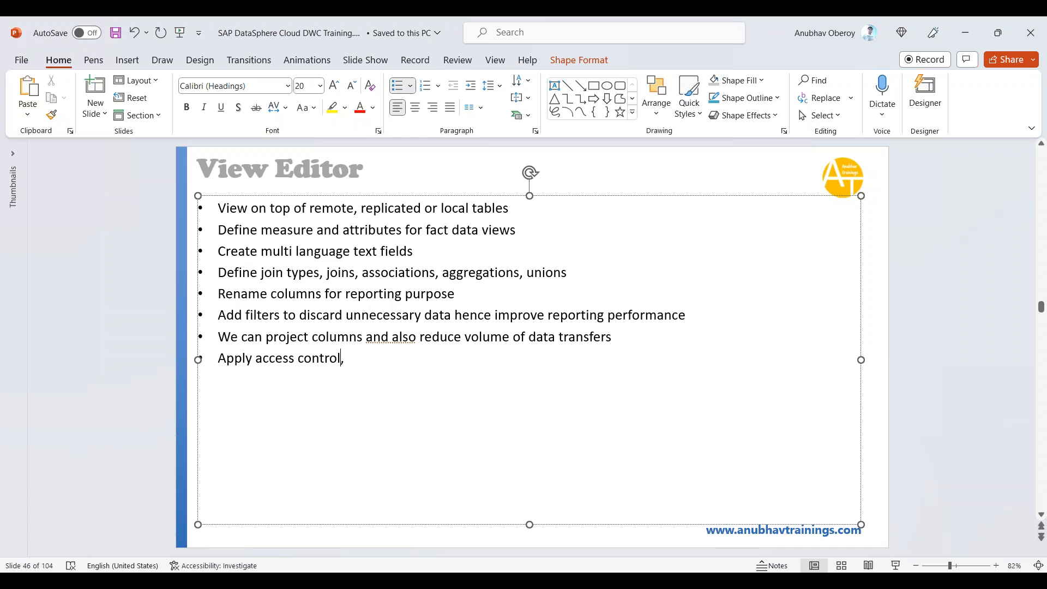
{"action": "type", "text": " input parameters, view persistence"}
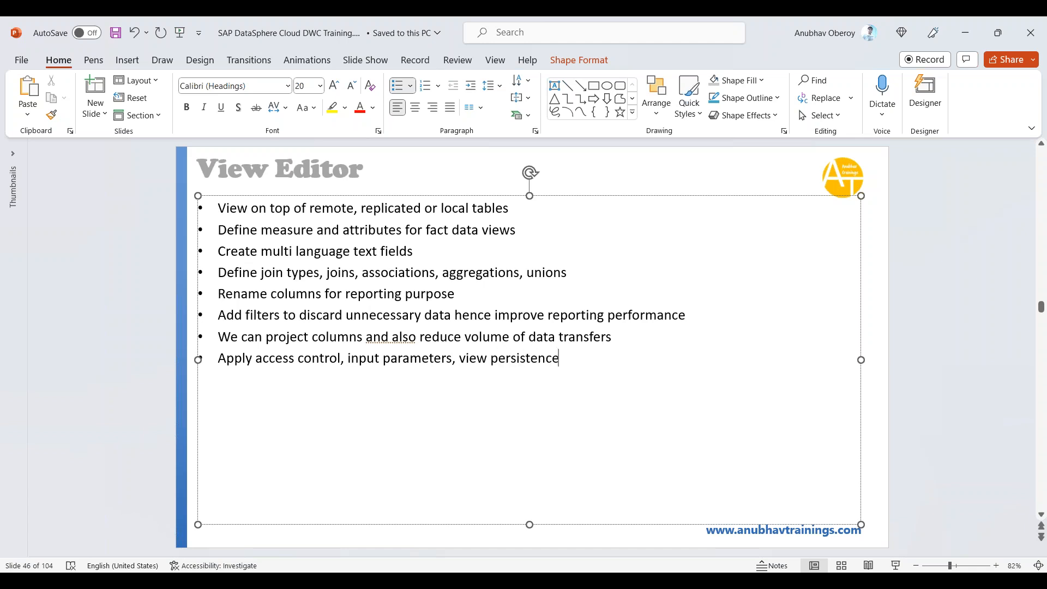
{"action": "type", "text": "View data at each node"}
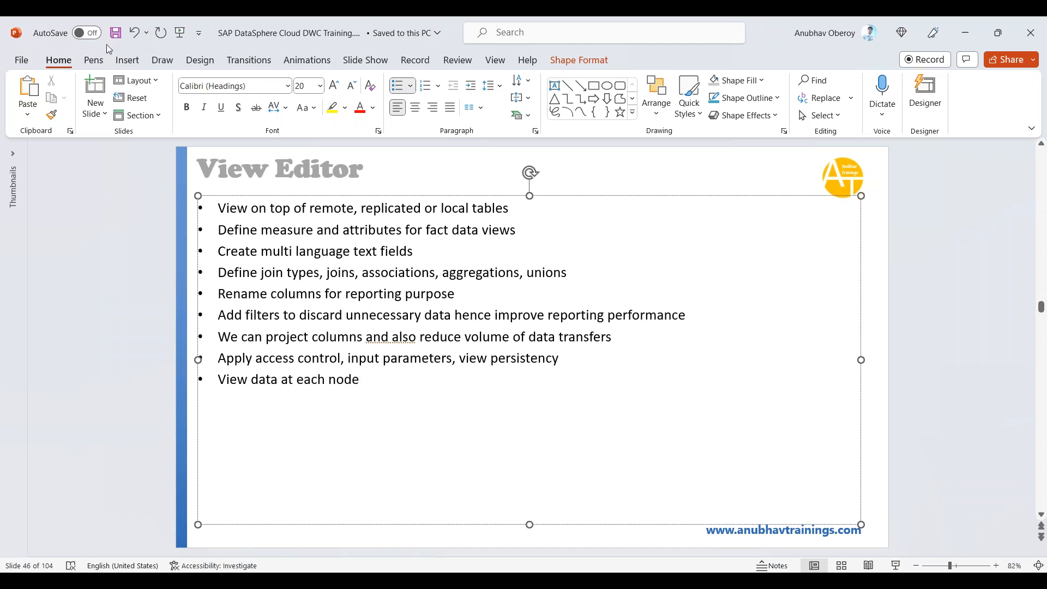
{"action": "left_click", "coordinate": [115, 33]}
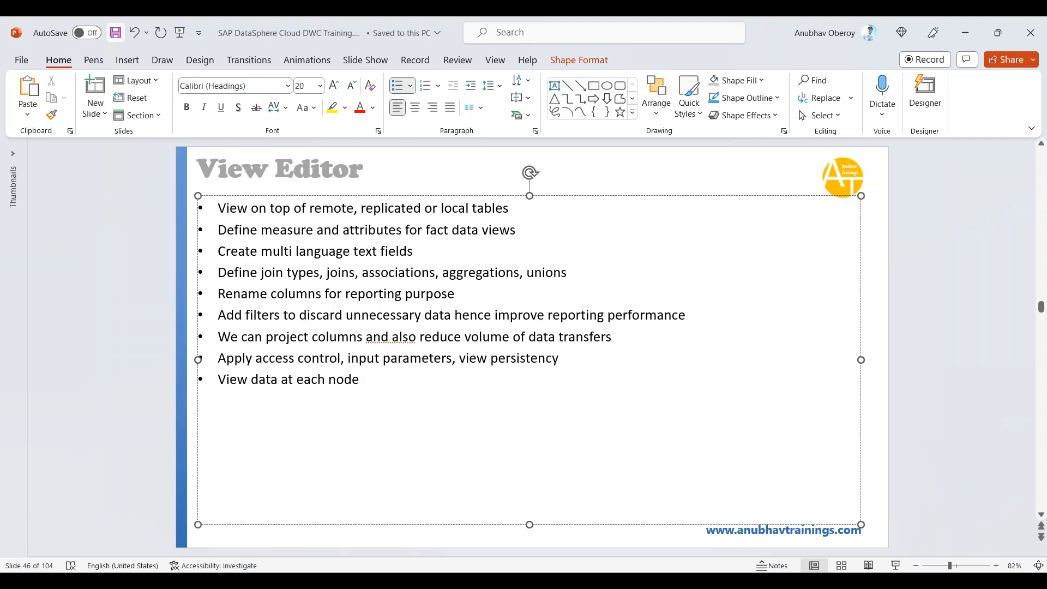
{"action": "left_click", "coordinate": [949, 282]}
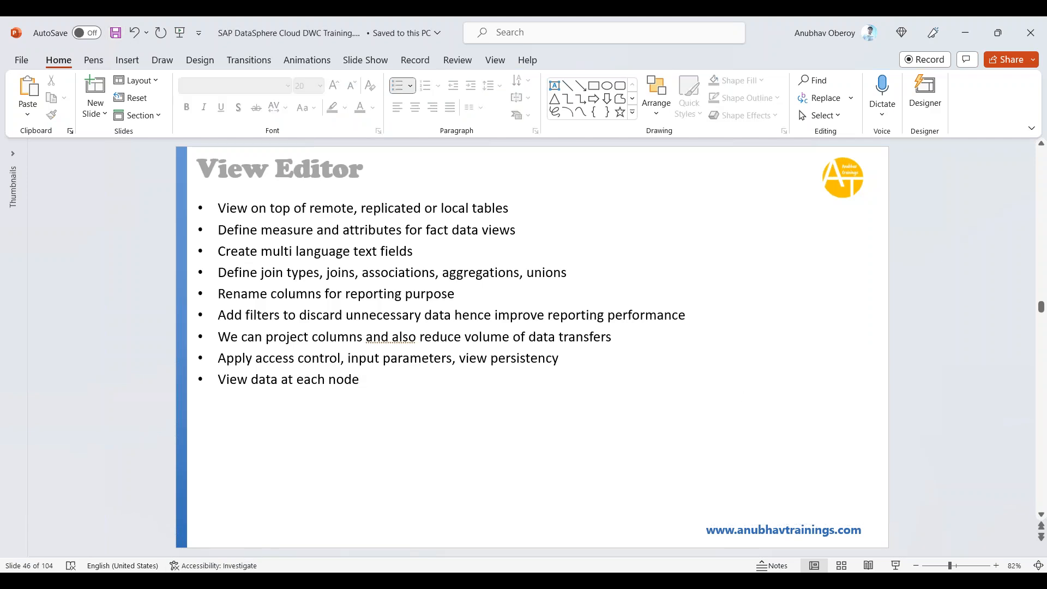
Step: Switch to SAP Datasphere in the browser and create a new graphical view from the Data Builder start page
{"action": "left_click", "coordinate": [203, 580]}
{"action": "left_click", "coordinate": [252, 538]}
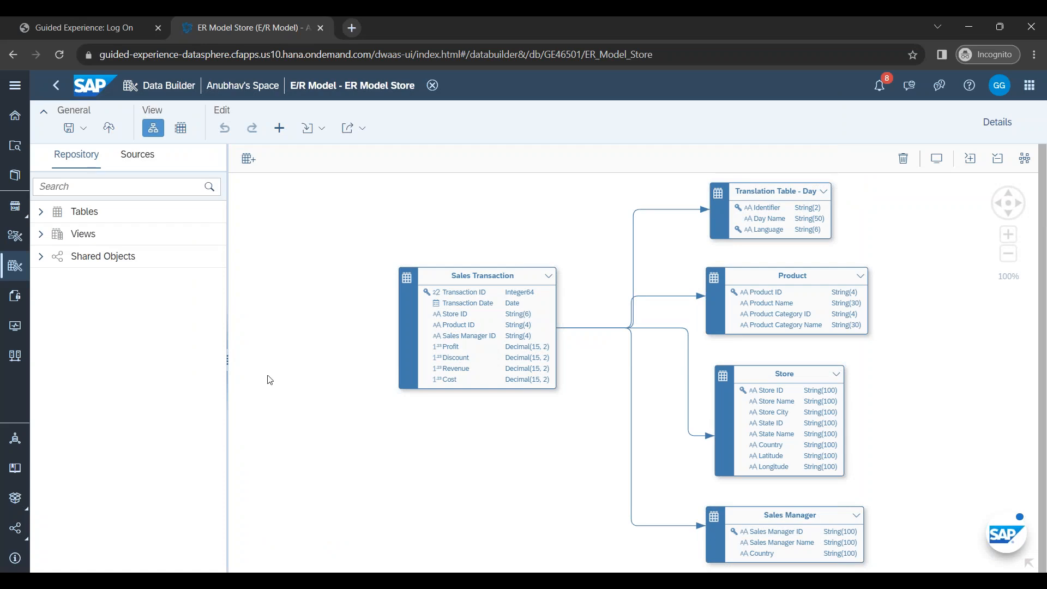
{"action": "left_click", "coordinate": [11, 277]}
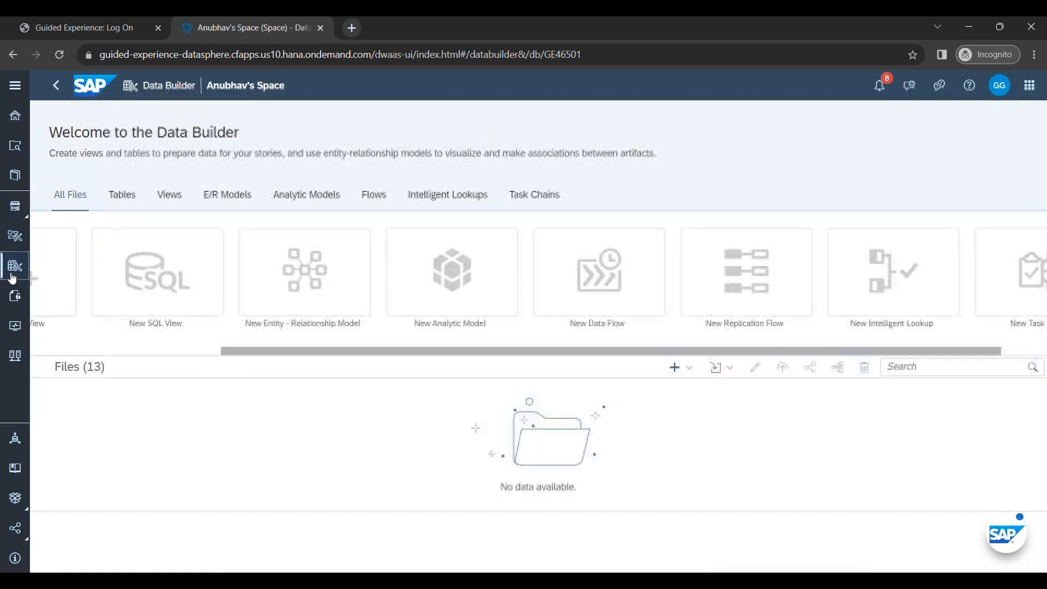
{"action": "left_click_drag", "start_coordinate": [241, 349], "coordinate": [57, 349]}
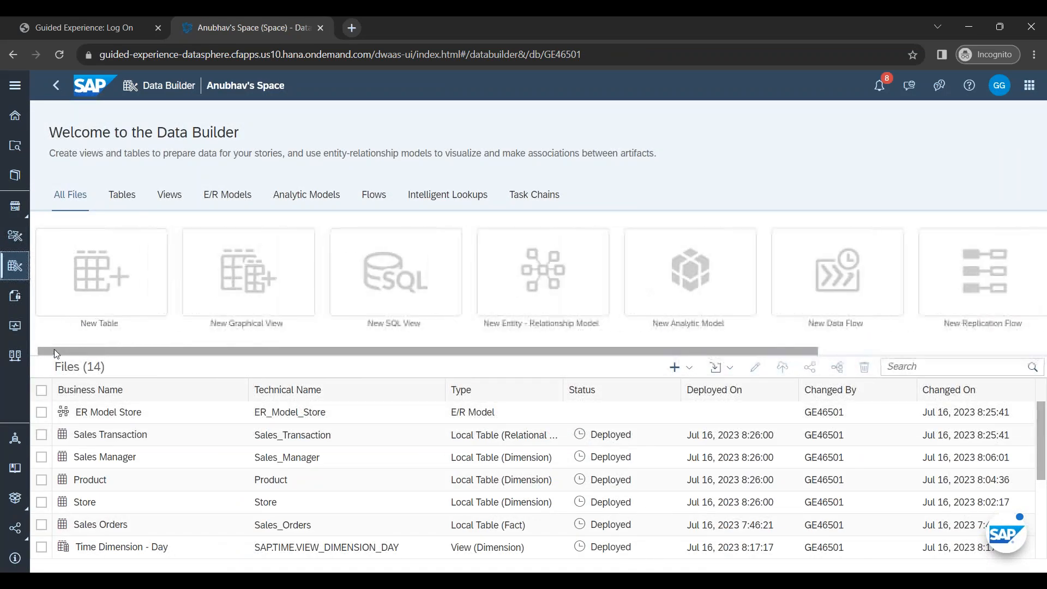
{"action": "left_click", "coordinate": [254, 314]}
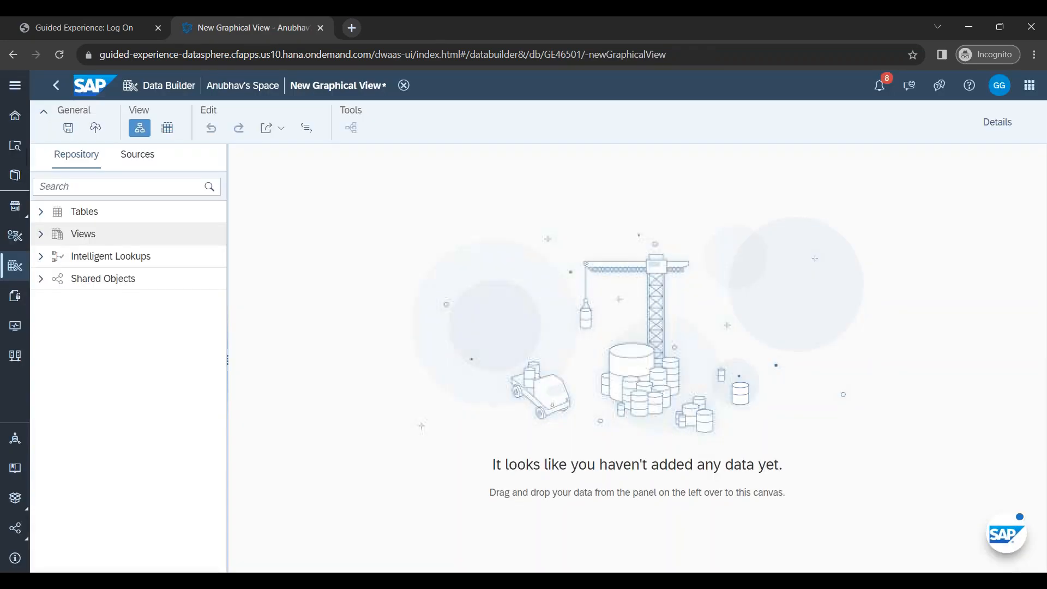
Step: Add the Sales Orders table from the repository to the view canvas and display the output view's properties
{"action": "left_click", "coordinate": [44, 235]}
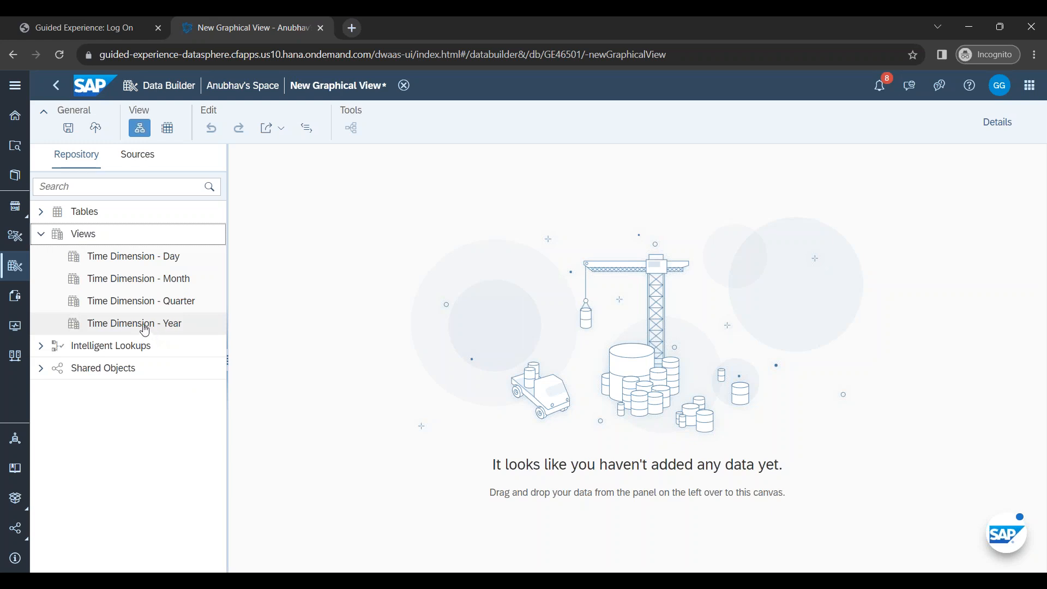
{"action": "left_click", "coordinate": [42, 213]}
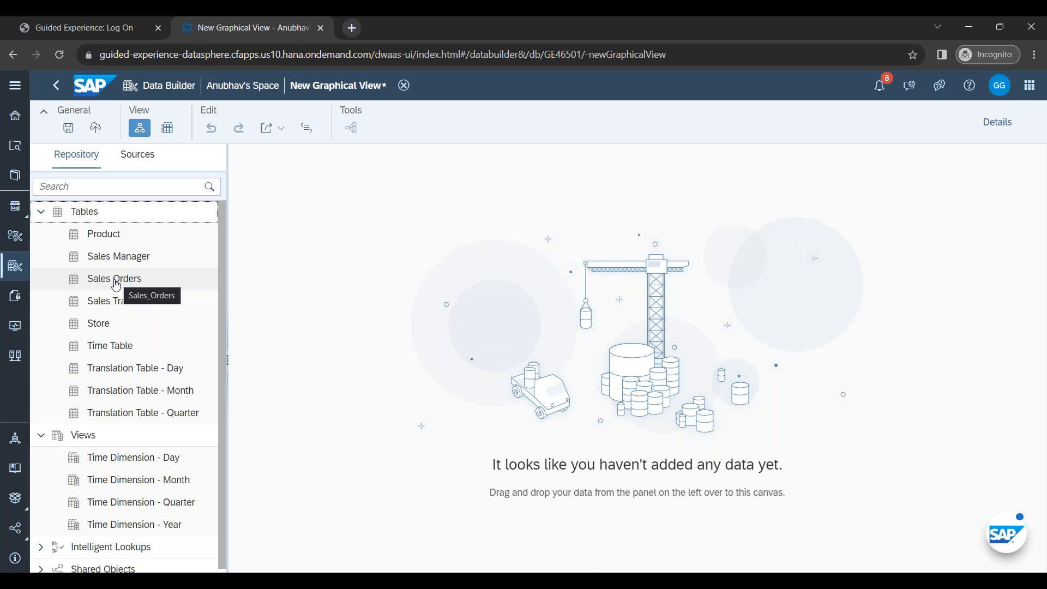
{"action": "left_click_drag", "start_coordinate": [116, 285], "coordinate": [416, 404]}
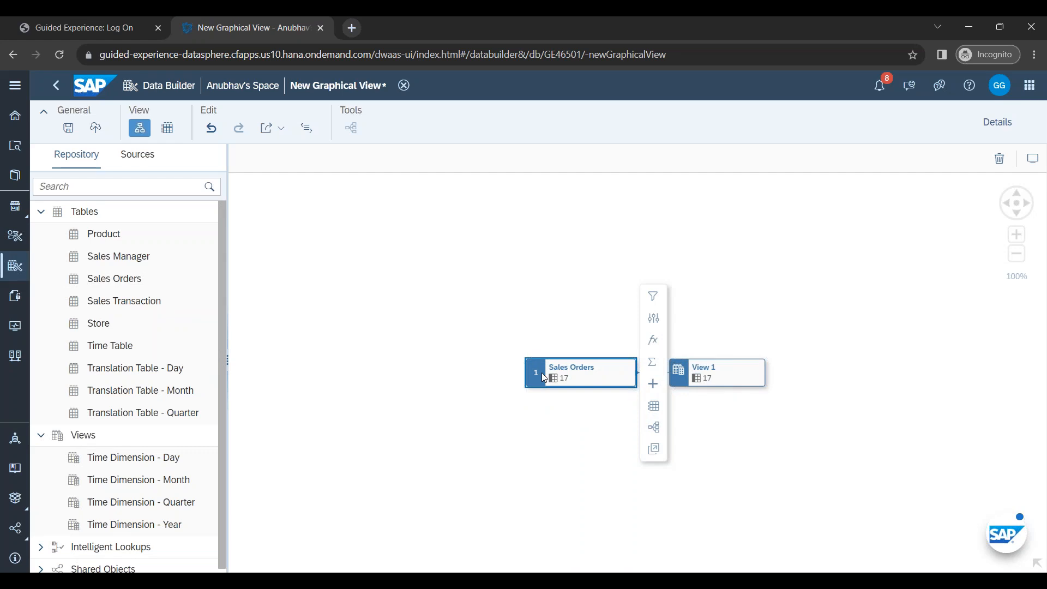
{"action": "left_click", "coordinate": [1002, 133]}
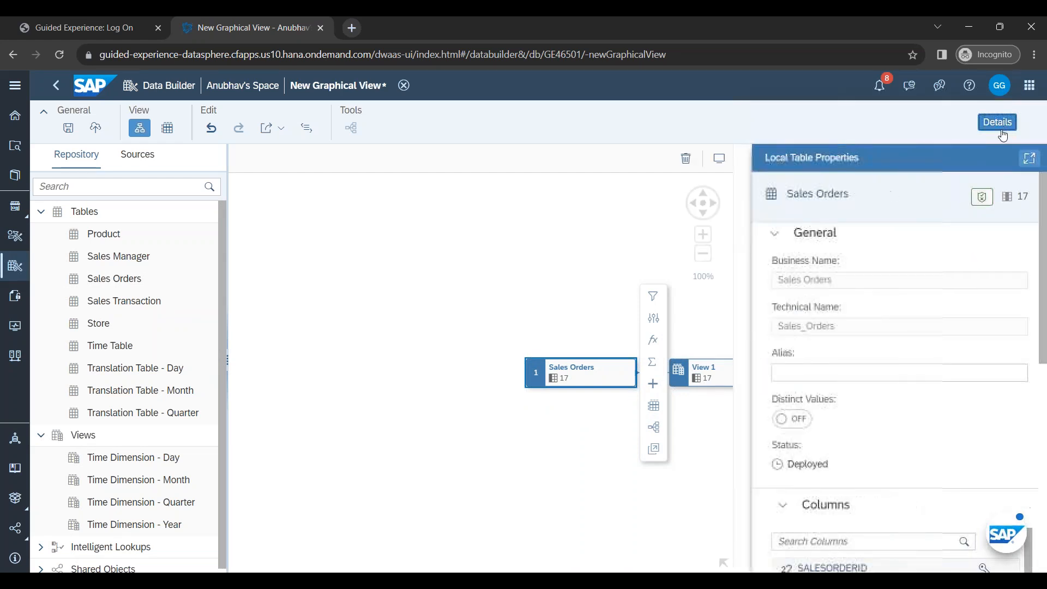
{"action": "left_click_drag", "start_coordinate": [582, 449], "coordinate": [443, 395]}
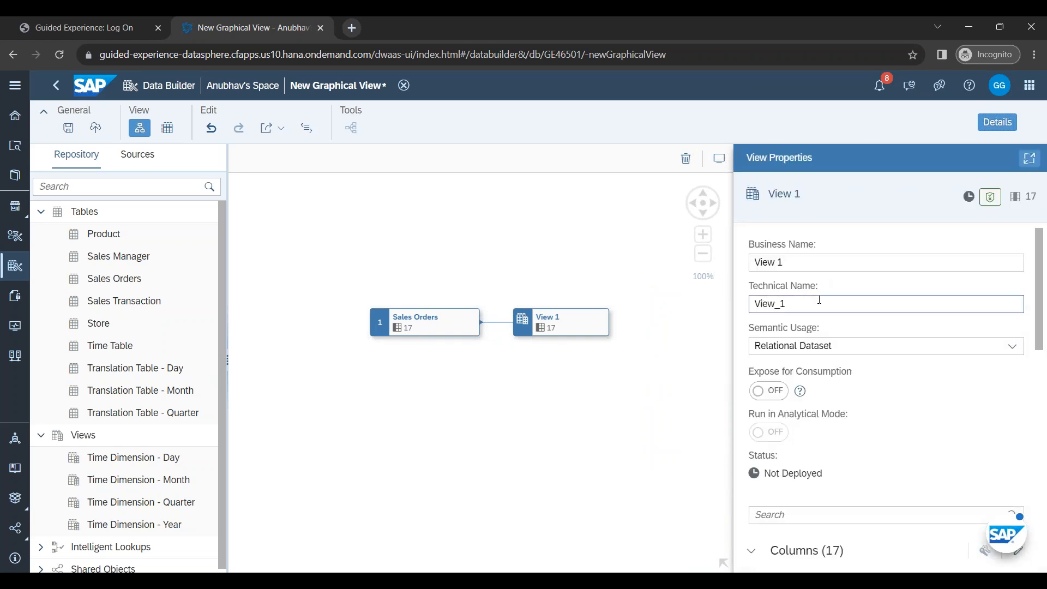
Step: Set the output view's business name to "Sales Orders Views"
{"action": "left_click_drag", "start_coordinate": [787, 262], "coordinate": [752, 264]}
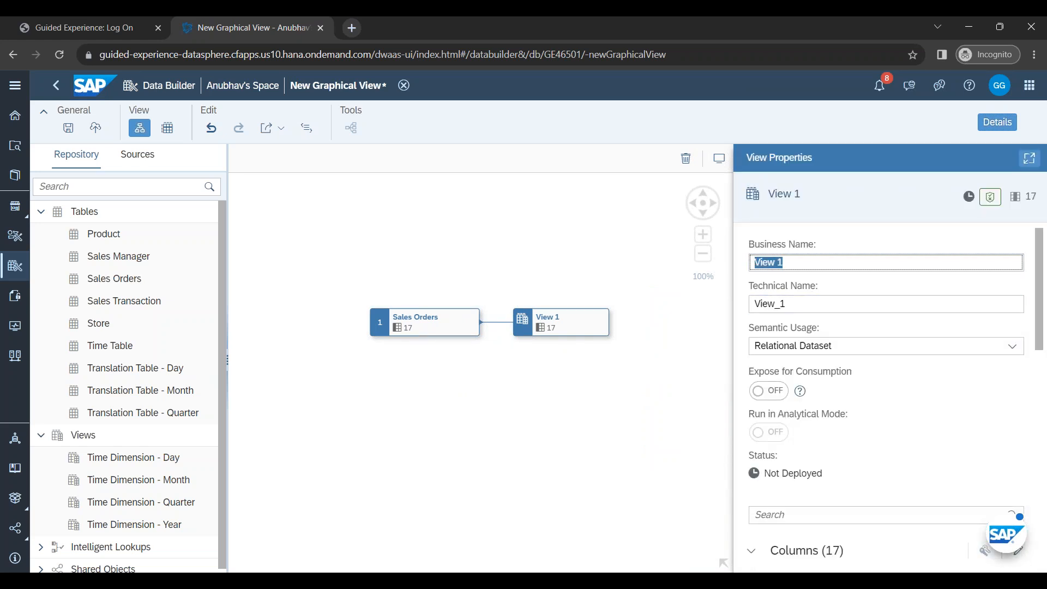
{"action": "type", "text": "Vui"}
{"action": "key", "text": "BackSpace"}
{"action": "type", "text": "W_Sales_order"}
{"action": "key", "text": "BackSpace"}
{"action": "key", "text": "BackSpace"}
{"action": "key", "text": "BackSpace"}
{"action": "key", "text": "BackSpace"}
{"action": "key", "text": "BackSpace"}
{"action": "type", "text": "Order"}
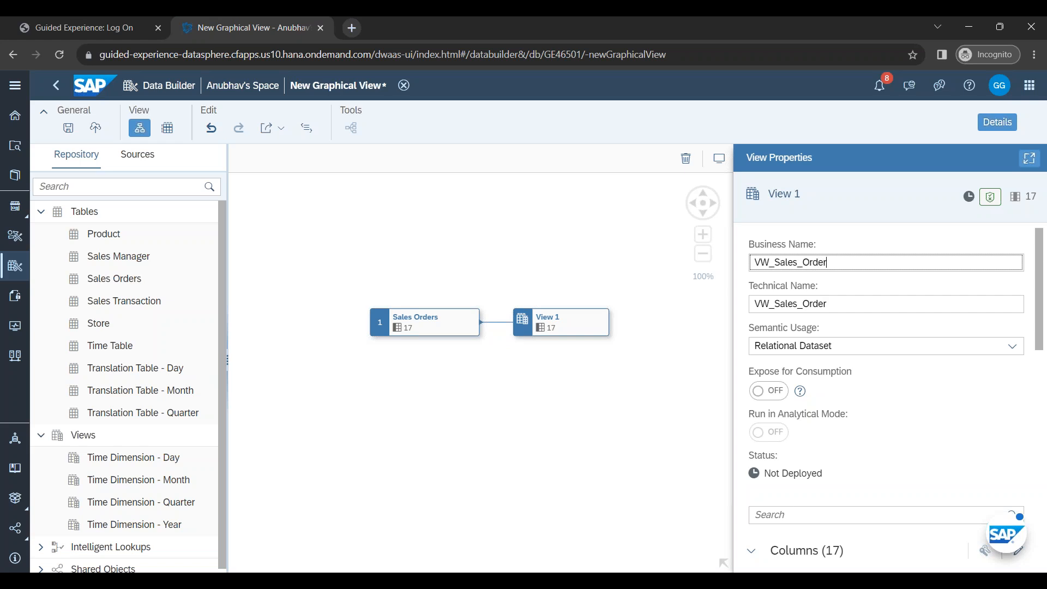
{"action": "type", "text": "s"}
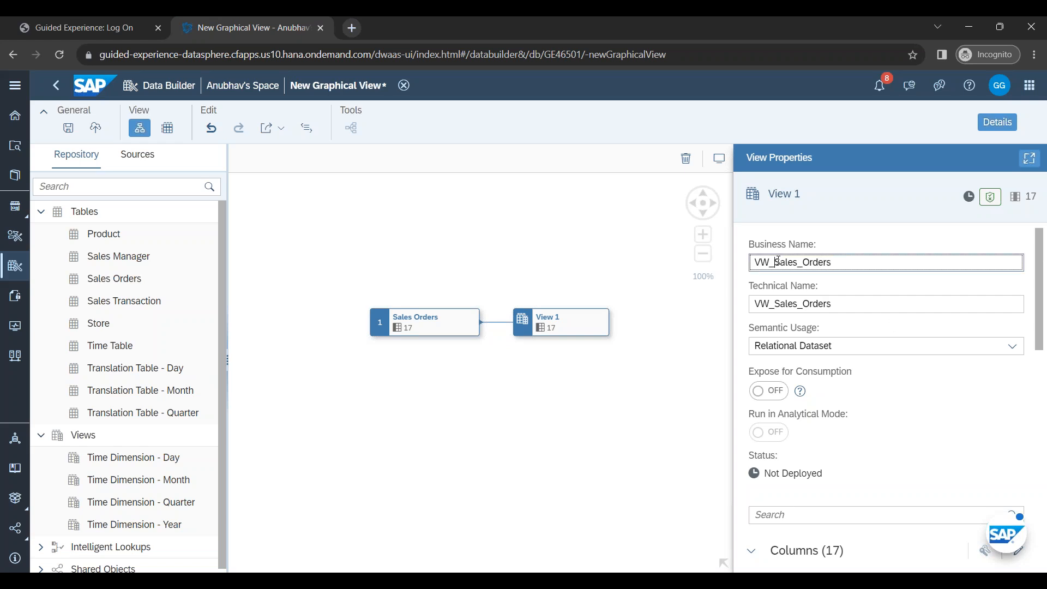
{"action": "key", "text": "shift+Home"}
{"action": "key", "text": "BackSpace"}
{"action": "key", "text": "Delete"}
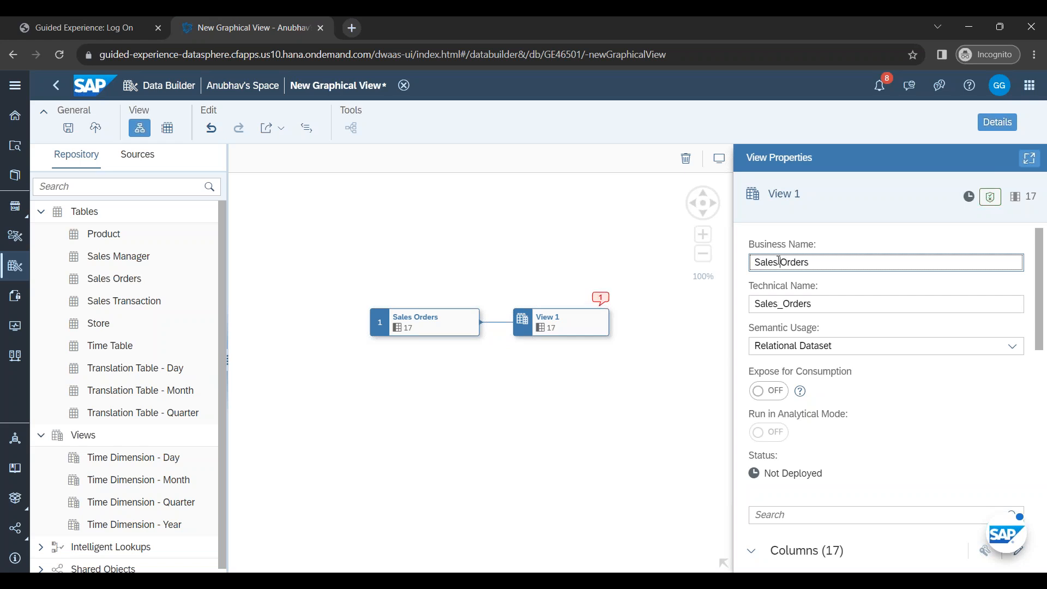
{"action": "type", "text": "Views"}
Step: Set the view's technical name to VW_Sales_Orders
{"action": "left_click", "coordinate": [872, 305]}
{"action": "double_click", "coordinate": [872, 304]}
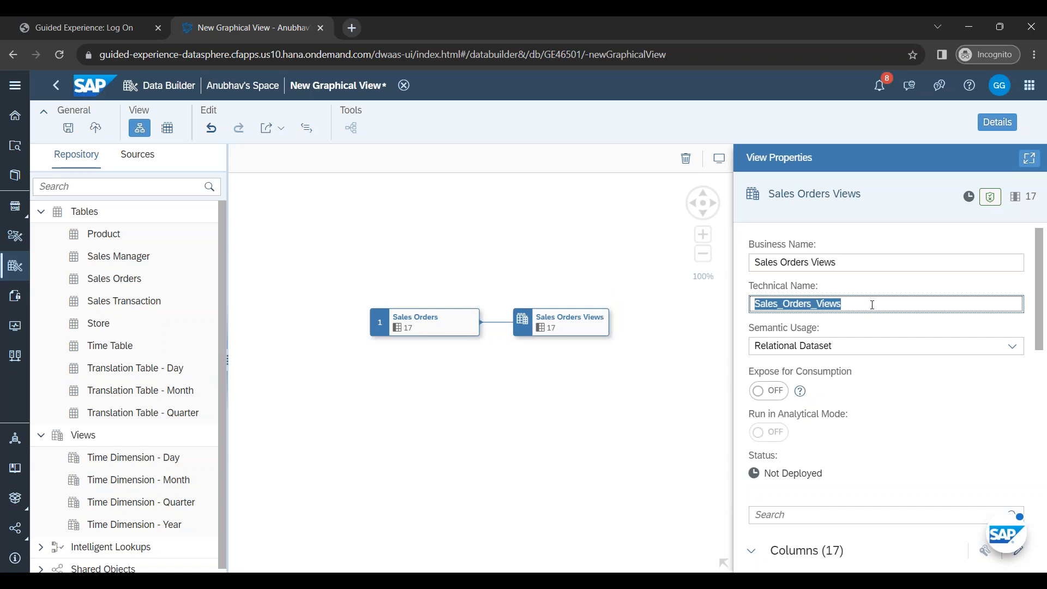
{"action": "type", "text": "VW_"}
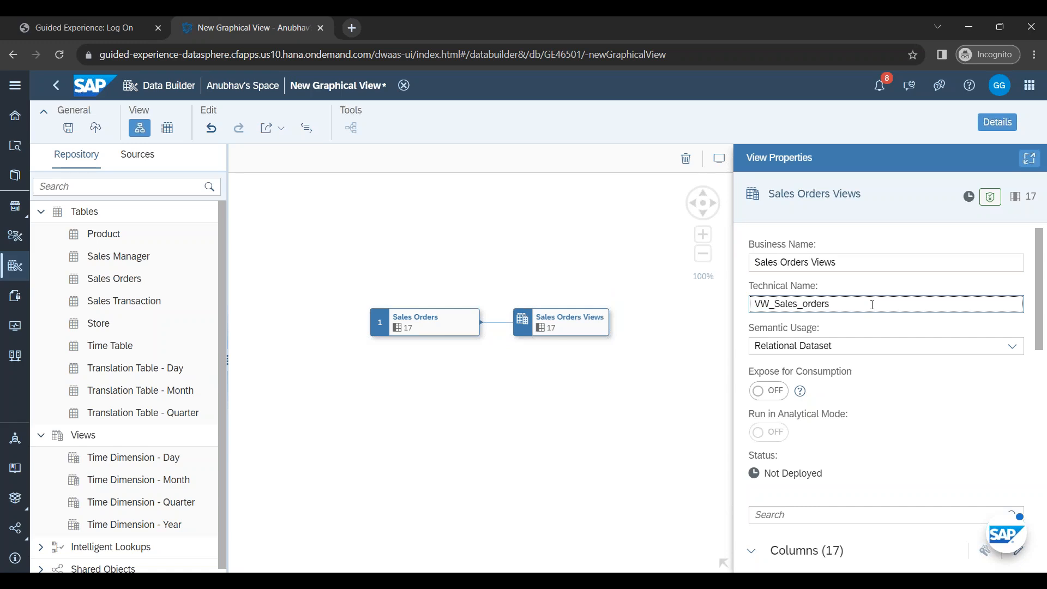
{"action": "type", "text": "O"}
Step: Set the view's semantic usage to Fact and turn on Expose for Consumption
{"action": "left_click", "coordinate": [906, 349]}
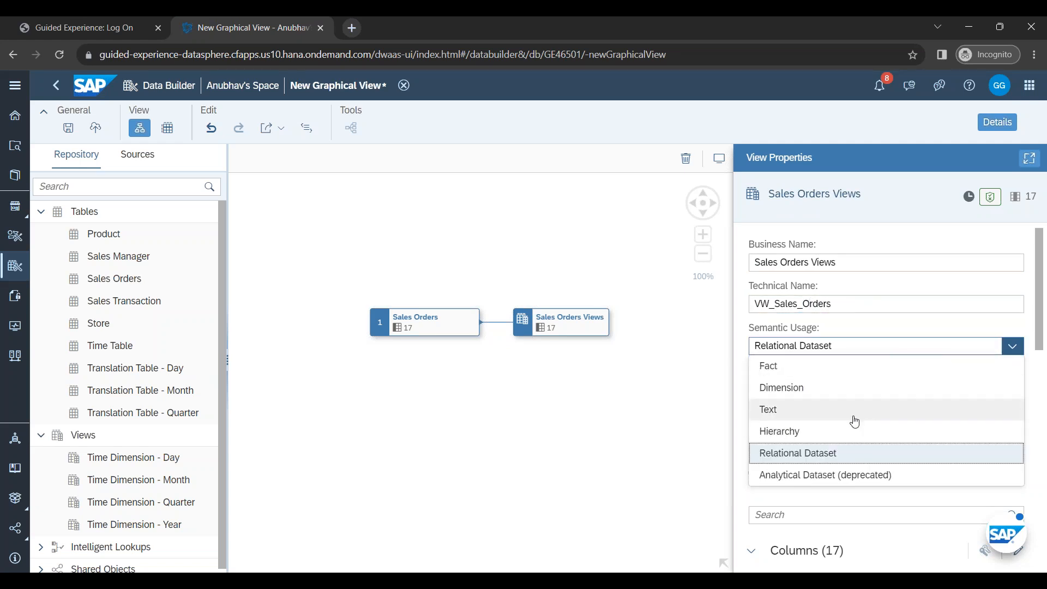
{"action": "left_click", "coordinate": [829, 372]}
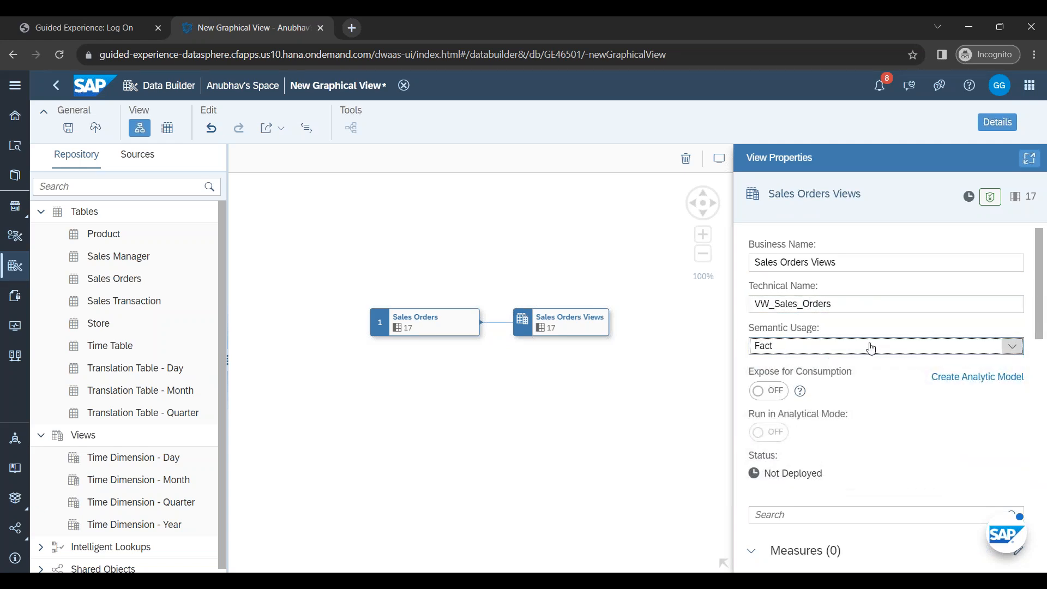
{"action": "left_click", "coordinate": [870, 348]}
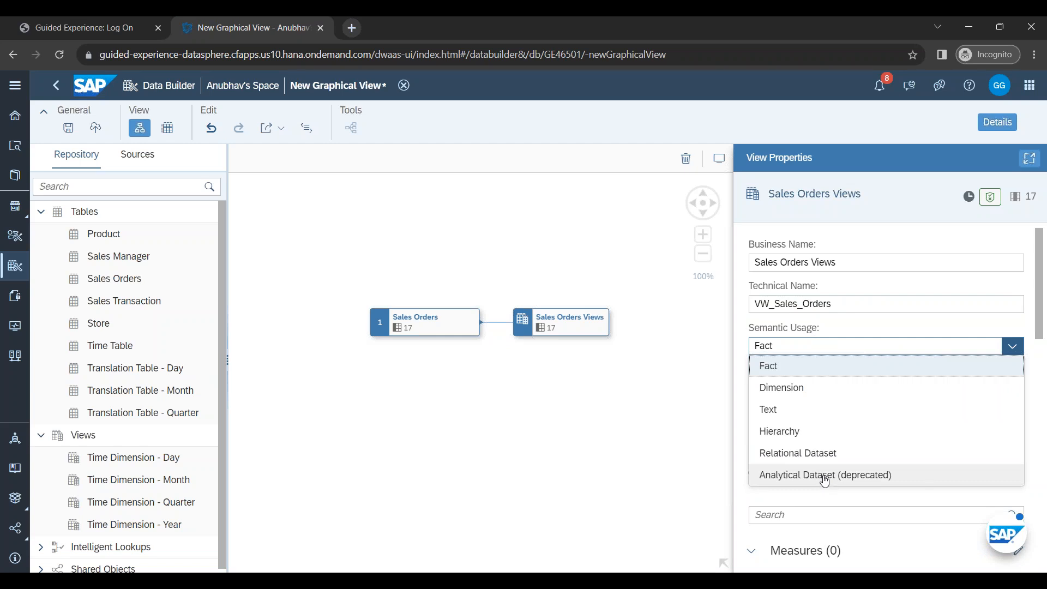
{"action": "left_click", "coordinate": [774, 367]}
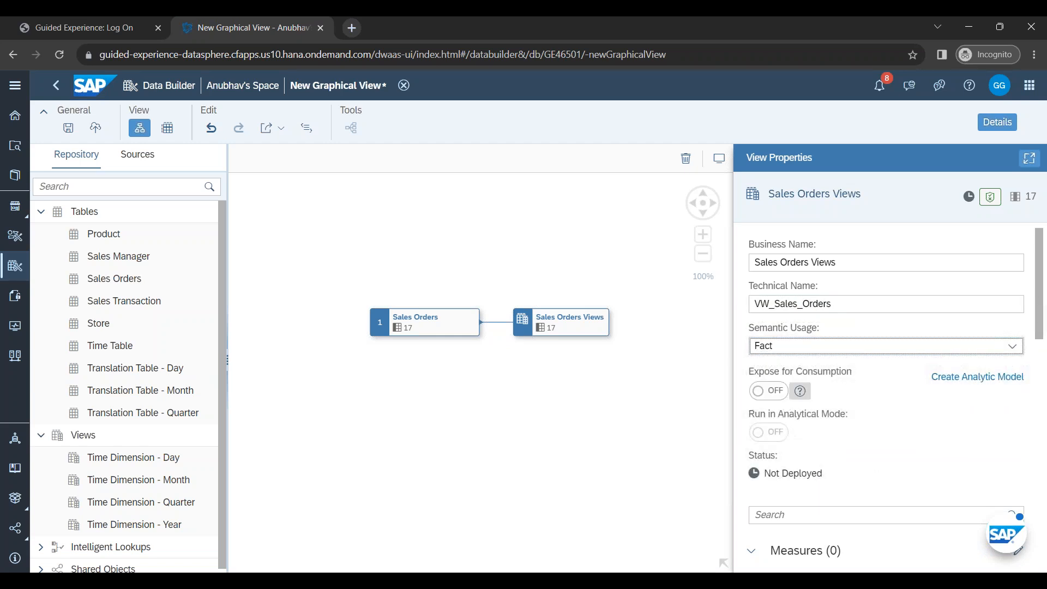
{"action": "left_click", "coordinate": [773, 391]}
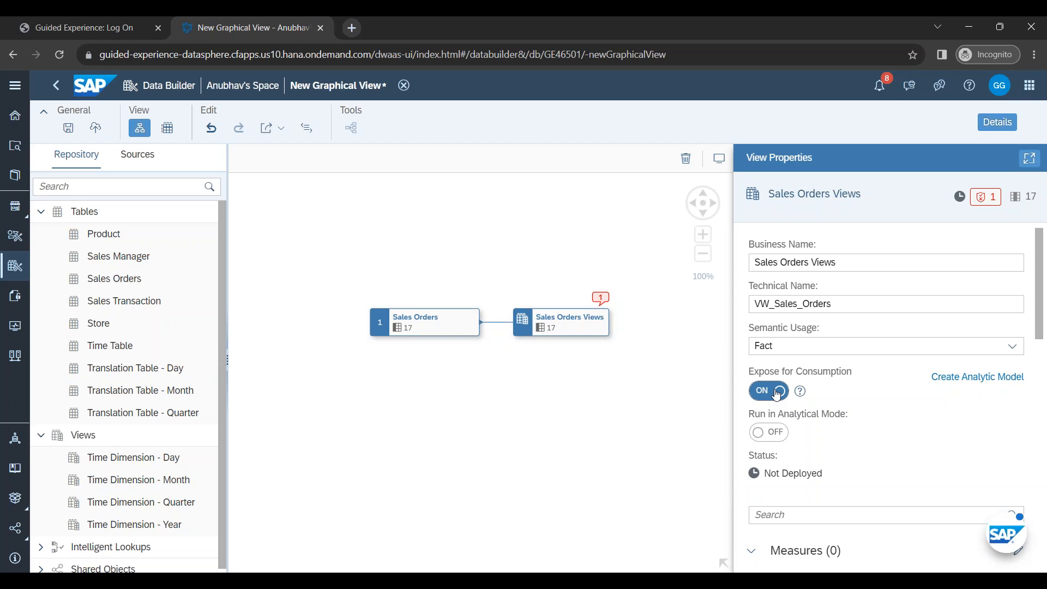
Step: Open the validation message of the Sales Orders Views view and read what the Fact type requires
{"action": "scroll", "coordinate": [780, 389], "scroll_direction": "down", "scroll_amount": 5}
{"action": "scroll", "coordinate": [799, 376], "scroll_direction": "up", "scroll_amount": 1}
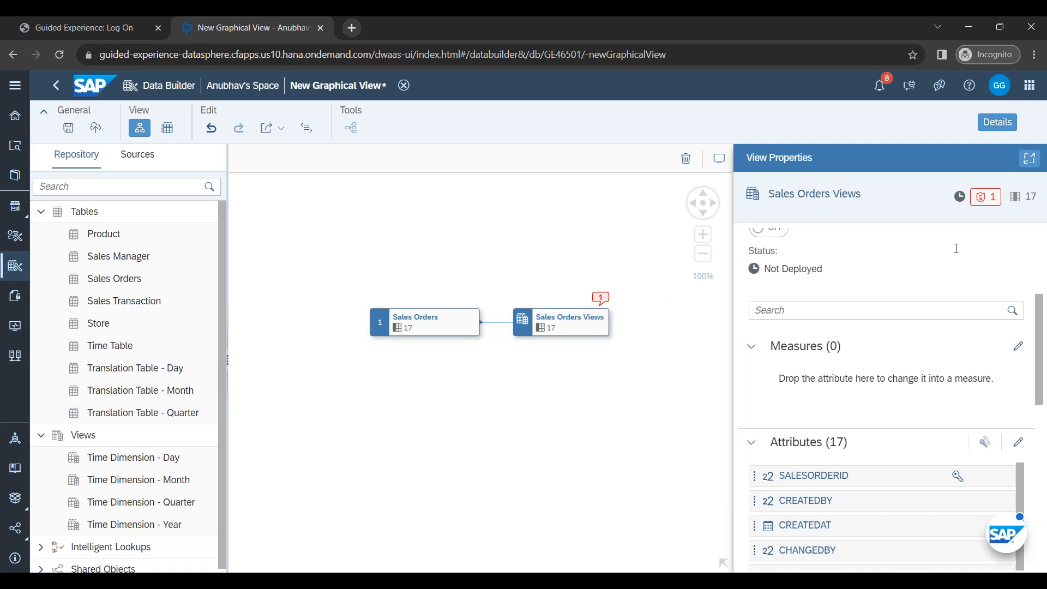
{"action": "left_click", "coordinate": [992, 204]}
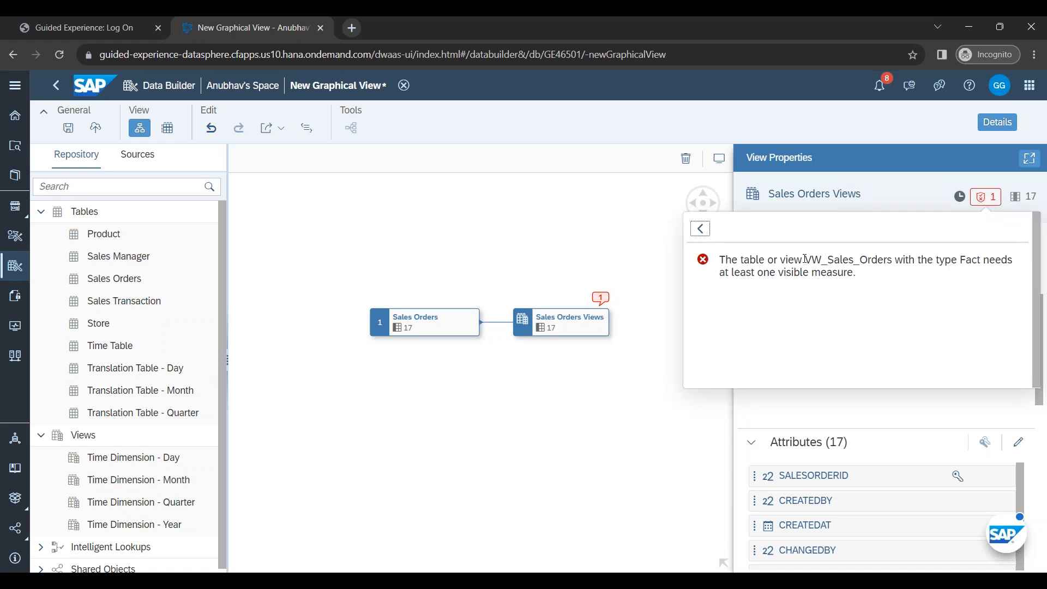
{"action": "left_click_drag", "start_coordinate": [962, 263], "coordinate": [1010, 261]}
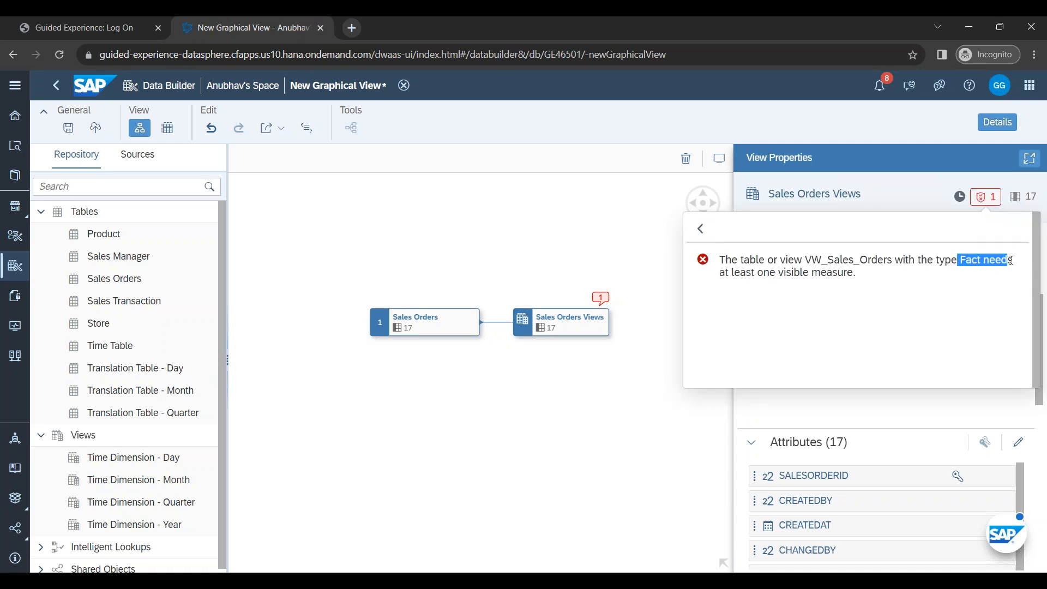
{"action": "left_click_drag", "start_coordinate": [735, 270], "coordinate": [851, 270]}
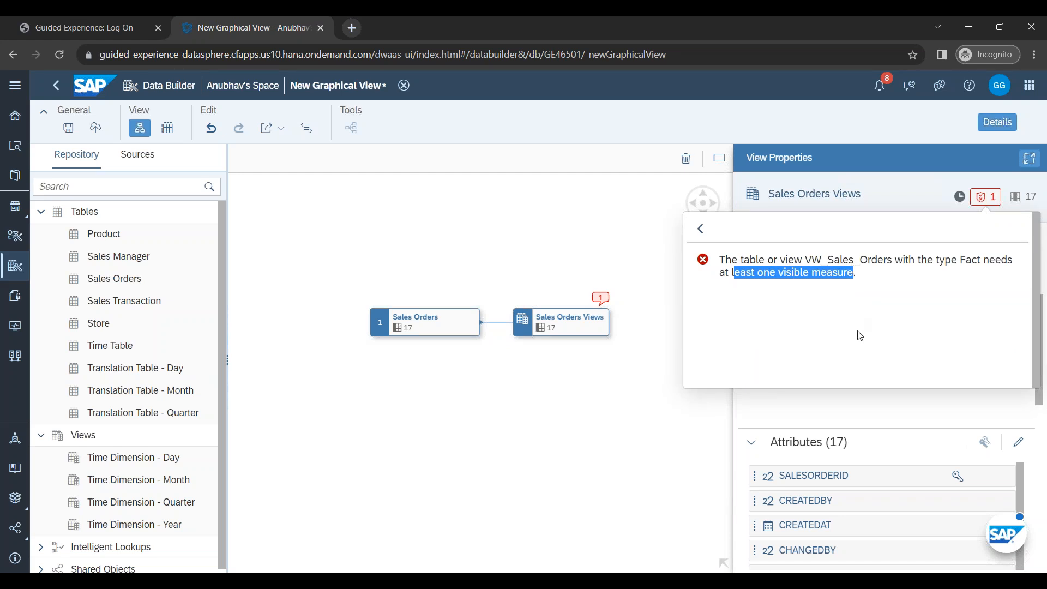
{"action": "left_click", "coordinate": [859, 416]}
Step: Change the GROSSAMOUNT, NETAMOUNT and TAXAMOUNT attributes of the Sales Orders Views output into measures
{"action": "scroll", "coordinate": [864, 452], "scroll_direction": "down", "scroll_amount": 5}
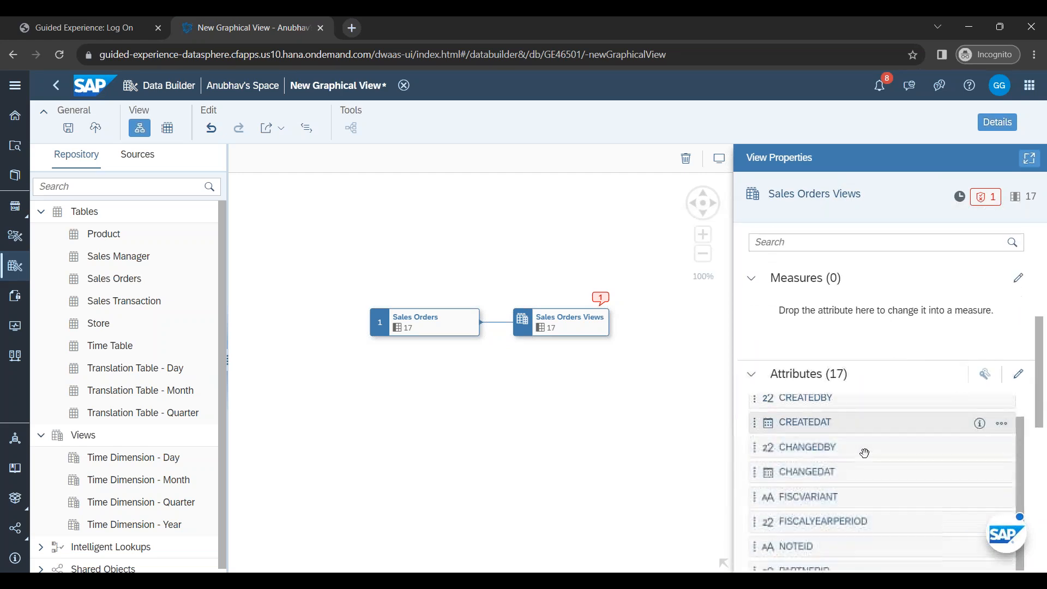
{"action": "scroll", "coordinate": [855, 498], "scroll_direction": "down", "scroll_amount": 3}
{"action": "scroll", "coordinate": [856, 498], "scroll_direction": "up", "scroll_amount": 3}
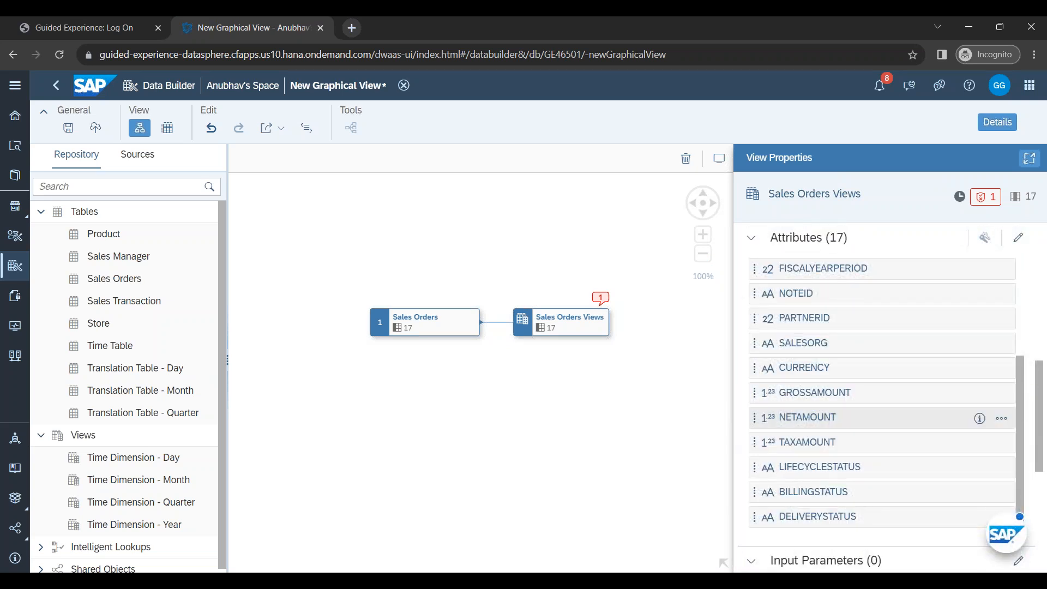
{"action": "left_click", "coordinate": [836, 394]}
{"action": "left_click", "coordinate": [835, 418], "text": "ctrl"}
{"action": "left_click", "coordinate": [837, 436], "text": "ctrl"}
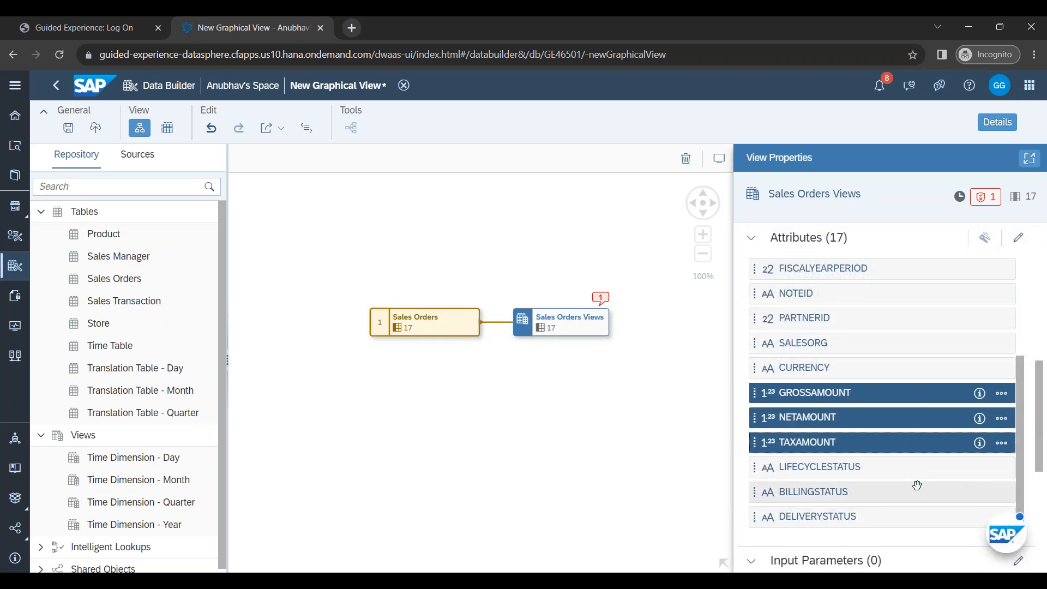
{"action": "scroll", "coordinate": [876, 447], "scroll_direction": "up", "scroll_amount": 1}
{"action": "scroll", "coordinate": [877, 449], "scroll_direction": "up", "scroll_amount": 1}
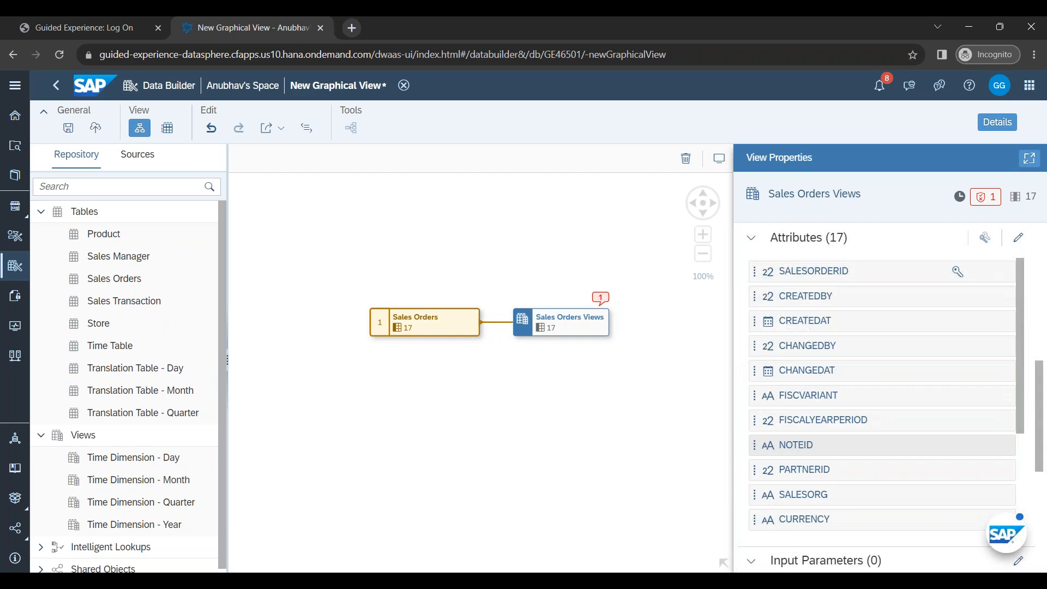
{"action": "scroll", "coordinate": [876, 444], "scroll_direction": "up", "scroll_amount": 2}
{"action": "scroll", "coordinate": [876, 444], "scroll_direction": "down", "scroll_amount": 4}
{"action": "scroll", "coordinate": [879, 446], "scroll_direction": "up", "scroll_amount": 3}
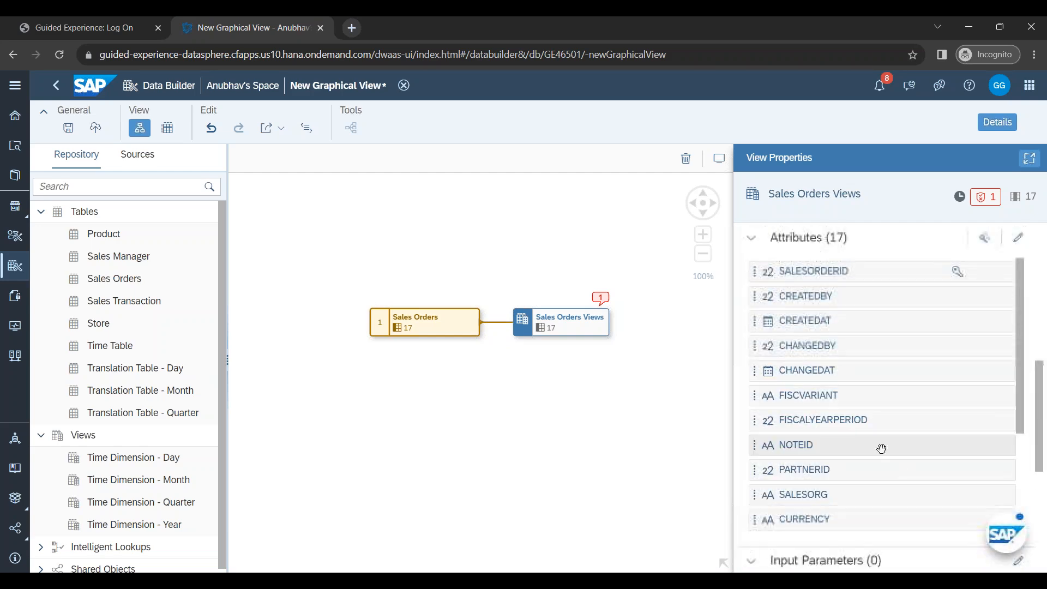
{"action": "scroll", "coordinate": [830, 428], "scroll_direction": "up", "scroll_amount": 1}
{"action": "scroll", "coordinate": [833, 436], "scroll_direction": "down", "scroll_amount": 2}
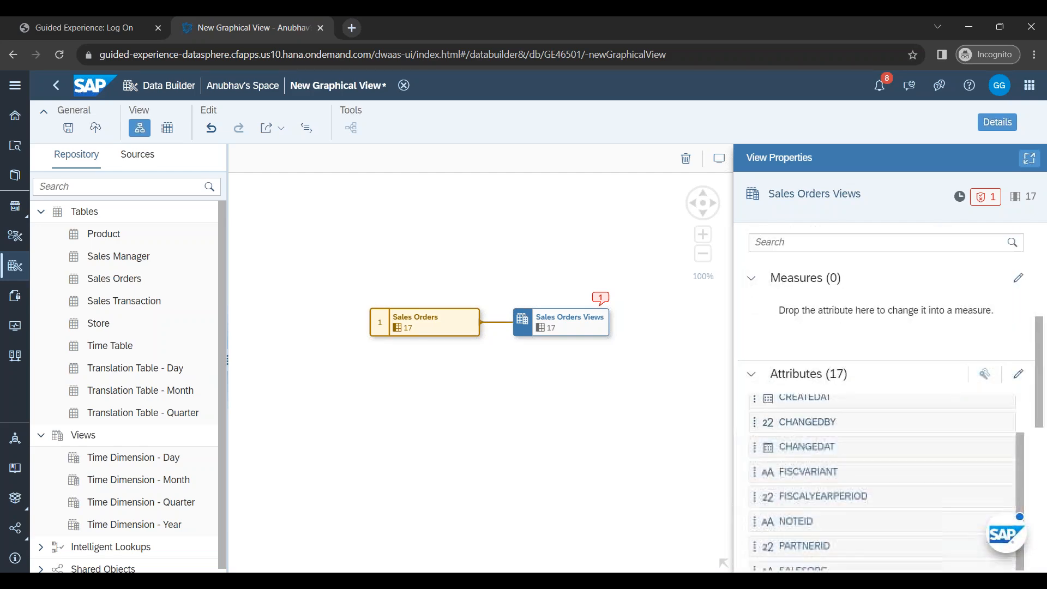
{"action": "scroll", "coordinate": [833, 474], "scroll_direction": "down", "scroll_amount": 2}
{"action": "left_click_drag", "start_coordinate": [826, 528], "coordinate": [861, 308]}
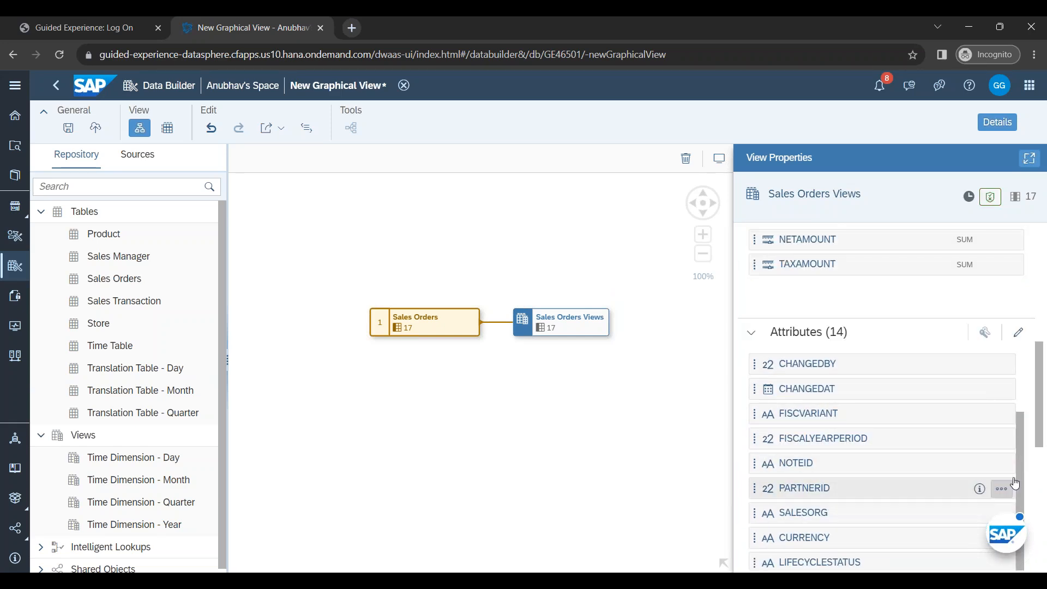
Step: Check whether the NOTEID attribute can be changed to a measure, and review the view's measures list
{"action": "left_click", "coordinate": [1002, 465]}
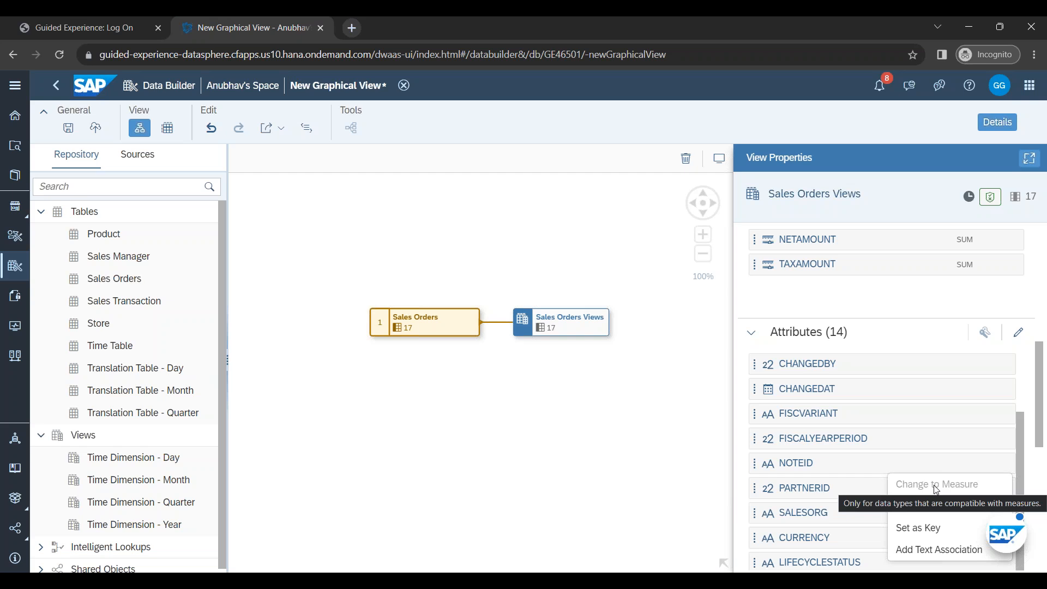
{"action": "left_click", "coordinate": [771, 318]}
{"action": "scroll", "coordinate": [773, 320], "scroll_direction": "up", "scroll_amount": 2}
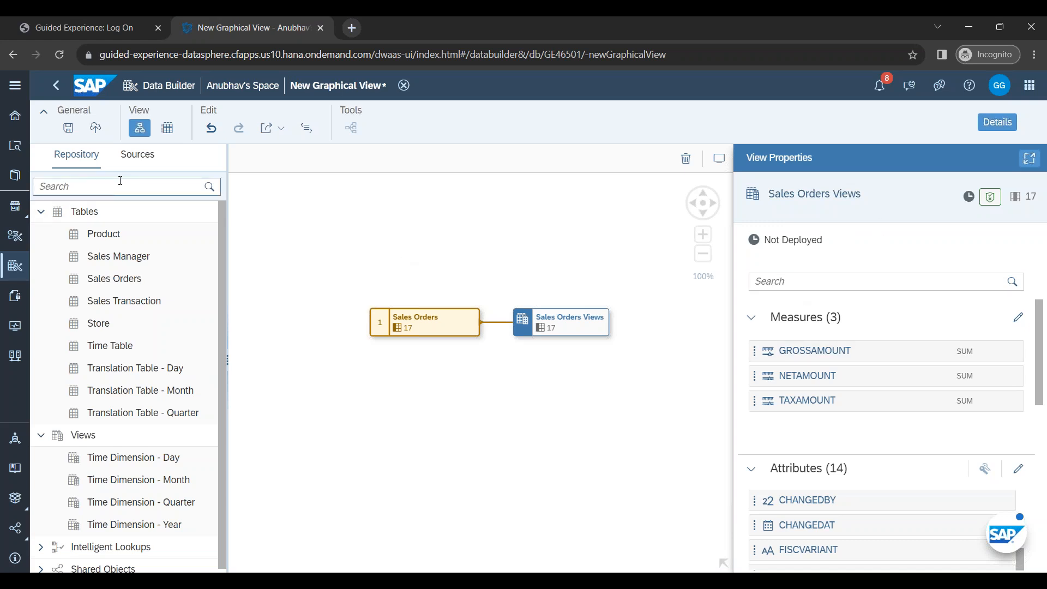
Step: Deploy the view, saving it with the business name Sales Orders Views and the technical name VW_Sales_Orders
{"action": "left_click", "coordinate": [96, 132]}
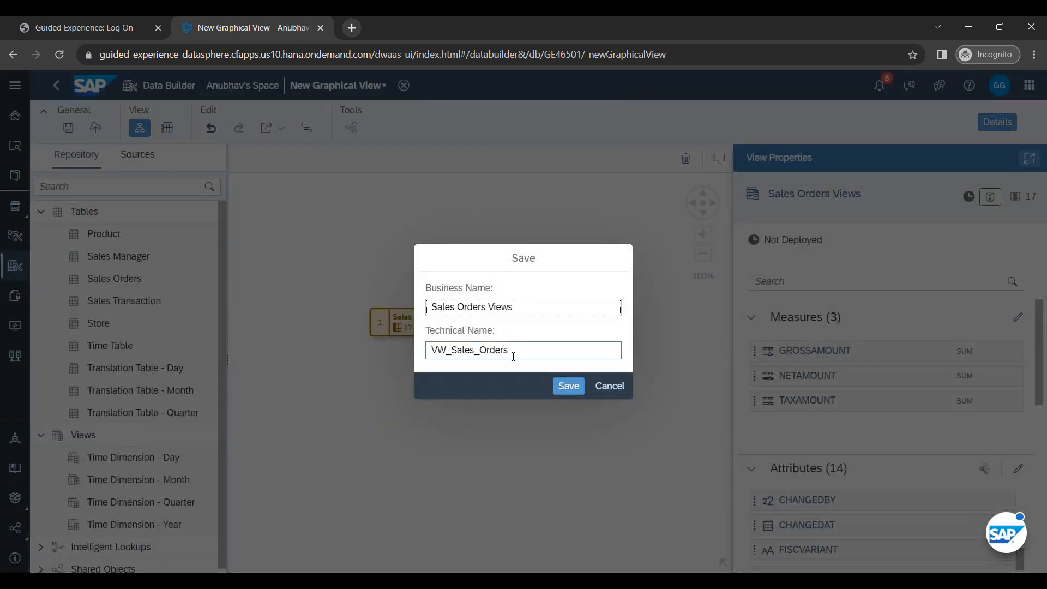
{"action": "left_click_drag", "start_coordinate": [431, 305], "coordinate": [514, 299]}
{"action": "left_click", "coordinate": [514, 299]}
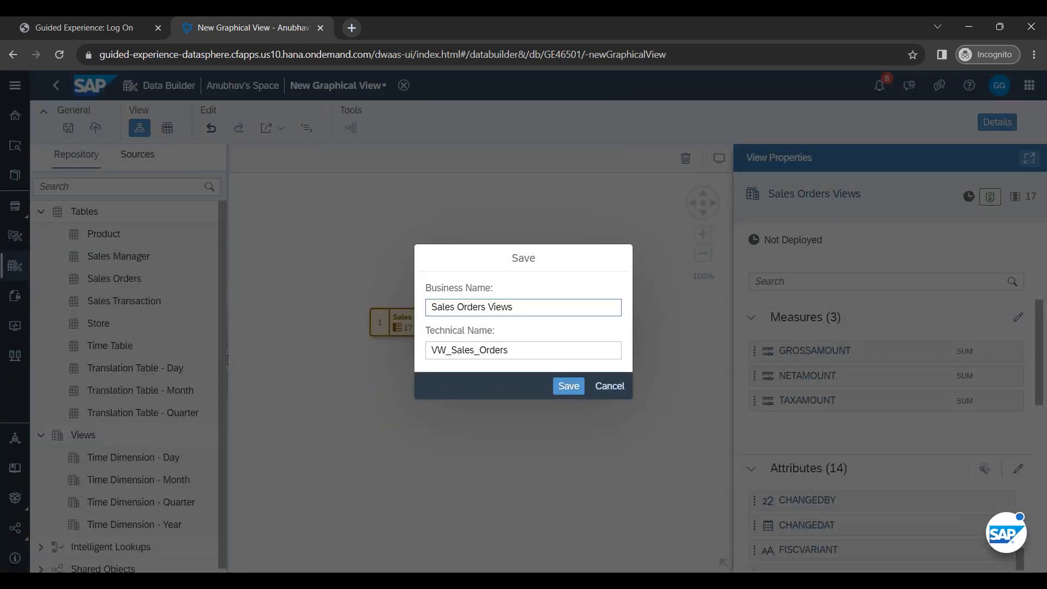
{"action": "left_click", "coordinate": [570, 389]}
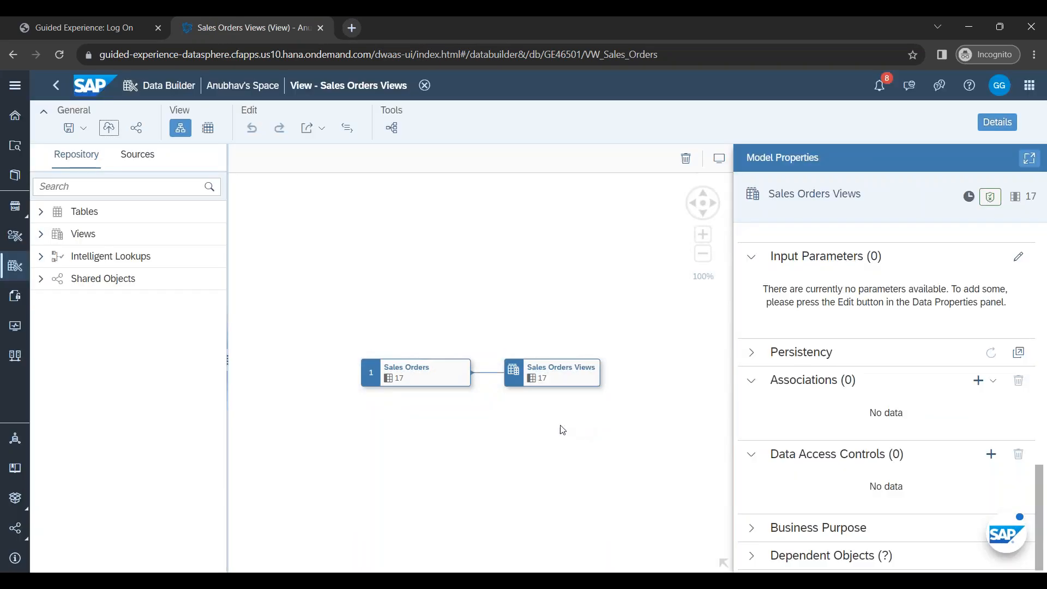
Step: Preview the data of the Sales Orders Views output node with the details hidden, and browse its rows
{"action": "left_click", "coordinate": [560, 380]}
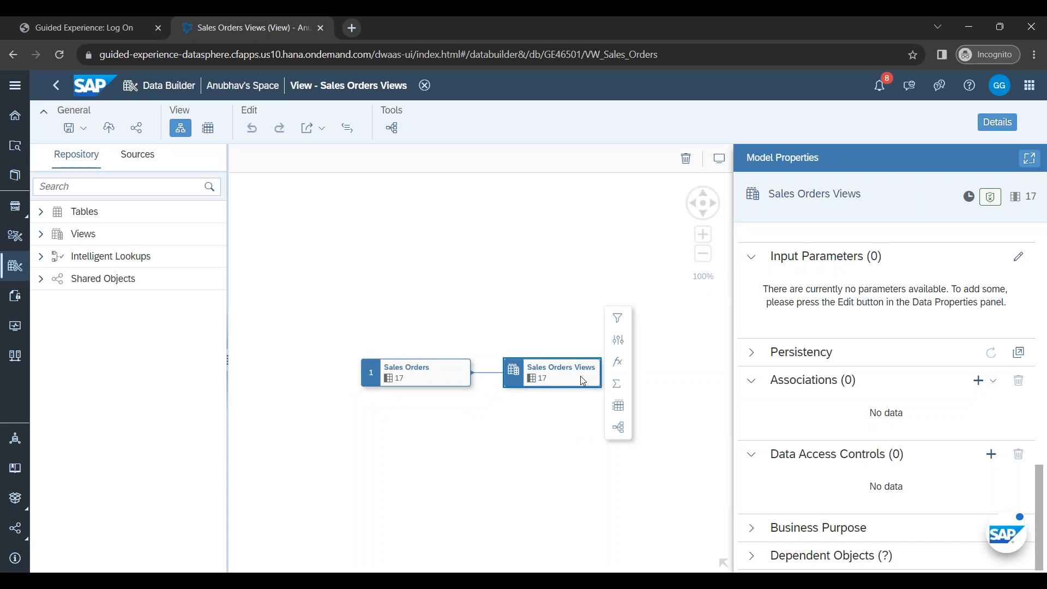
{"action": "left_click", "coordinate": [619, 407]}
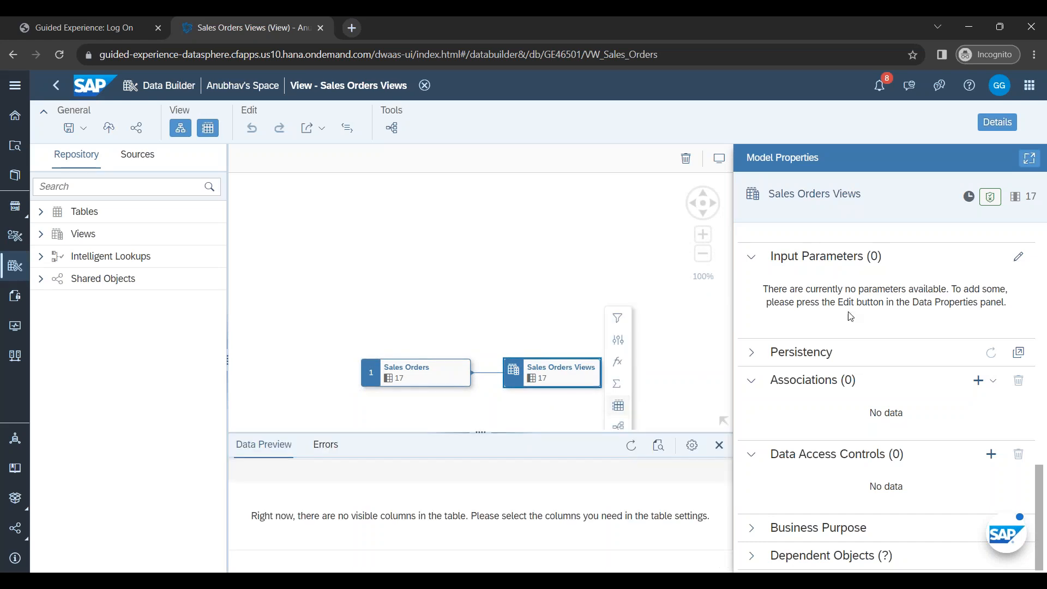
{"action": "left_click", "coordinate": [993, 123]}
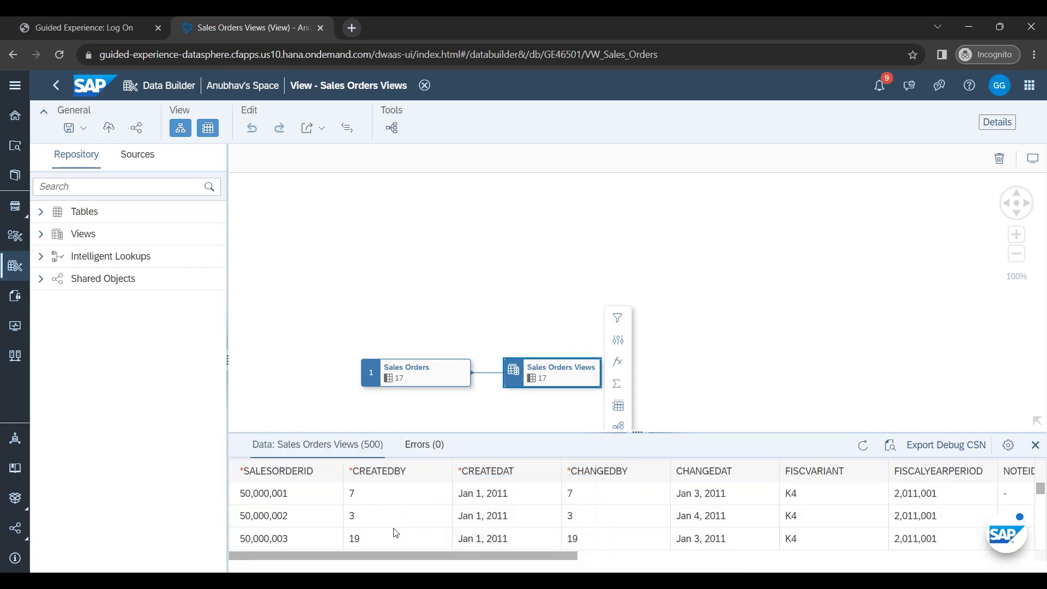
{"action": "scroll", "coordinate": [409, 528], "scroll_direction": "down", "scroll_amount": 10}
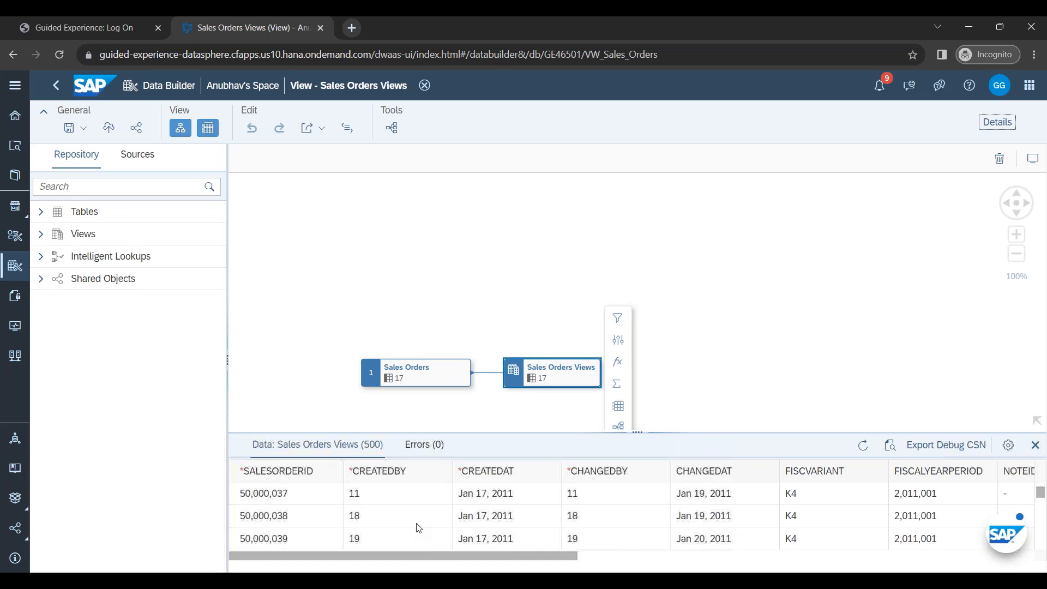
{"action": "scroll", "coordinate": [469, 535], "scroll_direction": "up", "scroll_amount": 10}
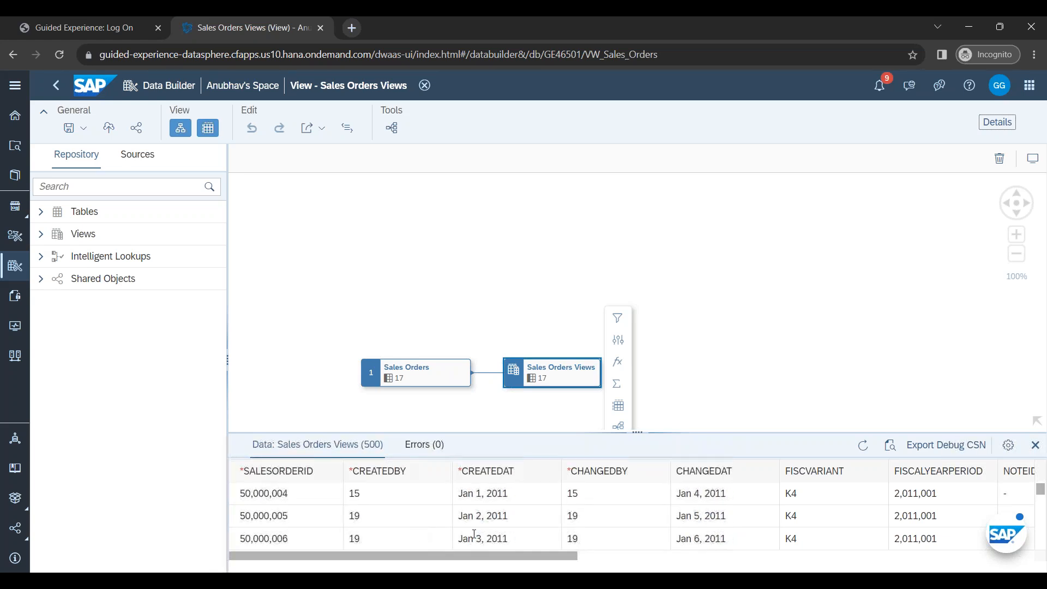
Step: Export the debug CSN of the Sales Orders Views view from its data preview and dismiss the download notice
{"action": "left_click", "coordinate": [966, 446]}
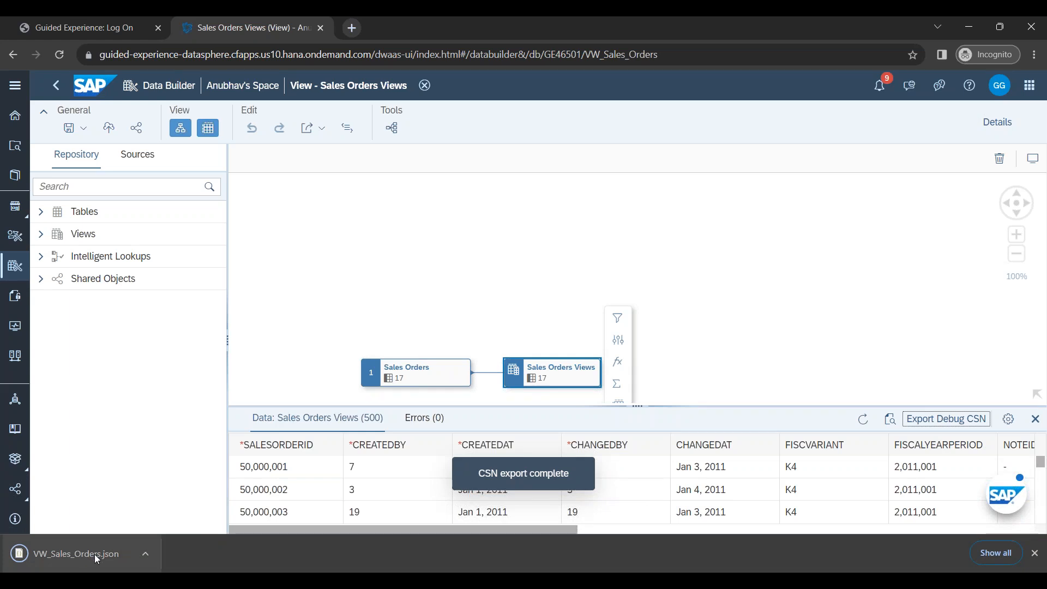
{"action": "left_click", "coordinate": [1036, 552]}
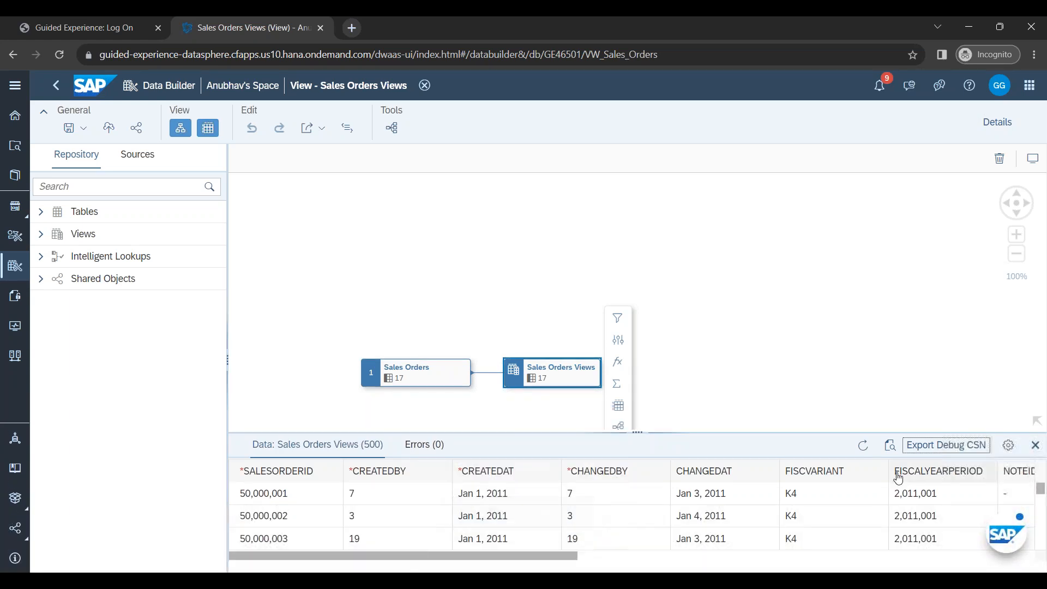
Step: Preview the SQL generated for VW_Sales_Orders, examine the full SELECT statement and check its errors list
{"action": "left_click", "coordinate": [890, 446]}
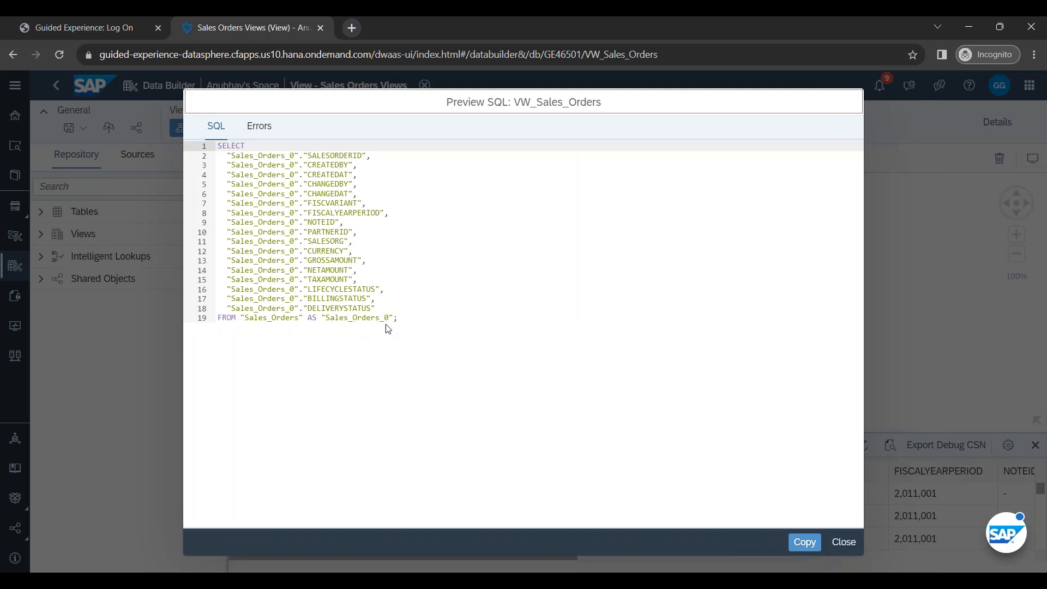
{"action": "left_click", "coordinate": [405, 320]}
{"action": "left_click_drag", "start_coordinate": [406, 320], "coordinate": [209, 141]}
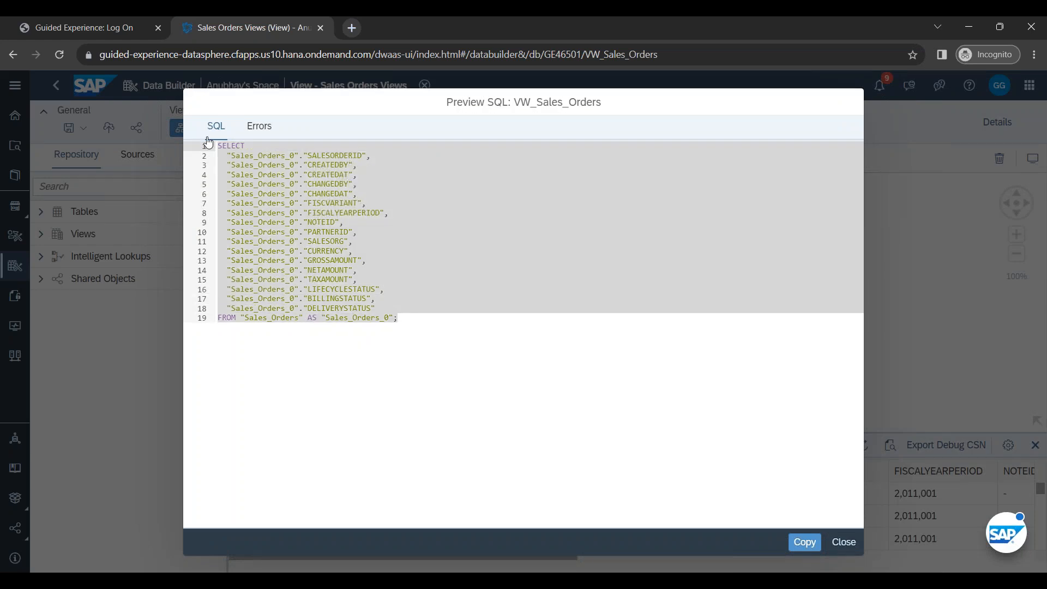
{"action": "left_click", "coordinate": [476, 274]}
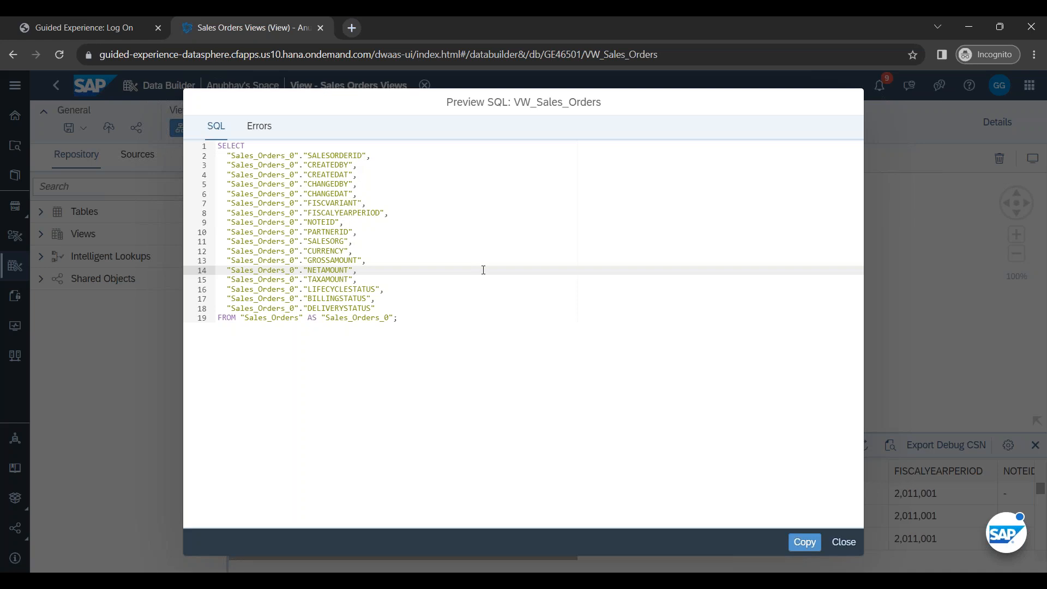
{"action": "left_click", "coordinate": [260, 127]}
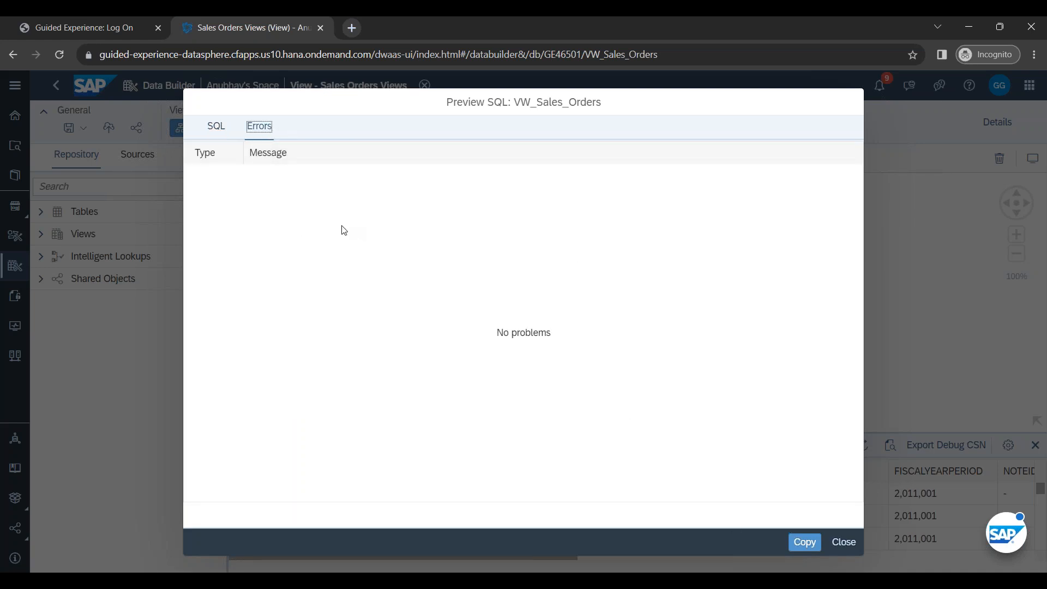
{"action": "left_click", "coordinate": [844, 542]}
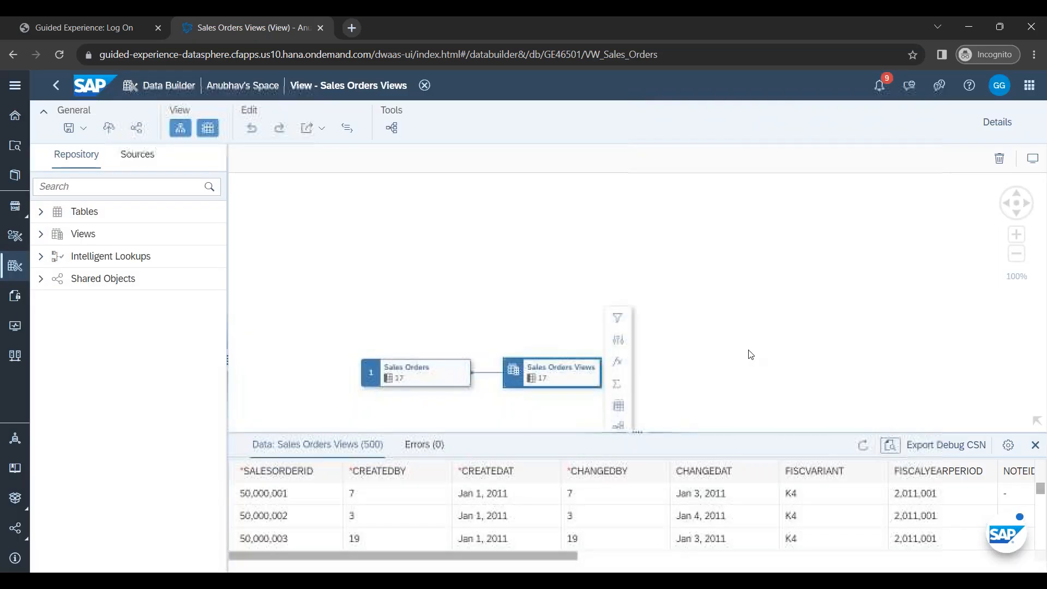
Step: Review the view's export options and reopen its SQL preview from the editor, closing it again
{"action": "left_click_drag", "start_coordinate": [741, 358], "coordinate": [785, 288]}
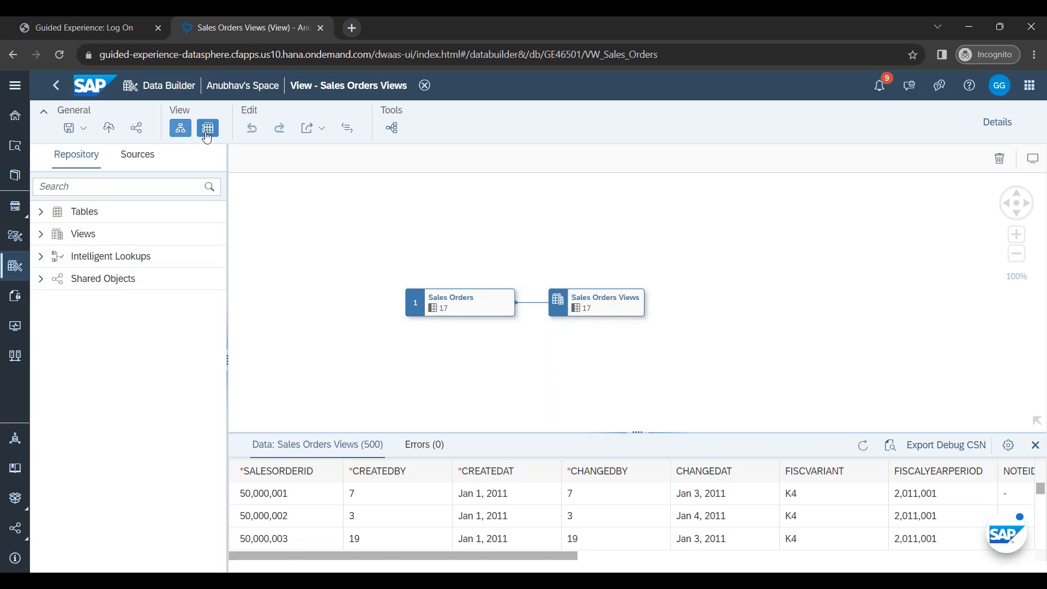
{"action": "left_click", "coordinate": [326, 132]}
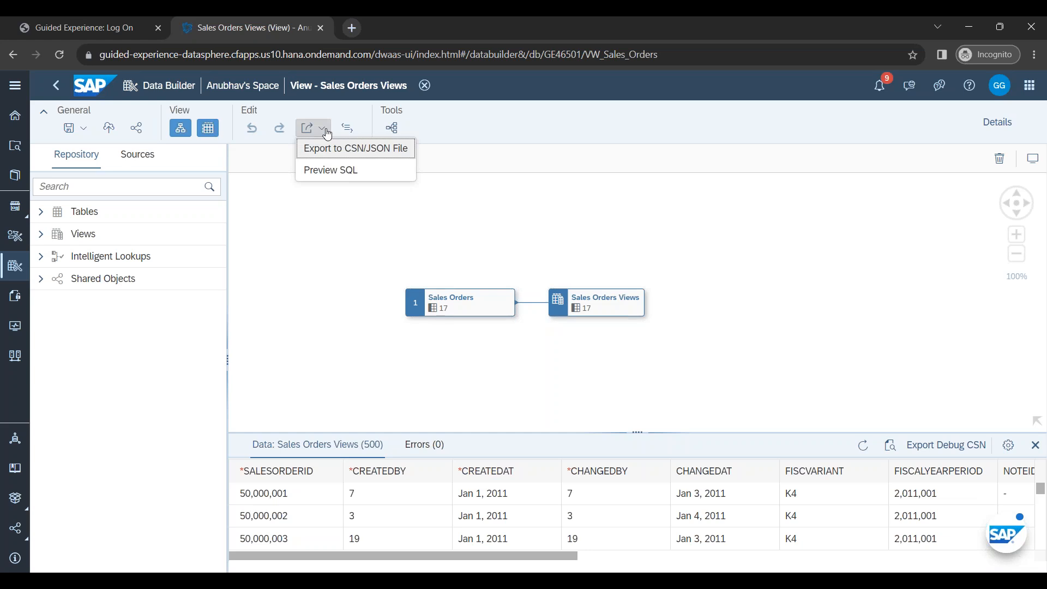
{"action": "left_click", "coordinate": [329, 170]}
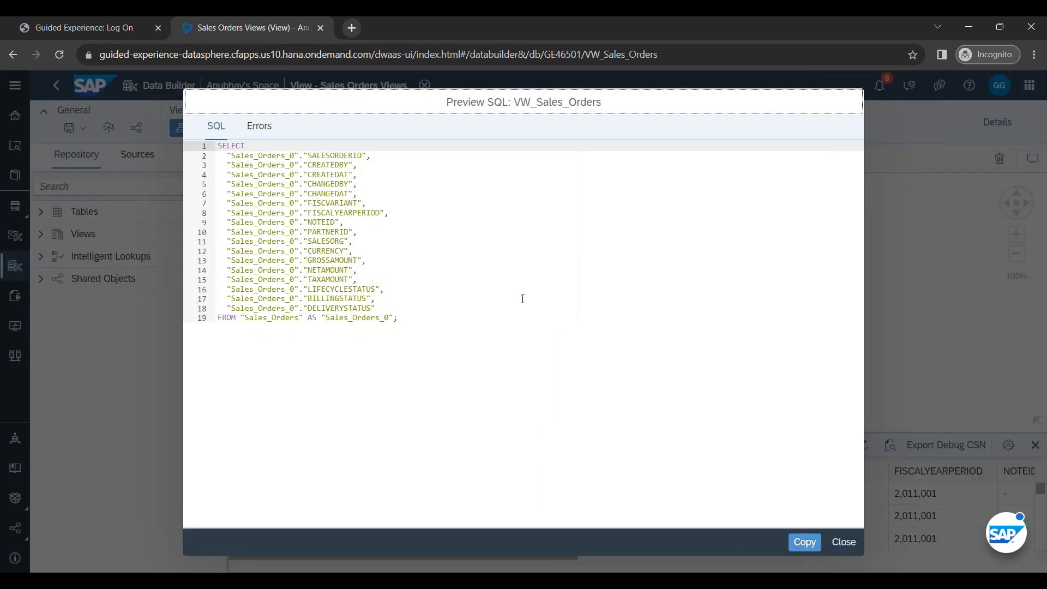
{"action": "left_click", "coordinate": [840, 542]}
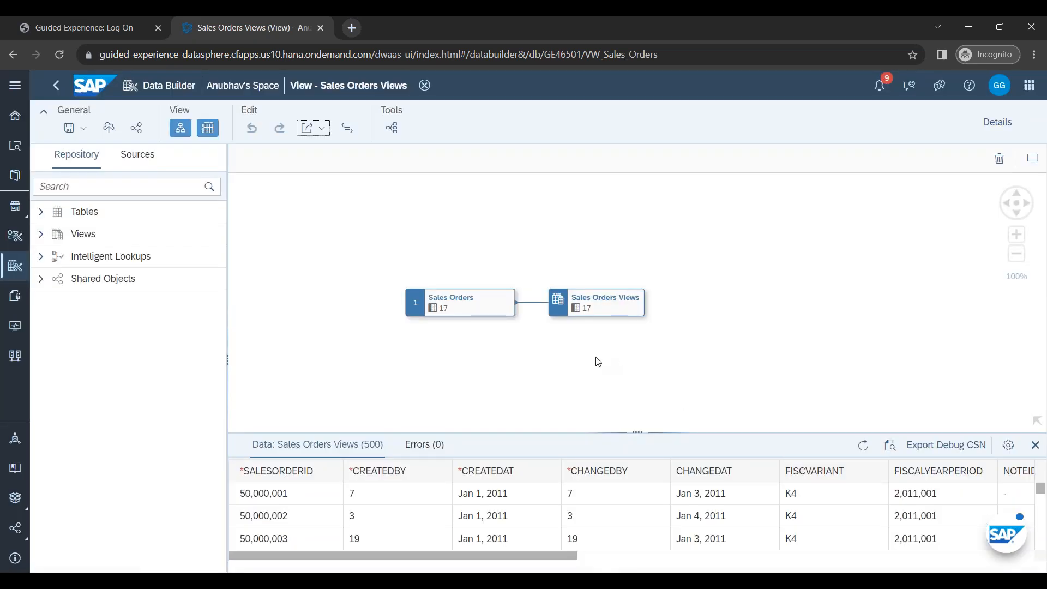
{"action": "left_click", "coordinate": [43, 211]}
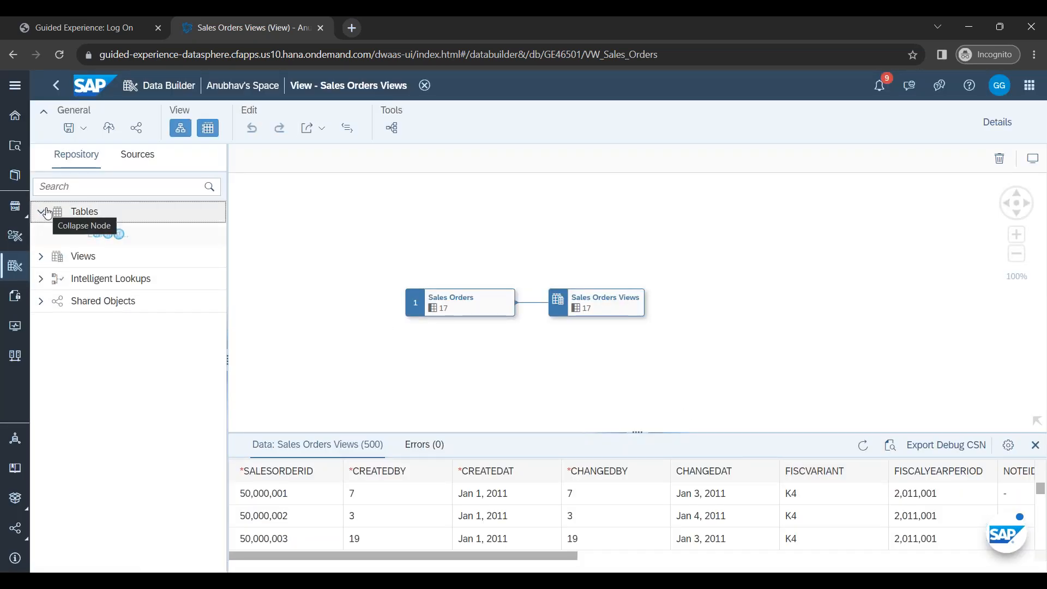
{"action": "left_click", "coordinate": [42, 211]}
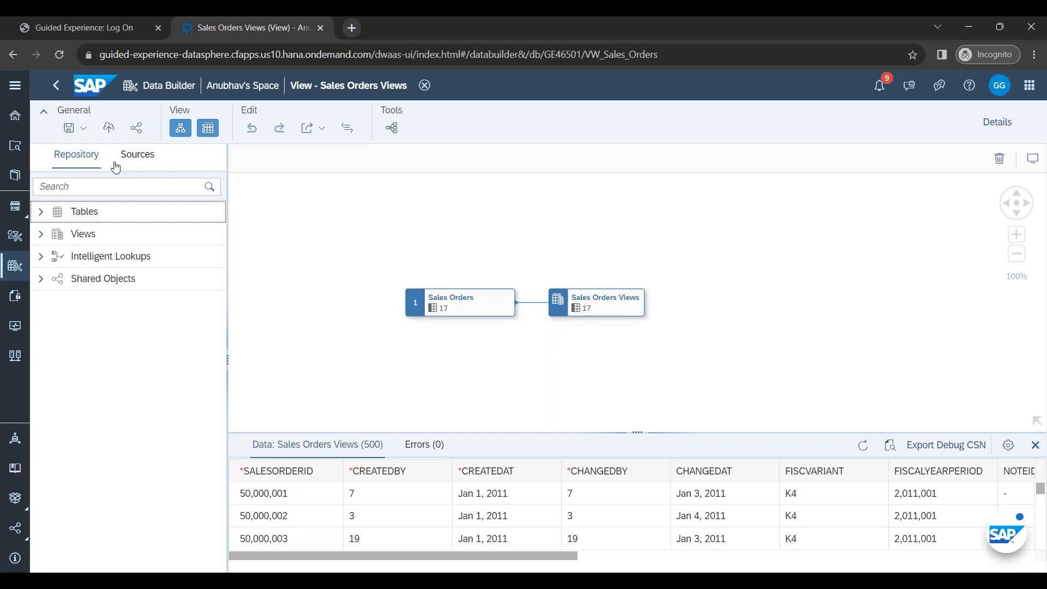
{"action": "left_click", "coordinate": [136, 157]}
{"action": "left_click", "coordinate": [76, 156]}
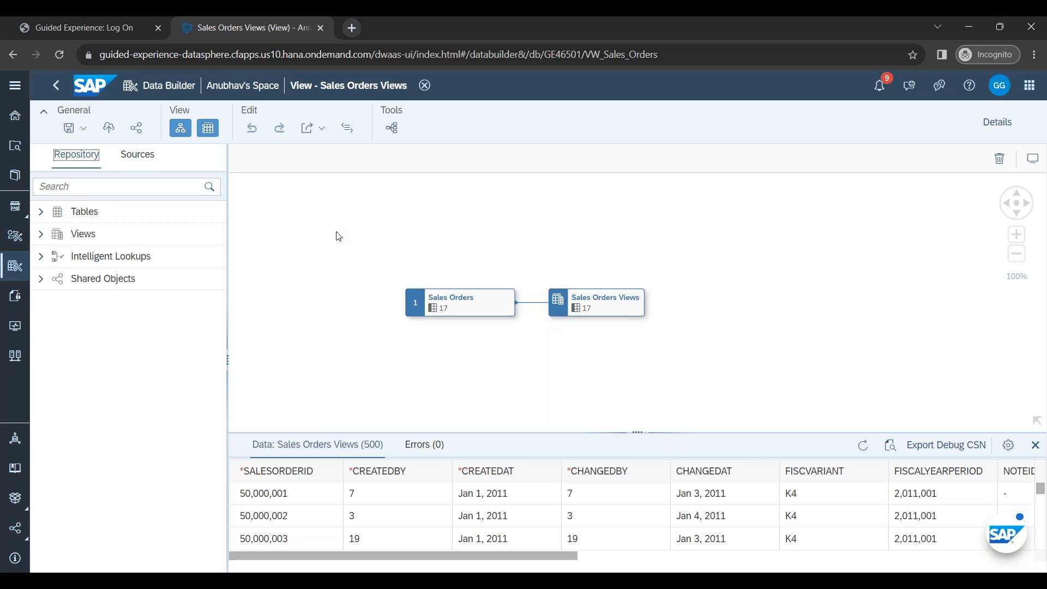
Step: Start a new graphical view in the Data Builder and add the Store table as its source
{"action": "left_click", "coordinate": [16, 270]}
{"action": "left_click", "coordinate": [256, 284]}
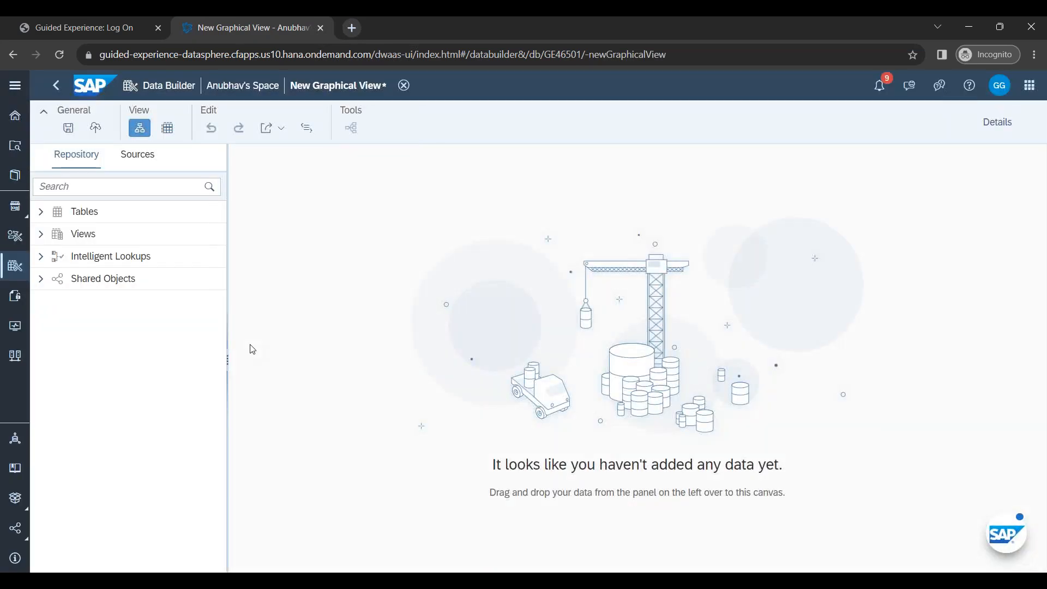
{"action": "left_click", "coordinate": [41, 212]}
{"action": "left_click_drag", "start_coordinate": [180, 324], "coordinate": [348, 337]}
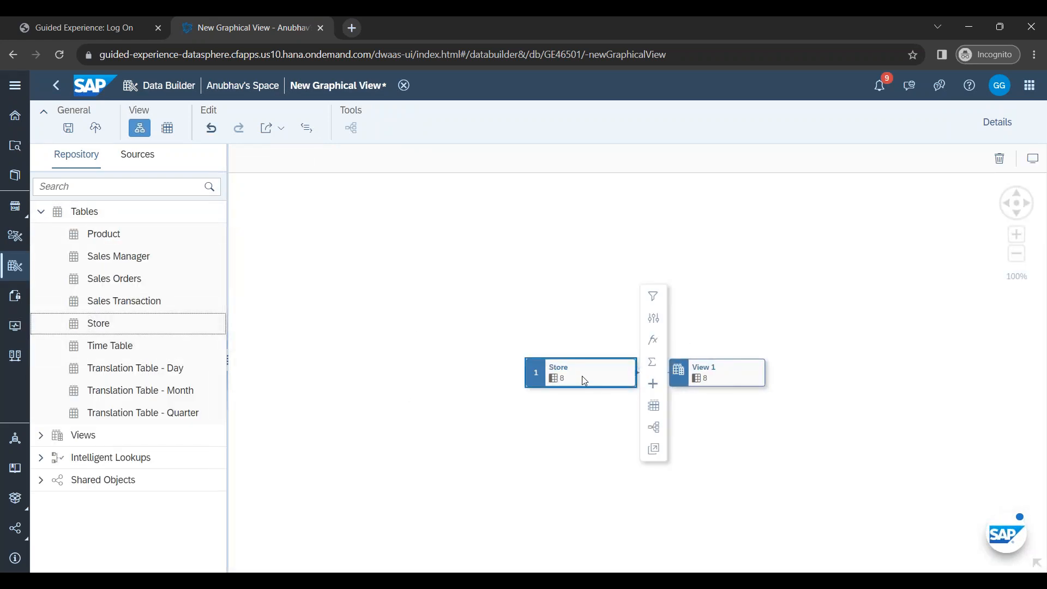
Step: Add a calculated columns node between the Store source and the View 1 output
{"action": "left_click", "coordinate": [584, 379]}
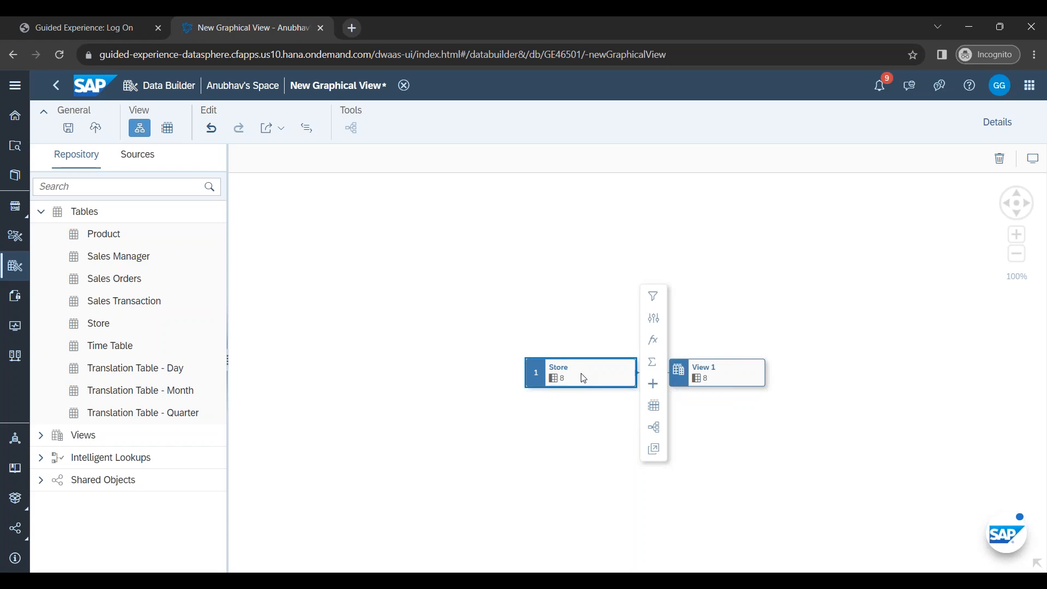
{"action": "left_click", "coordinate": [657, 344]}
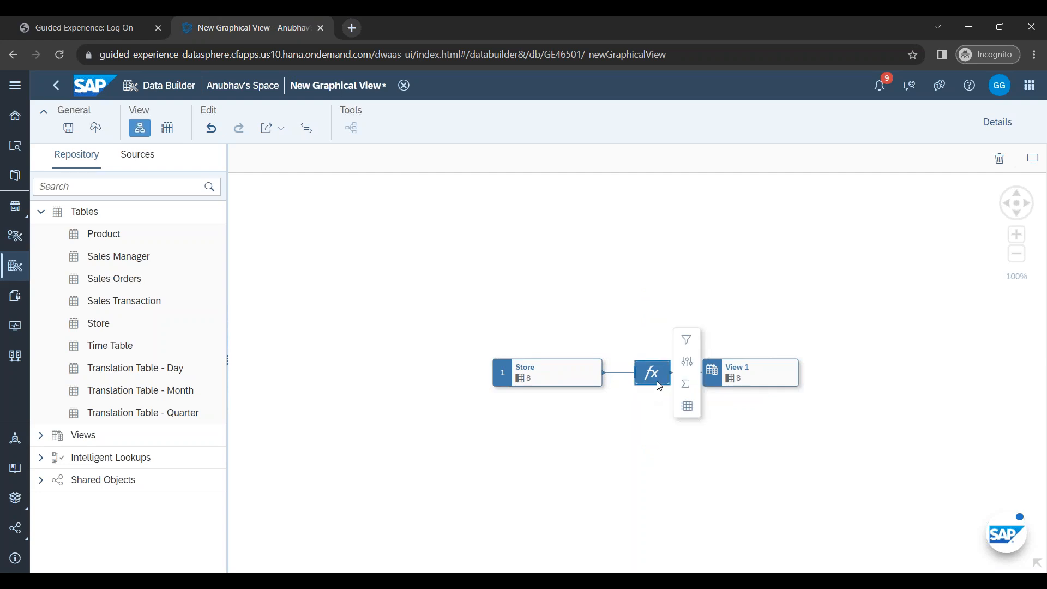
Step: Show the details of the calculated columns node, reposition the node chain on the canvas and rename the node as Location
{"action": "left_click", "coordinate": [1009, 125]}
{"action": "left_click", "coordinate": [801, 260]}
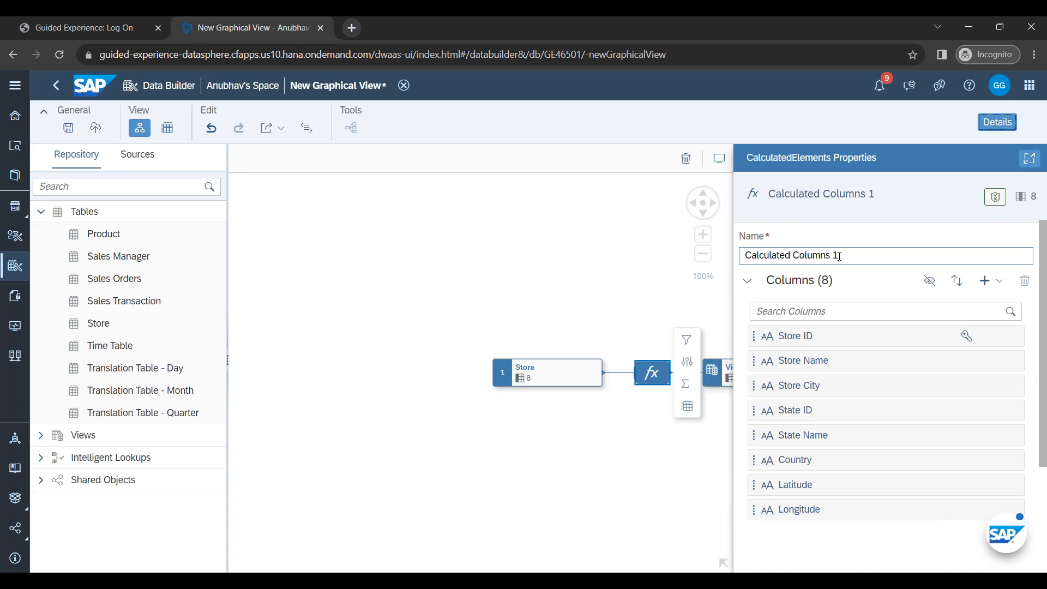
{"action": "mouse_move", "coordinate": [656, 373]}
{"action": "left_mouse_down"}
{"action": "mouse_move", "coordinate": [614, 372]}
{"action": "mouse_move", "coordinate": [656, 372]}
{"action": "left_mouse_up"}
{"action": "left_click_drag", "start_coordinate": [607, 329], "coordinate": [485, 290]}
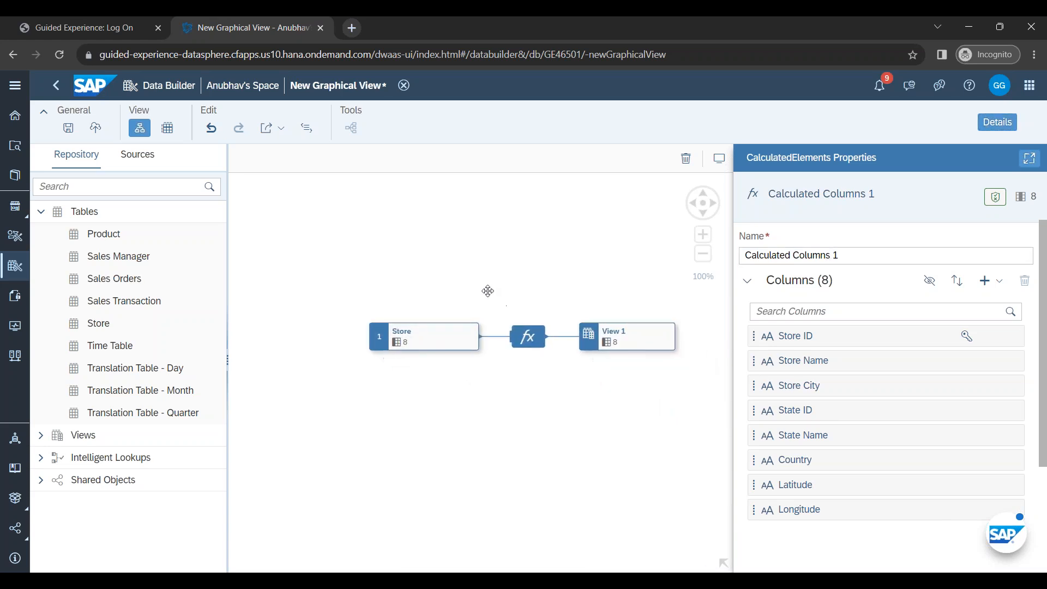
{"action": "left_click", "coordinate": [530, 341]}
{"action": "double_click", "coordinate": [847, 256]}
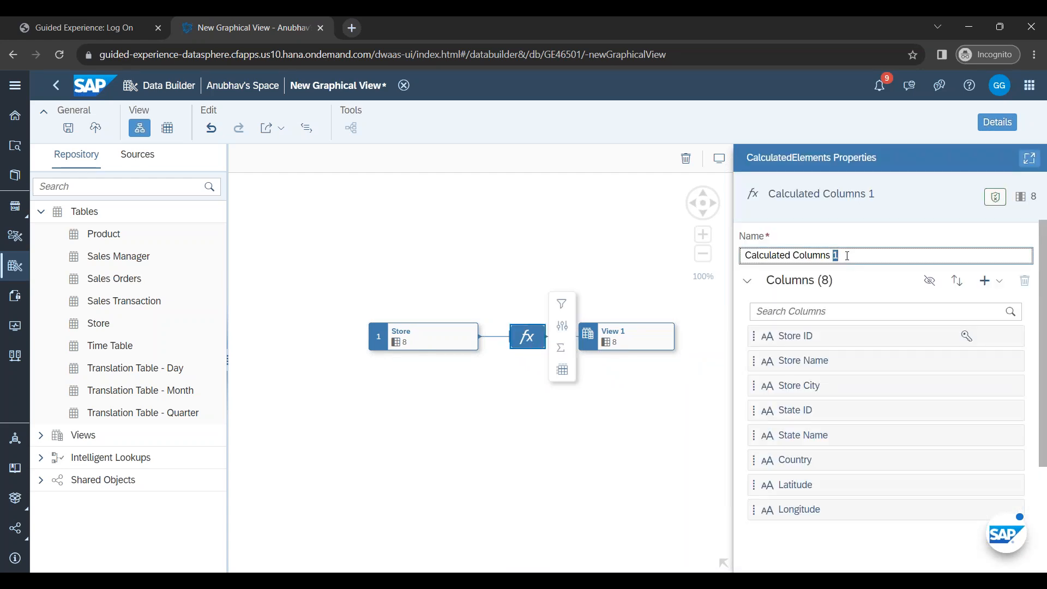
{"action": "triple_click", "coordinate": [847, 256]}
{"action": "type", "text": "Location"}
Step: Check which column types the Location node can add and set the output view's semantic usage to Dimension
{"action": "left_click", "coordinate": [991, 281]}
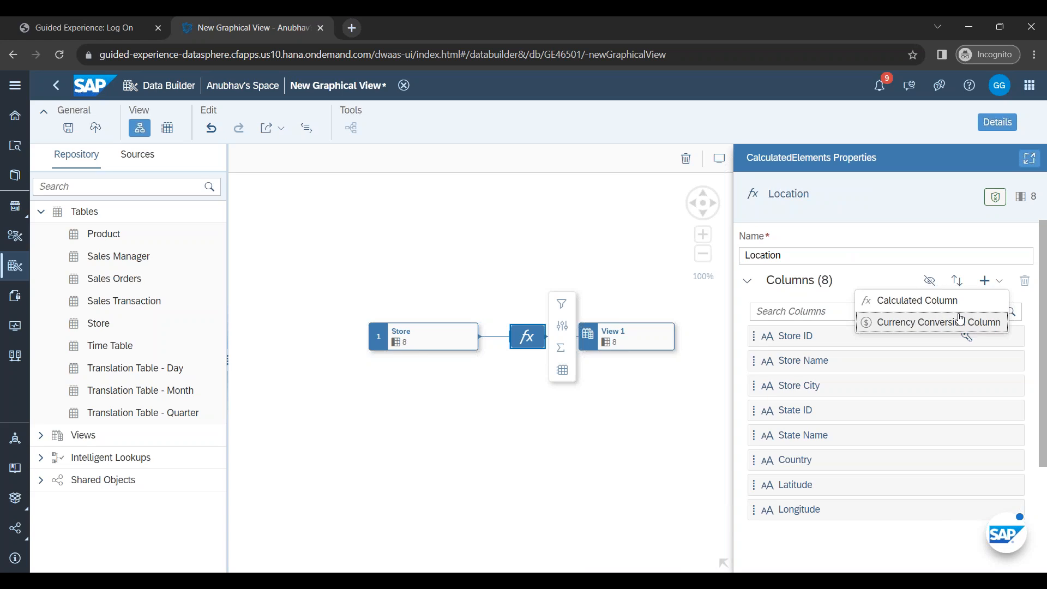
{"action": "left_click", "coordinate": [960, 320]}
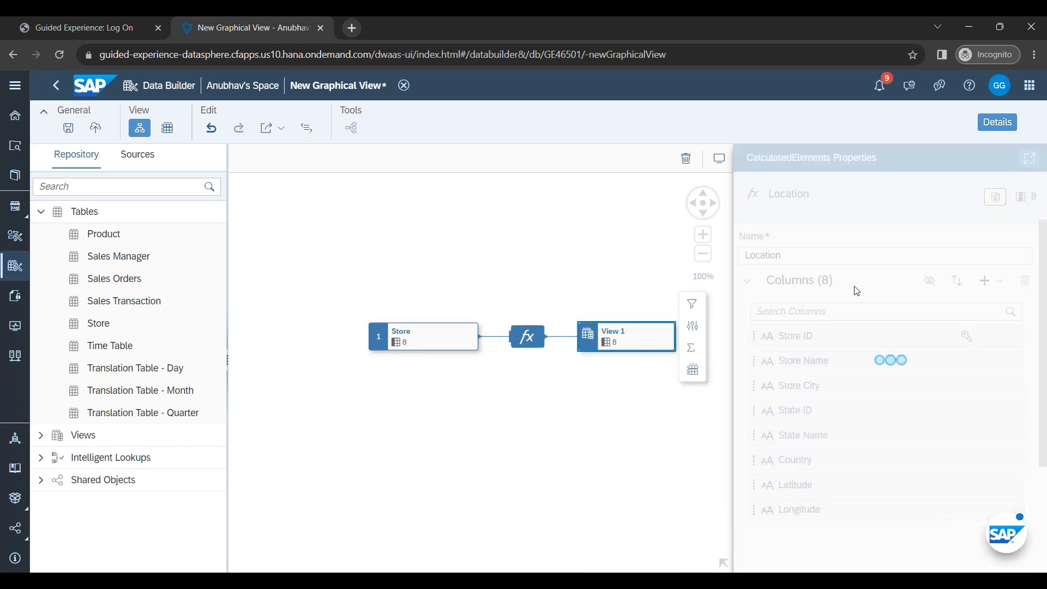
{"action": "scroll", "coordinate": [873, 334], "scroll_direction": "up", "scroll_amount": 12}
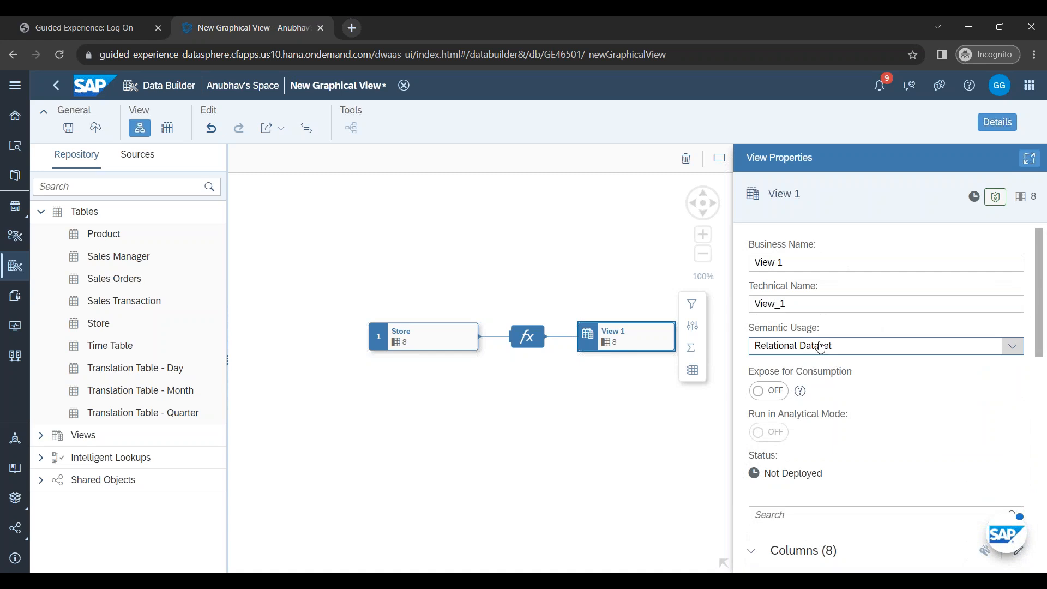
{"action": "left_click", "coordinate": [820, 347]}
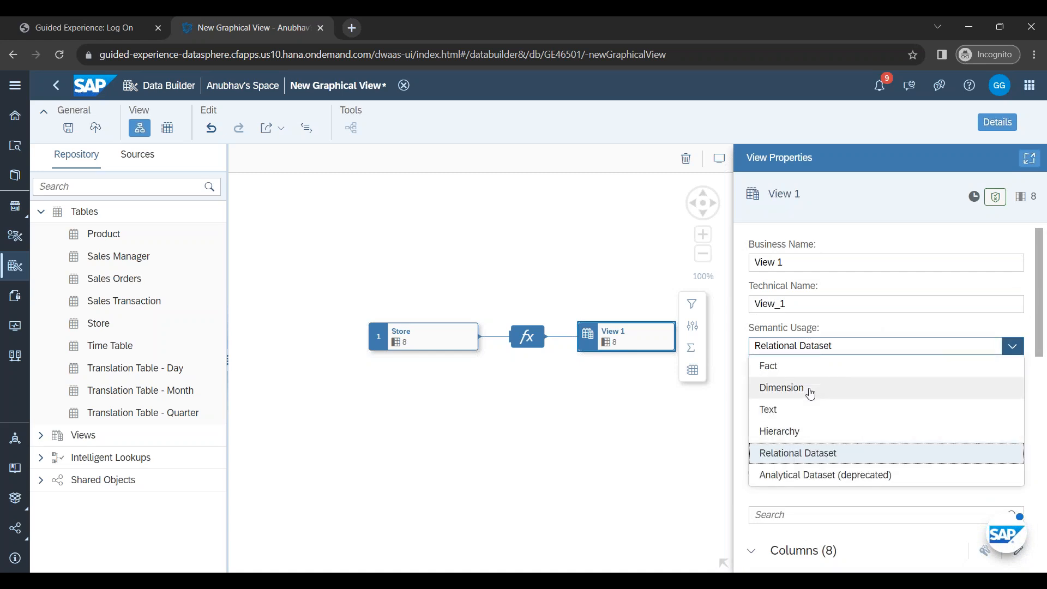
{"action": "left_click", "coordinate": [810, 390]}
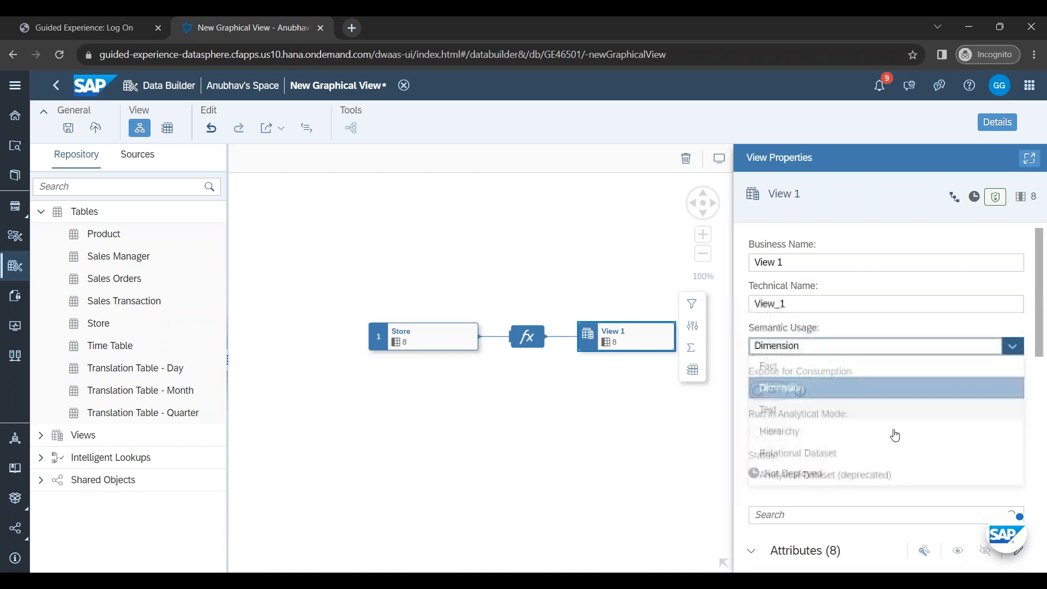
Step: Set the output view's business name to Store Dimension View
{"action": "triple_click", "coordinate": [798, 261]}
{"action": "type", "text": "VW Store"}
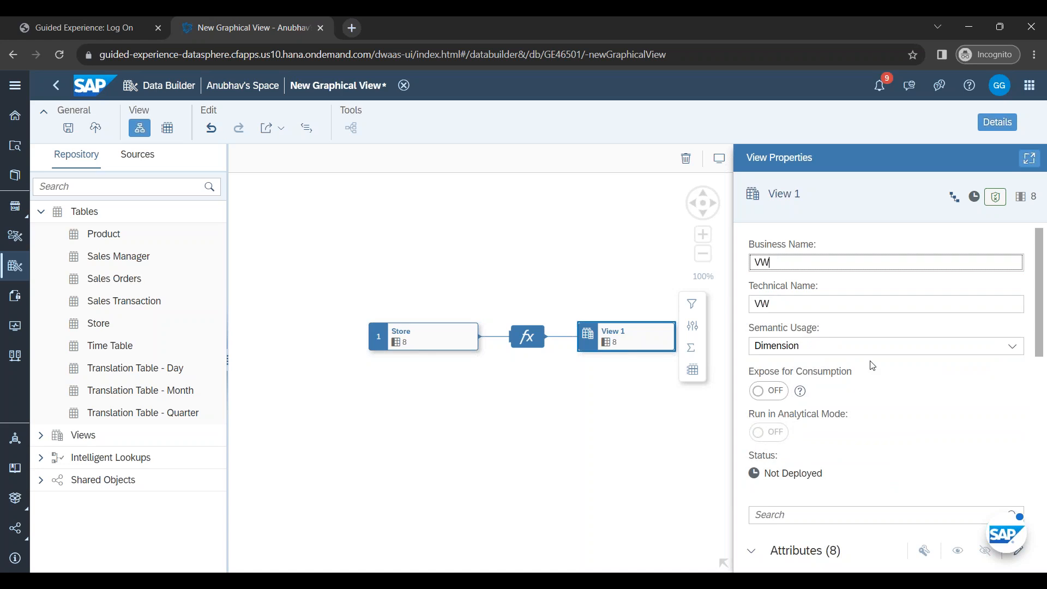
{"action": "key", "text": "ctrl+a"}
{"action": "type", "text": "Sre"}
{"action": "key", "text": "BackSpace"}
{"action": "type", "text": "Tore"}
{"action": "key", "text": "BackSpace"}
{"action": "key", "text": "BackSpace"}
{"action": "key", "text": "BackSpace"}
{"action": "key", "text": "BackSpace"}
{"action": "type", "text": "tore Dui"}
{"action": "key", "text": "BackSpace"}
{"action": "key", "text": "BackSpace"}
{"action": "type", "text": "imension View"}
Step: Set the Store Dimension View's technical name to VW_Store
{"action": "key", "text": "Tab"}
{"action": "type", "text": "VW"}
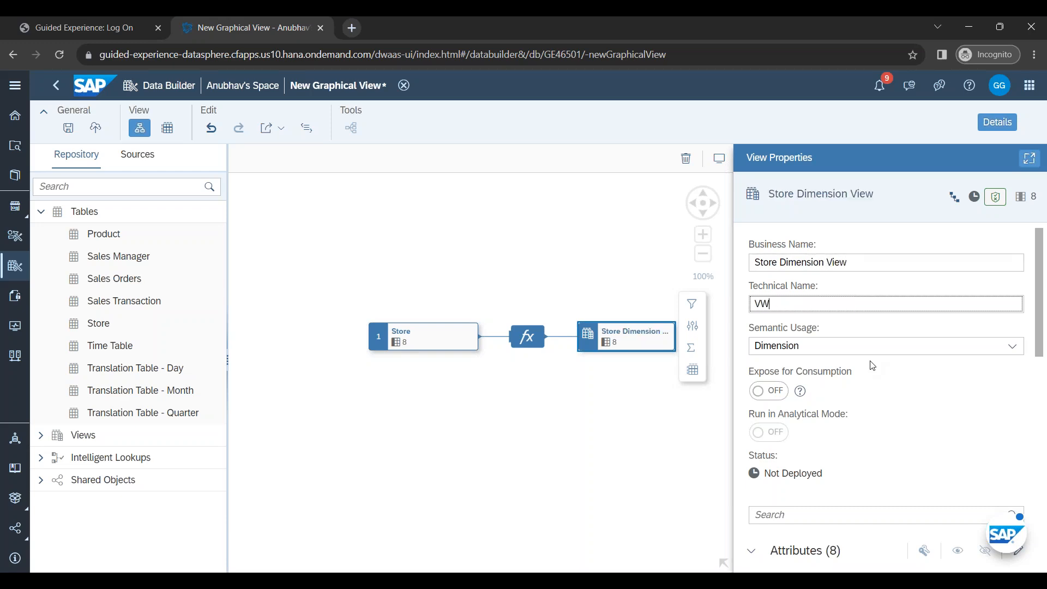
{"action": "type", "text": "_STORE"}
{"action": "key", "text": "BackSpace"}
{"action": "key", "text": "BackSpace"}
{"action": "type", "text": "tore"}
Step: Add a geo-coordinates column named Location to the Location node, with Latitude and Longitude as its coordinate columns
{"action": "left_click", "coordinate": [524, 344]}
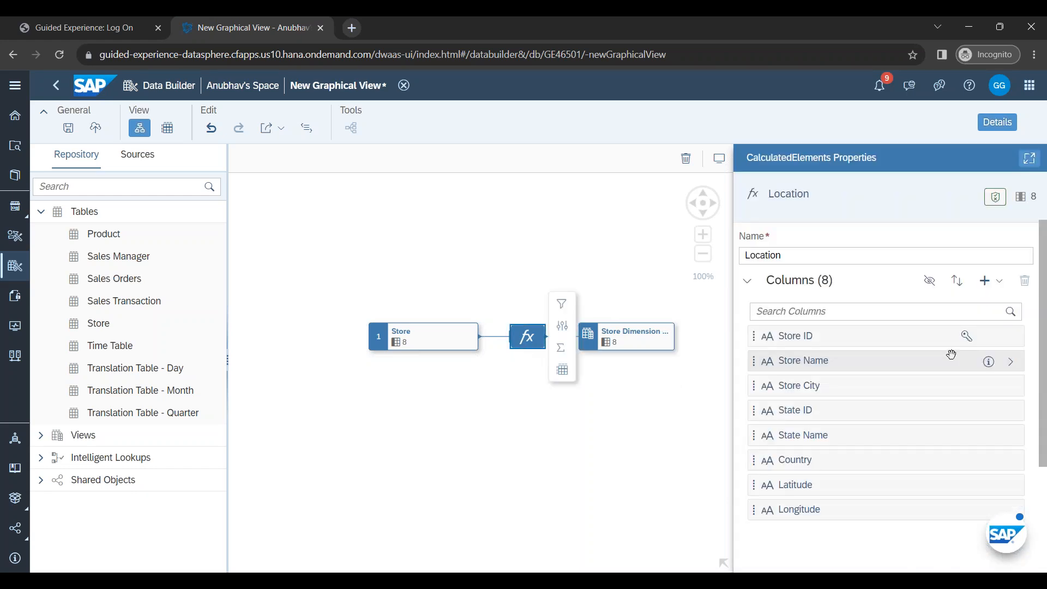
{"action": "left_click", "coordinate": [985, 280]}
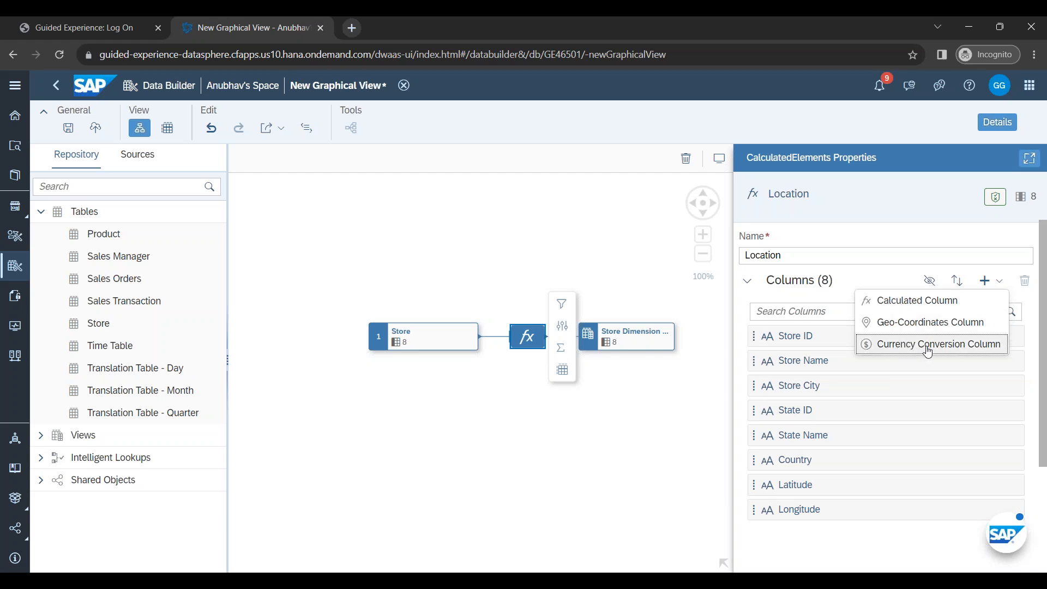
{"action": "left_click", "coordinate": [893, 333]}
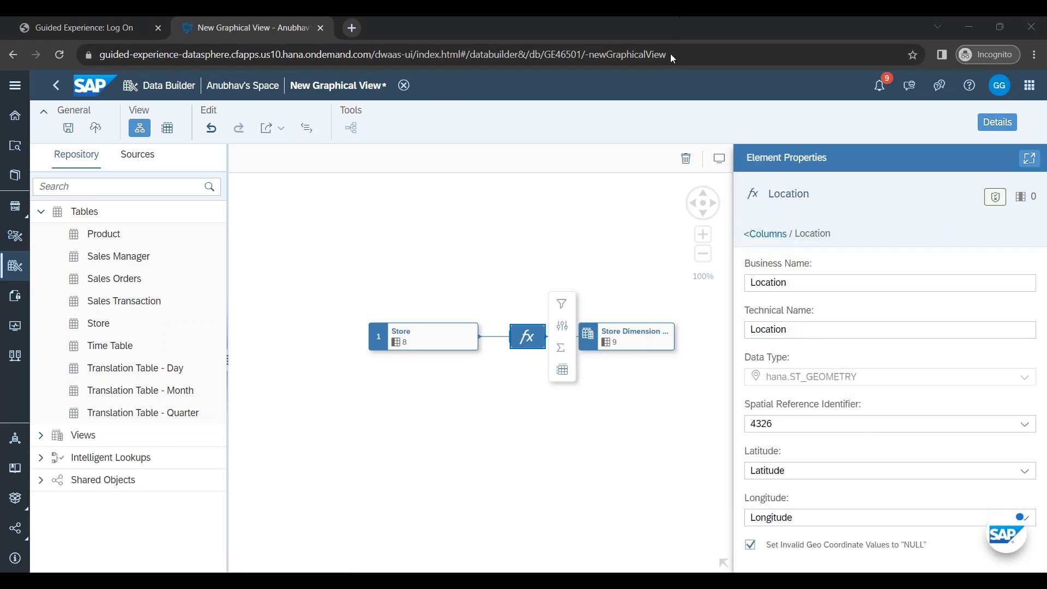
{"action": "mouse_move", "coordinate": [797, 447]}
{"action": "left_mouse_down"}
{"action": "mouse_move", "coordinate": [740, 454]}
{"action": "mouse_move", "coordinate": [764, 533]}
{"action": "mouse_move", "coordinate": [805, 483]}
{"action": "mouse_move", "coordinate": [785, 436]}
{"action": "left_mouse_up"}
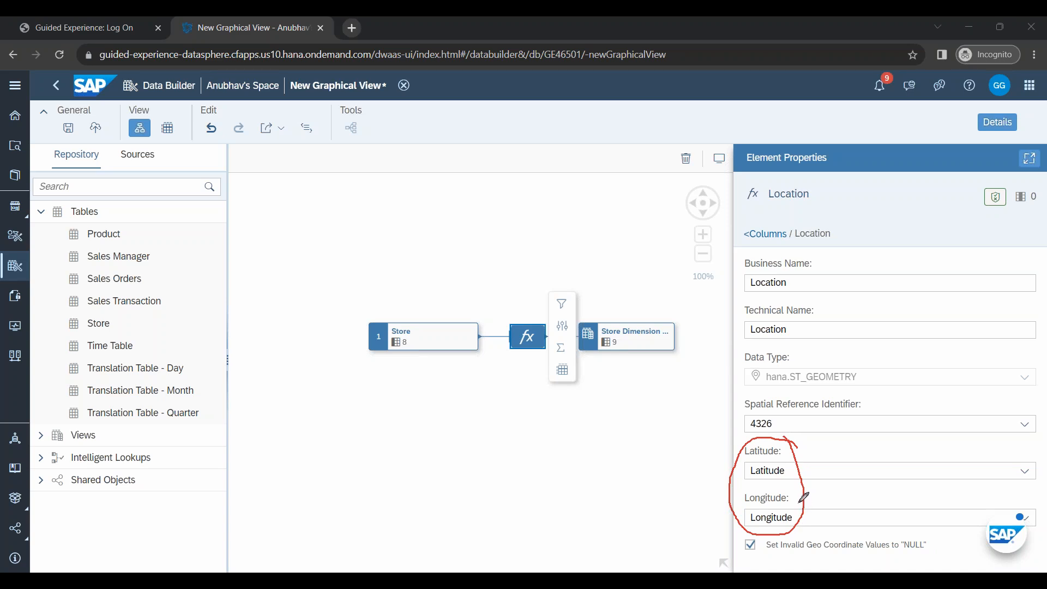
{"action": "mouse_move", "coordinate": [1033, 455]}
{"action": "left_mouse_down"}
{"action": "mouse_move", "coordinate": [1008, 477]}
{"action": "mouse_move", "coordinate": [1028, 463]}
{"action": "mouse_move", "coordinate": [1008, 510]}
{"action": "mouse_move", "coordinate": [1030, 499]}
{"action": "left_mouse_up"}
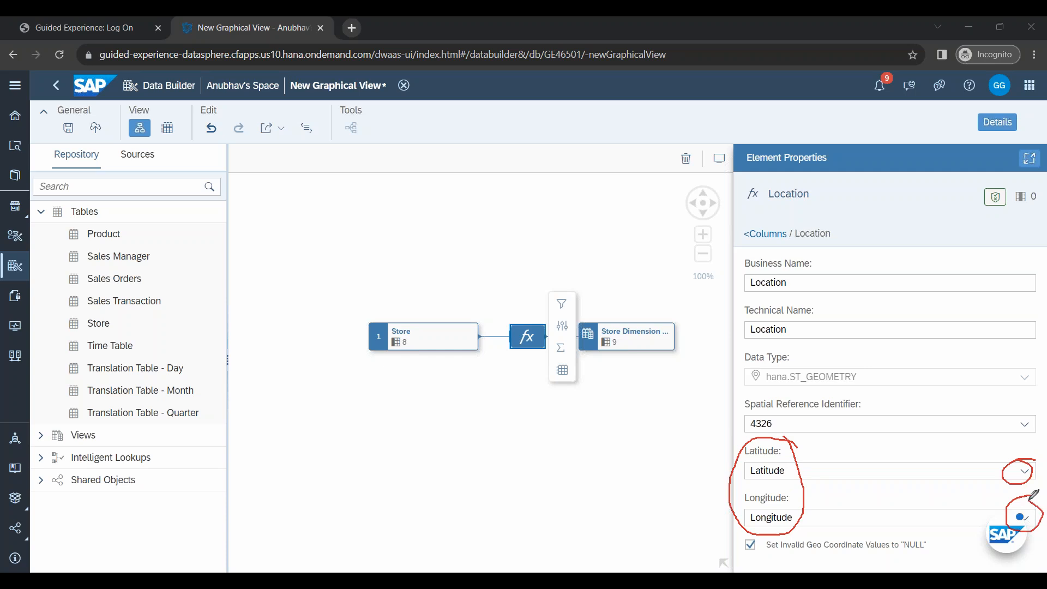
{"action": "mouse_move", "coordinate": [819, 265]}
{"action": "left_mouse_down"}
{"action": "mouse_move", "coordinate": [774, 249]}
{"action": "mouse_move", "coordinate": [812, 281]}
{"action": "mouse_move", "coordinate": [816, 249]}
{"action": "left_mouse_up"}
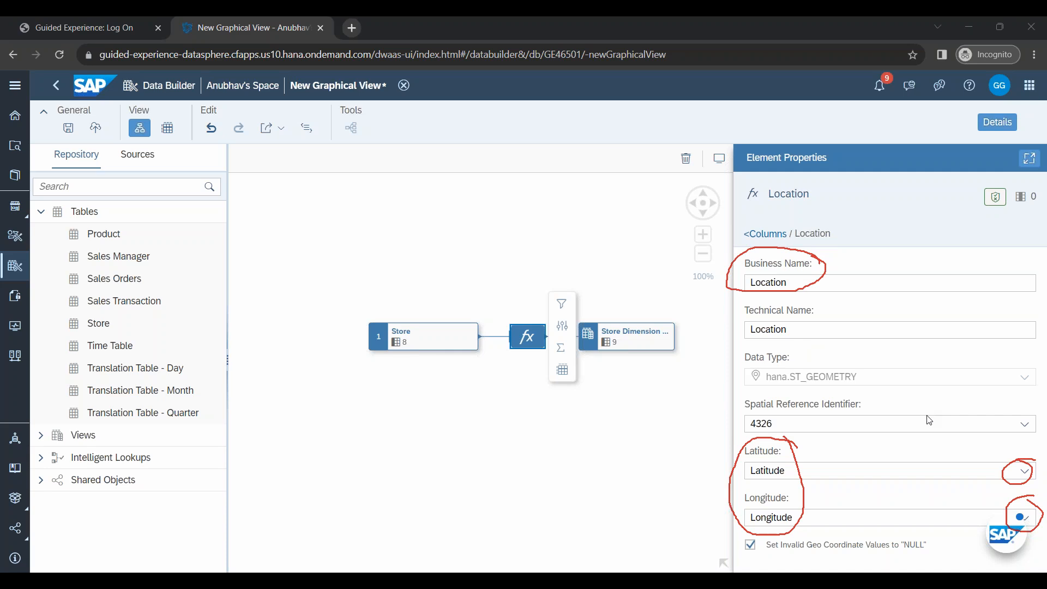
{"action": "mouse_move", "coordinate": [749, 376]}
{"action": "left_mouse_down"}
{"action": "mouse_move", "coordinate": [814, 372]}
{"action": "mouse_move", "coordinate": [797, 366]}
{"action": "mouse_move", "coordinate": [866, 382]}
{"action": "mouse_move", "coordinate": [765, 364]}
{"action": "mouse_move", "coordinate": [752, 375]}
{"action": "left_mouse_up"}
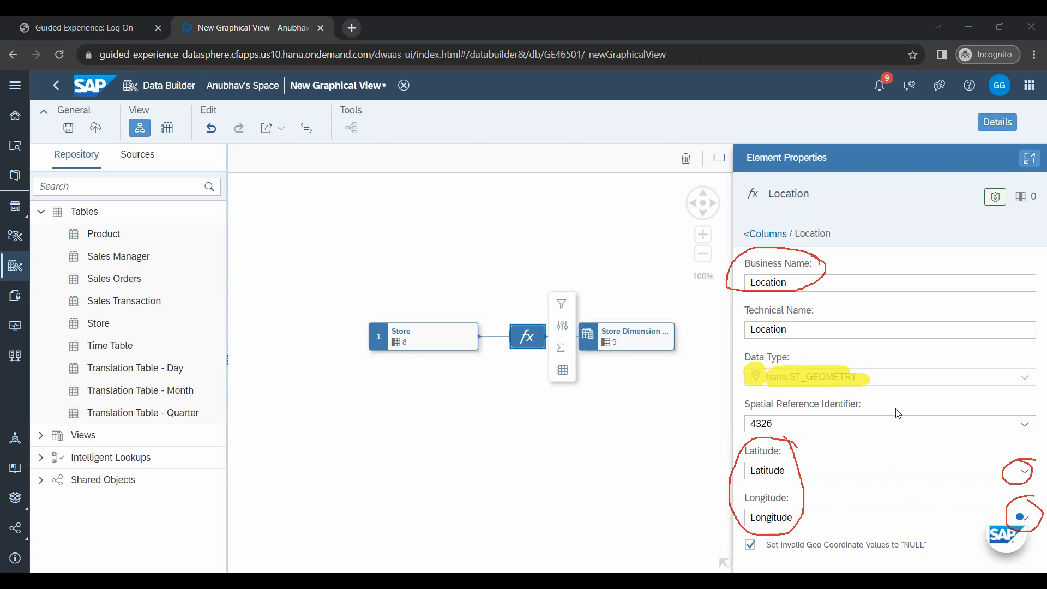
{"action": "key", "text": "Escape"}
{"action": "key", "text": "Escape"}
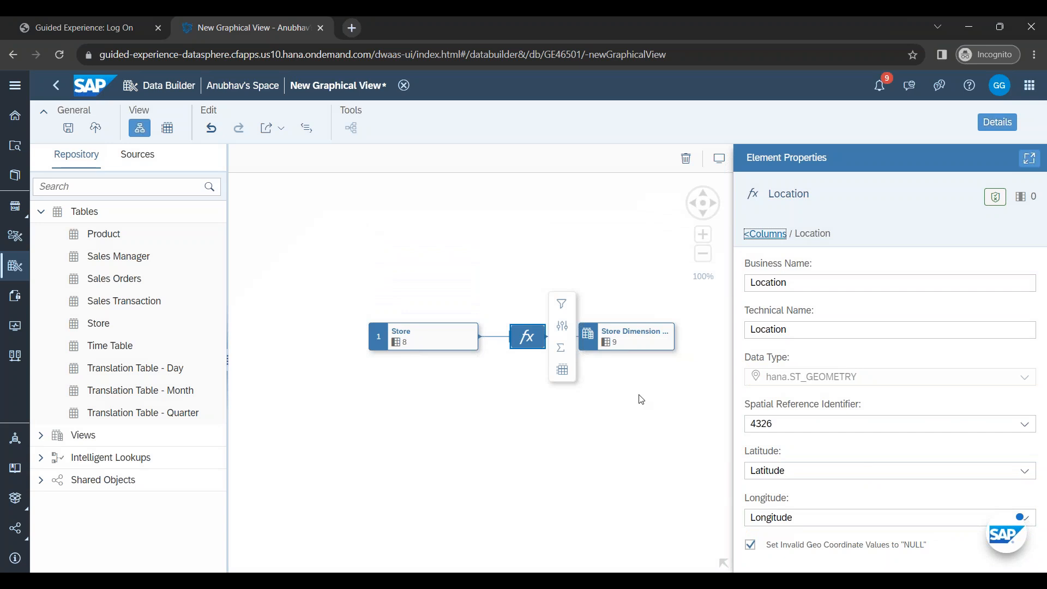
Step: Save the Store Dimension View as VW_Store and deploy it with exposure for consumption turned on
{"action": "left_click", "coordinate": [97, 130]}
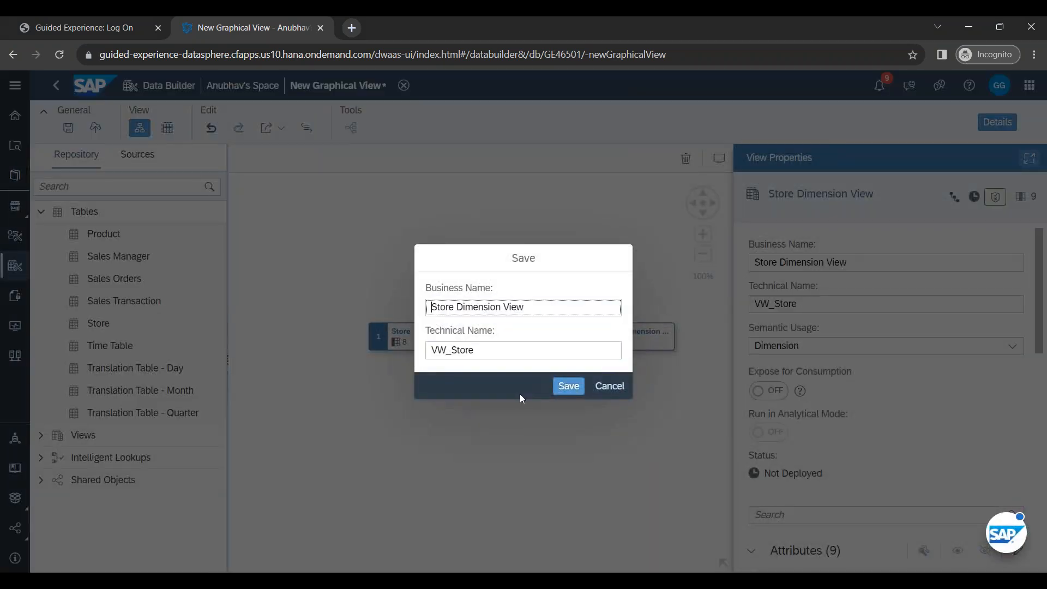
{"action": "left_click", "coordinate": [567, 386]}
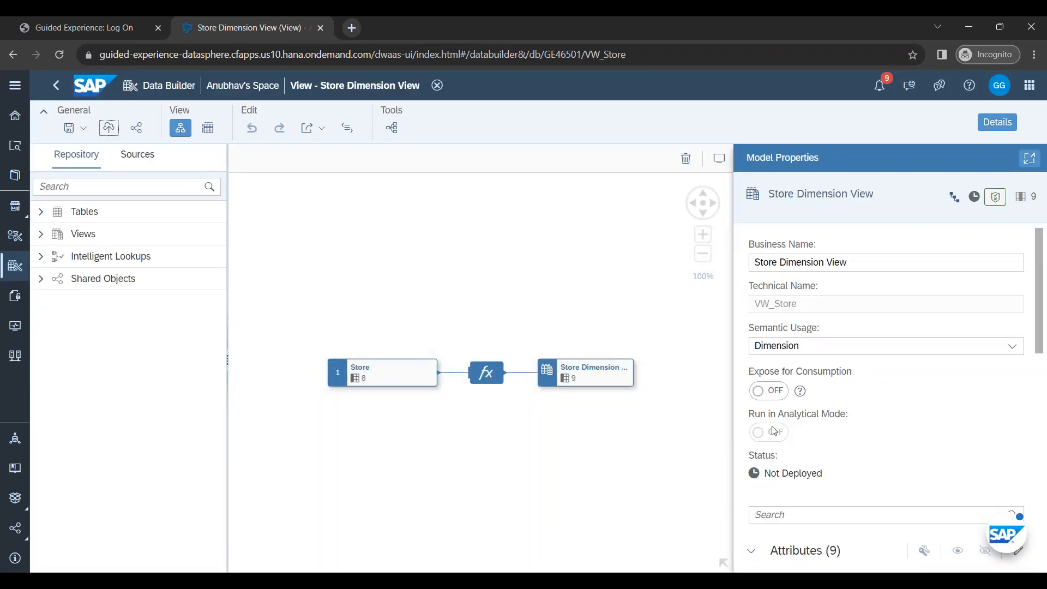
{"action": "left_click", "coordinate": [770, 393]}
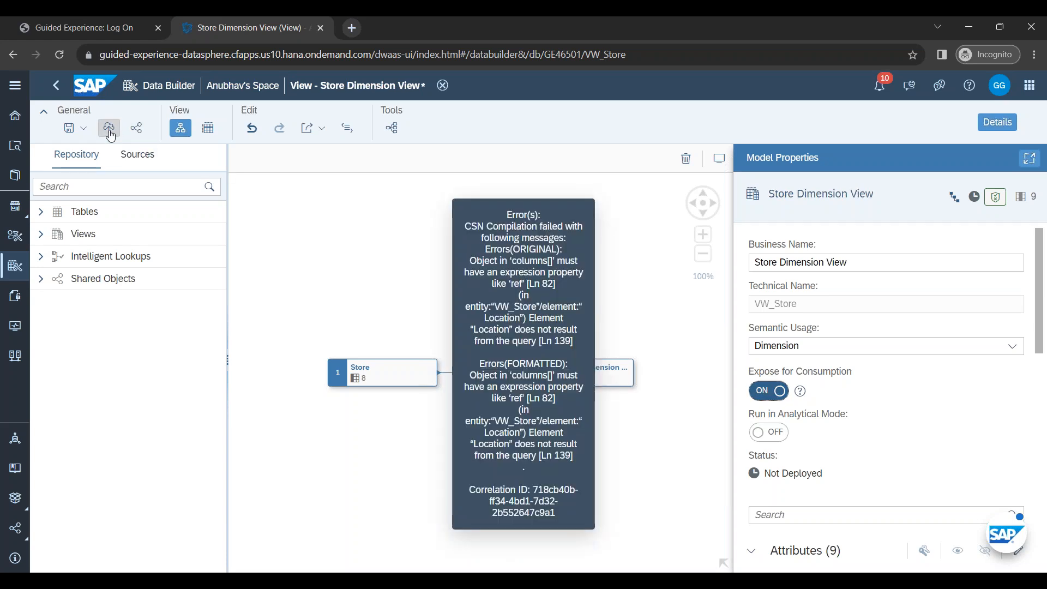
{"action": "left_click", "coordinate": [109, 130]}
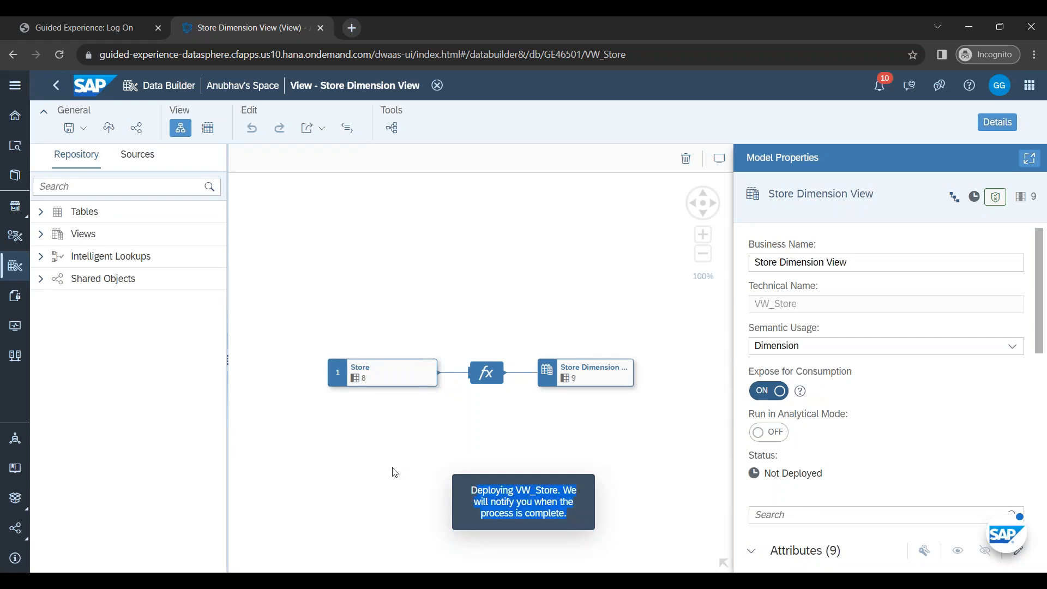
Step: Start a new graphical view in the Data Builder with the Sales Transaction table as source and space out its nodes
{"action": "left_click", "coordinate": [15, 267]}
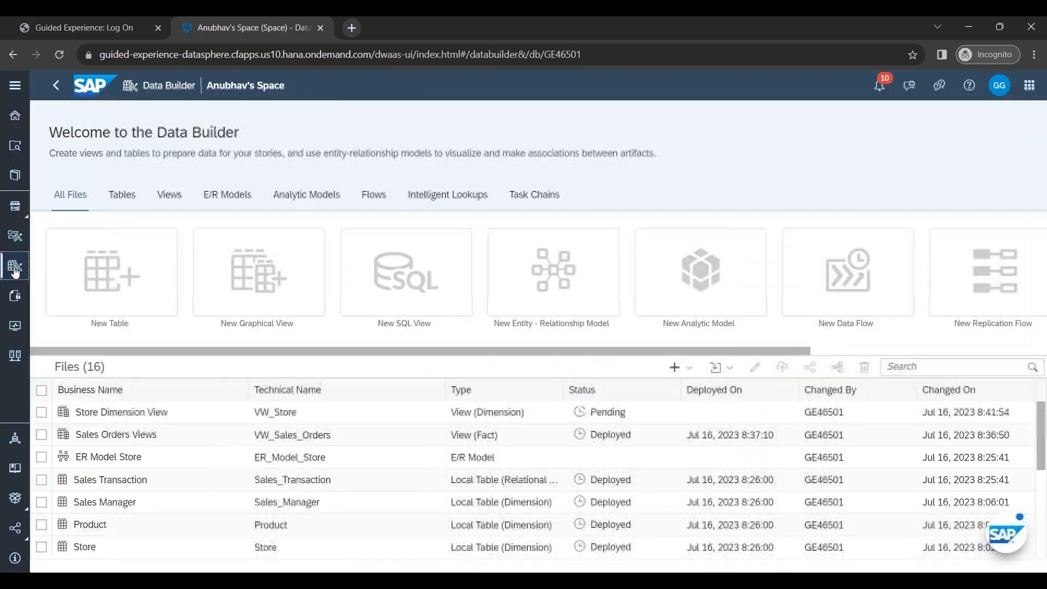
{"action": "left_click", "coordinate": [240, 295]}
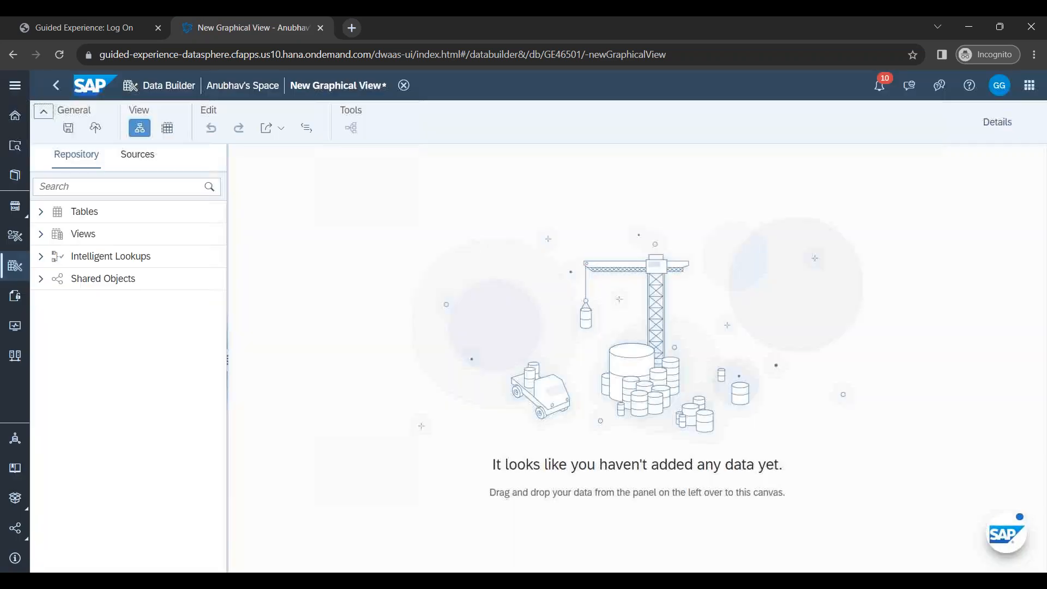
{"action": "left_click", "coordinate": [41, 212]}
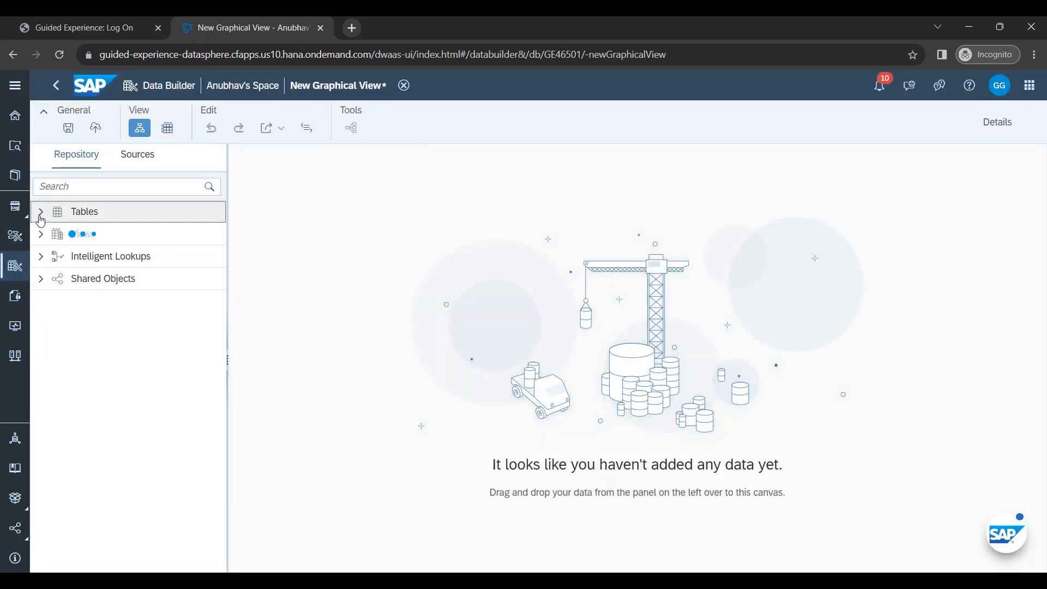
{"action": "left_click_drag", "start_coordinate": [135, 306], "coordinate": [400, 330]}
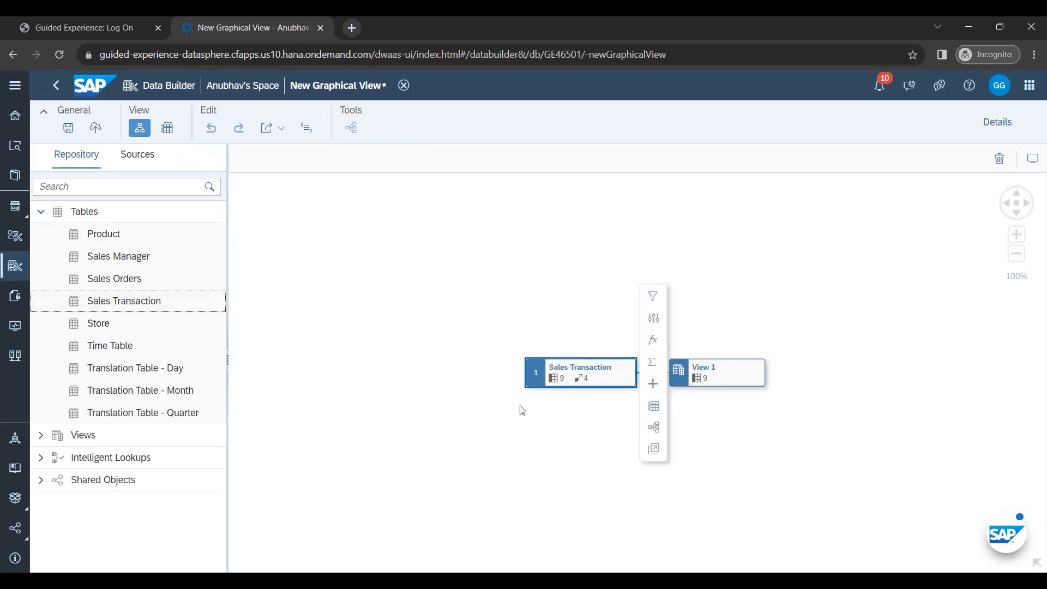
{"action": "left_click_drag", "start_coordinate": [564, 384], "coordinate": [434, 342]}
{"action": "left_click_drag", "start_coordinate": [689, 371], "coordinate": [615, 327]}
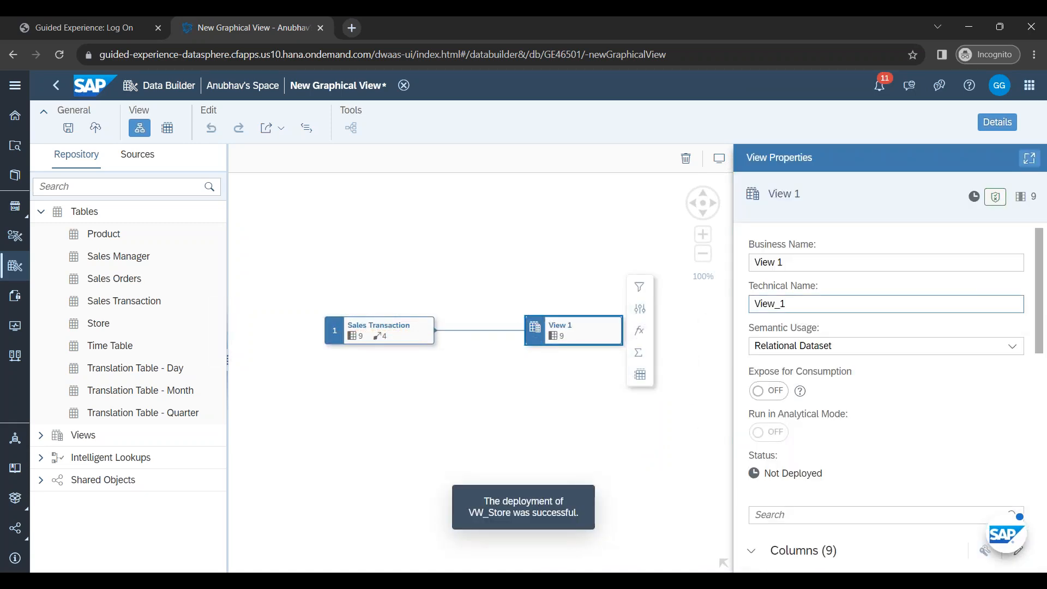
Step: Set the new view's business name to Sales Transaction View and its technical name to VW_Transactions
{"action": "left_click", "coordinate": [794, 262]}
{"action": "key", "text": "ctrl+a"}
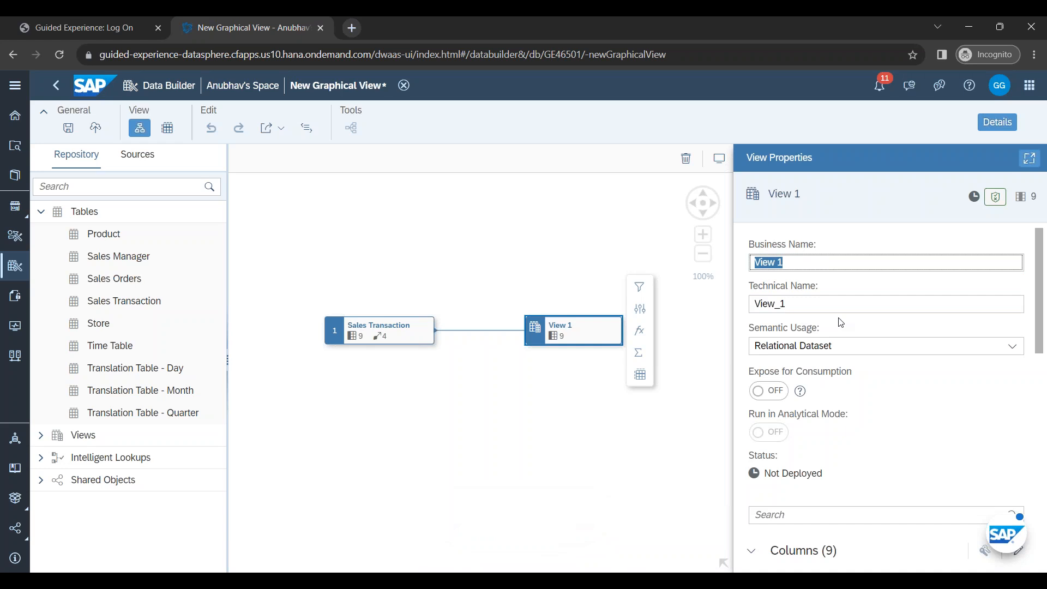
{"action": "type", "text": "Sales Transaction View"}
{"action": "key", "text": "Tab"}
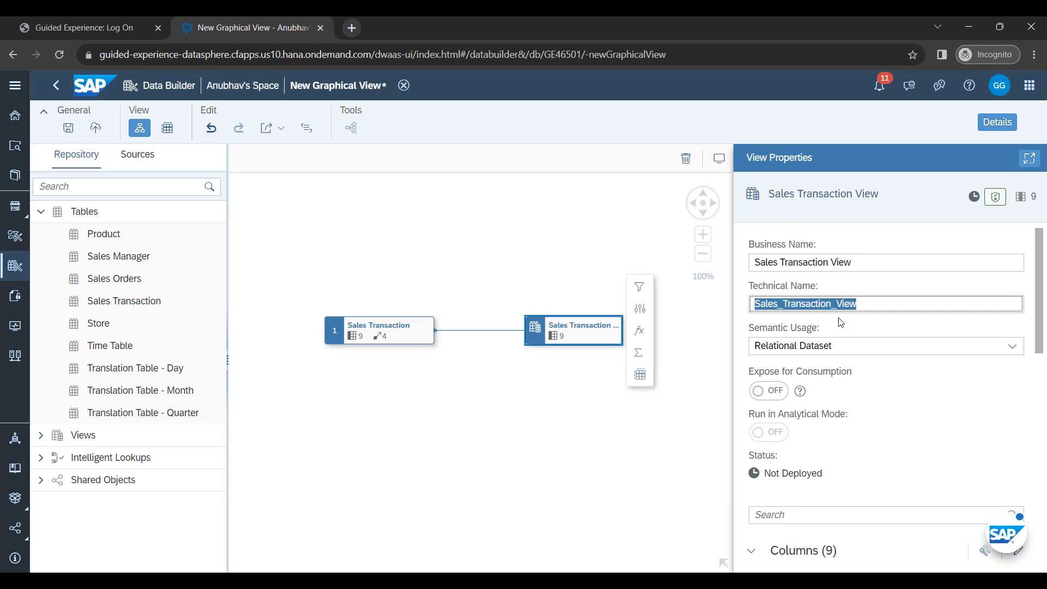
{"action": "type", "text": "VW_Tra"}
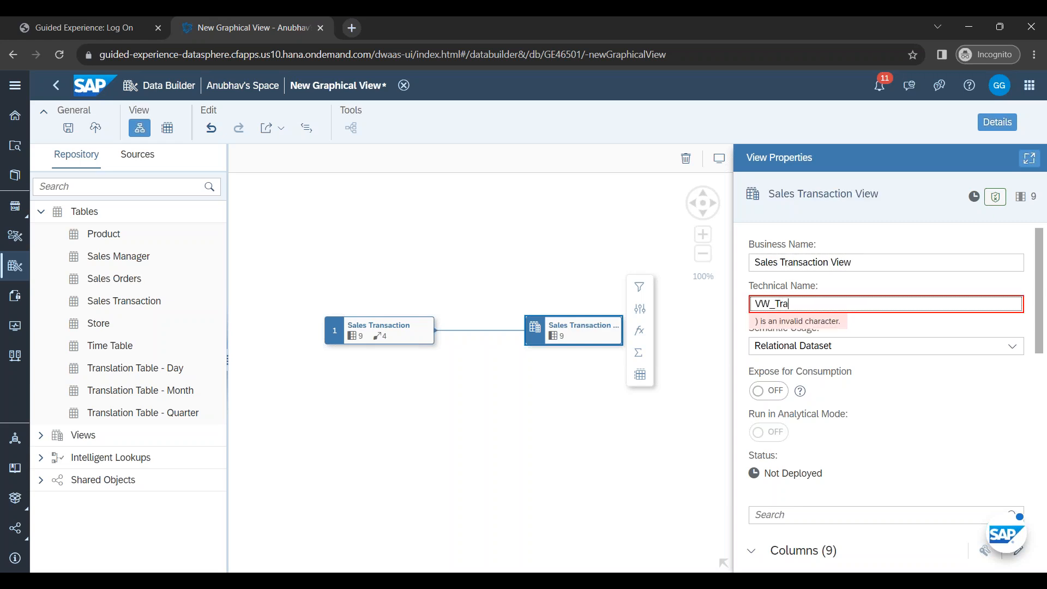
{"action": "type", "text": "nsactions"}
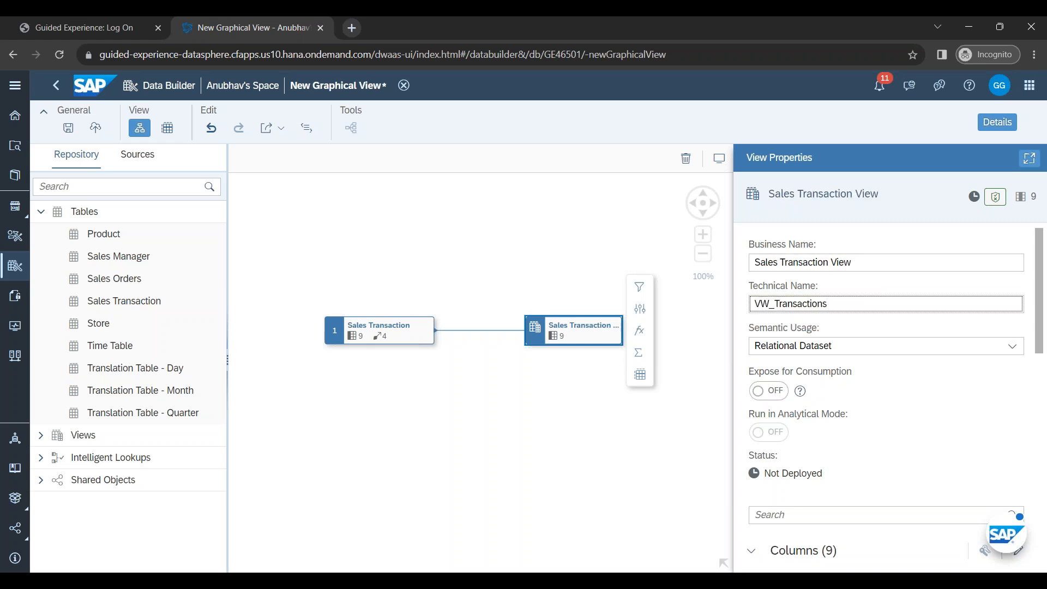
Step: Set the Sales Transaction View's semantic usage to Fact, turn on exposure for consumption and review its attributes
{"action": "left_click", "coordinate": [837, 346]}
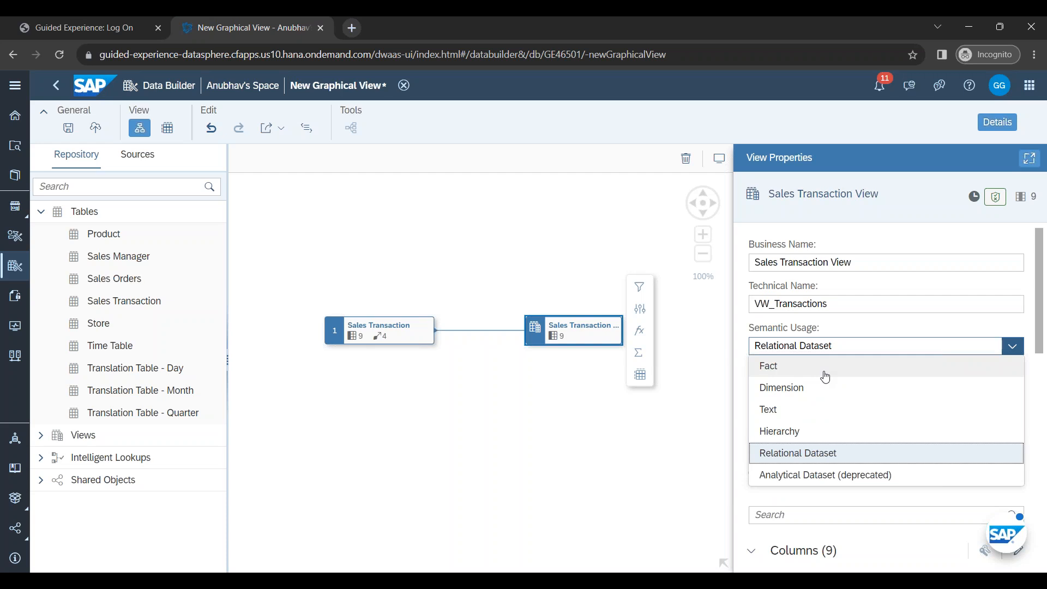
{"action": "left_click", "coordinate": [826, 377]}
{"action": "scroll", "coordinate": [919, 397], "scroll_direction": "down", "scroll_amount": 2}
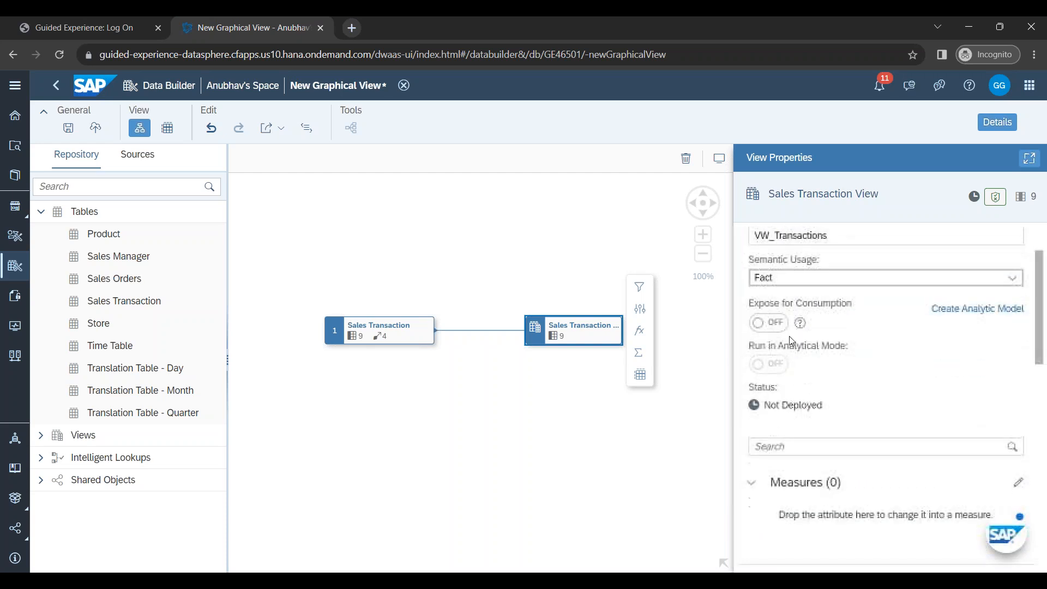
{"action": "left_click", "coordinate": [779, 326]}
{"action": "scroll", "coordinate": [871, 421], "scroll_direction": "down", "scroll_amount": 7}
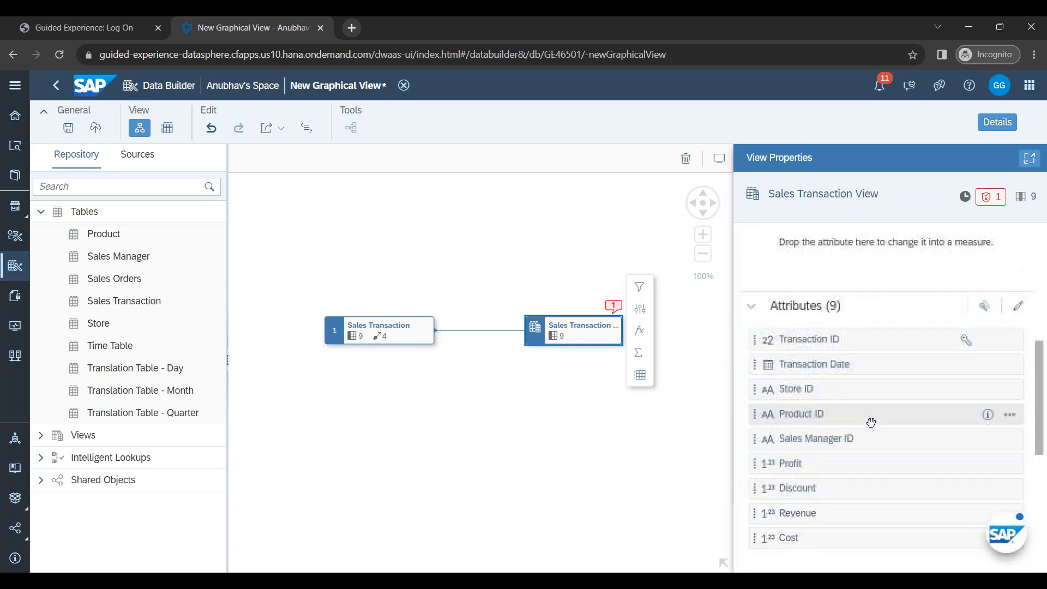
{"action": "scroll", "coordinate": [827, 398], "scroll_direction": "up", "scroll_amount": 2}
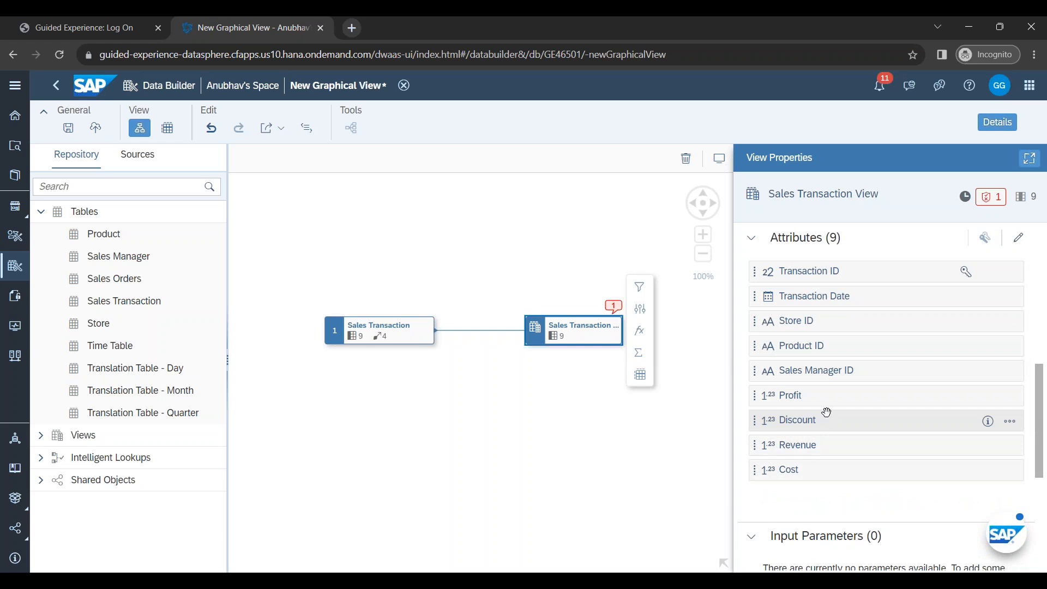
Step: Turn the Profit, Discount, Revenue and Cost attributes of the Sales Transaction View into measures
{"action": "left_click", "coordinate": [827, 396]}
{"action": "left_click", "coordinate": [827, 421], "text": "ctrl"}
{"action": "left_click", "coordinate": [829, 445], "text": "ctrl"}
{"action": "left_click", "coordinate": [827, 470], "text": "ctrl"}
{"action": "left_click_drag", "start_coordinate": [847, 420], "coordinate": [883, 311]}
{"action": "scroll", "coordinate": [884, 382], "scroll_direction": "up", "scroll_amount": 6}
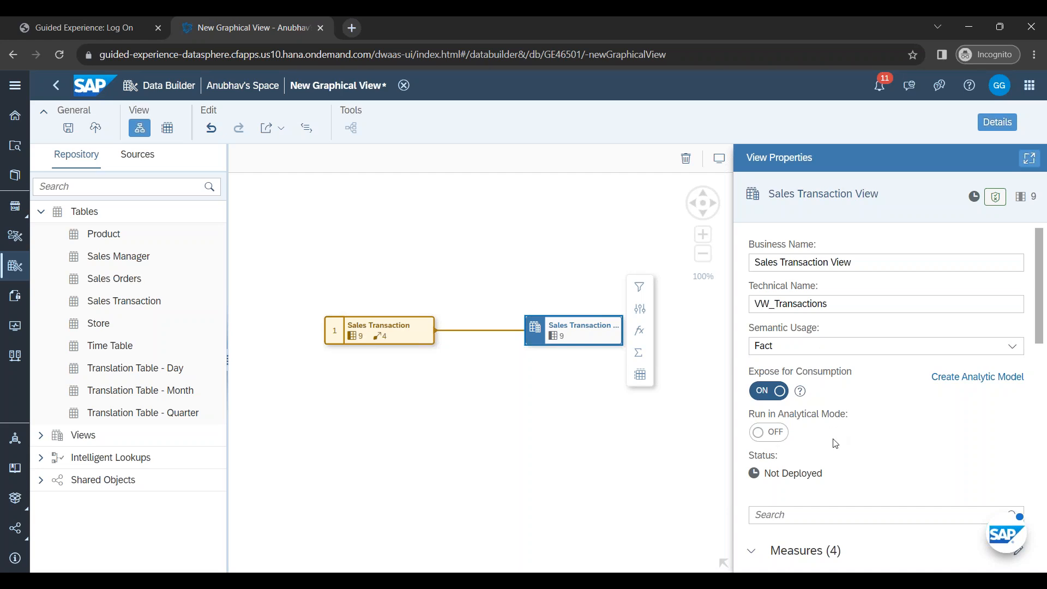
Step: Add an association from the Sales Transaction View to the Product dimension table
{"action": "scroll", "coordinate": [836, 443], "scroll_direction": "down", "scroll_amount": 9}
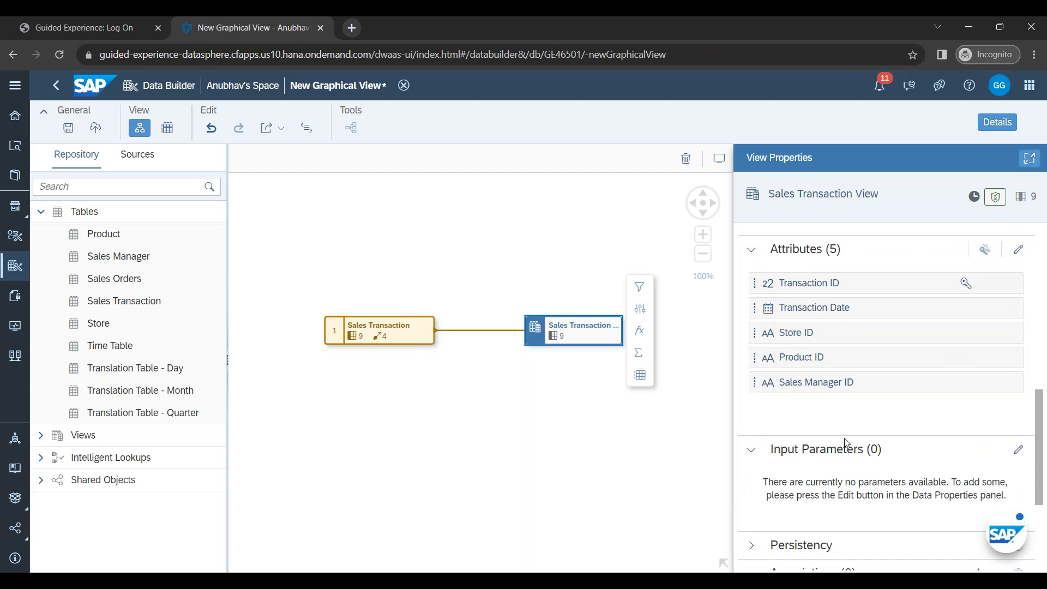
{"action": "scroll", "coordinate": [438, 363], "scroll_direction": "down", "scroll_amount": 1}
{"action": "scroll", "coordinate": [751, 433], "scroll_direction": "down", "scroll_amount": 3}
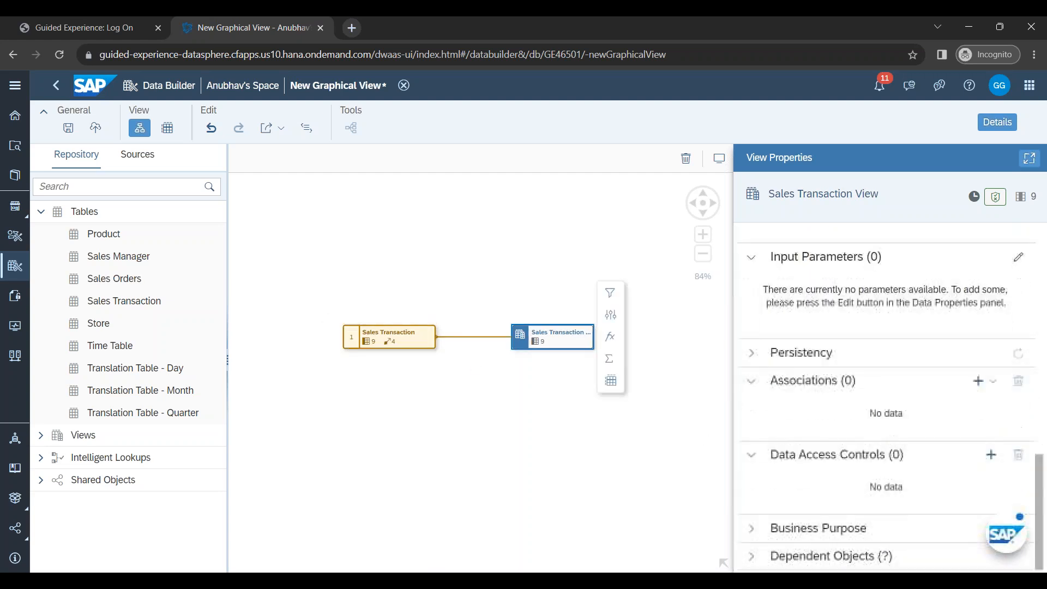
{"action": "left_click_drag", "start_coordinate": [780, 384], "coordinate": [859, 389]}
{"action": "left_click", "coordinate": [834, 387]}
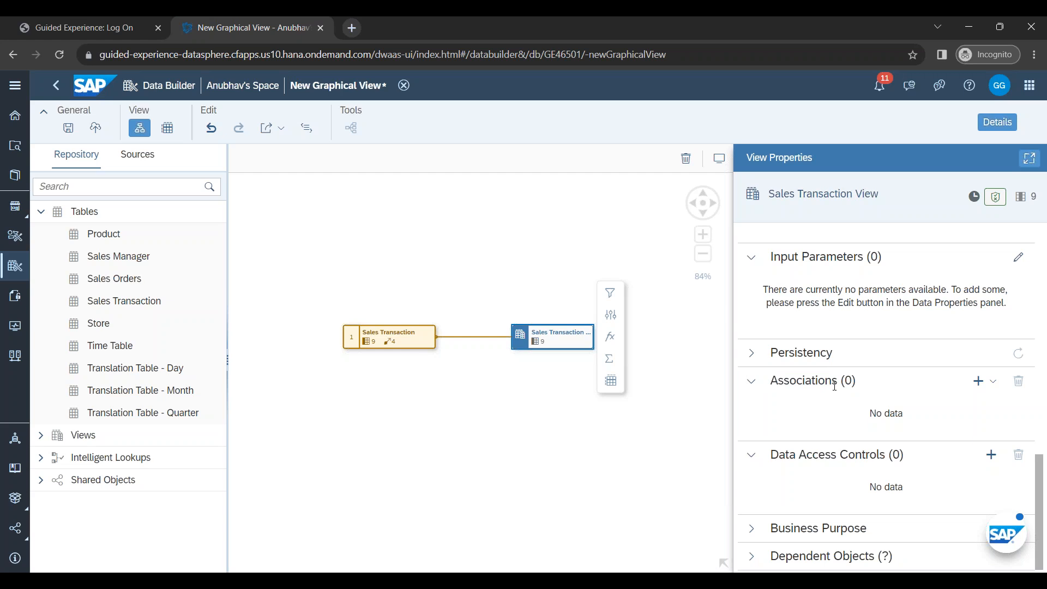
{"action": "left_click", "coordinate": [986, 382]}
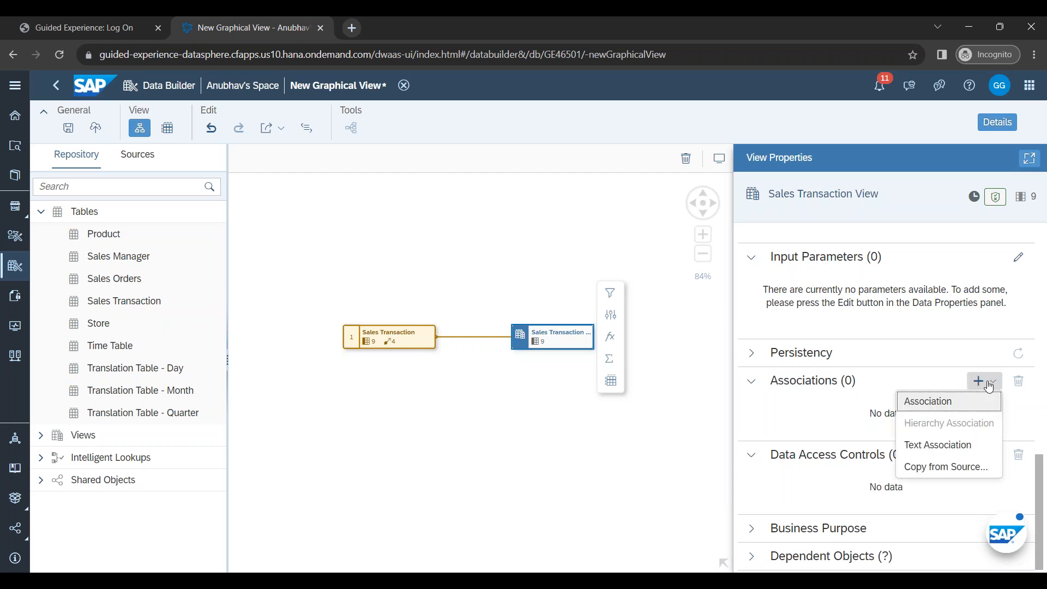
{"action": "left_click", "coordinate": [943, 403]}
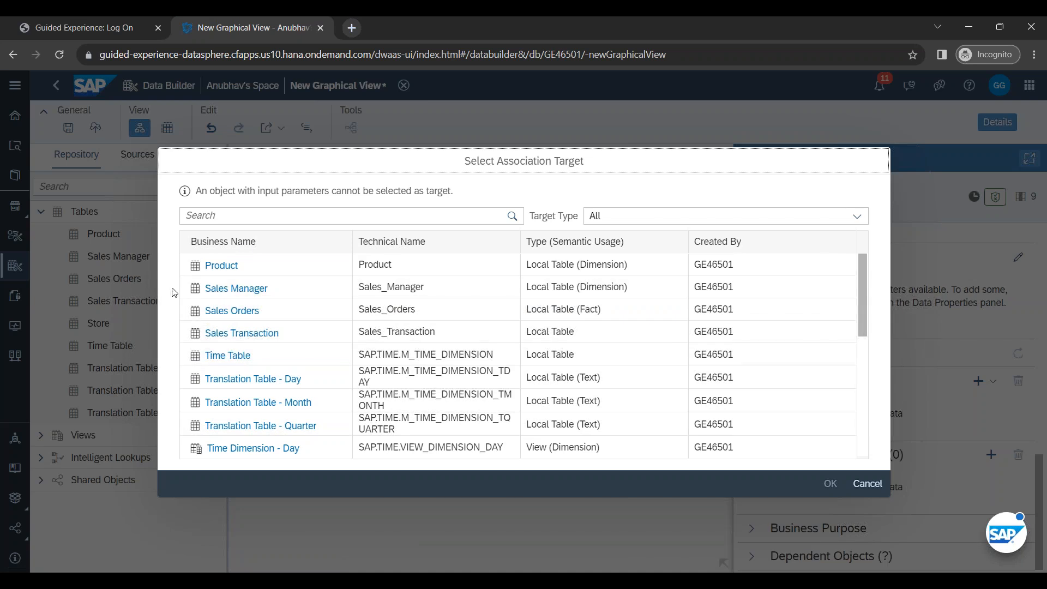
{"action": "left_click", "coordinate": [252, 272]}
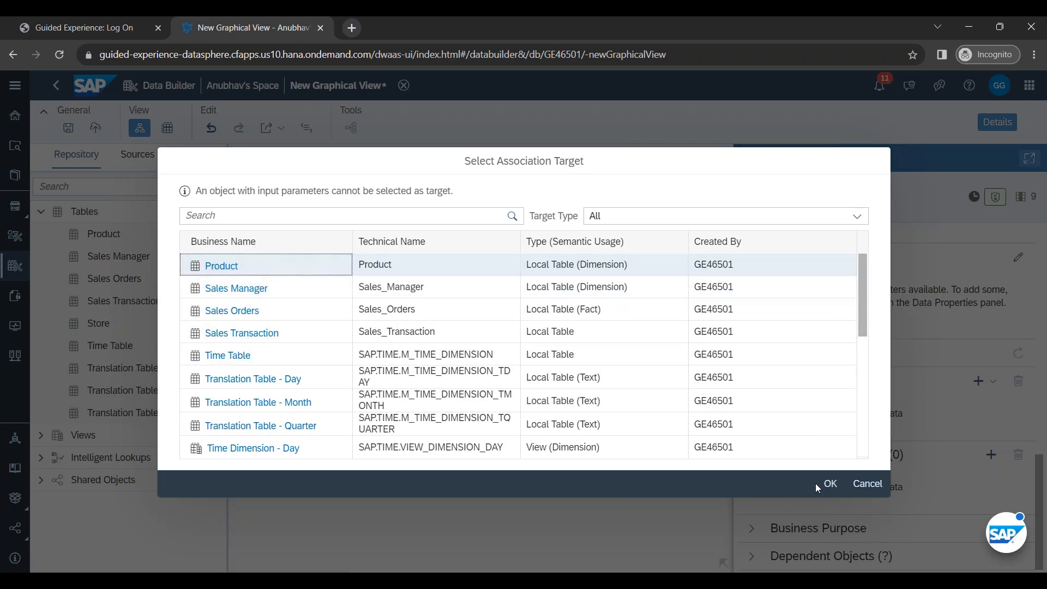
{"action": "left_click", "coordinate": [831, 485]}
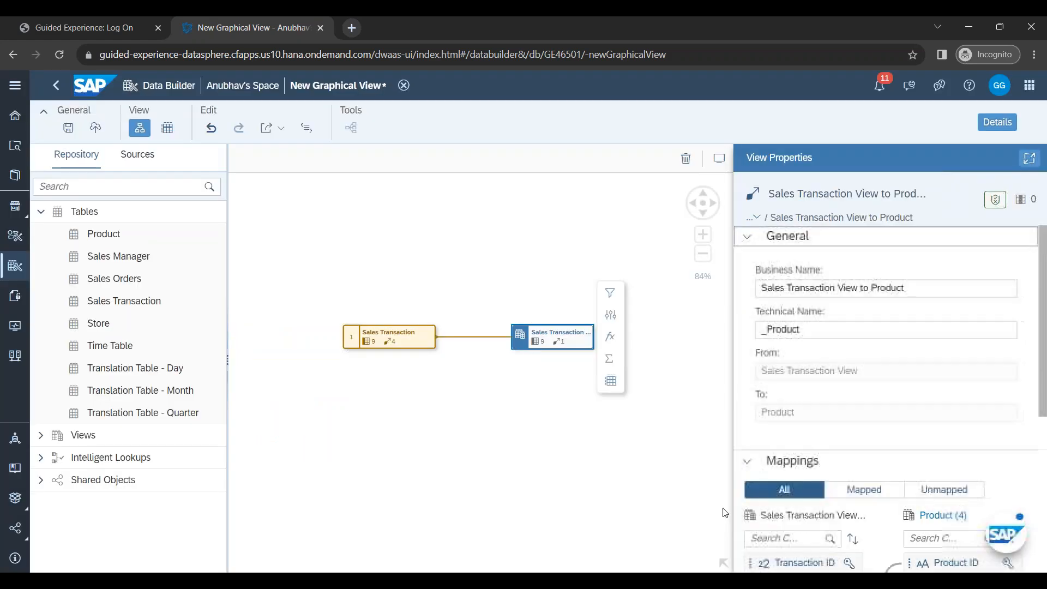
Step: Examine the Product association's general details and column mappings, including the mapped columns alone, and return to the Sales Transaction View's properties
{"action": "scroll", "coordinate": [965, 439], "scroll_direction": "down", "scroll_amount": 5}
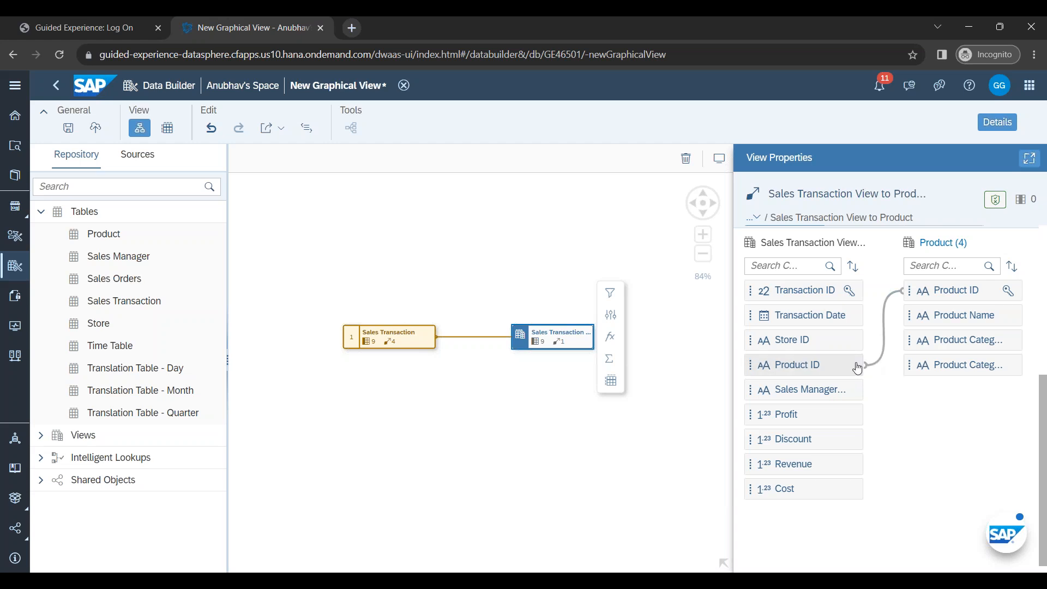
{"action": "scroll", "coordinate": [892, 416], "scroll_direction": "up", "scroll_amount": 5}
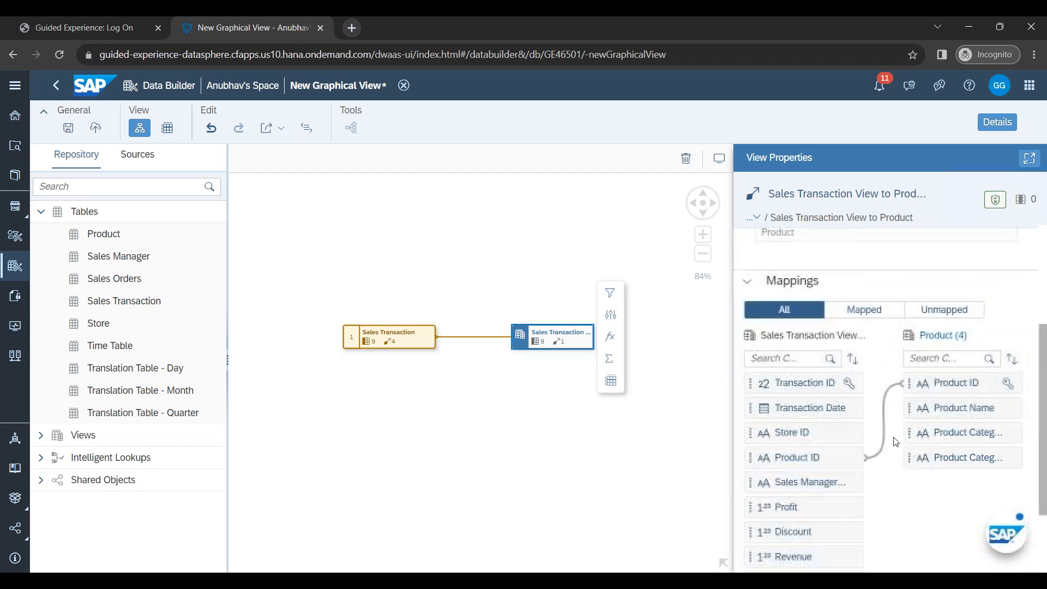
{"action": "scroll", "coordinate": [876, 443], "scroll_direction": "up", "scroll_amount": 1}
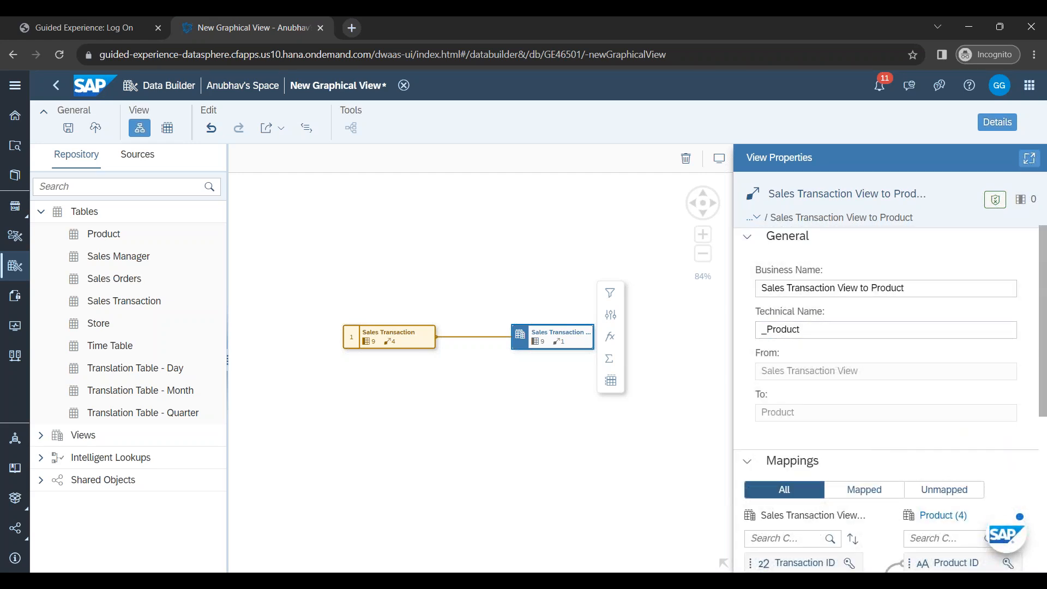
{"action": "scroll", "coordinate": [839, 419], "scroll_direction": "down", "scroll_amount": 5}
{"action": "scroll", "coordinate": [831, 410], "scroll_direction": "up", "scroll_amount": 5}
{"action": "scroll", "coordinate": [905, 406], "scroll_direction": "down", "scroll_amount": 5}
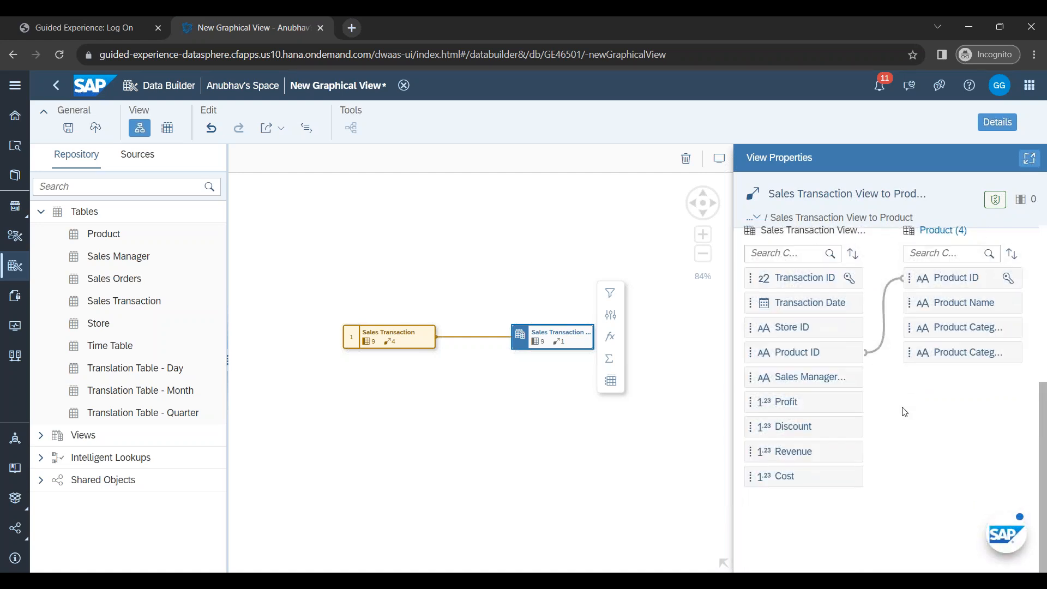
{"action": "scroll", "coordinate": [927, 261], "scroll_direction": "up", "scroll_amount": 5}
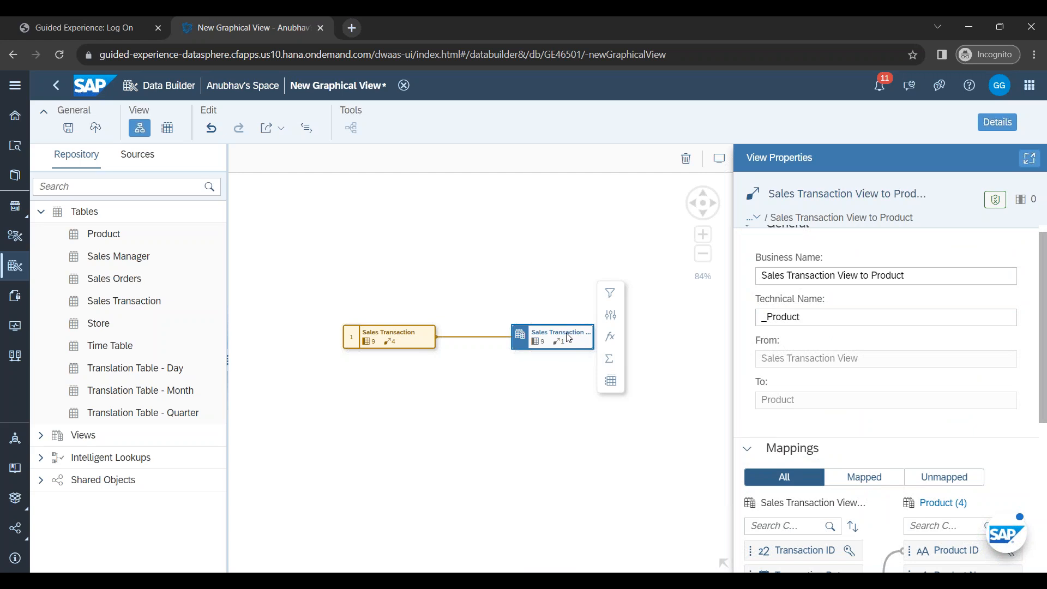
{"action": "left_click", "coordinate": [866, 477]}
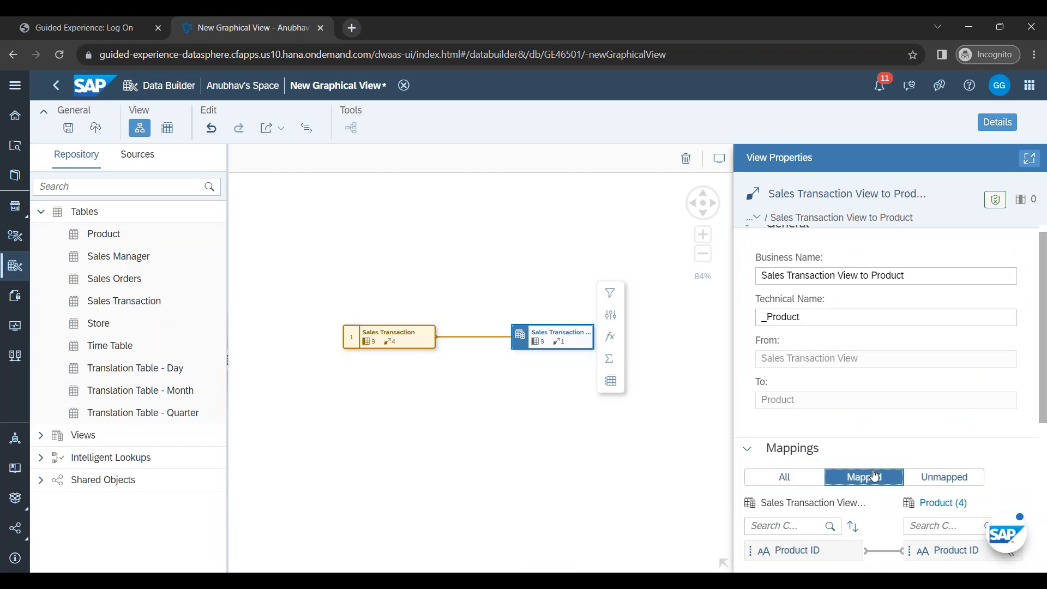
{"action": "scroll", "coordinate": [872, 475], "scroll_direction": "down", "scroll_amount": 2}
{"action": "left_click", "coordinate": [784, 341]}
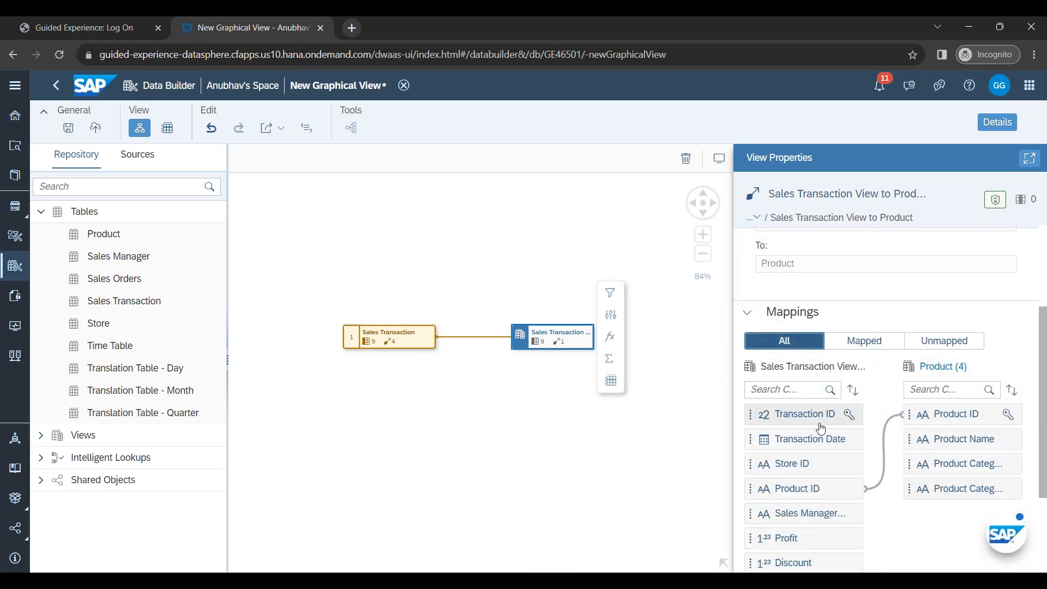
{"action": "scroll", "coordinate": [827, 404], "scroll_direction": "up", "scroll_amount": 2}
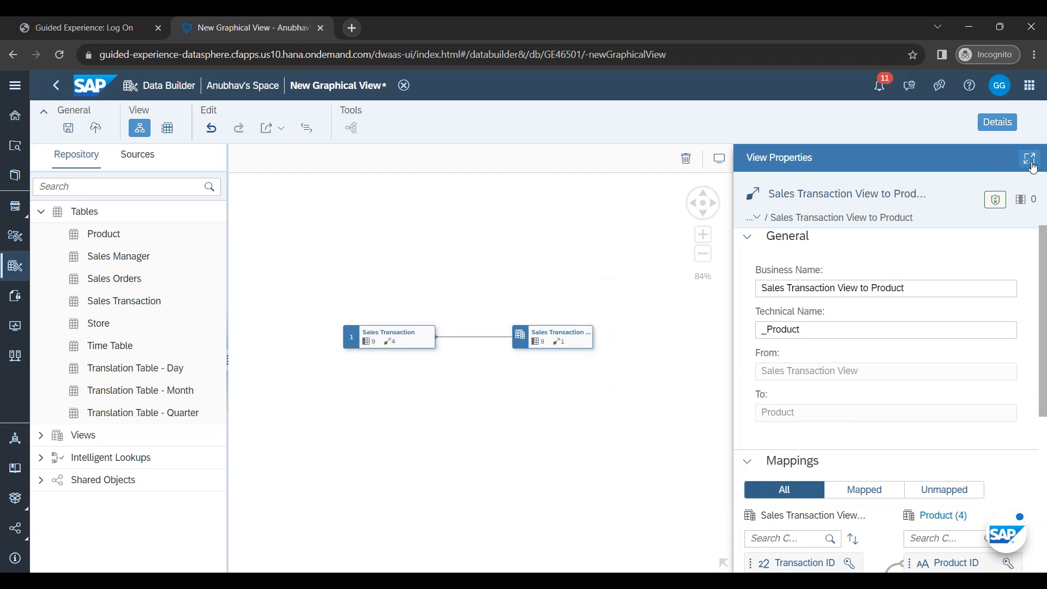
{"action": "left_click", "coordinate": [756, 221]}
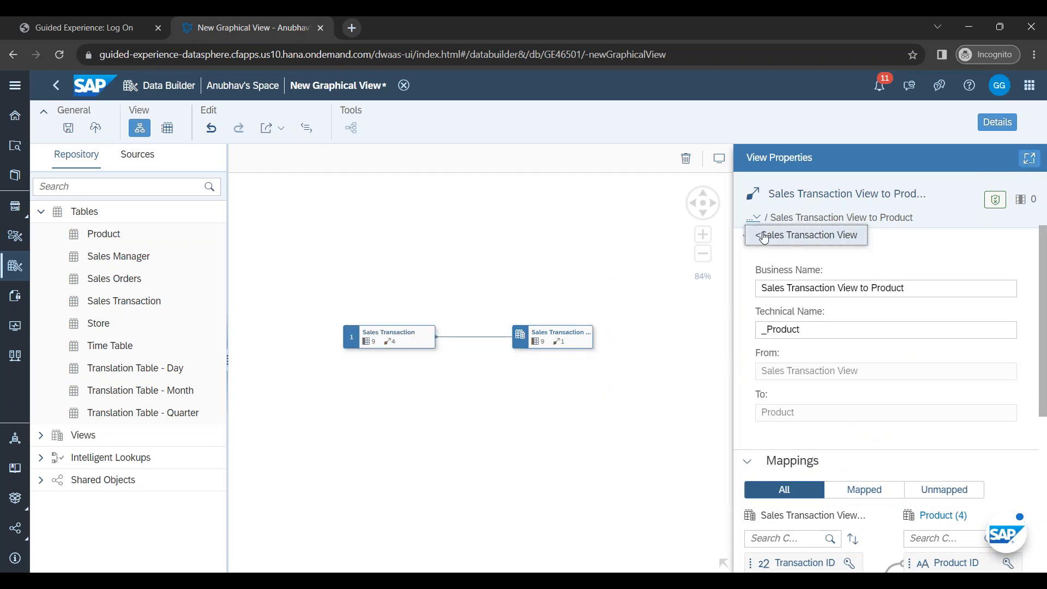
{"action": "left_click", "coordinate": [758, 235]}
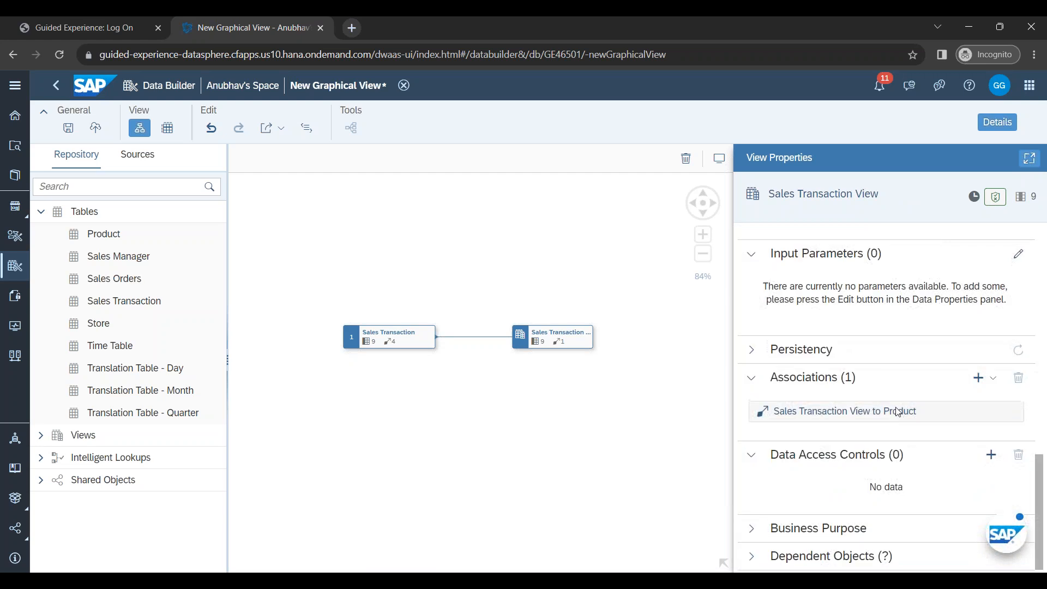
Step: Add an association from the Sales Transaction View to the Store Dimension View, check its column mapping and return to the view's properties
{"action": "left_click", "coordinate": [984, 380]}
{"action": "left_click", "coordinate": [976, 398]}
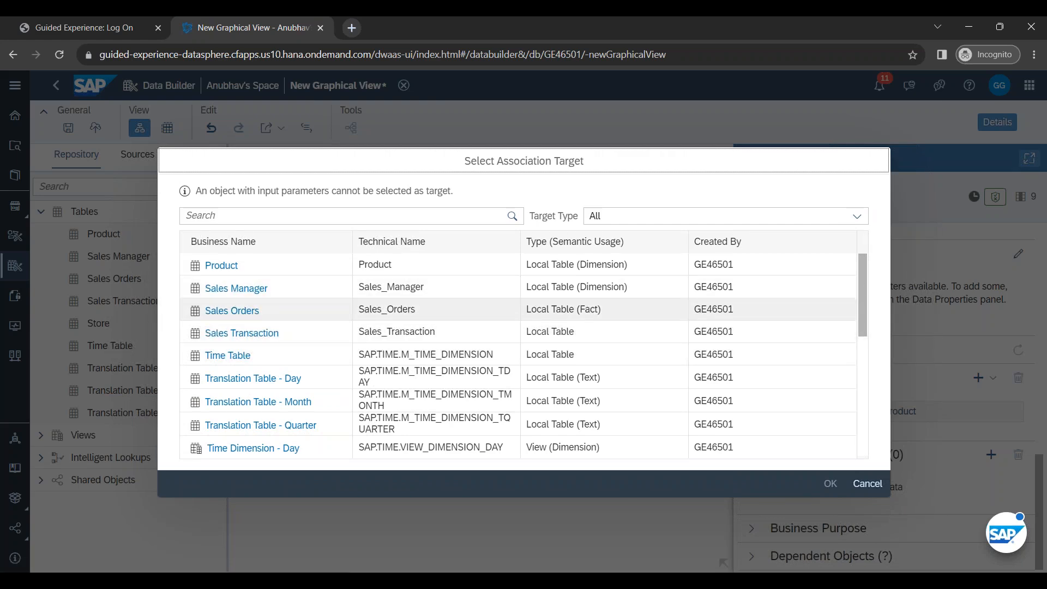
{"action": "scroll", "coordinate": [297, 305], "scroll_direction": "down", "scroll_amount": 5}
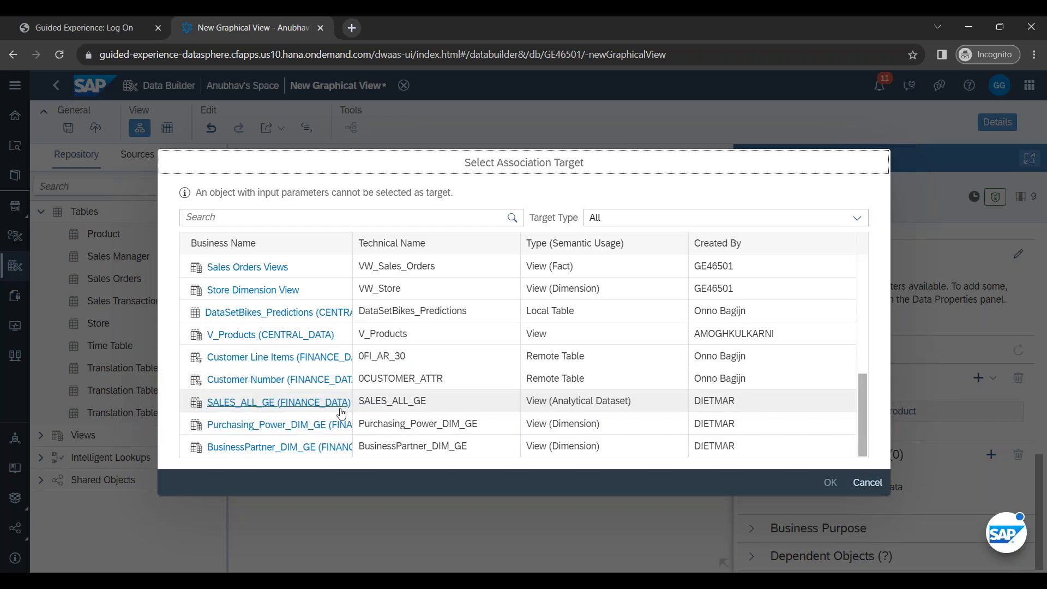
{"action": "scroll", "coordinate": [340, 417], "scroll_direction": "up", "scroll_amount": 1}
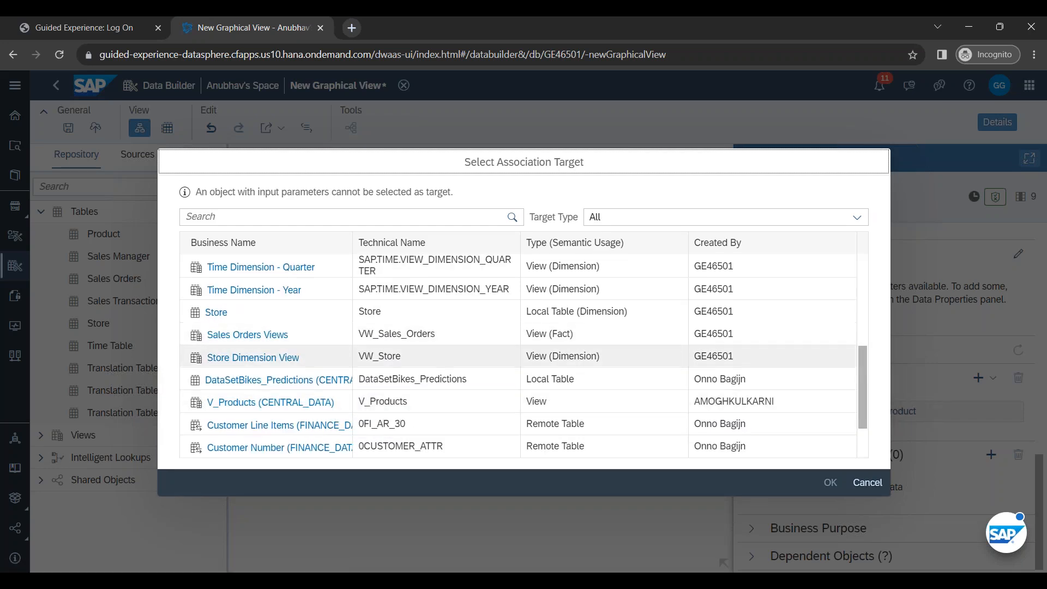
{"action": "left_click", "coordinate": [320, 363]}
{"action": "left_click", "coordinate": [829, 483]}
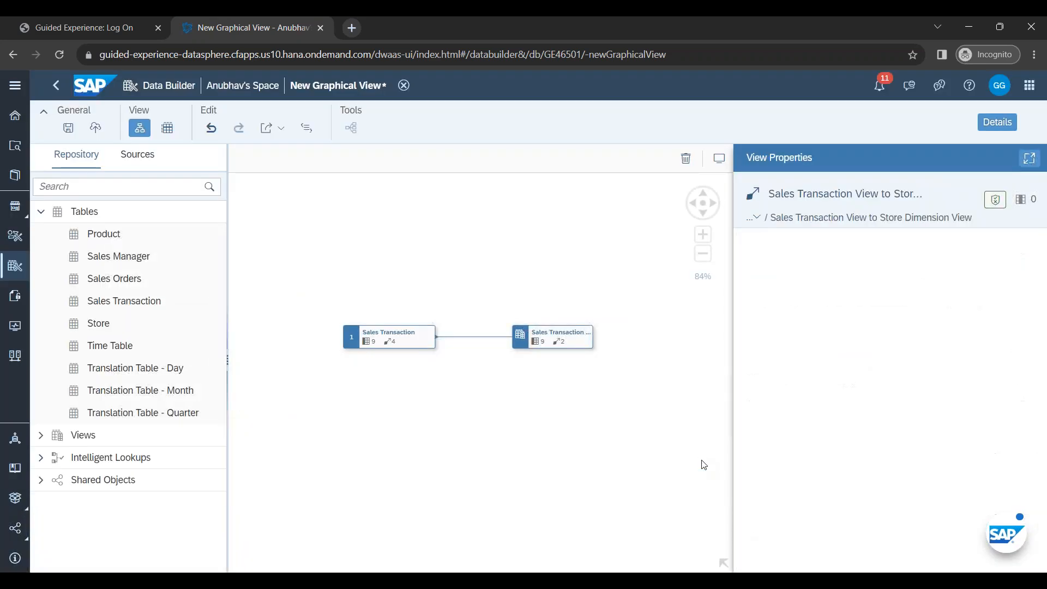
{"action": "scroll", "coordinate": [905, 459], "scroll_direction": "down", "scroll_amount": 3}
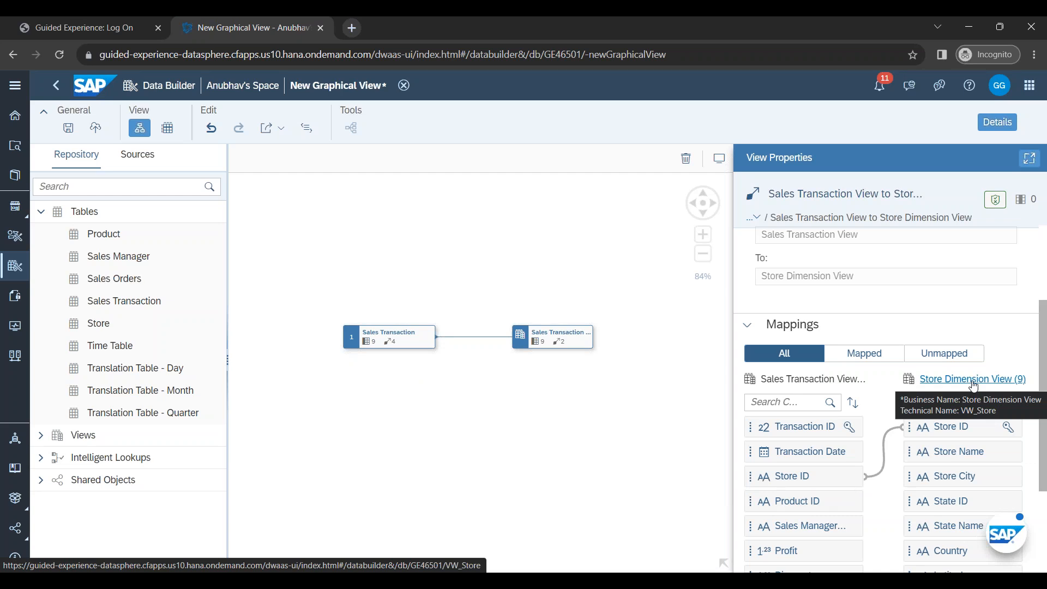
{"action": "left_click", "coordinate": [761, 221]}
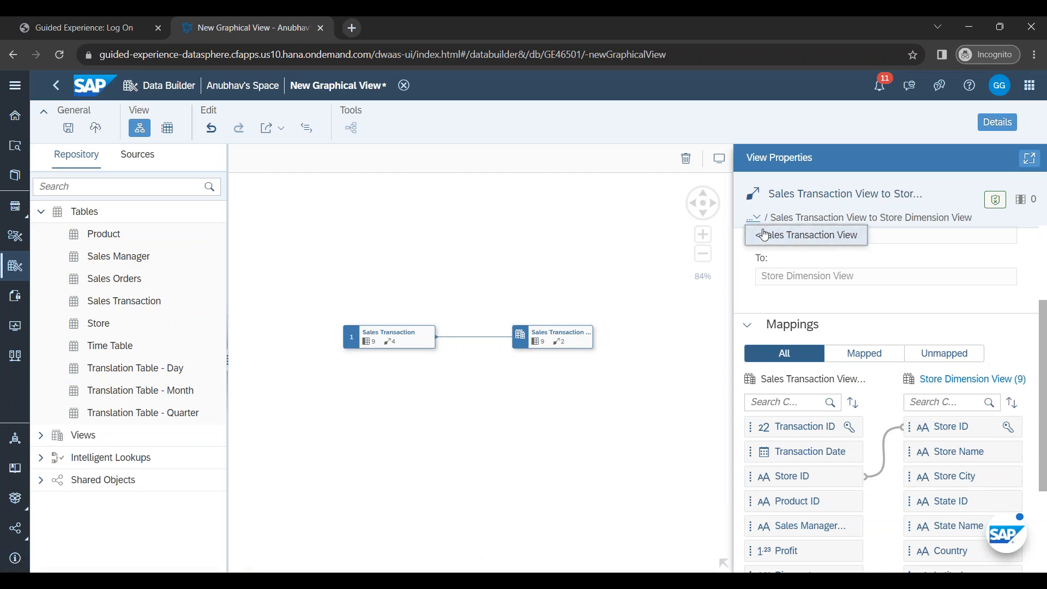
{"action": "left_click", "coordinate": [766, 236]}
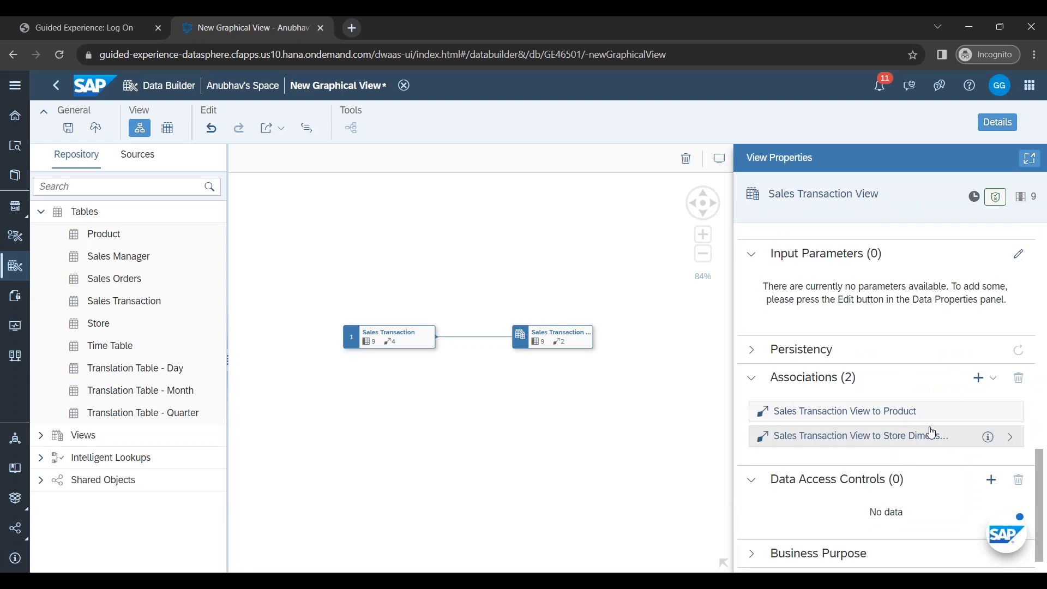
Step: Add an association from the Sales Transaction View to the Sales Manager table, check its column mapping and return to the view's properties
{"action": "left_click", "coordinate": [979, 379]}
{"action": "left_click", "coordinate": [977, 397]}
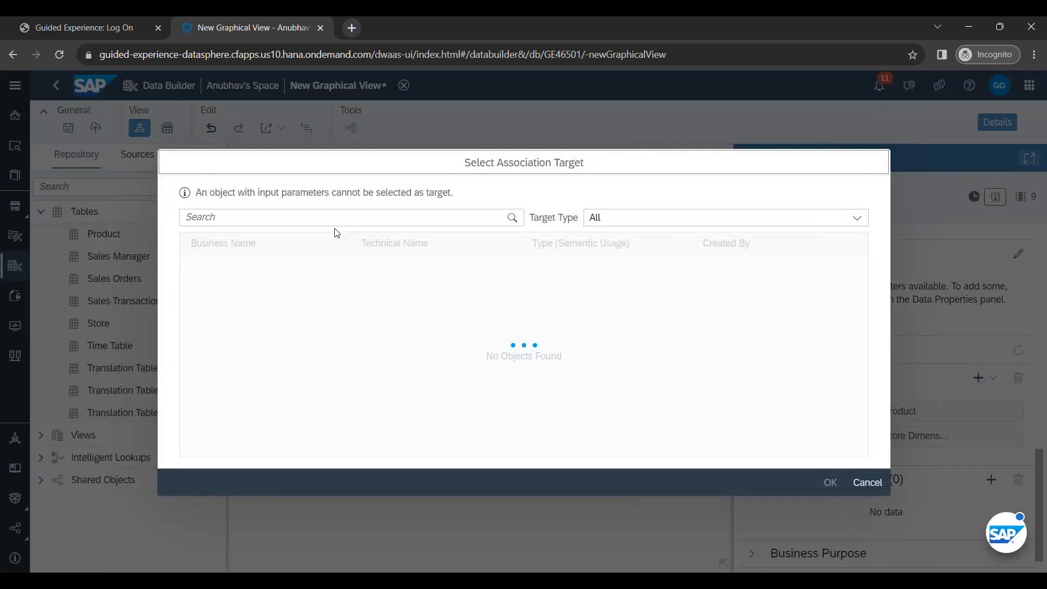
{"action": "left_click", "coordinate": [325, 287]}
{"action": "left_click", "coordinate": [830, 484]}
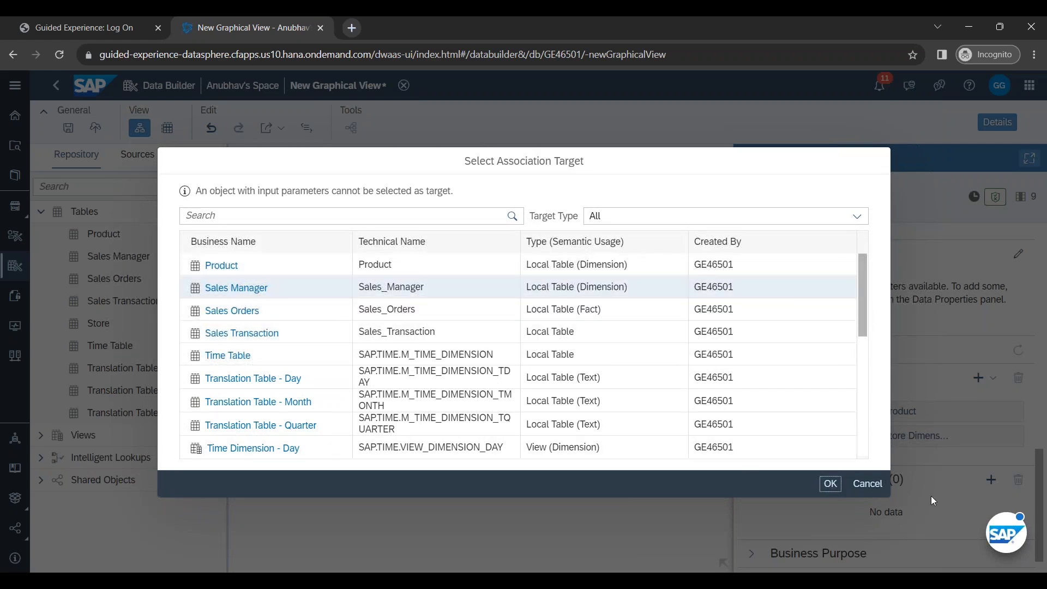
{"action": "scroll", "coordinate": [917, 496], "scroll_direction": "down", "scroll_amount": 5}
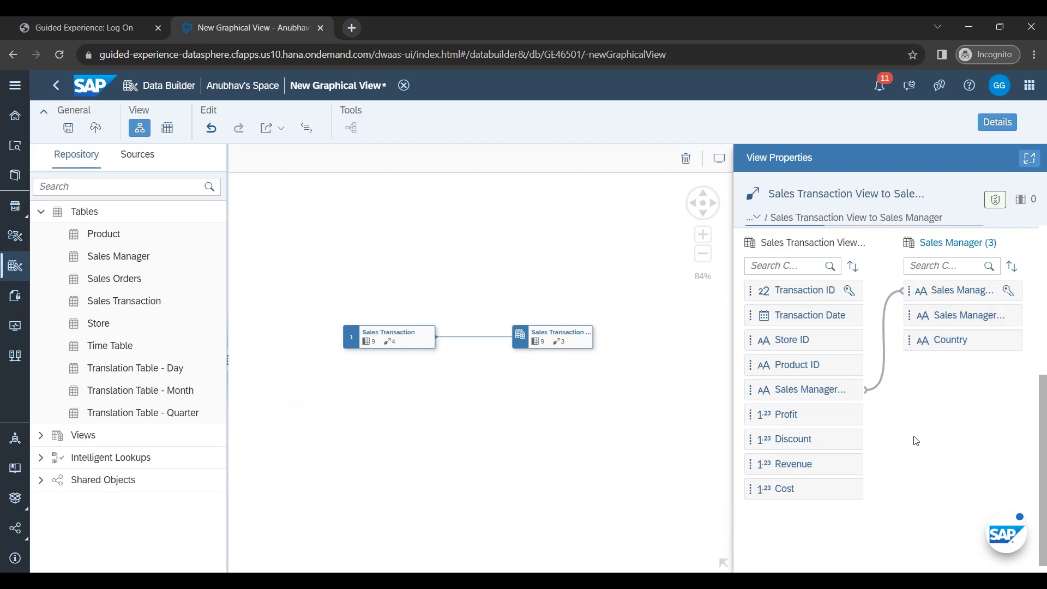
{"action": "scroll", "coordinate": [899, 409], "scroll_direction": "up", "scroll_amount": 5}
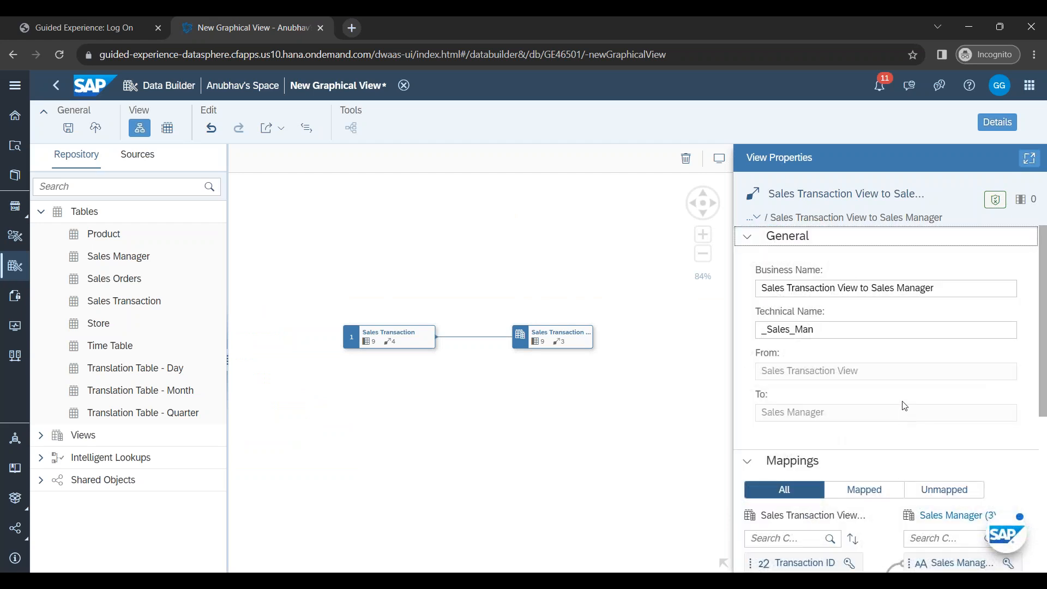
{"action": "left_click", "coordinate": [755, 219]}
{"action": "left_click", "coordinate": [763, 233]}
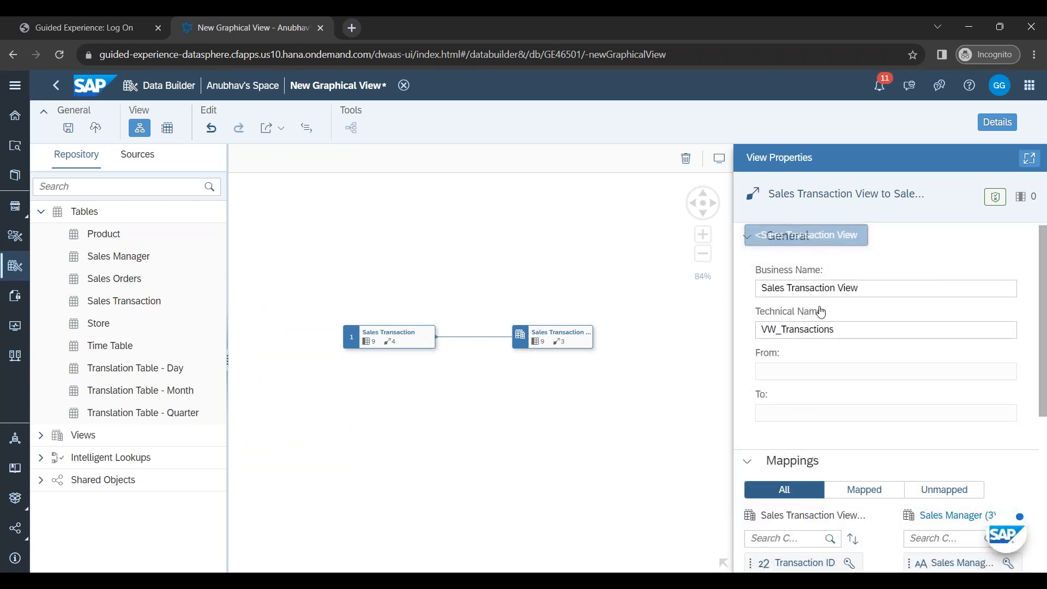
Step: Add an association from the Sales Transaction View to the Time Dimension - Day view, searching the targets for "Day"
{"action": "scroll", "coordinate": [818, 381], "scroll_direction": "down", "scroll_amount": 5}
{"action": "left_click", "coordinate": [979, 378]}
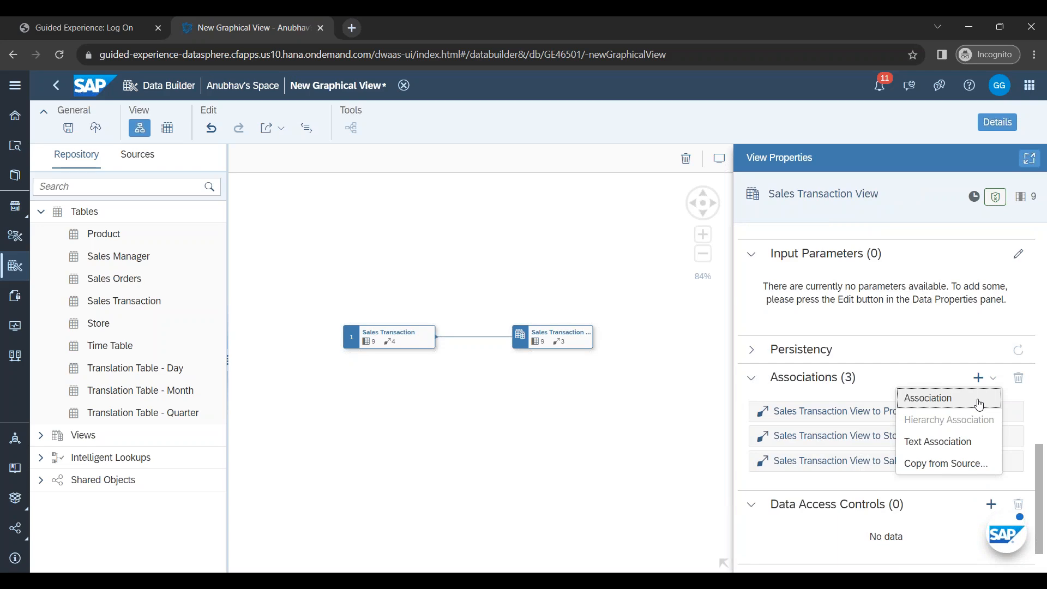
{"action": "left_click", "coordinate": [963, 400]}
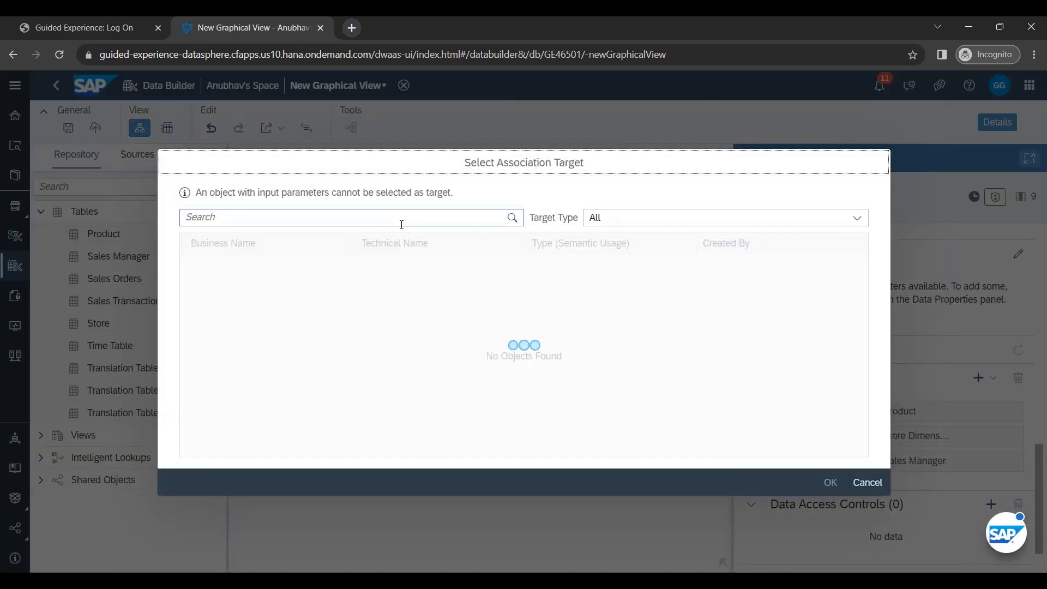
{"action": "left_click", "coordinate": [404, 213]}
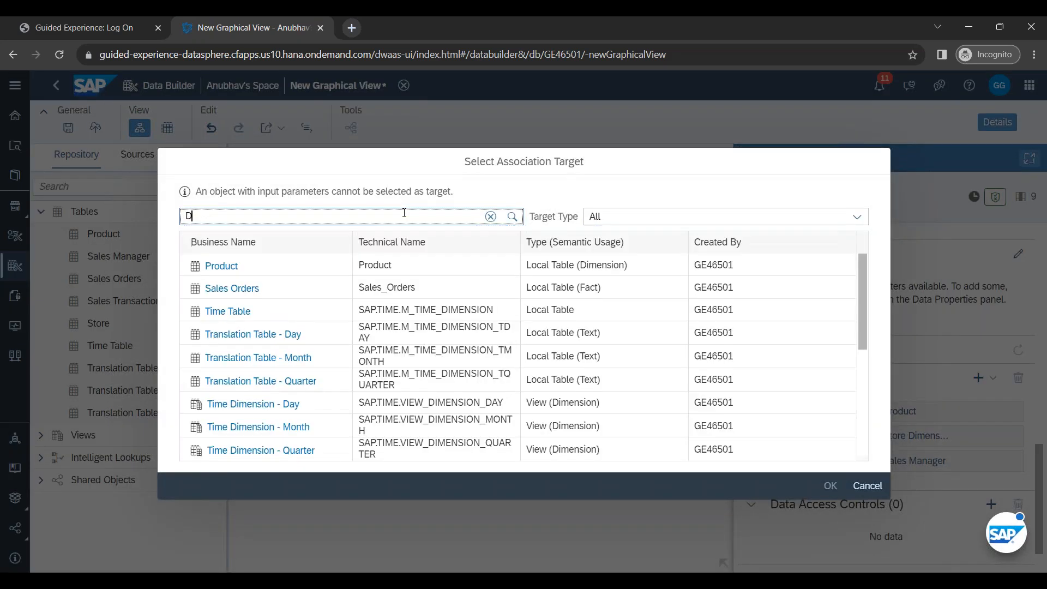
{"action": "type", "text": "Day"}
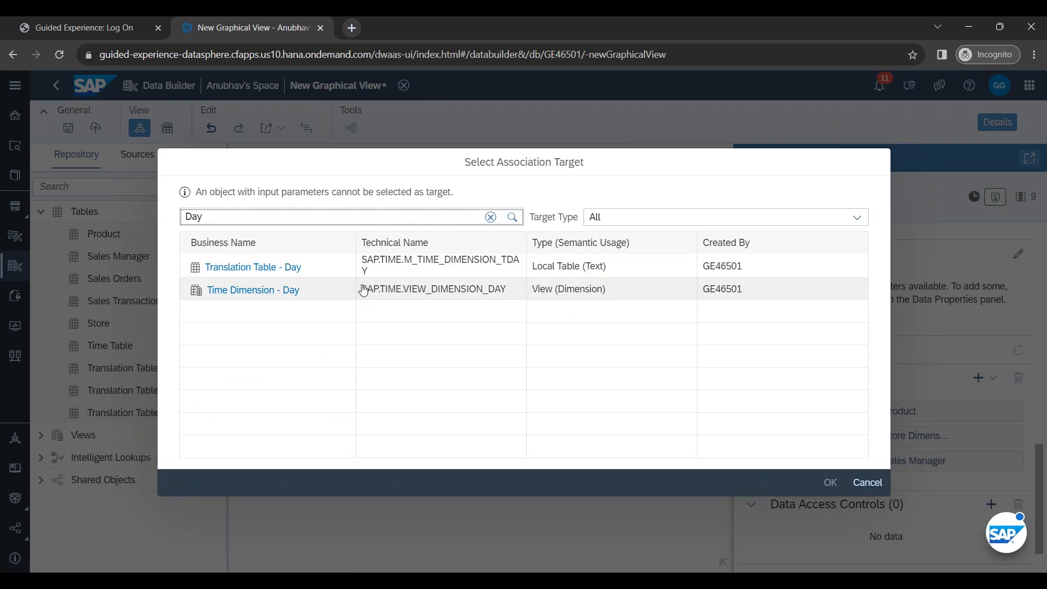
{"action": "left_click", "coordinate": [321, 294]}
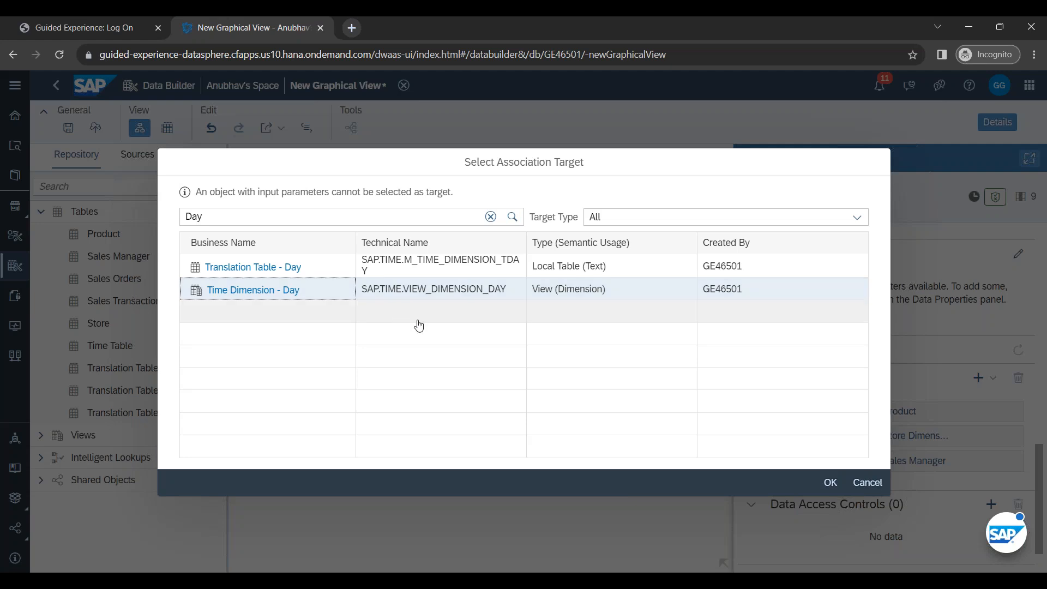
{"action": "left_click", "coordinate": [829, 482]}
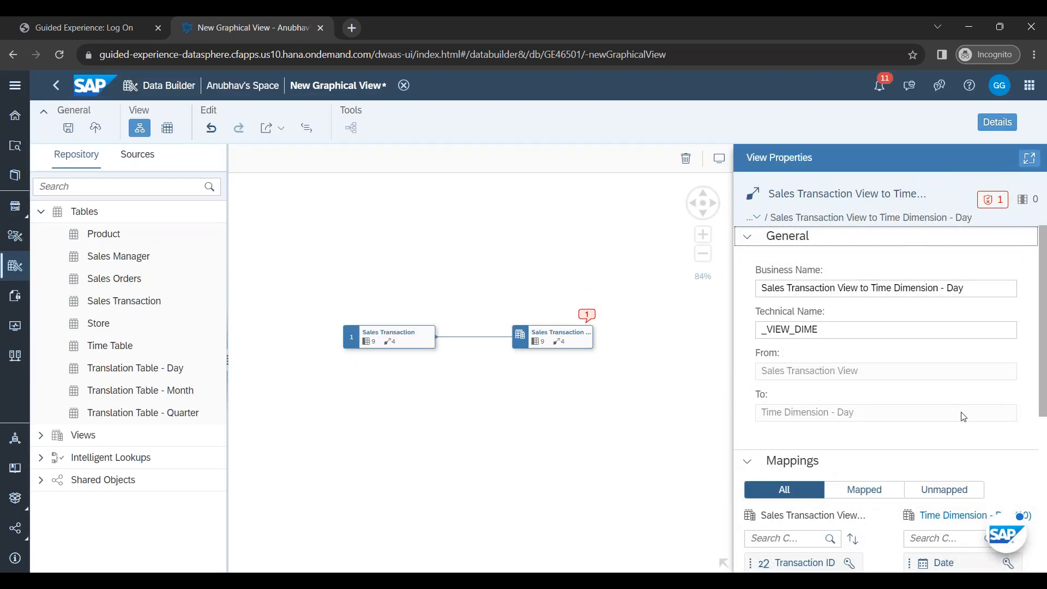
Step: Map Transaction Date to the Date column of Time Dimension - Day and return to the Sales Transaction View's properties
{"action": "scroll", "coordinate": [963, 417], "scroll_direction": "down", "scroll_amount": 2}
{"action": "scroll", "coordinate": [916, 448], "scroll_direction": "down", "scroll_amount": 5}
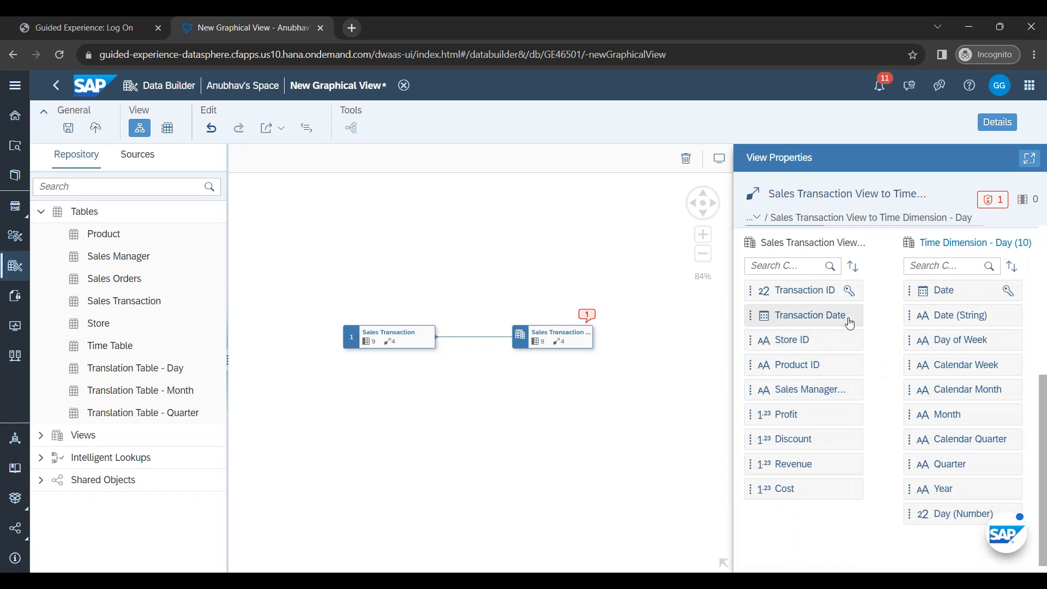
{"action": "left_click_drag", "start_coordinate": [910, 304], "coordinate": [930, 292]}
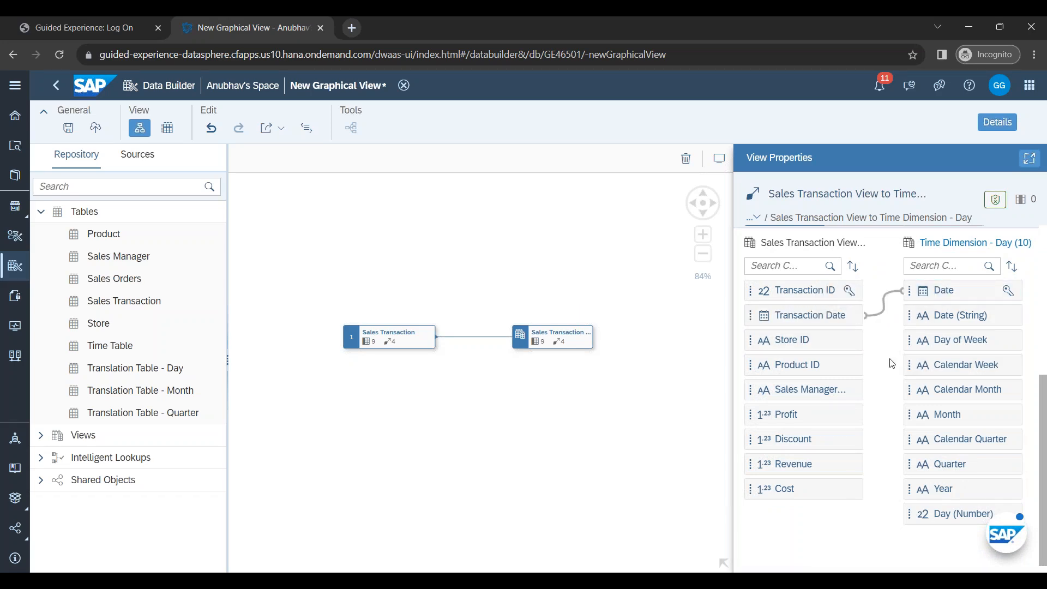
{"action": "left_click", "coordinate": [754, 217]}
{"action": "left_click", "coordinate": [766, 248]}
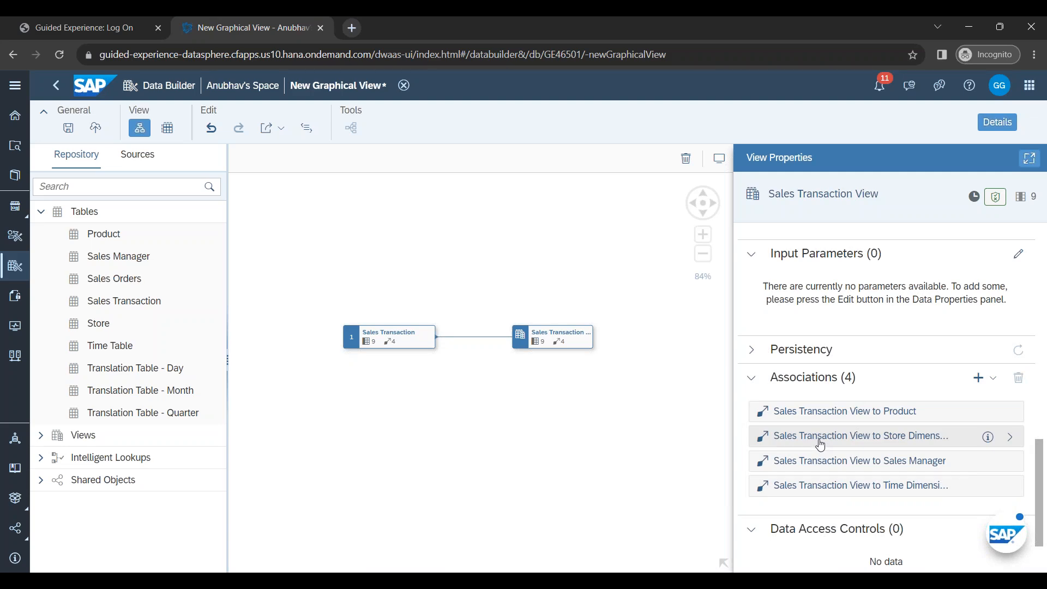
Step: Switch to the PowerPoint training deck and title the empty slide 47 "Association"
{"action": "left_click", "coordinate": [130, 580]}
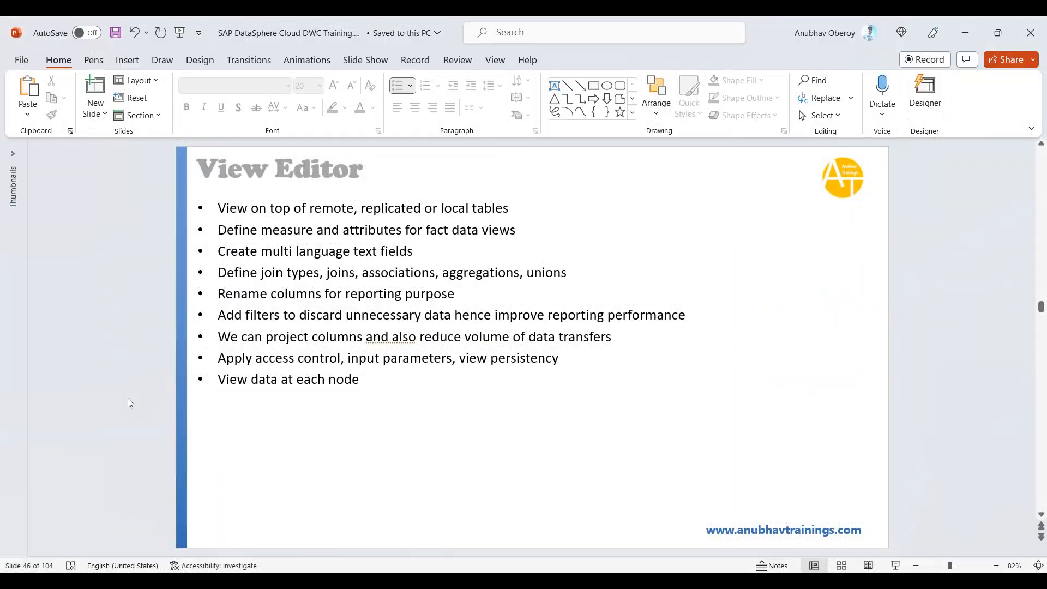
{"action": "left_click", "coordinate": [11, 154]}
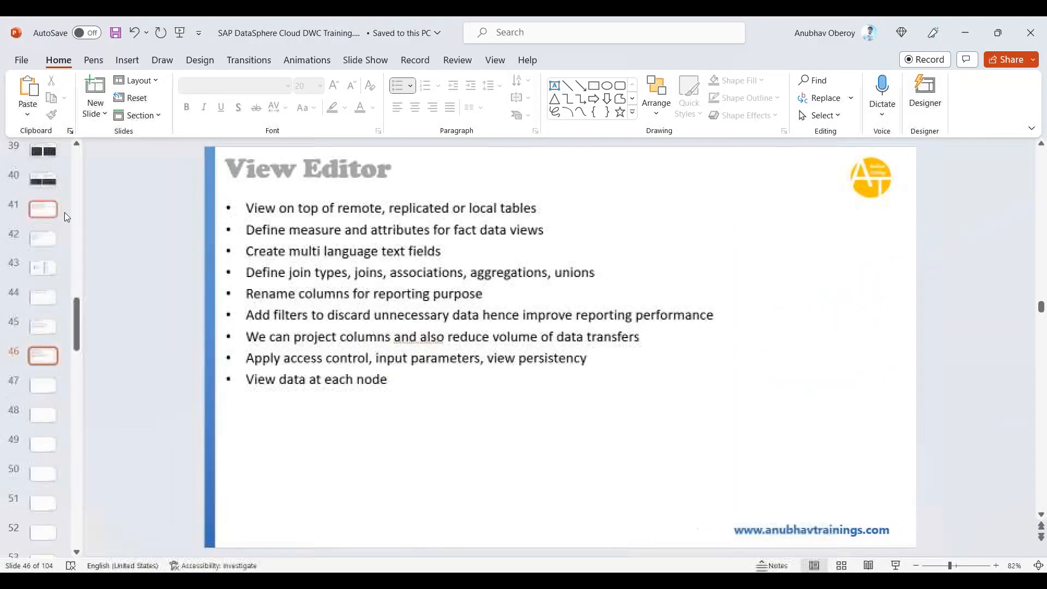
{"action": "left_click", "coordinate": [46, 389]}
{"action": "left_click", "coordinate": [269, 192]}
{"action": "type", "text": "Assoc"}
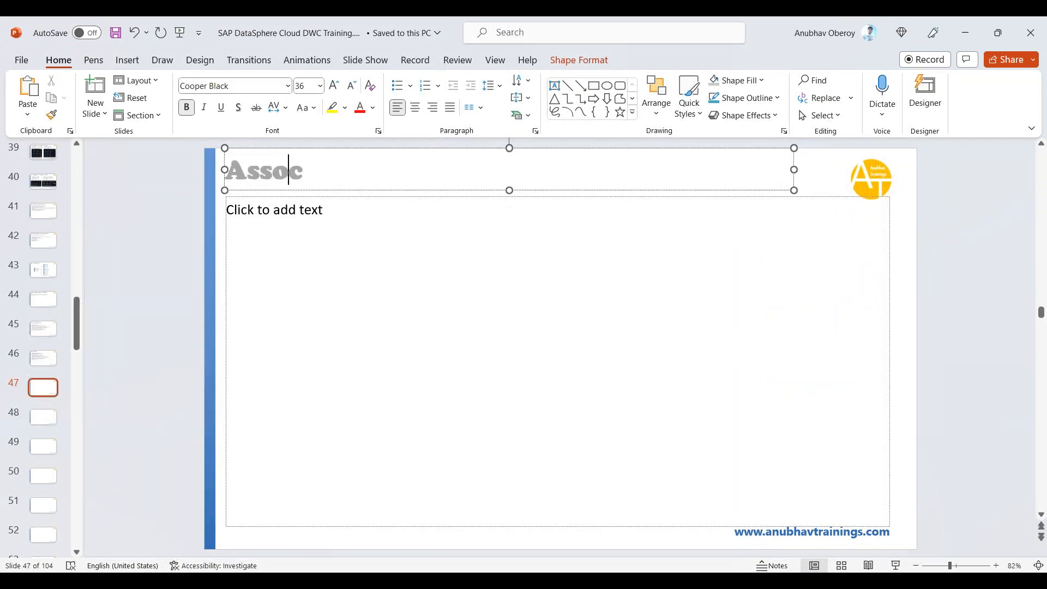
{"action": "type", "text": "iation"}
Step: Enter the slide's body text "An association is a relationship between entity and other entities"
{"action": "left_click", "coordinate": [284, 236]}
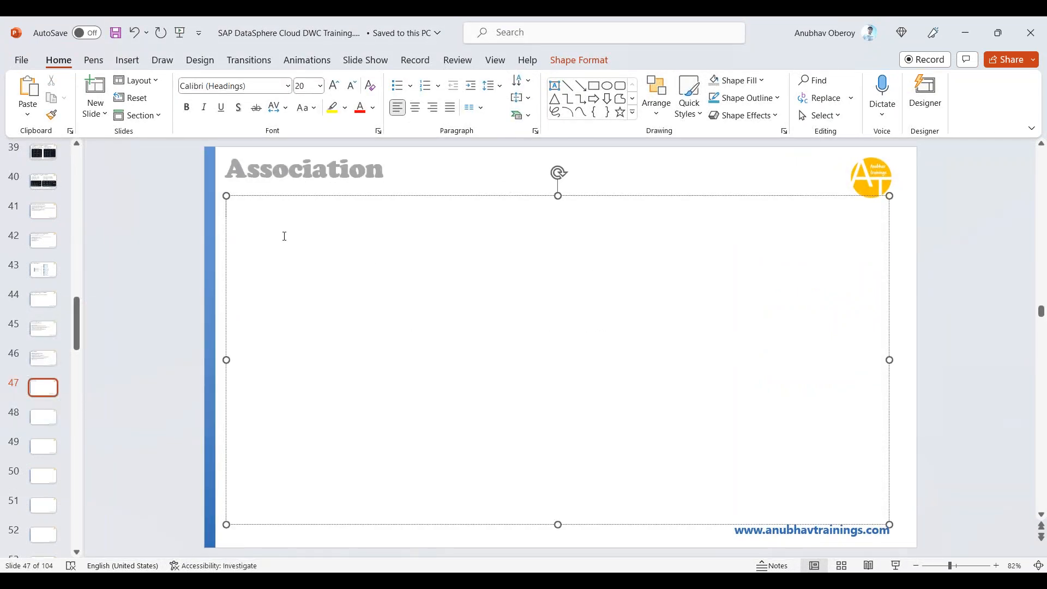
{"action": "type", "text": "An assocuia"}
{"action": "key", "text": "BackSpace"}
{"action": "key", "text": "BackSpace"}
{"action": "key", "text": "BackSpace"}
{"action": "type", "text": "iaiation is a relation"}
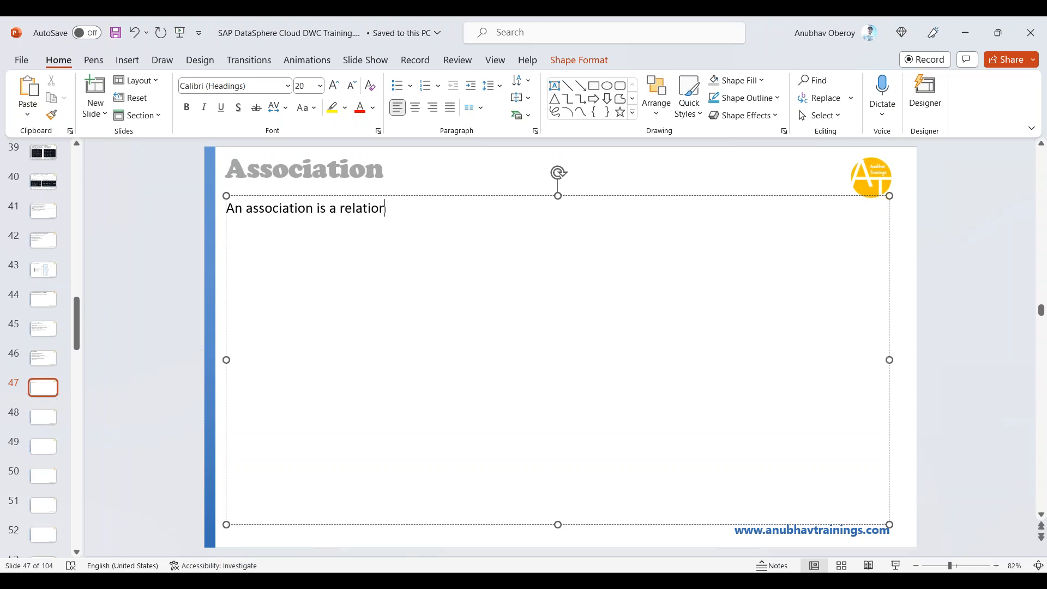
{"action": "type", "text": "ship betwene"}
{"action": "type", "text": " entity and"}
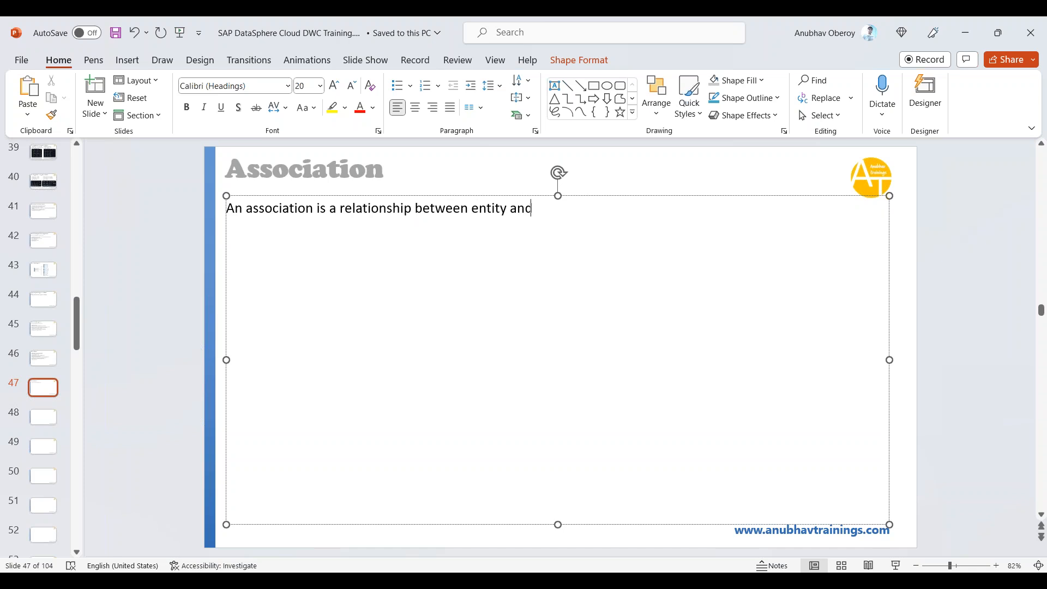
{"action": "type", "text": " other entities"}
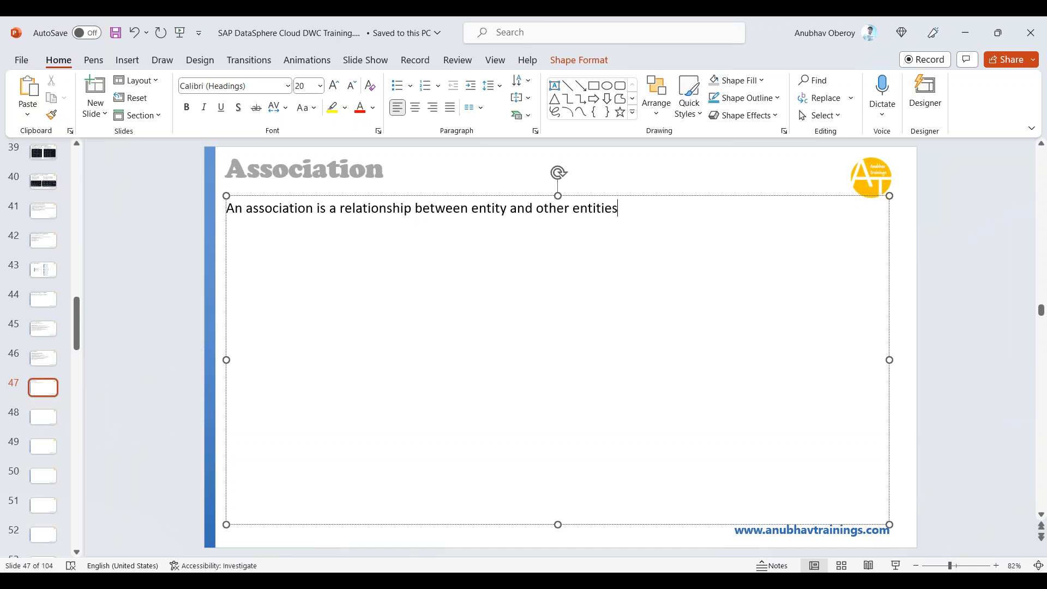
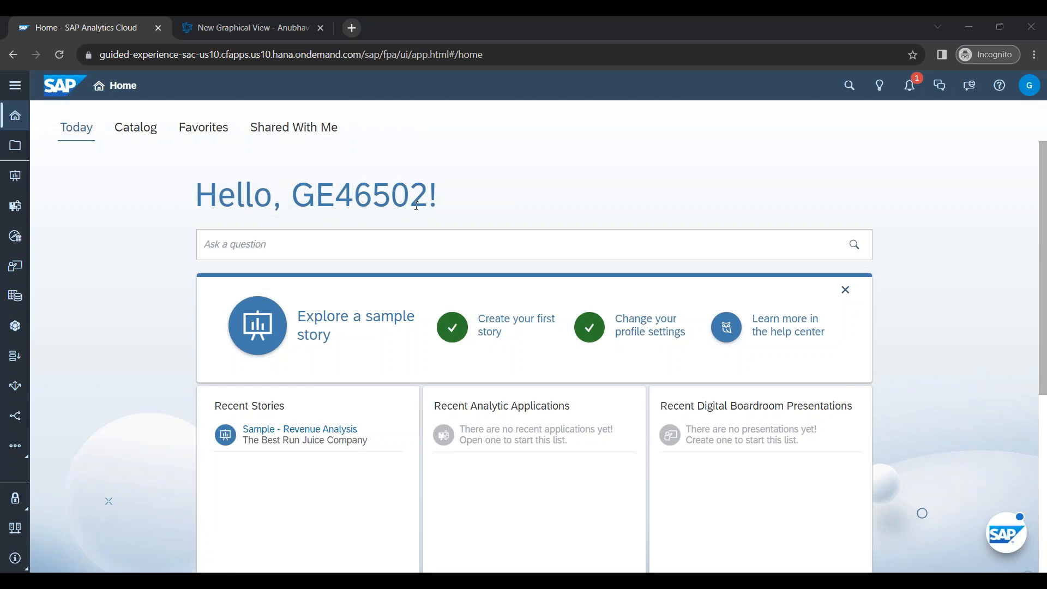
Step: Switch to SAP Datasphere, check the signed-in user's profile and open the user's own space in Space Management
{"action": "left_click", "coordinate": [247, 28]}
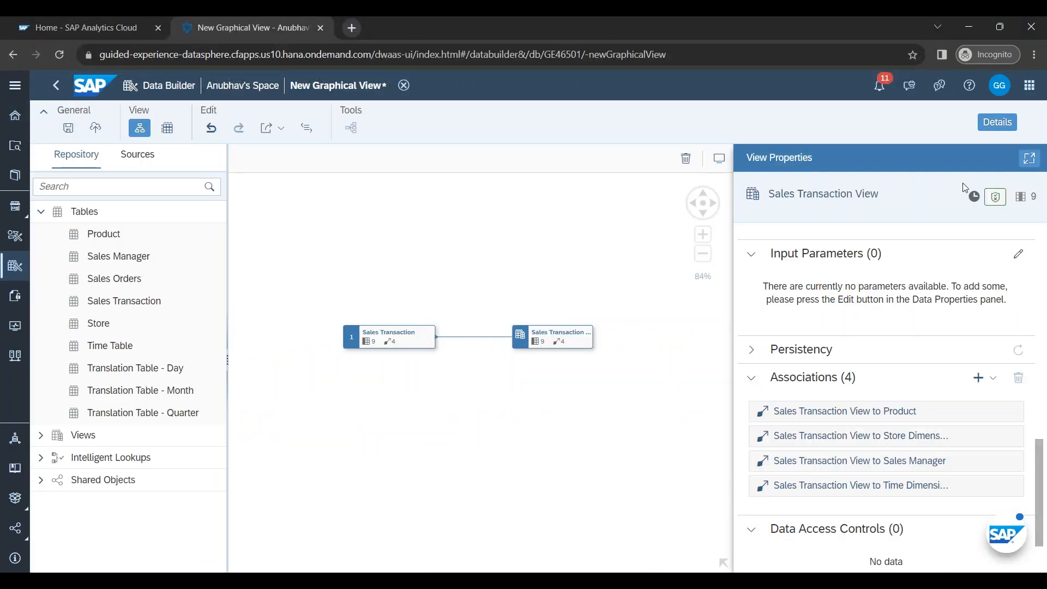
{"action": "left_click", "coordinate": [999, 87]}
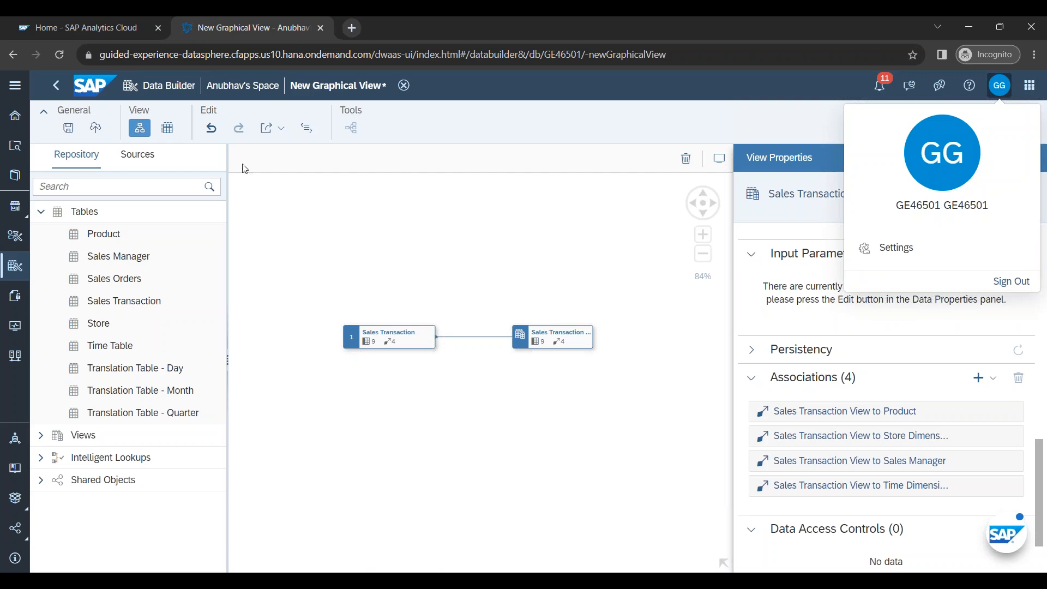
{"action": "left_click", "coordinate": [15, 85]}
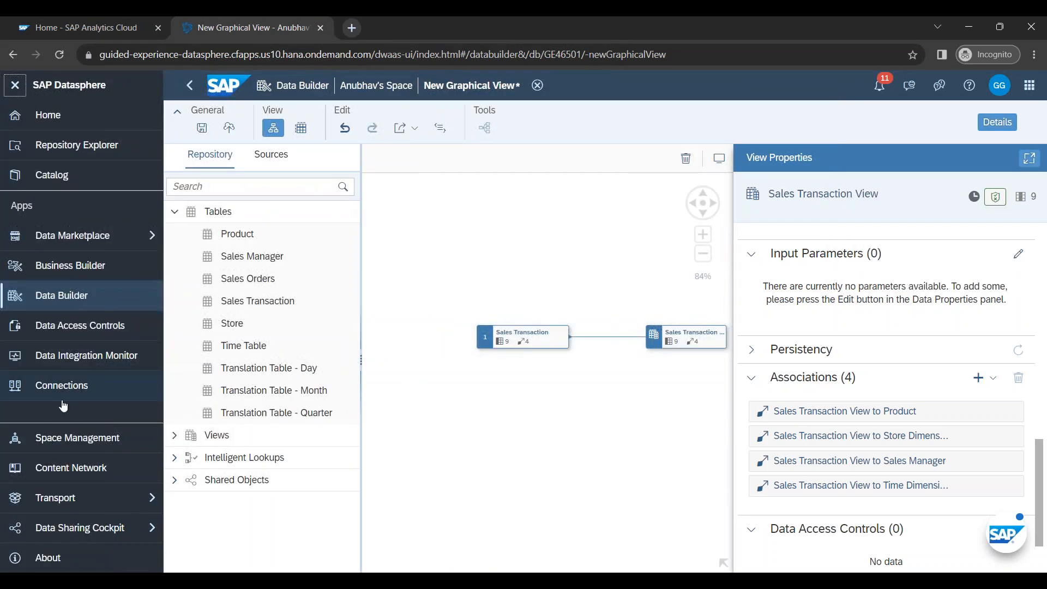
{"action": "left_click", "coordinate": [42, 437]}
{"action": "left_click", "coordinate": [567, 352]}
{"action": "left_click", "coordinate": [564, 385]}
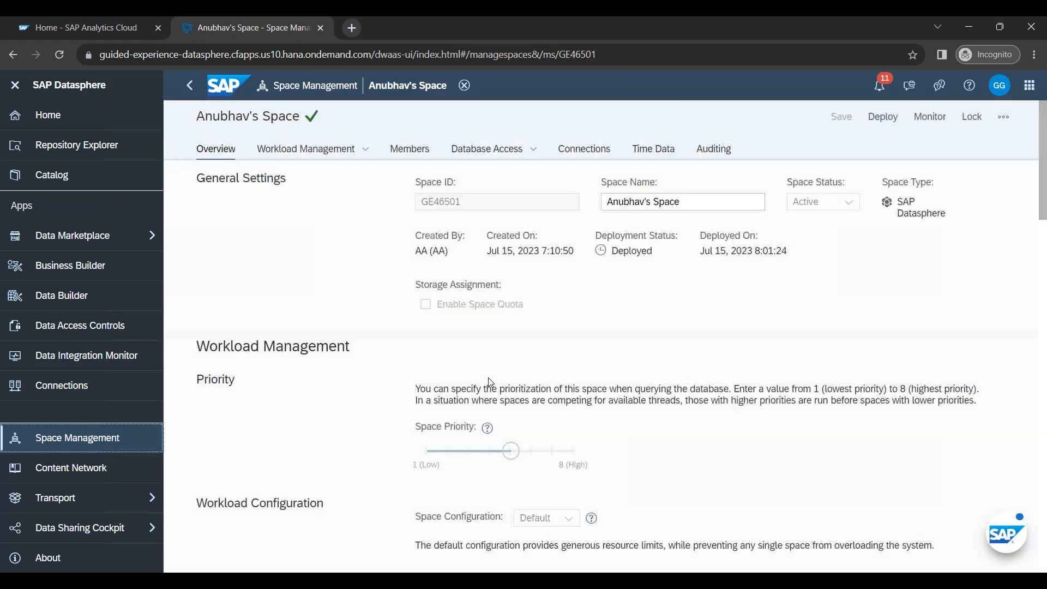
Step: Check the space's member assignment, compare its Space ID with the signed-in user and copy the Space ID
{"action": "scroll", "coordinate": [526, 376], "scroll_direction": "down", "scroll_amount": 5}
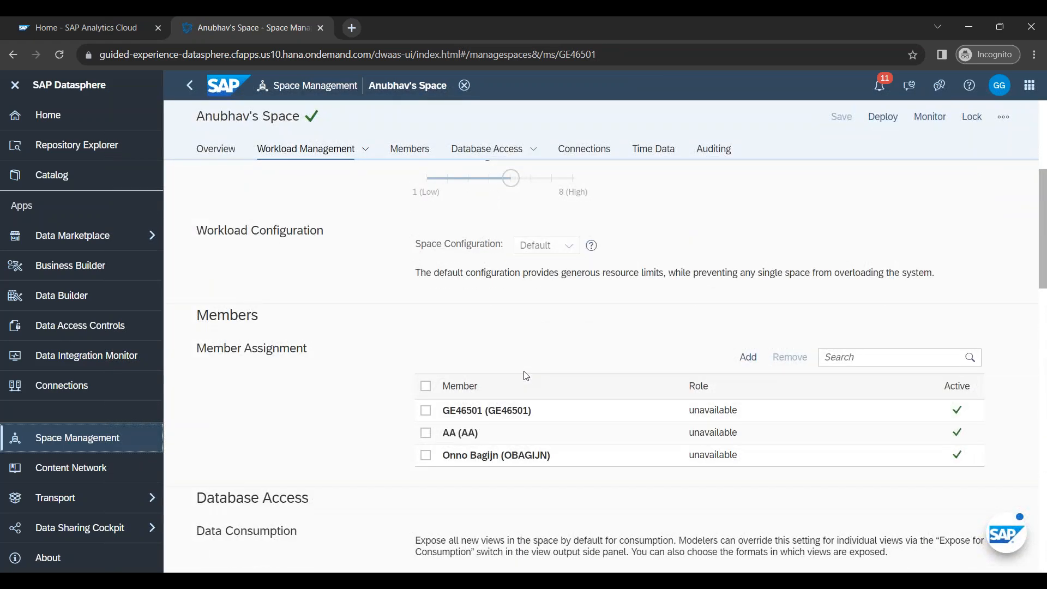
{"action": "scroll", "coordinate": [526, 376], "scroll_direction": "up", "scroll_amount": 5}
{"action": "left_click", "coordinate": [450, 204]}
{"action": "double_click", "coordinate": [453, 208]}
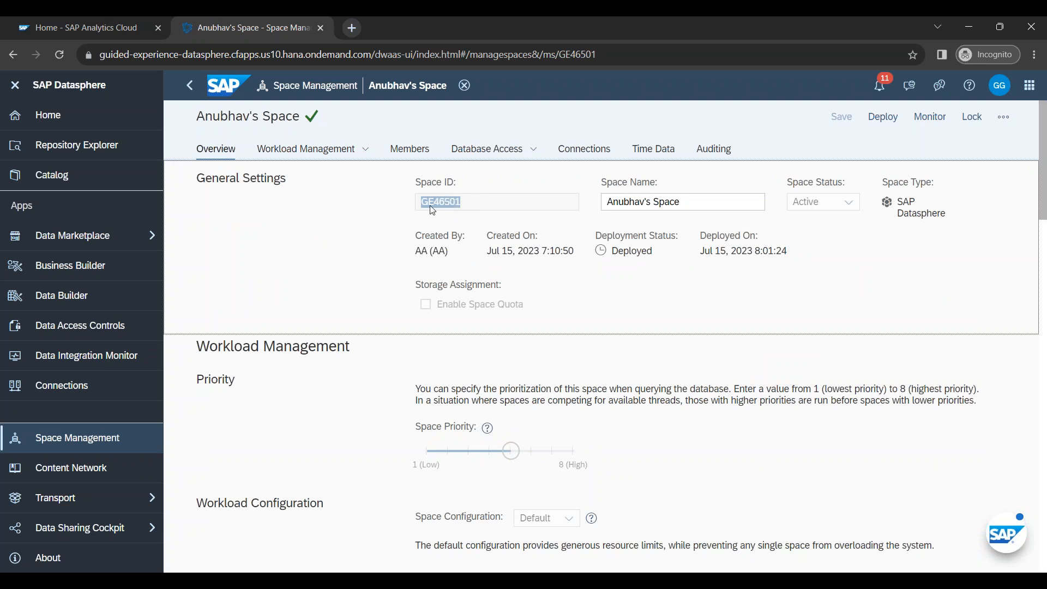
{"action": "left_click", "coordinate": [465, 234]}
{"action": "double_click", "coordinate": [471, 209]}
{"action": "left_click", "coordinate": [999, 87]}
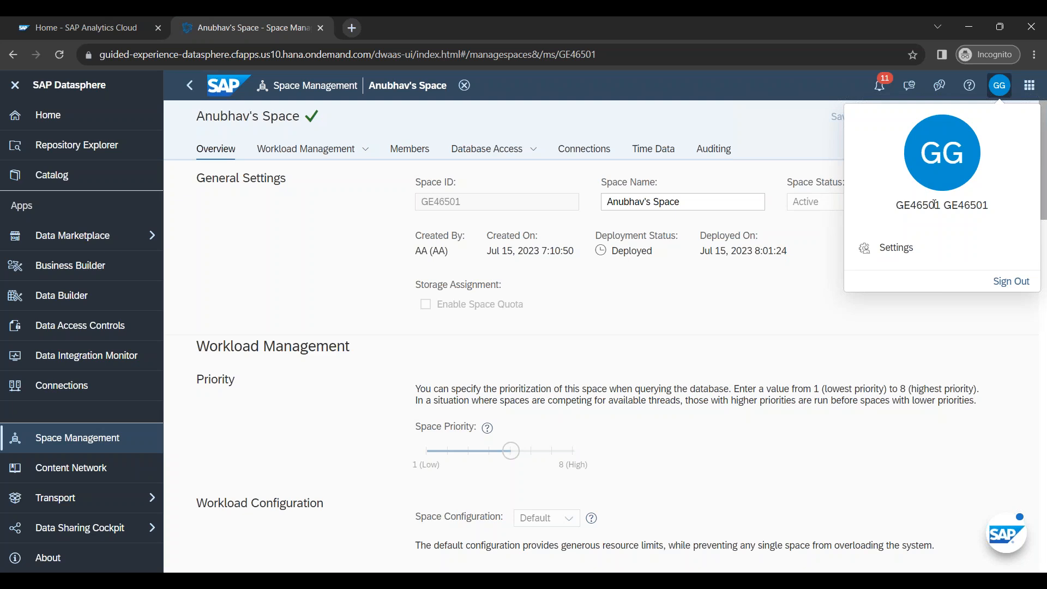
{"action": "double_click", "coordinate": [458, 204]}
{"action": "right_click", "coordinate": [457, 205]}
{"action": "left_click", "coordinate": [489, 214]}
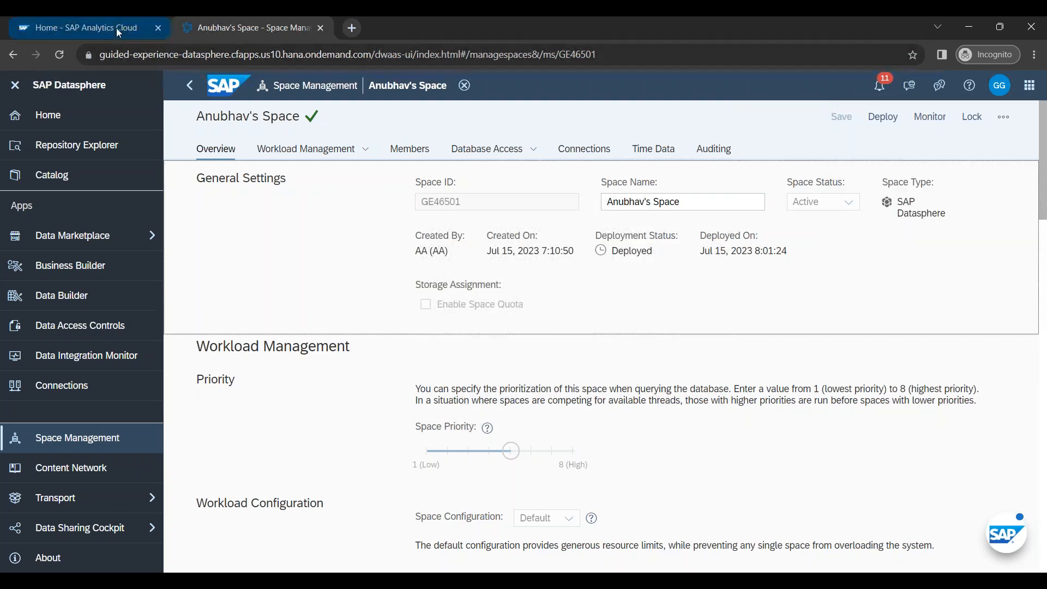
Step: Switch to SAP Analytics Cloud and start a new live data connection to SAP Datasphere among the Connections
{"action": "left_click", "coordinate": [88, 28]}
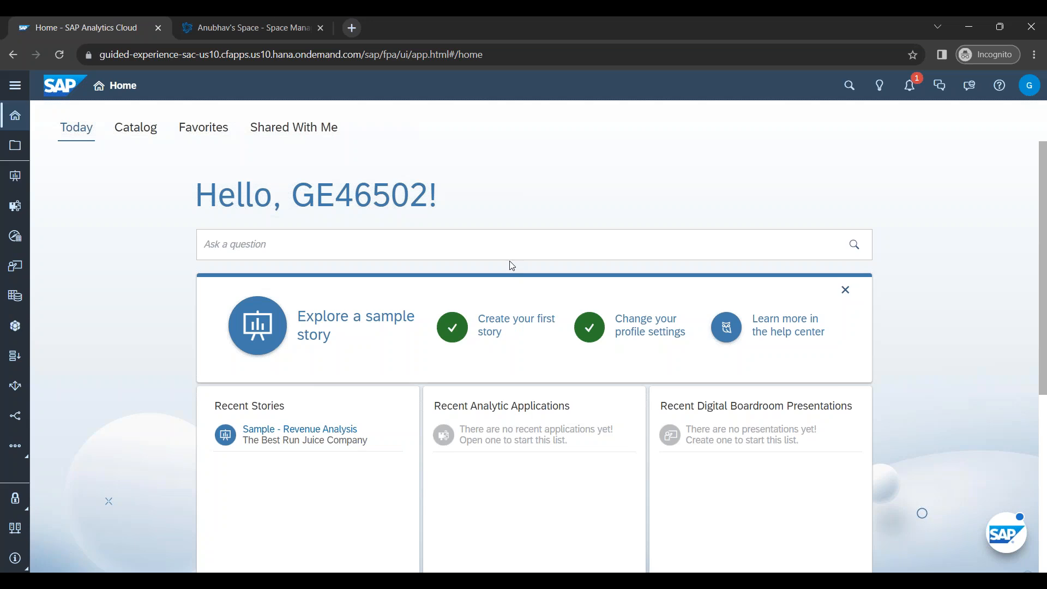
{"action": "left_click", "coordinate": [16, 87]}
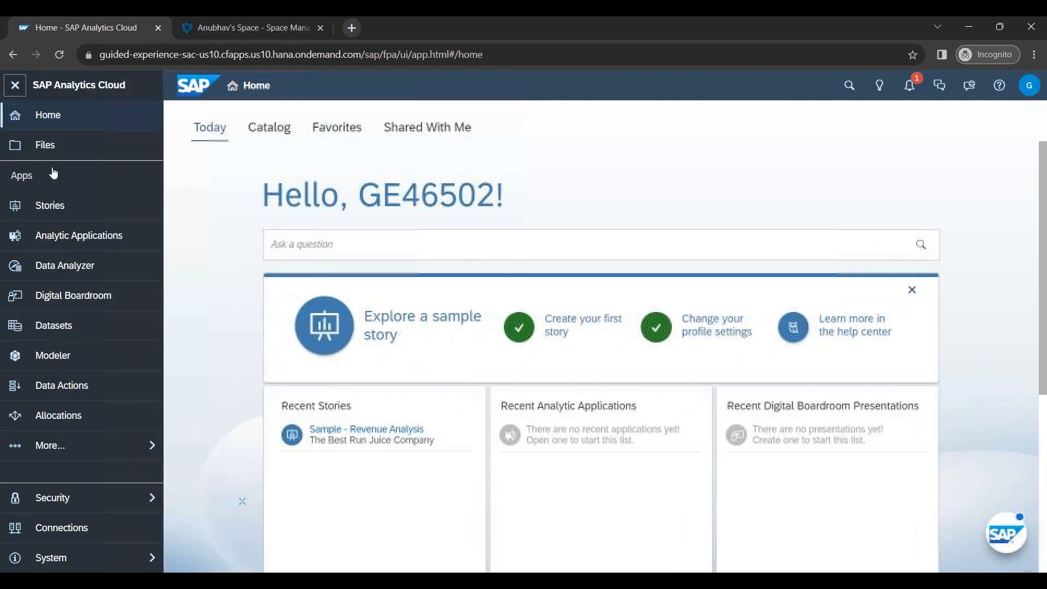
{"action": "left_click", "coordinate": [90, 528]}
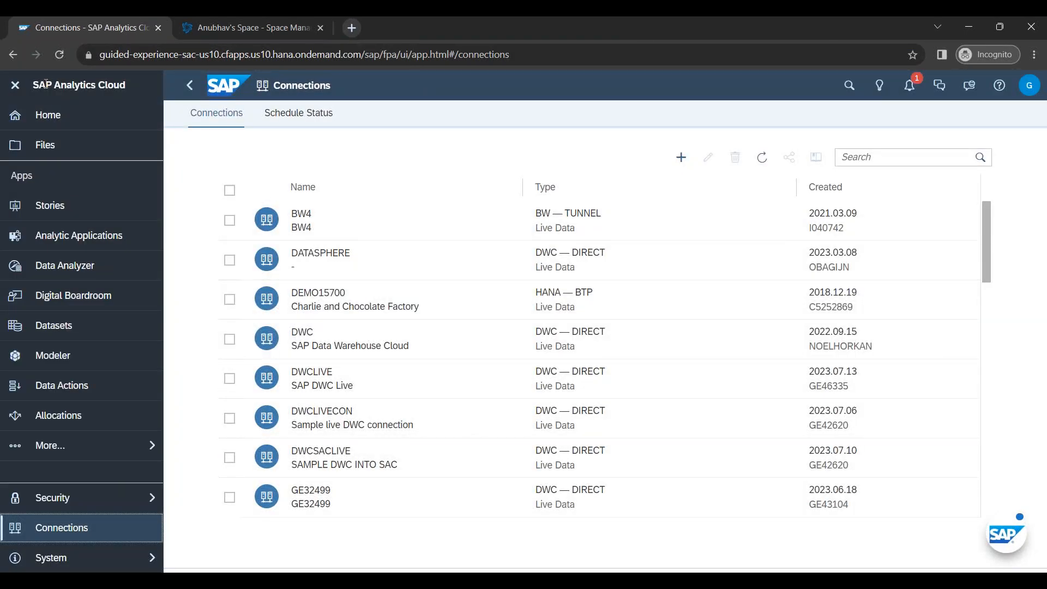
{"action": "left_click", "coordinate": [16, 86]}
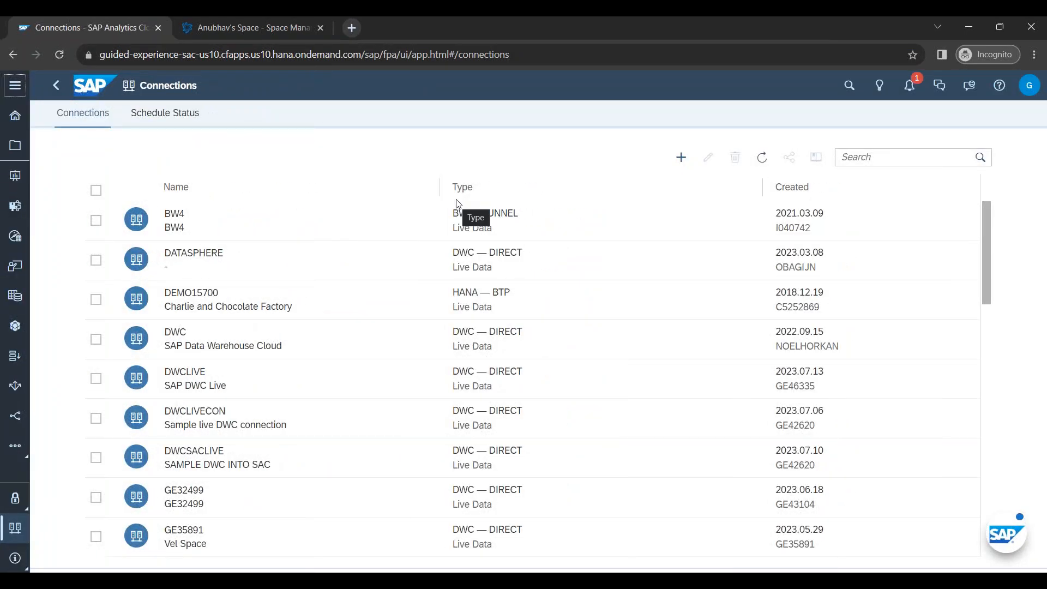
{"action": "left_click", "coordinate": [681, 157]}
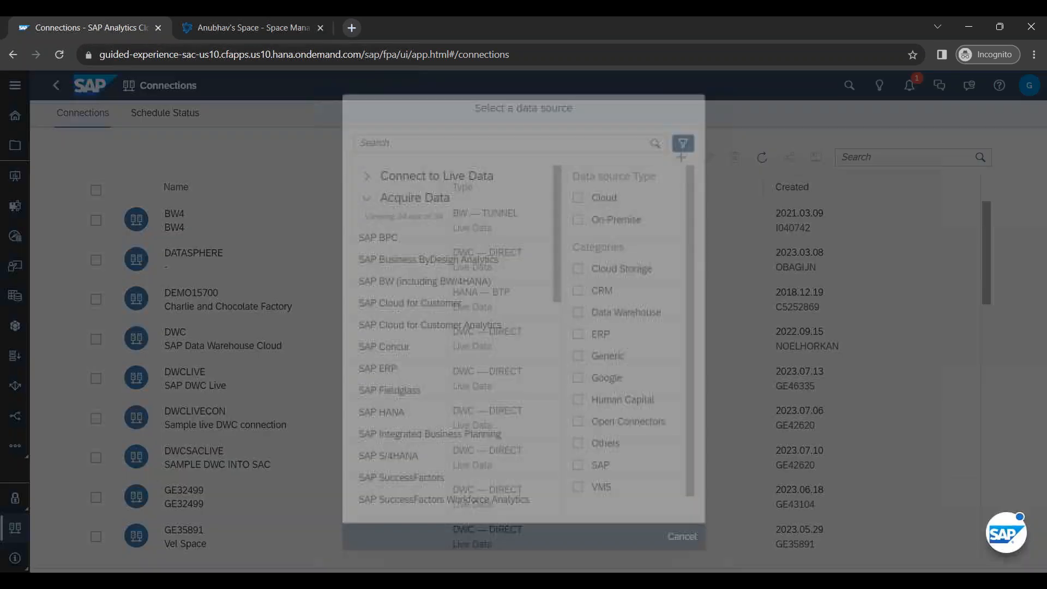
{"action": "left_click", "coordinate": [366, 176]}
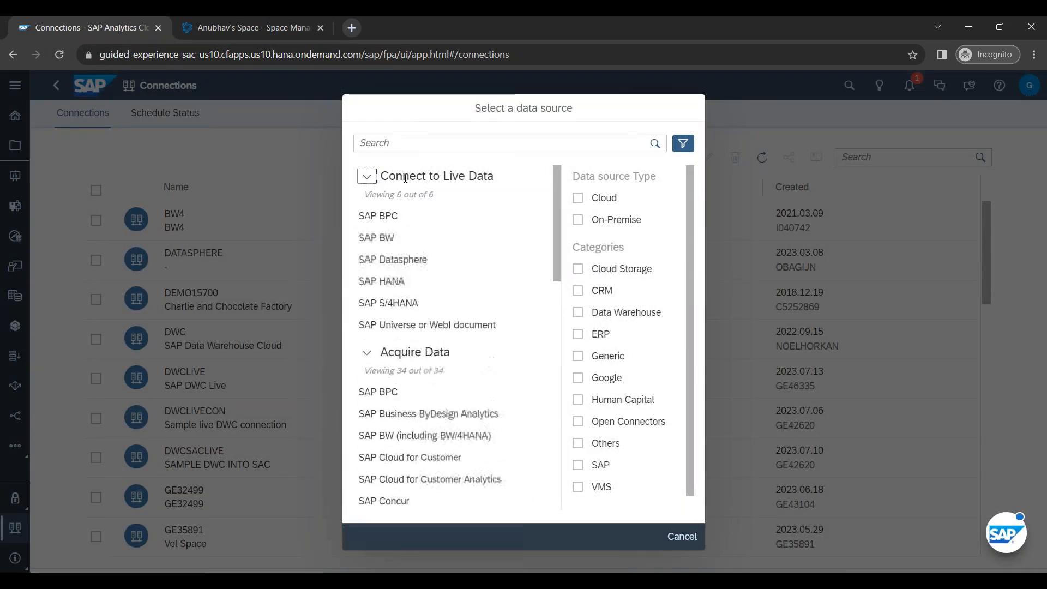
{"action": "left_click", "coordinate": [395, 264]}
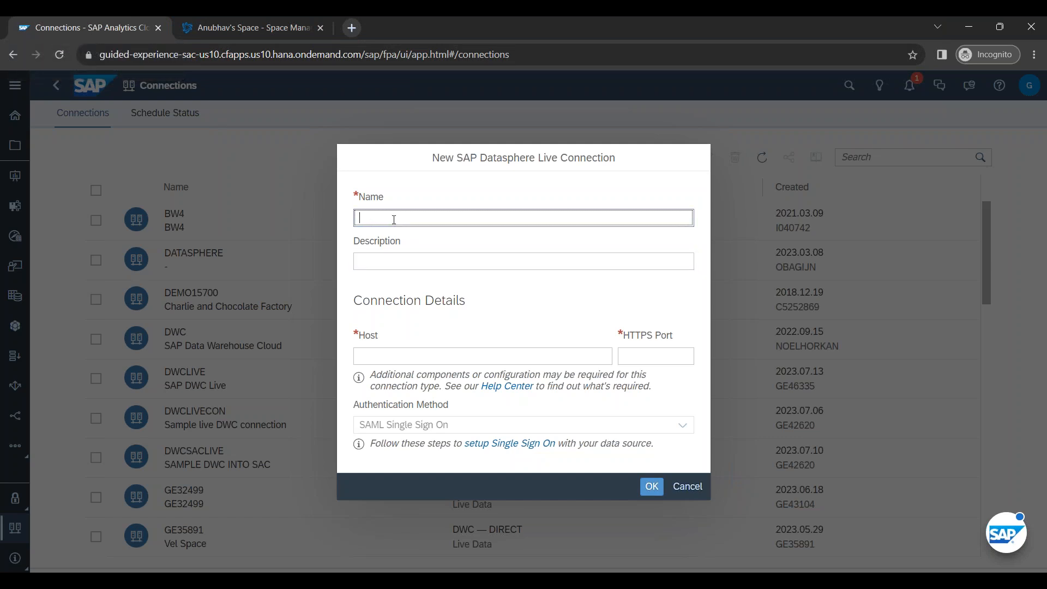
Step: Name the live connection with the copied Space ID and describe it as the owner's Datasphere Live Connection for Anubhav Trainings
{"action": "key", "text": "ctrl+v"}
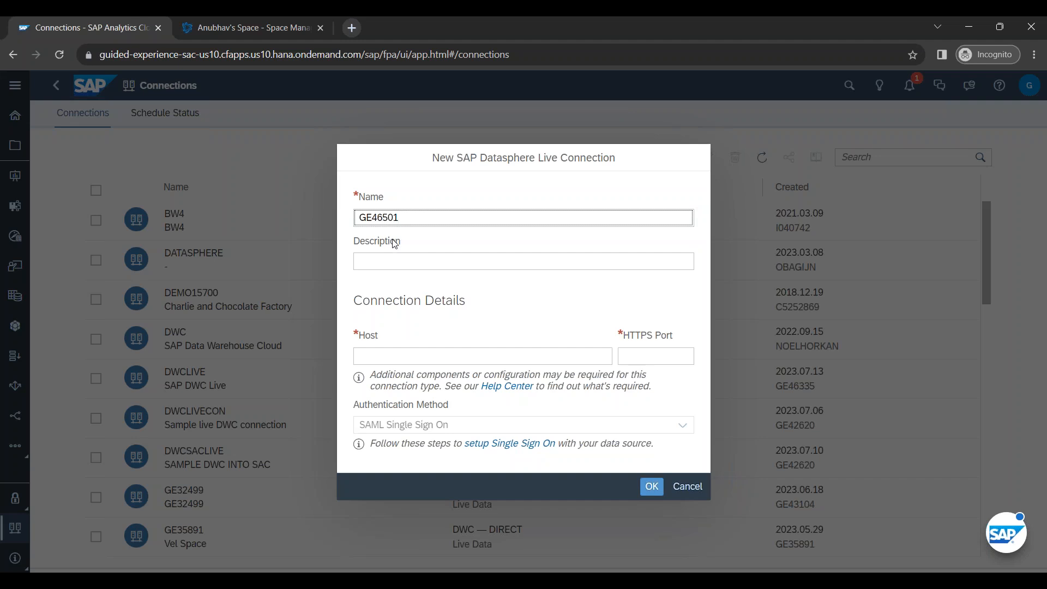
{"action": "left_click_drag", "start_coordinate": [410, 218], "coordinate": [323, 219]}
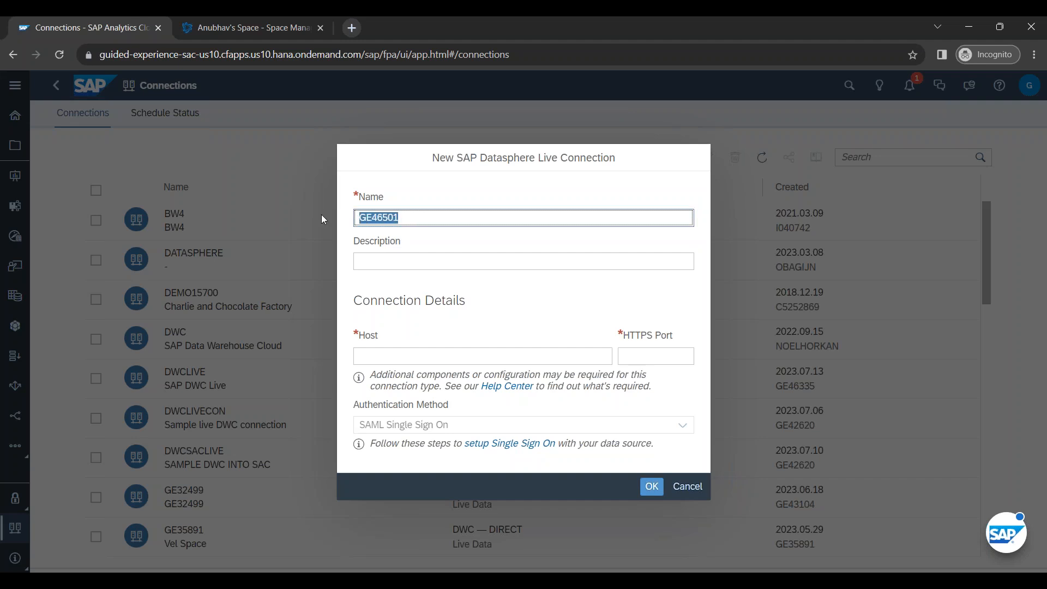
{"action": "left_click", "coordinate": [428, 217]}
{"action": "key", "text": "Tab"}
{"action": "type", "text": "An"}
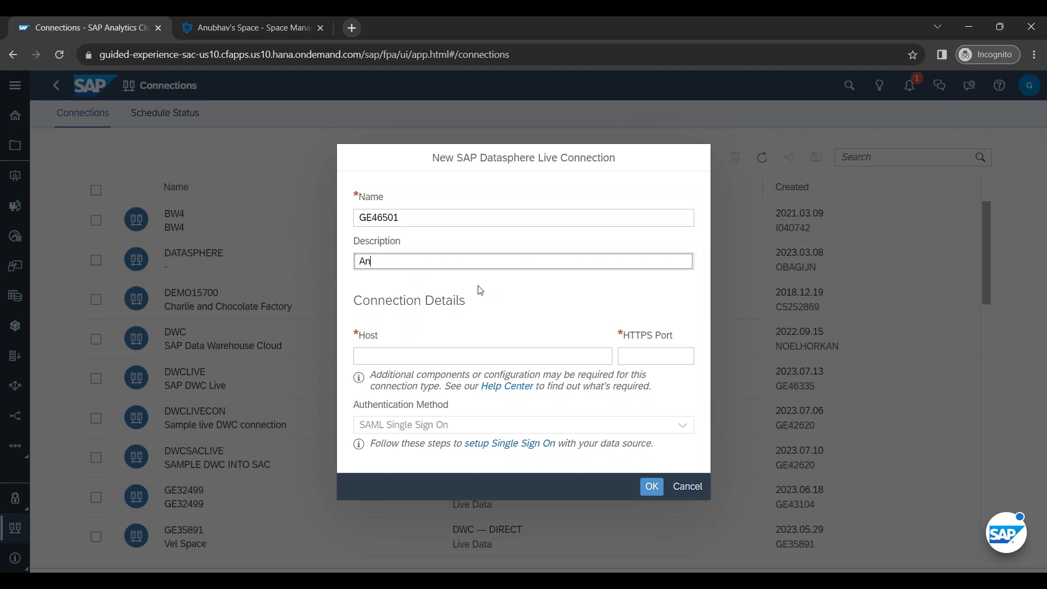
{"action": "type", "text": "ubhav Datasphere Luive Connect"}
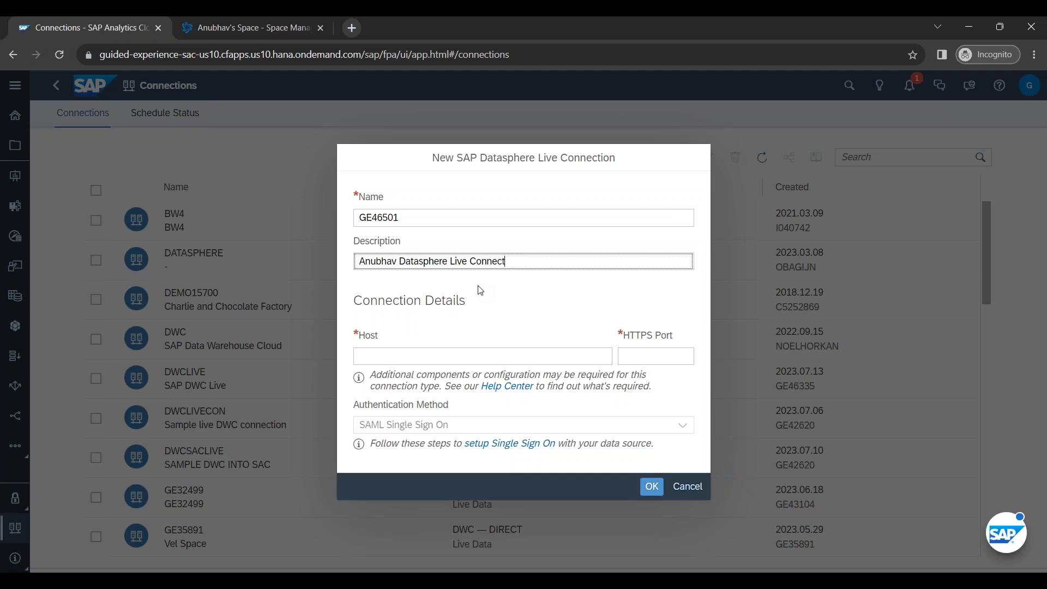
{"action": "type", "text": "ion - Anubhav Trainings"}
{"action": "left_click", "coordinate": [461, 357]}
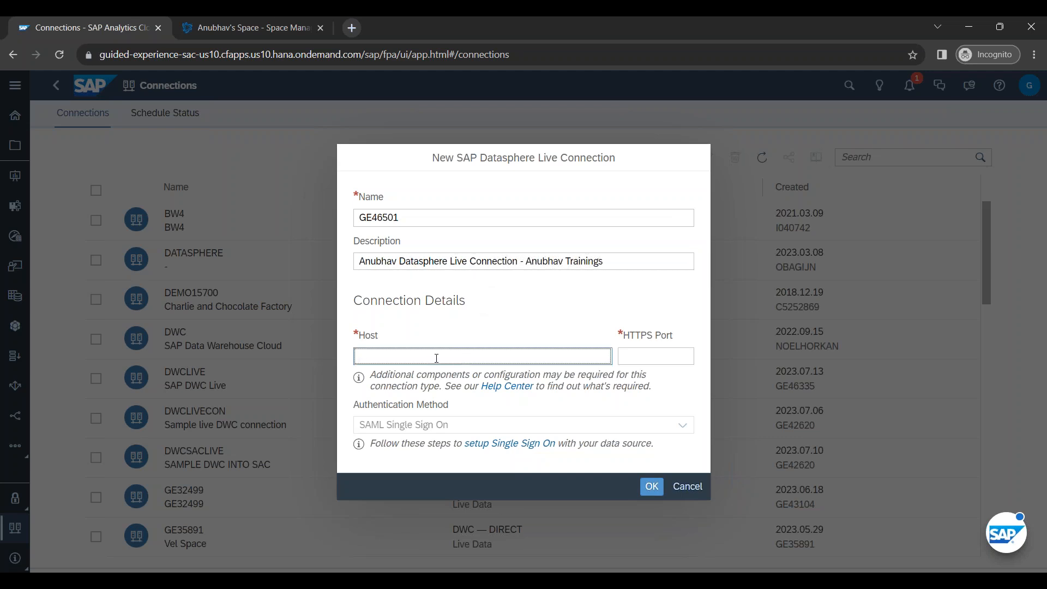
{"action": "left_click", "coordinate": [251, 34]}
{"action": "left_click_drag", "start_coordinate": [373, 54], "coordinate": [103, 55]}
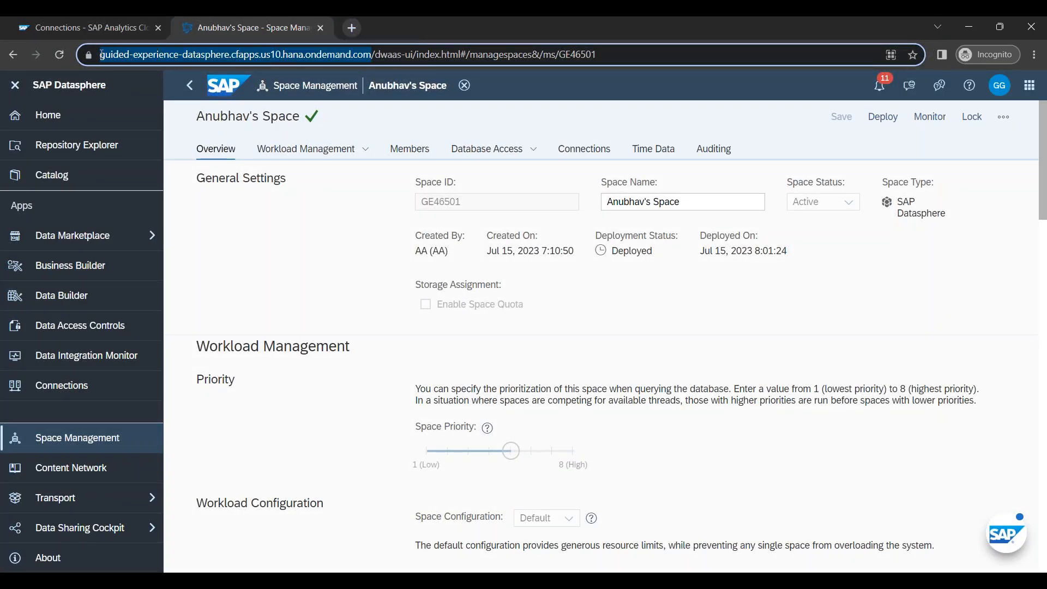
{"action": "left_click", "coordinate": [43, 22]}
{"action": "key", "text": "ctrl+v"}
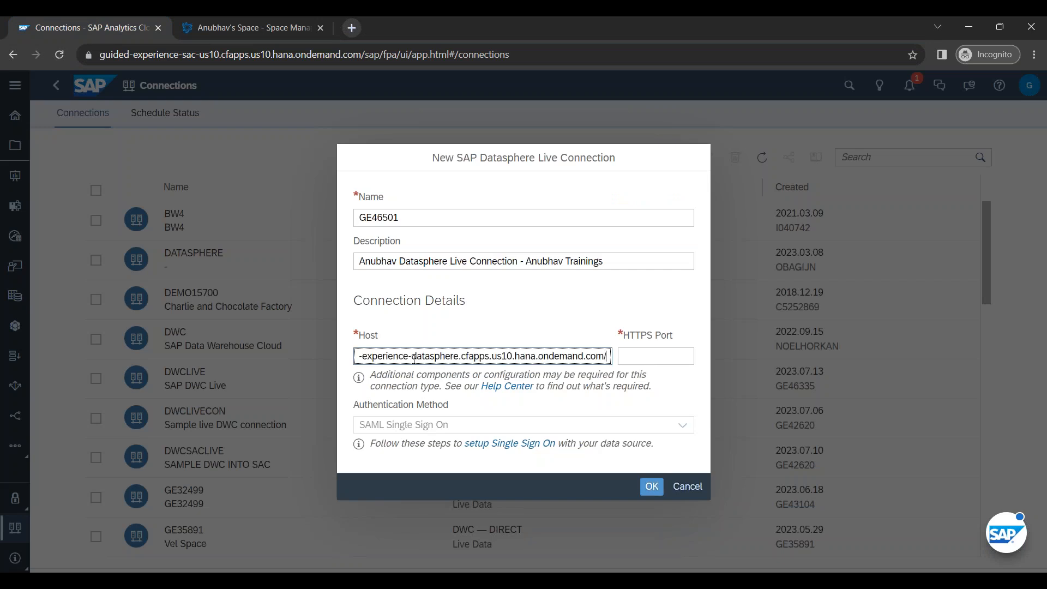
{"action": "key", "text": "Home"}
{"action": "key", "text": "Delete"}
{"action": "key", "text": "Delete"}
{"action": "key", "text": "Delete"}
{"action": "key", "text": "Delete"}
{"action": "key", "text": "Delete"}
{"action": "key", "text": "Delete"}
{"action": "key", "text": "Delete"}
{"action": "key", "text": "Delete"}
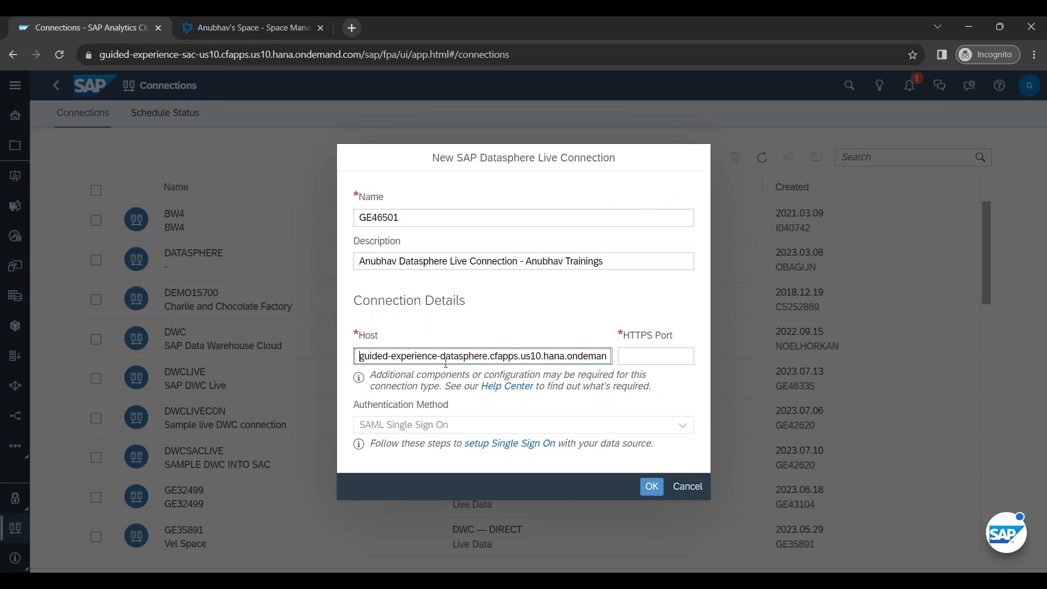
{"action": "left_click", "coordinate": [663, 355]}
{"action": "type", "text": "443"}
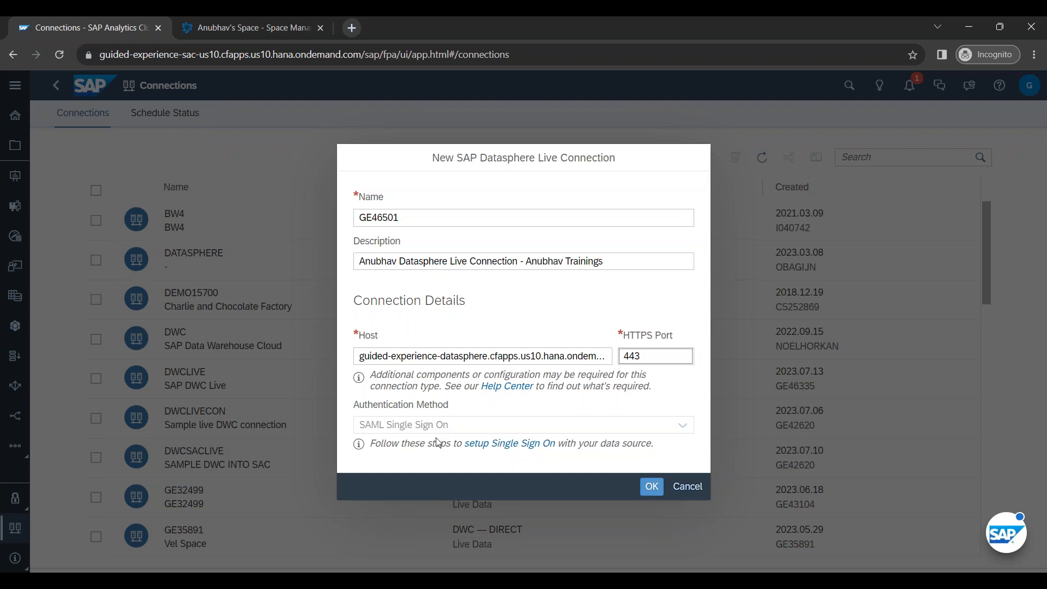
Step: Review the connection's name and host, and compare the name with the signed-in user's profile in SAP Datasphere
{"action": "left_click", "coordinate": [407, 218]}
{"action": "double_click", "coordinate": [369, 219]}
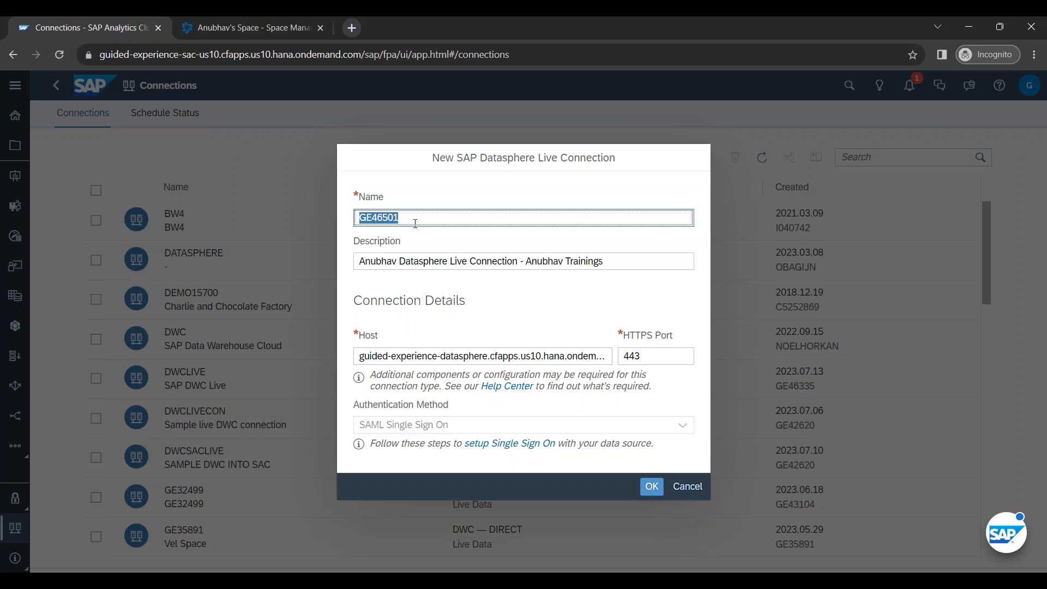
{"action": "triple_click", "coordinate": [499, 355]}
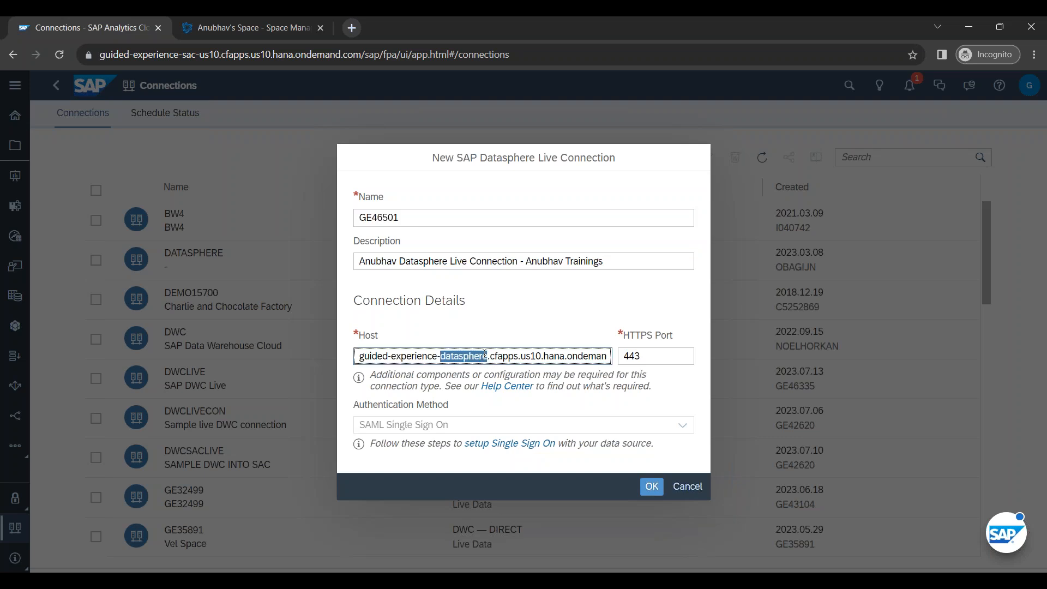
{"action": "double_click", "coordinate": [530, 356]}
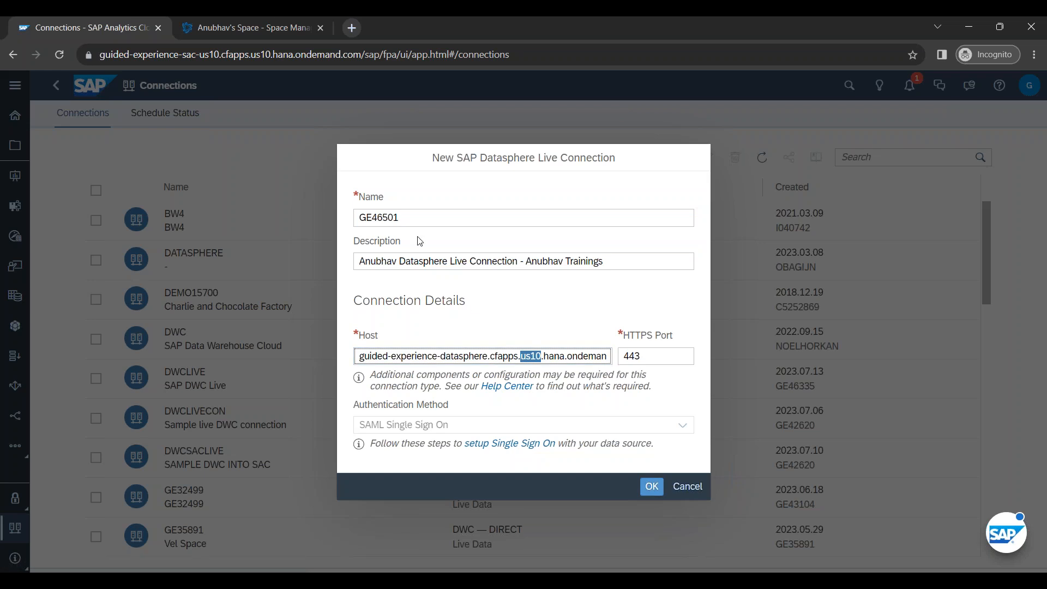
{"action": "left_click", "coordinate": [404, 218]}
{"action": "double_click", "coordinate": [404, 218]}
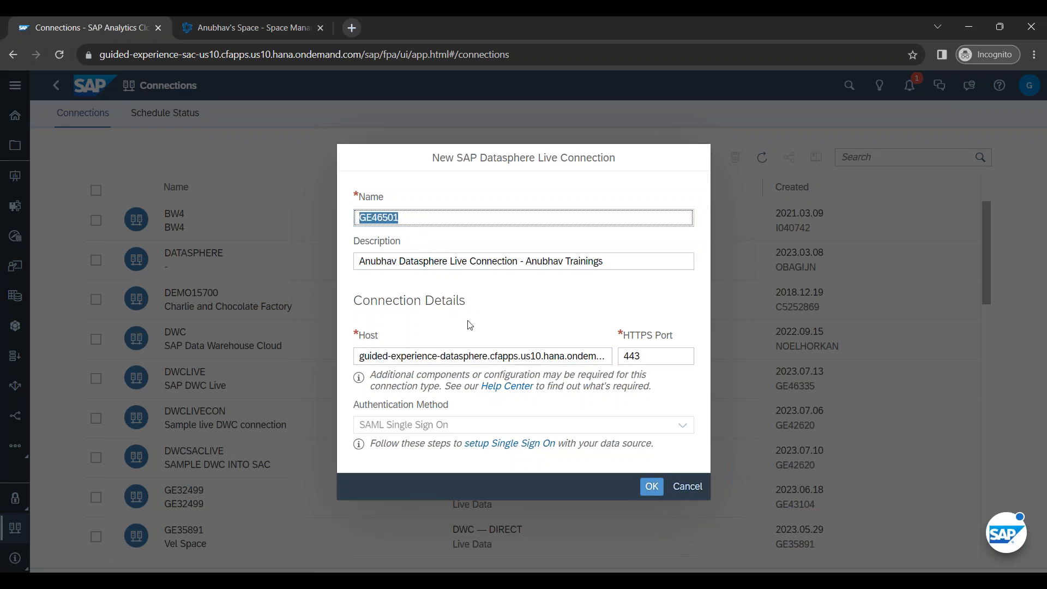
{"action": "left_click", "coordinate": [275, 27]}
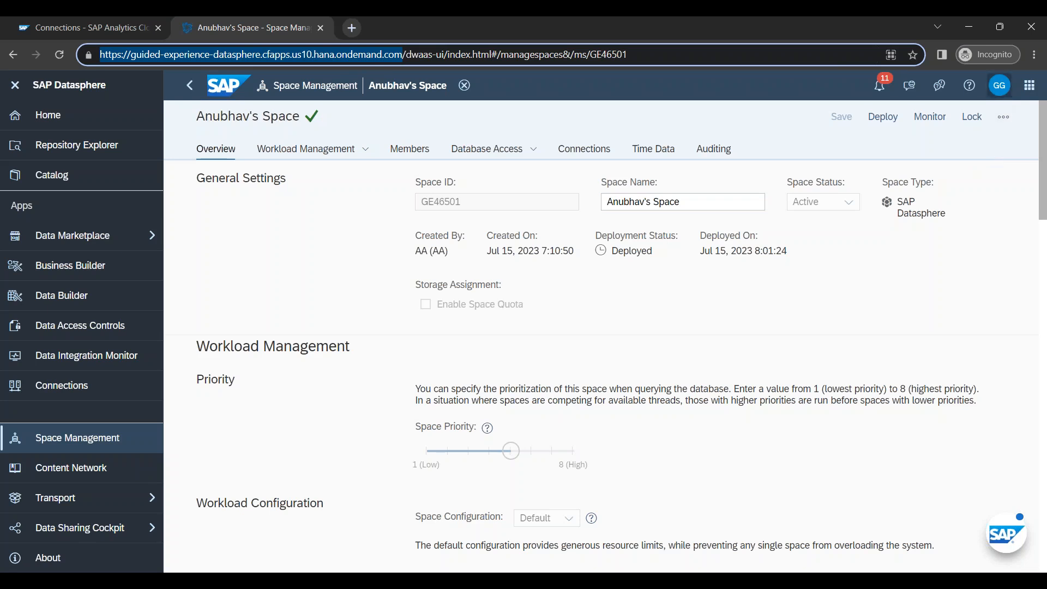
{"action": "left_click", "coordinate": [999, 86]}
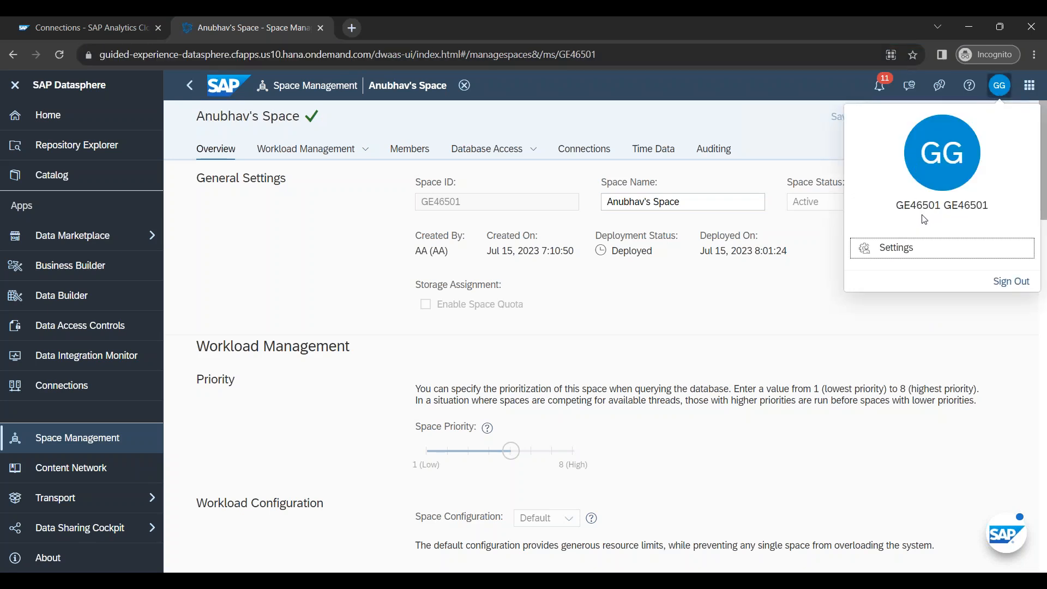
{"action": "left_click", "coordinate": [87, 28]}
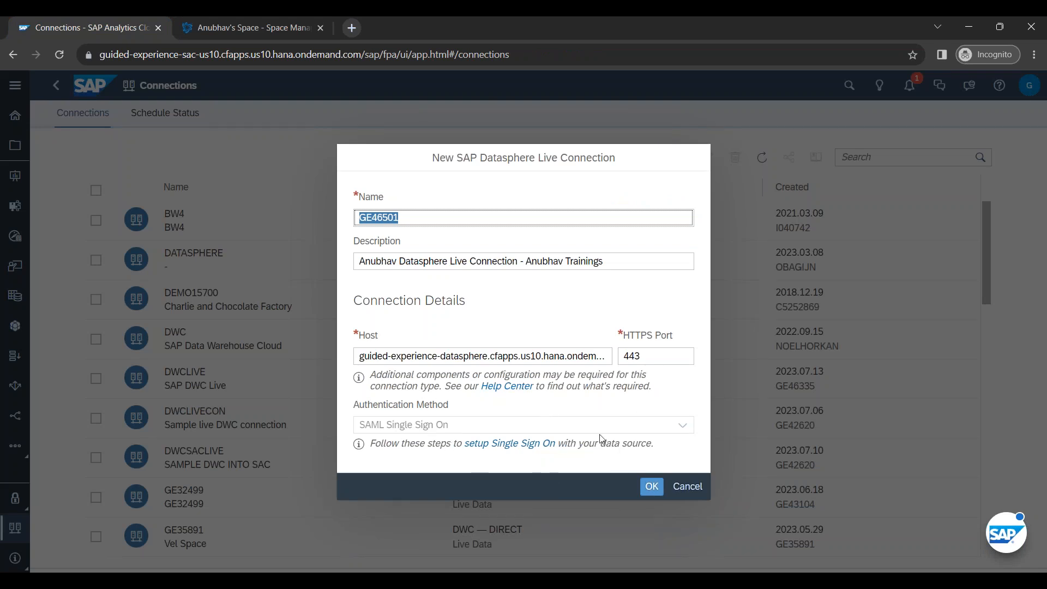
Step: Create the live connection, then find it by name in the list of connections and select it
{"action": "left_click", "coordinate": [651, 485]}
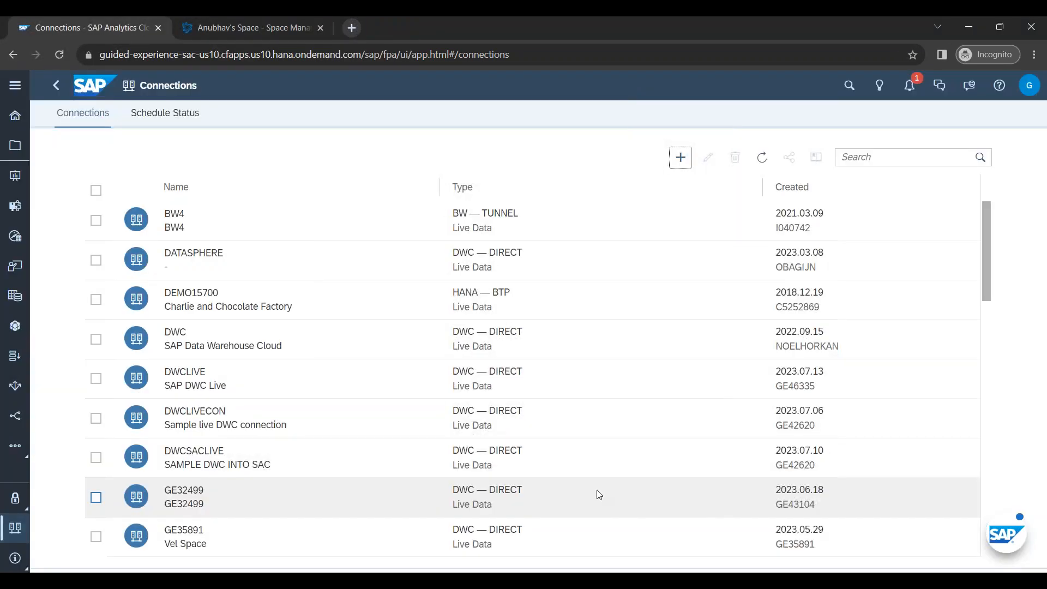
{"action": "scroll", "coordinate": [598, 491], "scroll_direction": "down", "scroll_amount": 5}
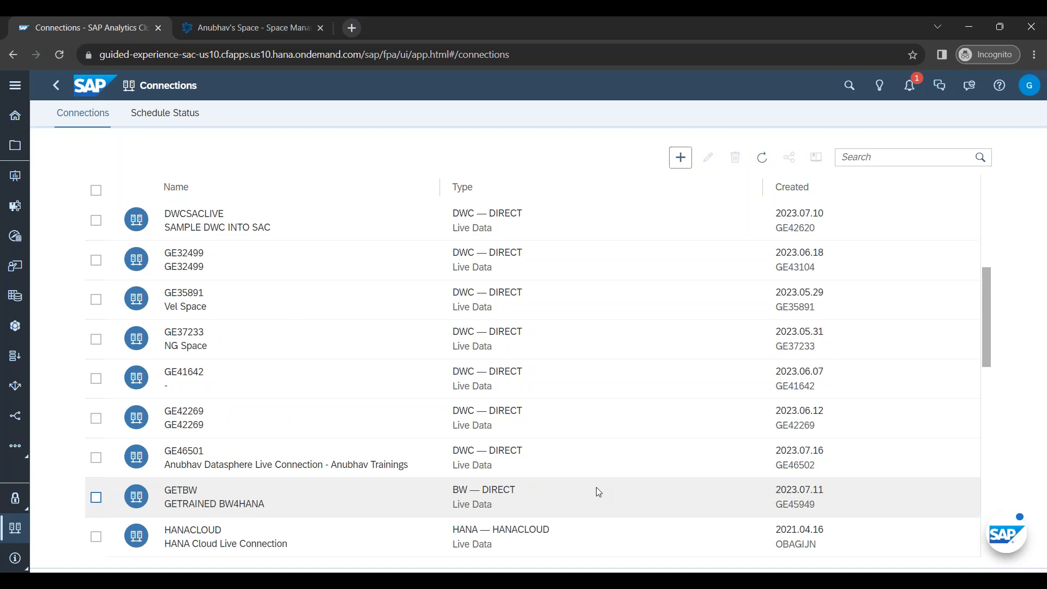
{"action": "key", "text": "ctrl+f"}
{"action": "left_click", "coordinate": [98, 460]}
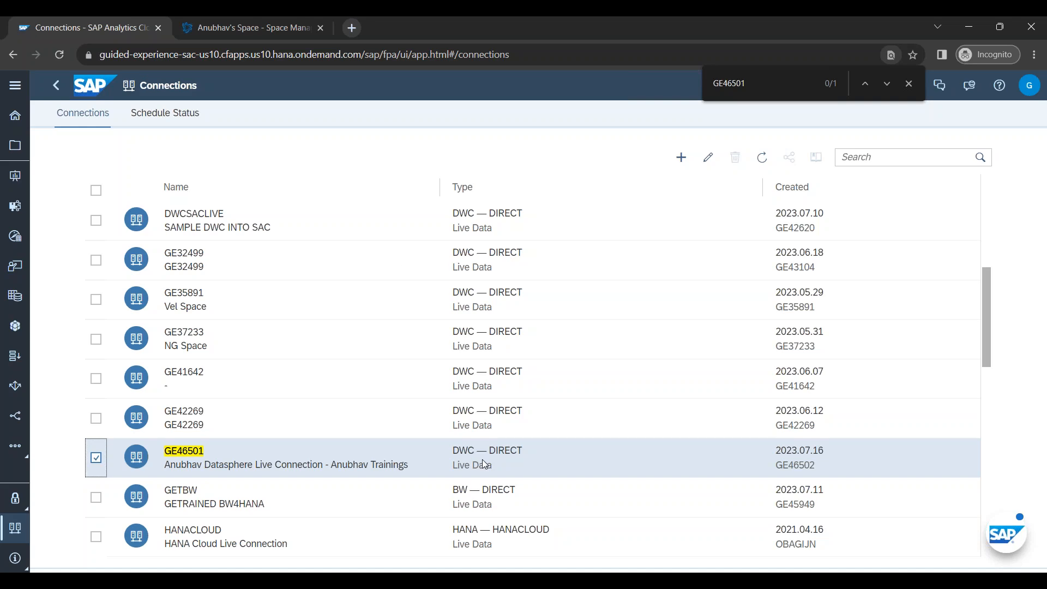
Step: Switch to SAP Datasphere, close the user profile and open the Data Builder for the user's own space
{"action": "left_click", "coordinate": [240, 31]}
{"action": "left_click", "coordinate": [125, 25]}
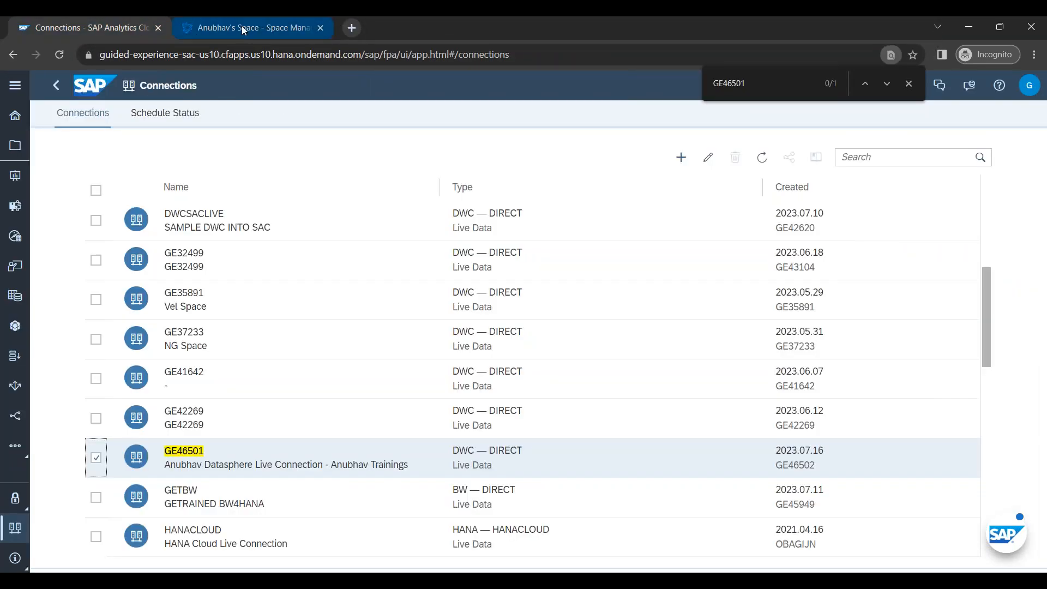
{"action": "left_click", "coordinate": [243, 30]}
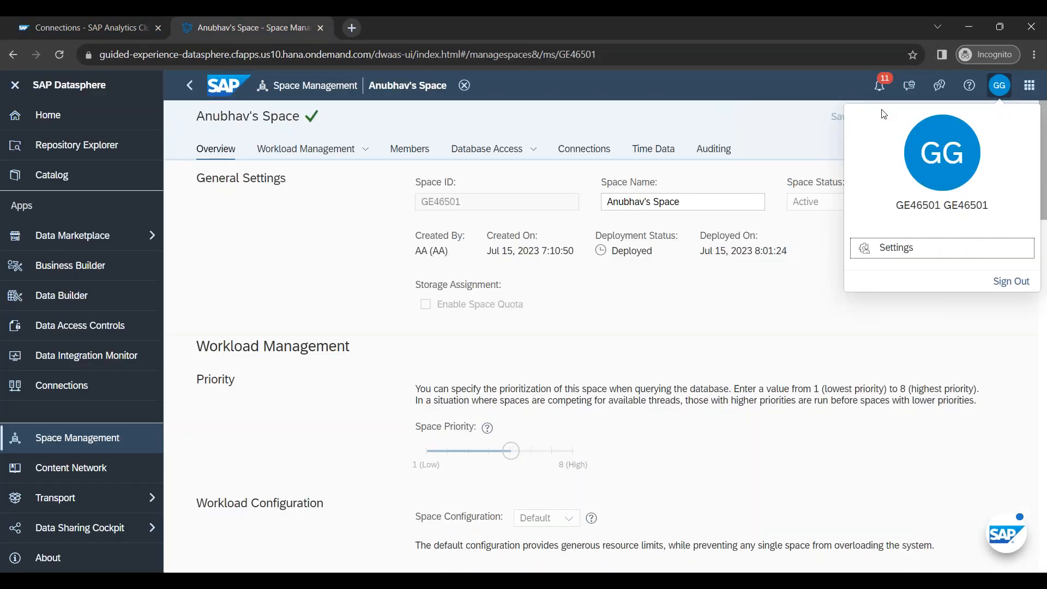
{"action": "left_click", "coordinate": [999, 85]}
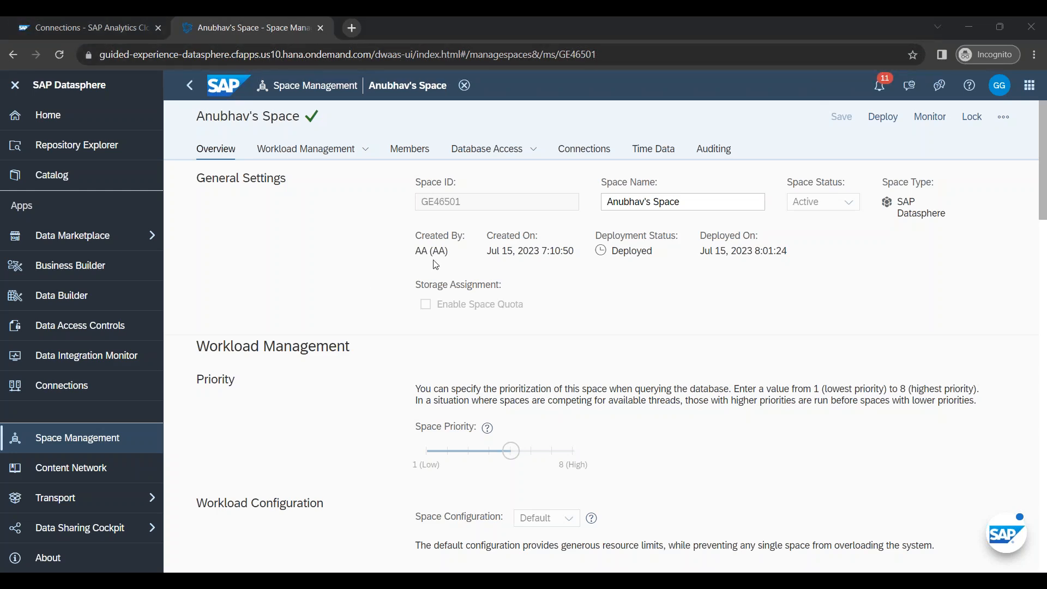
{"action": "left_click", "coordinate": [122, 305]}
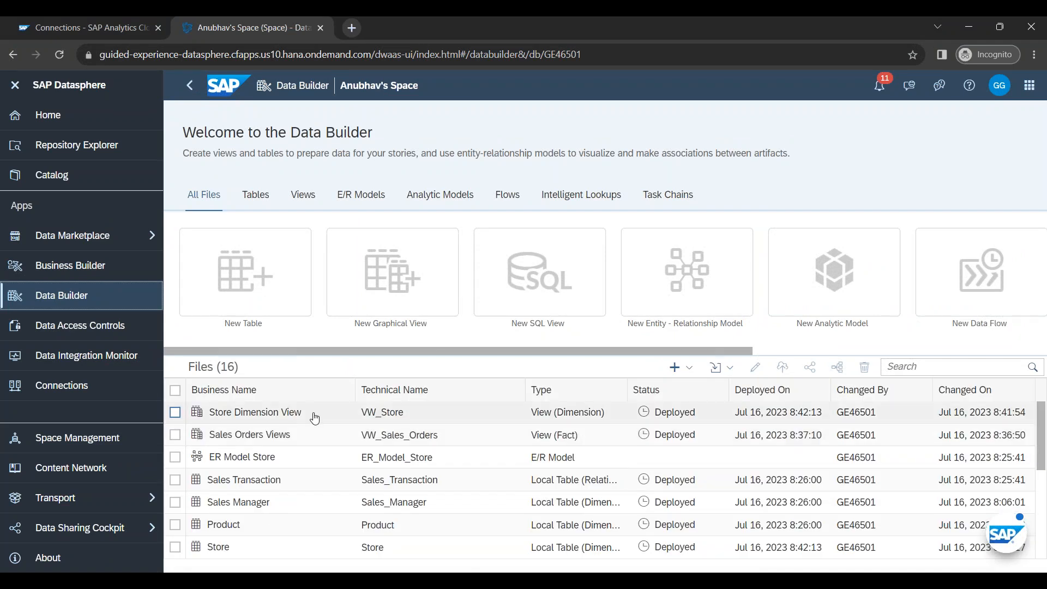
{"action": "left_click_drag", "start_coordinate": [707, 351], "coordinate": [539, 365]}
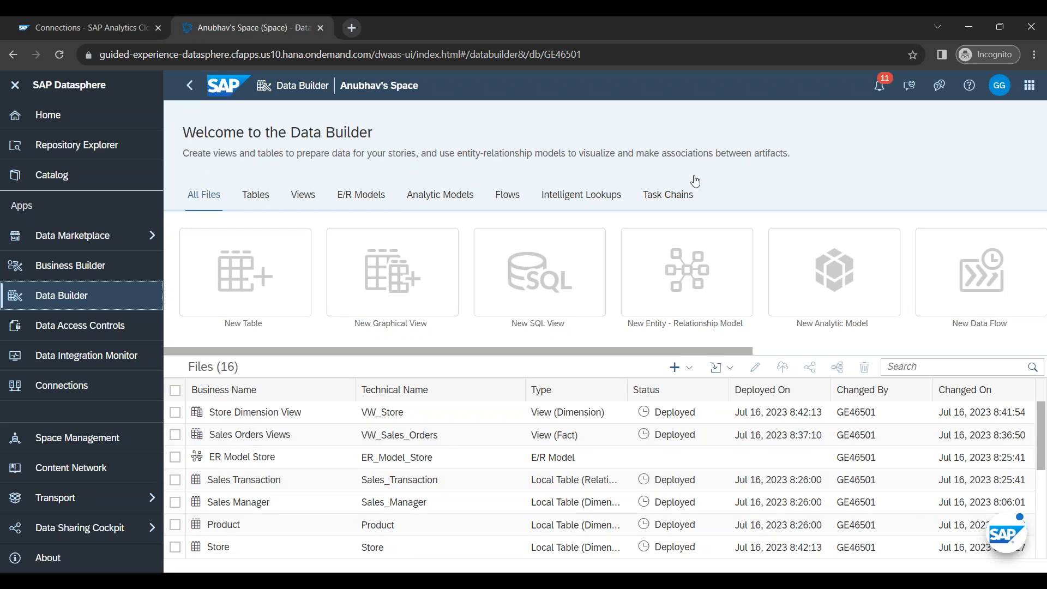
{"action": "left_click", "coordinate": [616, 40]}
{"action": "left_click", "coordinate": [643, 59]}
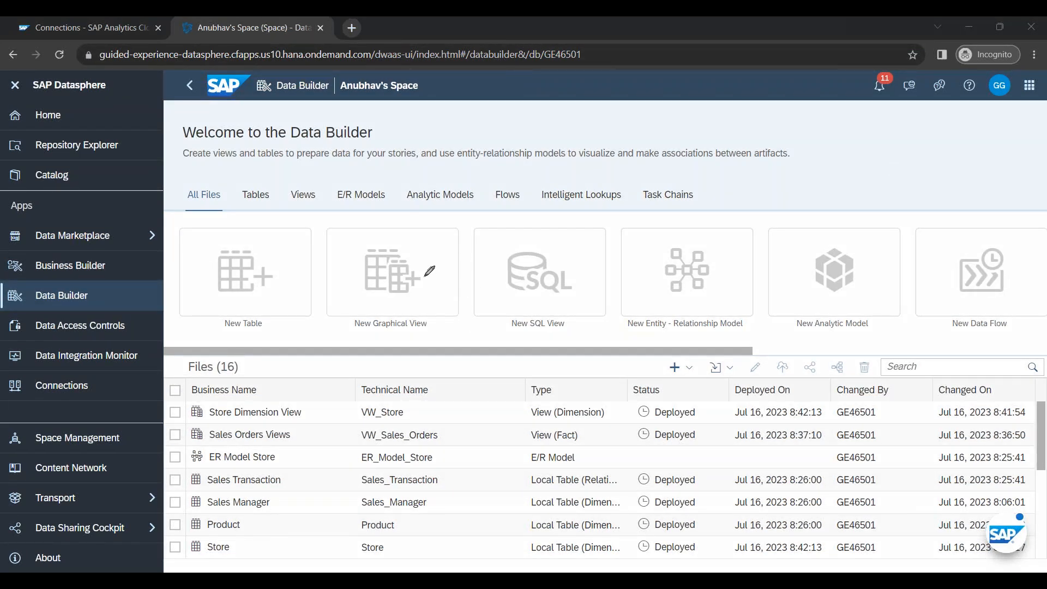
{"action": "mouse_move", "coordinate": [711, 254]}
{"action": "left_mouse_down"}
{"action": "mouse_move", "coordinate": [632, 339]}
{"action": "mouse_move", "coordinate": [736, 210]}
{"action": "mouse_move", "coordinate": [832, 187]}
{"action": "mouse_move", "coordinate": [886, 198]}
{"action": "mouse_move", "coordinate": [927, 172]}
{"action": "mouse_move", "coordinate": [939, 185]}
{"action": "mouse_move", "coordinate": [1003, 173]}
{"action": "left_mouse_up"}
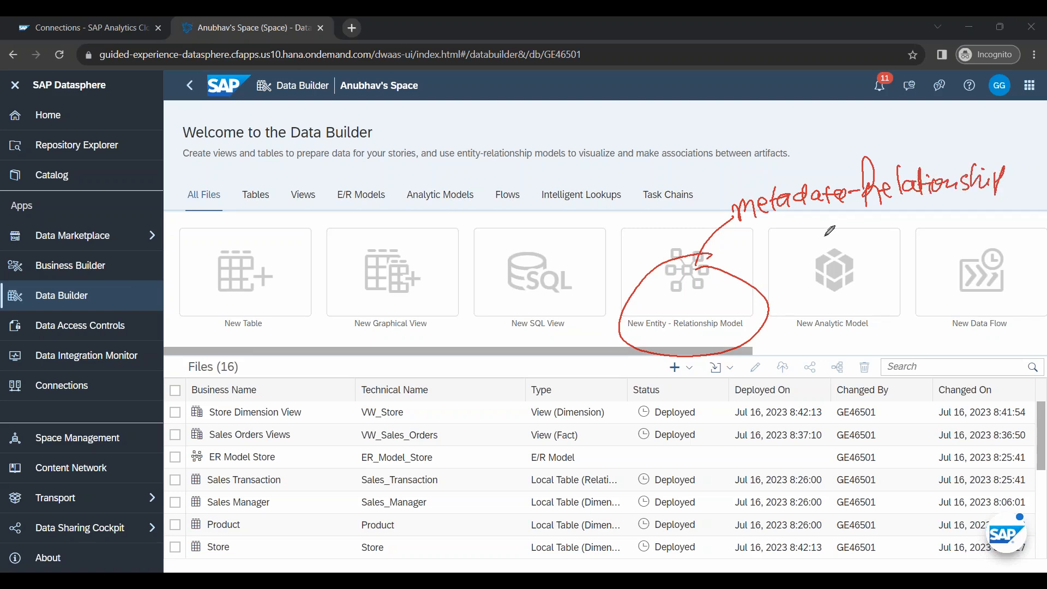
{"action": "mouse_move", "coordinate": [674, 167]}
{"action": "left_mouse_down"}
{"action": "mouse_move", "coordinate": [669, 196]}
{"action": "mouse_move", "coordinate": [710, 163]}
{"action": "left_mouse_up"}
{"action": "mouse_move", "coordinate": [711, 176]}
{"action": "left_mouse_down"}
{"action": "mouse_move", "coordinate": [709, 195]}
{"action": "mouse_move", "coordinate": [699, 188]}
{"action": "left_mouse_up"}
{"action": "mouse_move", "coordinate": [709, 185]}
{"action": "left_mouse_down"}
{"action": "mouse_move", "coordinate": [721, 191]}
{"action": "mouse_move", "coordinate": [696, 183]}
{"action": "left_mouse_up"}
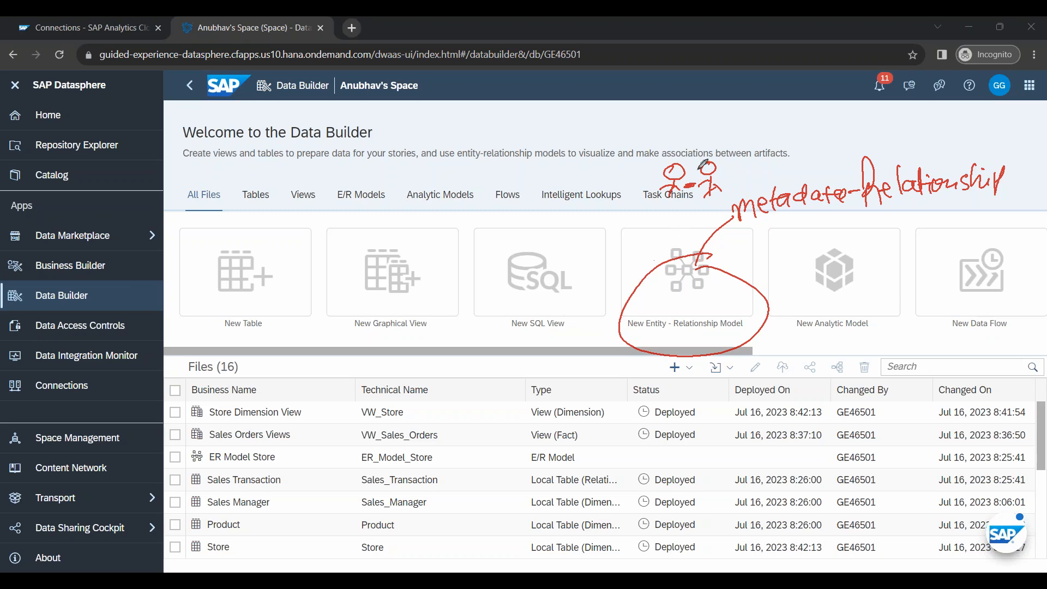
{"action": "mouse_move", "coordinate": [709, 142]}
{"action": "left_mouse_down"}
{"action": "mouse_move", "coordinate": [709, 223]}
{"action": "mouse_move", "coordinate": [724, 158]}
{"action": "left_mouse_up"}
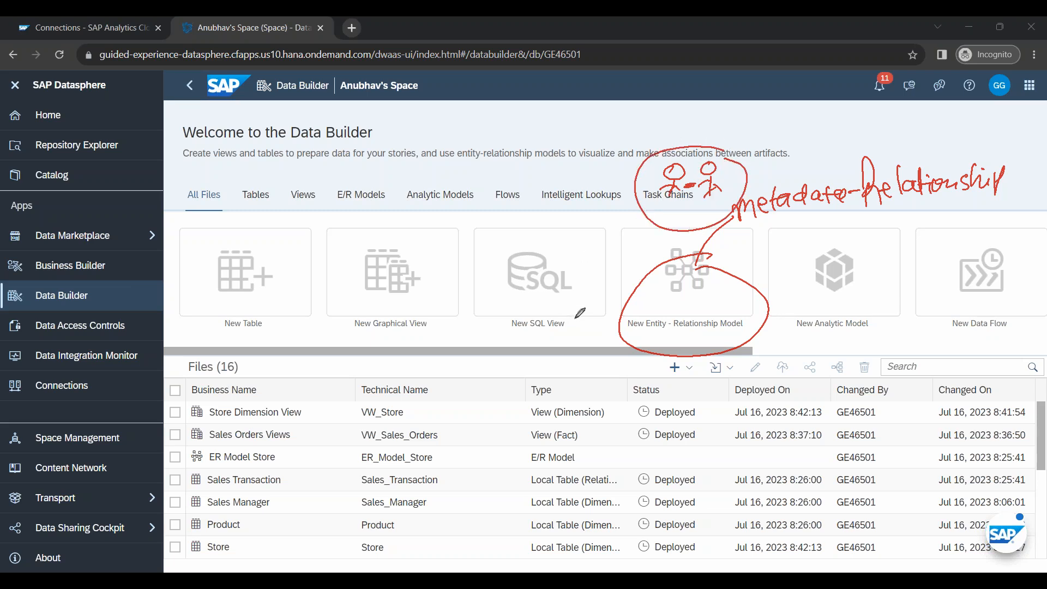
{"action": "mouse_move", "coordinate": [648, 216]}
{"action": "left_mouse_down"}
{"action": "mouse_move", "coordinate": [467, 187]}
{"action": "mouse_move", "coordinate": [450, 232]}
{"action": "left_mouse_up"}
{"action": "mouse_move", "coordinate": [343, 238]}
{"action": "left_mouse_down"}
{"action": "mouse_move", "coordinate": [403, 196]}
{"action": "mouse_move", "coordinate": [434, 217]}
{"action": "left_mouse_up"}
{"action": "left_click_drag", "start_coordinate": [366, 316], "coordinate": [431, 307]}
{"action": "left_click_drag", "start_coordinate": [346, 344], "coordinate": [443, 326]}
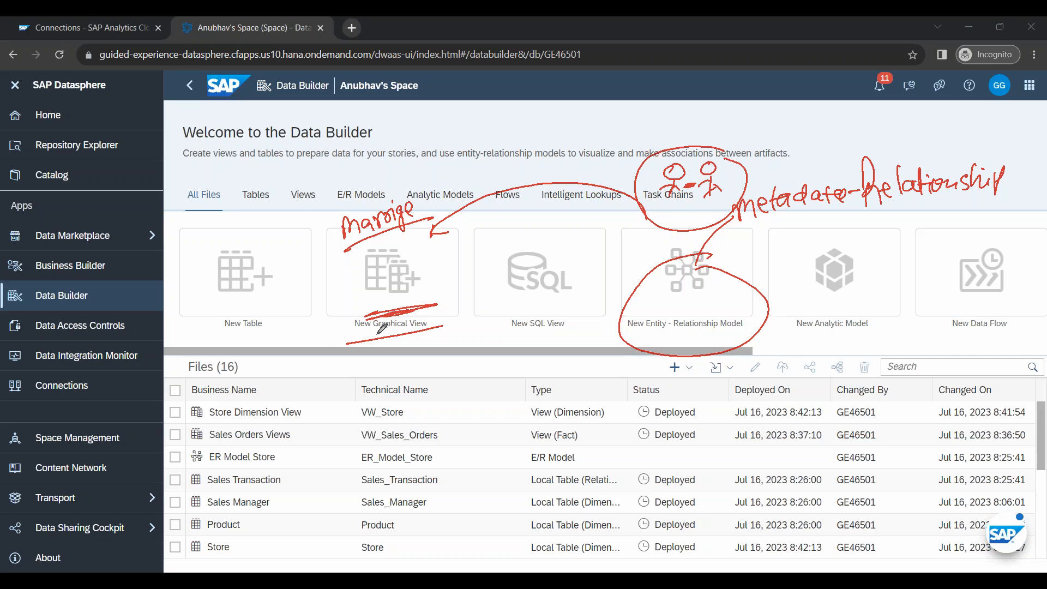
{"action": "left_click_drag", "start_coordinate": [404, 327], "coordinate": [368, 332]}
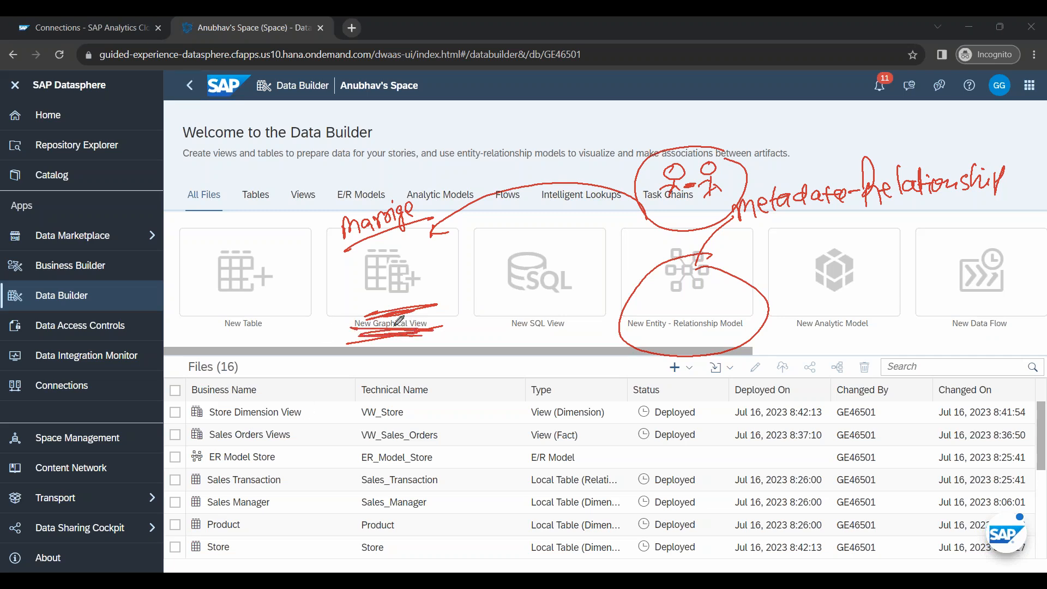
{"action": "left_click_drag", "start_coordinate": [279, 339], "coordinate": [326, 330]}
{"action": "mouse_move", "coordinate": [592, 342]}
{"action": "left_mouse_down"}
{"action": "mouse_move", "coordinate": [579, 346]}
{"action": "mouse_move", "coordinate": [633, 337]}
{"action": "left_mouse_up"}
{"action": "left_click_drag", "start_coordinate": [652, 295], "coordinate": [707, 337]}
{"action": "left_click_drag", "start_coordinate": [704, 294], "coordinate": [639, 352]}
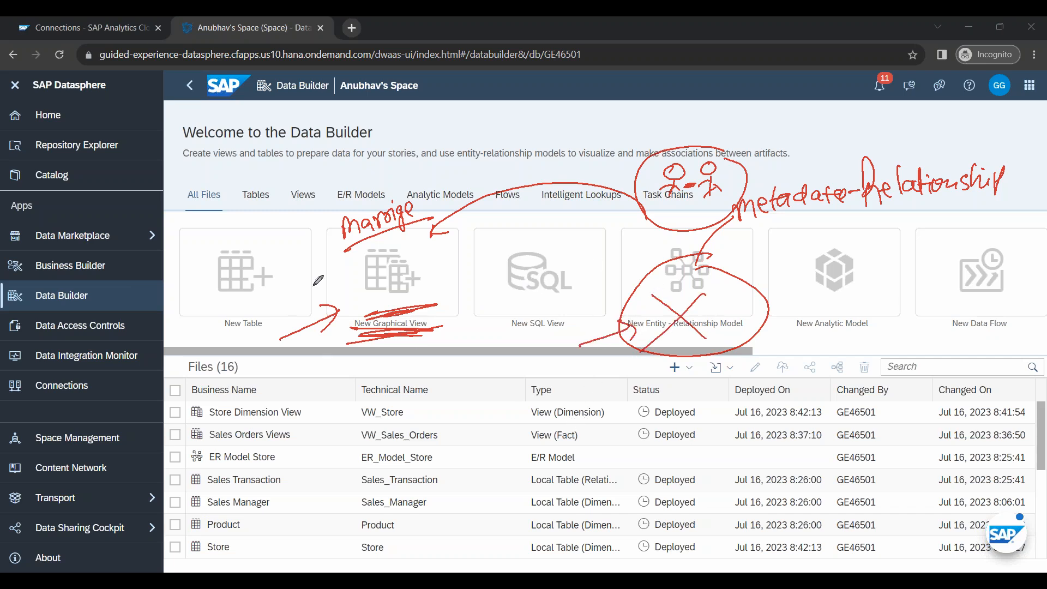
{"action": "mouse_move", "coordinate": [348, 305]}
{"action": "left_mouse_down"}
{"action": "mouse_move", "coordinate": [381, 285]}
{"action": "mouse_move", "coordinate": [388, 294]}
{"action": "left_mouse_up"}
{"action": "mouse_move", "coordinate": [372, 299]}
{"action": "left_mouse_down"}
{"action": "mouse_move", "coordinate": [370, 307]}
{"action": "mouse_move", "coordinate": [416, 294]}
{"action": "left_mouse_up"}
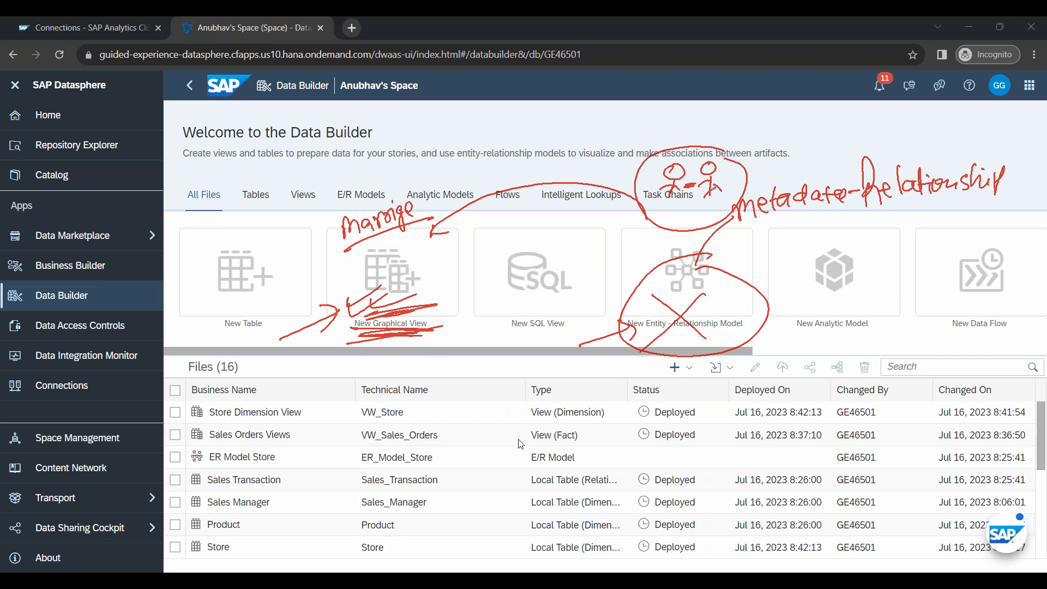
{"action": "left_click", "coordinate": [534, 469]}
{"action": "key", "text": "Escape"}
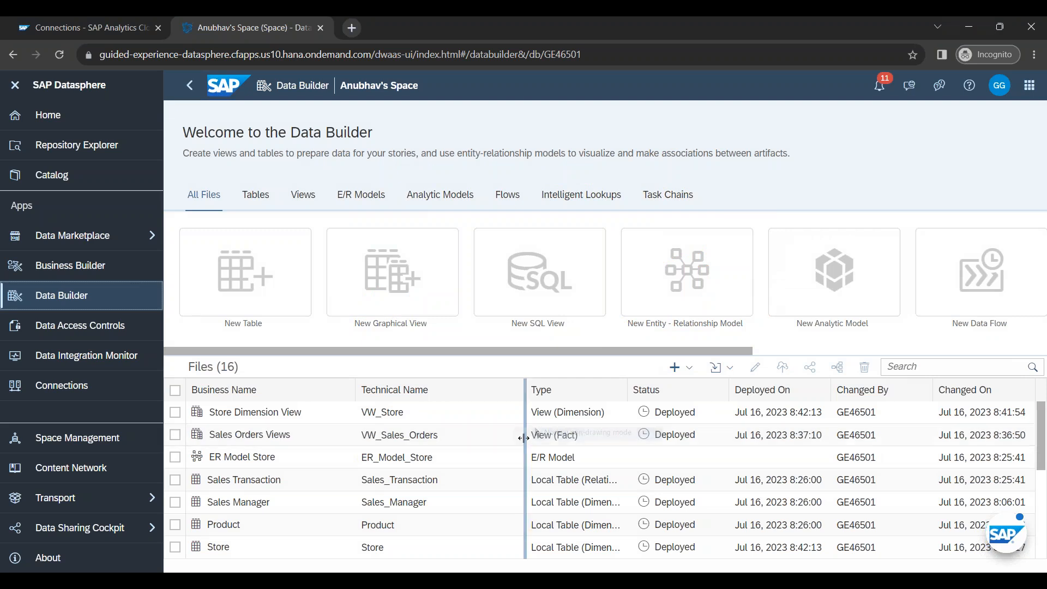